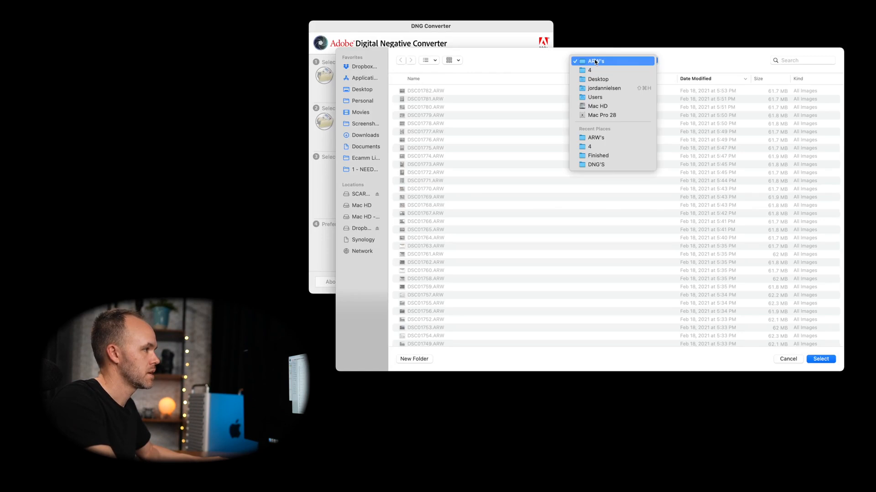
Step: Choose the ARW's folder as the source of the images to convert
{"action": "left_click", "coordinate": [847, 110]}
{"action": "left_click", "coordinate": [832, 359]}
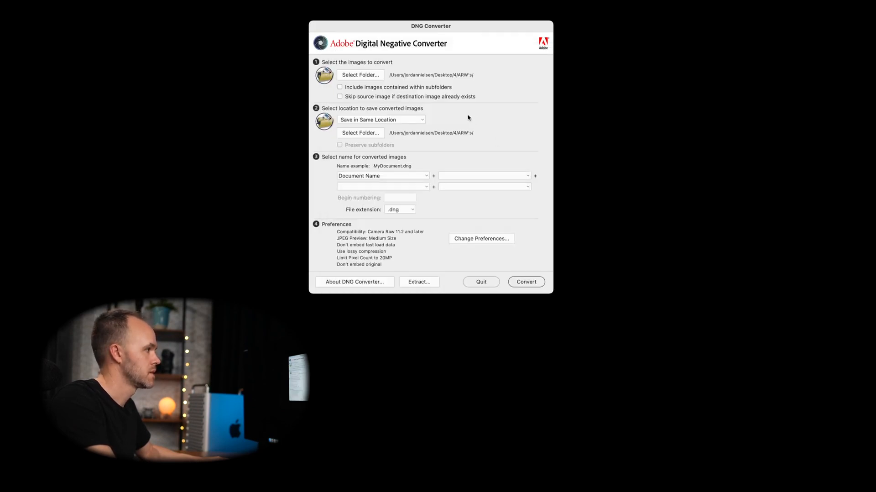
Step: Save the converted images in a new location, creating a DNG's folder inside Desktop folder 4 as the destination
{"action": "left_click", "coordinate": [369, 121]}
{"action": "left_click", "coordinate": [366, 130]}
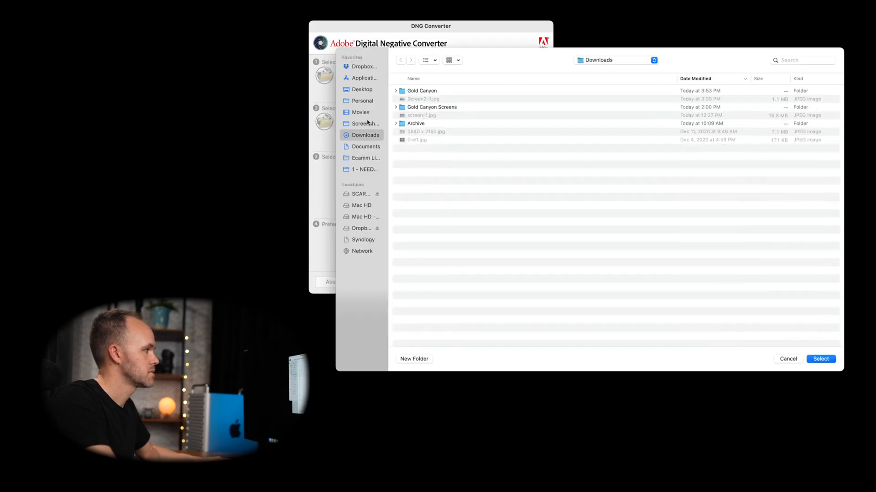
{"action": "left_click", "coordinate": [358, 90]}
{"action": "double_click", "coordinate": [409, 91]}
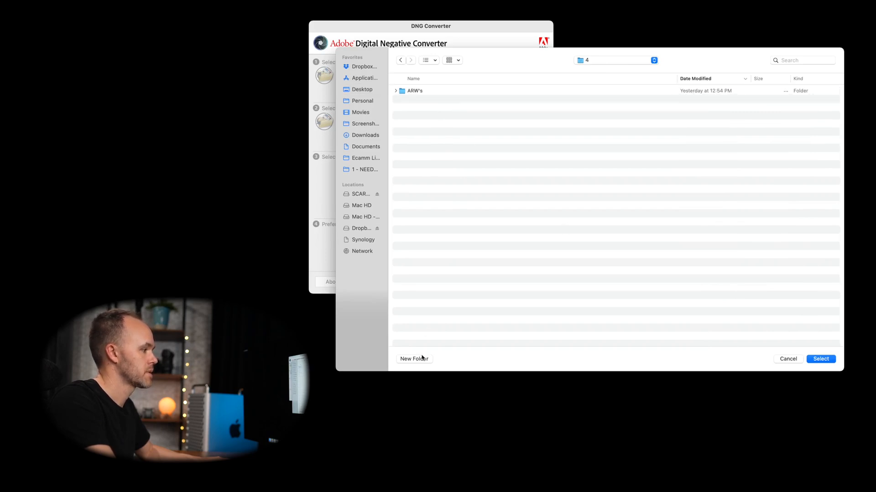
{"action": "left_click", "coordinate": [423, 357]}
{"action": "type", "text": "DNG"}
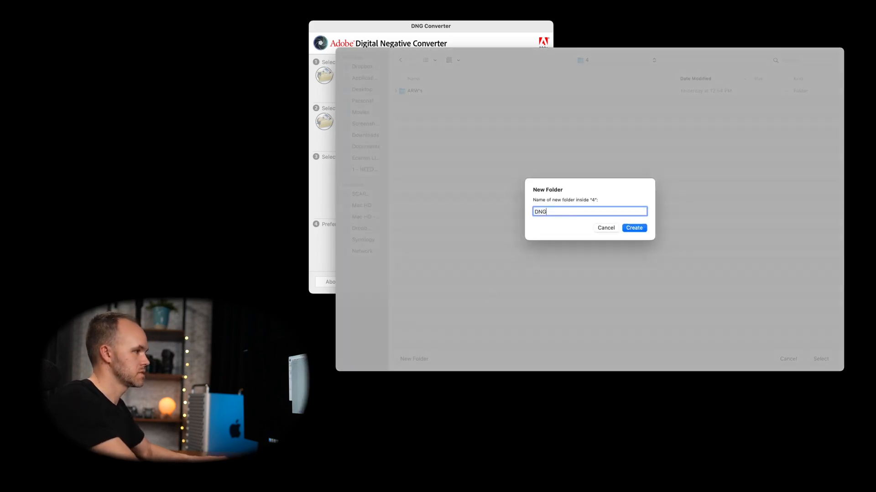
{"action": "type", "text": "'s"}
{"action": "key", "text": "Return"}
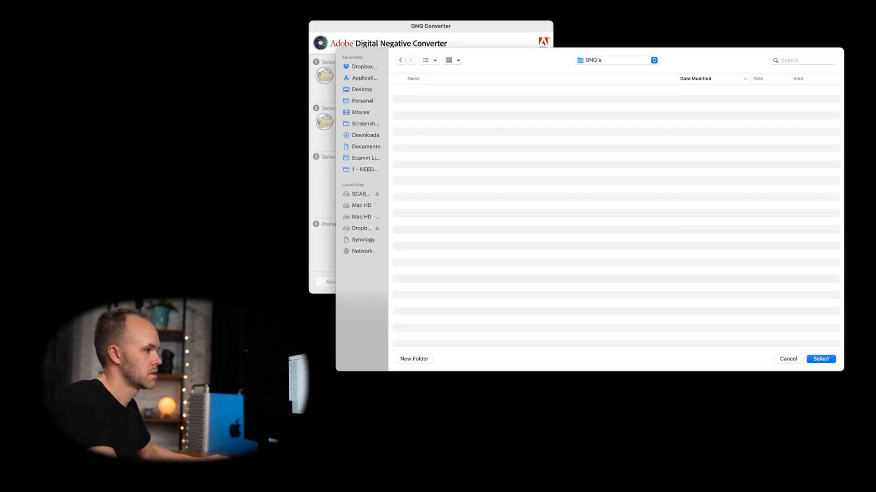
{"action": "left_click", "coordinate": [826, 360]}
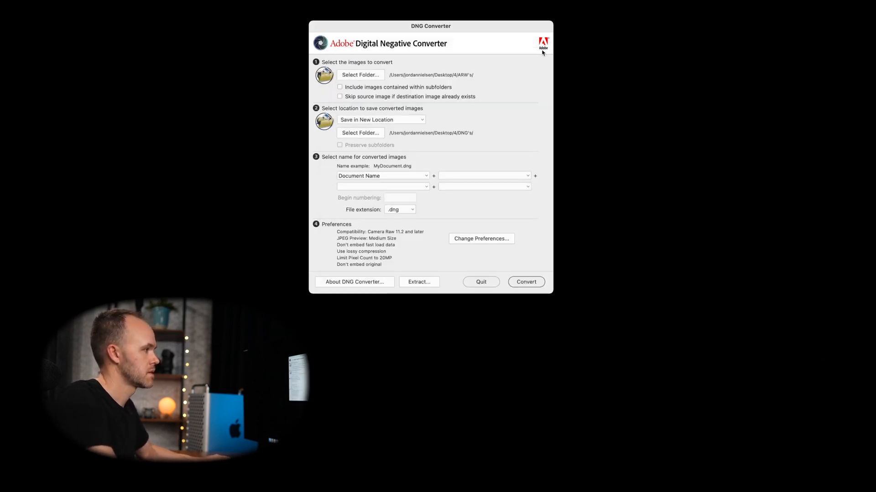
Step: Keep lossy compression limited to 20MP in the conversion preferences and start converting the images
{"action": "left_click", "coordinate": [465, 244]}
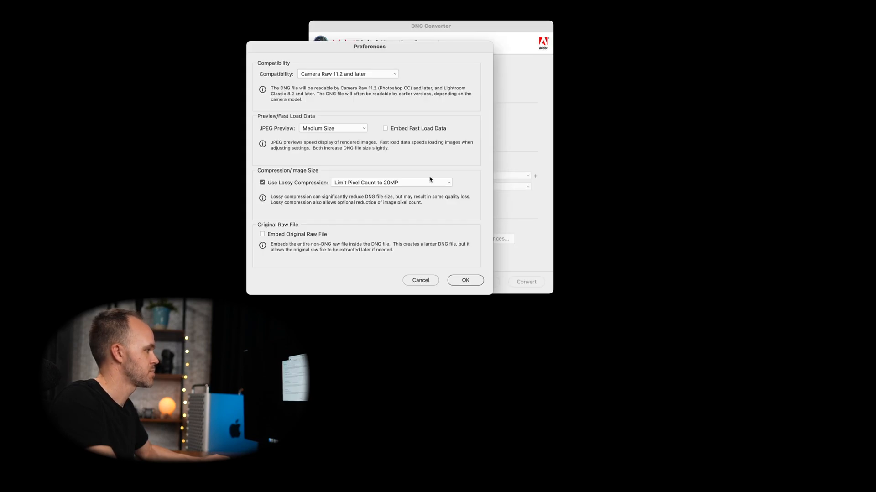
{"action": "left_click", "coordinate": [390, 183]}
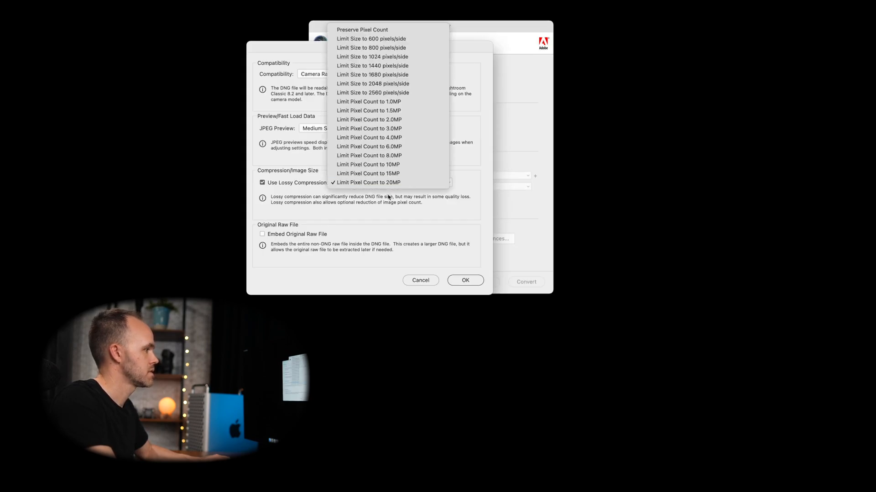
{"action": "left_click", "coordinate": [468, 177]}
{"action": "left_click", "coordinate": [470, 282]}
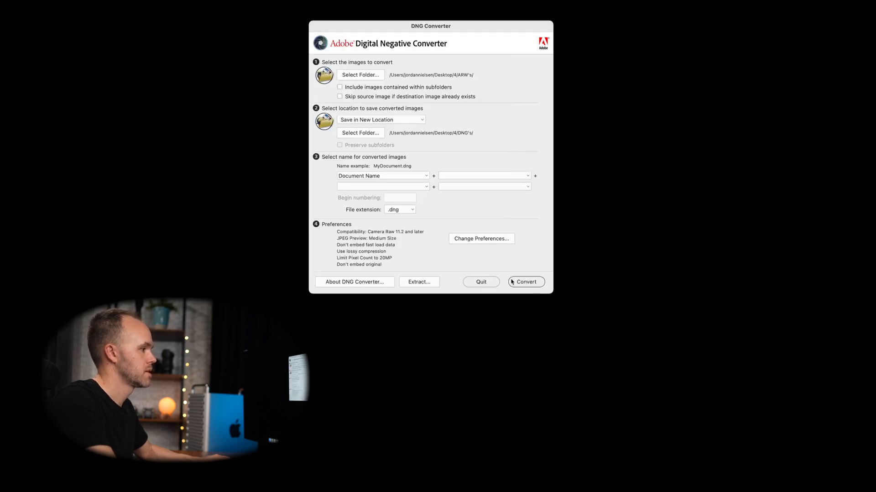
{"action": "left_click", "coordinate": [524, 281]}
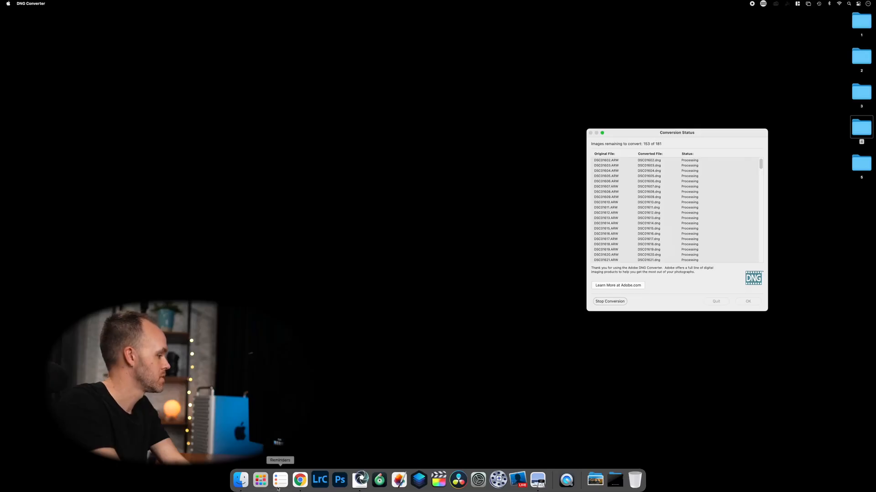
Step: Switch to Adobe Lightroom Classic while the images convert
{"action": "right_click", "coordinate": [308, 484]}
{"action": "left_click", "coordinate": [309, 458]}
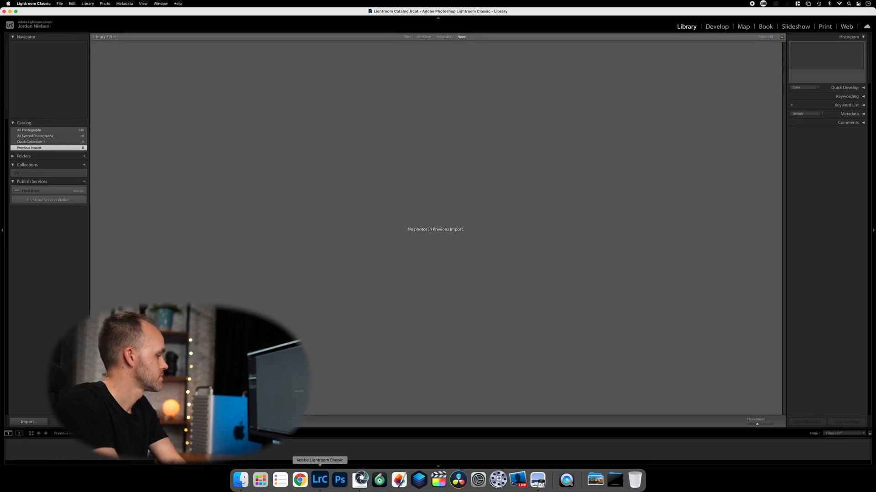
Step: Switch back to DNG Converter, reposition its conversion status window and quit the converter
{"action": "left_click", "coordinate": [362, 477]}
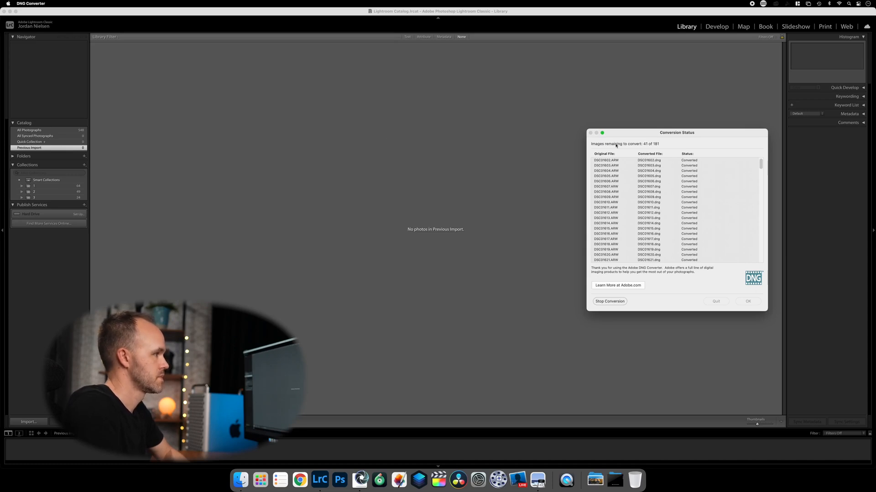
{"action": "left_click_drag", "start_coordinate": [634, 136], "coordinate": [598, 155]}
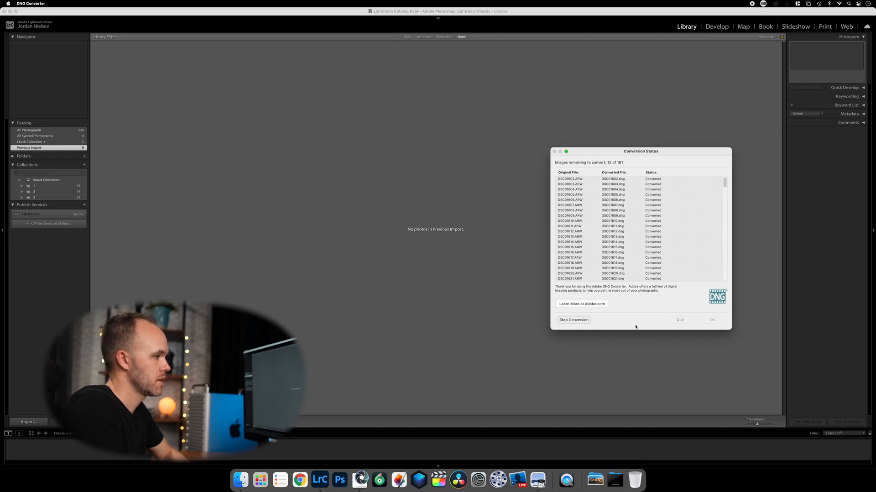
{"action": "left_click", "coordinate": [680, 320]}
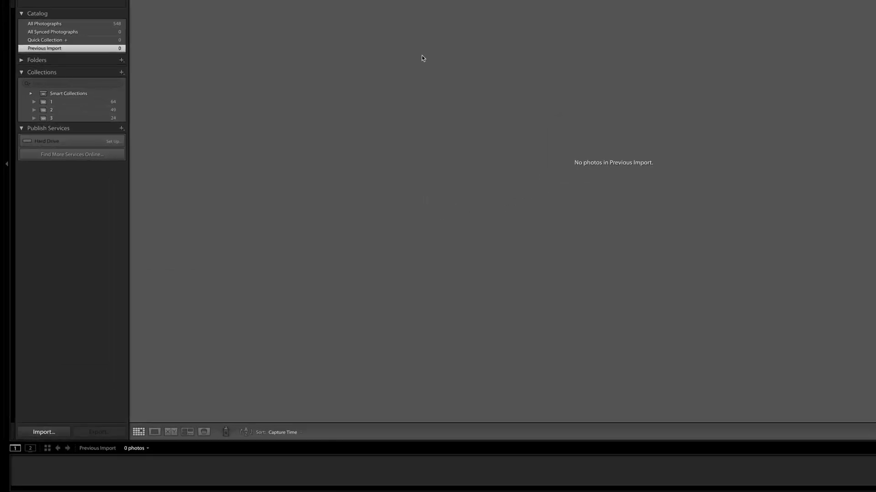
Step: Import all photos from the DNG's folder inside Desktop folder 4 into the Lightroom catalog
{"action": "left_click", "coordinate": [44, 431]}
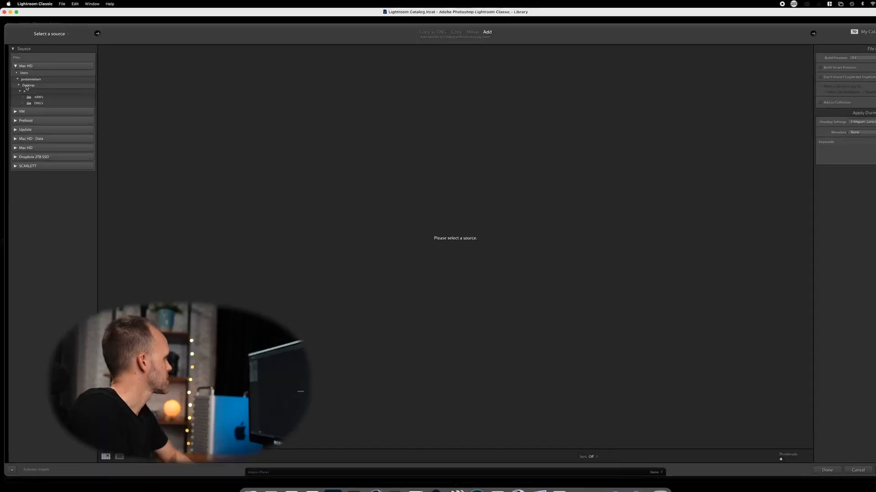
{"action": "left_click", "coordinate": [26, 85]}
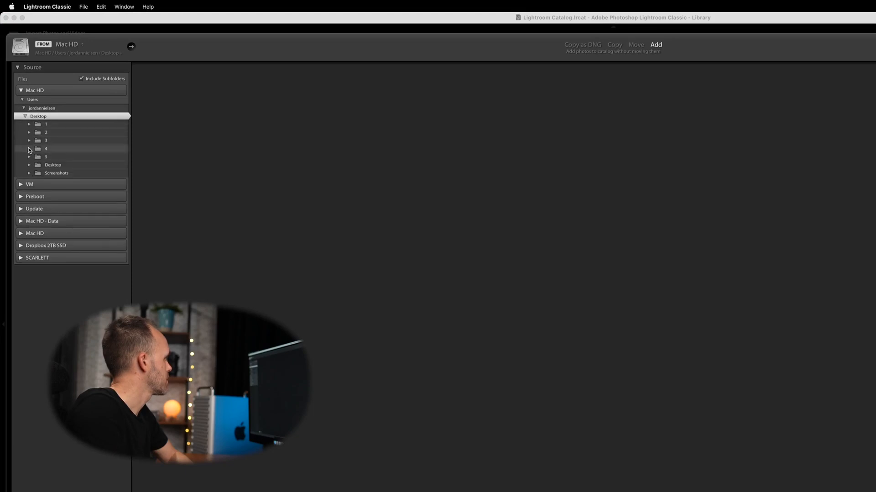
{"action": "left_click", "coordinate": [28, 148]}
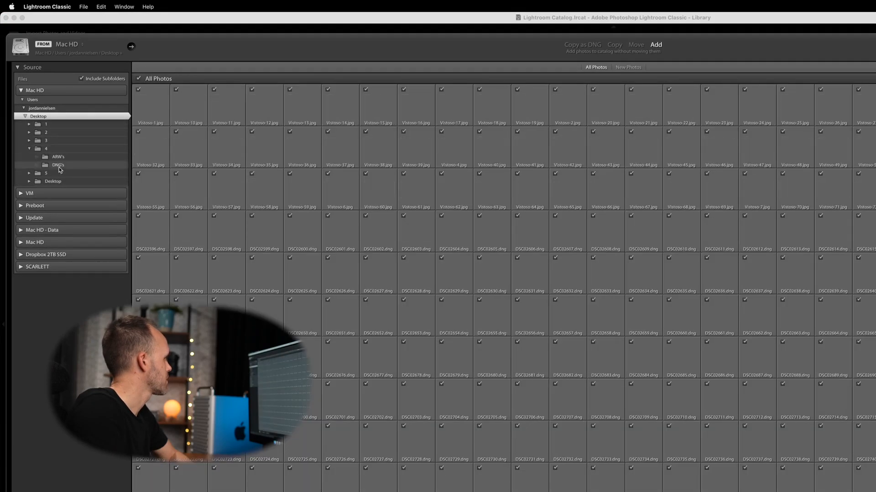
{"action": "left_click", "coordinate": [61, 166]}
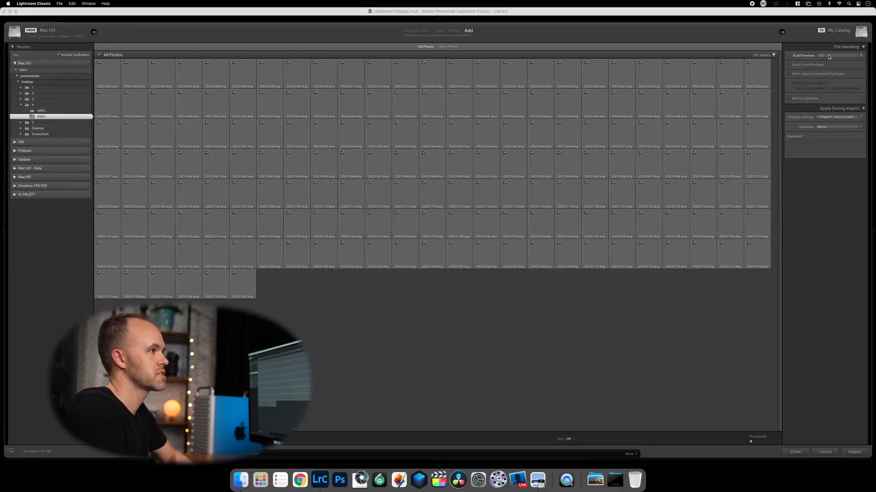
{"action": "left_click", "coordinate": [854, 451]}
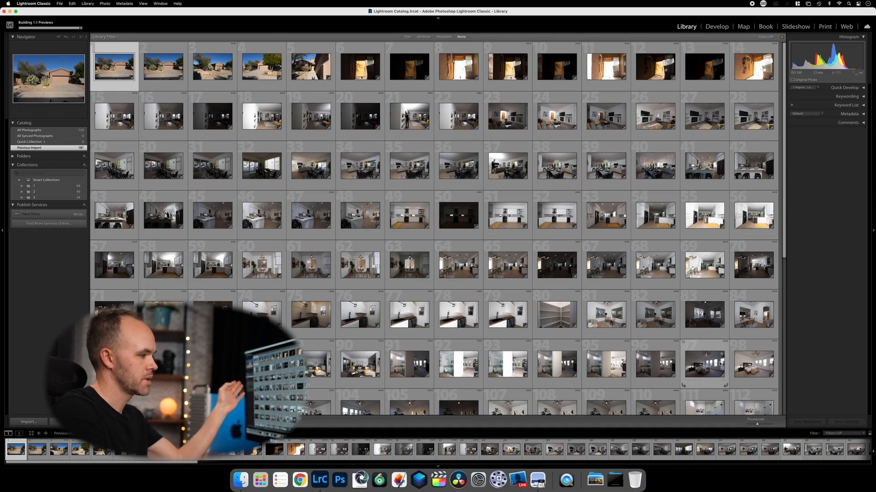
Step: Enlarge the grid thumbnails and add exterior photos 2, 3, 4, 5 and 12 to the Quick Collection
{"action": "left_click", "coordinate": [766, 425]}
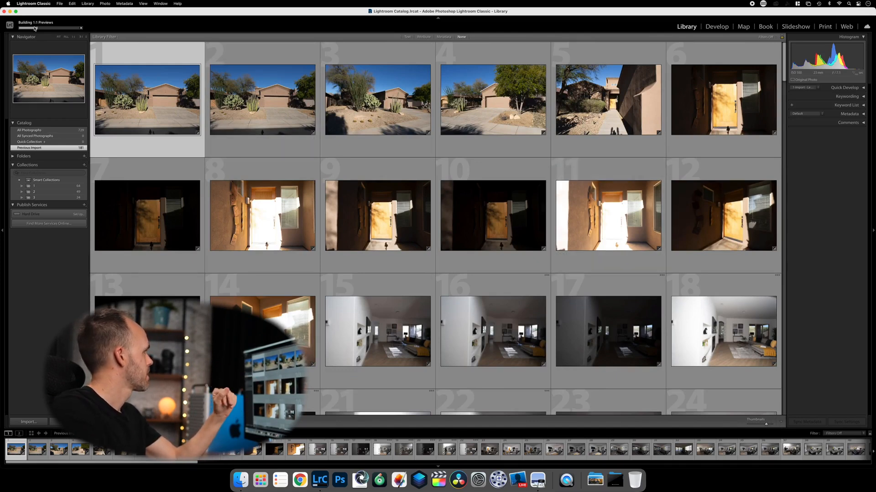
{"action": "left_click", "coordinate": [287, 59]}
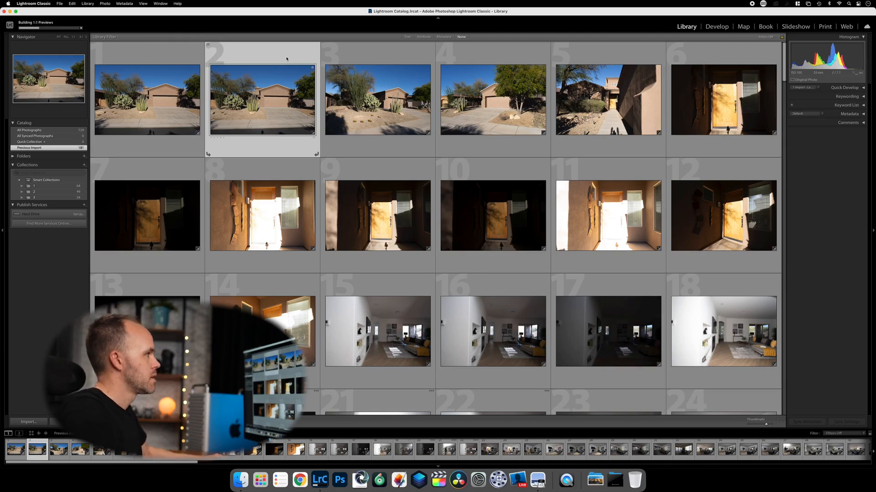
{"action": "key", "text": "b"}
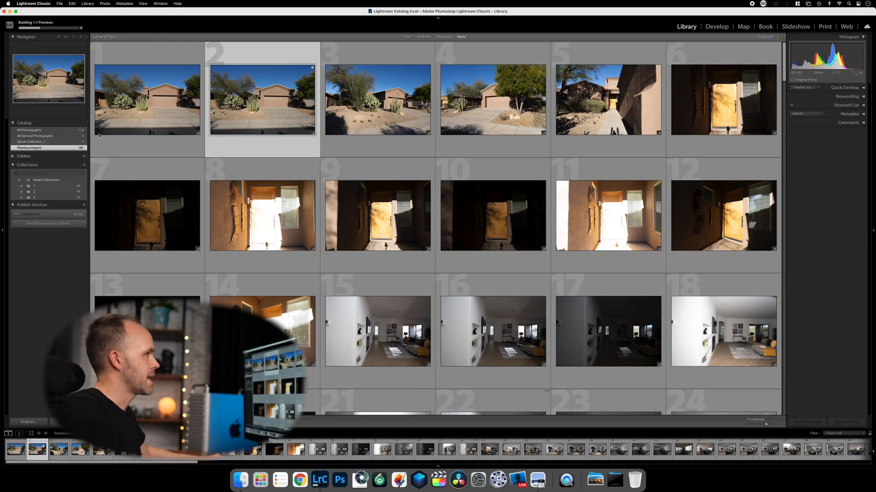
{"action": "left_click", "coordinate": [327, 120]}
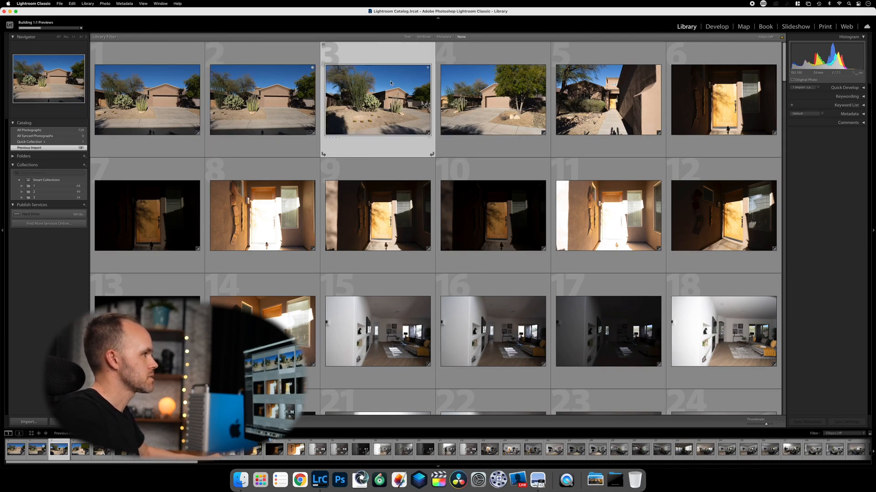
{"action": "key", "text": "b"}
{"action": "left_click", "coordinate": [504, 87]}
{"action": "key", "text": "b"}
{"action": "left_click", "coordinate": [597, 104]}
{"action": "key", "text": "b"}
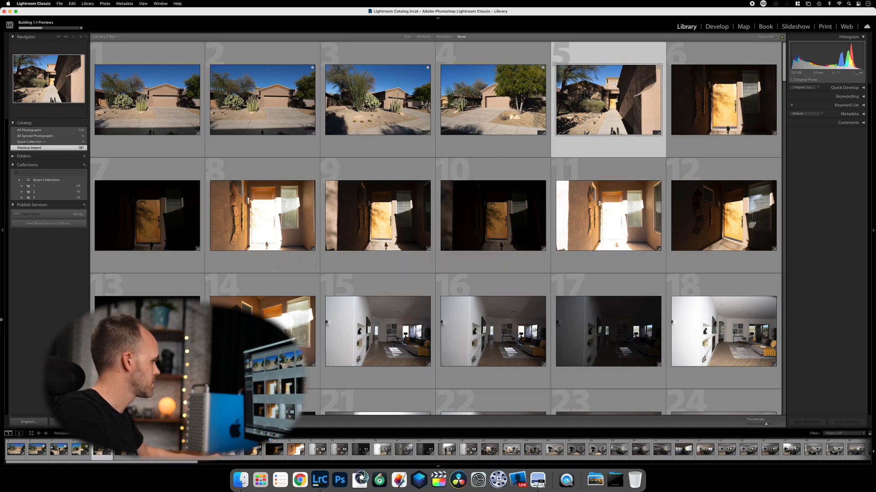
{"action": "left_click", "coordinate": [730, 208]}
{"action": "key", "text": "b"}
Step: Add living room photos 19 and 22 to the Quick Collection
{"action": "scroll", "coordinate": [381, 243], "scroll_direction": "down", "scroll_amount": 2}
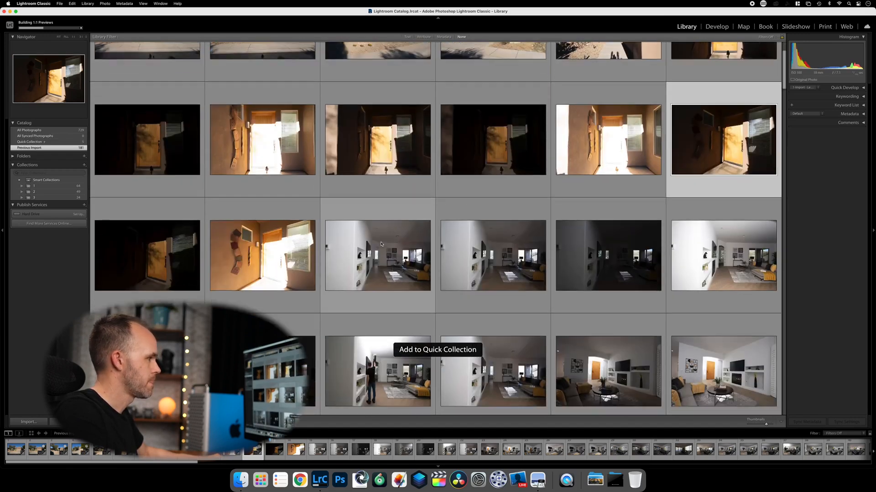
{"action": "scroll", "coordinate": [445, 182], "scroll_direction": "down", "scroll_amount": 2}
{"action": "scroll", "coordinate": [444, 181], "scroll_direction": "down", "scroll_amount": 2}
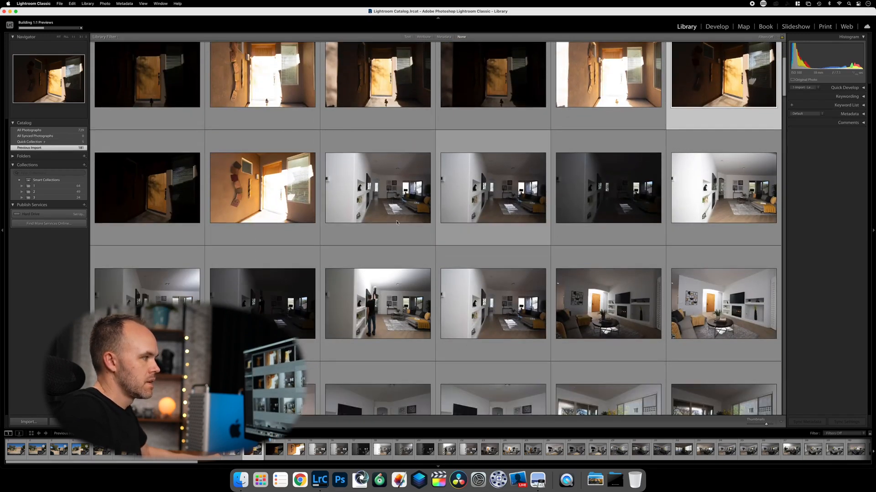
{"action": "scroll", "coordinate": [461, 265], "scroll_direction": "down", "scroll_amount": 2}
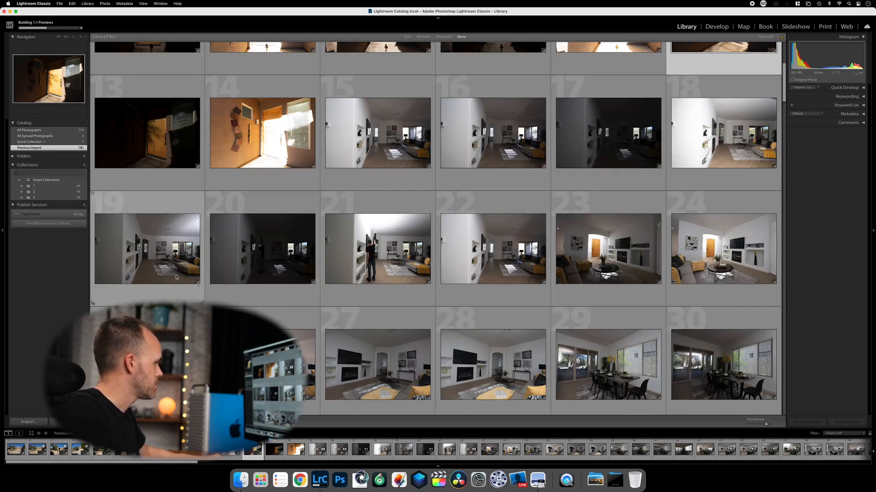
{"action": "left_click", "coordinate": [140, 258]}
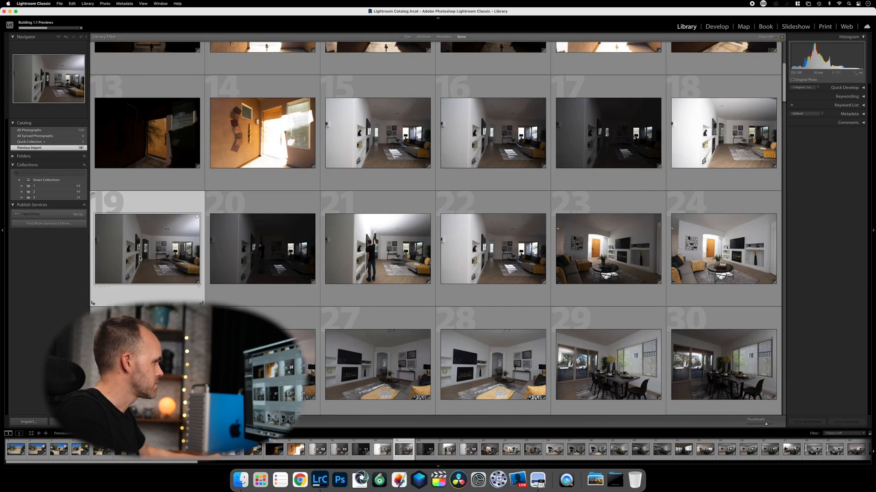
{"action": "left_click", "coordinate": [509, 251]}
{"action": "left_click", "coordinate": [543, 216]}
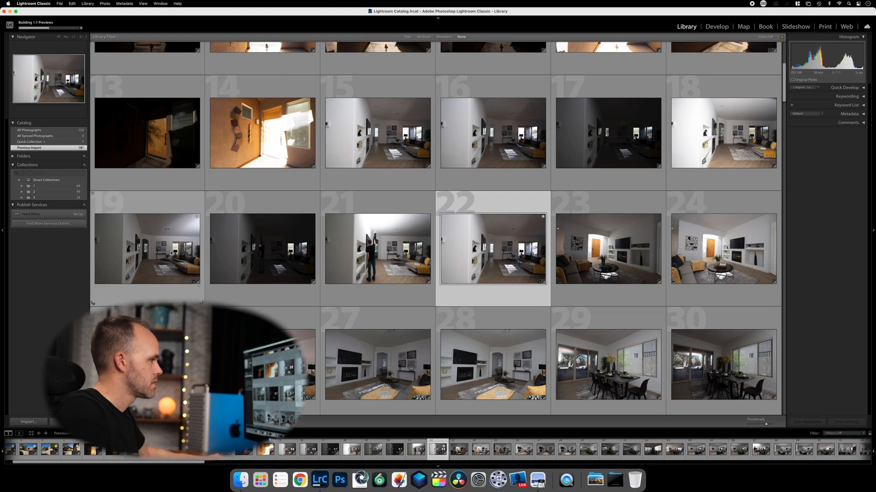
Step: Add living room photos 23, 25 and 26 to the Quick Collection
{"action": "scroll", "coordinate": [589, 281], "scroll_direction": "down", "scroll_amount": 2}
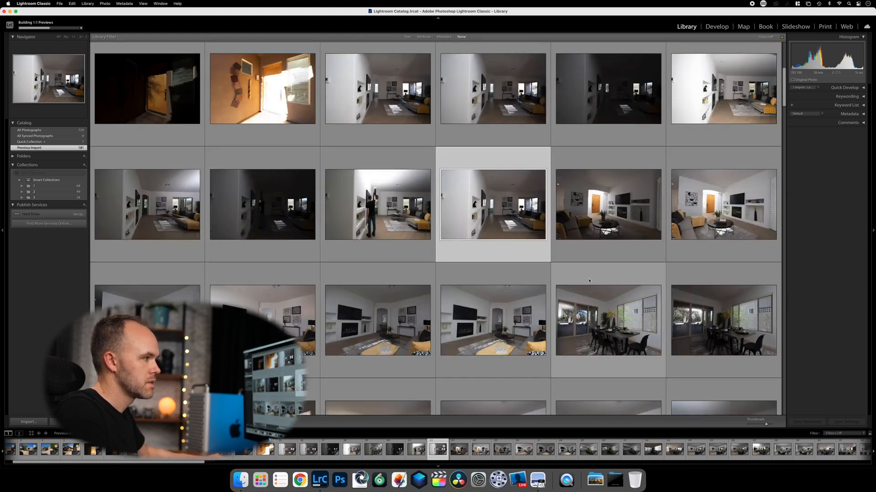
{"action": "scroll", "coordinate": [589, 280], "scroll_direction": "down", "scroll_amount": 2}
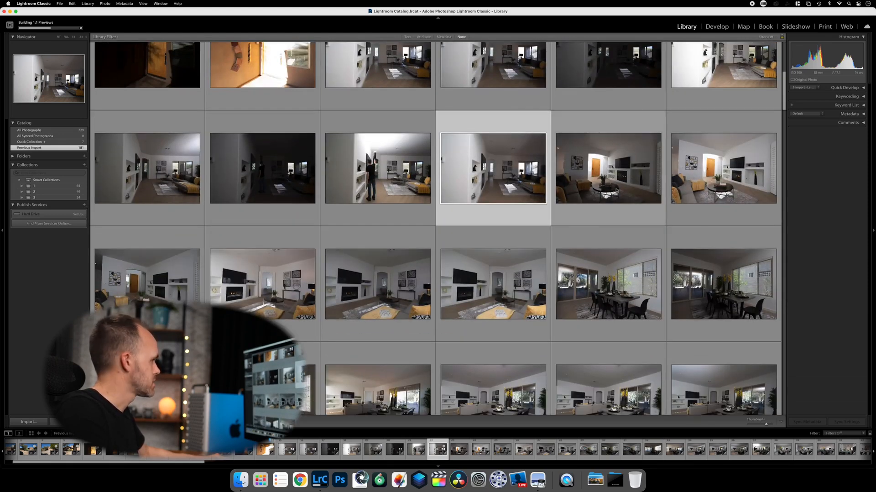
{"action": "scroll", "coordinate": [636, 178], "scroll_direction": "down", "scroll_amount": 2}
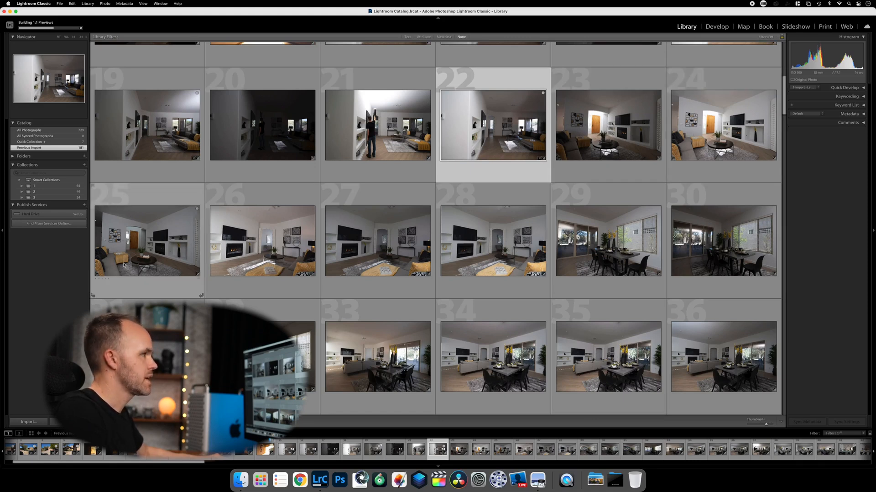
{"action": "left_click", "coordinate": [571, 139]}
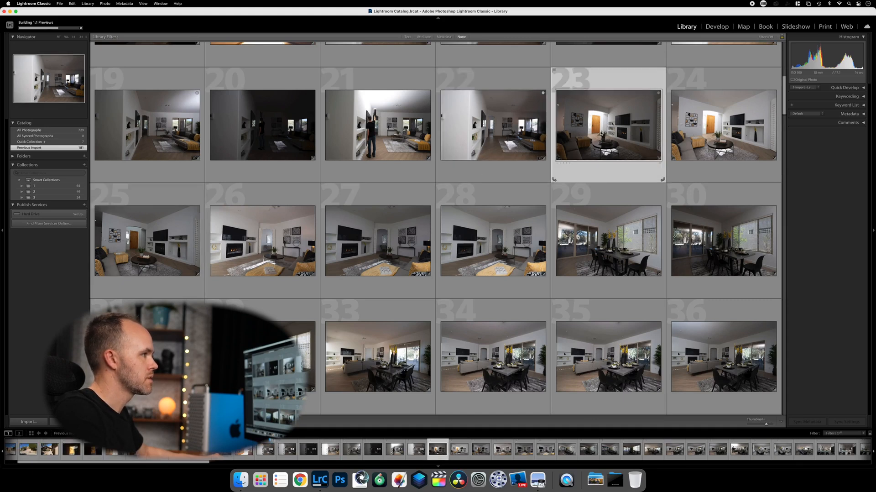
{"action": "key", "text": "b"}
{"action": "left_click", "coordinate": [140, 283]}
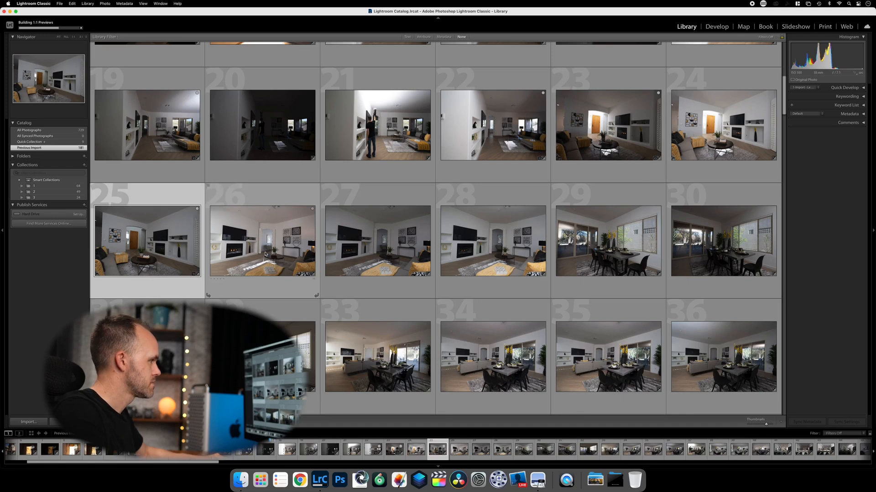
{"action": "left_click", "coordinate": [250, 286]}
{"action": "key", "text": "b"}
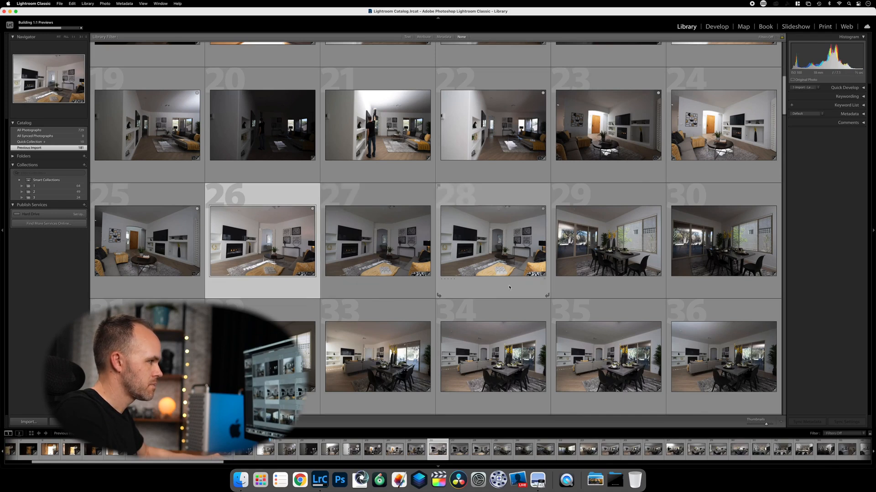
Step: Add living room photo 27 and dining area photos 29 and 31 to the Quick Collection
{"action": "left_click", "coordinate": [419, 288]}
{"action": "key", "text": "b"}
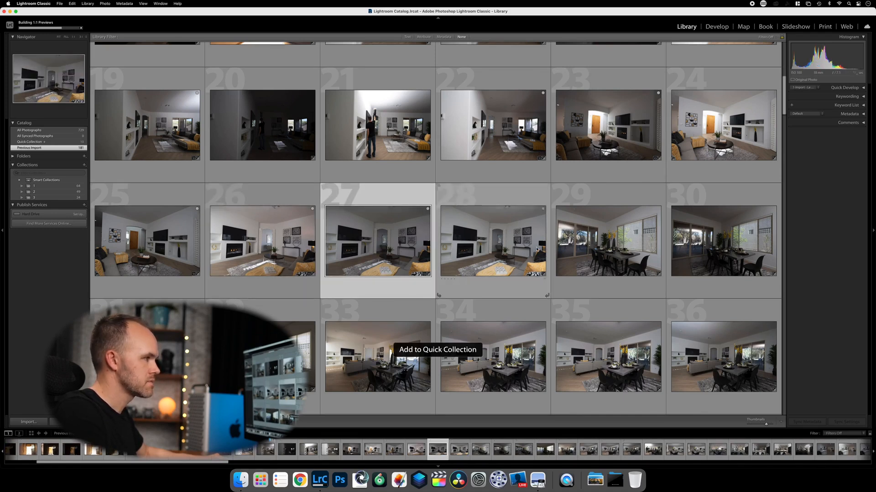
{"action": "scroll", "coordinate": [618, 255], "scroll_direction": "down", "scroll_amount": 2}
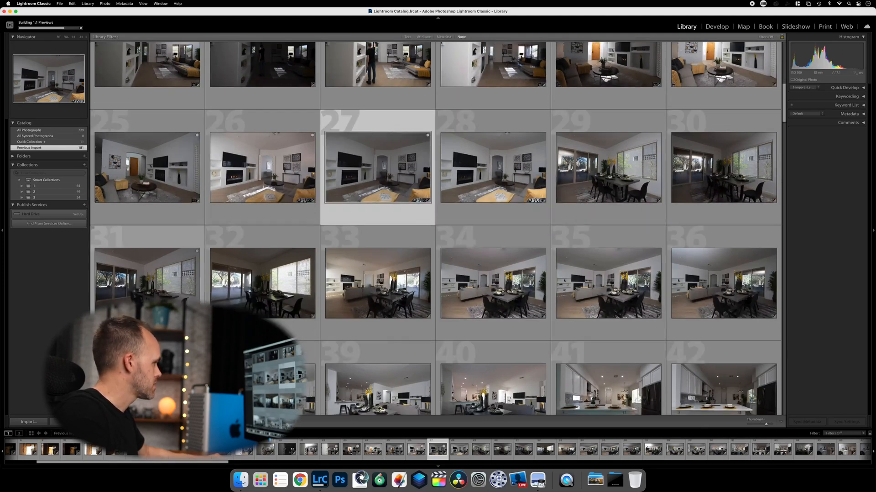
{"action": "left_click", "coordinate": [147, 285]}
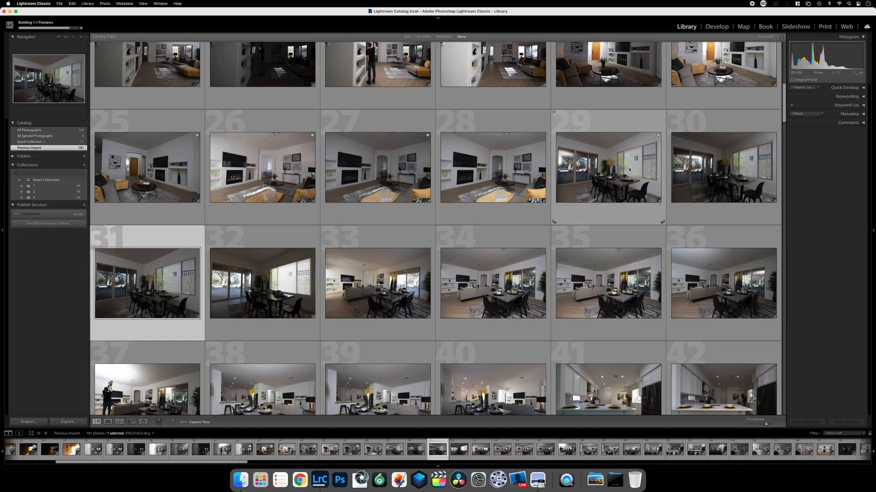
{"action": "left_click", "coordinate": [596, 177]}
{"action": "key", "text": "b"}
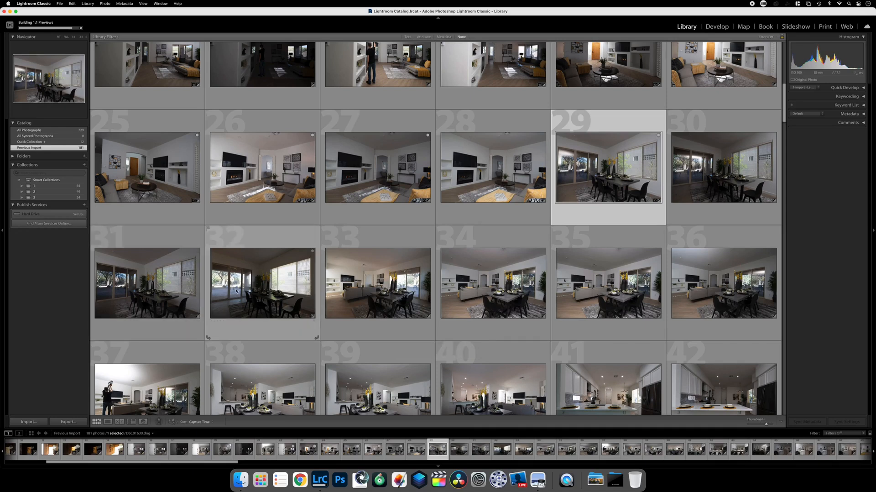
{"action": "left_click", "coordinate": [146, 282]}
{"action": "key", "text": "b"}
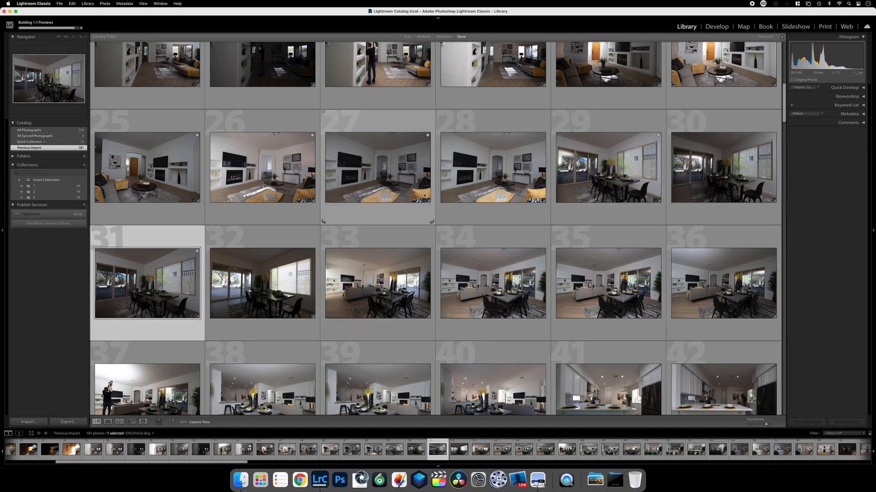
Step: Enlarge the grid thumbnails, compare dining area photos 33 to 36 and add photo 35 to the Quick Collection
{"action": "scroll", "coordinate": [430, 190], "scroll_direction": "down", "scroll_amount": 5}
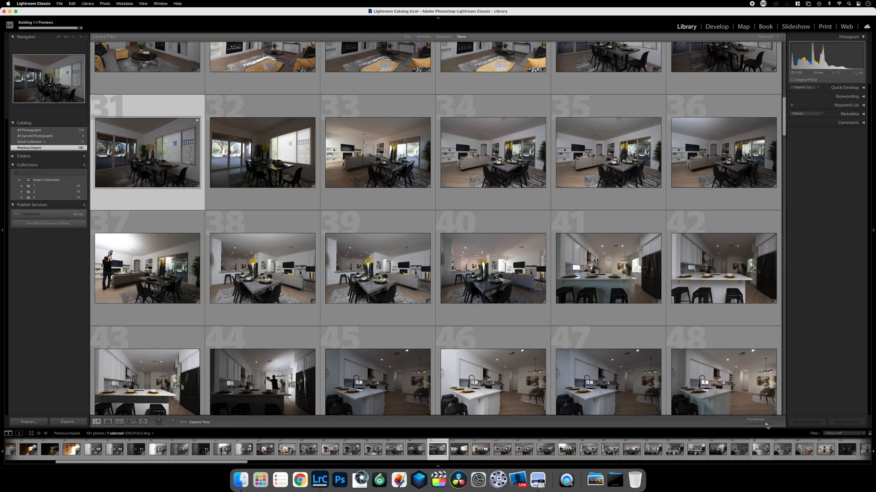
{"action": "key", "text": "="}
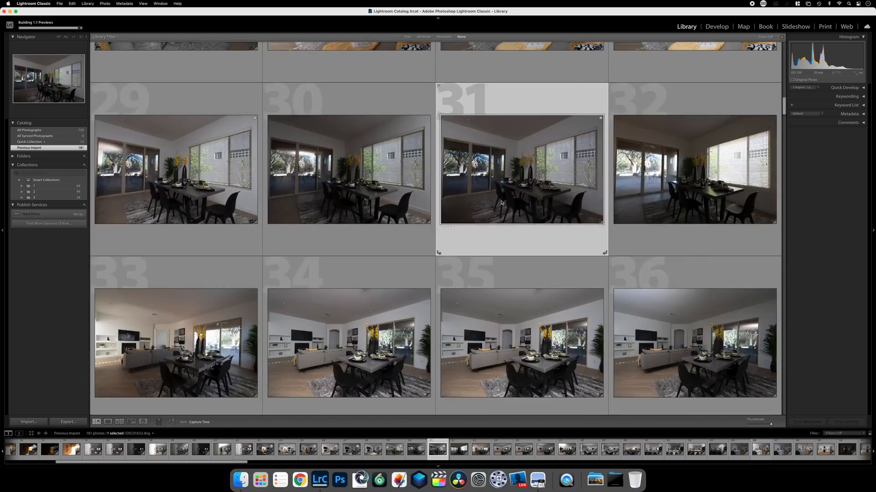
{"action": "scroll", "coordinate": [523, 229], "scroll_direction": "down", "scroll_amount": 3}
{"action": "scroll", "coordinate": [523, 230], "scroll_direction": "down", "scroll_amount": 2}
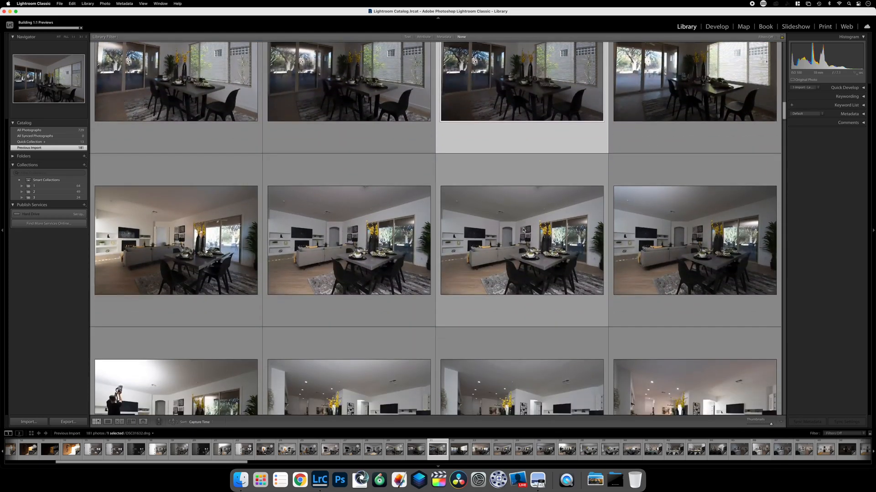
{"action": "scroll", "coordinate": [523, 230], "scroll_direction": "down", "scroll_amount": 1}
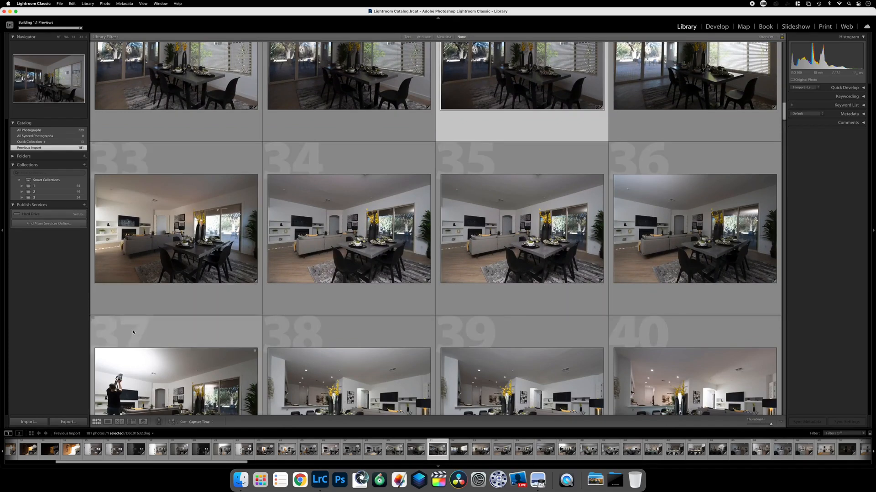
{"action": "left_click", "coordinate": [166, 242]}
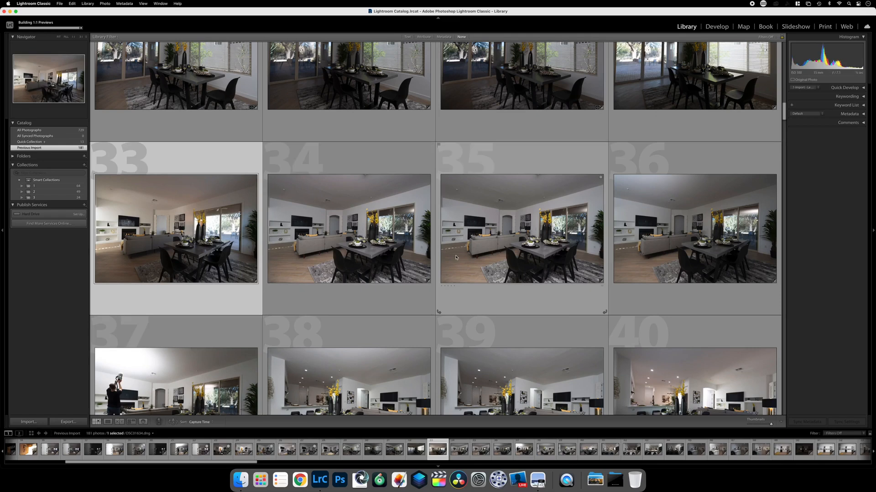
{"action": "scroll", "coordinate": [453, 258], "scroll_direction": "down", "scroll_amount": 2}
{"action": "scroll", "coordinate": [469, 256], "scroll_direction": "down", "scroll_amount": 1}
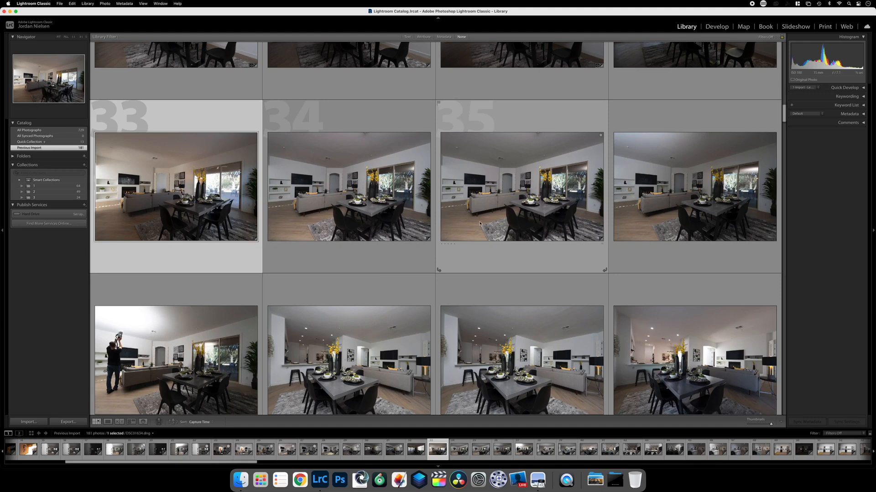
{"action": "scroll", "coordinate": [469, 226], "scroll_direction": "down", "scroll_amount": 2}
{"action": "scroll", "coordinate": [480, 223], "scroll_direction": "down", "scroll_amount": 1}
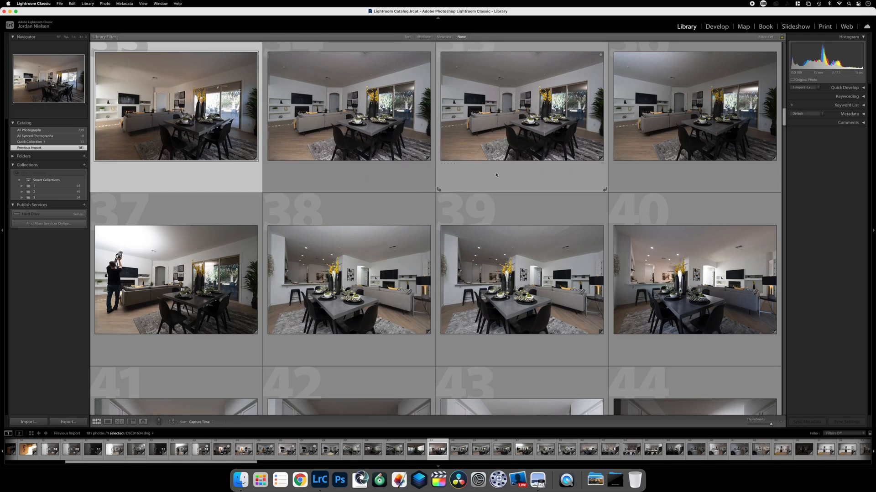
{"action": "left_click", "coordinate": [469, 178]}
{"action": "key", "text": "b"}
Step: Add dining area photos 39 and 40 to the Quick Collection
{"action": "scroll", "coordinate": [481, 169], "scroll_direction": "down", "scroll_amount": 4}
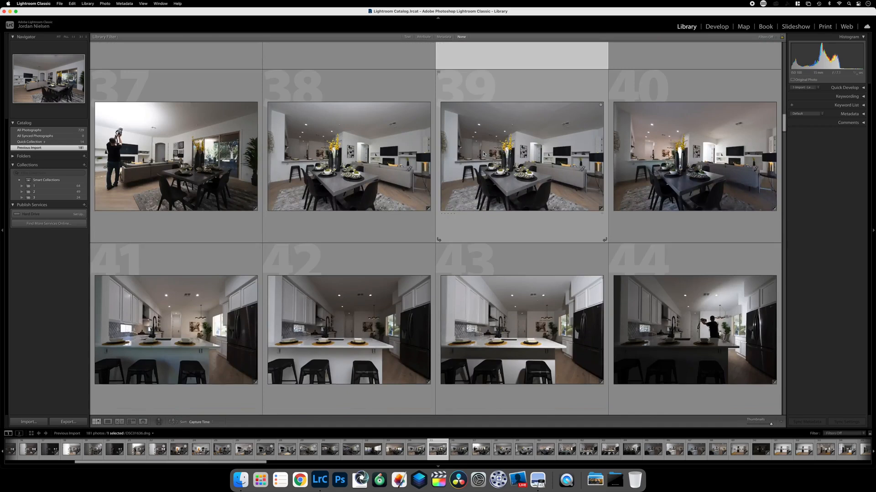
{"action": "scroll", "coordinate": [483, 154], "scroll_direction": "down", "scroll_amount": 1}
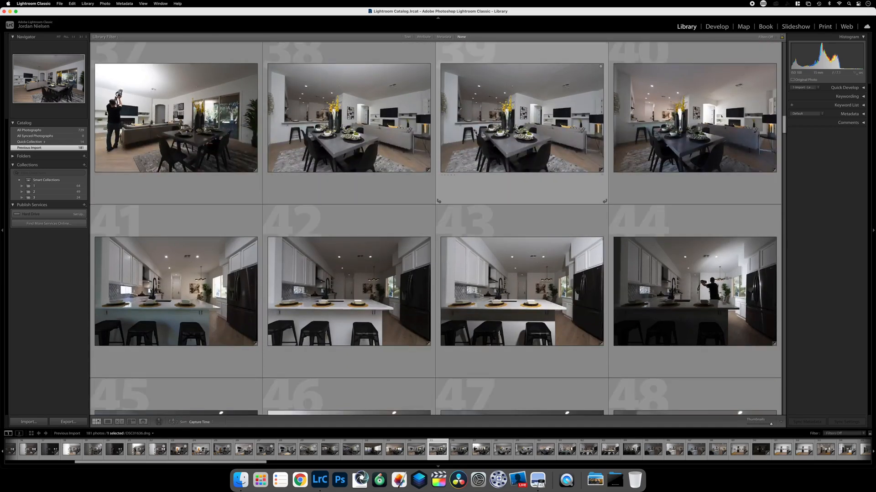
{"action": "scroll", "coordinate": [579, 154], "scroll_direction": "down", "scroll_amount": 1}
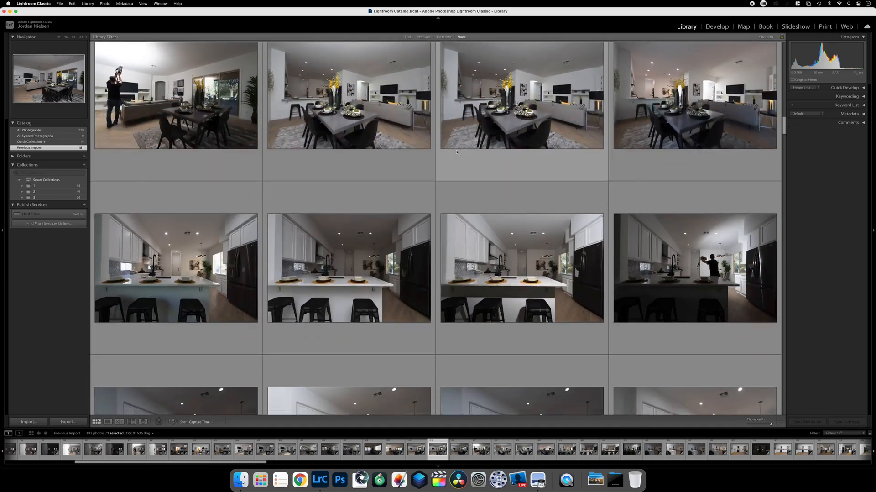
{"action": "scroll", "coordinate": [465, 114], "scroll_direction": "up", "scroll_amount": 3}
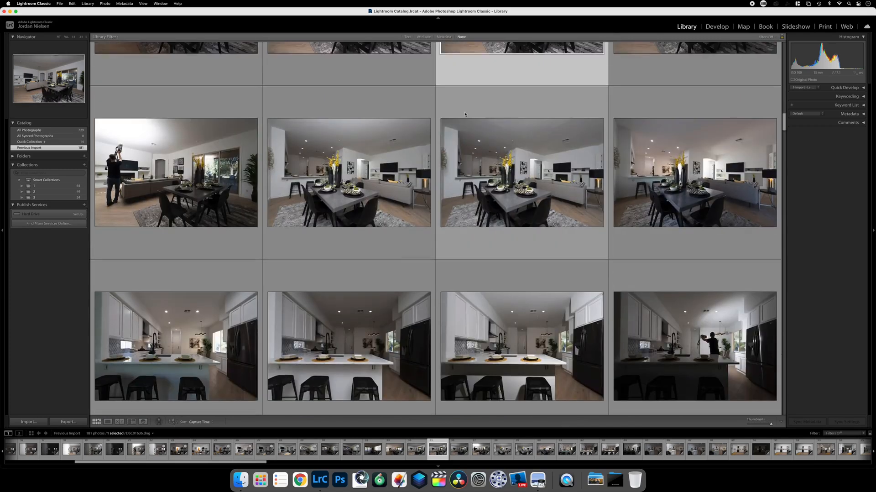
{"action": "scroll", "coordinate": [465, 114], "scroll_direction": "down", "scroll_amount": 2}
{"action": "scroll", "coordinate": [465, 115], "scroll_direction": "down", "scroll_amount": 1}
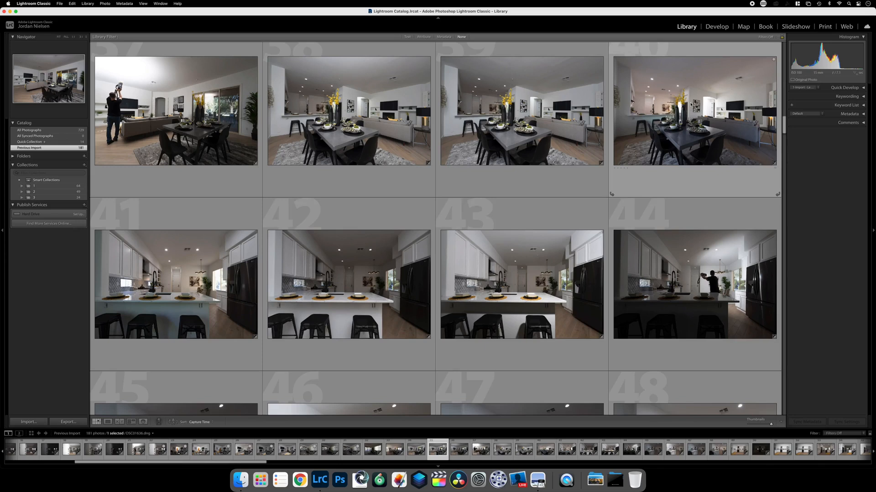
{"action": "left_click", "coordinate": [531, 175]}
{"action": "key", "text": "b"}
{"action": "left_click", "coordinate": [655, 192]}
{"action": "key", "text": "b"}
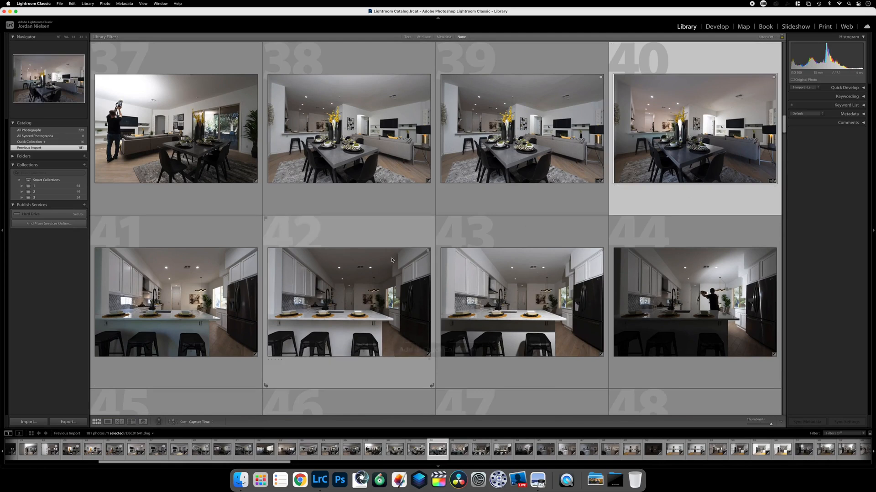
Step: Add kitchen photos 42 and 41, facing the island and bar stools, to the Quick Collection
{"action": "scroll", "coordinate": [401, 259], "scroll_direction": "down", "scroll_amount": 3}
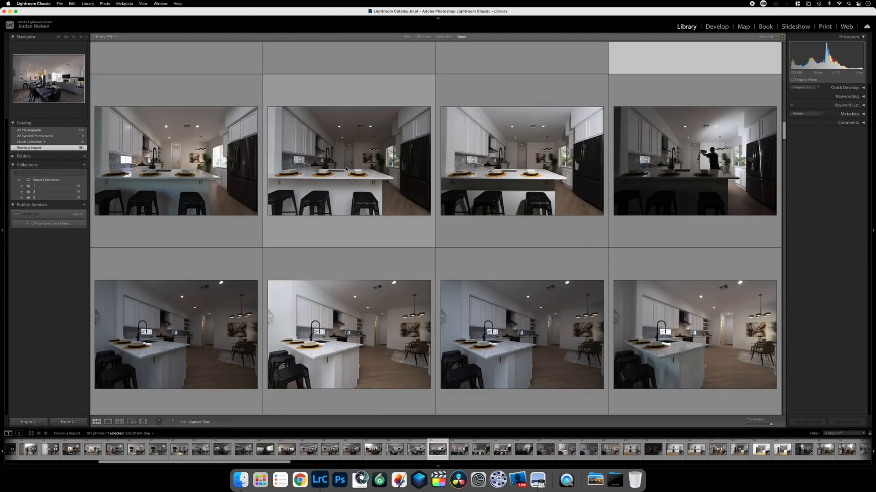
{"action": "left_click", "coordinate": [332, 230]}
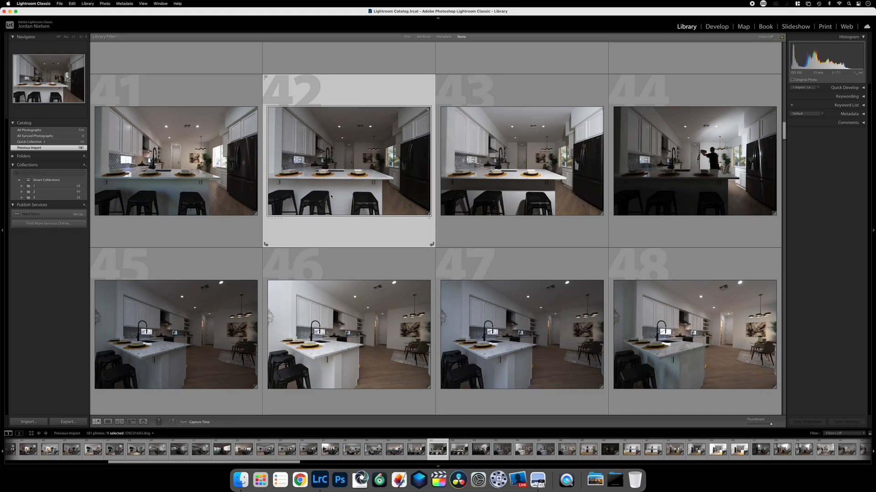
{"action": "key", "text": "b"}
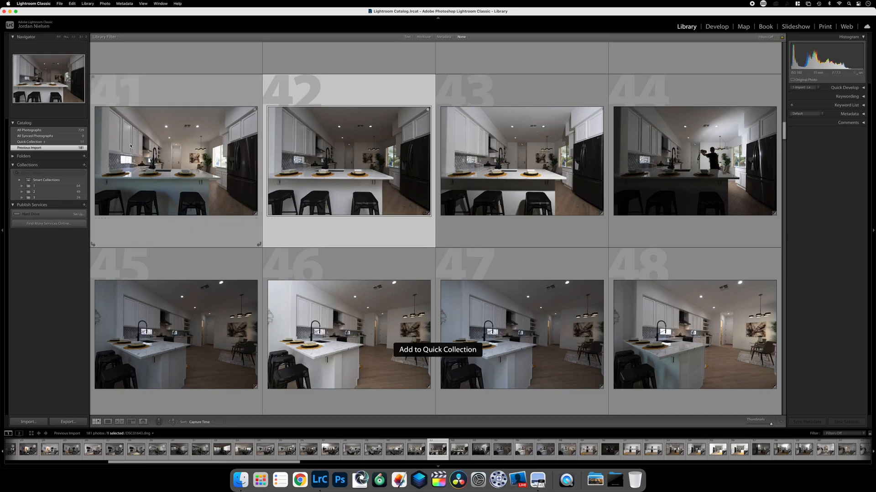
{"action": "left_click", "coordinate": [195, 152]}
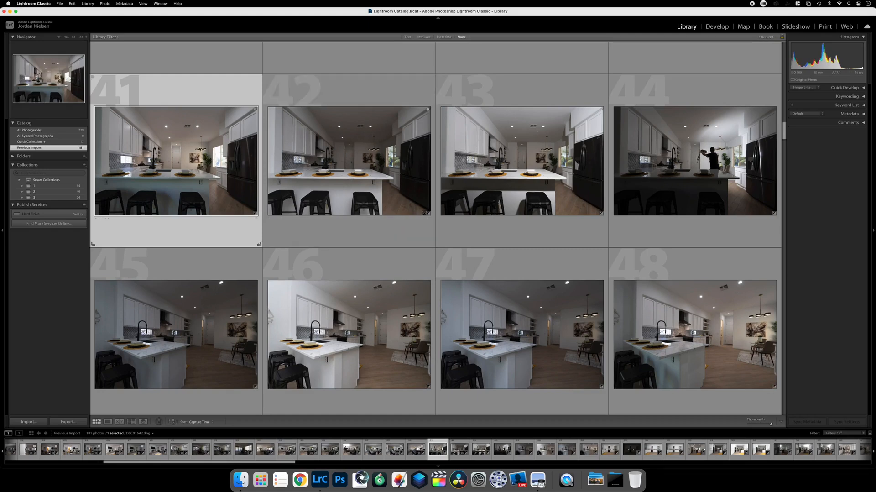
{"action": "key", "text": "b"}
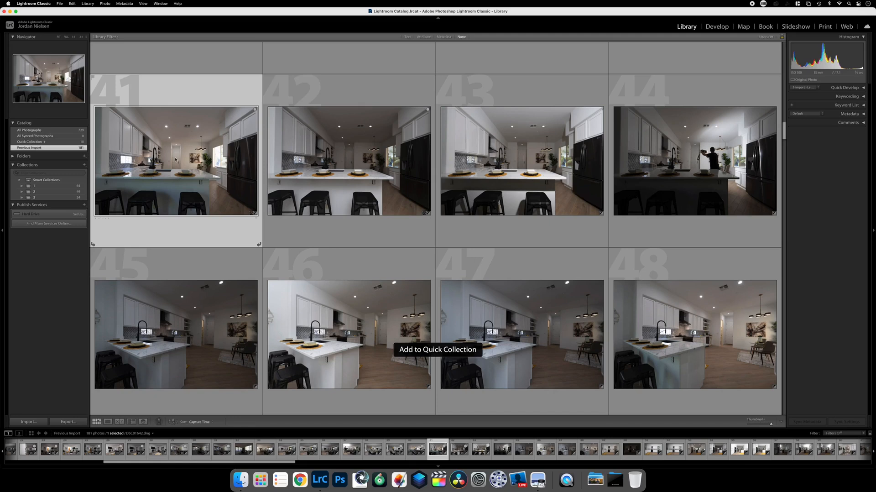
Step: Add angled kitchen island photos 48 and 46 to the Quick Collection
{"action": "scroll", "coordinate": [618, 186], "scroll_direction": "down", "scroll_amount": 2}
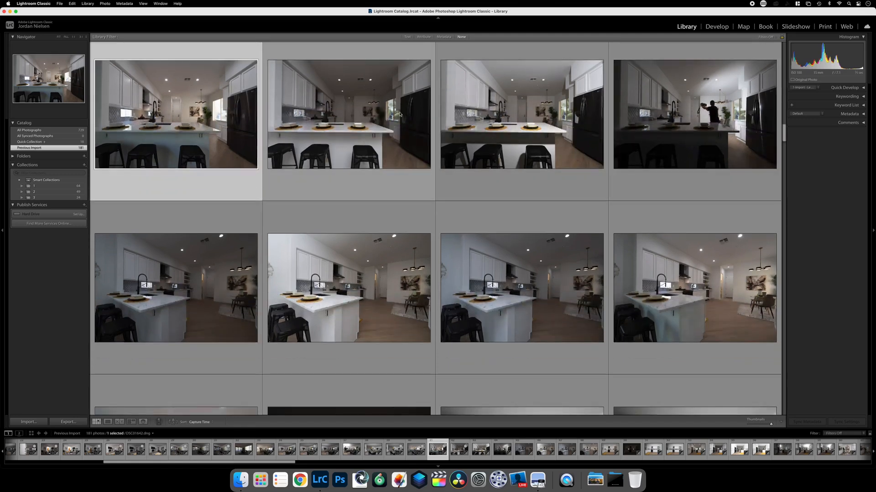
{"action": "scroll", "coordinate": [517, 183], "scroll_direction": "down", "scroll_amount": 3}
{"action": "scroll", "coordinate": [517, 182], "scroll_direction": "down", "scroll_amount": 3}
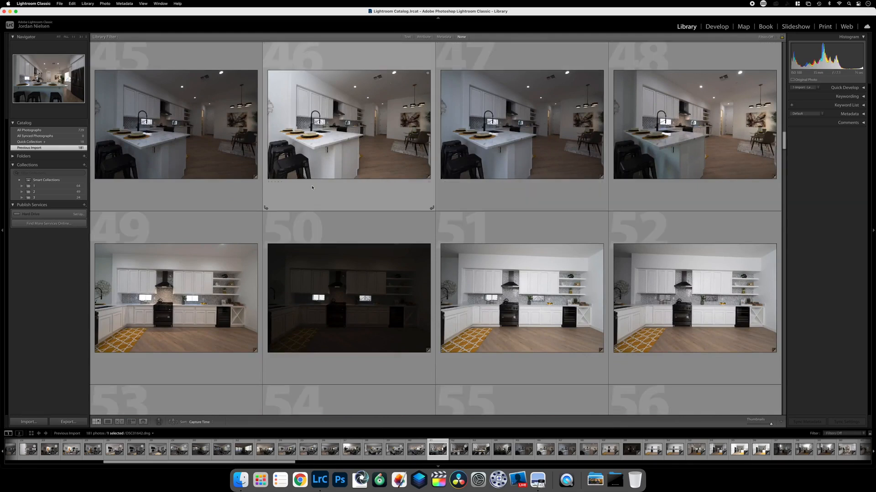
{"action": "scroll", "coordinate": [472, 157], "scroll_direction": "down", "scroll_amount": 1}
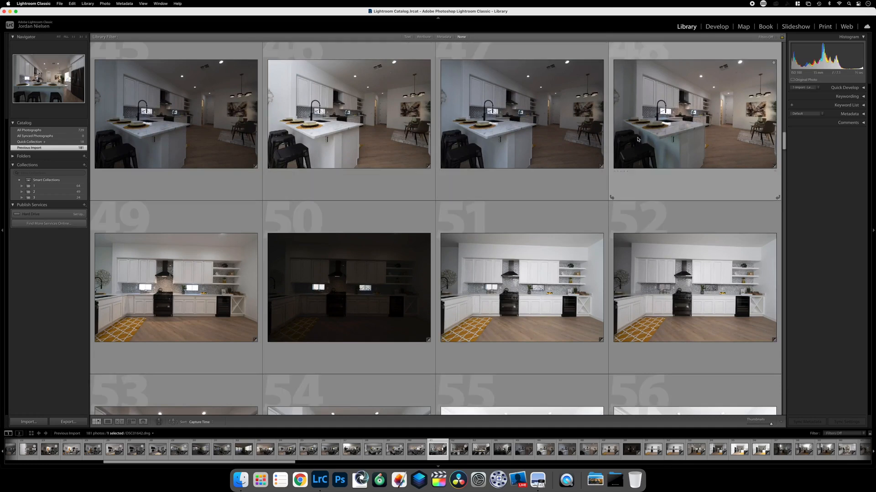
{"action": "left_click", "coordinate": [679, 136]}
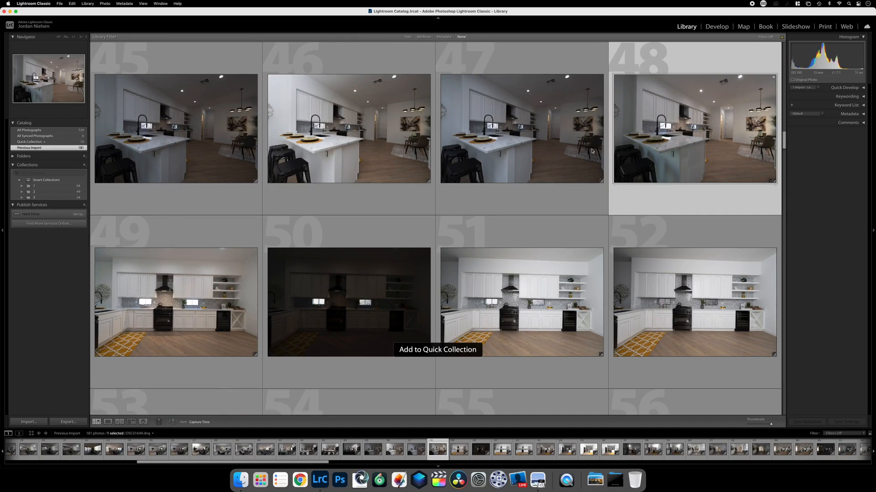
{"action": "left_click", "coordinate": [501, 149]}
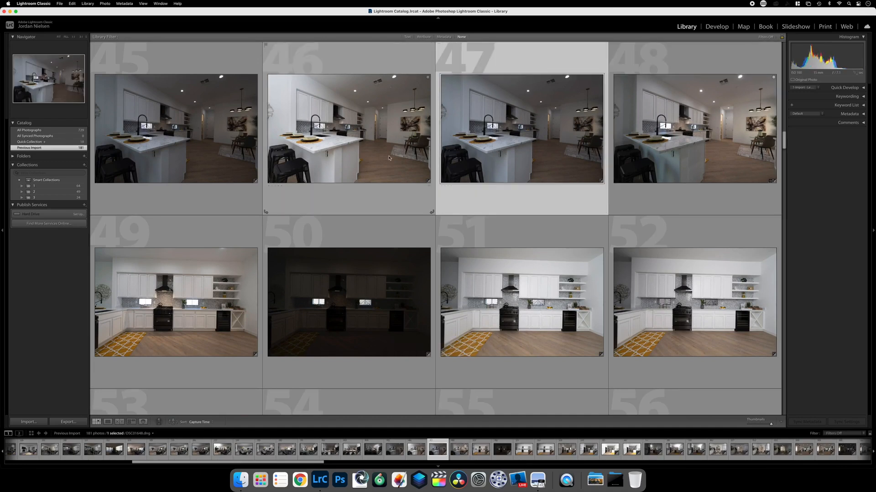
{"action": "left_click", "coordinate": [329, 149]}
{"action": "key", "text": "b"}
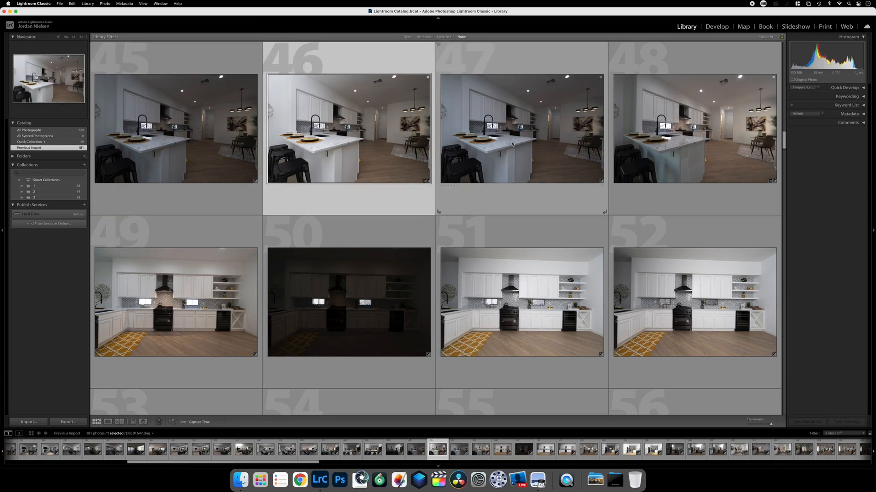
Step: Add kitchen photos 49 and 52, showing the stove wall, to the Quick Collection
{"action": "scroll", "coordinate": [527, 145], "scroll_direction": "down", "scroll_amount": 4}
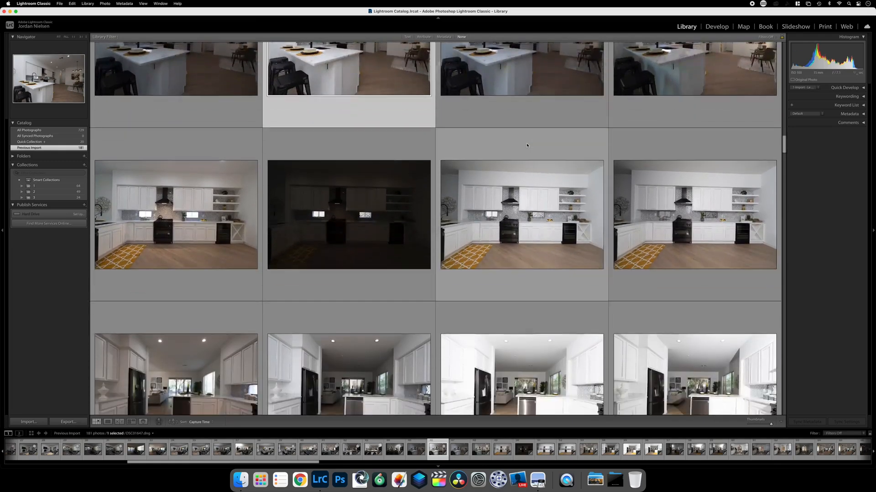
{"action": "scroll", "coordinate": [527, 145], "scroll_direction": "down", "scroll_amount": 2}
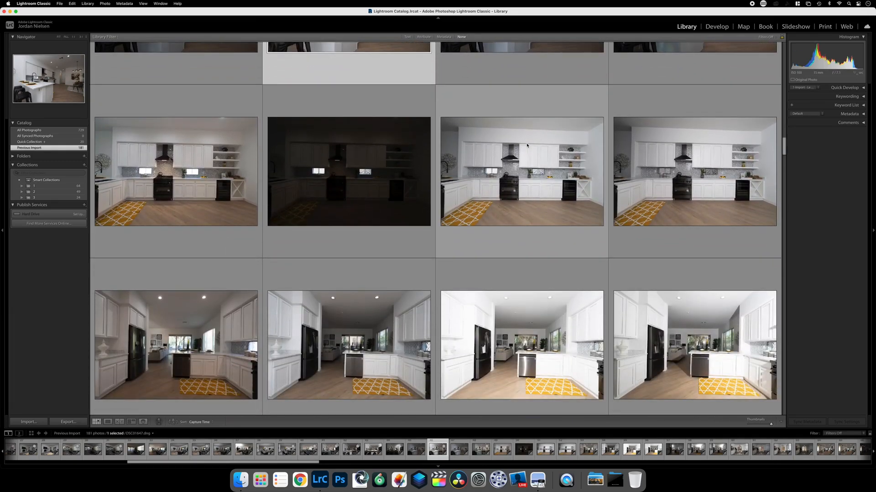
{"action": "scroll", "coordinate": [526, 145], "scroll_direction": "down", "scroll_amount": 1}
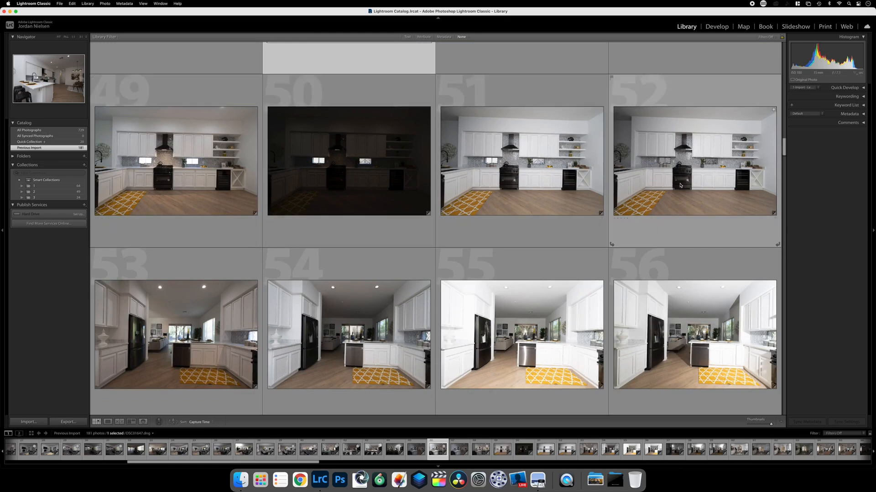
{"action": "left_click", "coordinate": [178, 236]}
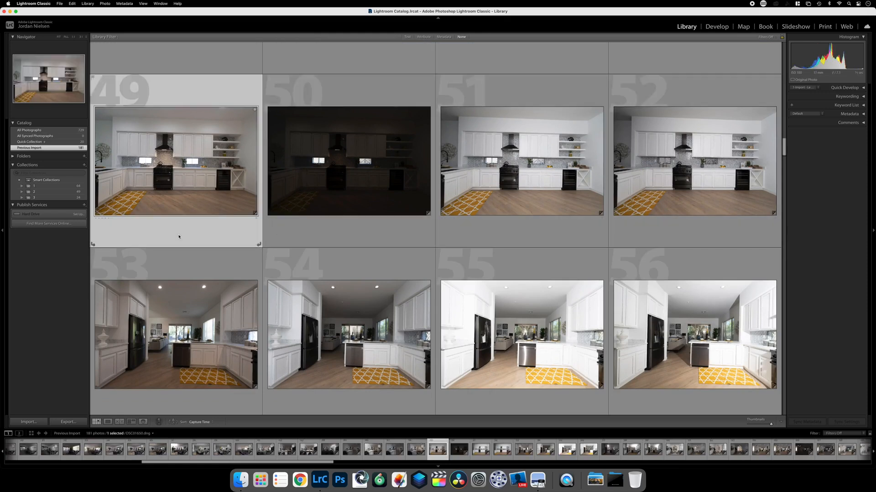
{"action": "key", "text": "b"}
{"action": "left_click", "coordinate": [714, 218]}
{"action": "key", "text": "b"}
Step: Add kitchen photos 53 and 57, looking past the fridge toward the living area, to the Quick Collection
{"action": "scroll", "coordinate": [311, 195], "scroll_direction": "down", "scroll_amount": 3}
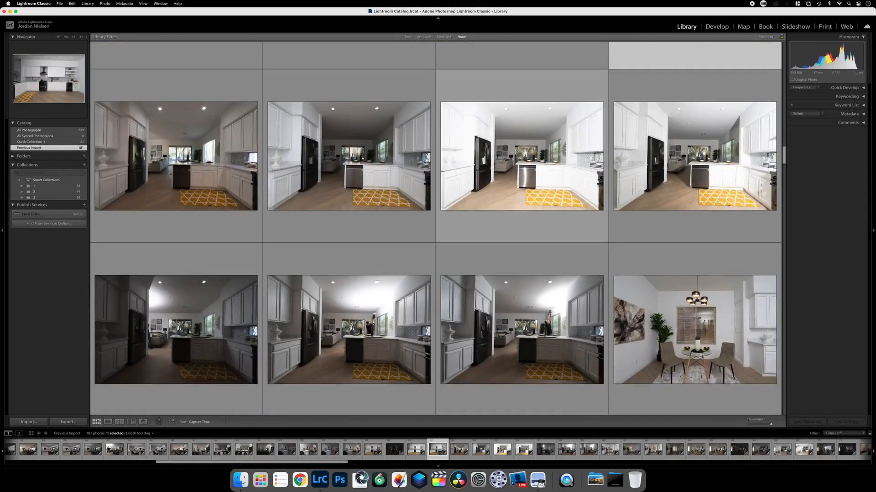
{"action": "scroll", "coordinate": [316, 126], "scroll_direction": "down", "scroll_amount": 1}
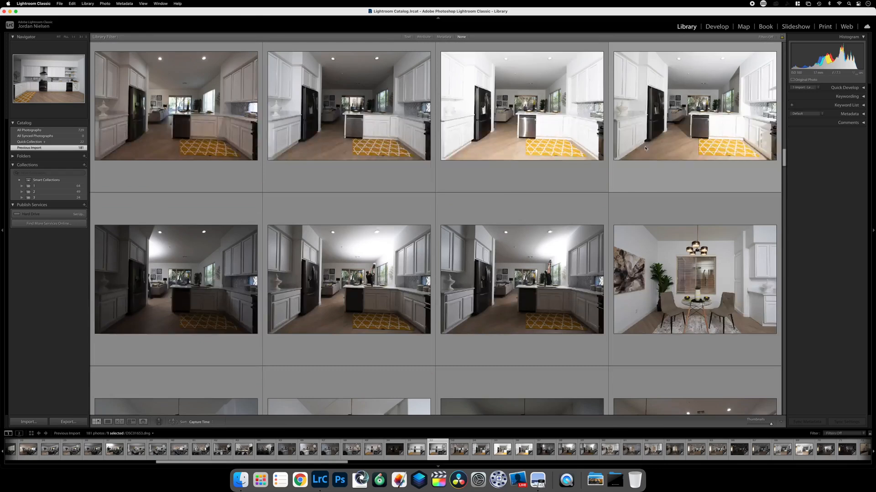
{"action": "left_click", "coordinate": [159, 124]}
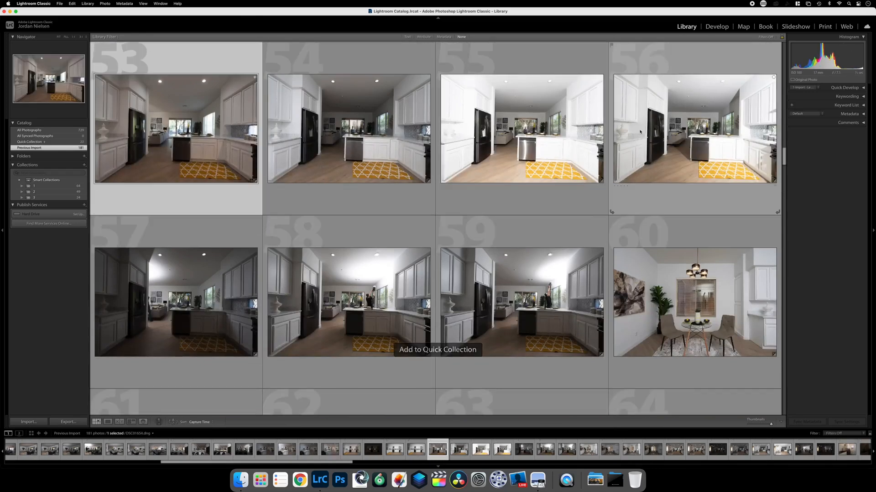
{"action": "scroll", "coordinate": [368, 162], "scroll_direction": "down", "scroll_amount": 1}
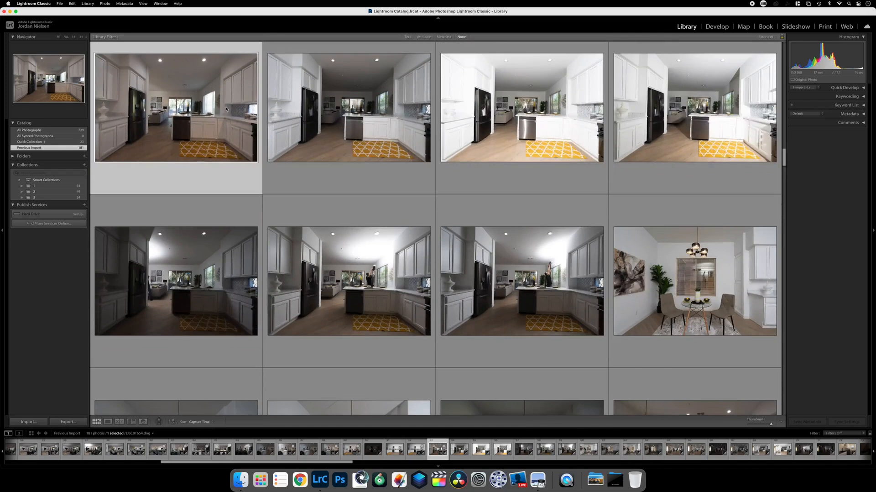
{"action": "scroll", "coordinate": [502, 137], "scroll_direction": "down", "scroll_amount": 1}
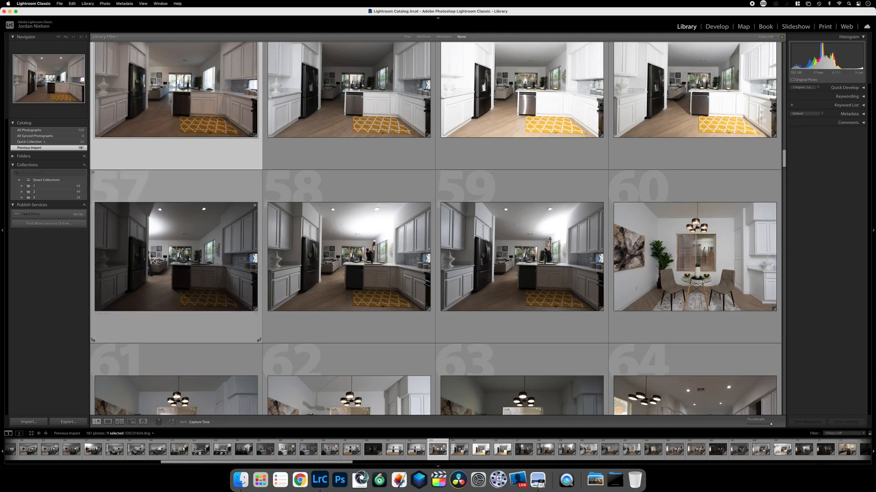
{"action": "left_click", "coordinate": [154, 261]}
{"action": "key", "text": "b"}
Step: Add breakfast nook photos 60 and 62, showing the round glass table, to the Quick Collection
{"action": "scroll", "coordinate": [367, 243], "scroll_direction": "down", "scroll_amount": 3}
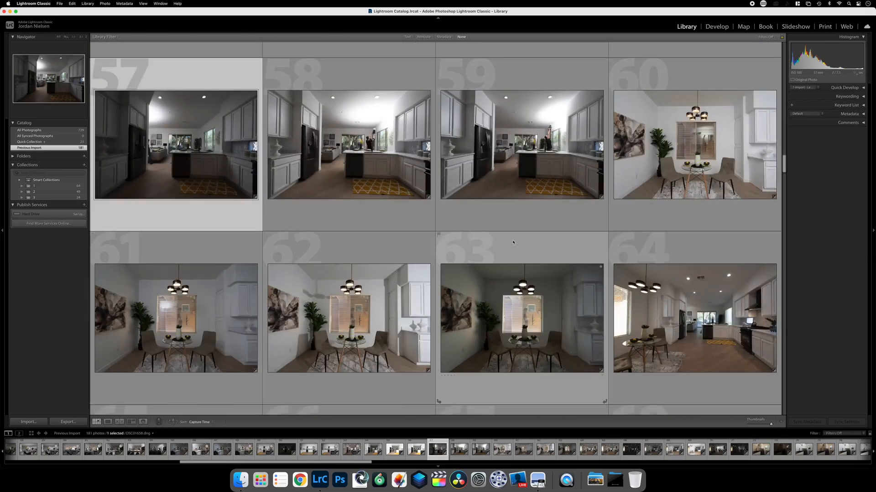
{"action": "scroll", "coordinate": [656, 191], "scroll_direction": "down", "scroll_amount": 1}
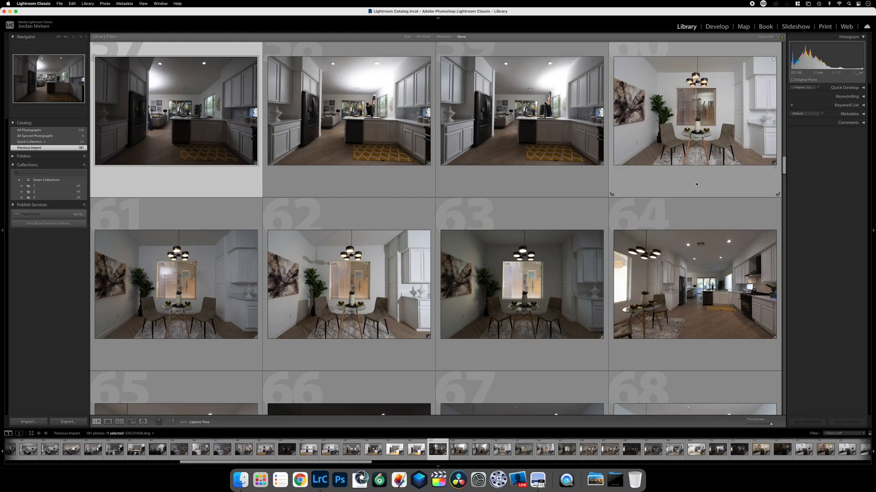
{"action": "scroll", "coordinate": [696, 184], "scroll_direction": "down", "scroll_amount": 1}
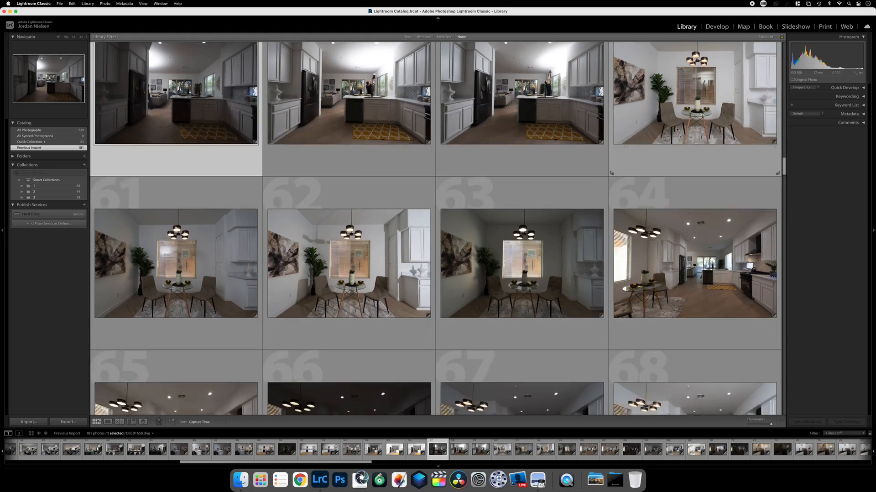
{"action": "left_click", "coordinate": [690, 148]}
{"action": "key", "text": "b"}
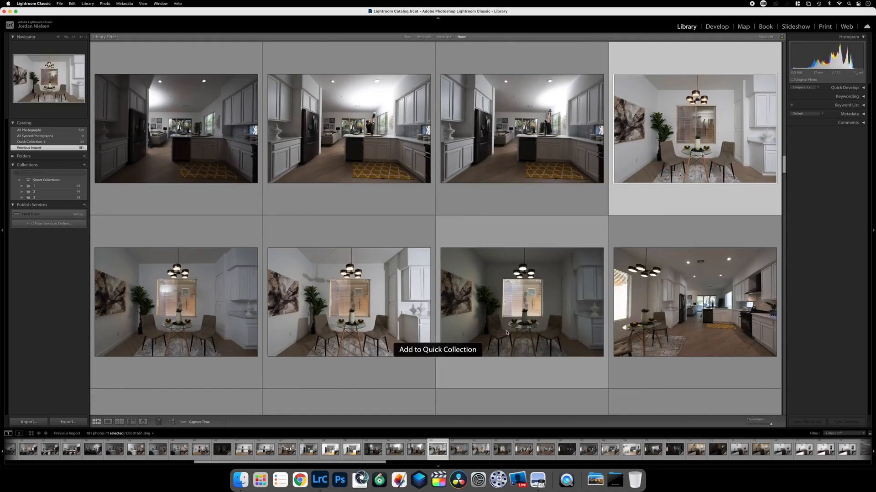
{"action": "left_click", "coordinate": [366, 368]}
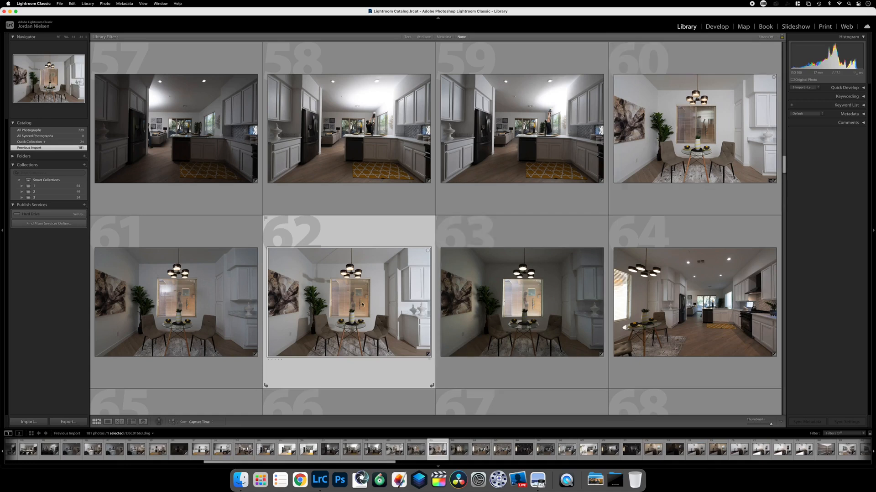
Step: Add photo 65, the wide view from the breakfast nook into the kitchen, to the Quick Collection
{"action": "scroll", "coordinate": [367, 300], "scroll_direction": "down", "scroll_amount": 6}
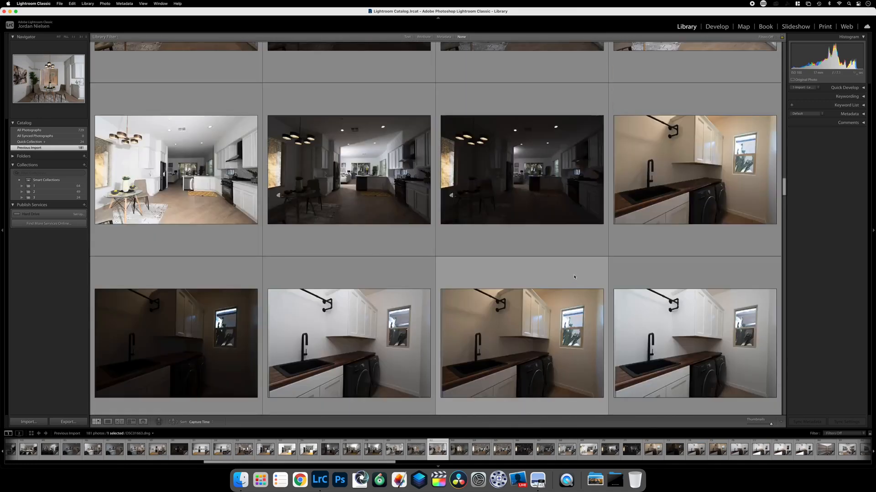
{"action": "scroll", "coordinate": [578, 276], "scroll_direction": "up", "scroll_amount": 3}
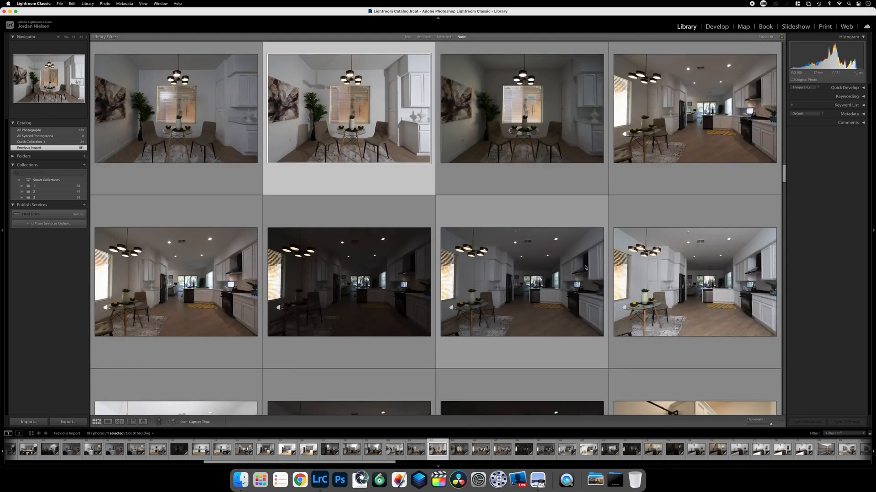
{"action": "scroll", "coordinate": [556, 151], "scroll_direction": "down", "scroll_amount": 2}
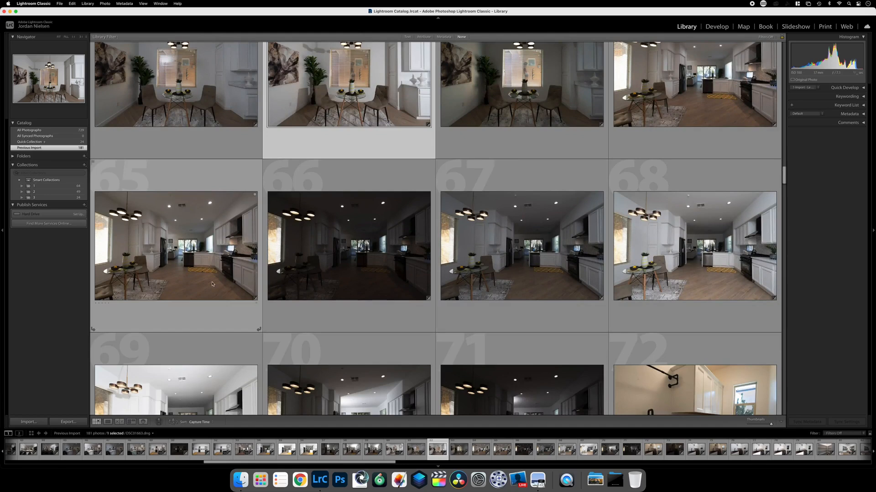
{"action": "scroll", "coordinate": [693, 261], "scroll_direction": "down", "scroll_amount": 2}
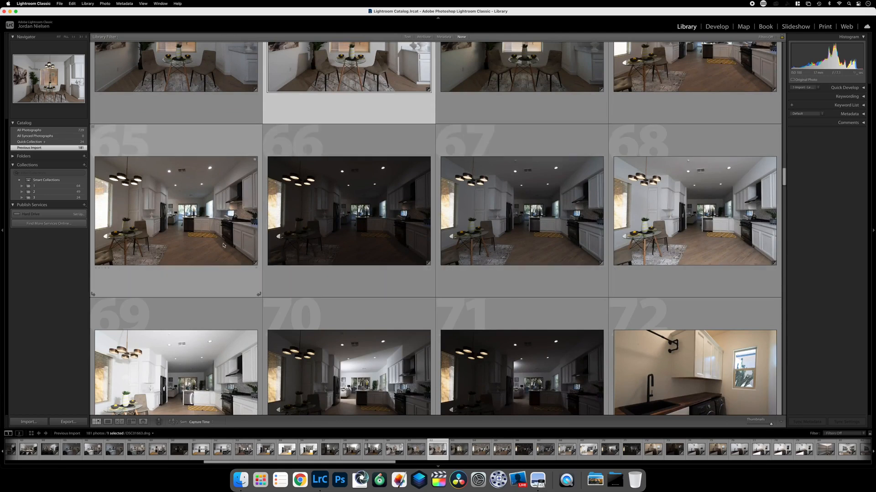
{"action": "left_click", "coordinate": [199, 234]}
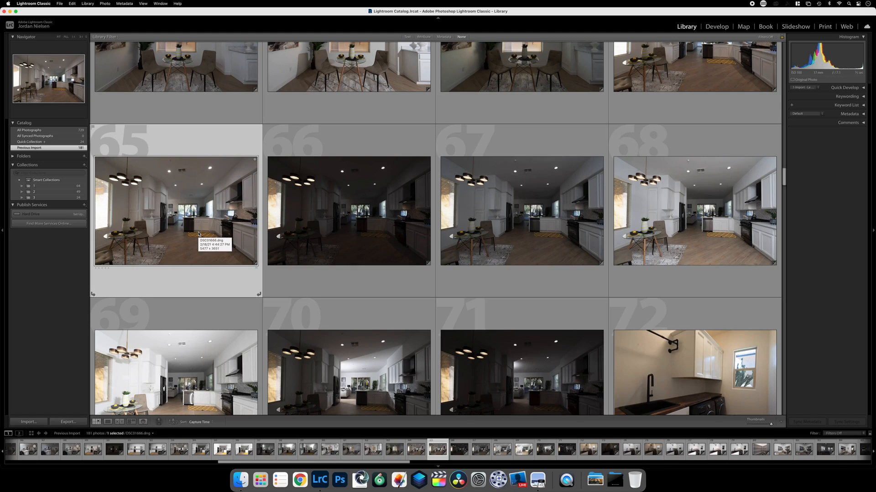
{"action": "key", "text": "b"}
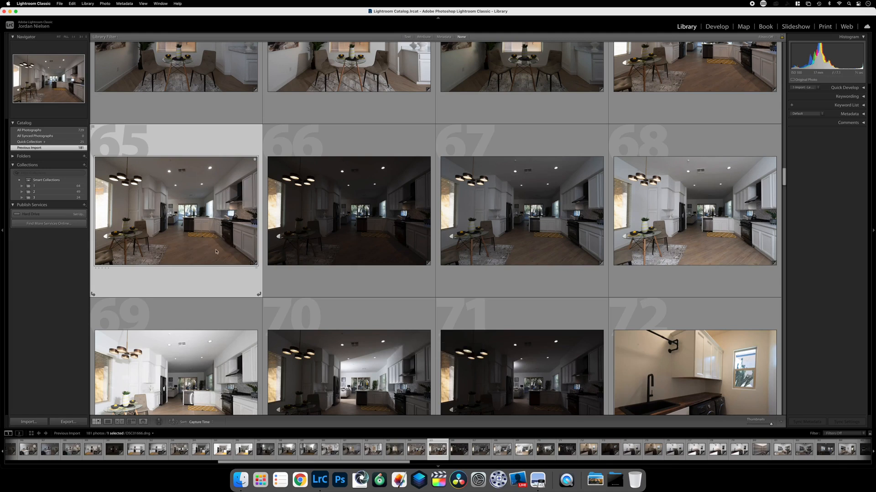
Step: Add photo 70, the darker exposure of the nook and kitchen view, to the Quick Collection
{"action": "scroll", "coordinate": [181, 229], "scroll_direction": "down", "scroll_amount": 5}
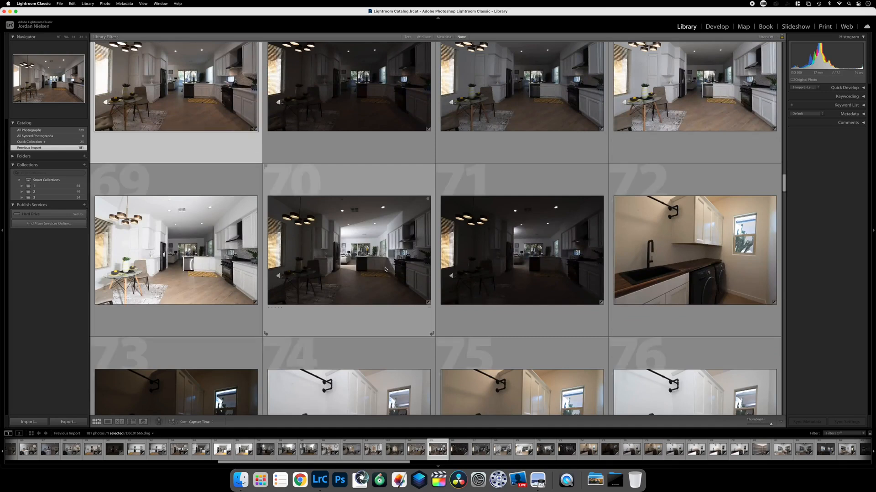
{"action": "left_click", "coordinate": [358, 249]}
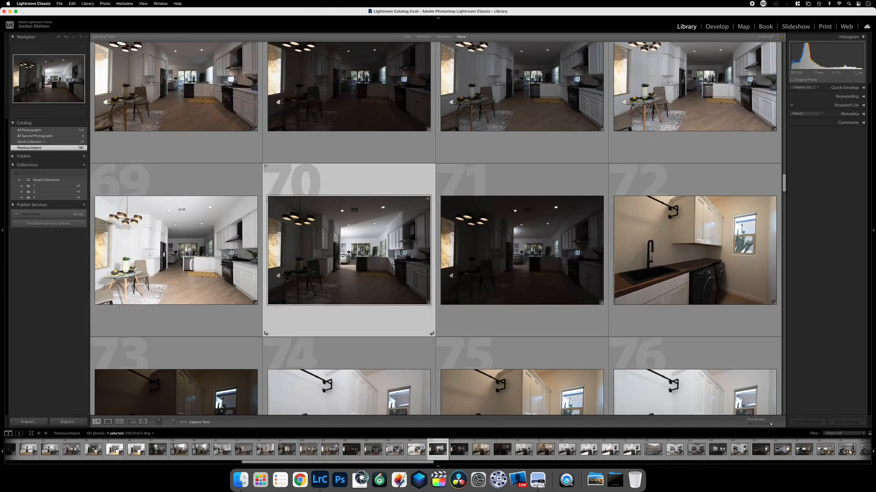
{"action": "scroll", "coordinate": [363, 250], "scroll_direction": "down", "scroll_amount": 1}
{"action": "scroll", "coordinate": [354, 243], "scroll_direction": "down", "scroll_amount": 1}
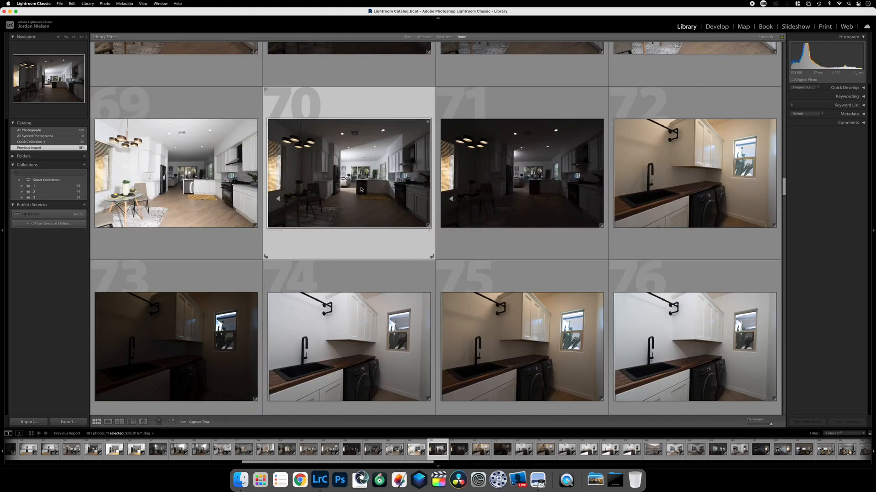
{"action": "scroll", "coordinate": [356, 203], "scroll_direction": "down", "scroll_amount": 1}
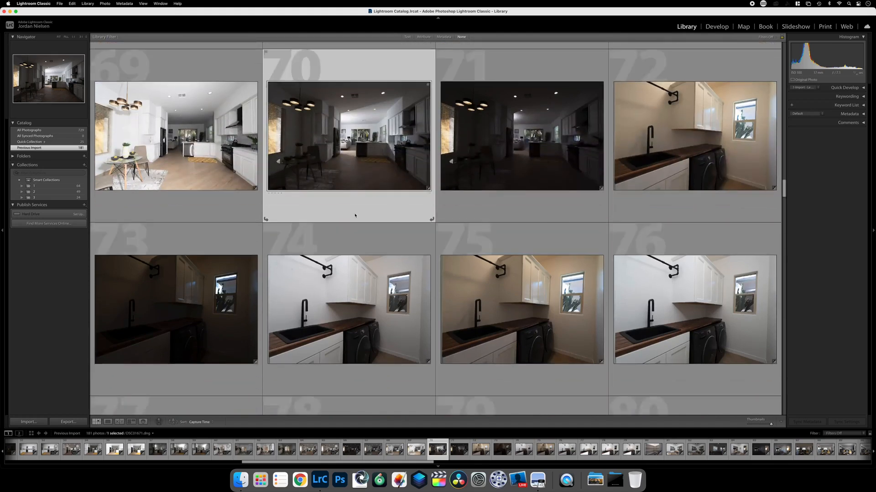
{"action": "scroll", "coordinate": [354, 215], "scroll_direction": "up", "scroll_amount": 1}
{"action": "scroll", "coordinate": [355, 215], "scroll_direction": "up", "scroll_amount": 3}
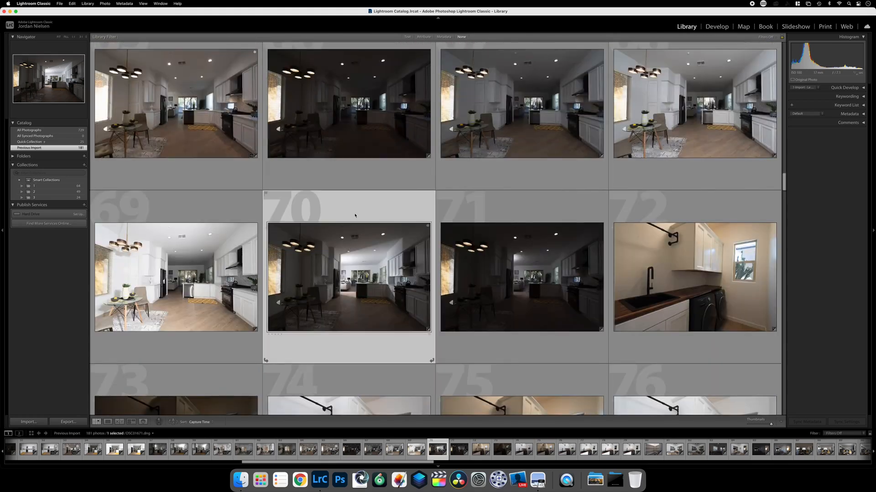
{"action": "scroll", "coordinate": [354, 215], "scroll_direction": "down", "scroll_amount": 1}
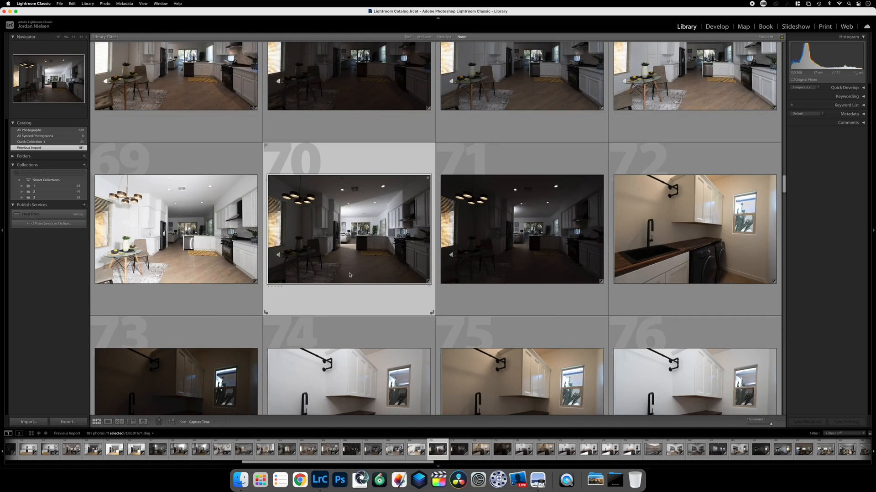
{"action": "scroll", "coordinate": [433, 337], "scroll_direction": "down", "scroll_amount": 2}
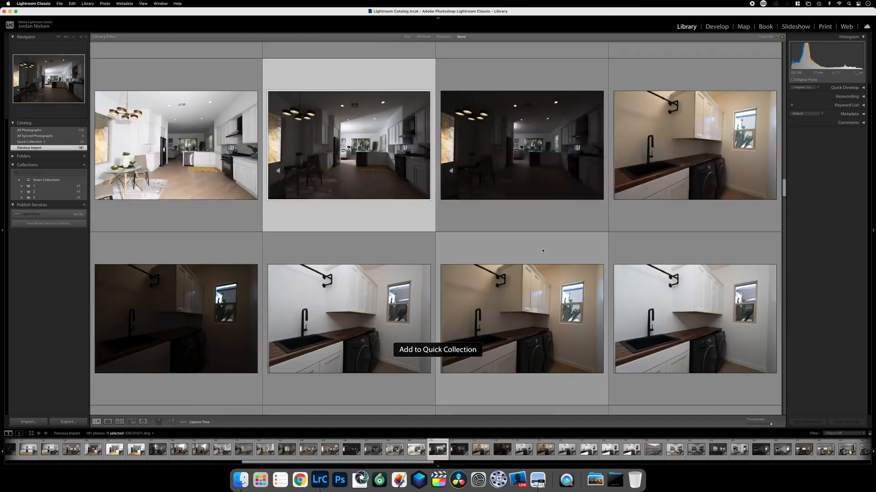
Step: Add laundry room photo 76 to the Quick Collection
{"action": "scroll", "coordinate": [542, 250], "scroll_direction": "down", "scroll_amount": 1}
{"action": "scroll", "coordinate": [542, 250], "scroll_direction": "down", "scroll_amount": 2}
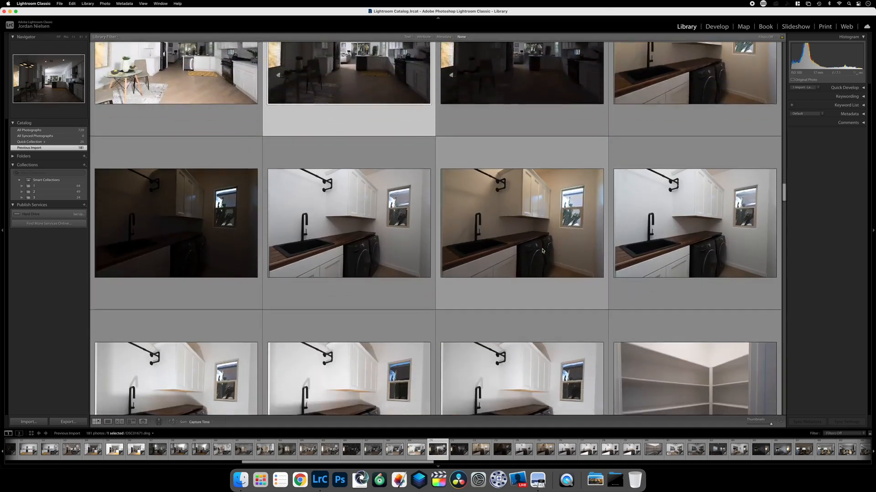
{"action": "scroll", "coordinate": [543, 250], "scroll_direction": "down", "scroll_amount": 1}
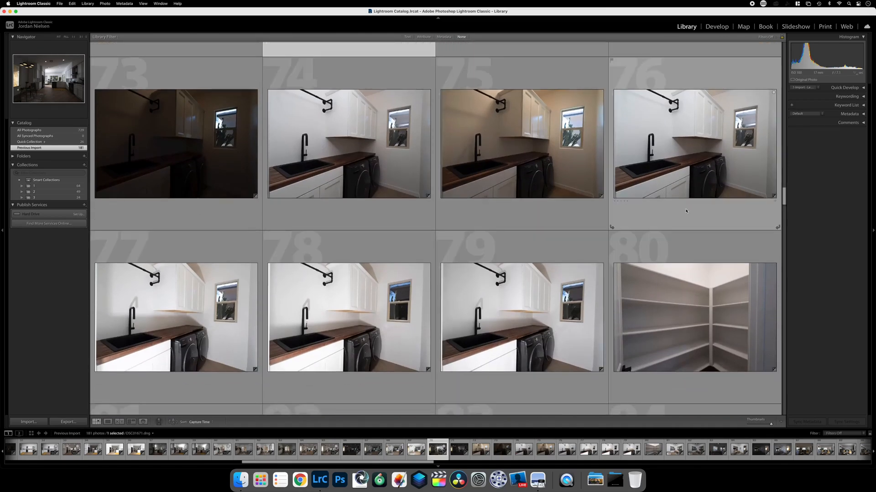
{"action": "left_click", "coordinate": [629, 124]}
{"action": "key", "text": "b"}
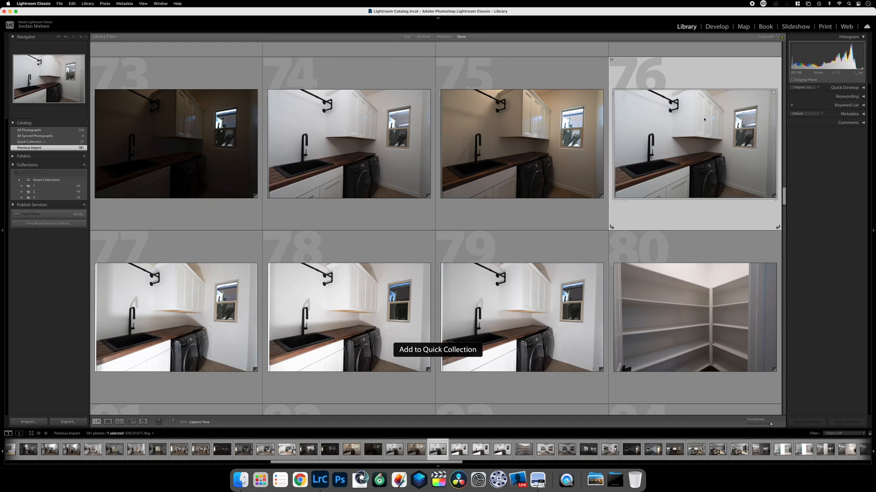
Step: Add pantry shelving photo 80 to the Quick Collection
{"action": "scroll", "coordinate": [684, 127], "scroll_direction": "down", "scroll_amount": 3}
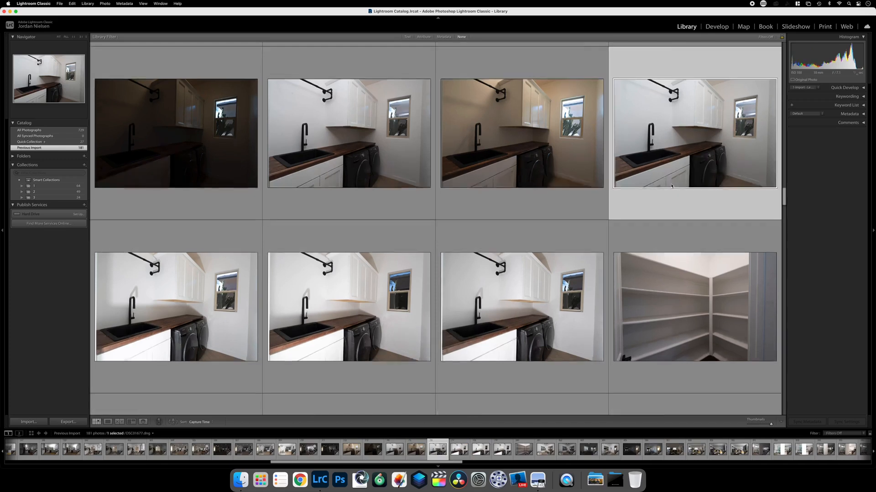
{"action": "scroll", "coordinate": [730, 89], "scroll_direction": "up", "scroll_amount": 2}
{"action": "scroll", "coordinate": [726, 154], "scroll_direction": "down", "scroll_amount": 4}
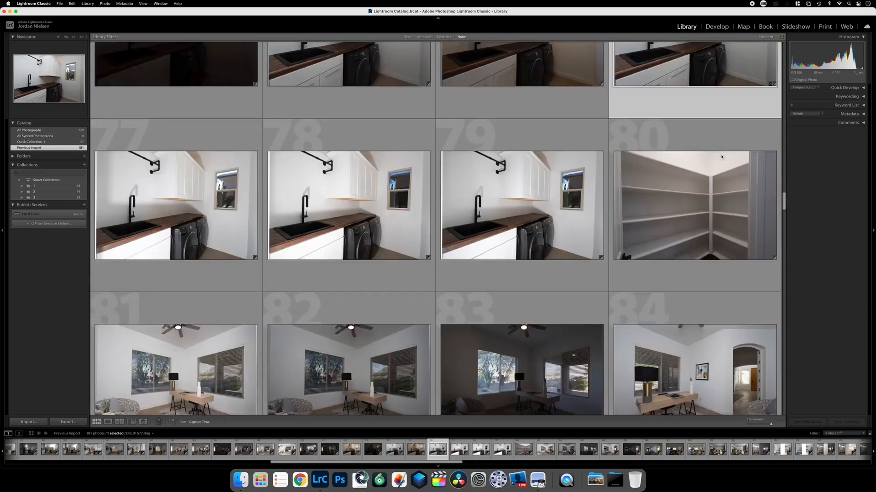
{"action": "left_click", "coordinate": [687, 208]}
{"action": "key", "text": "b"}
Step: Add home office photos 82 and 84 to the Quick Collection
{"action": "scroll", "coordinate": [687, 209], "scroll_direction": "down", "scroll_amount": 3}
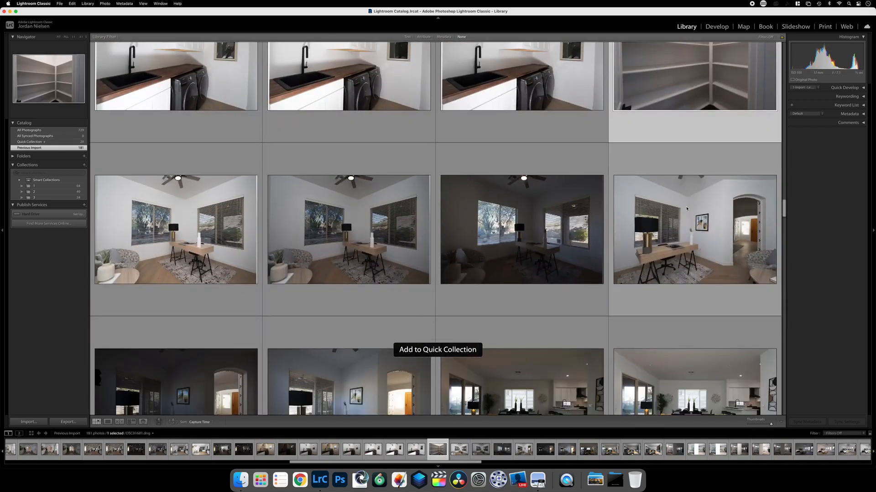
{"action": "scroll", "coordinate": [686, 208], "scroll_direction": "down", "scroll_amount": 2}
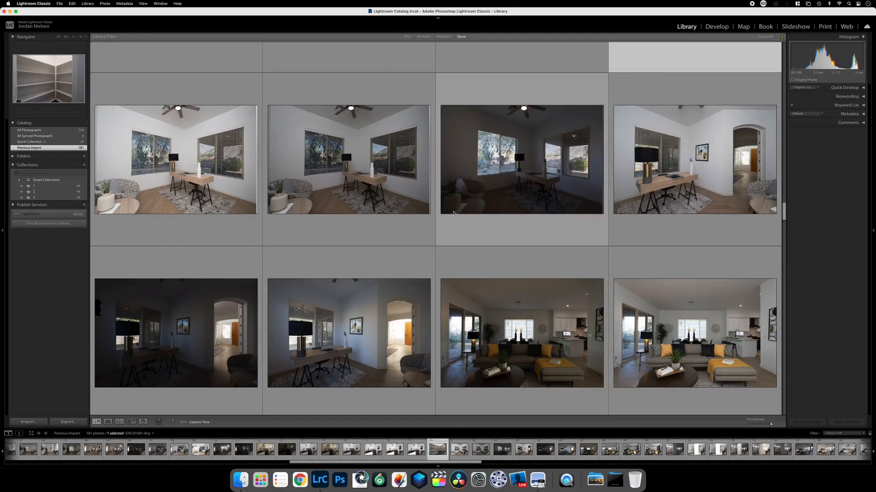
{"action": "left_click", "coordinate": [339, 225]}
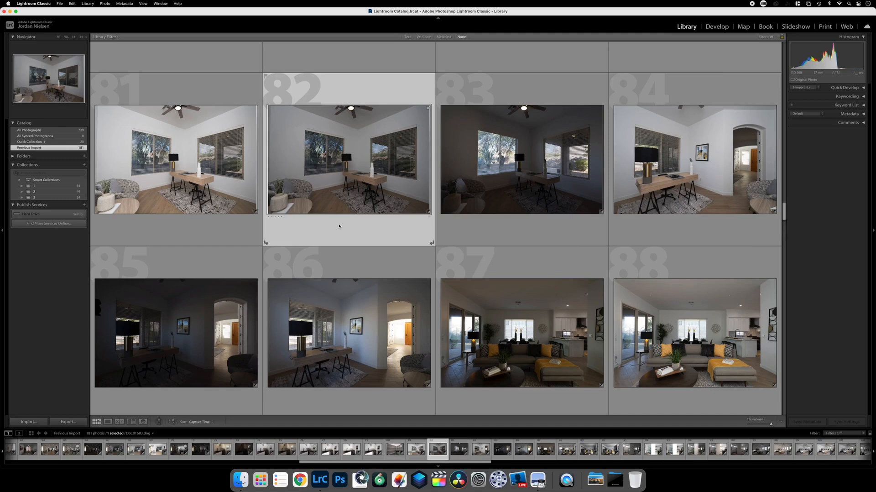
{"action": "key", "text": "b"}
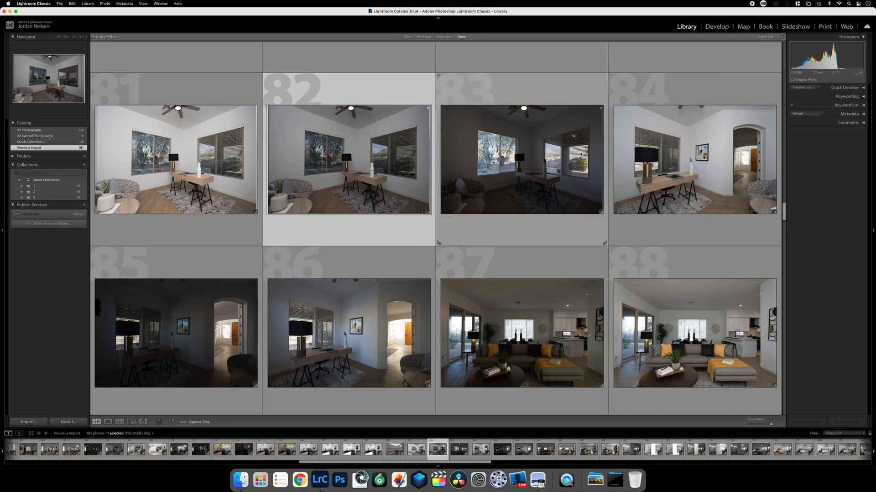
{"action": "scroll", "coordinate": [711, 168], "scroll_direction": "down", "scroll_amount": 3}
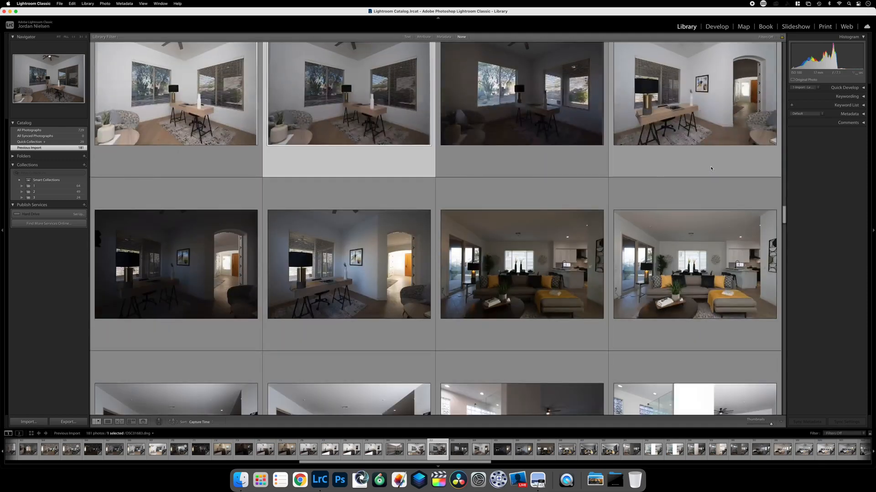
{"action": "scroll", "coordinate": [711, 167], "scroll_direction": "up", "scroll_amount": 1}
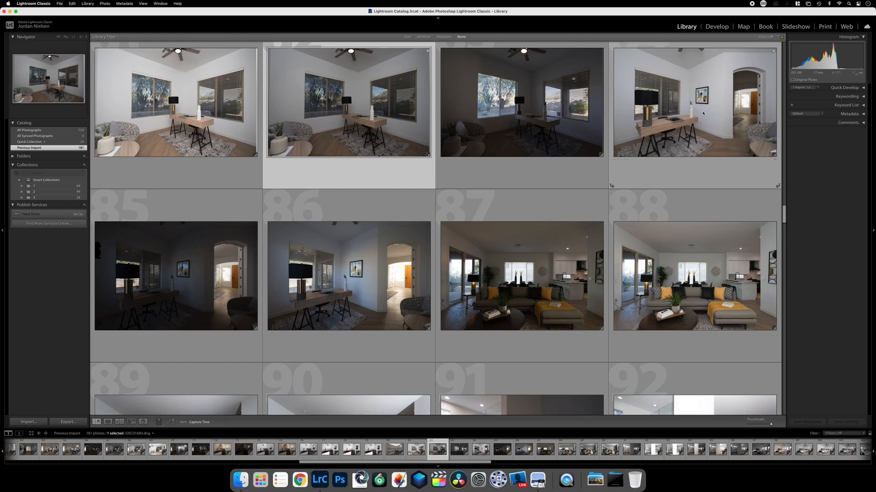
{"action": "scroll", "coordinate": [703, 113], "scroll_direction": "up", "scroll_amount": 2}
{"action": "left_click", "coordinate": [693, 145]}
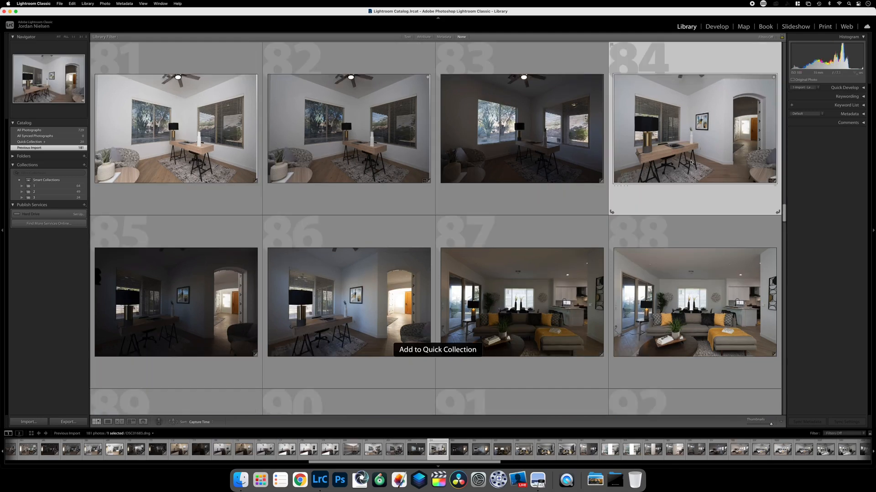
Step: Add photo 85, the darkest exposure of the home office view toward the arched doorway, to the Quick Collection
{"action": "scroll", "coordinate": [691, 162], "scroll_direction": "down", "scroll_amount": 1}
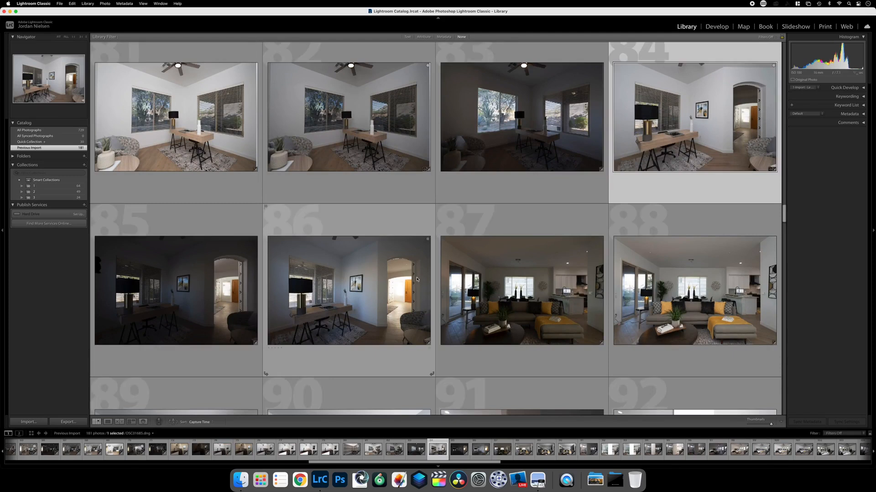
{"action": "scroll", "coordinate": [325, 291], "scroll_direction": "down", "scroll_amount": 3}
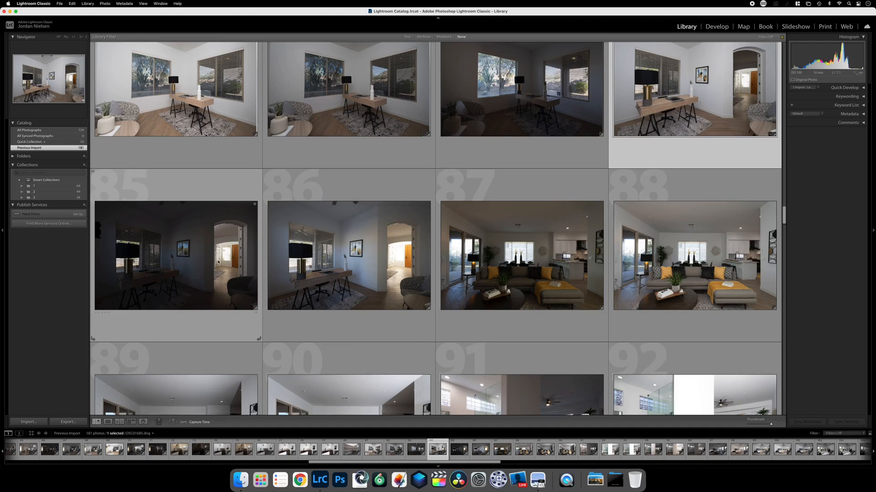
{"action": "left_click", "coordinate": [201, 259]}
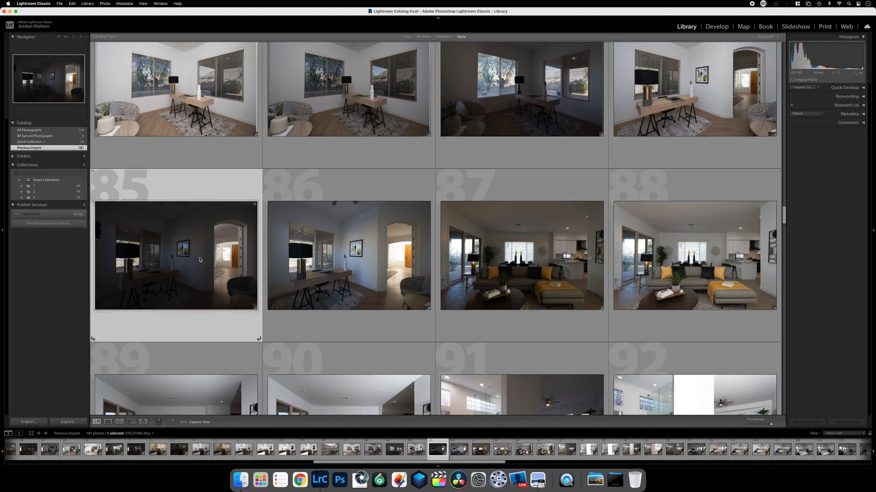
{"action": "key", "text": "b"}
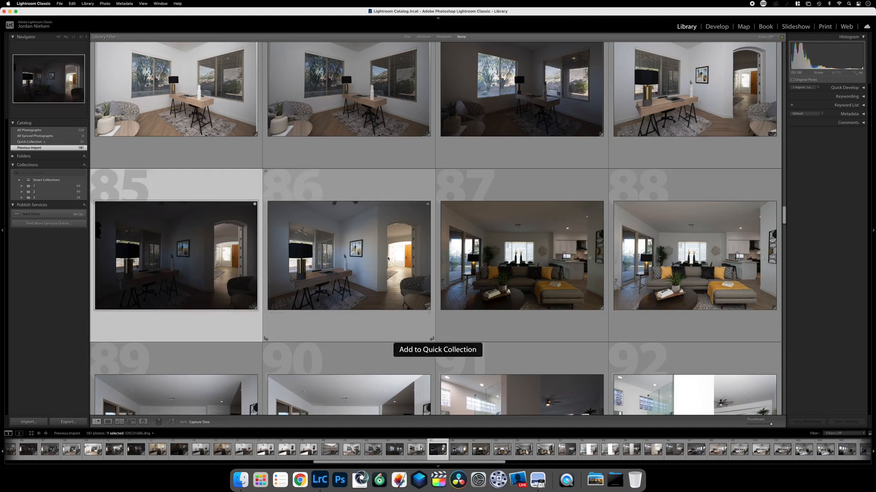
Step: Add living room photos 90 and 88 to the Quick Collection
{"action": "scroll", "coordinate": [401, 251], "scroll_direction": "down", "scroll_amount": 6}
{"action": "scroll", "coordinate": [529, 114], "scroll_direction": "up", "scroll_amount": 6}
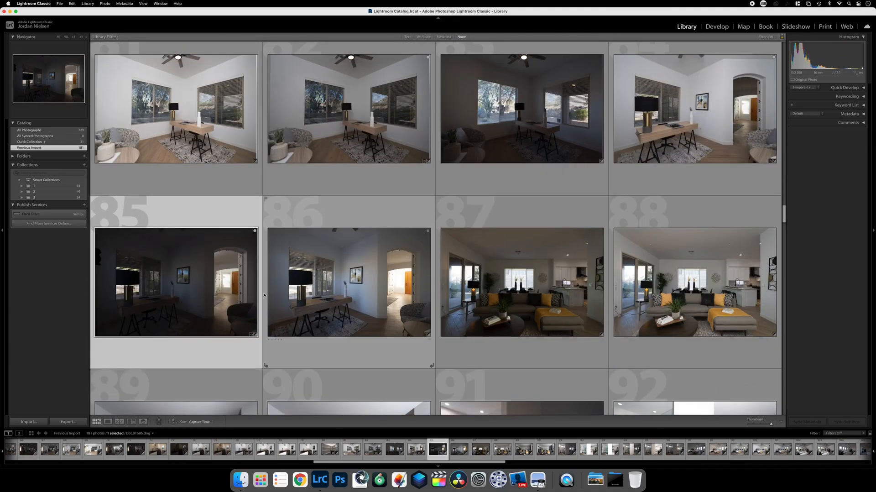
{"action": "scroll", "coordinate": [458, 287], "scroll_direction": "down", "scroll_amount": 7}
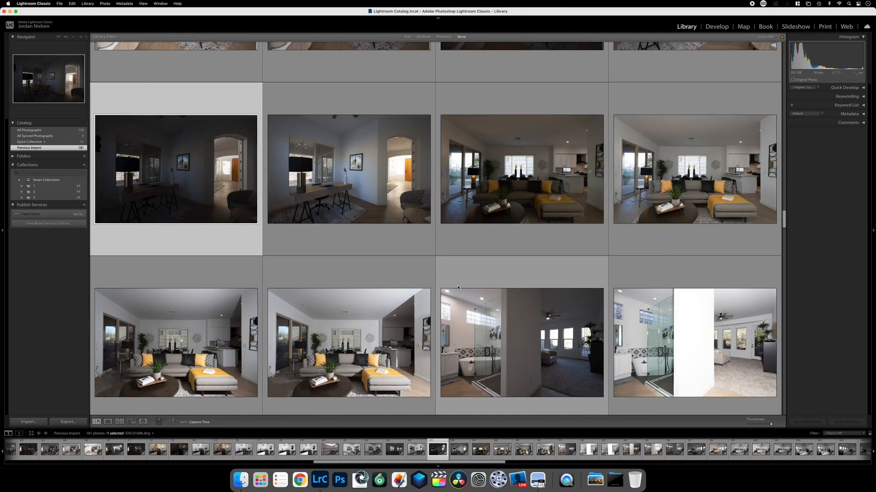
{"action": "scroll", "coordinate": [605, 255], "scroll_direction": "down", "scroll_amount": 2}
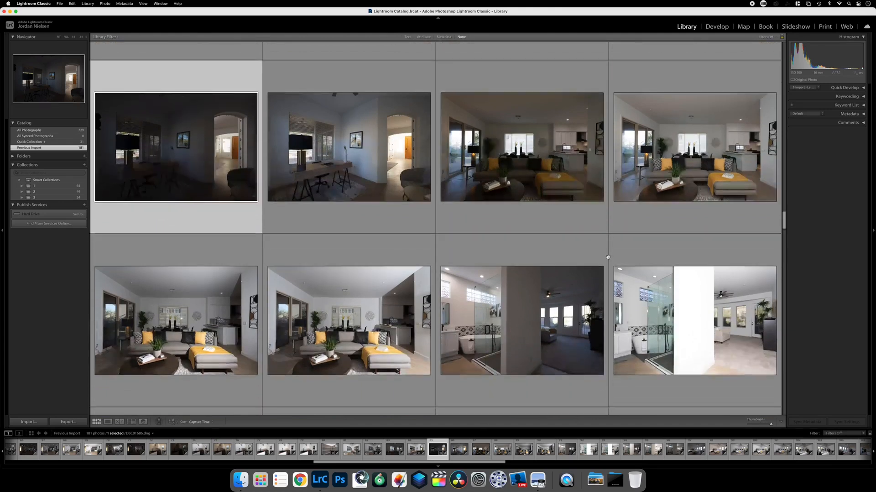
{"action": "scroll", "coordinate": [607, 256], "scroll_direction": "down", "scroll_amount": 2}
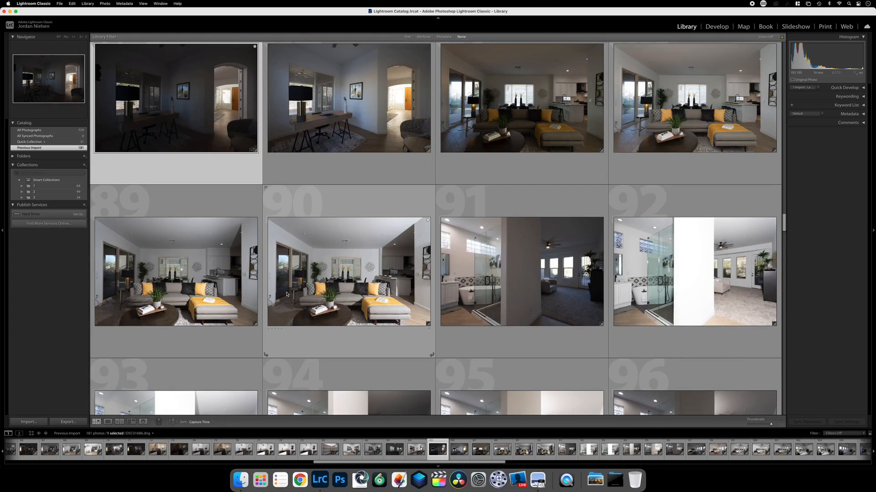
{"action": "left_click", "coordinate": [360, 315]}
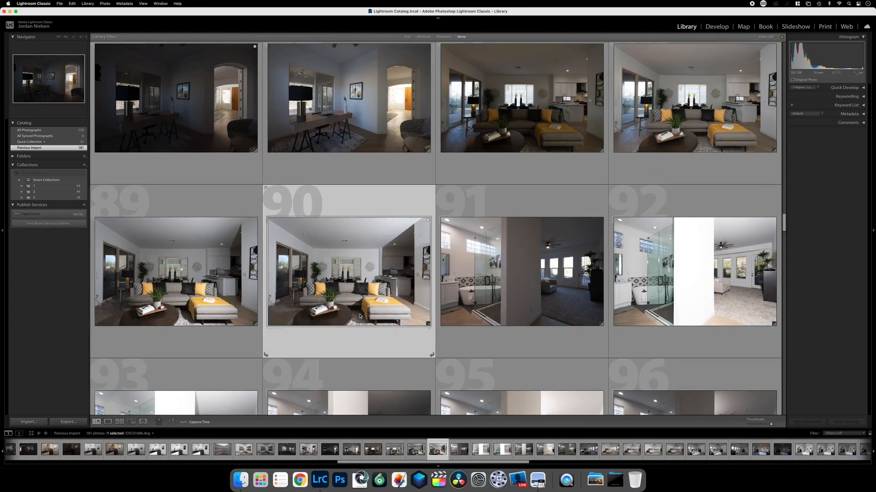
{"action": "left_click", "coordinate": [709, 121]}
{"action": "scroll", "coordinate": [620, 245], "scroll_direction": "down", "scroll_amount": 1}
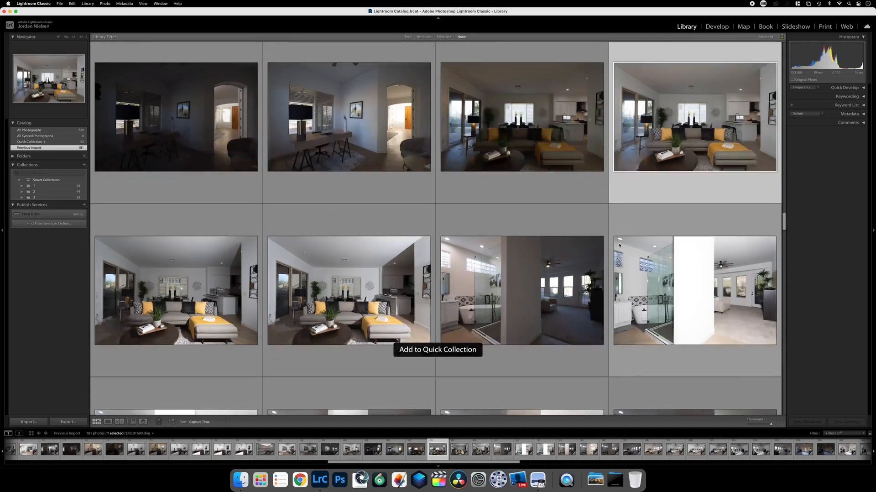
Step: Add photo 91, the darkest exposure of the bathroom and bedroom view, to the Quick Collection
{"action": "scroll", "coordinate": [620, 245], "scroll_direction": "down", "scroll_amount": 3}
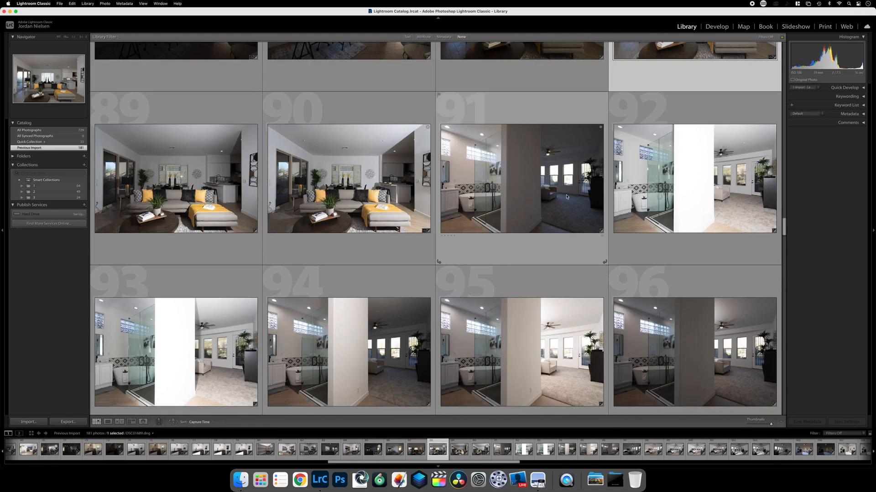
{"action": "scroll", "coordinate": [566, 196], "scroll_direction": "down", "scroll_amount": 2}
{"action": "scroll", "coordinate": [566, 196], "scroll_direction": "up", "scroll_amount": 2}
{"action": "scroll", "coordinate": [496, 204], "scroll_direction": "down", "scroll_amount": 1}
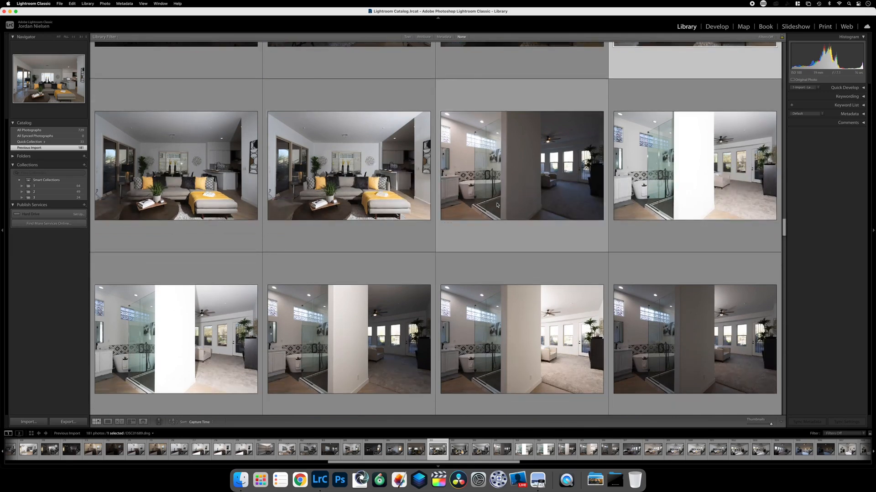
{"action": "scroll", "coordinate": [497, 204], "scroll_direction": "down", "scroll_amount": 1}
{"action": "left_click", "coordinate": [495, 194]}
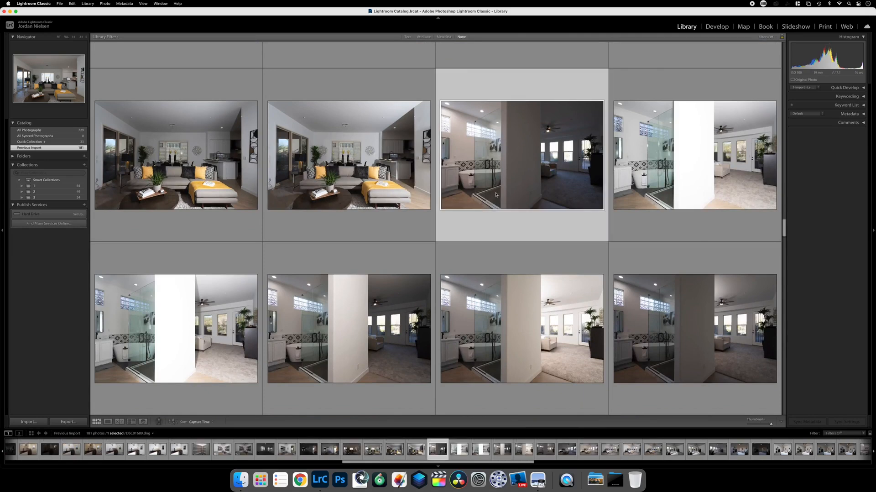
{"action": "key", "text": "b"}
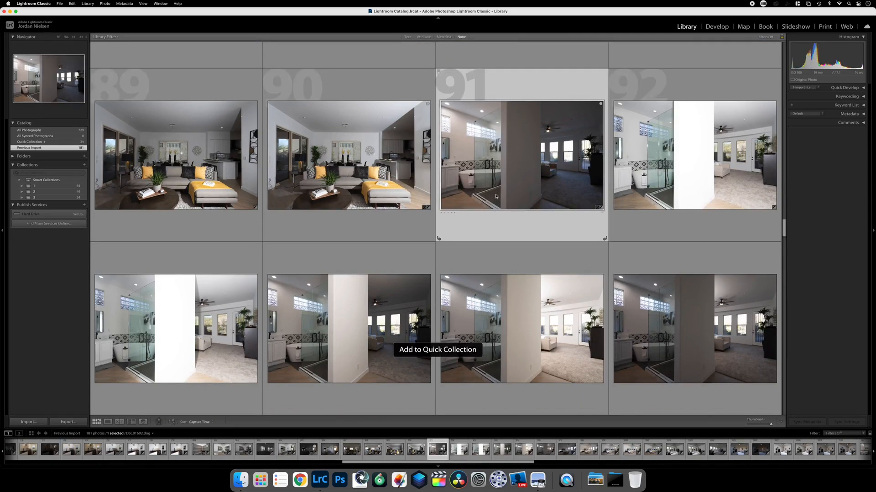
Step: Add photo 92, a bright exposure of the bathroom and bedroom view, to the Quick Collection
{"action": "scroll", "coordinate": [681, 173], "scroll_direction": "down", "scroll_amount": 4}
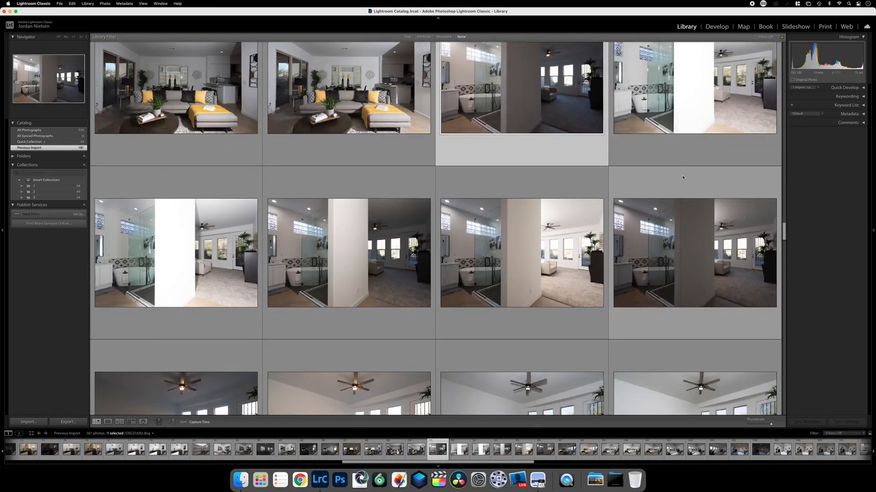
{"action": "scroll", "coordinate": [682, 177], "scroll_direction": "up", "scroll_amount": 3}
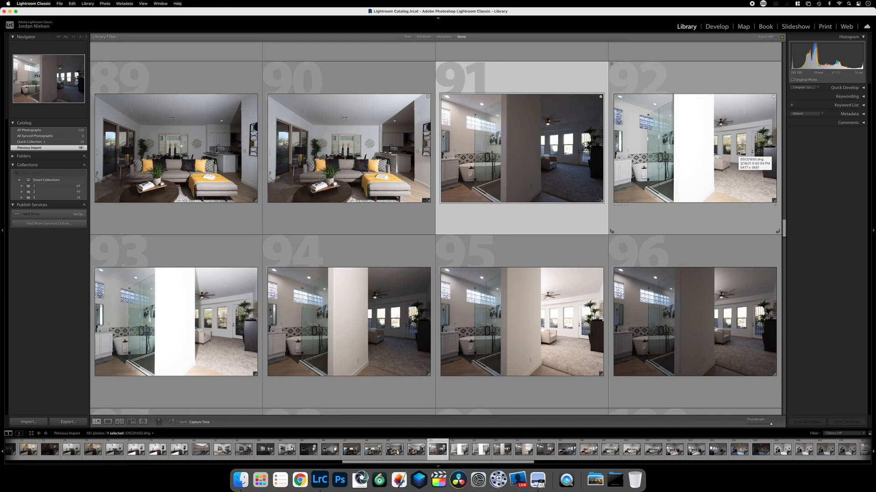
{"action": "scroll", "coordinate": [739, 153], "scroll_direction": "down", "scroll_amount": 1}
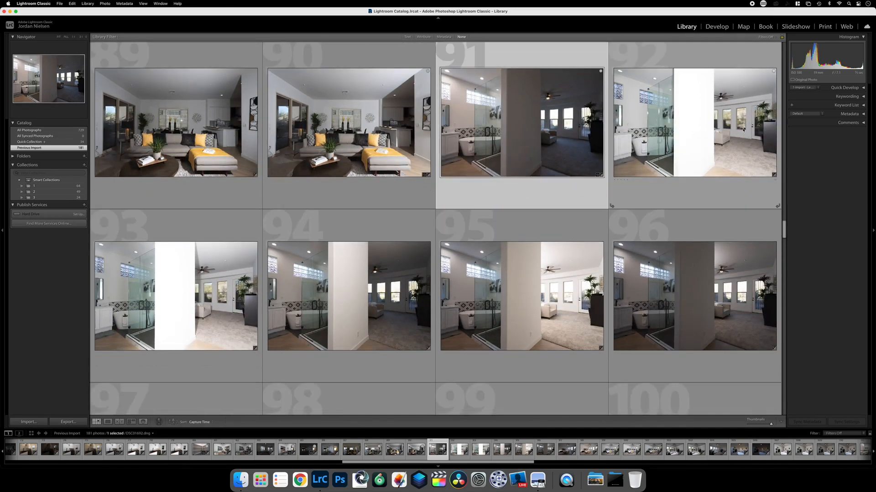
{"action": "scroll", "coordinate": [743, 132], "scroll_direction": "down", "scroll_amount": 1}
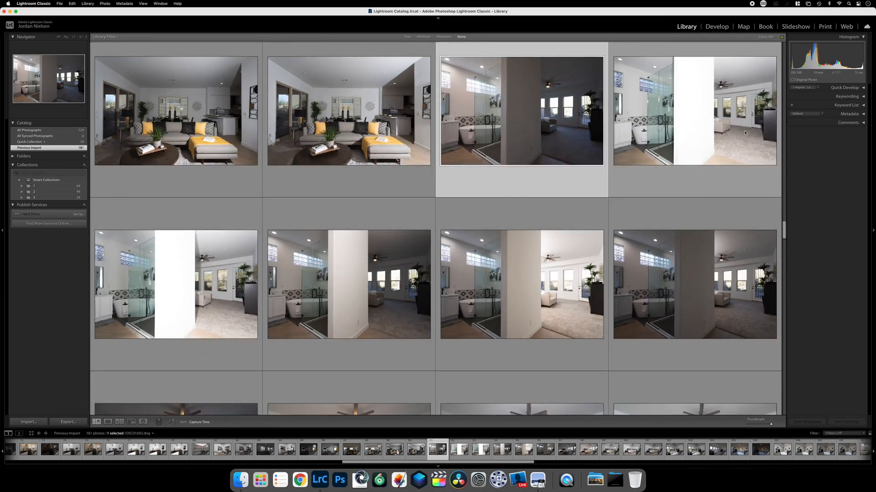
{"action": "left_click", "coordinate": [745, 133]}
{"action": "scroll", "coordinate": [744, 133], "scroll_direction": "up", "scroll_amount": 1}
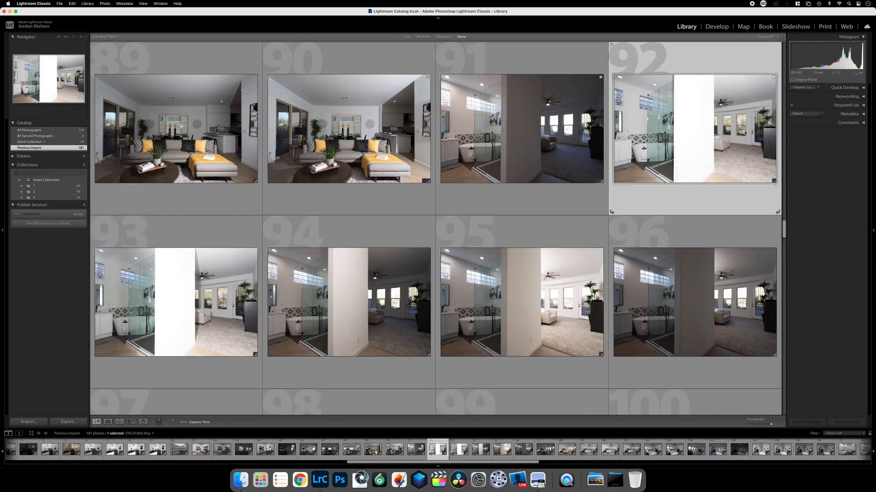
{"action": "key", "text": "b"}
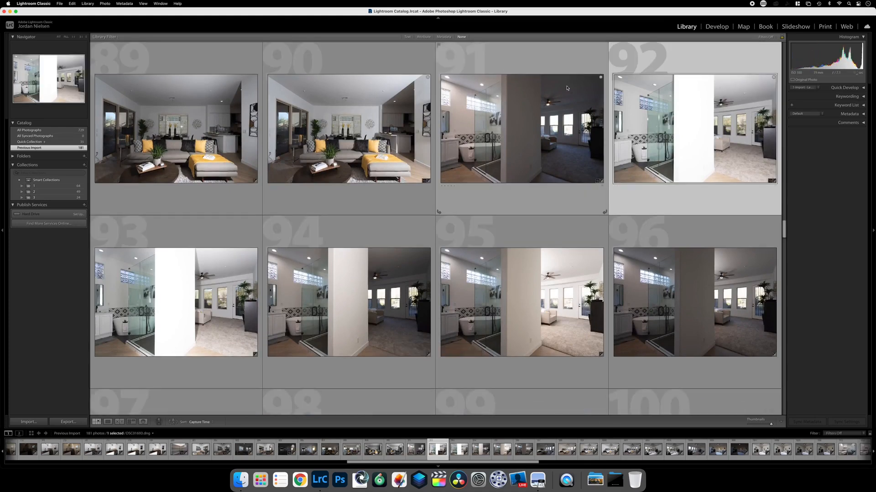
Step: Undo the last Quick Collection toggle and add bedroom photo 98 to the Quick Collection
{"action": "scroll", "coordinate": [558, 186], "scroll_direction": "down", "scroll_amount": 3}
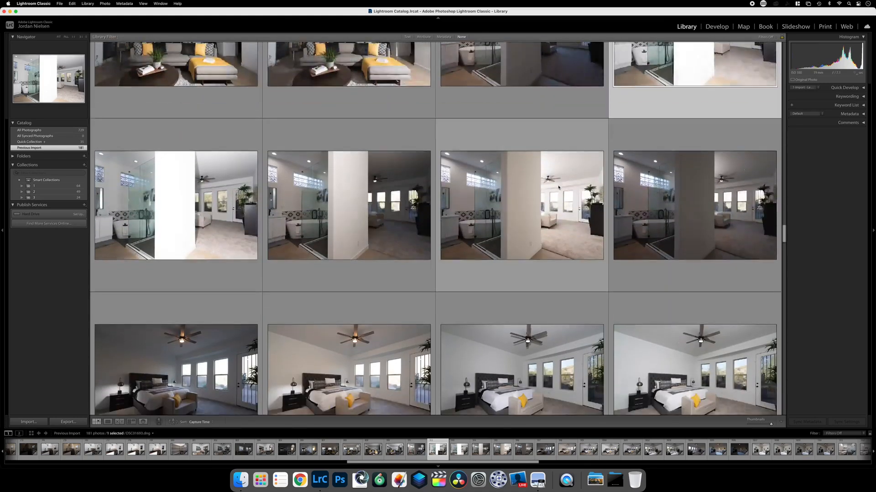
{"action": "scroll", "coordinate": [558, 187], "scroll_direction": "down", "scroll_amount": 1}
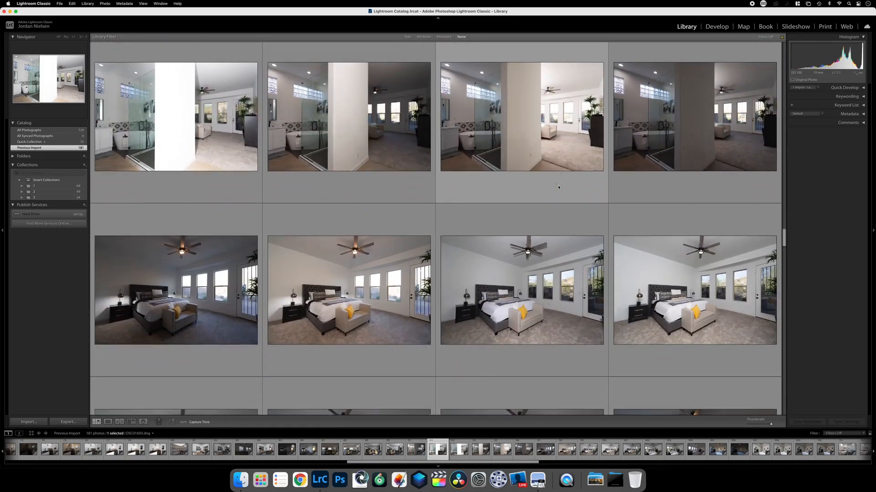
{"action": "scroll", "coordinate": [558, 187], "scroll_direction": "down", "scroll_amount": 1}
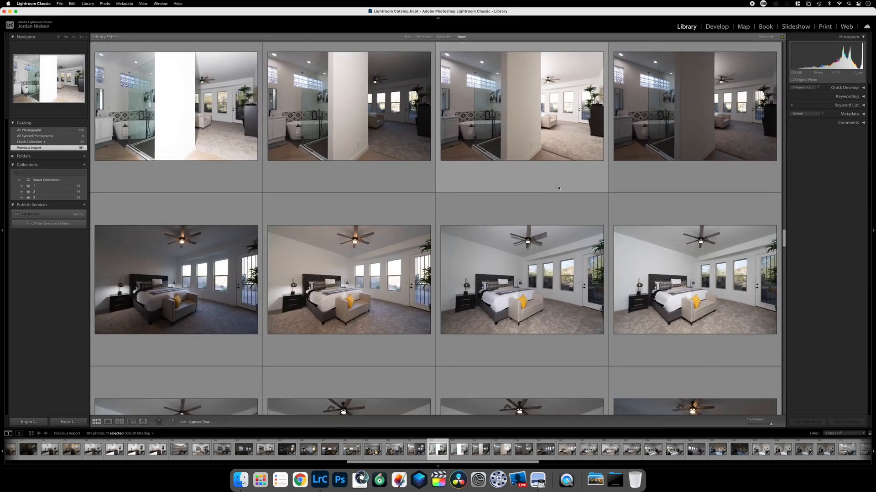
{"action": "scroll", "coordinate": [558, 187], "scroll_direction": "down", "scroll_amount": 2}
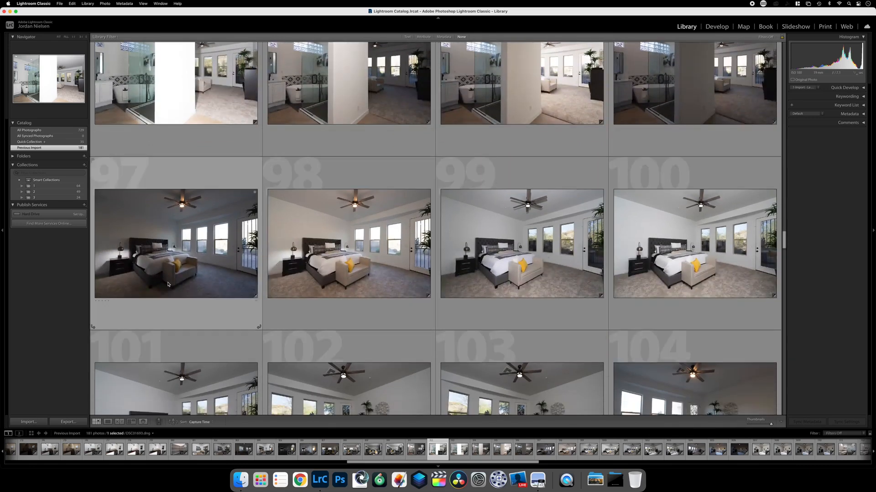
{"action": "scroll", "coordinate": [292, 292], "scroll_direction": "down", "scroll_amount": 1}
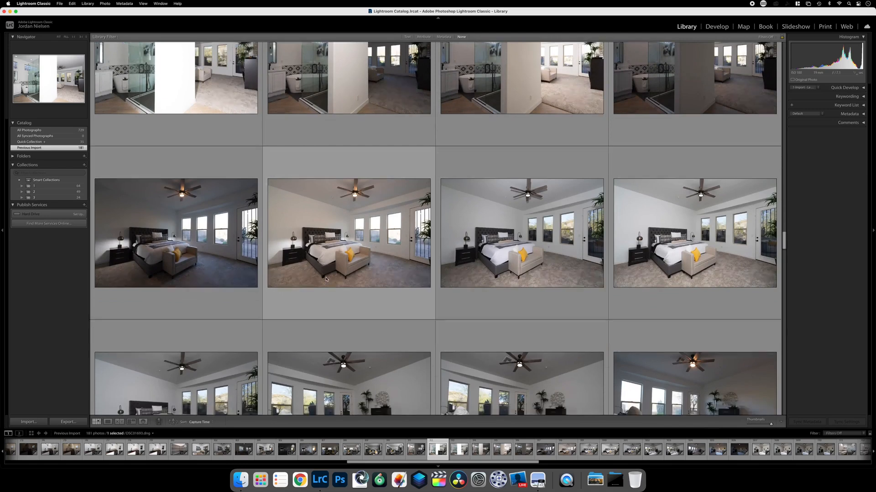
{"action": "left_click", "coordinate": [347, 307]}
{"action": "key", "text": "r"}
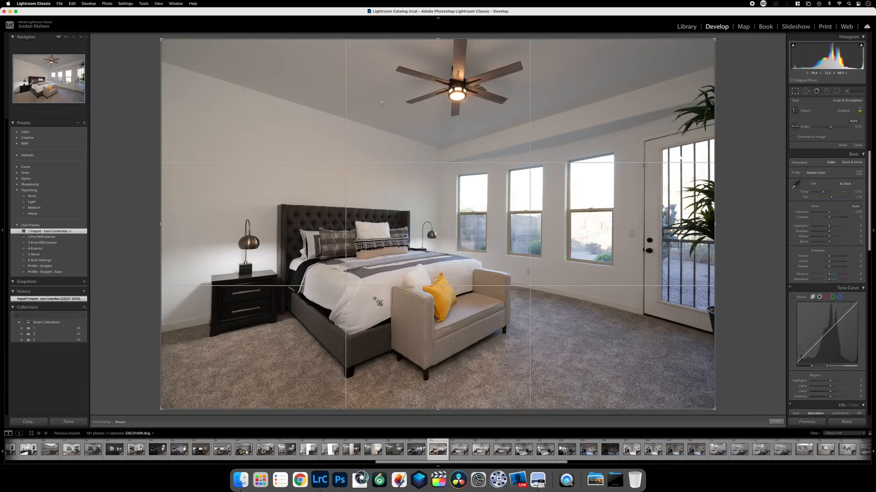
{"action": "key", "text": "super+z"}
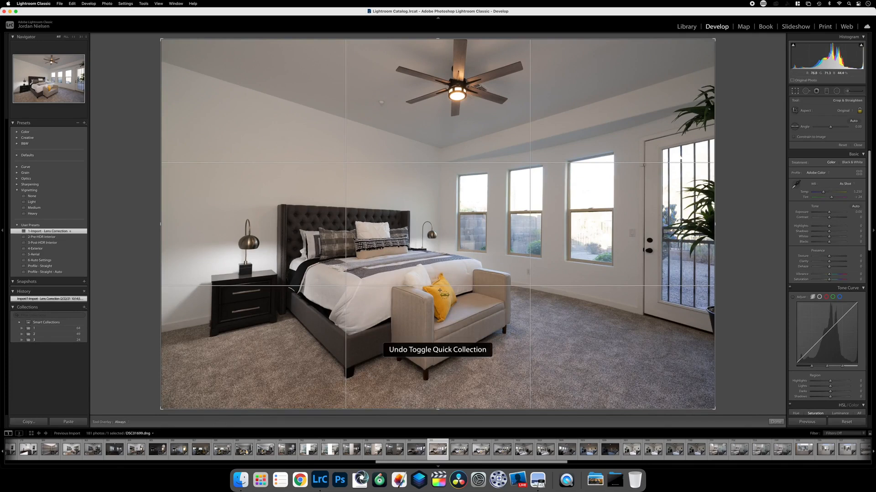
{"action": "key", "text": "g"}
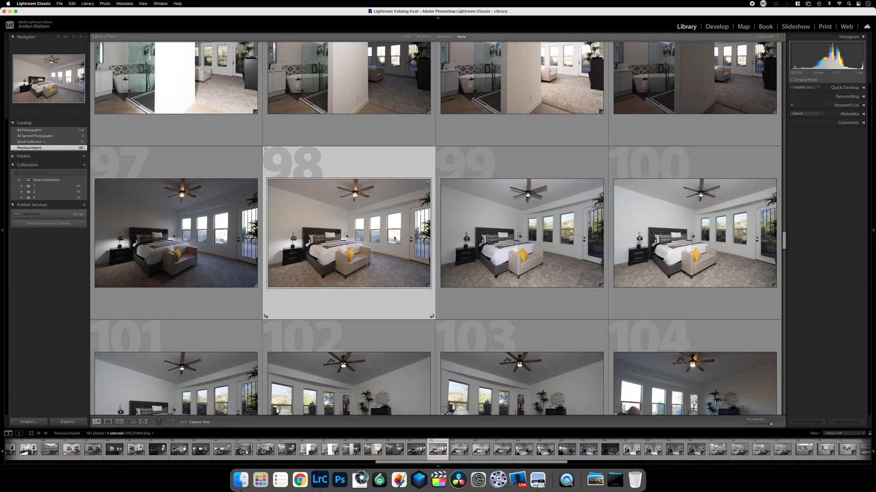
{"action": "key", "text": "b"}
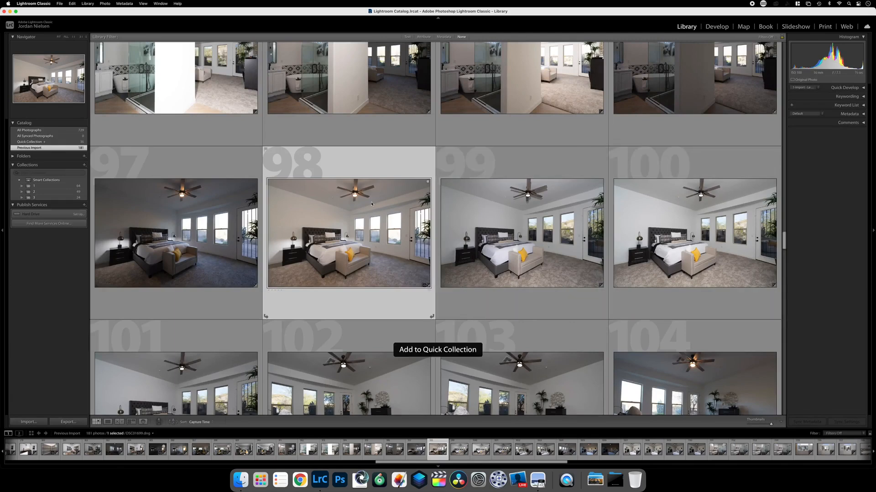
Step: Add bedroom photo 101 to the Quick Collection
{"action": "scroll", "coordinate": [647, 247], "scroll_direction": "down", "scroll_amount": 3}
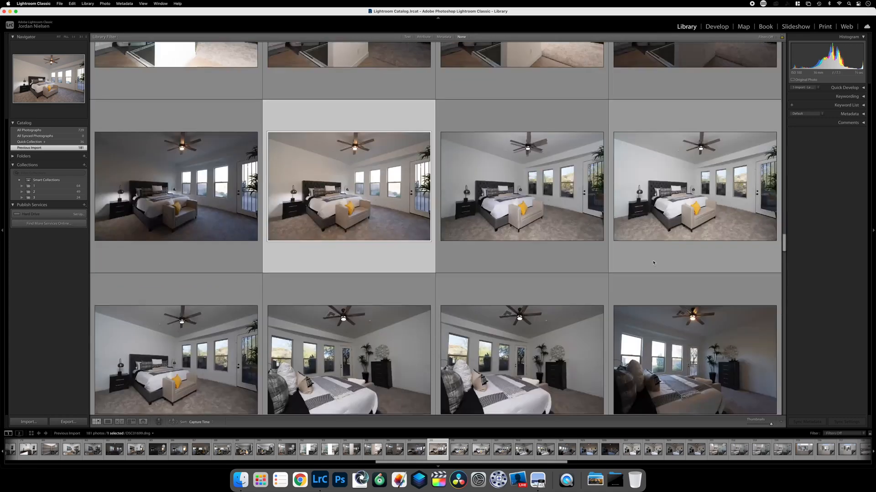
{"action": "scroll", "coordinate": [653, 262], "scroll_direction": "down", "scroll_amount": 1}
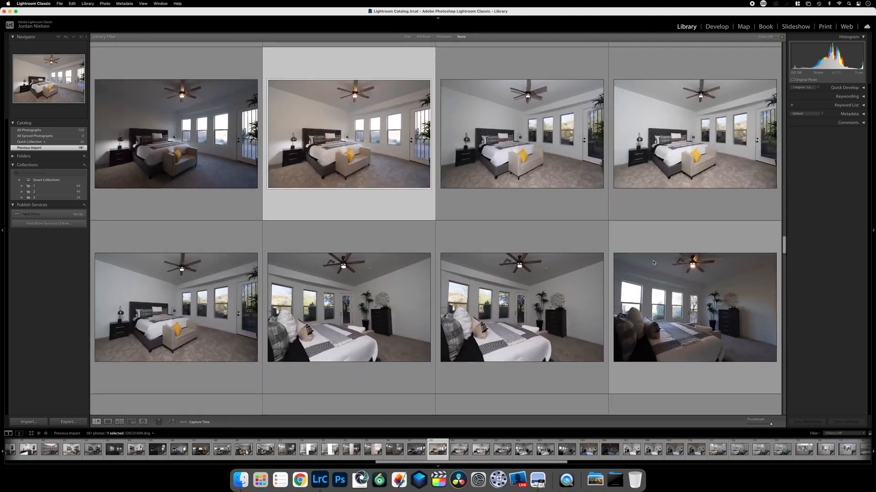
{"action": "left_click", "coordinate": [228, 336]}
{"action": "key", "text": "b"}
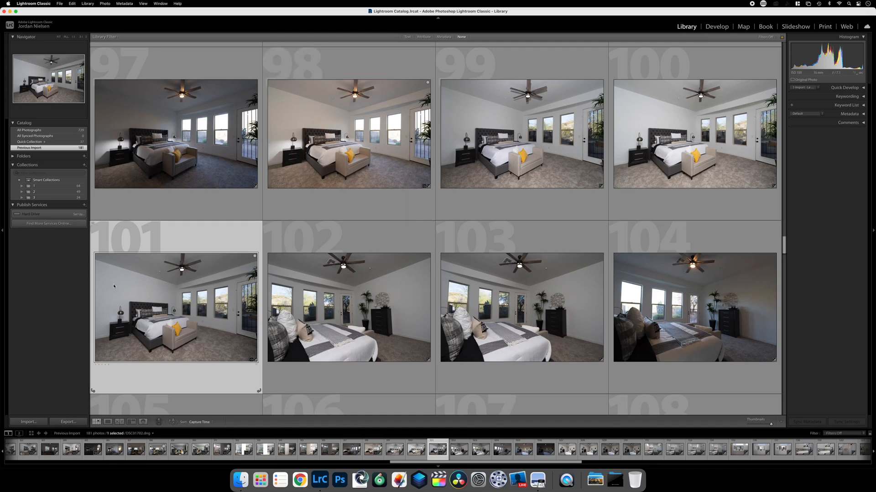
Step: Add photo 103, the darker bedroom view across the bed toward the windows, to the Quick Collection
{"action": "scroll", "coordinate": [519, 201], "scroll_direction": "down", "scroll_amount": 4}
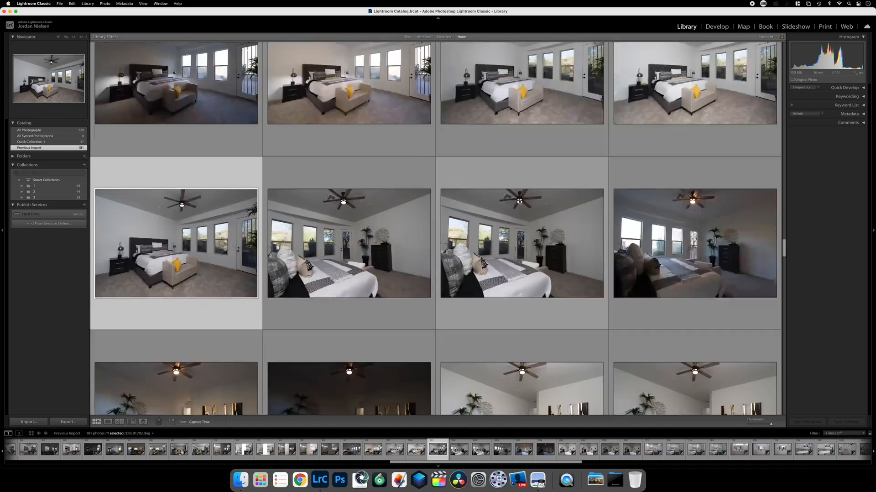
{"action": "scroll", "coordinate": [519, 201], "scroll_direction": "down", "scroll_amount": 1}
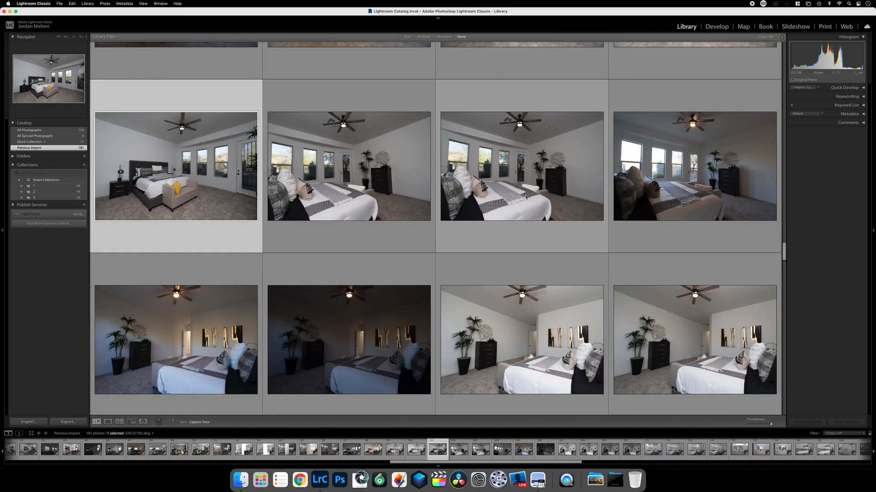
{"action": "scroll", "coordinate": [526, 196], "scroll_direction": "down", "scroll_amount": 1}
{"action": "scroll", "coordinate": [525, 197], "scroll_direction": "down", "scroll_amount": 1}
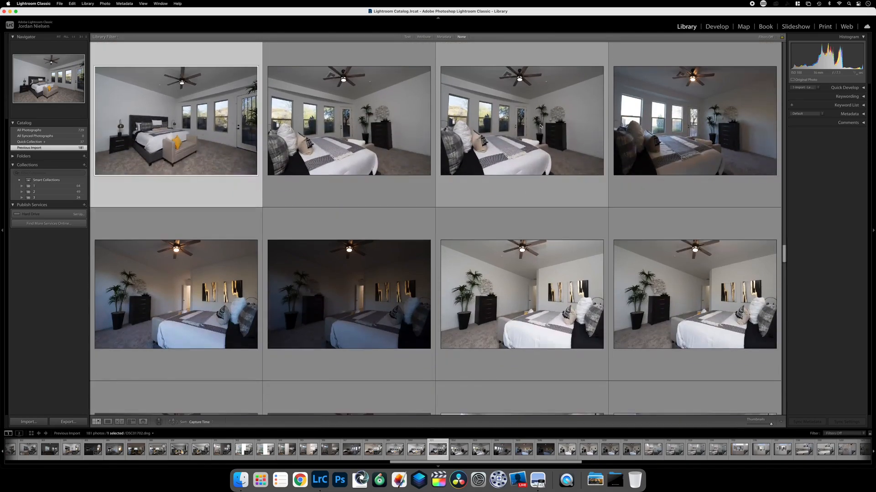
{"action": "left_click", "coordinate": [529, 189]}
{"action": "key", "text": "b"}
{"action": "scroll", "coordinate": [561, 179], "scroll_direction": "down", "scroll_amount": 1}
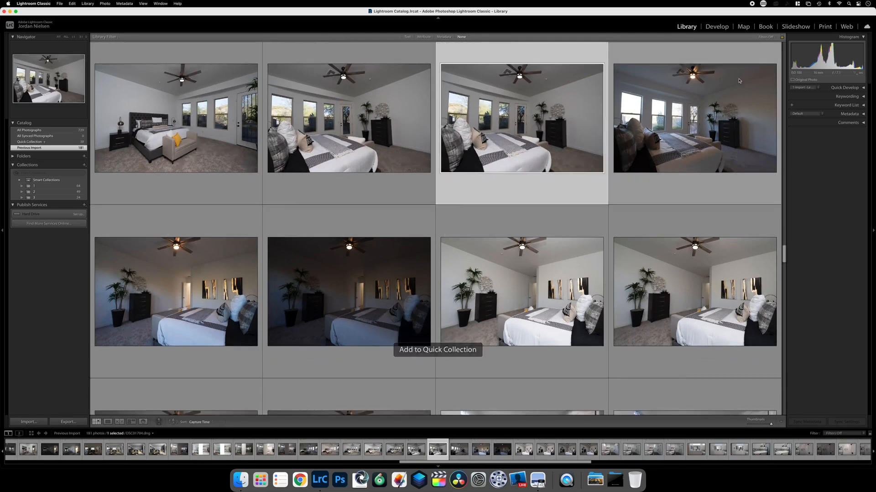
Step: Add photo 108, a bright bedroom view with the gold wall art, to the Quick Collection
{"action": "scroll", "coordinate": [678, 155], "scroll_direction": "down", "scroll_amount": 5}
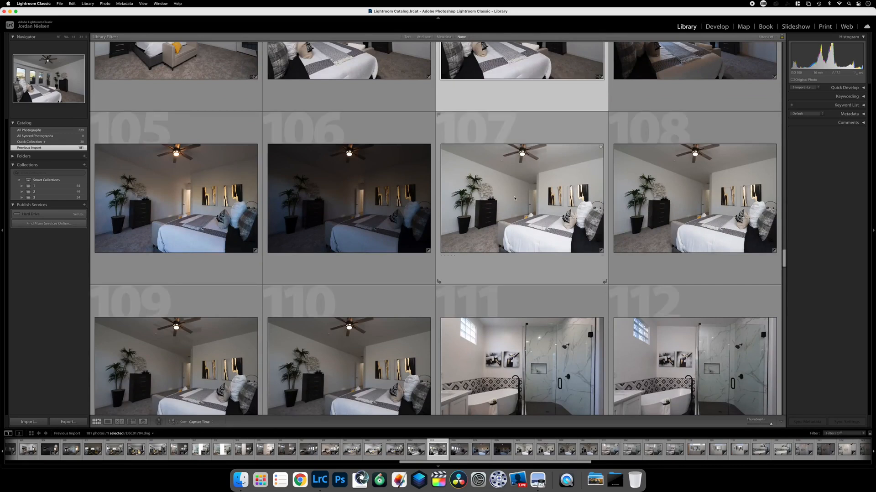
{"action": "scroll", "coordinate": [549, 183], "scroll_direction": "down", "scroll_amount": 1}
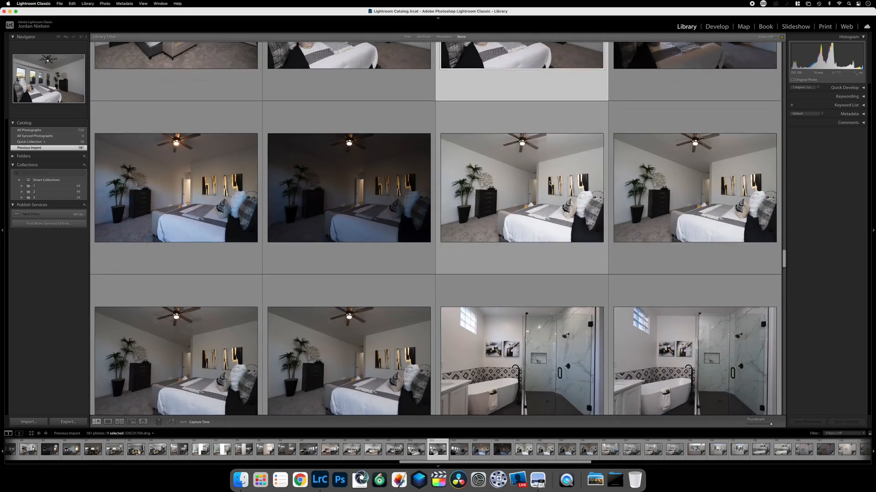
{"action": "left_click", "coordinate": [701, 184]}
{"action": "key", "text": "b"}
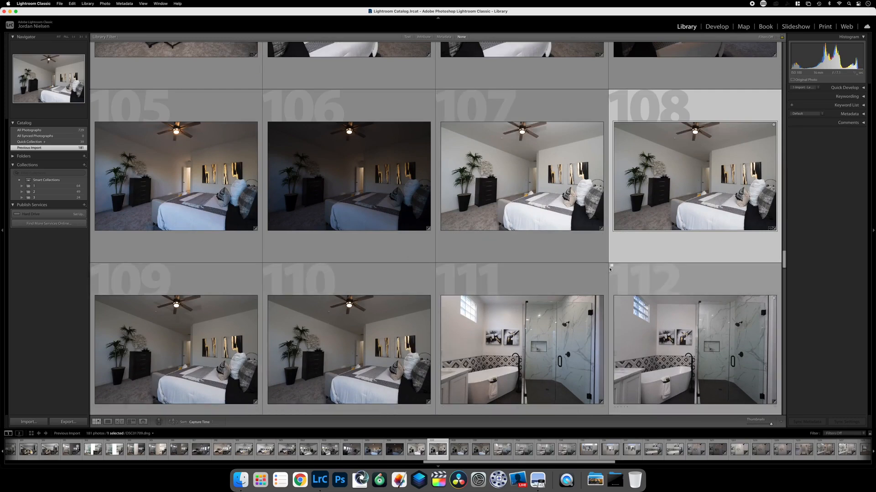
Step: Take bedroom photo 108 out of the Quick Collection and add the darker exposure, photo 110, instead
{"action": "scroll", "coordinate": [731, 206], "scroll_direction": "down", "scroll_amount": 3}
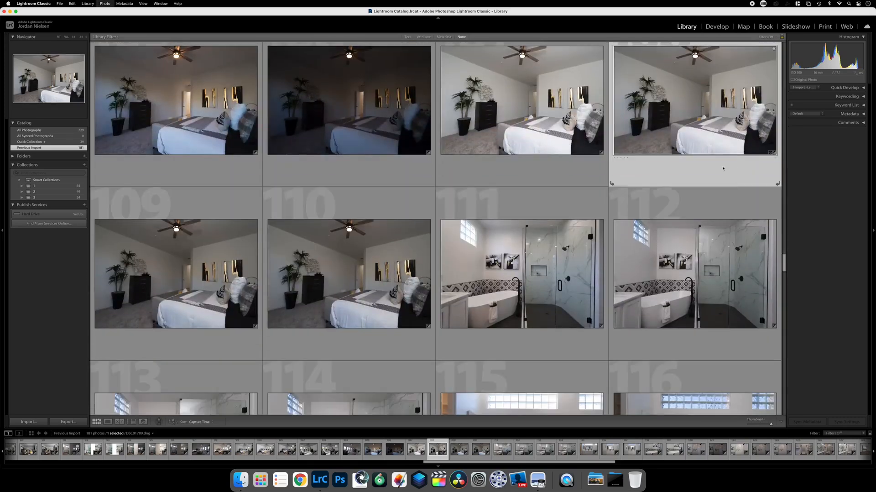
{"action": "key", "text": "b"}
{"action": "left_click", "coordinate": [327, 333]}
{"action": "key", "text": "b"}
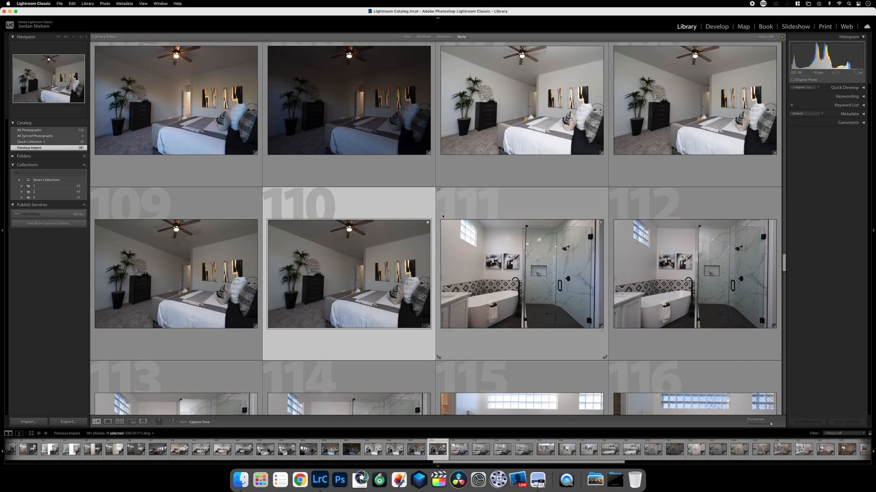
Step: Add photo 112, the bathroom view with the tub and glass shower, to the Quick Collection
{"action": "scroll", "coordinate": [523, 235], "scroll_direction": "down", "scroll_amount": 3}
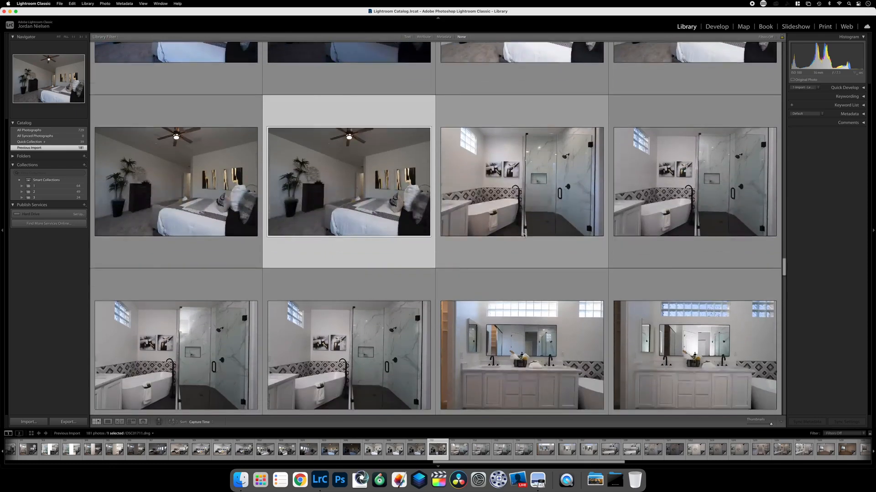
{"action": "scroll", "coordinate": [524, 235], "scroll_direction": "down", "scroll_amount": 1}
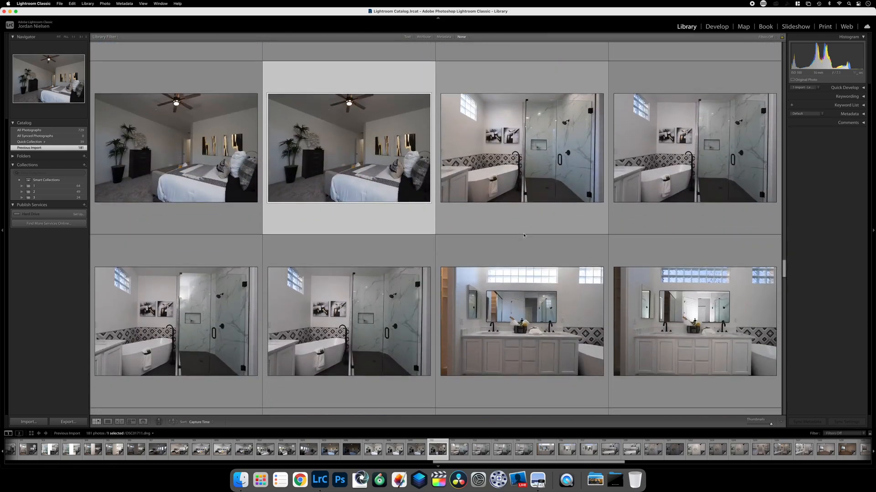
{"action": "left_click", "coordinate": [694, 215]}
{"action": "key", "text": "b"}
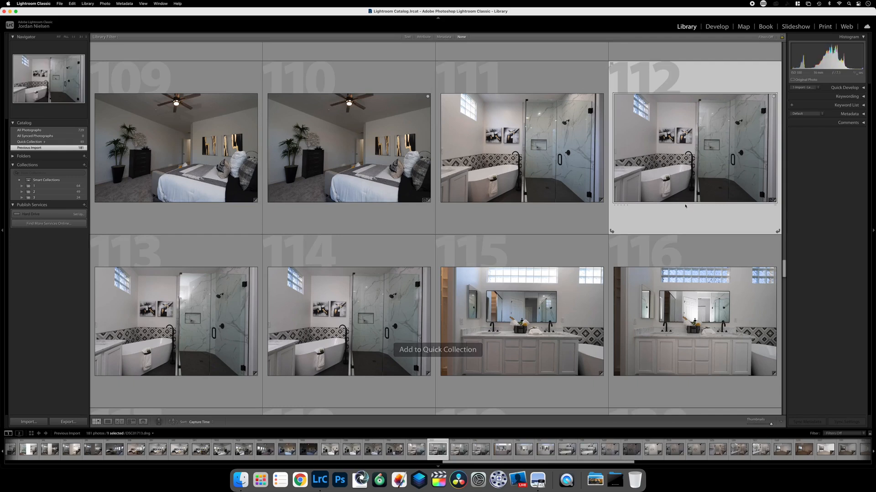
Step: Add the bathroom vanity photos 115 and 117 to the Quick Collection
{"action": "scroll", "coordinate": [667, 239], "scroll_direction": "down", "scroll_amount": 3}
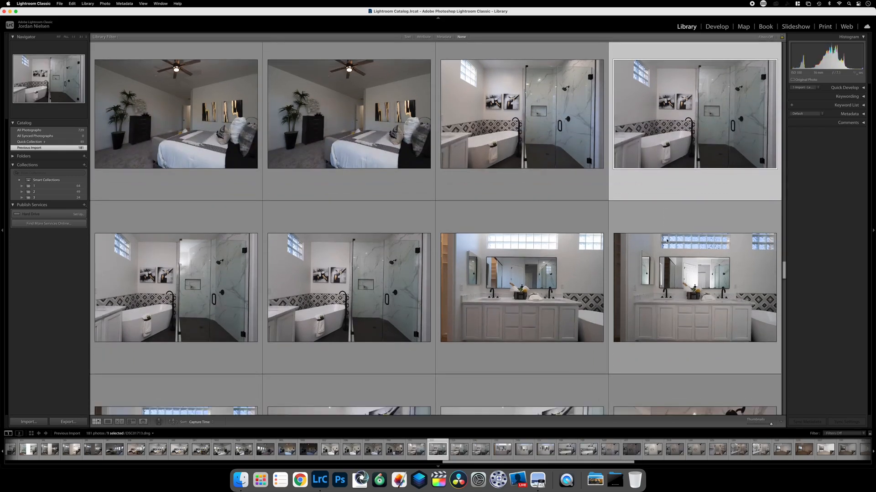
{"action": "scroll", "coordinate": [666, 239], "scroll_direction": "down", "scroll_amount": 5}
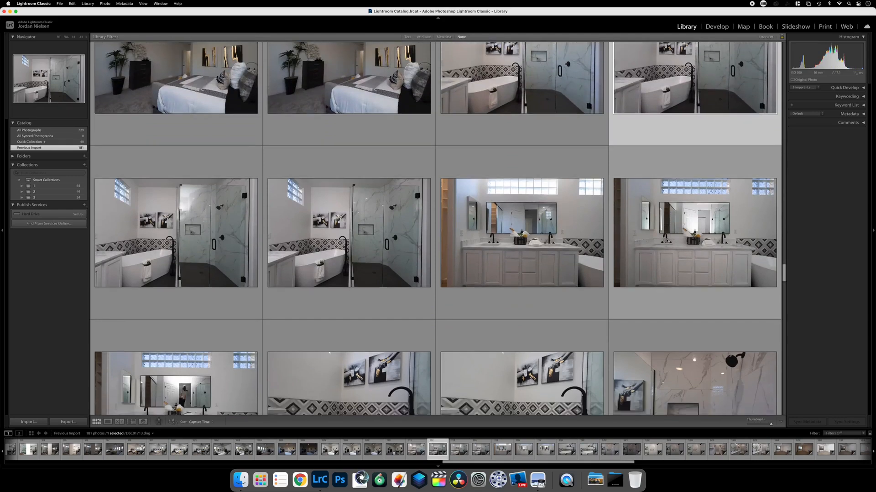
{"action": "scroll", "coordinate": [666, 240], "scroll_direction": "down", "scroll_amount": 2}
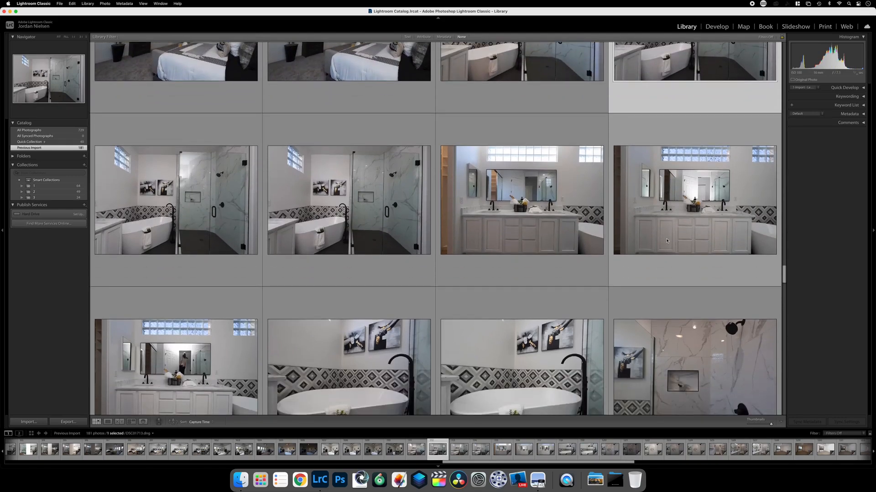
{"action": "scroll", "coordinate": [667, 240], "scroll_direction": "down", "scroll_amount": 3}
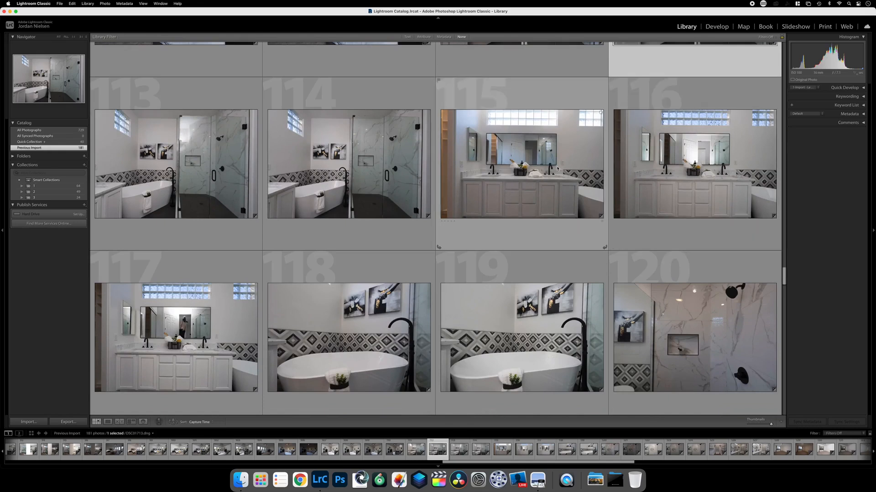
{"action": "scroll", "coordinate": [546, 179], "scroll_direction": "down", "scroll_amount": 2}
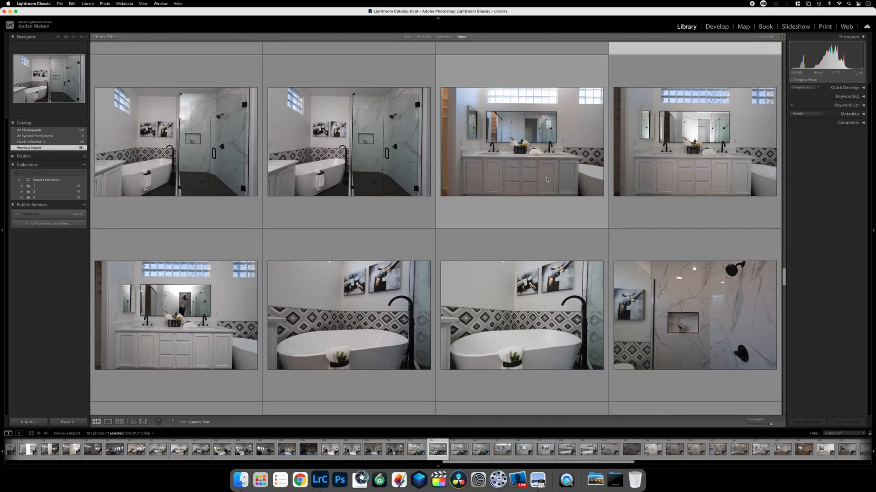
{"action": "left_click", "coordinate": [545, 176]}
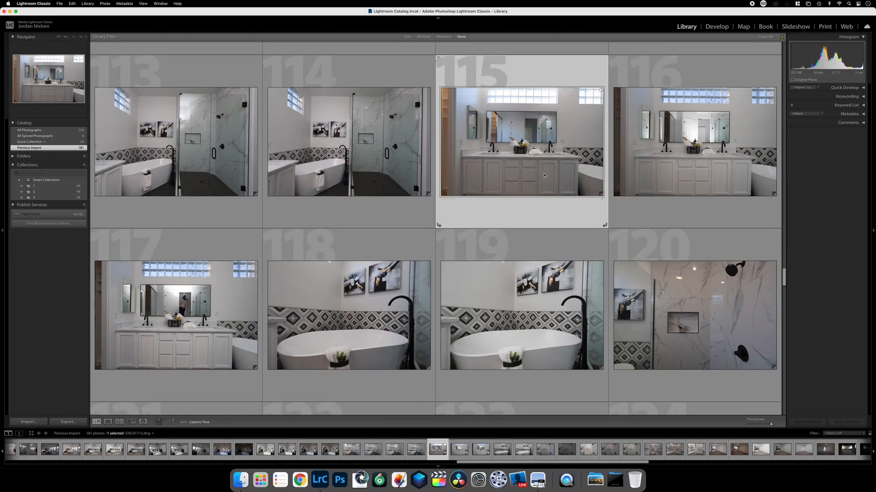
{"action": "key", "text": "b"}
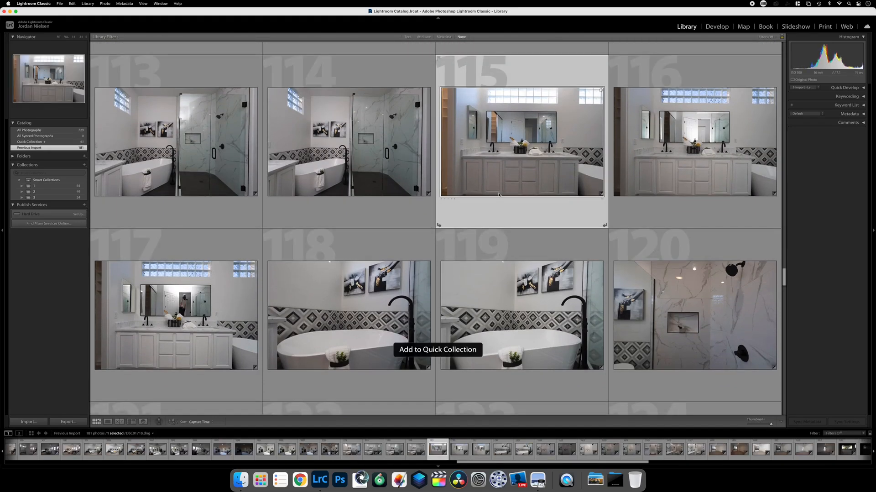
{"action": "left_click", "coordinate": [165, 342]}
{"action": "key", "text": "b"}
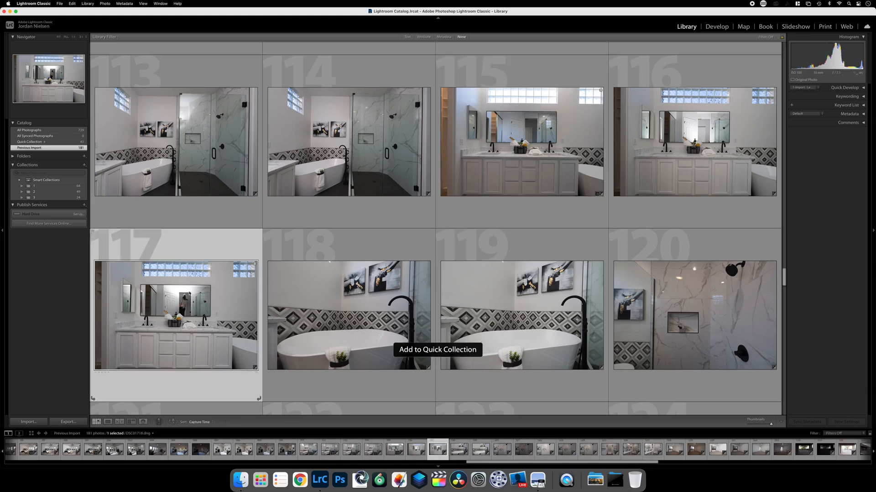
Step: Add bathtub close-up photo 119 and the bright shower photo 122 to the Quick Collection
{"action": "scroll", "coordinate": [388, 261], "scroll_direction": "down", "scroll_amount": 3}
{"action": "left_click", "coordinate": [520, 260]}
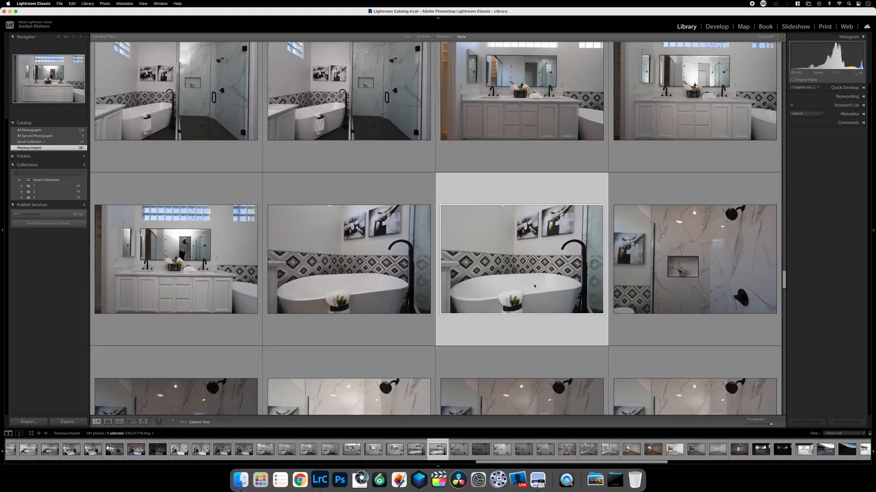
{"action": "key", "text": "b"}
{"action": "scroll", "coordinate": [623, 262], "scroll_direction": "down", "scroll_amount": 3}
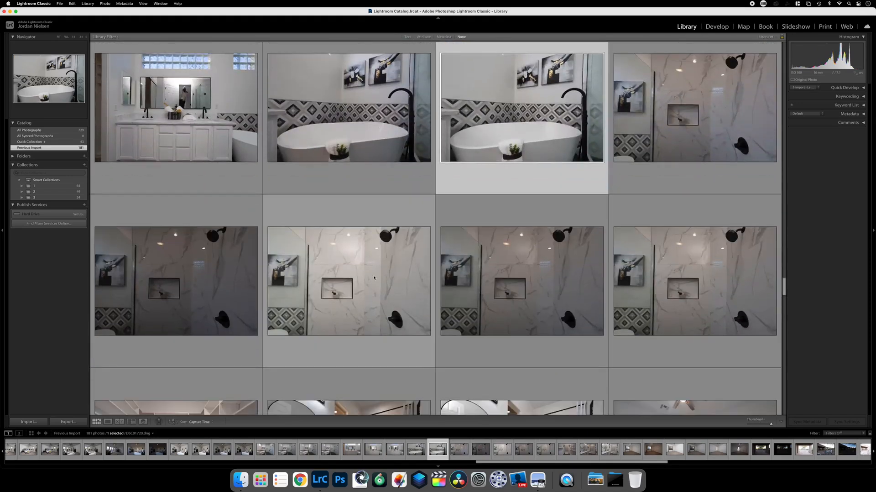
{"action": "left_click", "coordinate": [374, 277]}
{"action": "key", "text": "b"}
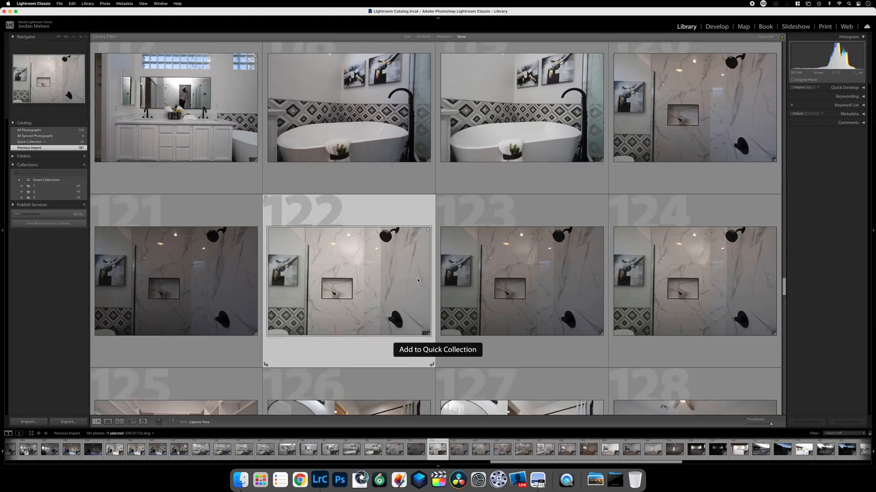
Step: Add photo 127, the brighter bathroom shot with the round mirror, to the Quick Collection
{"action": "scroll", "coordinate": [392, 278], "scroll_direction": "down", "scroll_amount": 3}
{"action": "scroll", "coordinate": [418, 280], "scroll_direction": "down", "scroll_amount": 2}
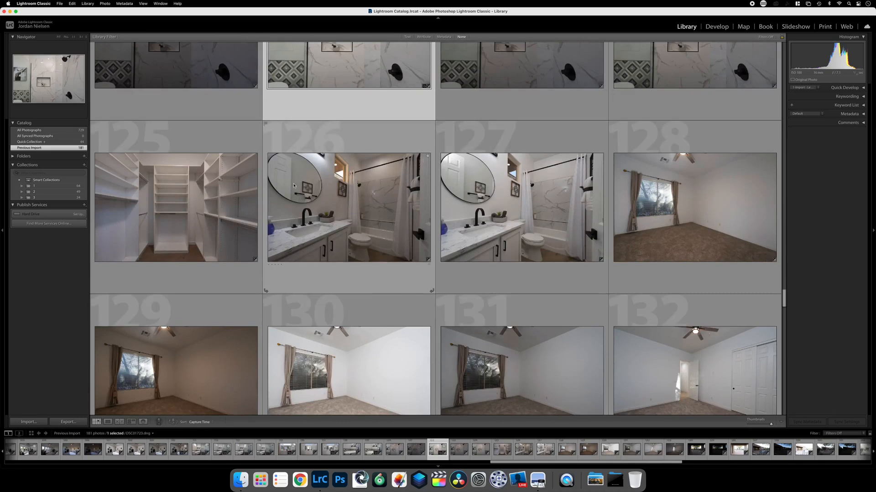
{"action": "left_click", "coordinate": [507, 210]}
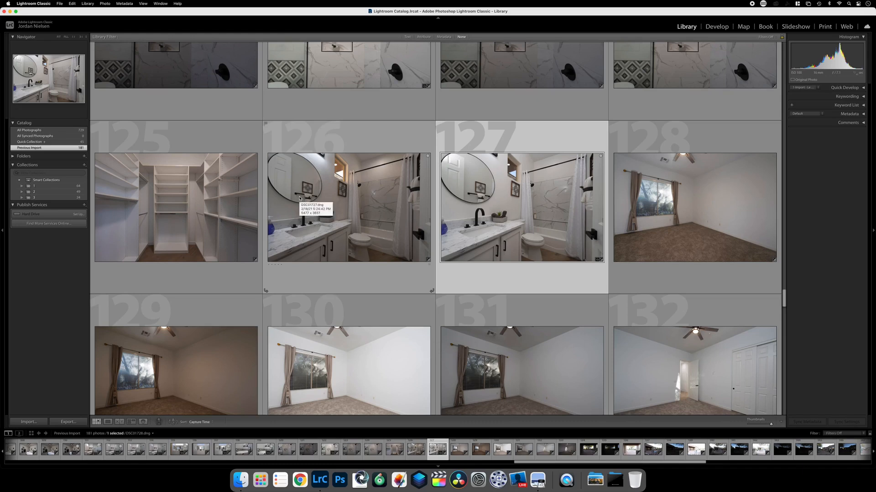
Step: Add the empty carpeted bedroom photos 131 and 132 to the Quick Collection
{"action": "scroll", "coordinate": [522, 244], "scroll_direction": "down", "scroll_amount": 1}
{"action": "scroll", "coordinate": [522, 244], "scroll_direction": "down", "scroll_amount": 5}
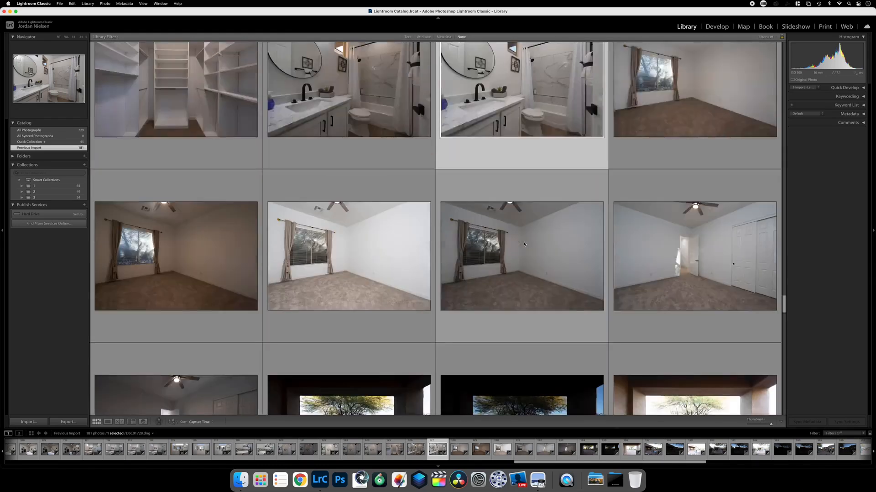
{"action": "scroll", "coordinate": [592, 237], "scroll_direction": "down", "scroll_amount": 1}
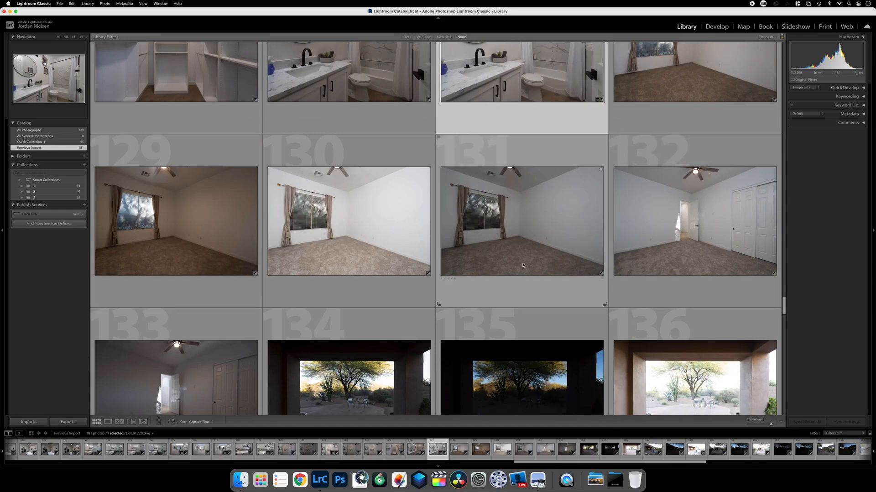
{"action": "scroll", "coordinate": [544, 167], "scroll_direction": "down", "scroll_amount": 2}
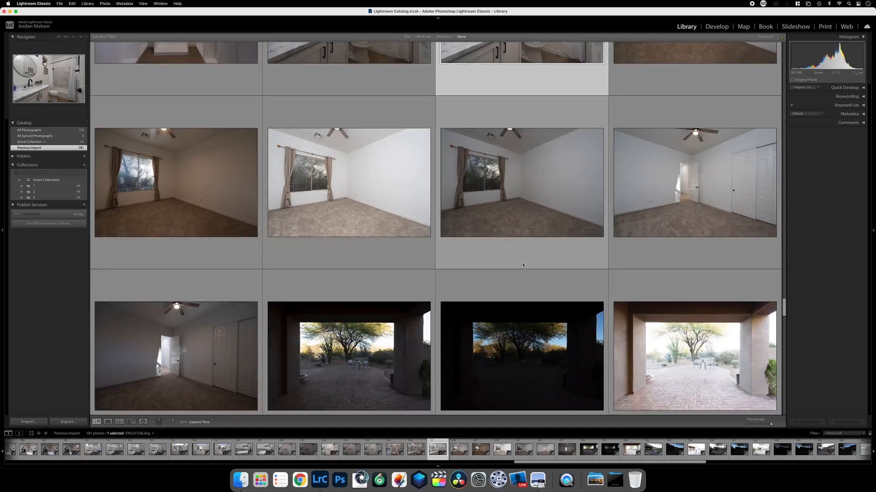
{"action": "left_click", "coordinate": [516, 180]}
{"action": "key", "text": "b"}
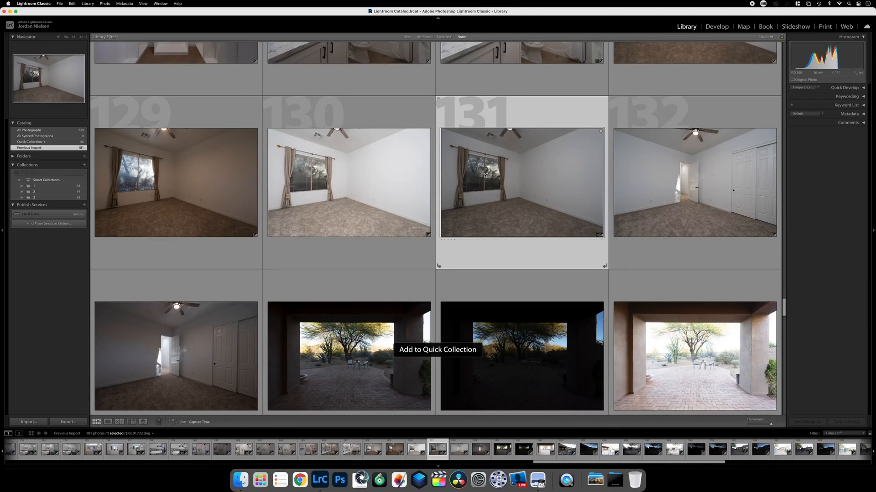
{"action": "scroll", "coordinate": [486, 174], "scroll_direction": "down", "scroll_amount": 2}
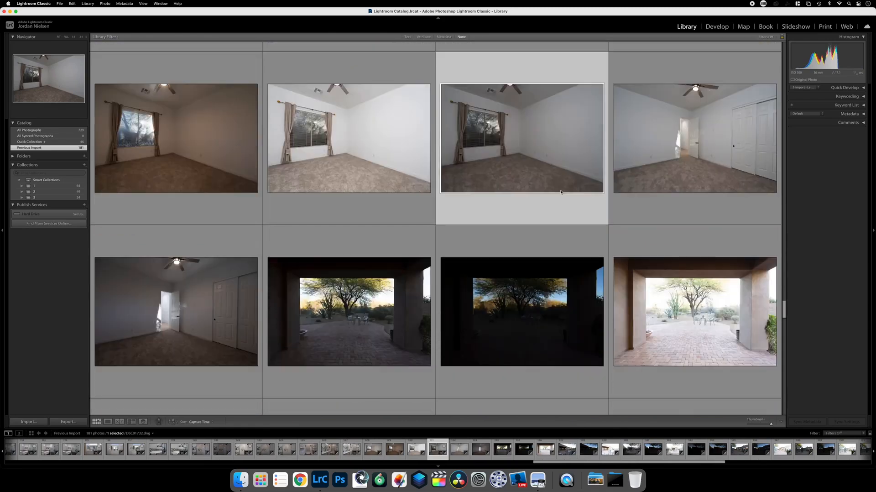
{"action": "left_click", "coordinate": [732, 123]}
{"action": "key", "text": "b"}
Step: Open photo 134, the middle exposure of the covered patio view, in the Develop module and lower its Highlights to -100
{"action": "scroll", "coordinate": [711, 151], "scroll_direction": "down", "scroll_amount": 4}
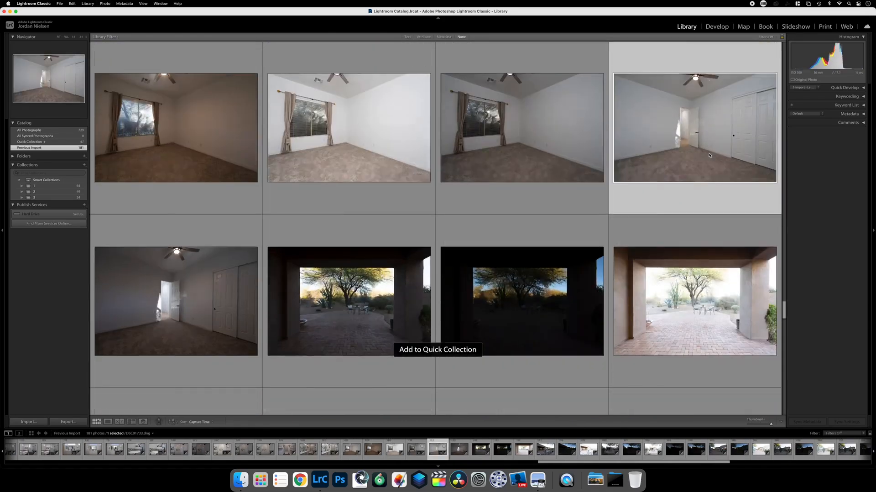
{"action": "scroll", "coordinate": [709, 155], "scroll_direction": "down", "scroll_amount": 3}
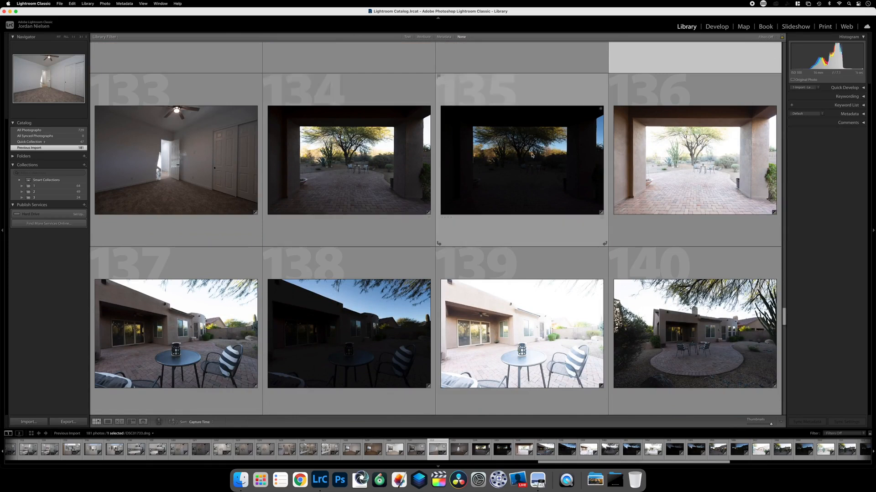
{"action": "scroll", "coordinate": [399, 96], "scroll_direction": "down", "scroll_amount": 3}
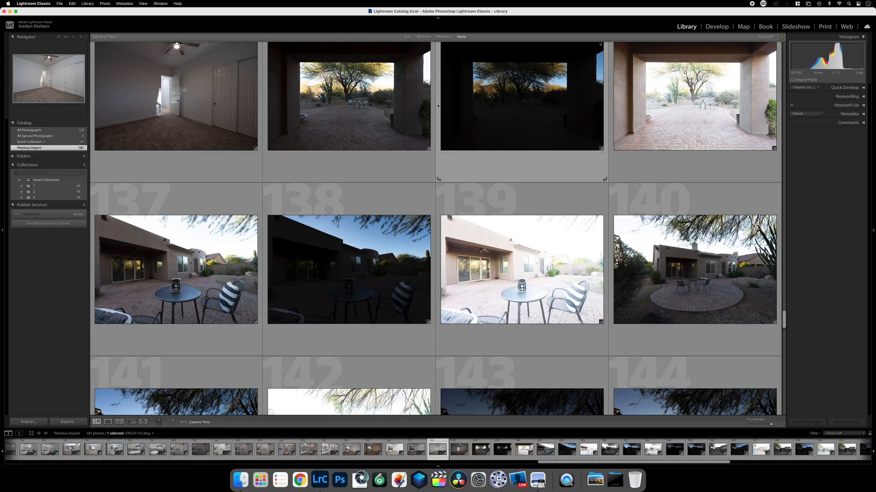
{"action": "left_click", "coordinate": [405, 109]}
{"action": "key", "text": "d"}
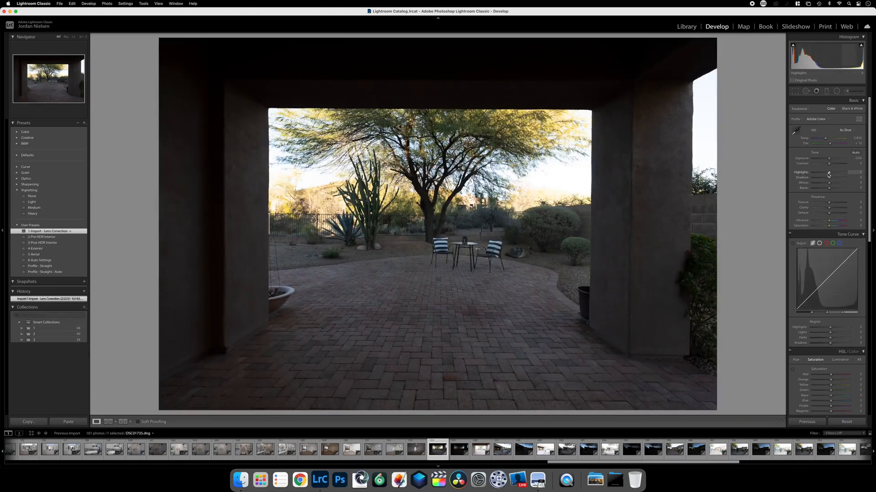
{"action": "left_click_drag", "start_coordinate": [829, 174], "coordinate": [778, 175]}
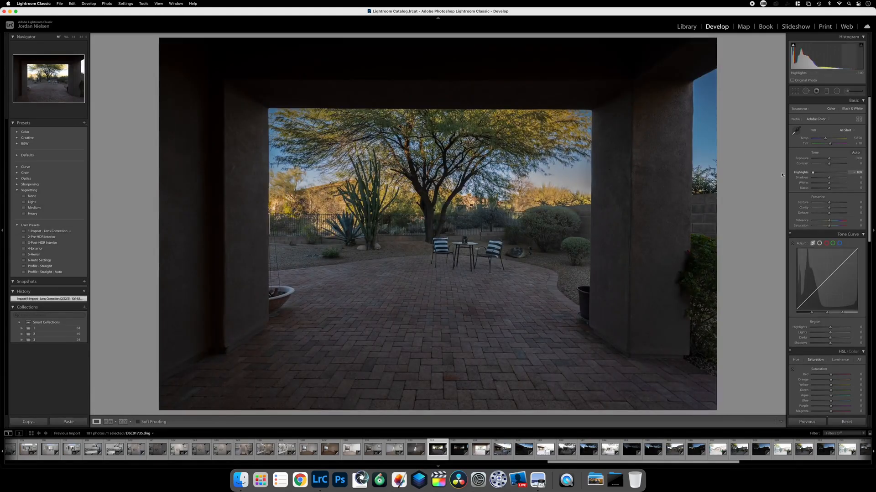
Step: Set the Highlights of photo 134, the covered patio view, to -69 and return to the Library grid
{"action": "mouse_move", "coordinate": [802, 170]}
{"action": "left_mouse_down"}
{"action": "mouse_move", "coordinate": [817, 171]}
{"action": "mouse_move", "coordinate": [810, 171]}
{"action": "left_mouse_up"}
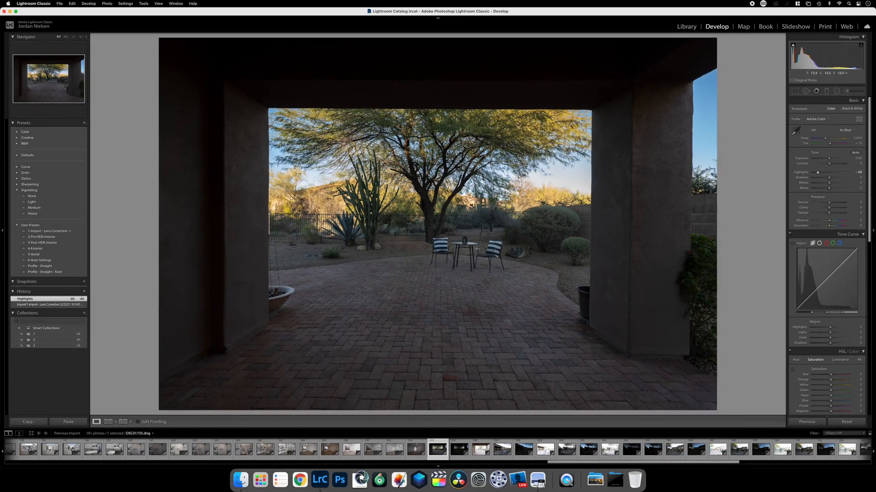
{"action": "left_click", "coordinate": [687, 26]}
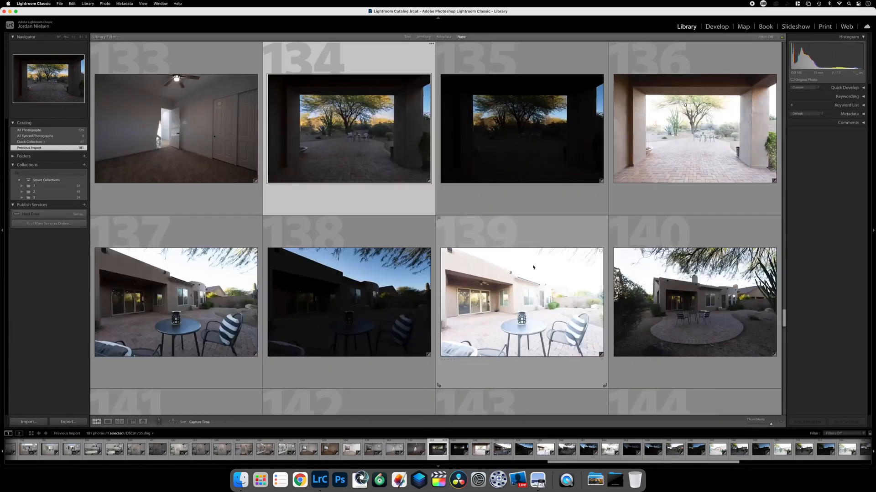
Step: Open photo 135, the darkest covered patio exposure, in Develop and raise Exposure to +4.95 and Shadows to +100
{"action": "left_click", "coordinate": [561, 105]}
{"action": "left_click", "coordinate": [730, 27]}
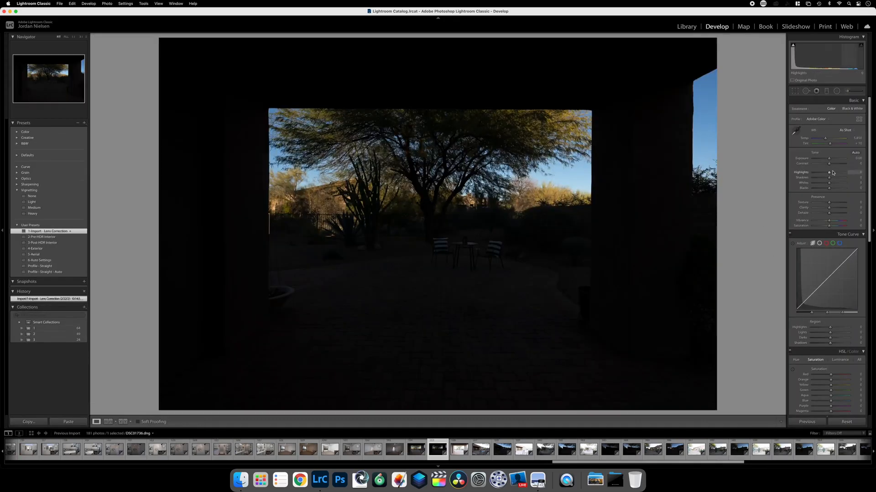
{"action": "mouse_move", "coordinate": [828, 159]}
{"action": "left_mouse_down"}
{"action": "mouse_move", "coordinate": [871, 173]}
{"action": "mouse_move", "coordinate": [846, 158]}
{"action": "left_mouse_up"}
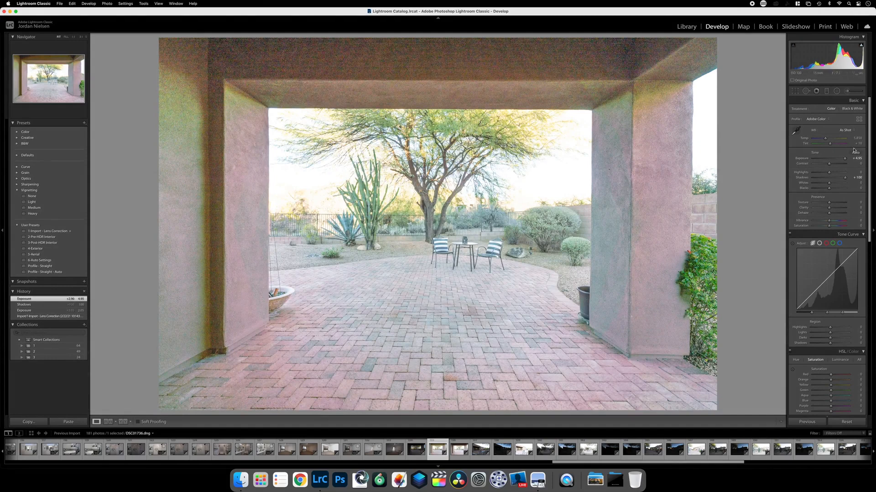
Step: Reduce photo 135's Exposure to a slight brightening and return to the Library grid
{"action": "left_click_drag", "start_coordinate": [848, 160], "coordinate": [828, 160]}
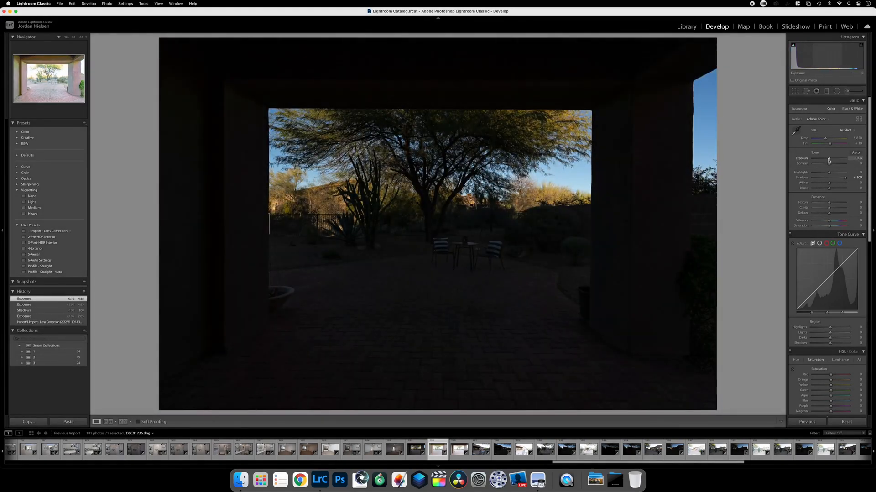
{"action": "left_click", "coordinate": [829, 178]}
{"action": "left_click_drag", "start_coordinate": [829, 179], "coordinate": [835, 160]}
{"action": "left_click", "coordinate": [690, 29]}
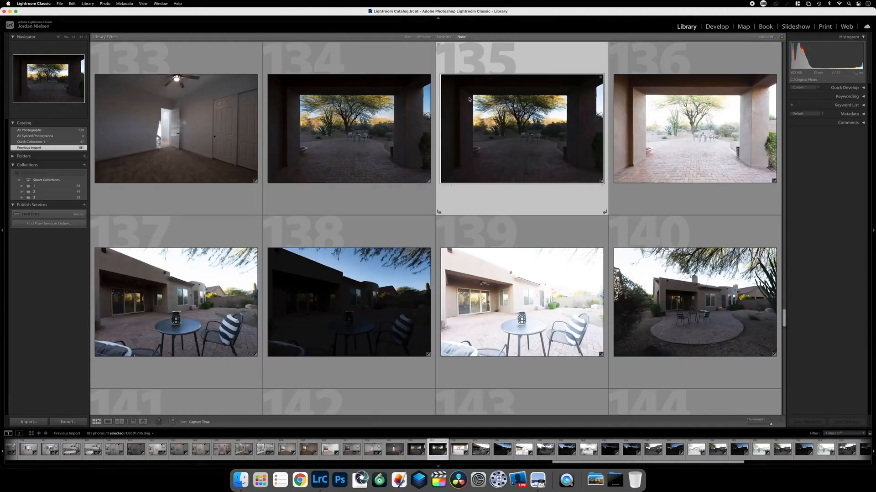
Step: Add covered patio photo 134 and the dark patio table shot 138 to the Quick Collection
{"action": "left_click", "coordinate": [364, 189]}
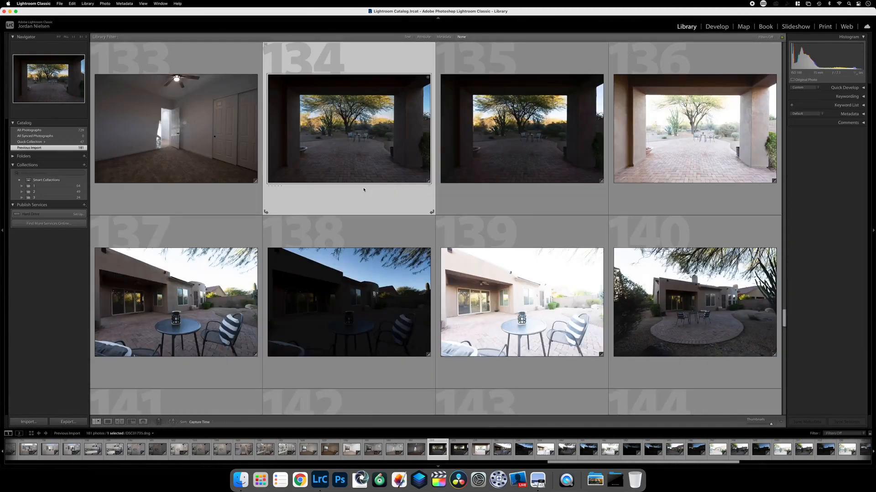
{"action": "key", "text": "b"}
{"action": "key", "text": "j"}
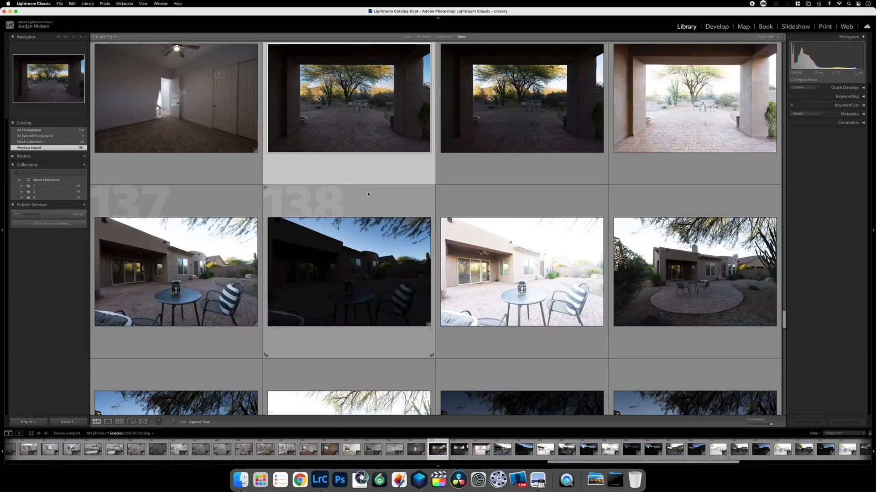
{"action": "left_click", "coordinate": [363, 203]}
{"action": "key", "text": "b"}
{"action": "scroll", "coordinate": [549, 222], "scroll_direction": "down", "scroll_amount": 2}
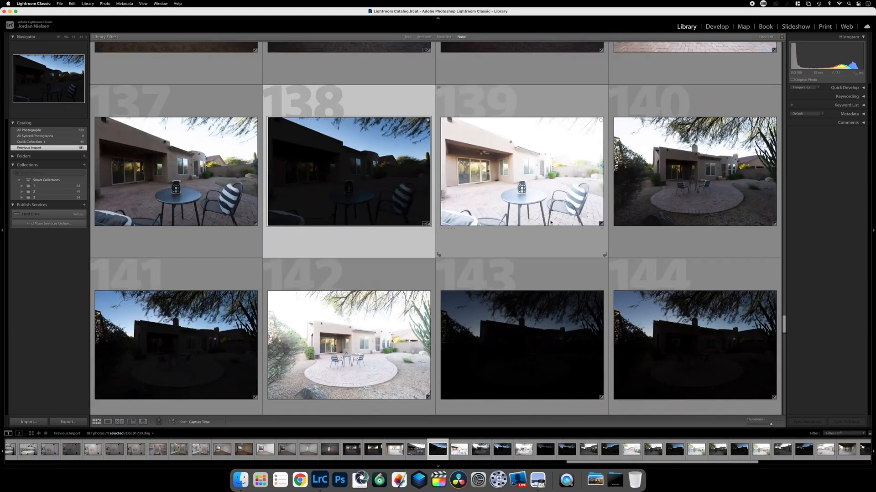
Step: Add the dark backyard exposures 141 and 144, showing the round patio, to the Quick Collection
{"action": "scroll", "coordinate": [538, 228], "scroll_direction": "up", "scroll_amount": 2}
{"action": "scroll", "coordinate": [511, 242], "scroll_direction": "down", "scroll_amount": 3}
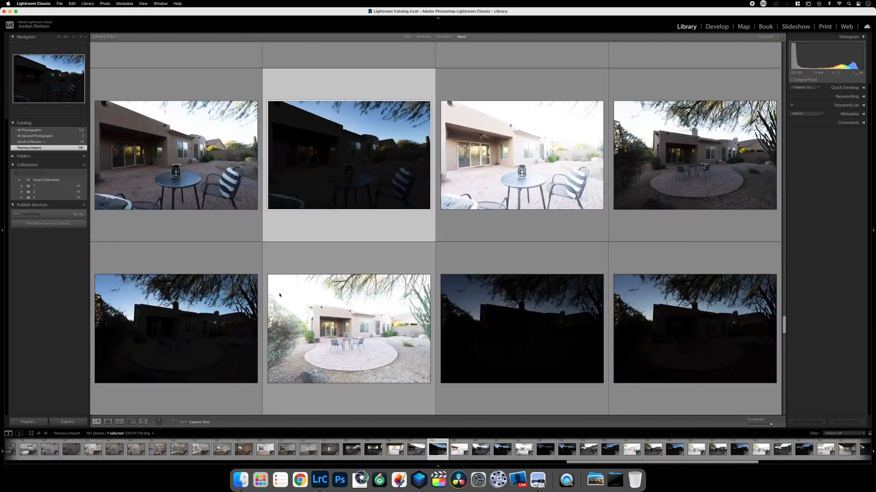
{"action": "left_click", "coordinate": [215, 269]}
{"action": "key", "text": "b"}
{"action": "scroll", "coordinate": [536, 263], "scroll_direction": "down", "scroll_amount": 3}
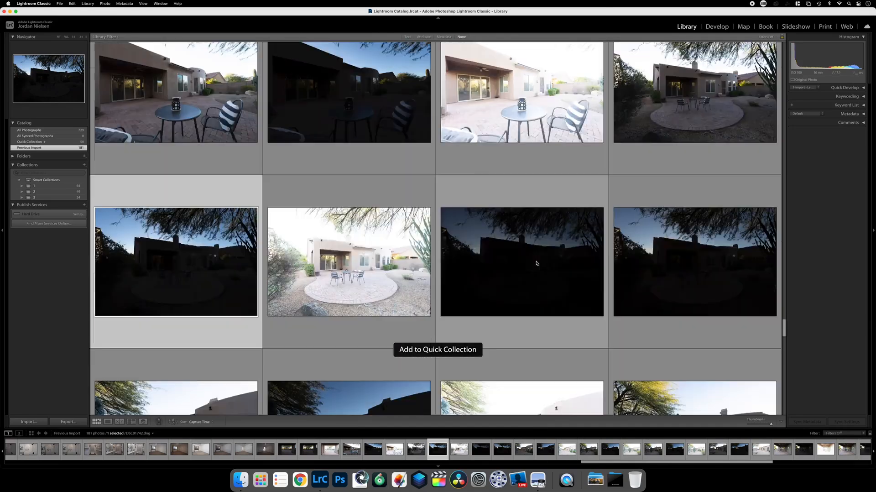
{"action": "scroll", "coordinate": [612, 232], "scroll_direction": "down", "scroll_amount": 2}
{"action": "scroll", "coordinate": [618, 228], "scroll_direction": "down", "scroll_amount": 2}
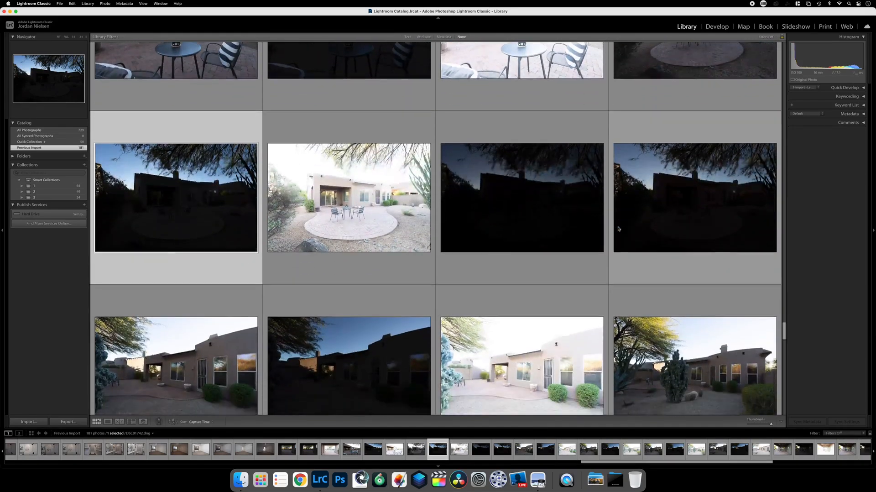
{"action": "scroll", "coordinate": [719, 86], "scroll_direction": "down", "scroll_amount": 1}
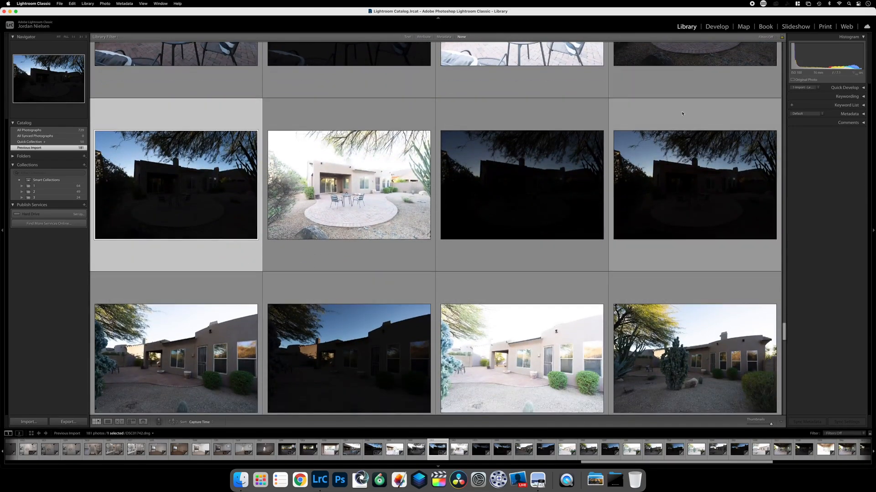
{"action": "left_click", "coordinate": [684, 146]}
{"action": "key", "text": "b"}
Step: Add the dark exterior exposures 146 and 149, showing the rear of the house, to the Quick Collection
{"action": "left_click", "coordinate": [348, 290]}
{"action": "scroll", "coordinate": [410, 292], "scroll_direction": "down", "scroll_amount": 5}
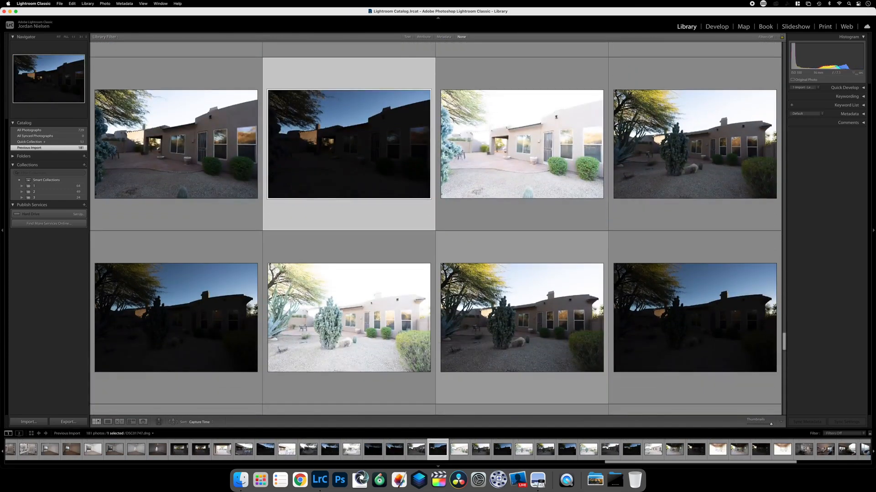
{"action": "scroll", "coordinate": [261, 181], "scroll_direction": "down", "scroll_amount": 2}
{"action": "left_click", "coordinate": [261, 181]}
{"action": "key", "text": "b"}
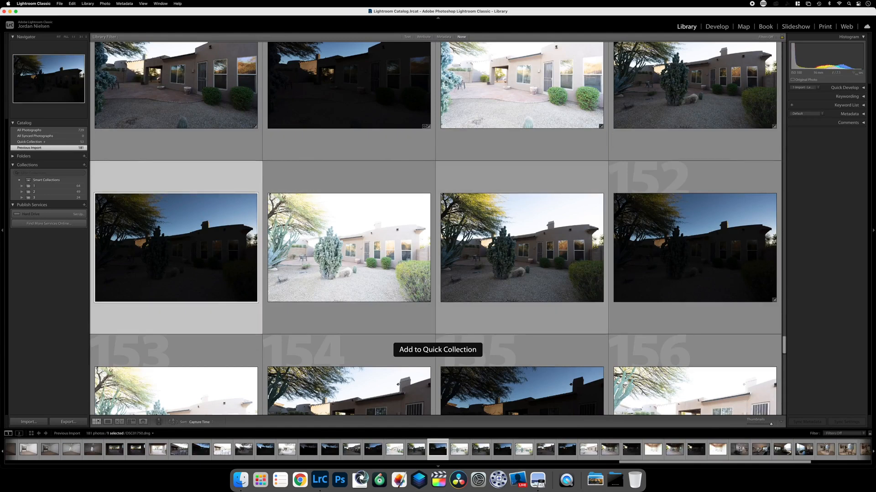
Step: Add dark exterior photo 155 and the dark covered patio shot 158 with the ceiling fan to the Quick Collection
{"action": "scroll", "coordinate": [479, 195], "scroll_direction": "down", "scroll_amount": 4}
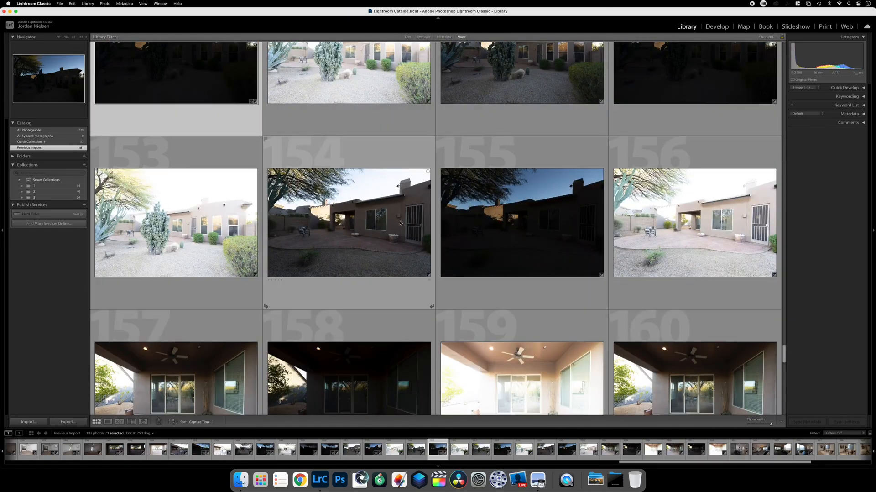
{"action": "scroll", "coordinate": [499, 219], "scroll_direction": "down", "scroll_amount": 1}
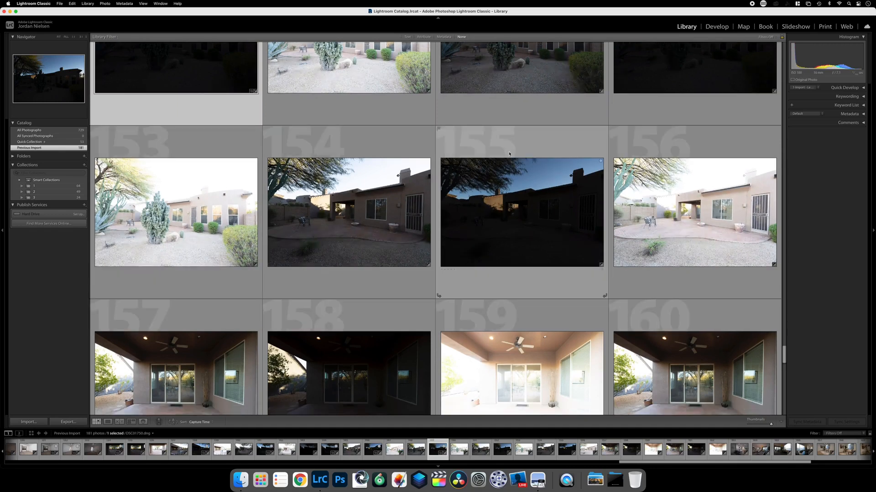
{"action": "left_click", "coordinate": [524, 143]}
{"action": "key", "text": "b"}
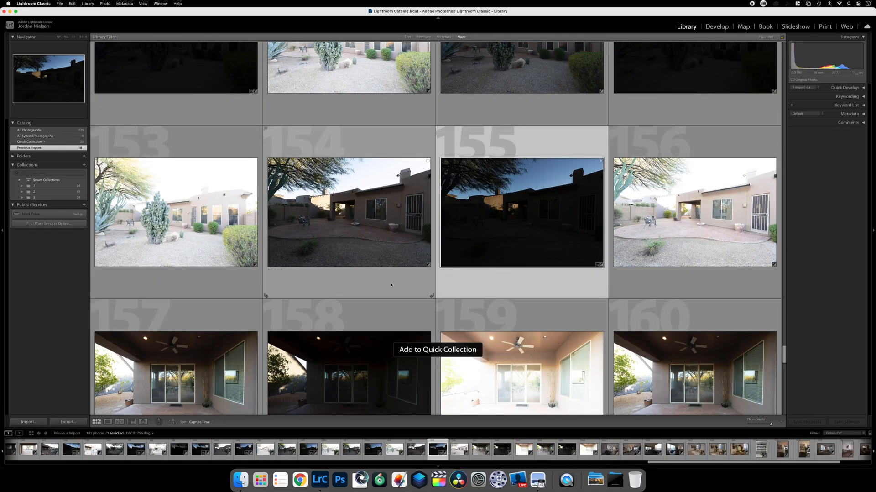
{"action": "scroll", "coordinate": [391, 284], "scroll_direction": "down", "scroll_amount": 5}
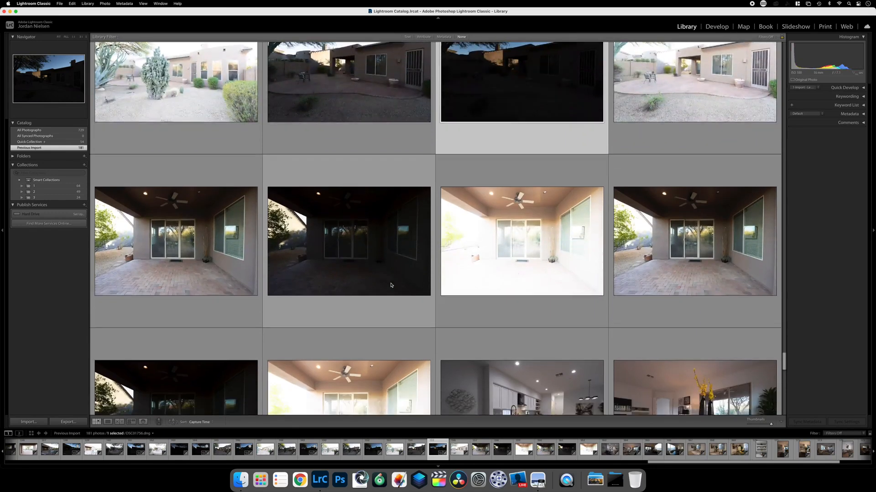
{"action": "scroll", "coordinate": [391, 285], "scroll_direction": "down", "scroll_amount": 1}
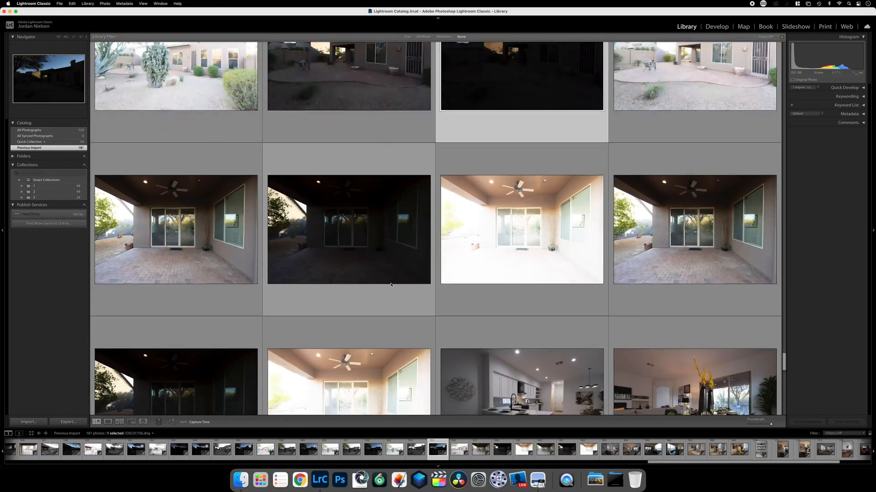
{"action": "left_click", "coordinate": [353, 190]}
{"action": "key", "text": "b"}
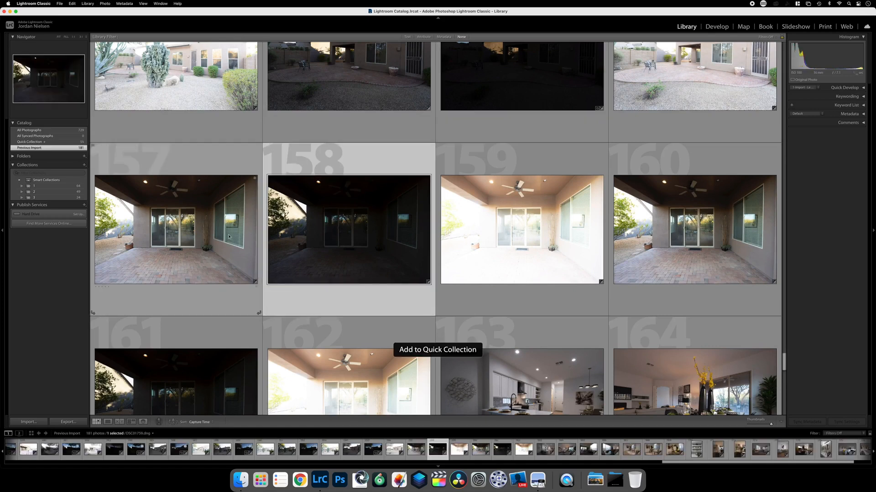
Step: Look through the remaining interior and detail photos after 158 in the previous import
{"action": "scroll", "coordinate": [509, 276], "scroll_direction": "down", "scroll_amount": 5}
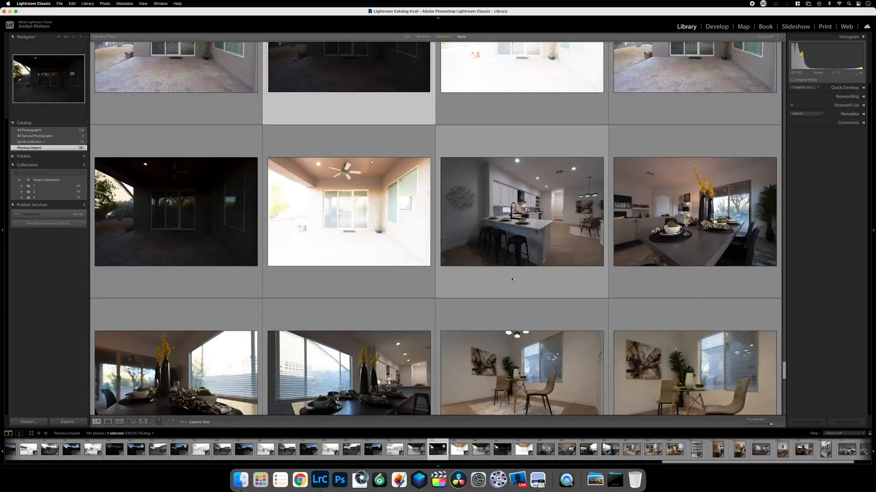
{"action": "scroll", "coordinate": [502, 284], "scroll_direction": "down", "scroll_amount": 1}
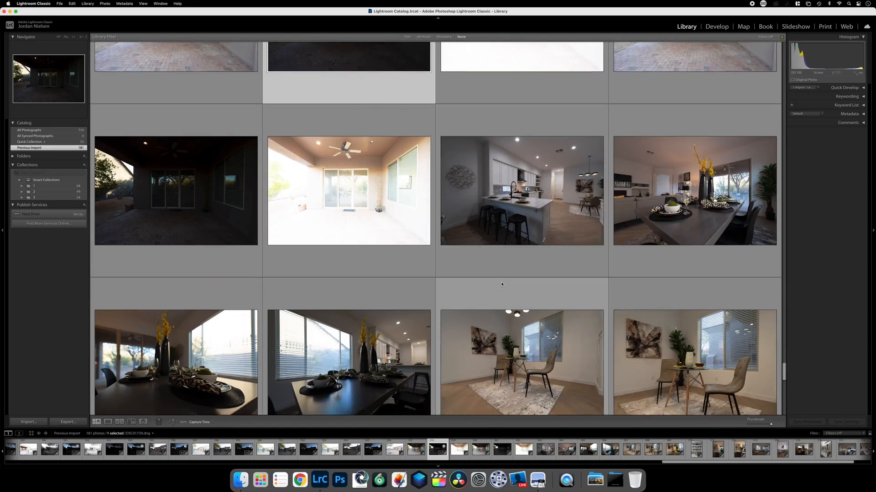
{"action": "scroll", "coordinate": [502, 283], "scroll_direction": "down", "scroll_amount": 2}
{"action": "scroll", "coordinate": [501, 283], "scroll_direction": "down", "scroll_amount": 4}
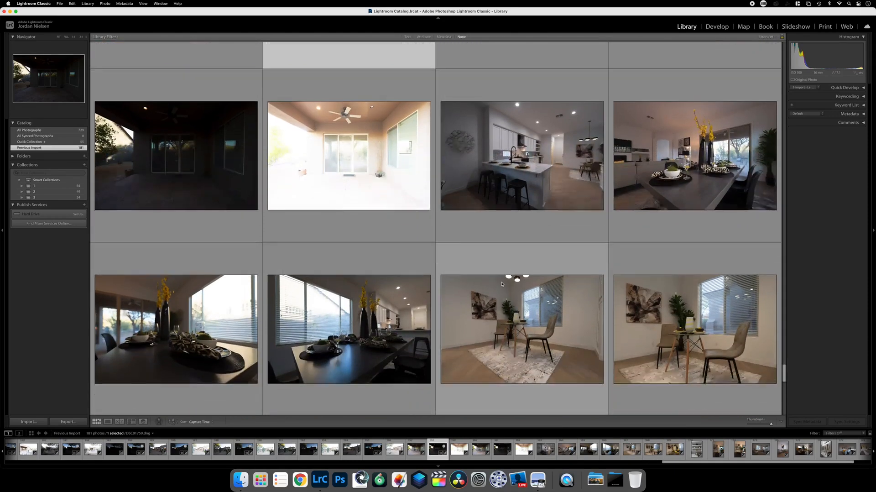
{"action": "scroll", "coordinate": [550, 363], "scroll_direction": "down", "scroll_amount": 12}
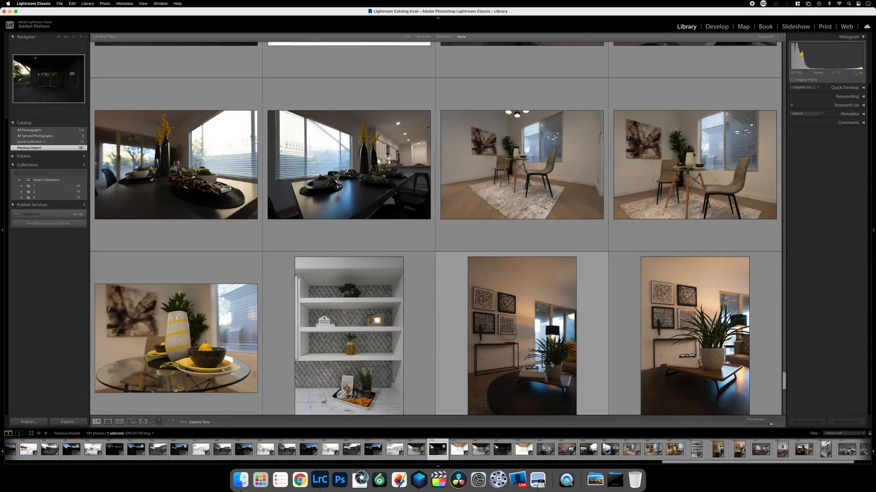
{"action": "scroll", "coordinate": [551, 363], "scroll_direction": "down", "scroll_amount": 15}
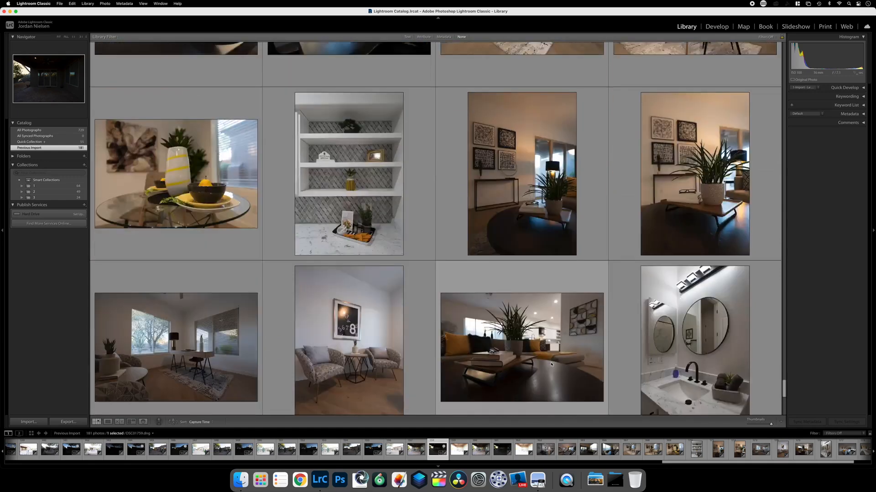
{"action": "scroll", "coordinate": [551, 364], "scroll_direction": "up", "scroll_amount": 20}
{"action": "scroll", "coordinate": [551, 364], "scroll_direction": "up", "scroll_amount": 20}
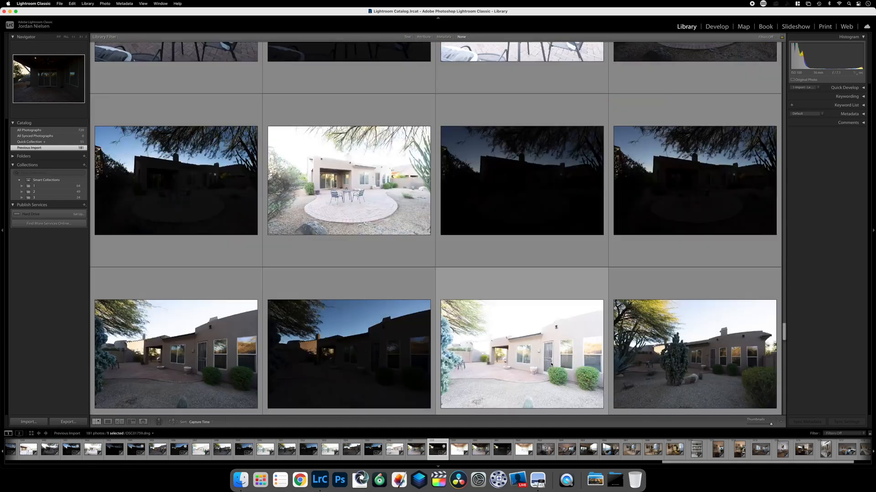
Step: Open the Quick Collection and review its gathered photos from the front exteriors through the backyard shots
{"action": "left_click", "coordinate": [62, 142]}
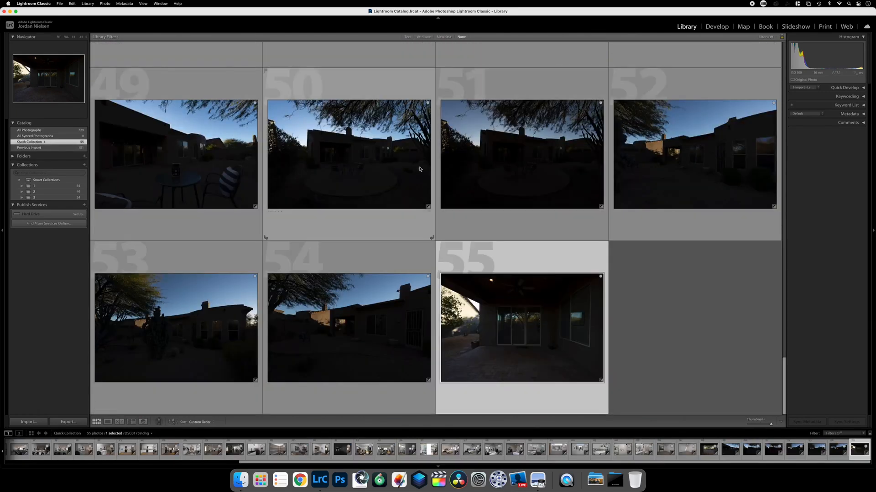
{"action": "scroll", "coordinate": [565, 286], "scroll_direction": "up", "scroll_amount": 15}
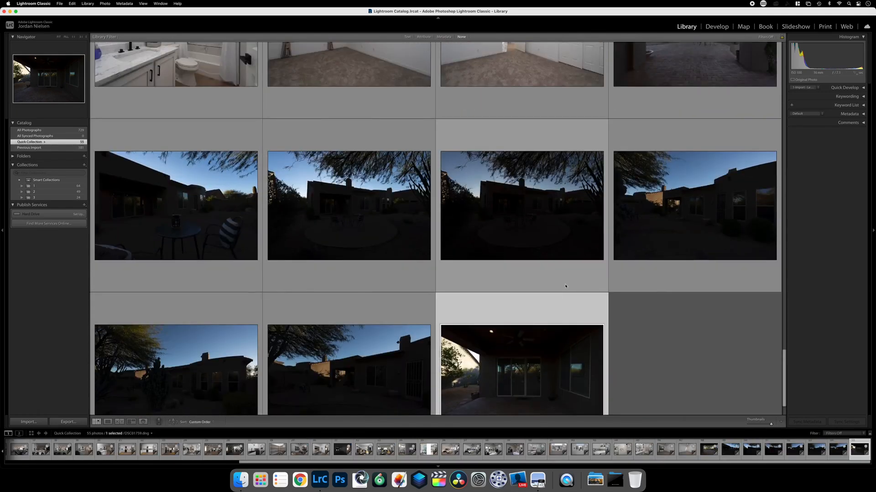
{"action": "scroll", "coordinate": [564, 286], "scroll_direction": "up", "scroll_amount": 5}
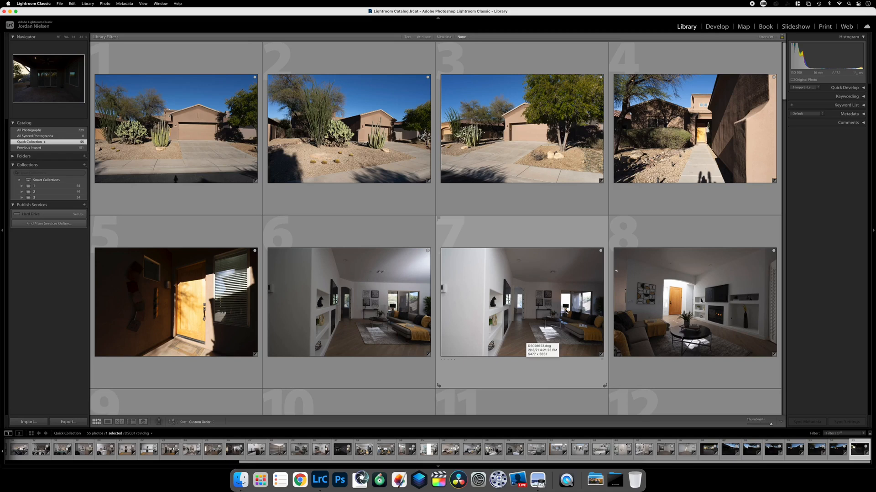
{"action": "scroll", "coordinate": [434, 367], "scroll_direction": "down", "scroll_amount": 10}
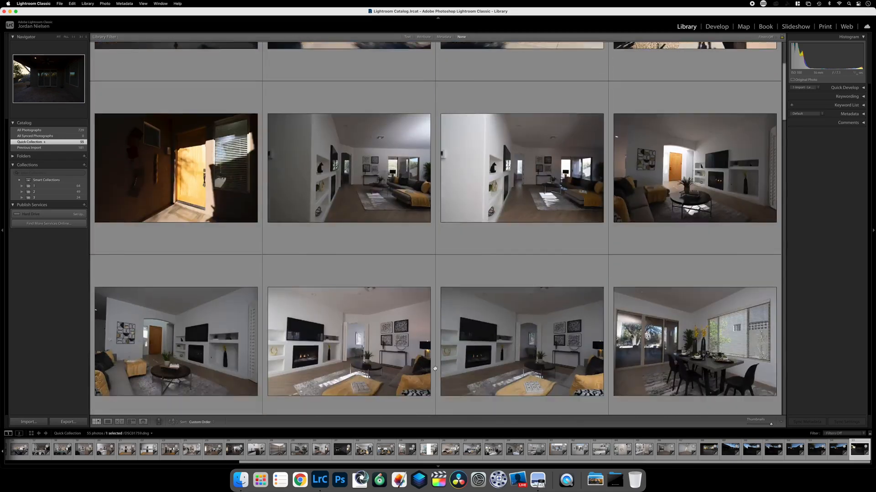
{"action": "scroll", "coordinate": [434, 367], "scroll_direction": "down", "scroll_amount": 8}
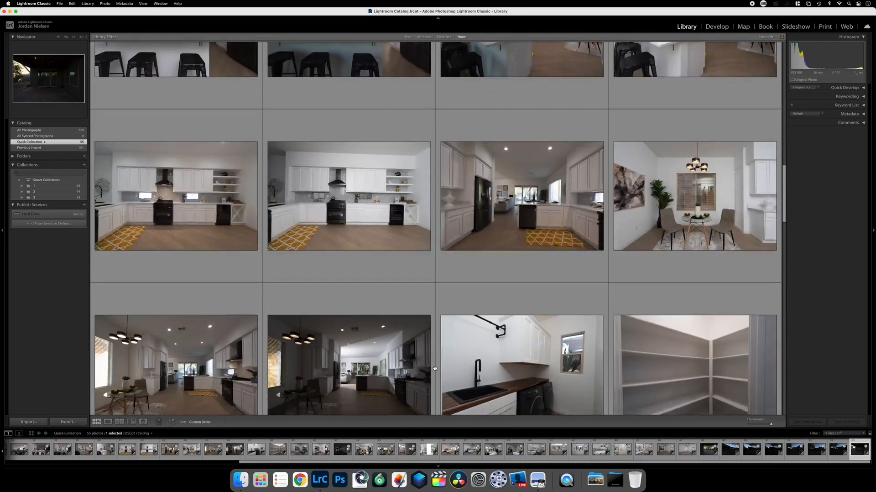
{"action": "scroll", "coordinate": [434, 367], "scroll_direction": "down", "scroll_amount": 5}
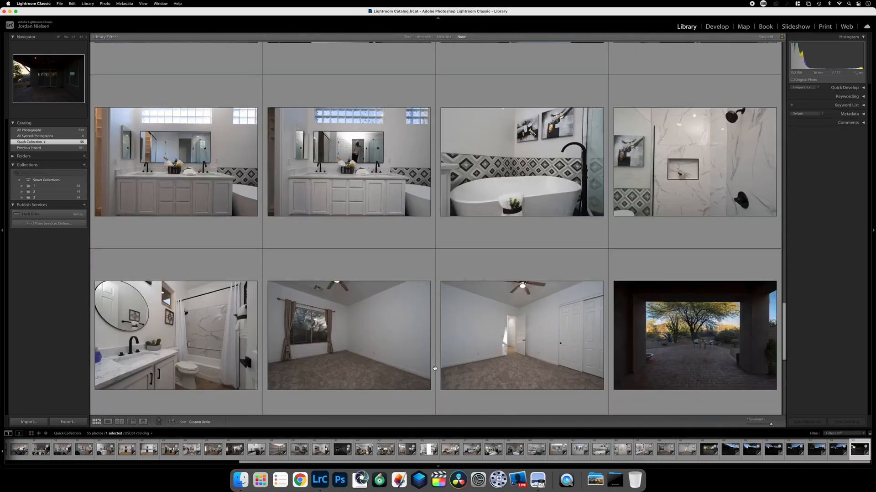
{"action": "scroll", "coordinate": [435, 368], "scroll_direction": "down", "scroll_amount": 6}
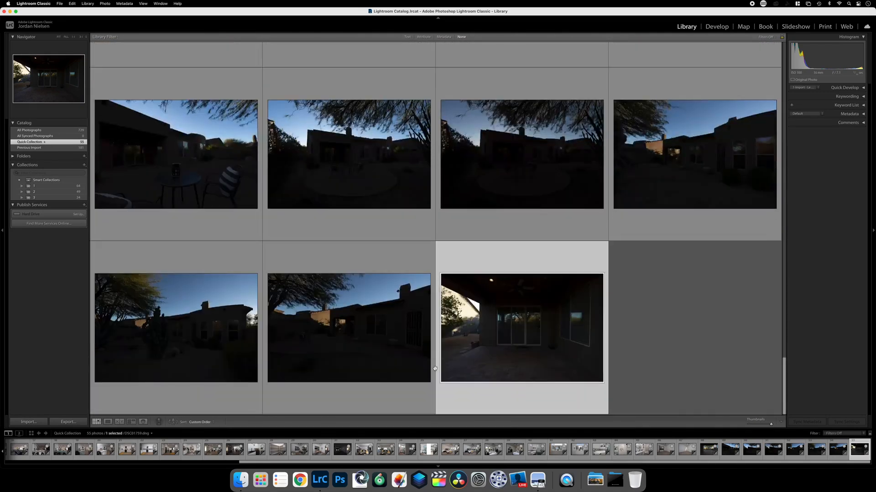
{"action": "scroll", "coordinate": [435, 367], "scroll_direction": "up", "scroll_amount": 20}
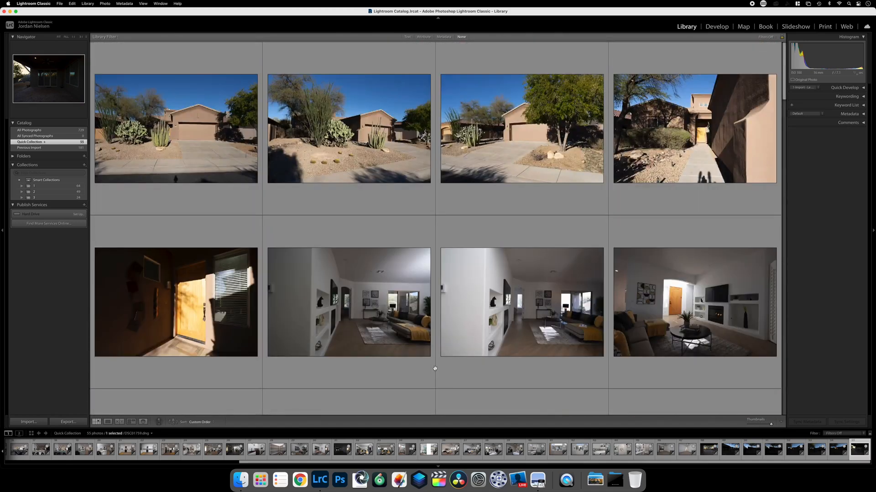
Step: Open the first front exterior photo, DSC01603.dng, in the Develop module and apply the Profile - Straight - Auto user preset
{"action": "left_click", "coordinate": [207, 53]}
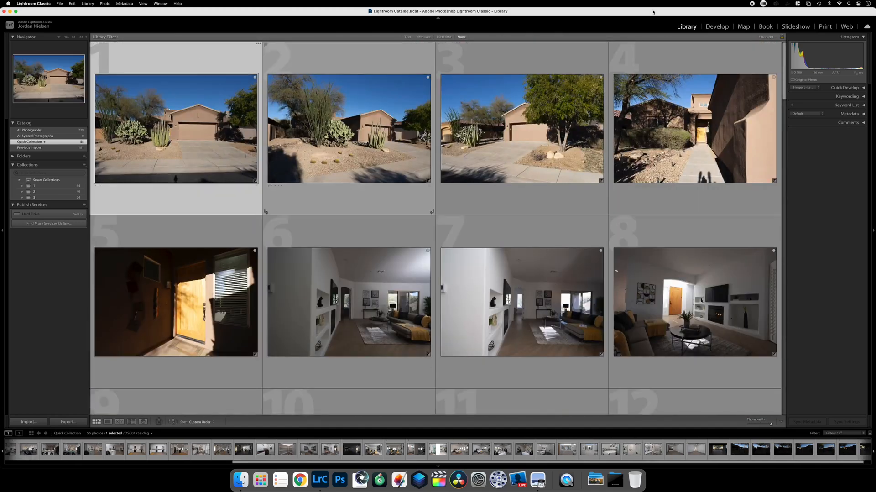
{"action": "left_click", "coordinate": [716, 26]}
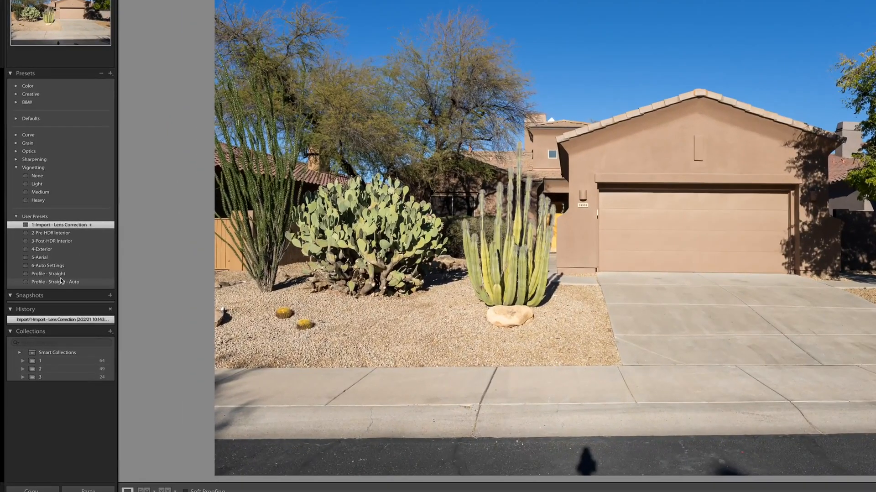
{"action": "left_click", "coordinate": [61, 282]}
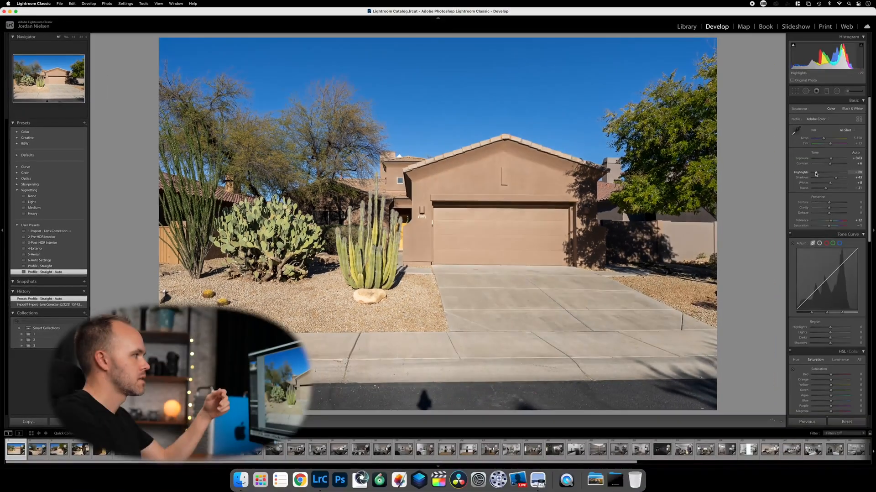
Step: Set the front exterior's exposure to +0.55, highlights to -100, shadows to +75, dehaze to +8 and vibrance to +26
{"action": "mouse_move", "coordinate": [820, 173]}
{"action": "left_mouse_down"}
{"action": "mouse_move", "coordinate": [812, 173]}
{"action": "mouse_move", "coordinate": [831, 159]}
{"action": "mouse_move", "coordinate": [841, 178]}
{"action": "mouse_move", "coordinate": [830, 160]}
{"action": "left_mouse_up"}
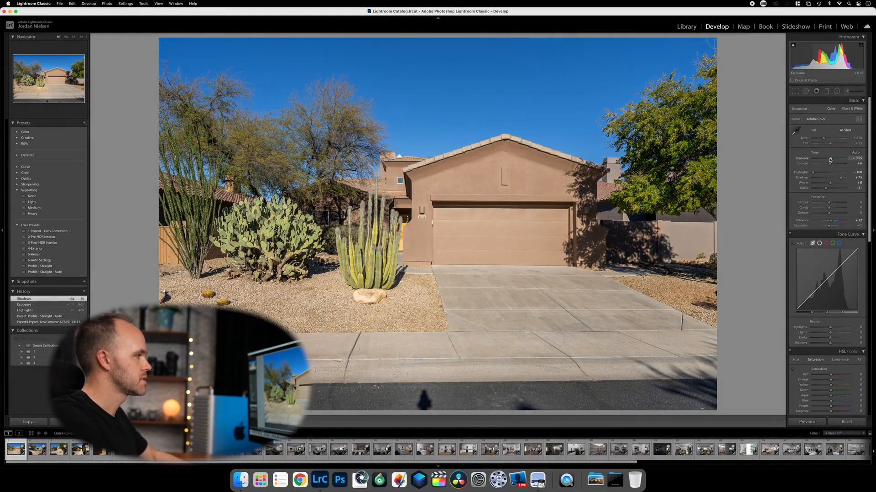
{"action": "left_click_drag", "start_coordinate": [829, 214], "coordinate": [831, 213]}
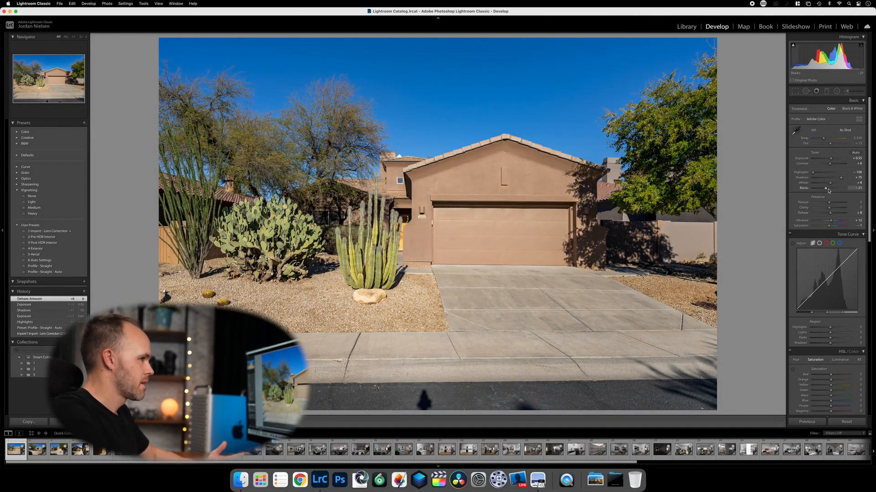
{"action": "left_click_drag", "start_coordinate": [830, 221], "coordinate": [834, 222]}
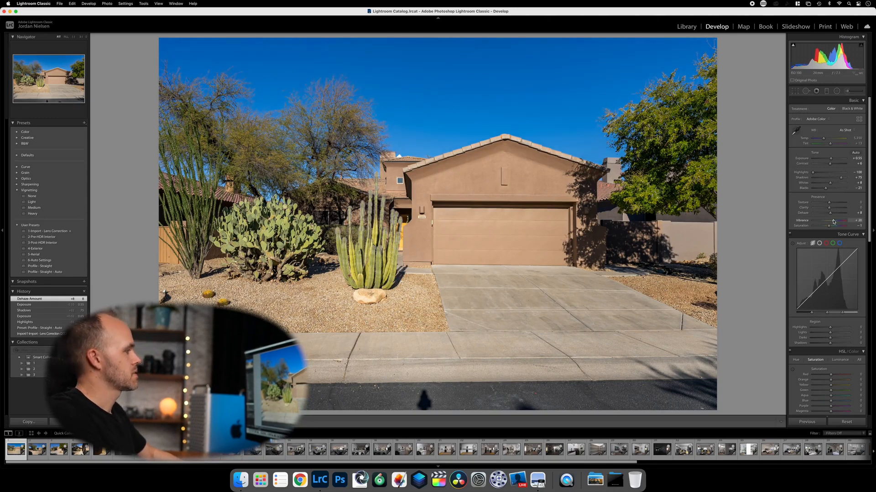
{"action": "left_click_drag", "start_coordinate": [832, 222], "coordinate": [833, 222]}
Step: Raise the plants' colour saturation with the targeted HSL adjustment, setting yellow to +21 and green to +15
{"action": "scroll", "coordinate": [839, 297], "scroll_direction": "down", "scroll_amount": 10}
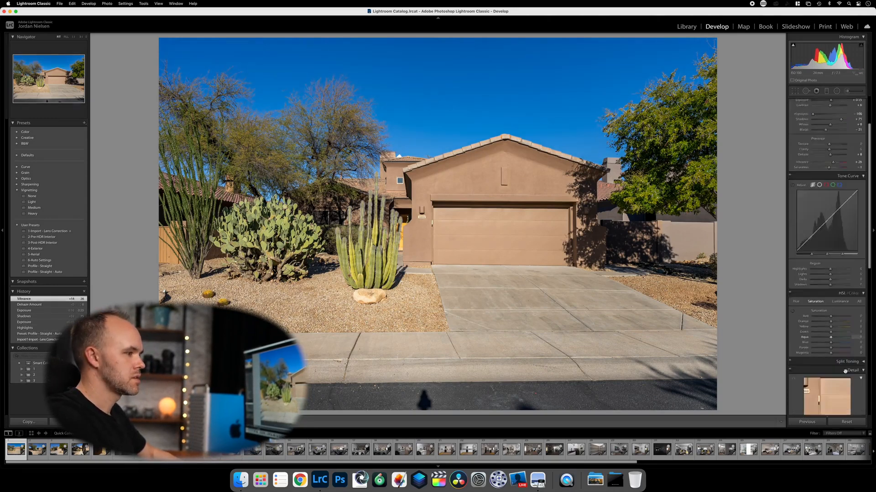
{"action": "scroll", "coordinate": [845, 373], "scroll_direction": "down", "scroll_amount": 5}
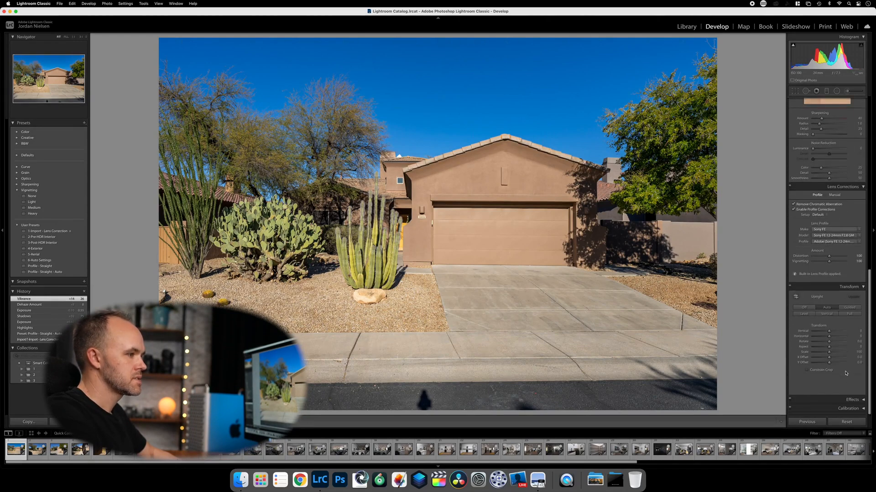
{"action": "scroll", "coordinate": [841, 289], "scroll_direction": "up", "scroll_amount": 15}
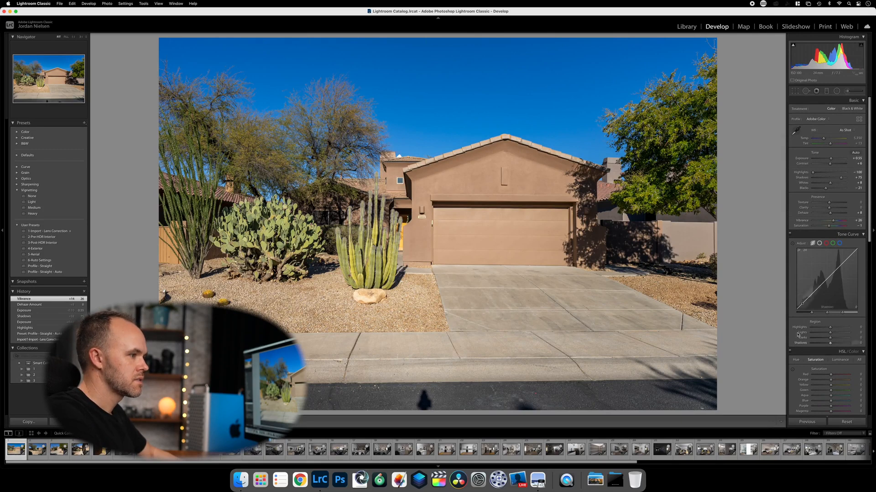
{"action": "scroll", "coordinate": [807, 357], "scroll_direction": "down", "scroll_amount": 1}
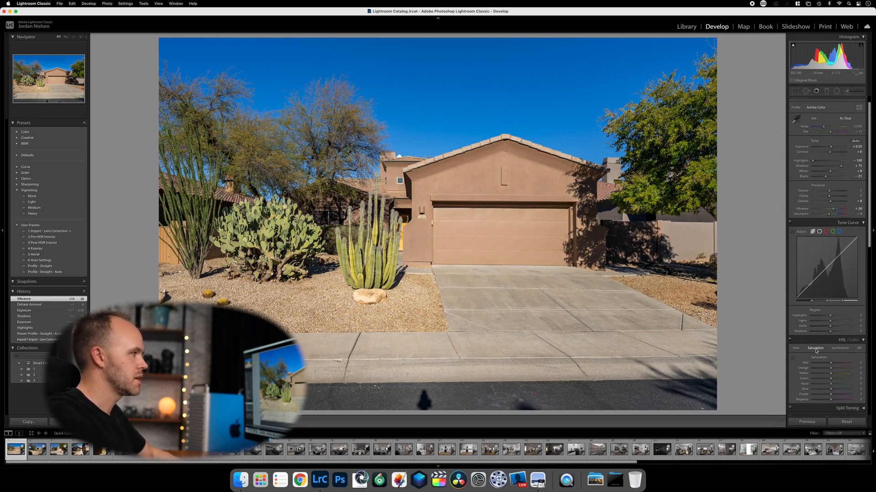
{"action": "scroll", "coordinate": [816, 351], "scroll_direction": "down", "scroll_amount": 1}
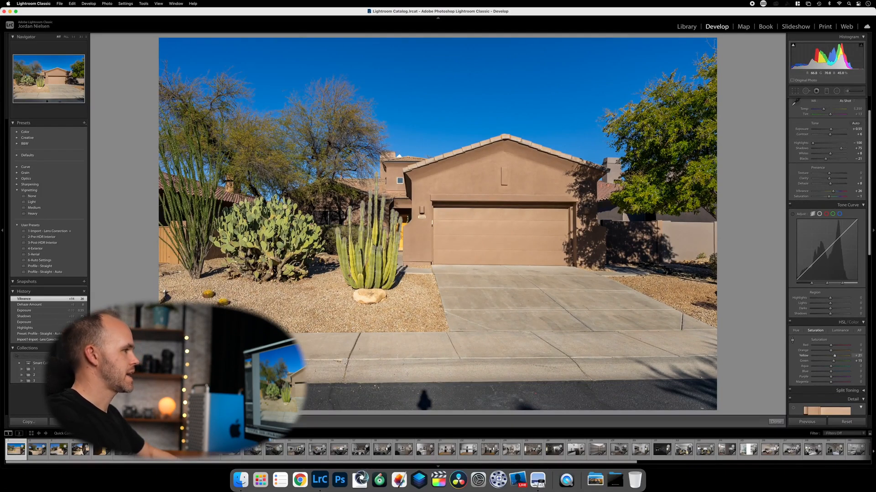
{"action": "left_click_drag", "start_coordinate": [291, 229], "coordinate": [291, 229]}
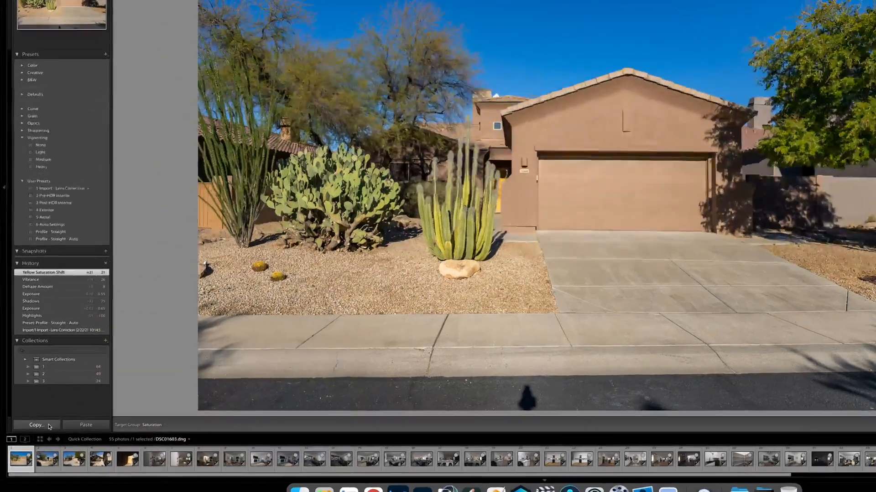
Step: Copy the front exterior's develop settings, leaving out spot removal, crop and local adjustments
{"action": "left_click", "coordinate": [34, 422]}
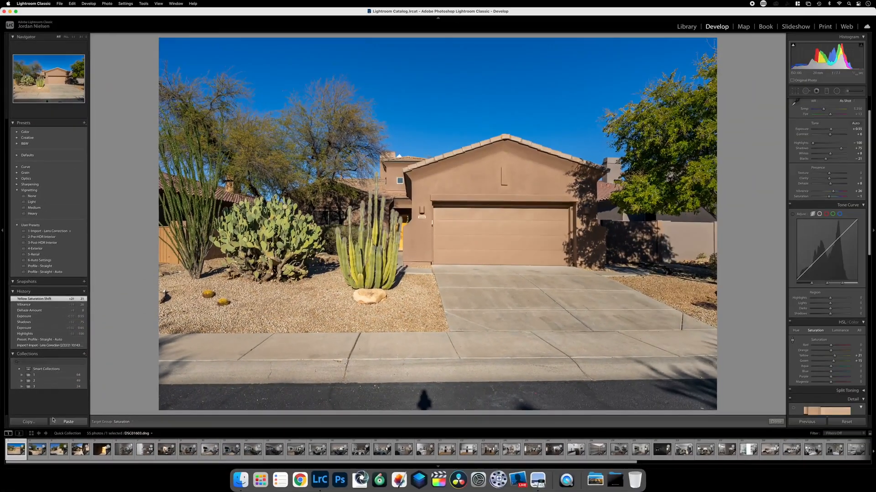
{"action": "left_click", "coordinate": [48, 427]}
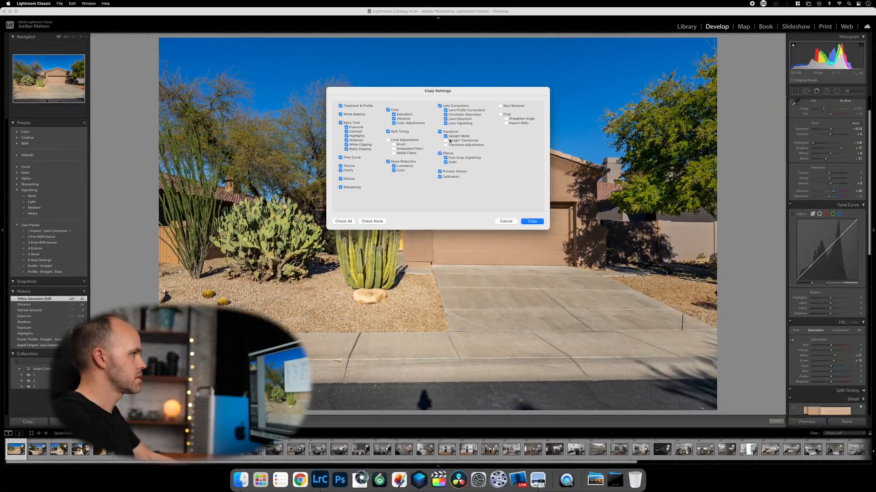
{"action": "left_click", "coordinate": [527, 221]}
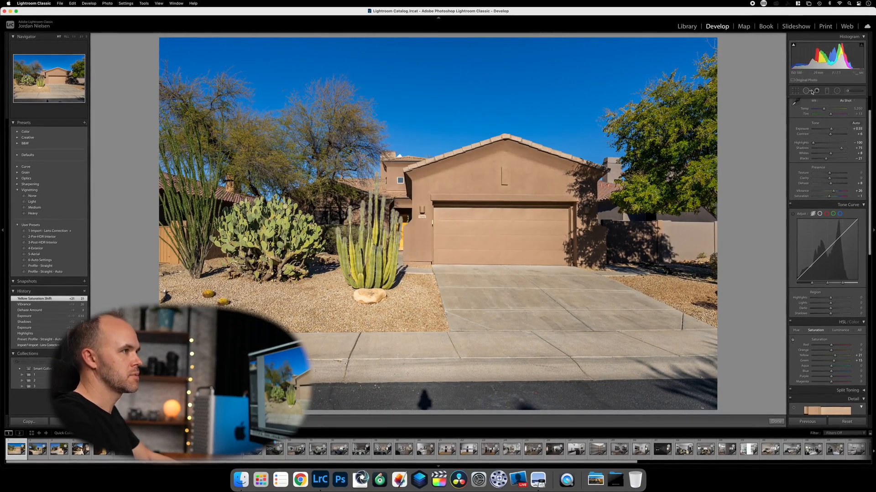
Step: Try to heal away the photographer's shadow on the street with Spot Removal, and undo the healing attempts
{"action": "key", "text": "q"}
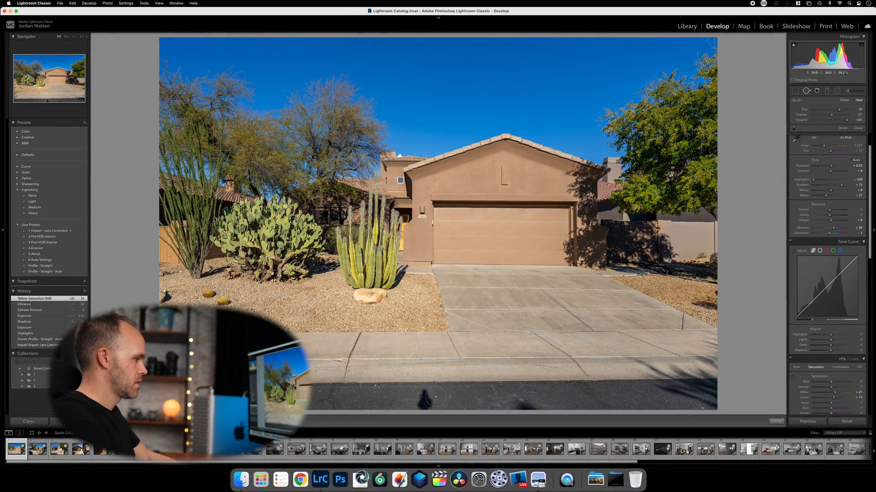
{"action": "left_click_drag", "start_coordinate": [436, 396], "coordinate": [414, 396]}
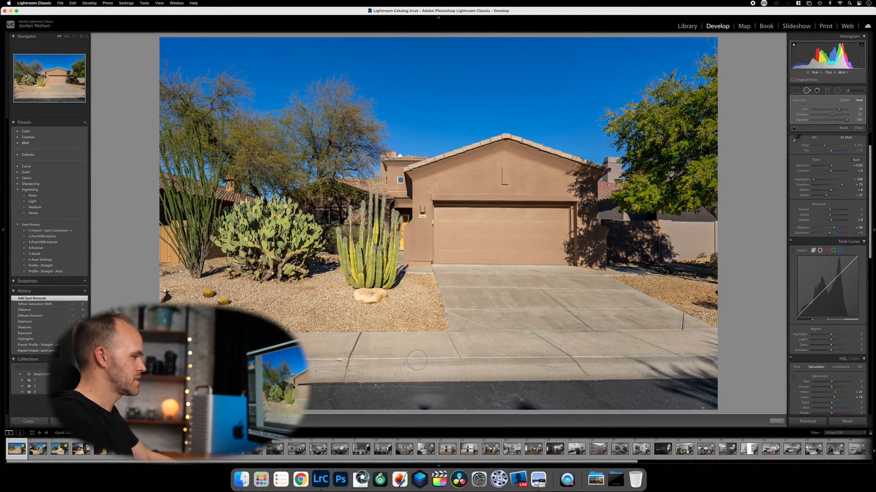
{"action": "key", "text": "super+z"}
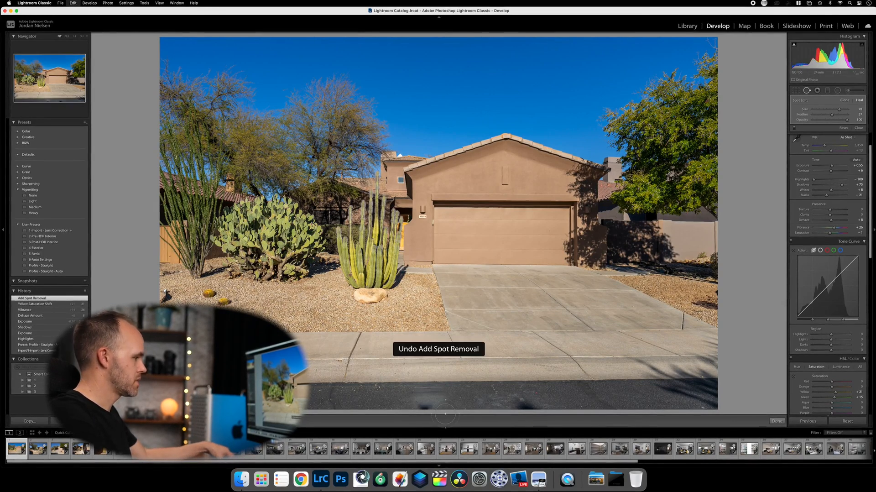
{"action": "left_click", "coordinate": [424, 398]}
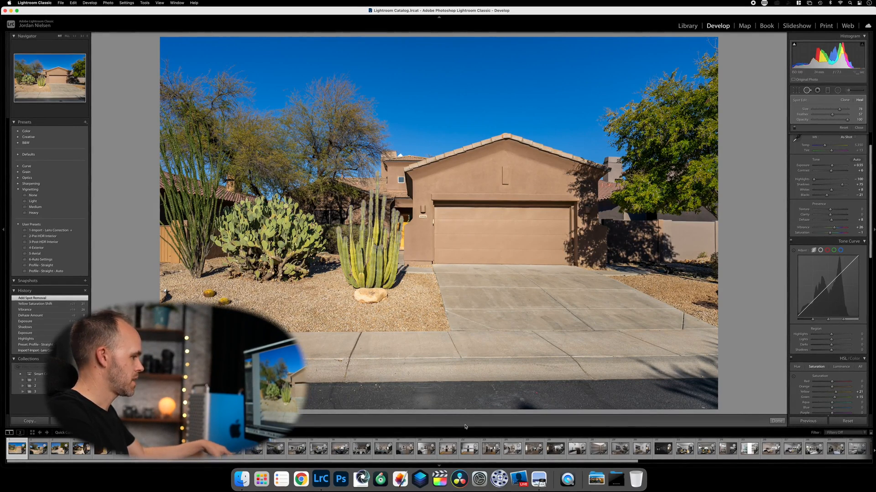
{"action": "key", "text": "super+z"}
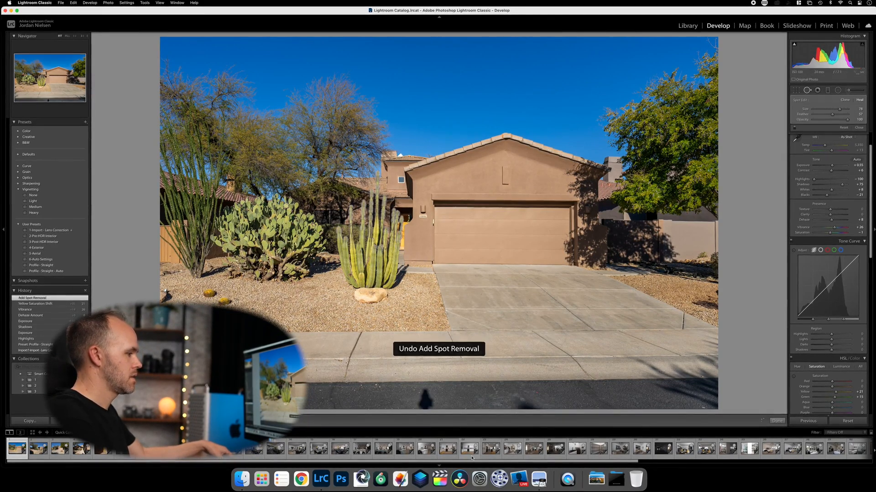
{"action": "key", "text": "super+z"}
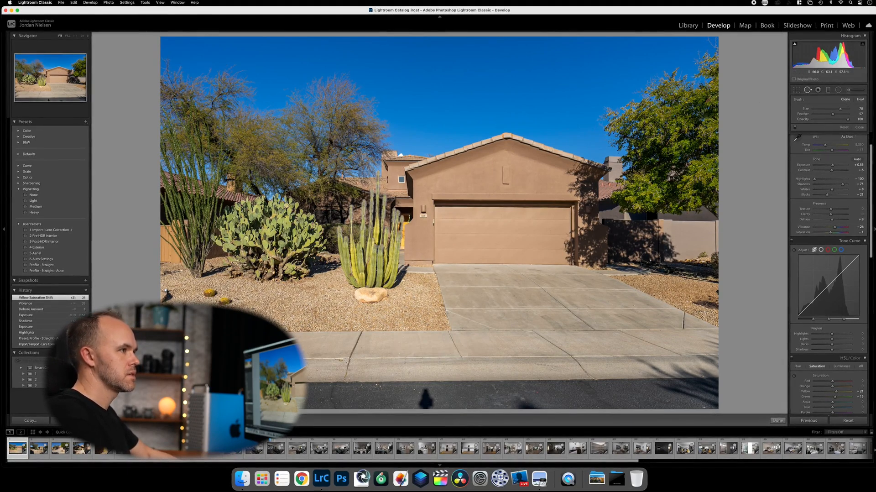
Step: Remove the photographer's shadow and the neighbouring shadow spots from the street using Spot Removal in Clone mode
{"action": "left_click", "coordinate": [430, 394]}
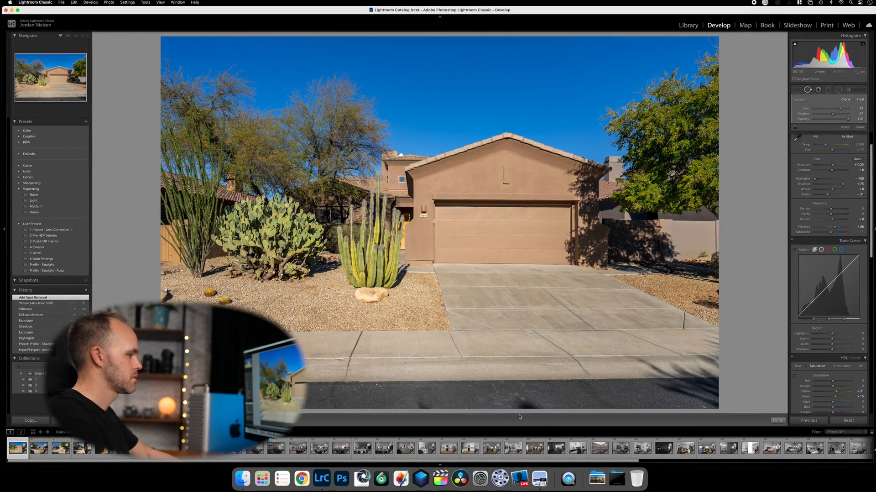
{"action": "left_click", "coordinate": [423, 406]}
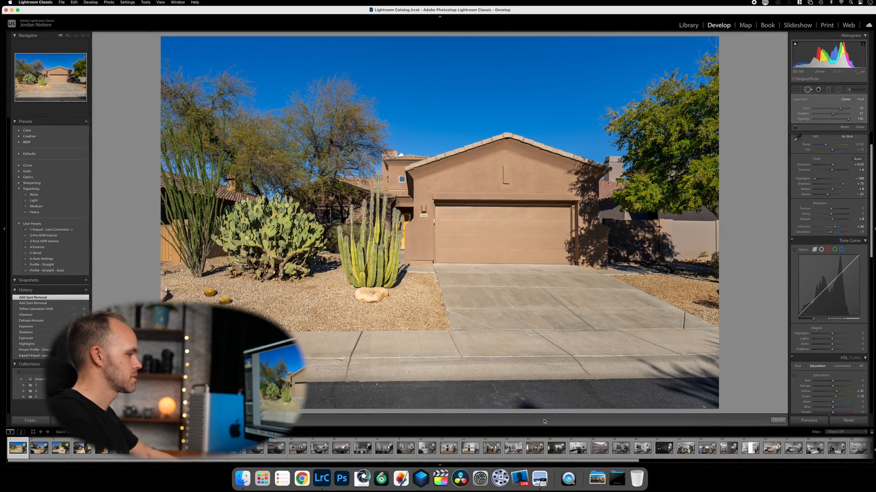
{"action": "left_click_drag", "start_coordinate": [538, 399], "coordinate": [515, 399]}
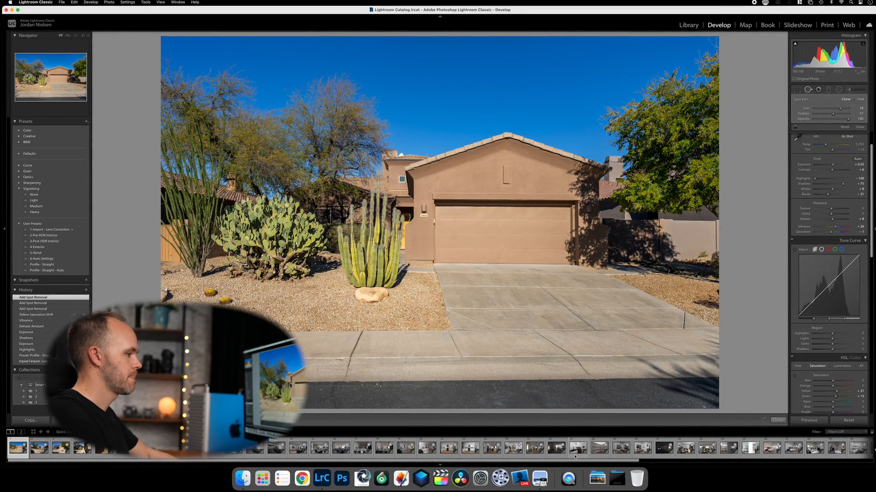
{"action": "left_click", "coordinate": [538, 400]}
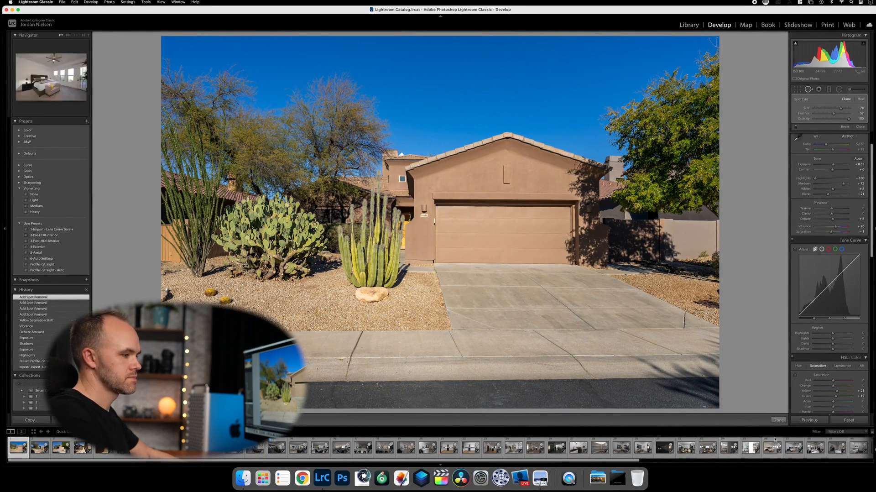
{"action": "left_click", "coordinate": [778, 419]}
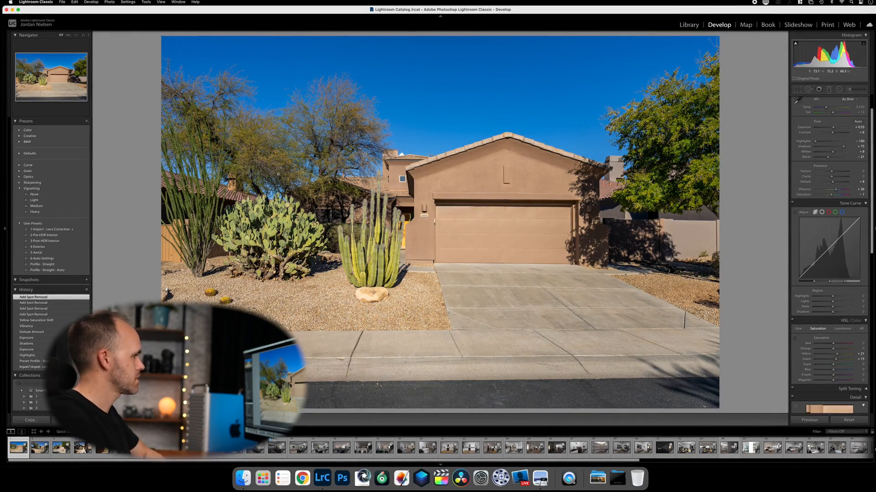
Step: Copy the edited photo's develop settings without spot removal or crop, and paste them onto the angled front exterior DSC01604.dng
{"action": "left_click", "coordinate": [36, 420]}
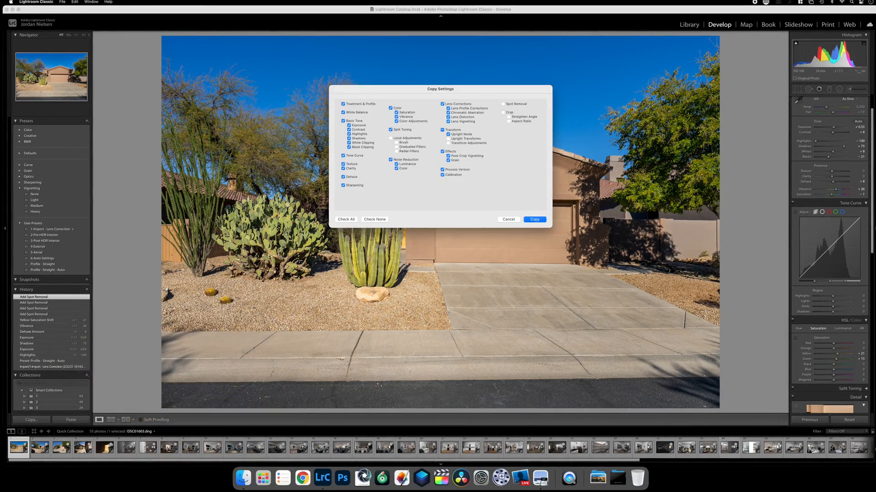
{"action": "left_click", "coordinate": [535, 219]}
{"action": "left_click", "coordinate": [41, 446]}
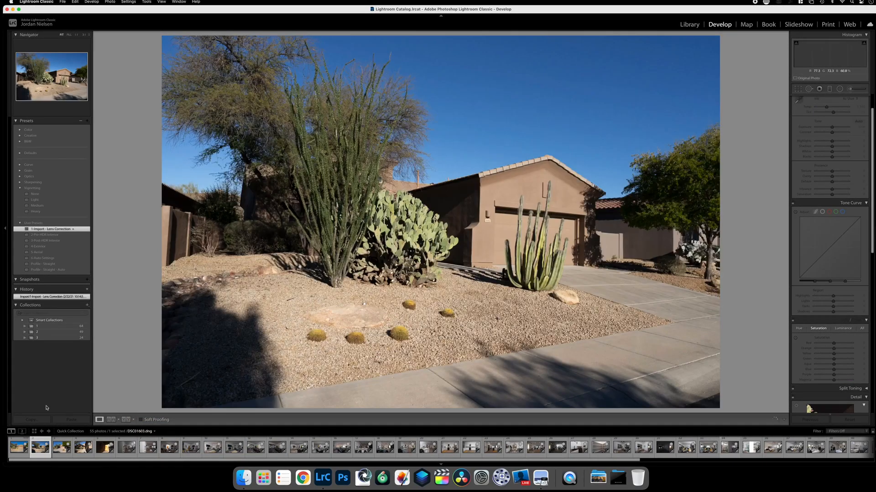
{"action": "left_click", "coordinate": [71, 418]}
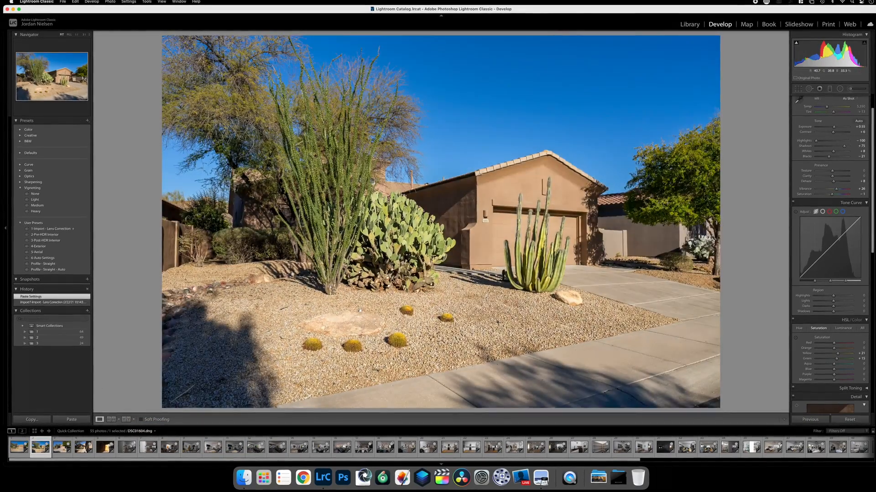
Step: Paste the copied settings onto driveway photo DSC01605.dng and lower its exposure to +0.30
{"action": "key", "text": "Right"}
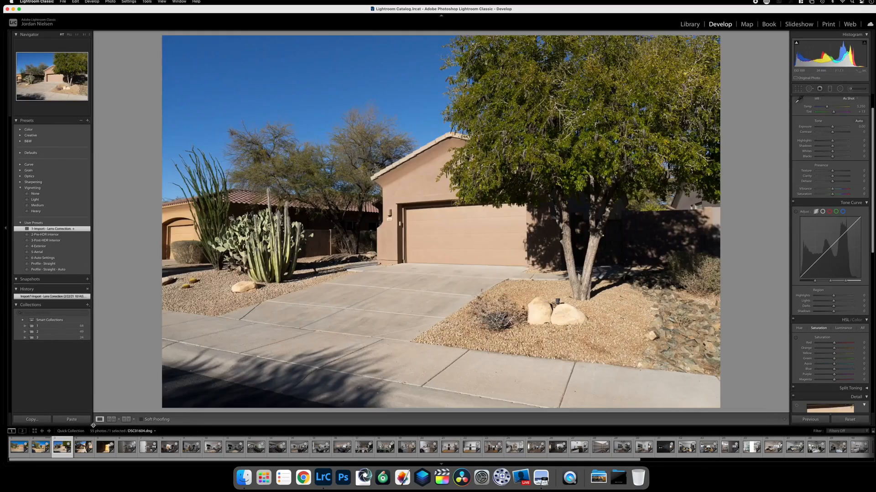
{"action": "left_click", "coordinate": [81, 420]}
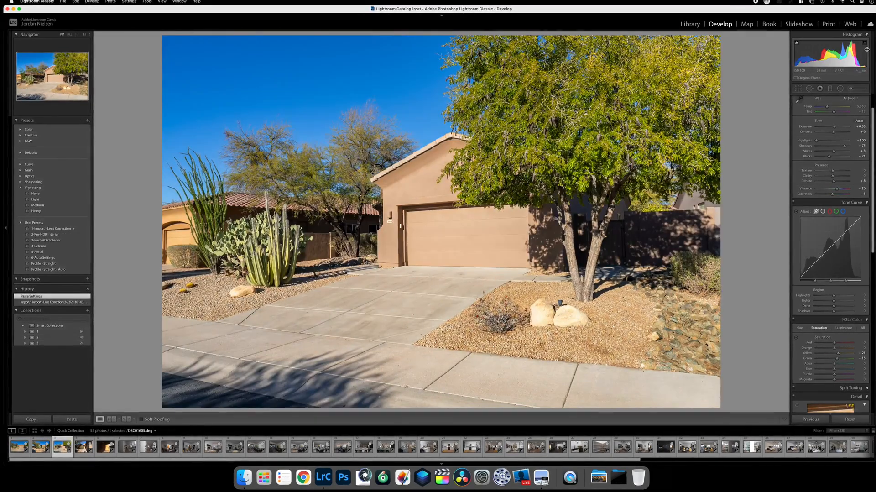
{"action": "left_click_drag", "start_coordinate": [834, 126], "coordinate": [833, 128]}
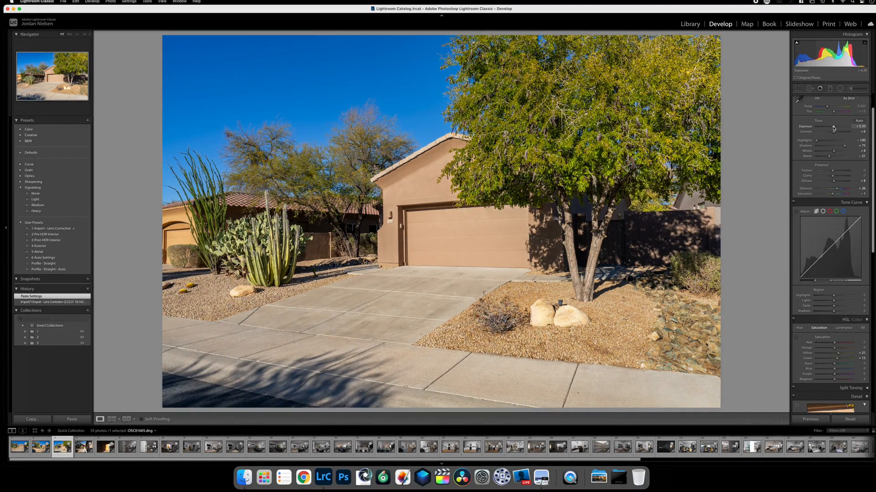
Step: Paste the copied settings onto the front walkway photo DSC01606.dng and lower its exposure slightly
{"action": "key", "text": "Right"}
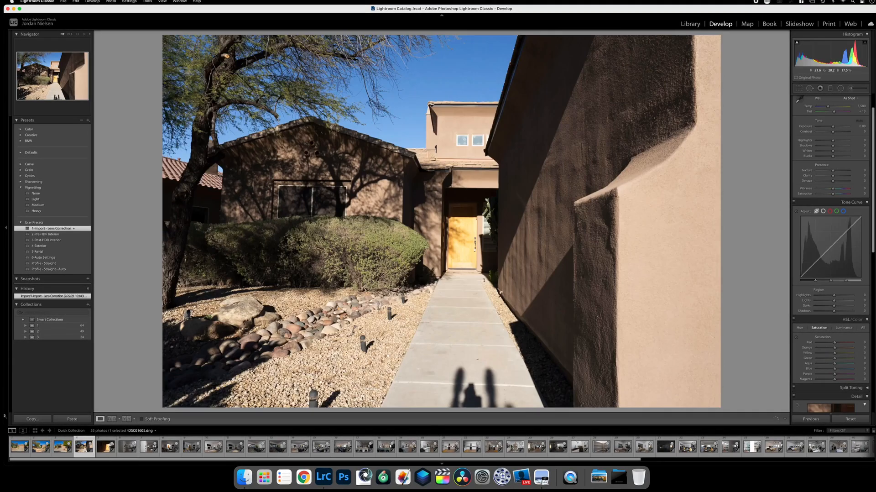
{"action": "left_click", "coordinate": [72, 418]}
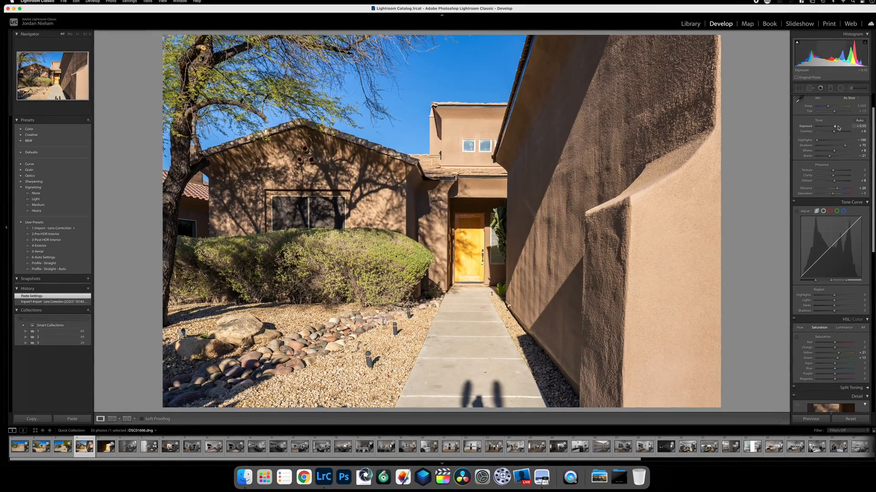
{"action": "left_click_drag", "start_coordinate": [834, 127], "coordinate": [833, 127]}
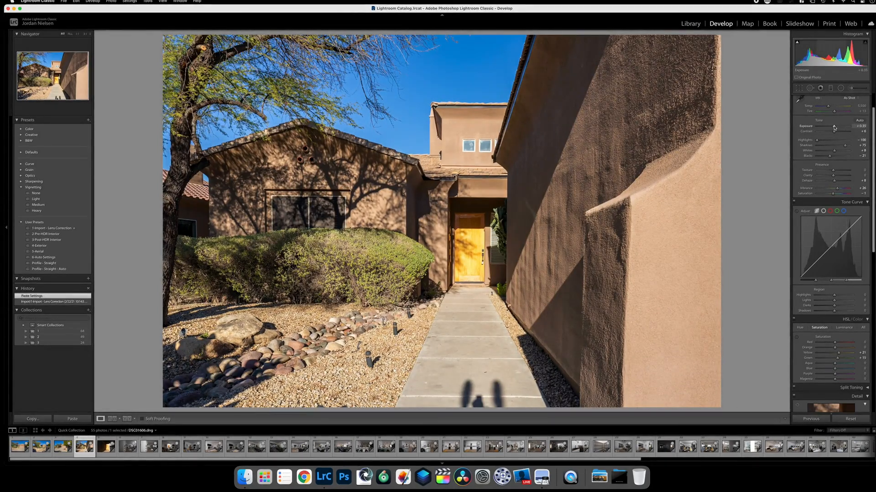
Step: Raise the front walkway photo's shadows to +100 and set its exposure to +0.25
{"action": "double_click", "coordinate": [834, 128]}
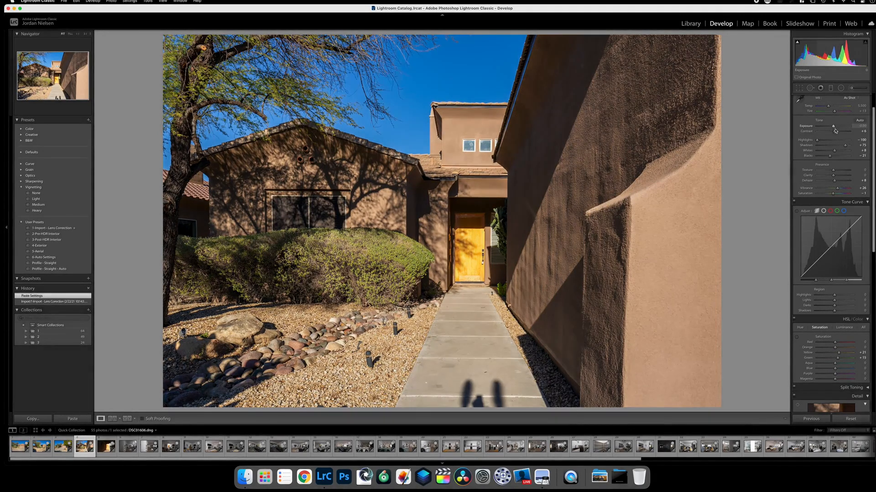
{"action": "left_click_drag", "start_coordinate": [846, 147], "coordinate": [854, 145]}
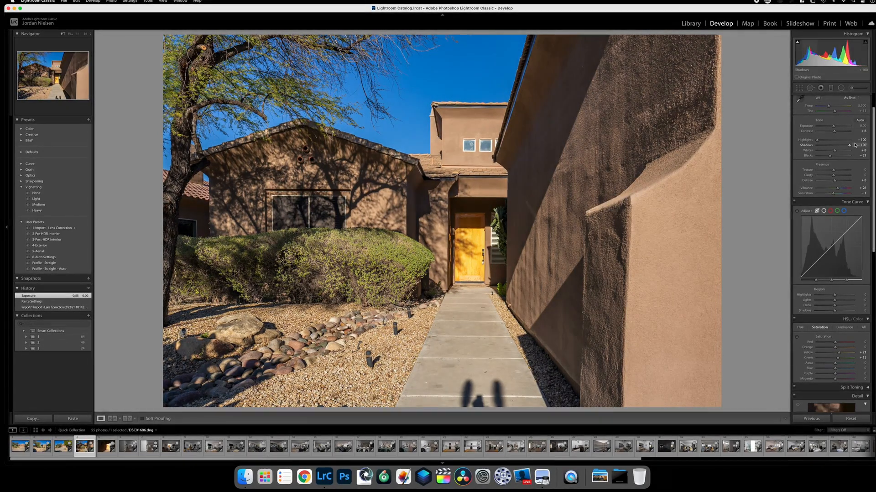
{"action": "left_click_drag", "start_coordinate": [834, 128], "coordinate": [834, 128]}
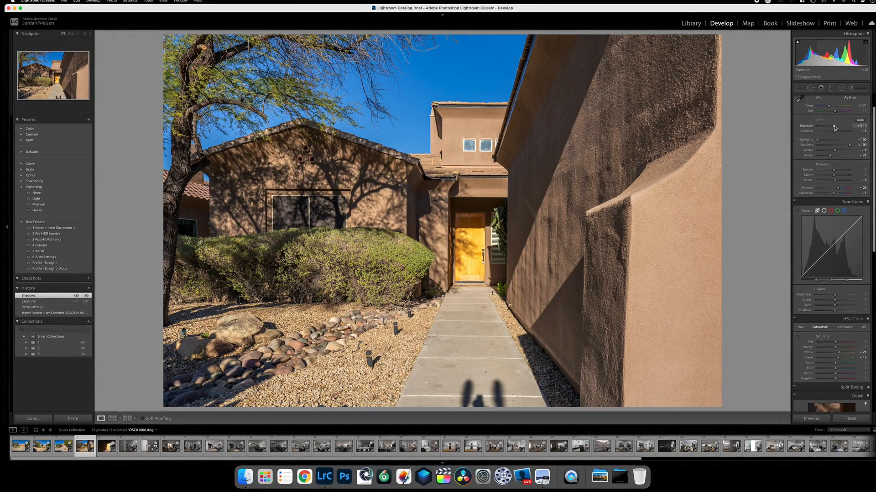
{"action": "left_click_drag", "start_coordinate": [834, 128], "coordinate": [835, 128]}
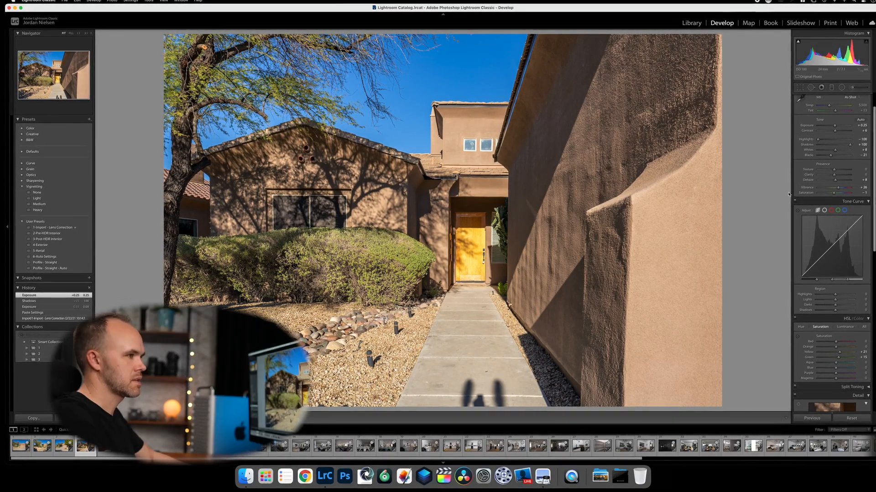
Step: Try to clone out the photographer's shadow on the walkway with Spot Removal, and undo it
{"action": "left_click", "coordinate": [811, 87]}
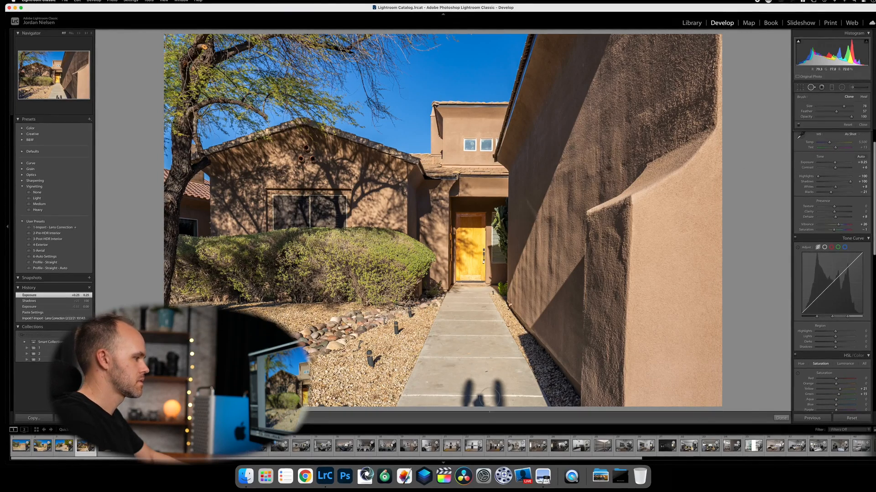
{"action": "left_click_drag", "start_coordinate": [489, 404], "coordinate": [459, 388]}
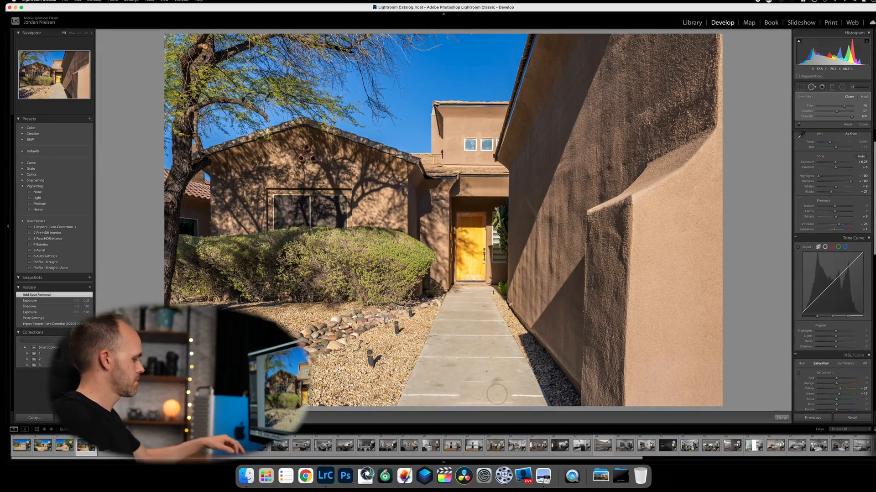
{"action": "key", "text": "super+z"}
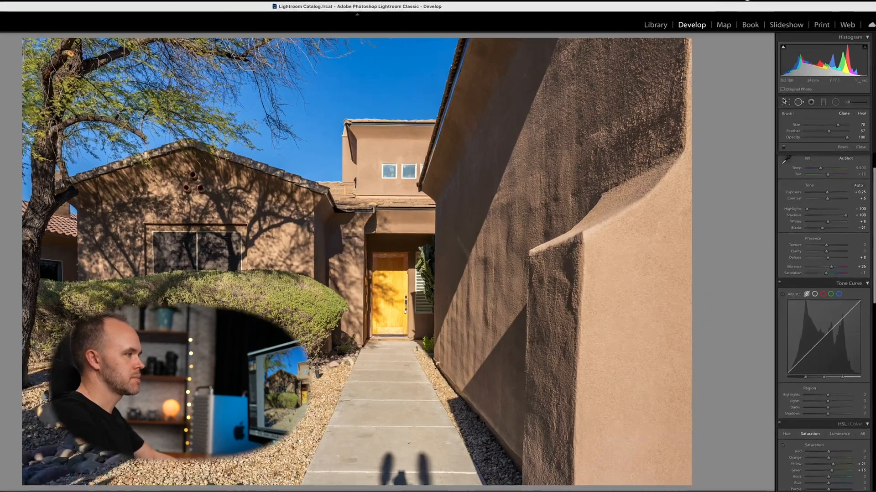
Step: Crop the front walkway photo at its lower edge, keeping the original aspect ratio, to cut out the photographer's shadow
{"action": "key", "text": "r"}
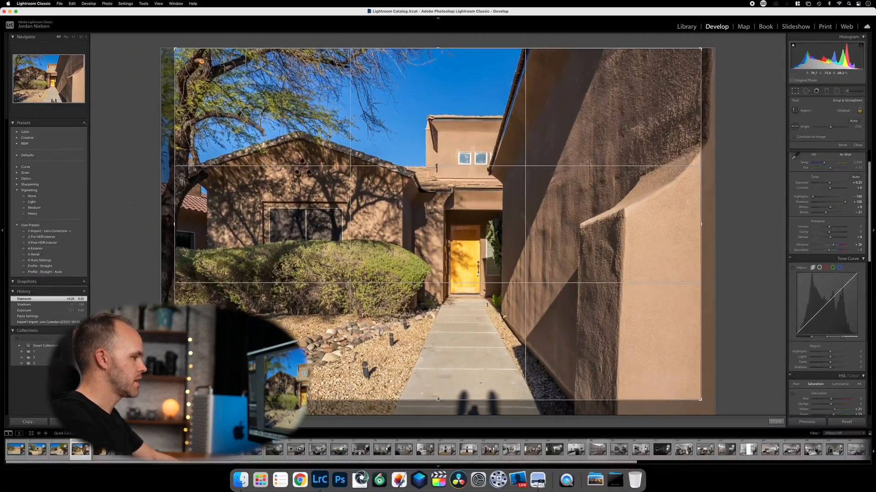
{"action": "left_click_drag", "start_coordinate": [438, 399], "coordinate": [437, 393]}
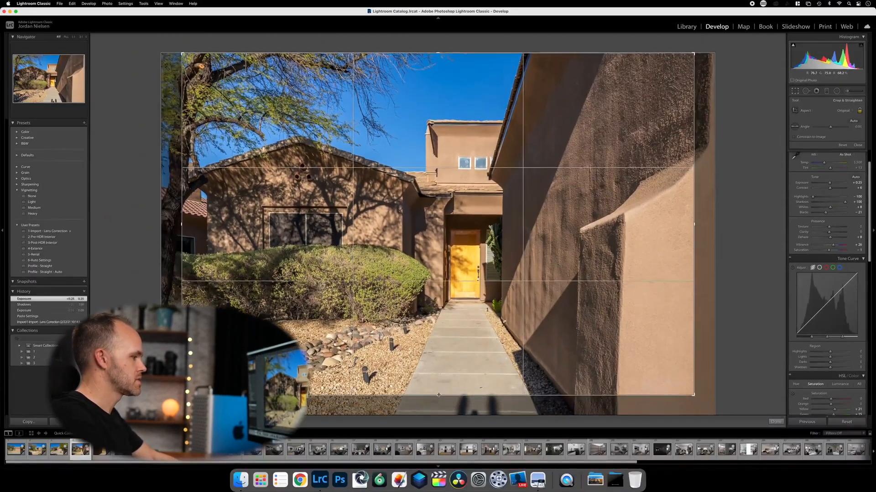
{"action": "left_click", "coordinate": [775, 420]}
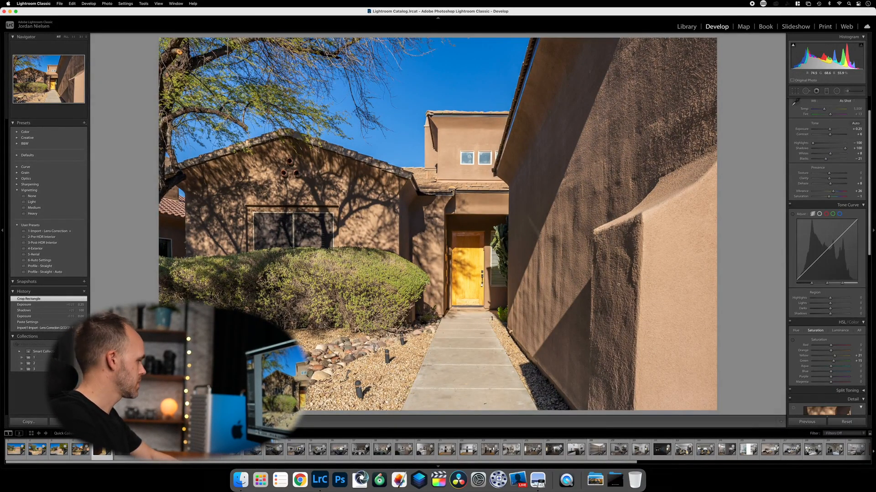
Step: Paste the copied settings onto the front door photo, raise its exposure to +1.30 and cool its temperature to 4,971
{"action": "left_click", "coordinate": [102, 449]}
{"action": "left_click", "coordinate": [59, 424]}
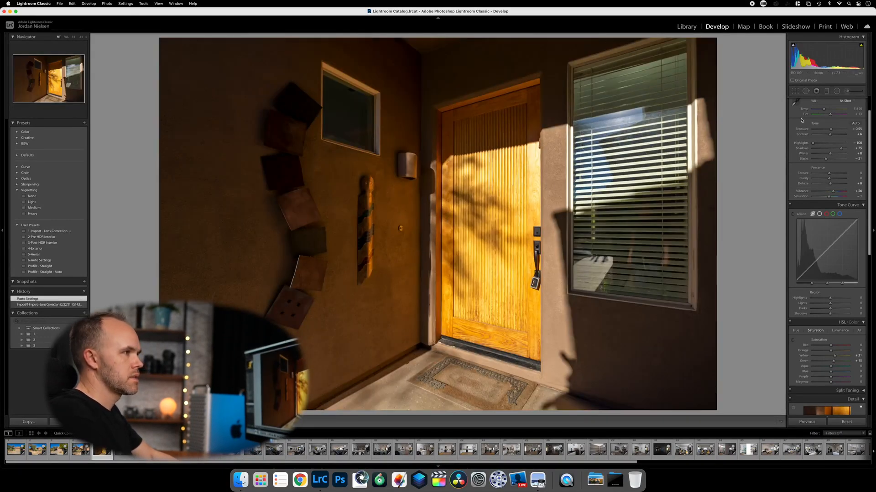
{"action": "left_click_drag", "start_coordinate": [831, 130], "coordinate": [833, 129]}
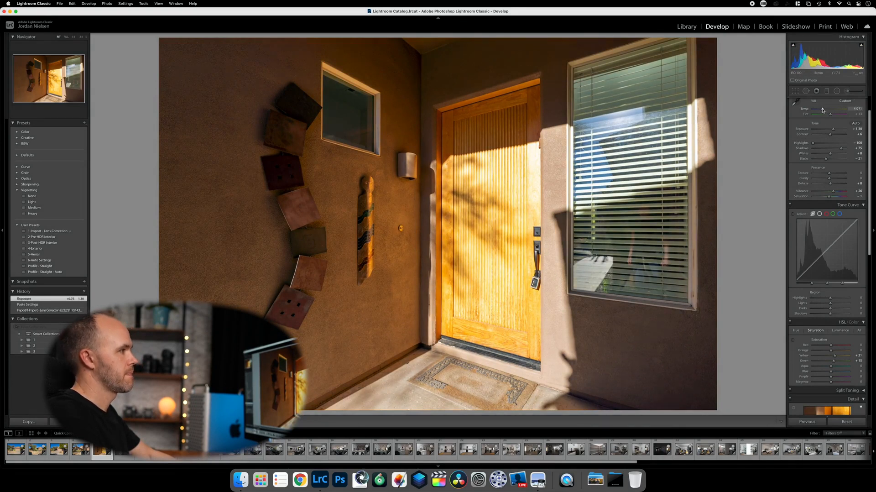
{"action": "left_click_drag", "start_coordinate": [823, 110], "coordinate": [822, 110]}
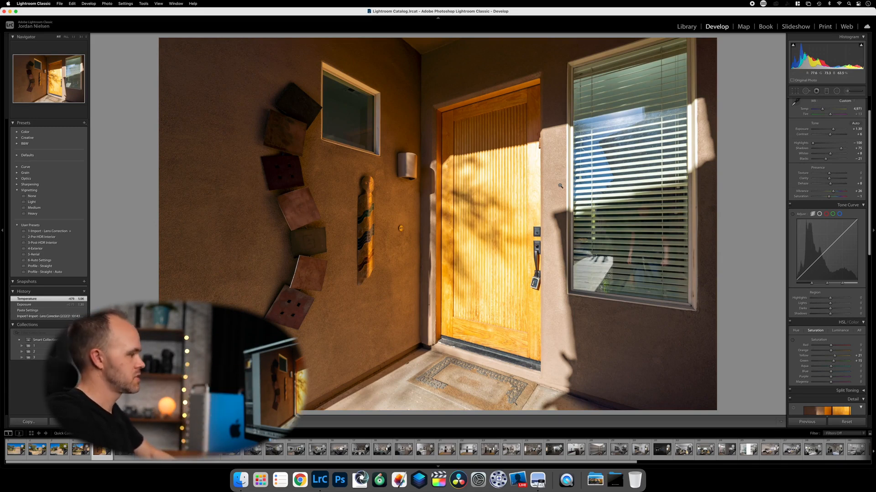
Step: Apply auto tone to the first living room photo, lower its highlights to -100 and set its exposure to -0.30
{"action": "key", "text": "Right"}
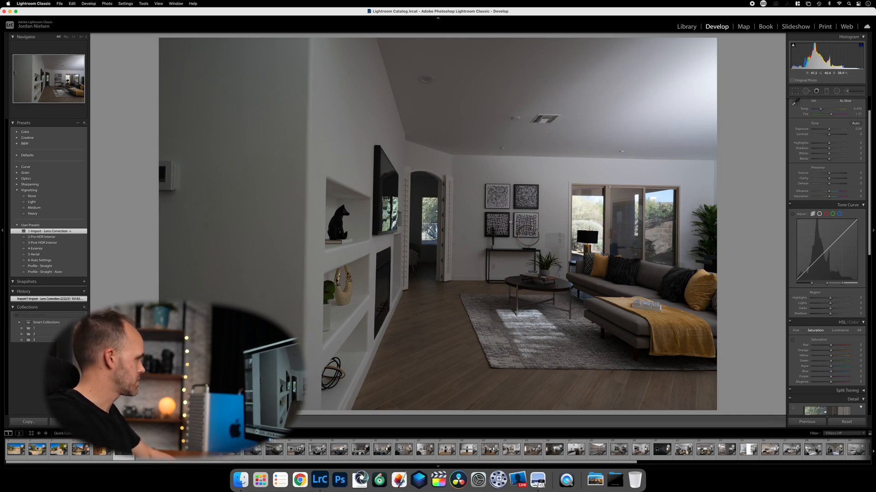
{"action": "key", "text": "Right"}
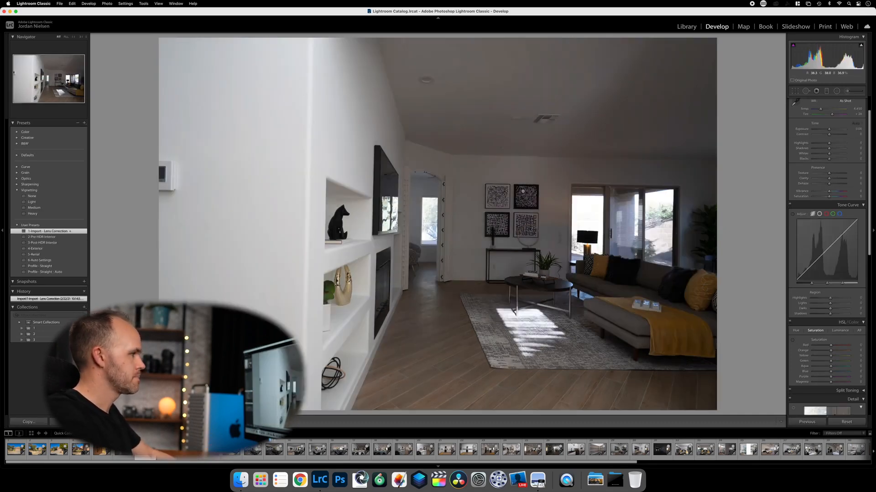
{"action": "key", "text": "Left"}
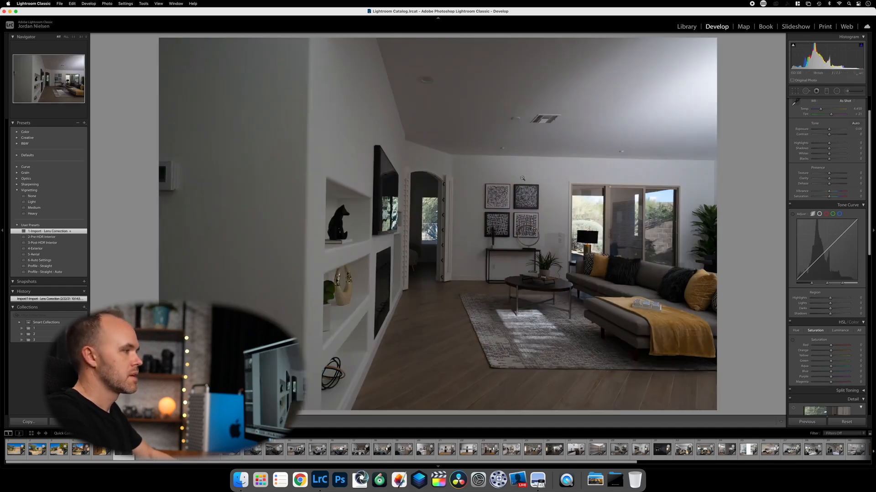
{"action": "key", "text": "Left"}
{"action": "key", "text": "Right"}
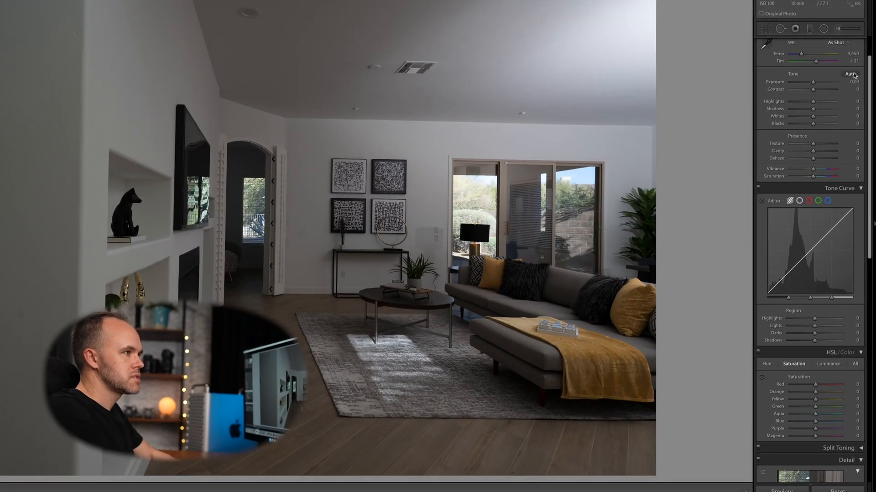
{"action": "left_click", "coordinate": [851, 127]}
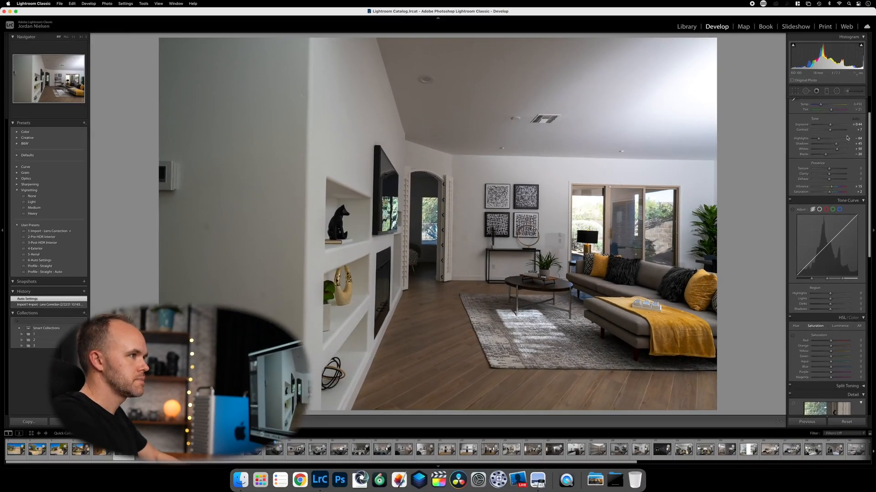
{"action": "left_click_drag", "start_coordinate": [829, 125], "coordinate": [832, 126]}
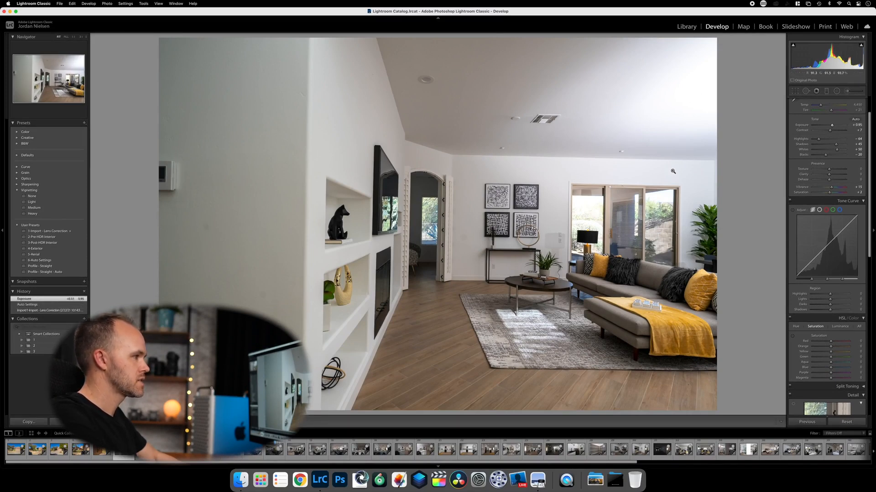
{"action": "left_click_drag", "start_coordinate": [819, 140], "coordinate": [828, 125]}
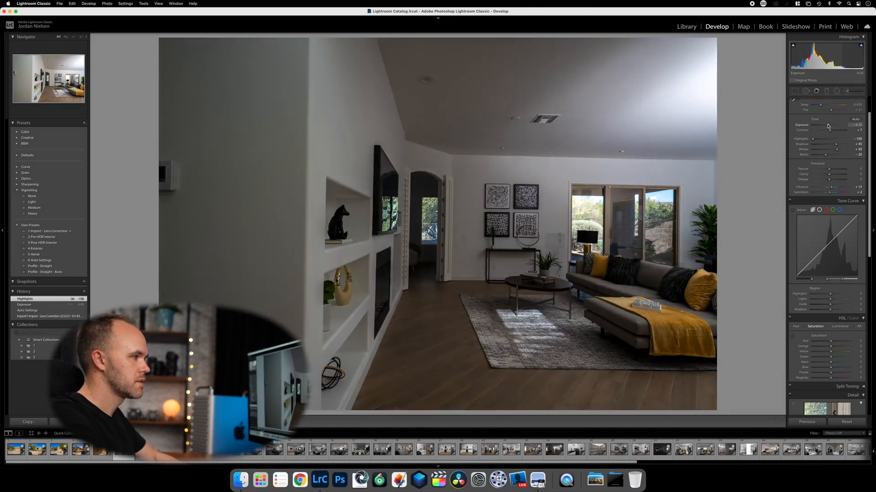
{"action": "key", "text": "Left"}
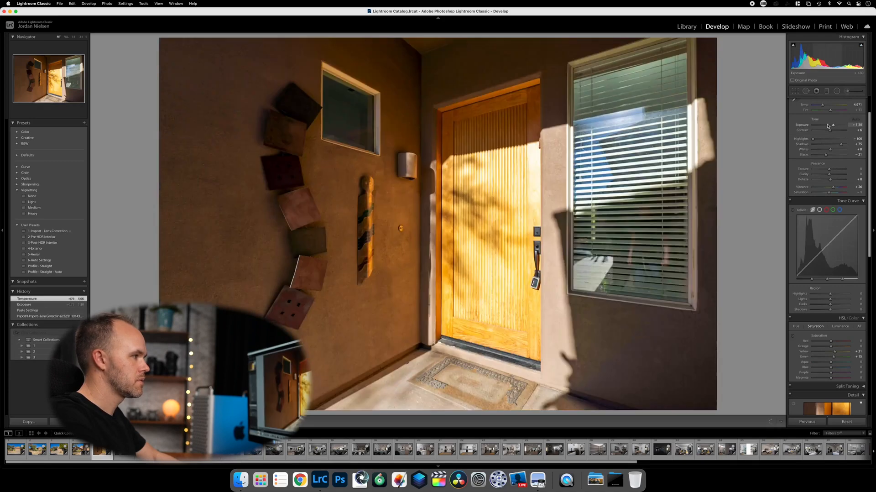
{"action": "key", "text": "Right"}
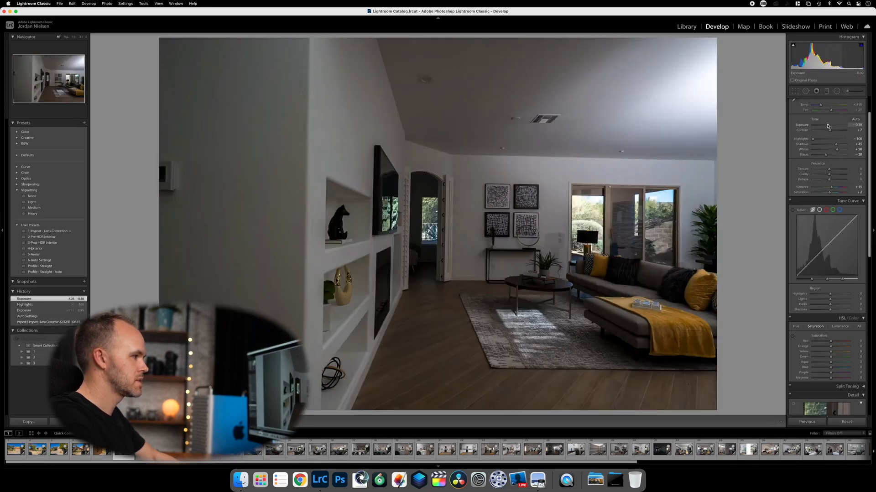
Step: Apply the "Profile - Straight - Auto" preset to the second living room photo and raise its exposure to +1.05
{"action": "key", "text": "Right"}
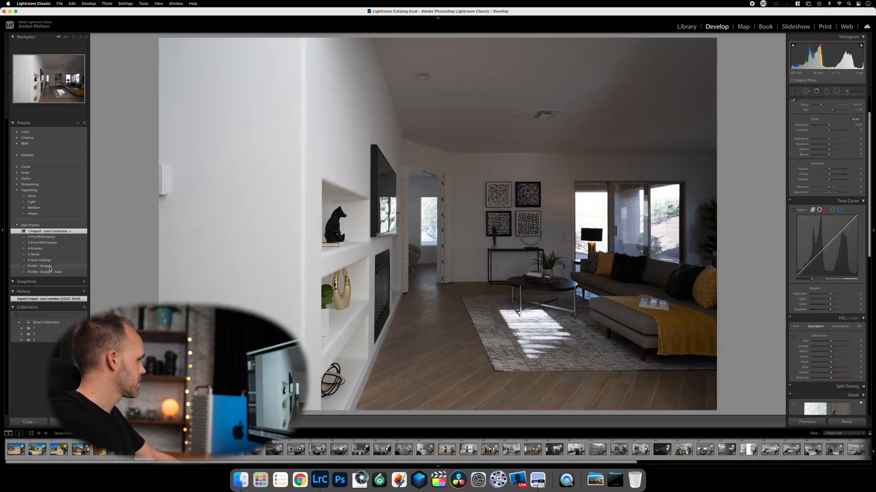
{"action": "left_click", "coordinate": [51, 272]}
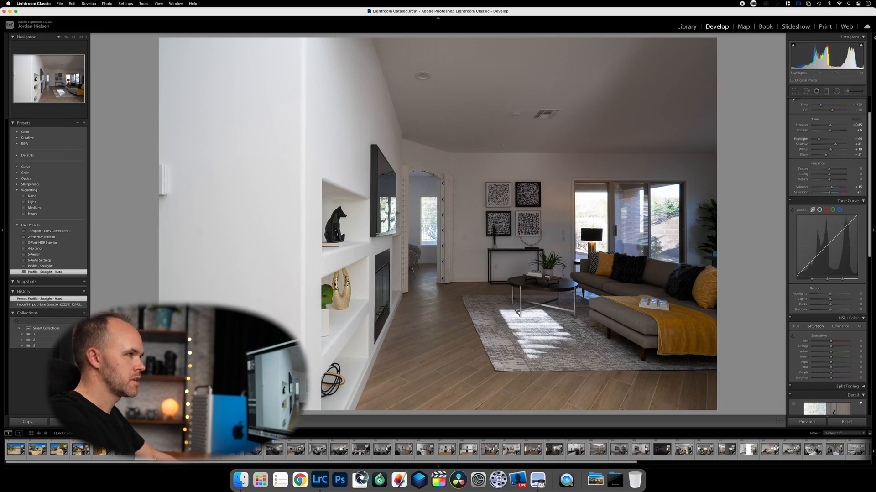
{"action": "left_click_drag", "start_coordinate": [830, 124], "coordinate": [832, 126]}
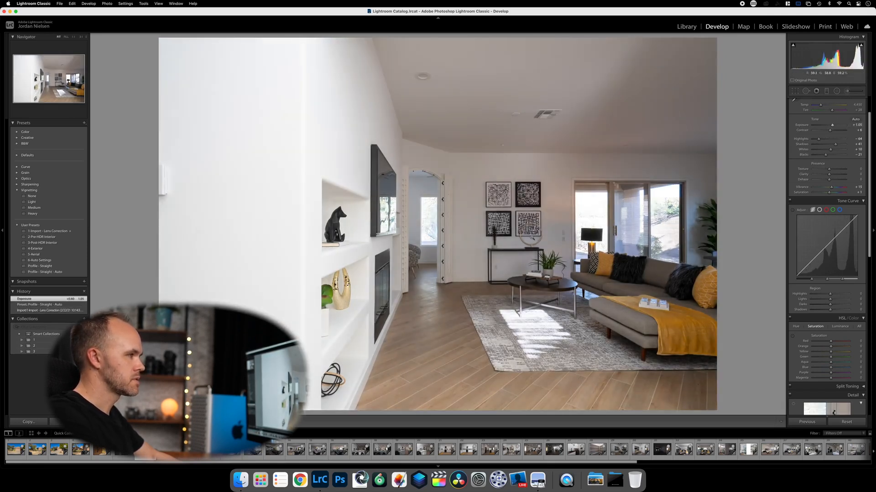
Step: Switch between the two living room photos to compare their brightness and window detail
{"action": "key", "text": "Right"}
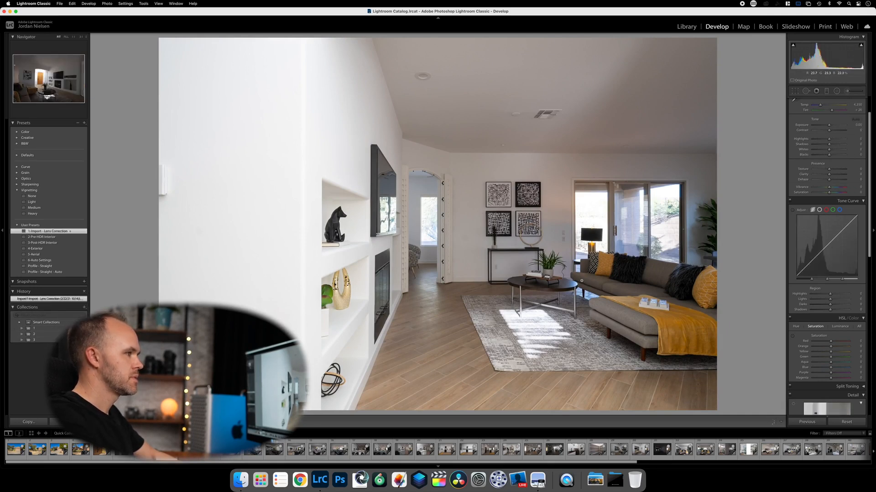
{"action": "key", "text": "Left"}
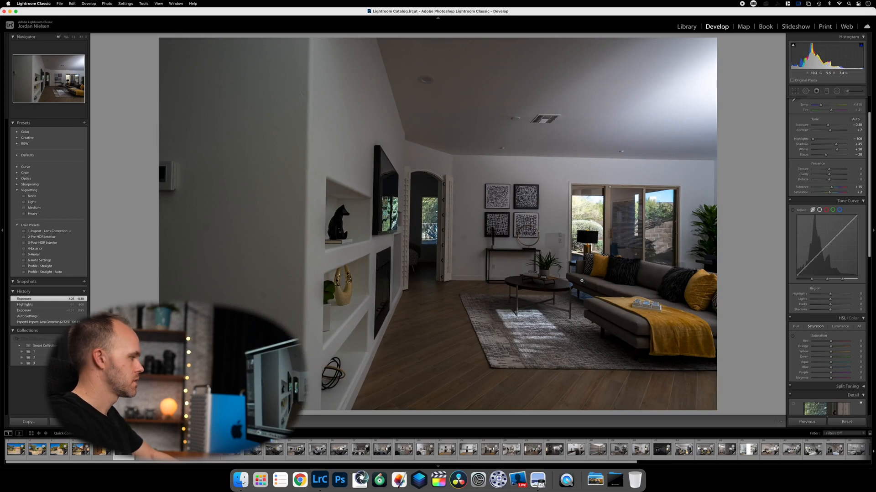
{"action": "key", "text": "backslash"}
{"action": "key", "text": "backslash"}
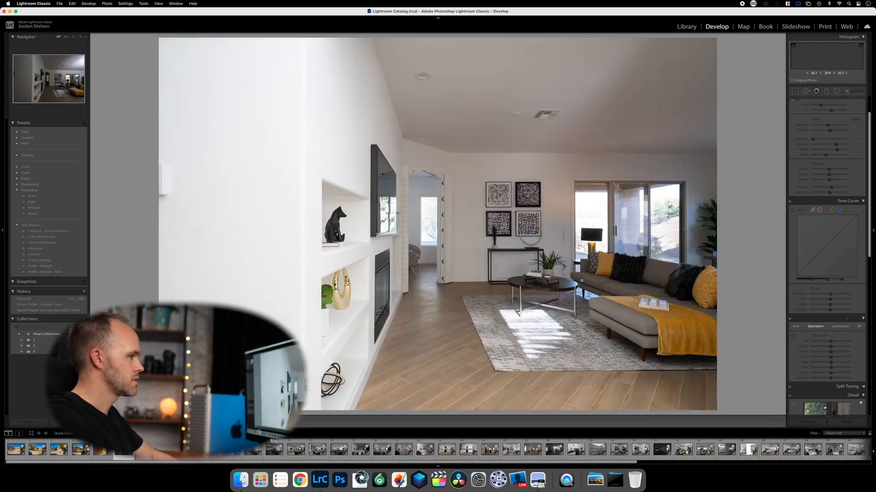
{"action": "key", "text": "Left"}
{"action": "key", "text": "Left"}
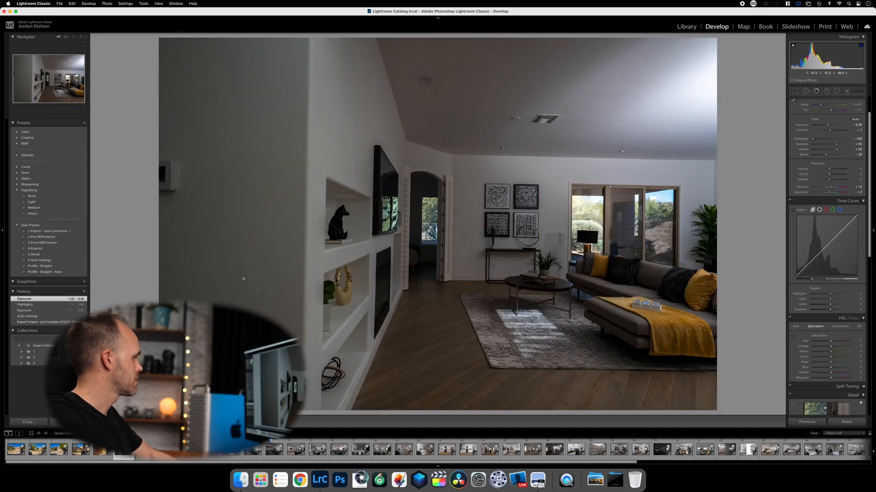
Step: Try the Auto Upright correction on the first living room photo, and turn Upright off again
{"action": "scroll", "coordinate": [803, 310], "scroll_direction": "down", "scroll_amount": 10}
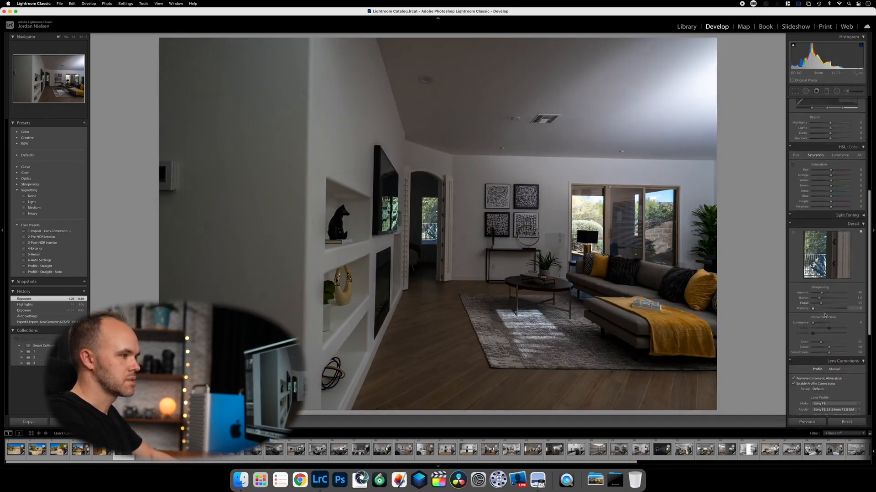
{"action": "scroll", "coordinate": [823, 337], "scroll_direction": "down", "scroll_amount": 3}
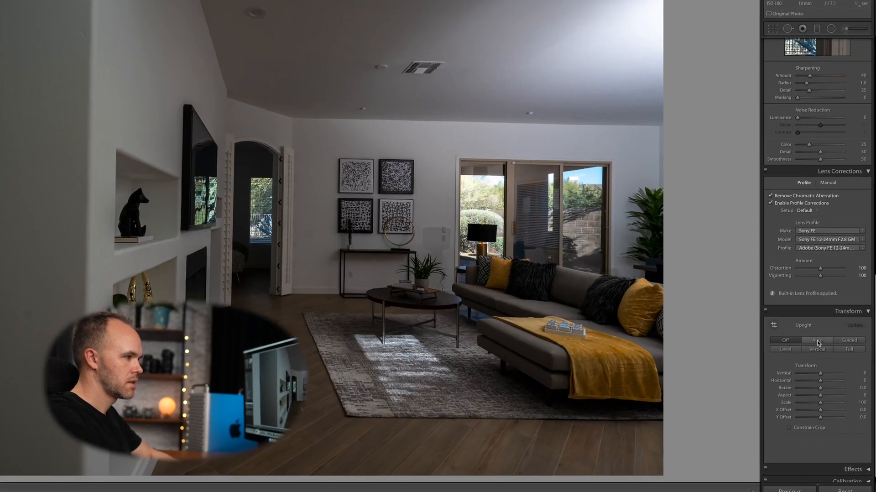
{"action": "left_click", "coordinate": [817, 341]}
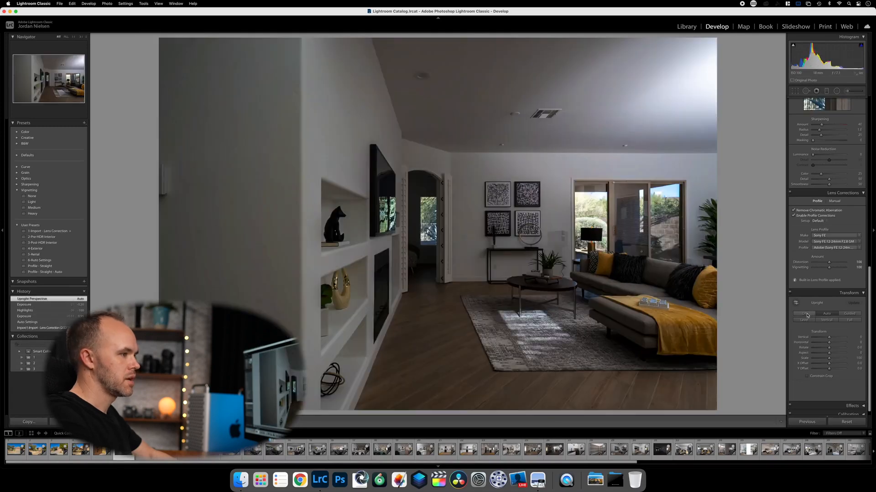
{"action": "left_click", "coordinate": [807, 314]}
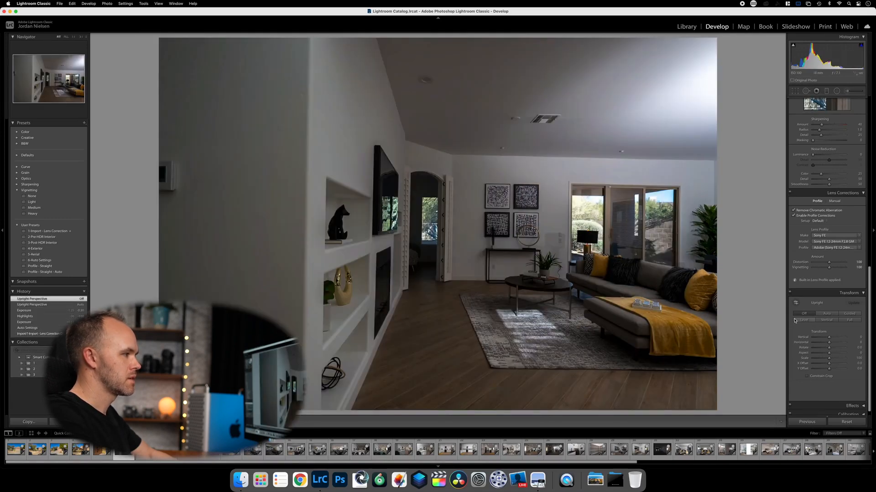
Step: Start spot removal in Clone mode on the front door photo
{"action": "key", "text": "Left"}
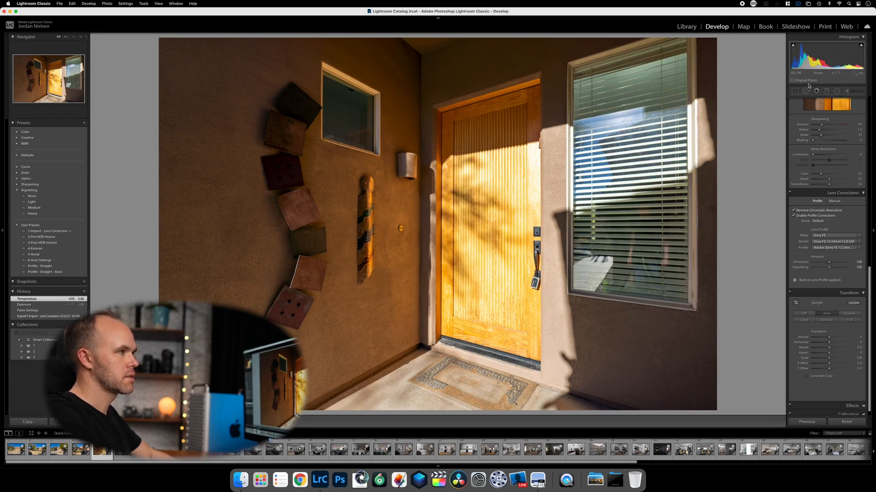
{"action": "left_click", "coordinate": [805, 91]}
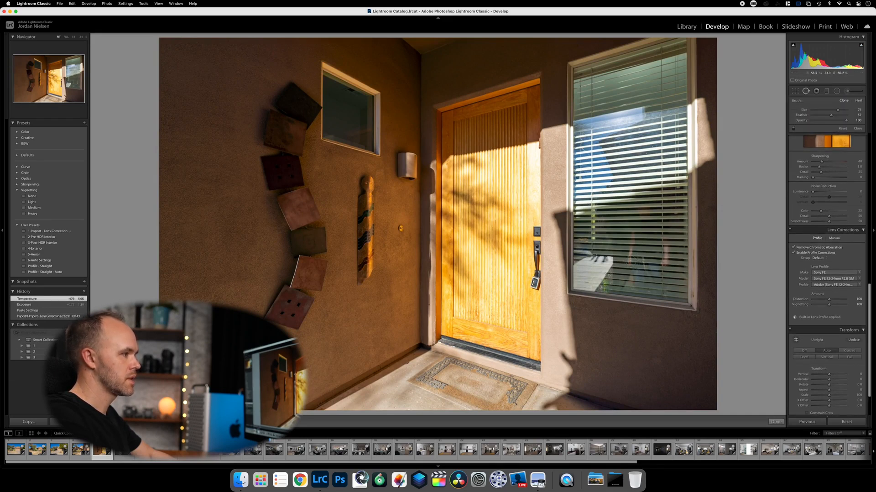
{"action": "left_click_drag", "start_coordinate": [631, 267], "coordinate": [635, 200]}
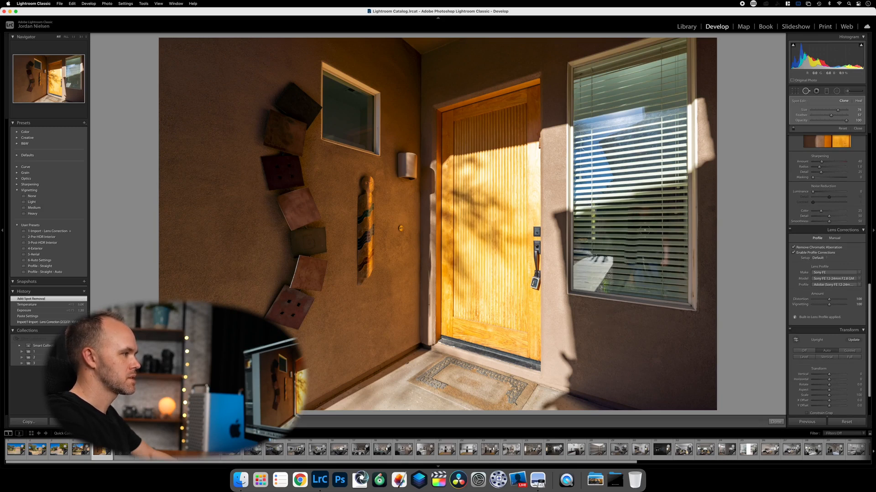
{"action": "left_click_drag", "start_coordinate": [666, 263], "coordinate": [666, 250]}
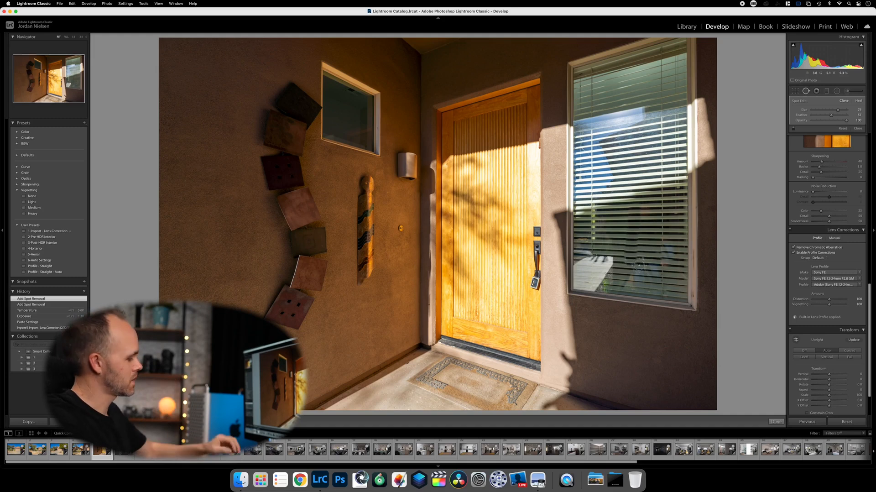
{"action": "key", "text": "super+z"}
{"action": "key", "text": "super+z"}
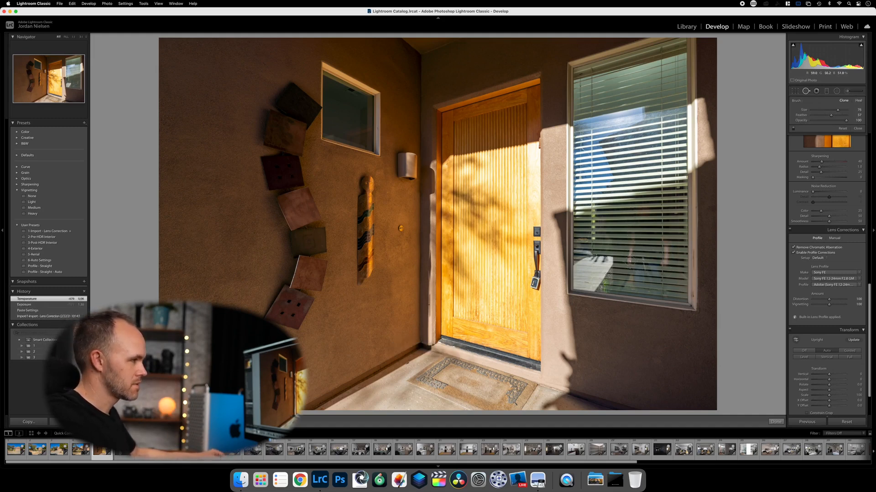
Step: Clone clean blinds over the reflections in the large window beside the front door and finish the spot removal
{"action": "left_click_drag", "start_coordinate": [630, 261], "coordinate": [633, 233]}
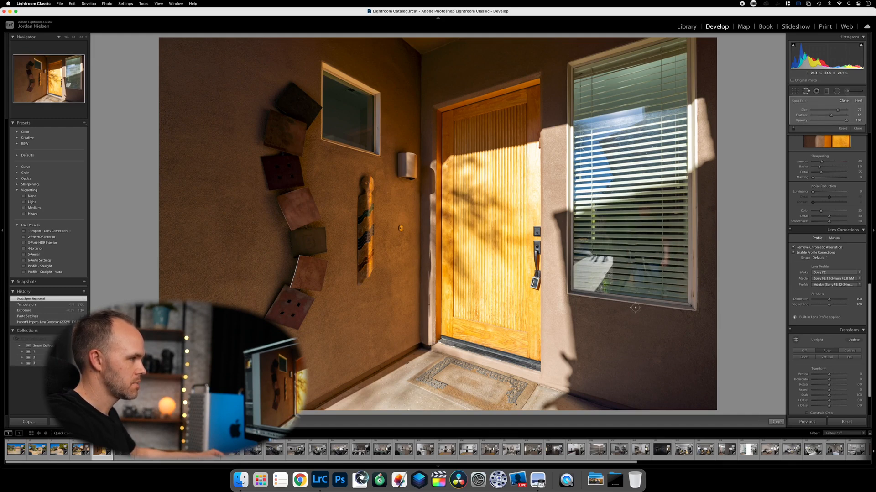
{"action": "left_click_drag", "start_coordinate": [666, 263], "coordinate": [666, 241]}
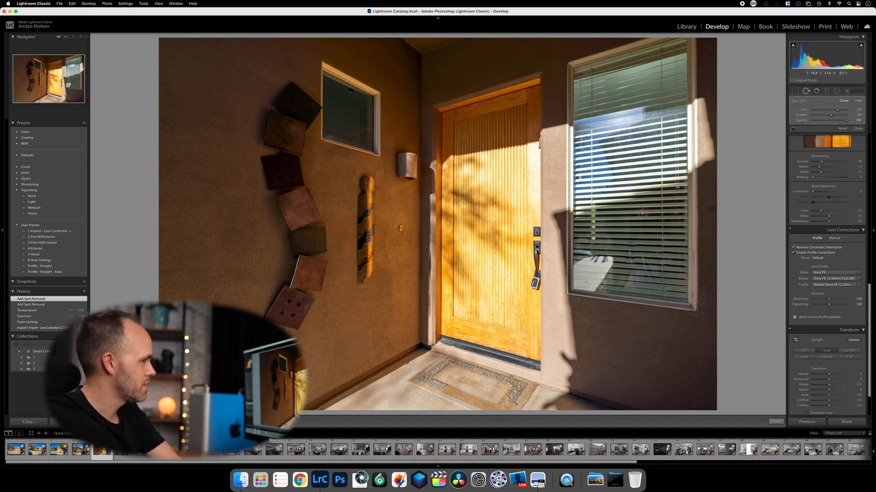
{"action": "left_click", "coordinate": [643, 212]}
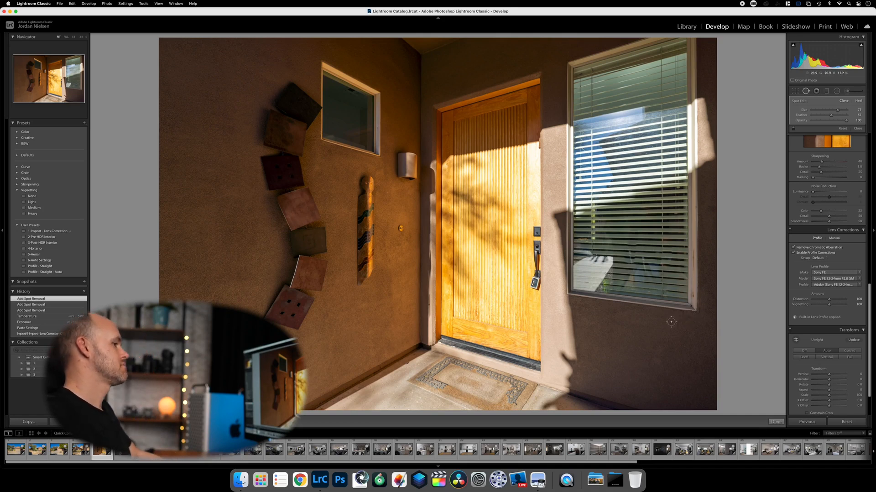
{"action": "left_click", "coordinate": [776, 422]}
Step: Compare the dark and bright living room exposures for window detail and wall brightness
{"action": "key", "text": "Right"}
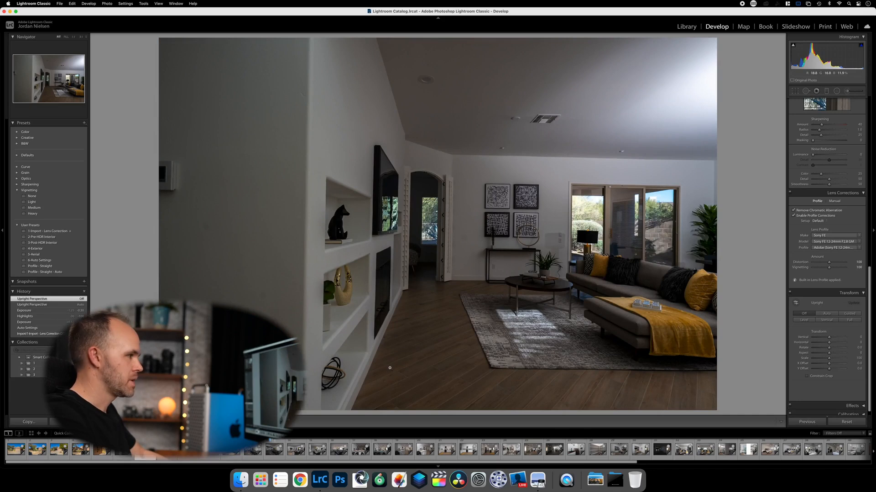
{"action": "key", "text": "Right"}
{"action": "key", "text": "Left"}
{"action": "key", "text": "Right"}
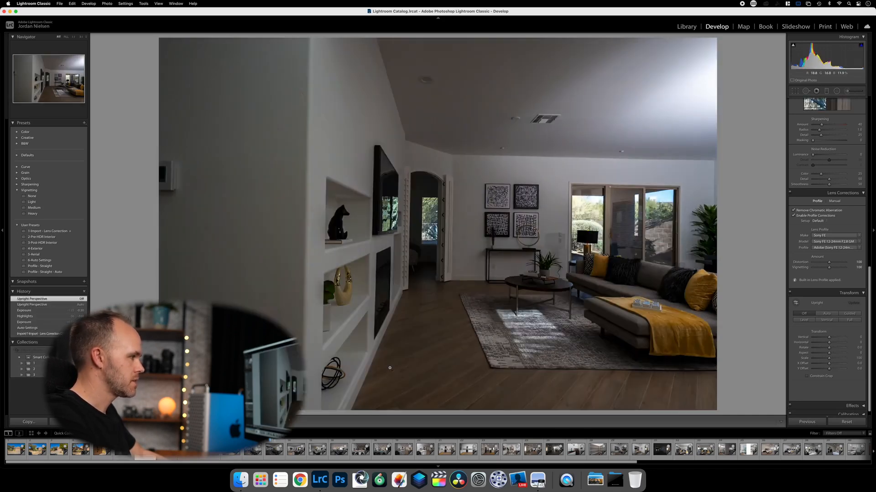
{"action": "key", "text": "Right"}
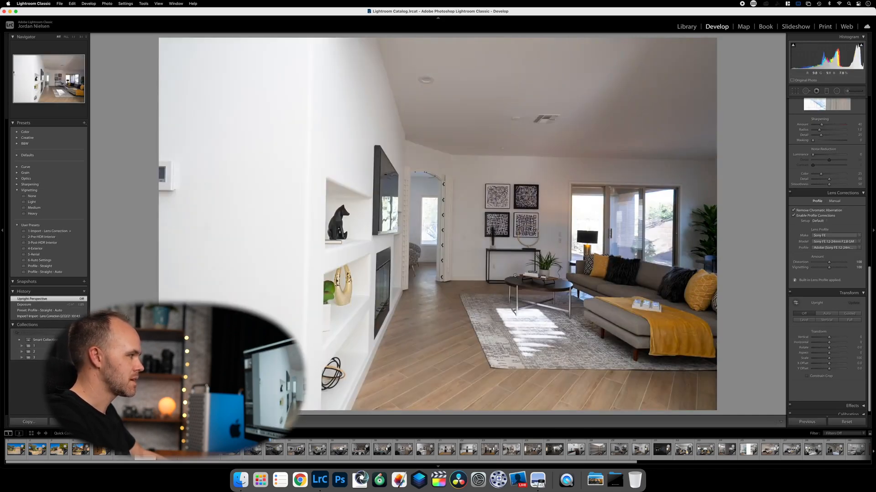
{"action": "key", "text": "Left"}
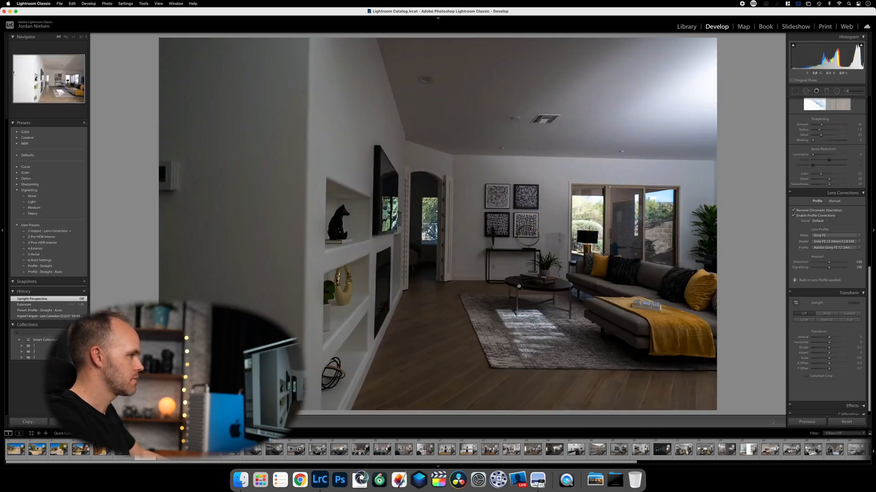
{"action": "key", "text": "Right"}
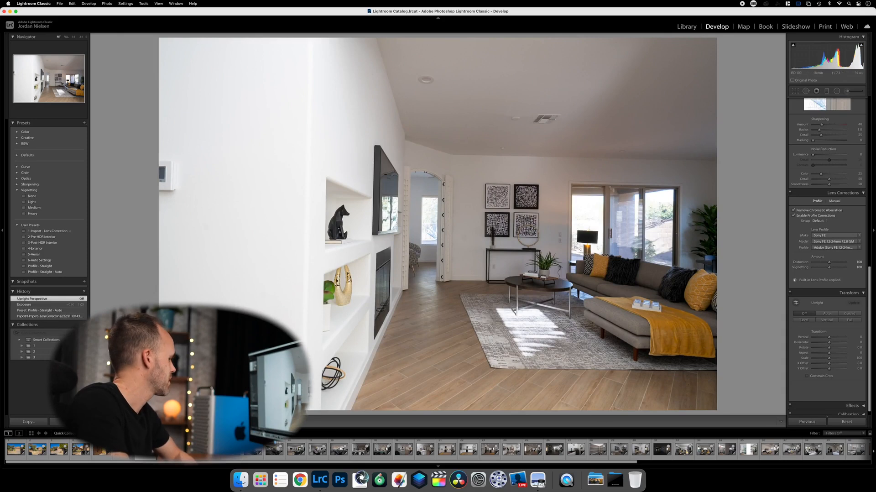
{"action": "key", "text": "Left"}
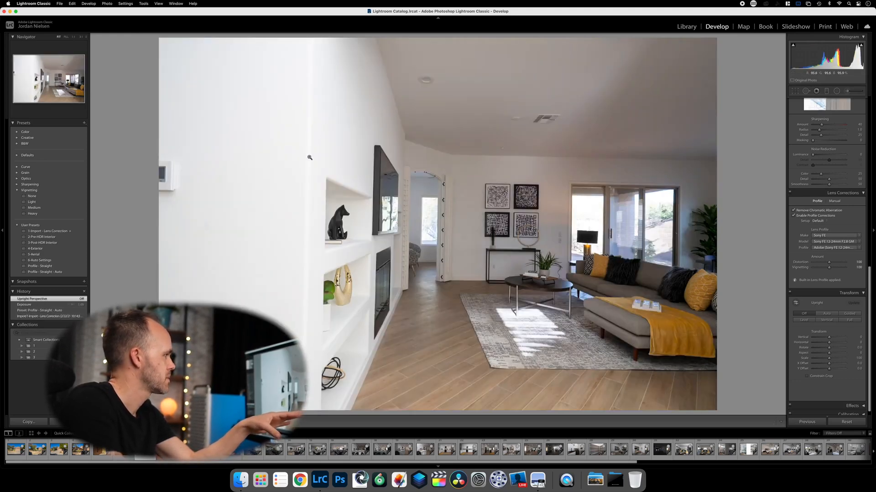
Step: Lower the bright living room photo's highlights to -100
{"action": "scroll", "coordinate": [813, 150], "scroll_direction": "up", "scroll_amount": 10}
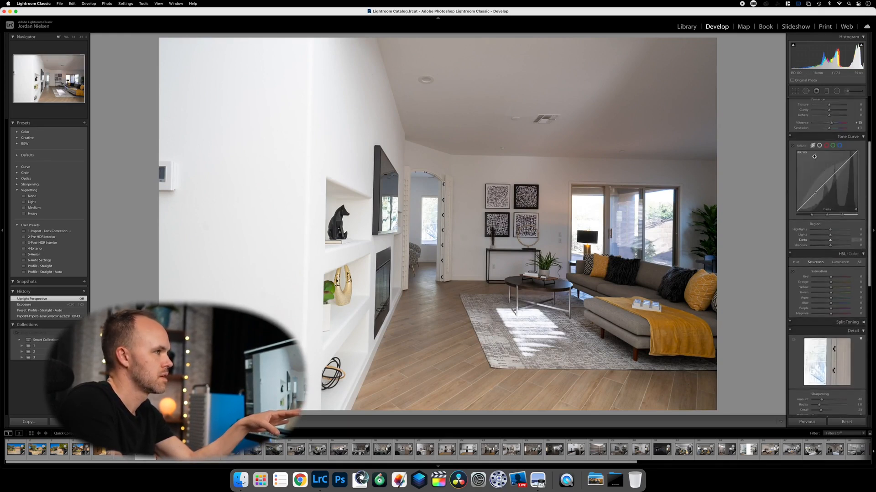
{"action": "scroll", "coordinate": [813, 150], "scroll_direction": "up", "scroll_amount": 3}
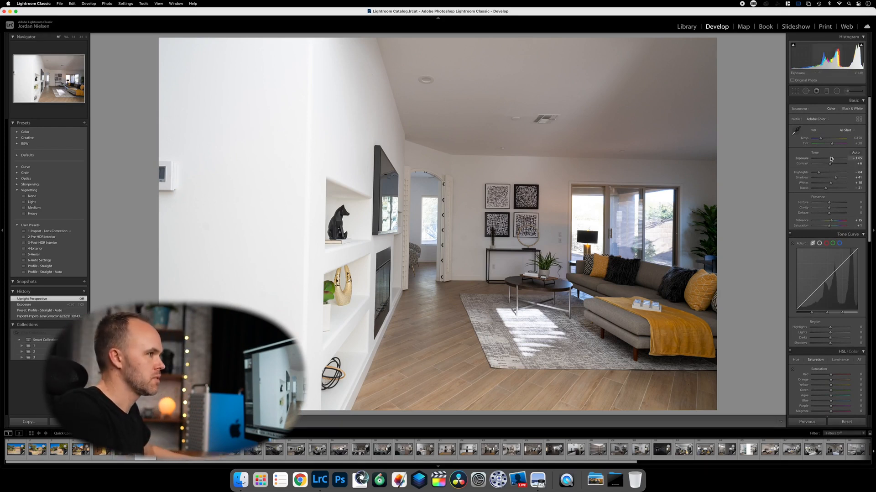
{"action": "left_click_drag", "start_coordinate": [824, 171], "coordinate": [787, 177]}
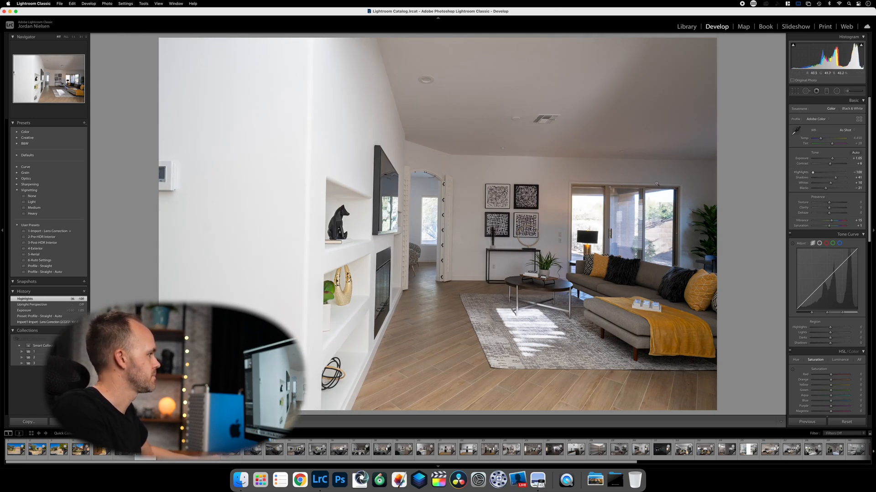
Step: Check the bright living room photo's reduced highlights against the darker exposure
{"action": "key", "text": "Right"}
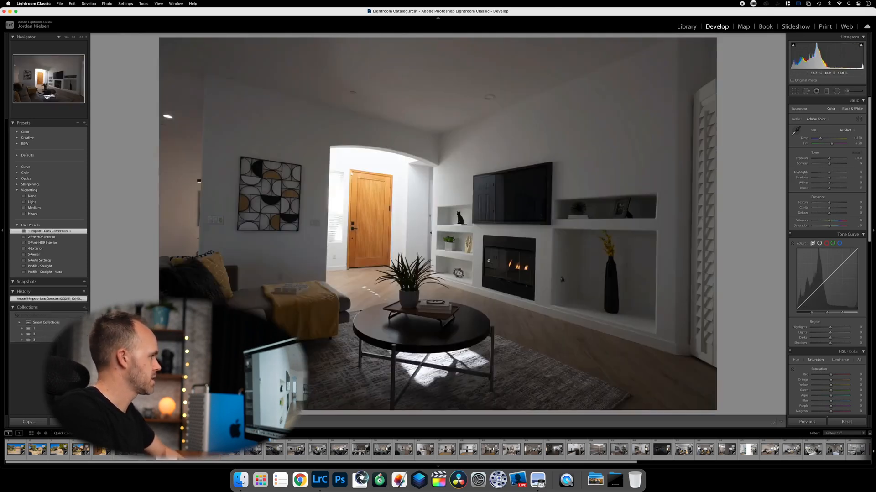
{"action": "key", "text": "Left"}
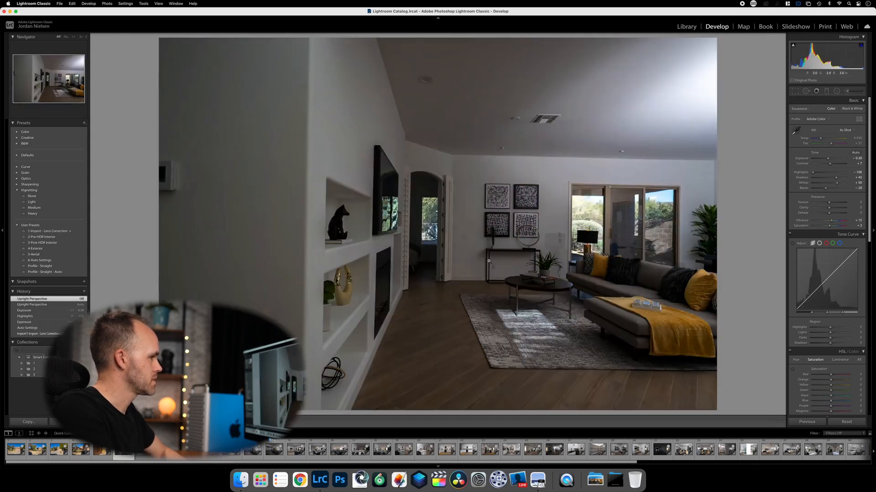
{"action": "key", "text": "Right"}
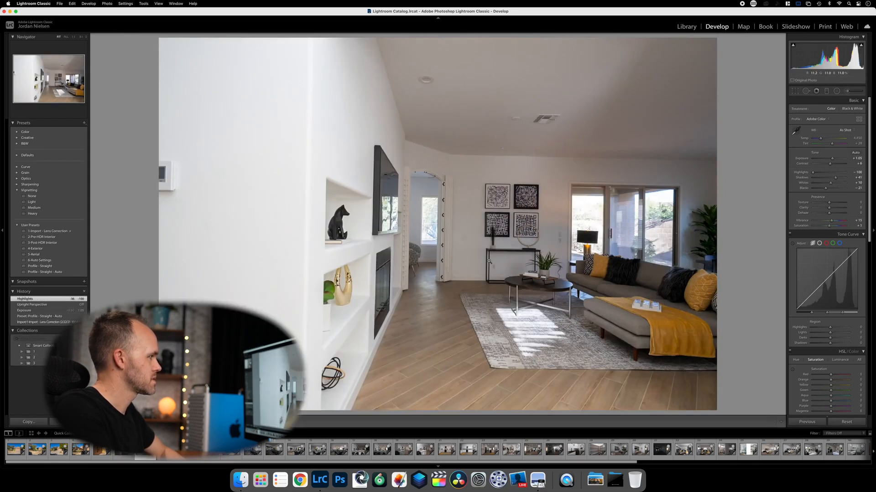
{"action": "key", "text": "Left"}
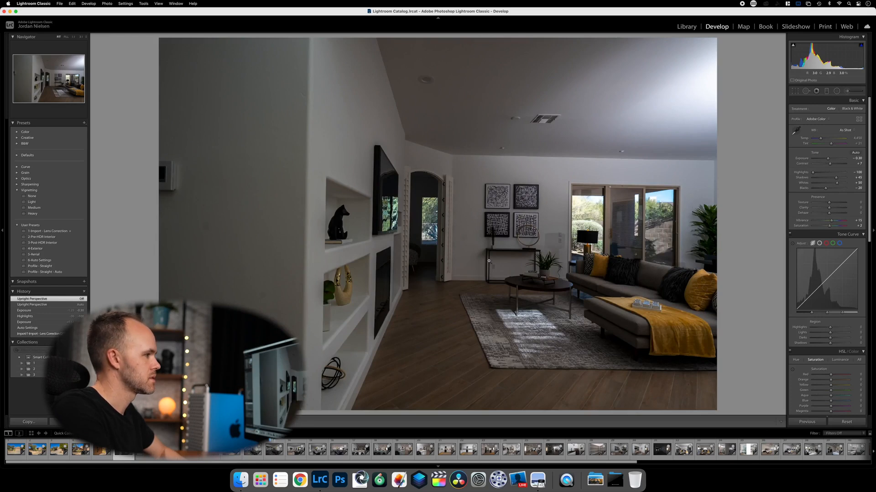
{"action": "key", "text": "Right"}
{"action": "key", "text": "Left"}
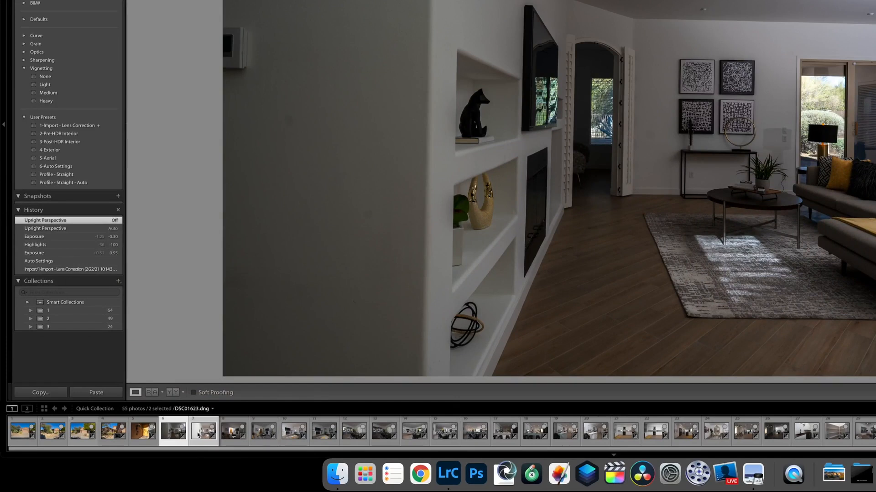
Step: Open the dark and bright living room photos together as layers in Photoshop
{"action": "right_click", "coordinate": [142, 450]}
{"action": "mouse_move", "coordinate": [160, 355]}
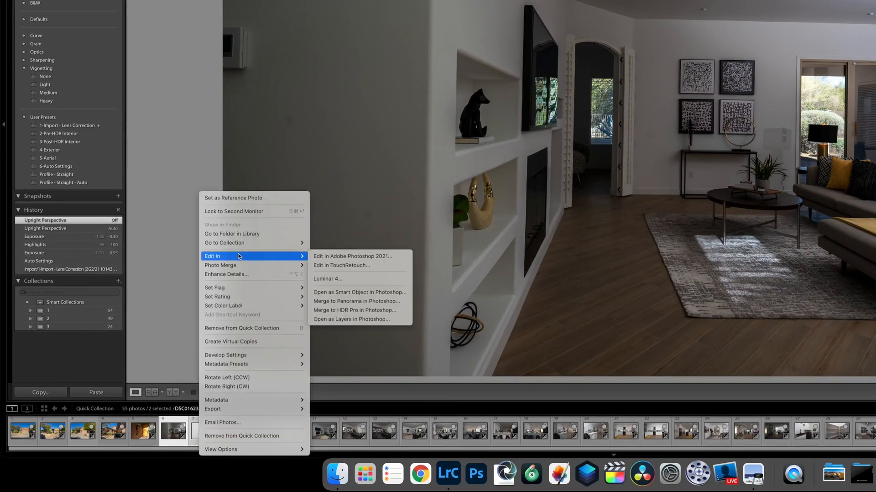
{"action": "left_click", "coordinate": [351, 318]}
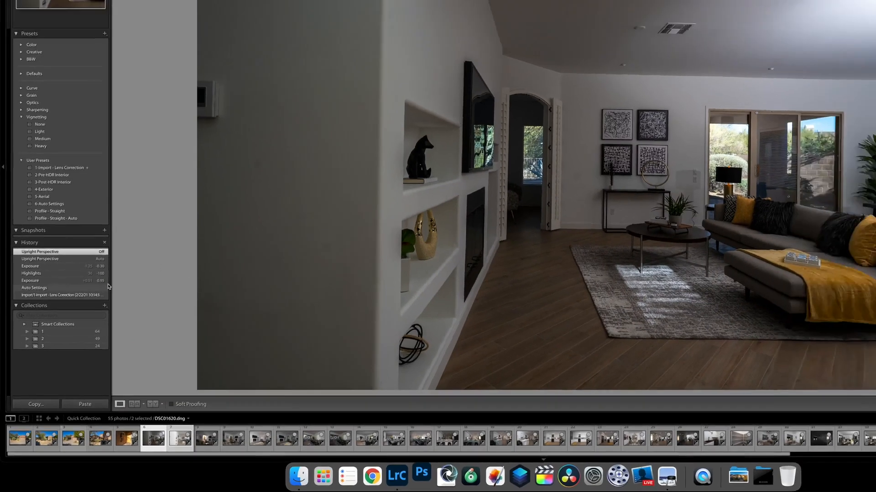
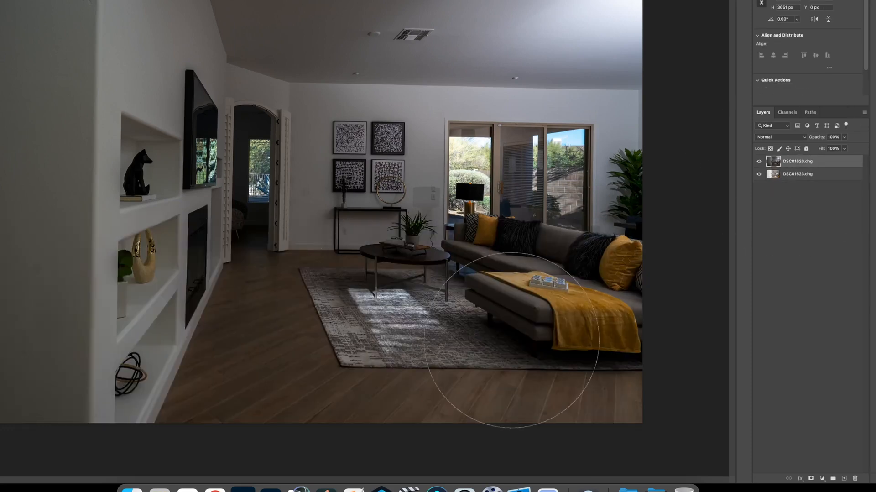
Step: Place the bright DSC01623.dng layer above DSC01620.dng and give it an inverted, fully black layer mask
{"action": "left_click_drag", "start_coordinate": [774, 181], "coordinate": [775, 167]}
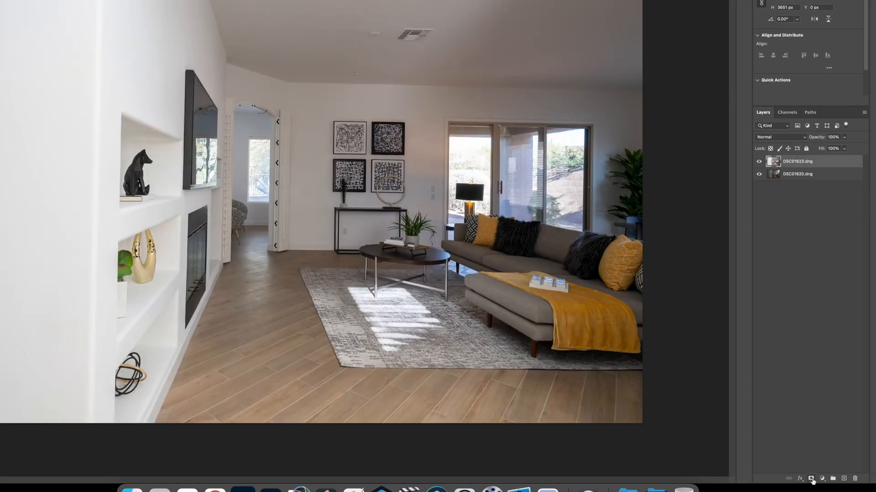
{"action": "left_click", "coordinate": [811, 477]}
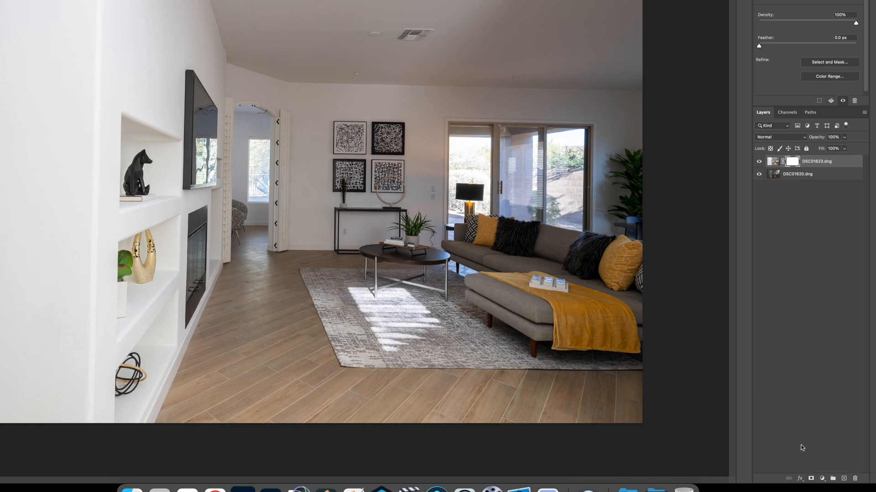
{"action": "key", "text": "super+i"}
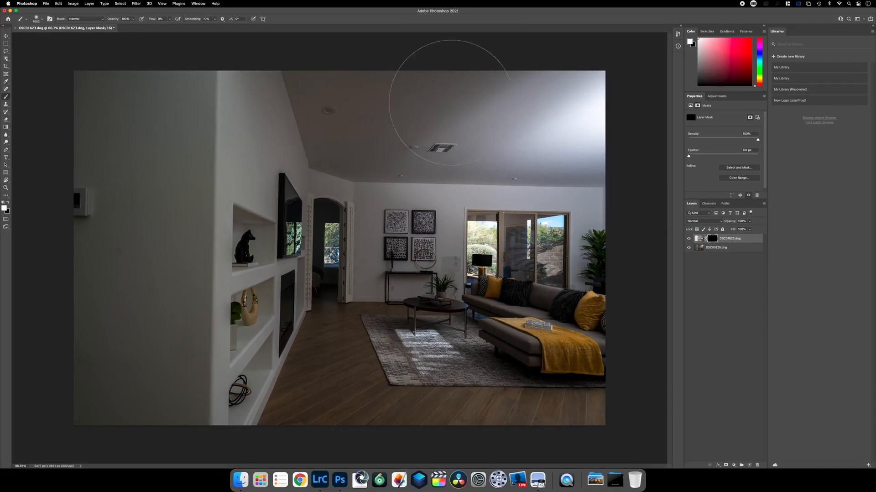
Step: Paint white on the layer mask with a large soft brush at 9% flow over the ceiling, walls and floor, avoiding the patio door view
{"action": "mouse_move", "coordinate": [450, 91]}
{"action": "left_mouse_down"}
{"action": "mouse_move", "coordinate": [110, 113]}
{"action": "mouse_move", "coordinate": [223, 125]}
{"action": "mouse_move", "coordinate": [213, 319]}
{"action": "mouse_move", "coordinate": [137, 274]}
{"action": "mouse_move", "coordinate": [132, 356]}
{"action": "mouse_move", "coordinate": [173, 388]}
{"action": "left_mouse_up"}
{"action": "mouse_move", "coordinate": [274, 338]}
{"action": "left_mouse_down"}
{"action": "mouse_move", "coordinate": [319, 255]}
{"action": "mouse_move", "coordinate": [274, 319]}
{"action": "mouse_move", "coordinate": [317, 271]}
{"action": "mouse_move", "coordinate": [331, 228]}
{"action": "mouse_move", "coordinate": [382, 291]}
{"action": "mouse_move", "coordinate": [393, 361]}
{"action": "mouse_move", "coordinate": [419, 337]}
{"action": "mouse_move", "coordinate": [410, 301]}
{"action": "mouse_move", "coordinate": [442, 365]}
{"action": "mouse_move", "coordinate": [497, 351]}
{"action": "mouse_move", "coordinate": [538, 402]}
{"action": "mouse_move", "coordinate": [589, 356]}
{"action": "left_mouse_up"}
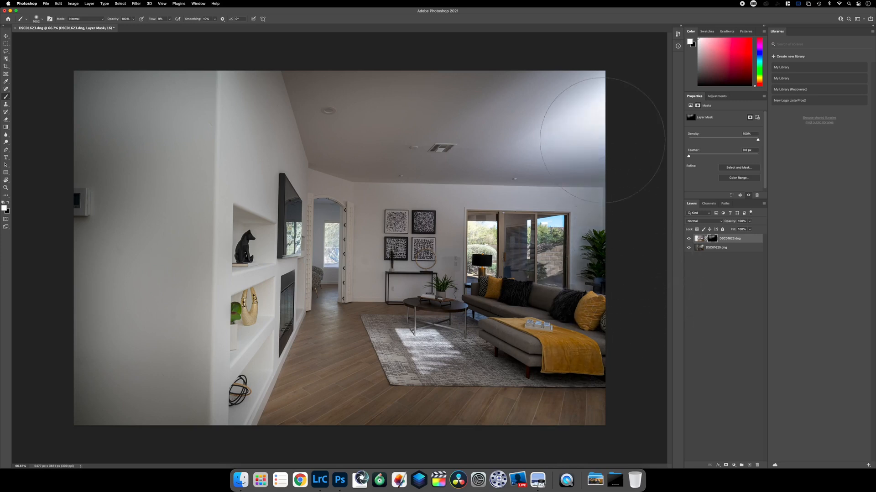
{"action": "mouse_move", "coordinate": [565, 114]}
{"action": "left_mouse_down"}
{"action": "mouse_move", "coordinate": [616, 126]}
{"action": "mouse_move", "coordinate": [567, 128]}
{"action": "left_mouse_up"}
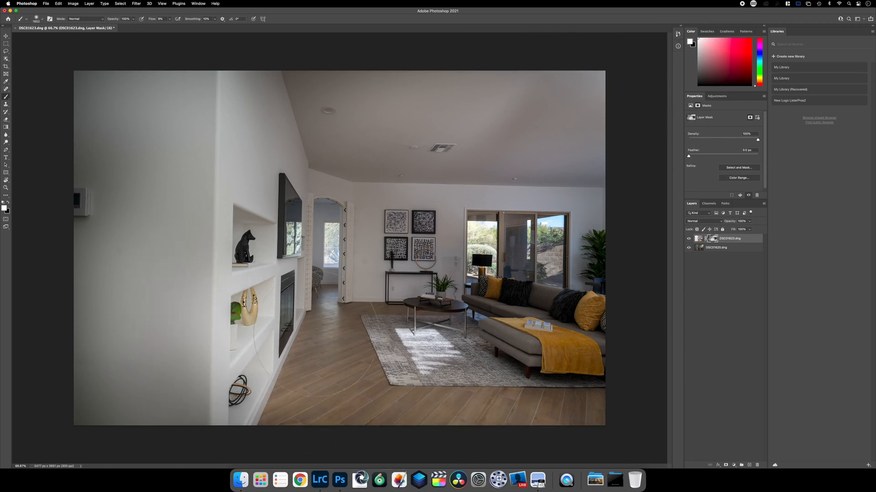
{"action": "mouse_move", "coordinate": [124, 385]}
{"action": "left_mouse_down"}
{"action": "mouse_move", "coordinate": [89, 416]}
{"action": "mouse_move", "coordinate": [216, 424]}
{"action": "mouse_move", "coordinate": [206, 423]}
{"action": "left_mouse_up"}
{"action": "mouse_move", "coordinate": [46, 135]}
{"action": "left_mouse_down"}
{"action": "mouse_move", "coordinate": [82, 177]}
{"action": "mouse_move", "coordinate": [142, 99]}
{"action": "left_mouse_up"}
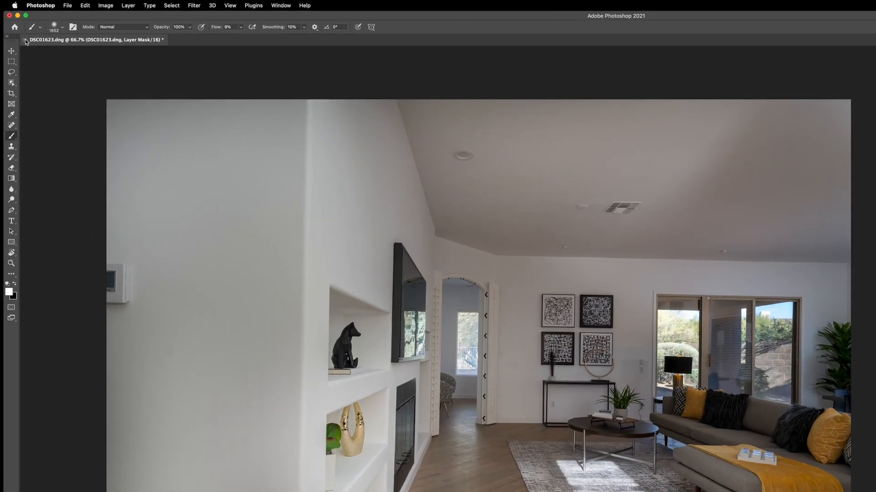
Step: Close the blended living room document, saving its changes, and switch back to Lightroom Classic
{"action": "left_click", "coordinate": [25, 41]}
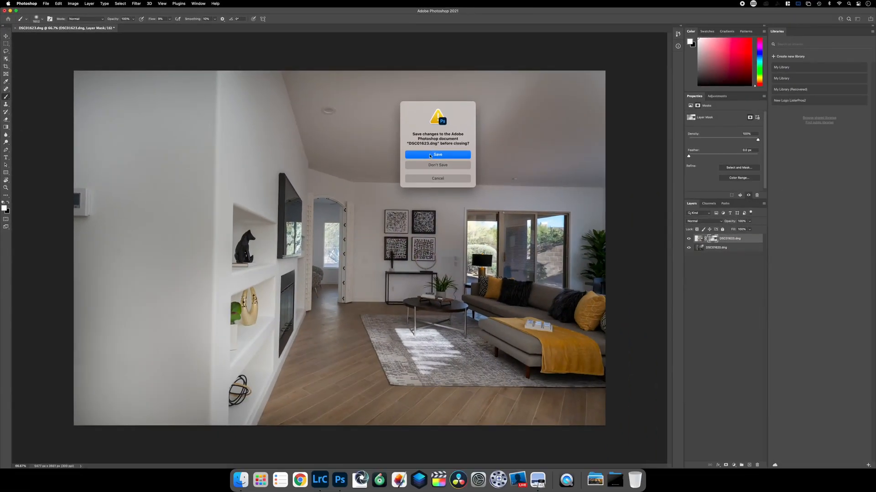
{"action": "left_click", "coordinate": [616, 214]}
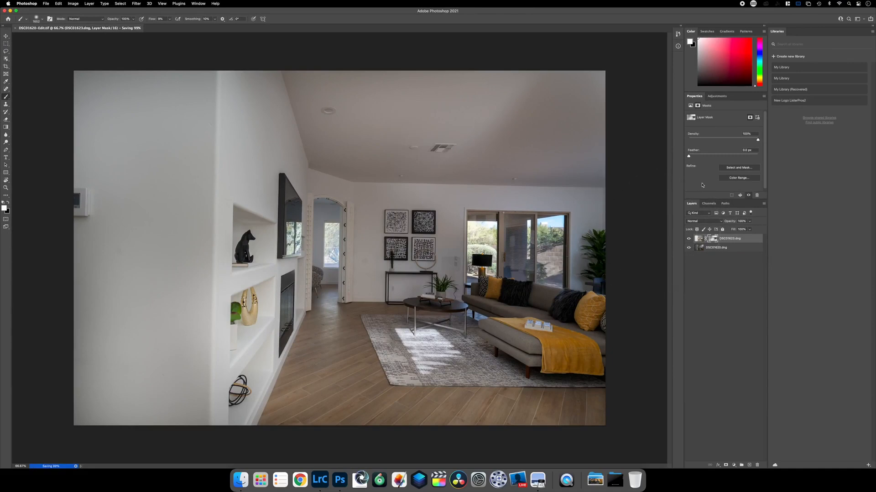
{"action": "left_click", "coordinate": [320, 479]}
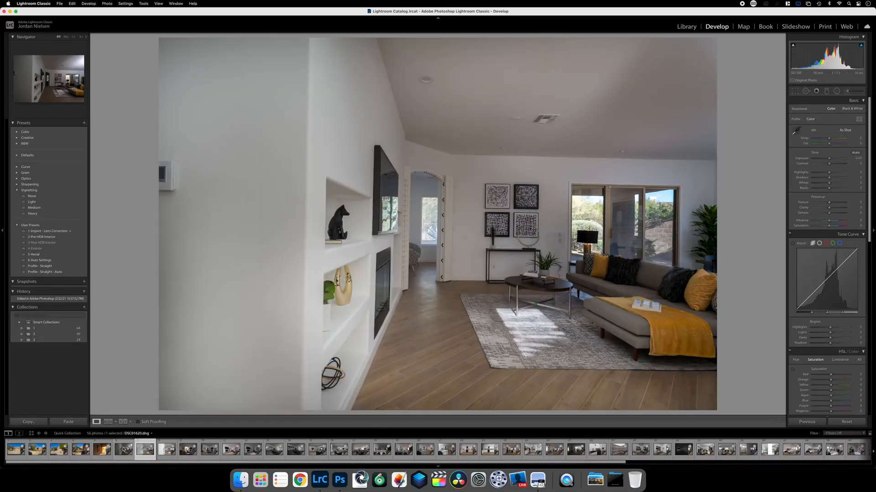
Step: Remove the separate source exposures of the living room shot from the Quick Collection, keeping only the merged edit
{"action": "left_click", "coordinate": [122, 449]}
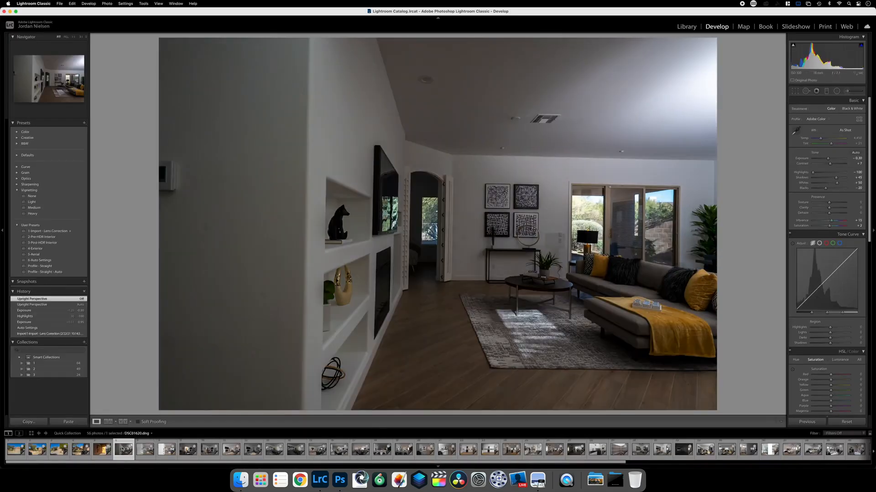
{"action": "left_click", "coordinate": [146, 448]}
{"action": "left_click", "coordinate": [142, 449]}
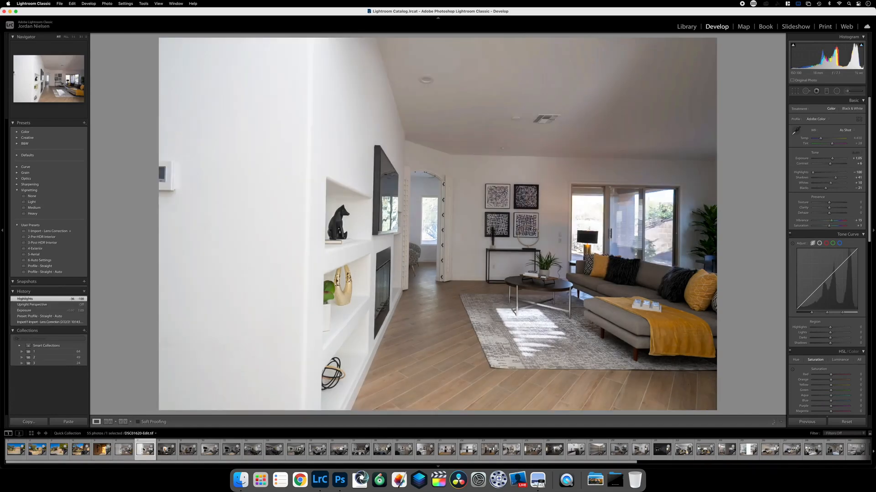
{"action": "key", "text": "b"}
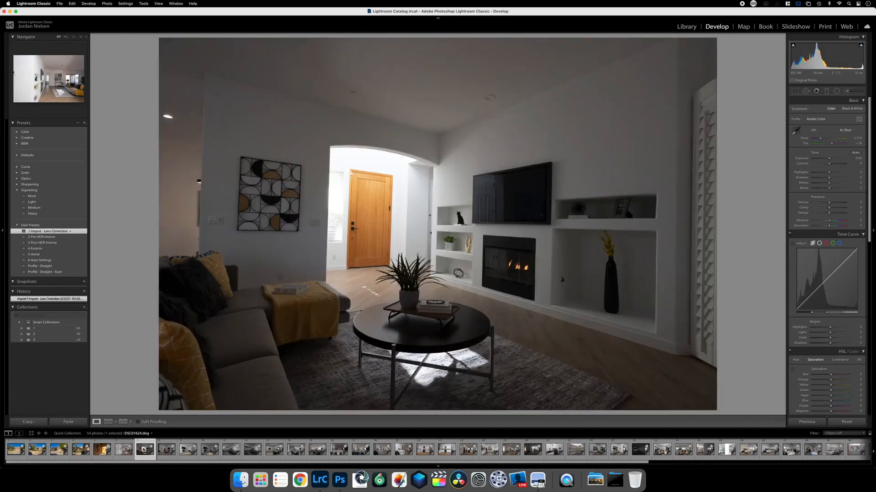
Step: Straighten the merged living room edit with the Auto Upright perspective correction
{"action": "key", "text": "Left"}
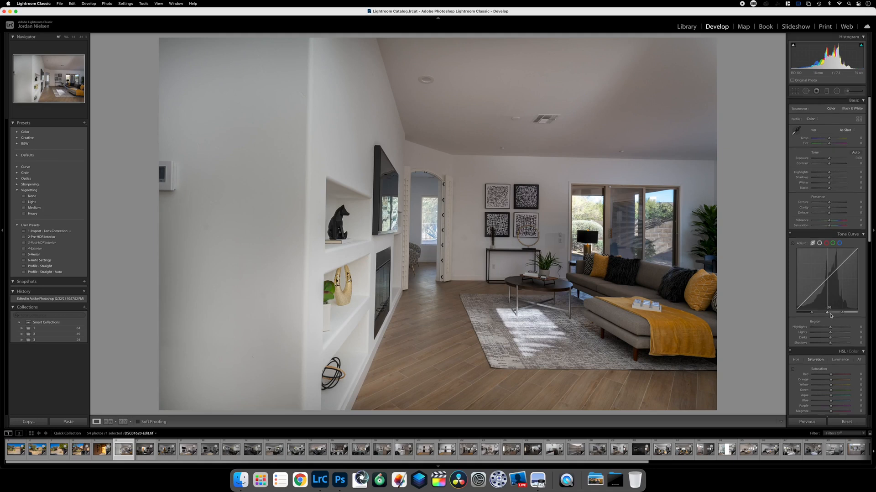
{"action": "scroll", "coordinate": [829, 315], "scroll_direction": "down", "scroll_amount": 10}
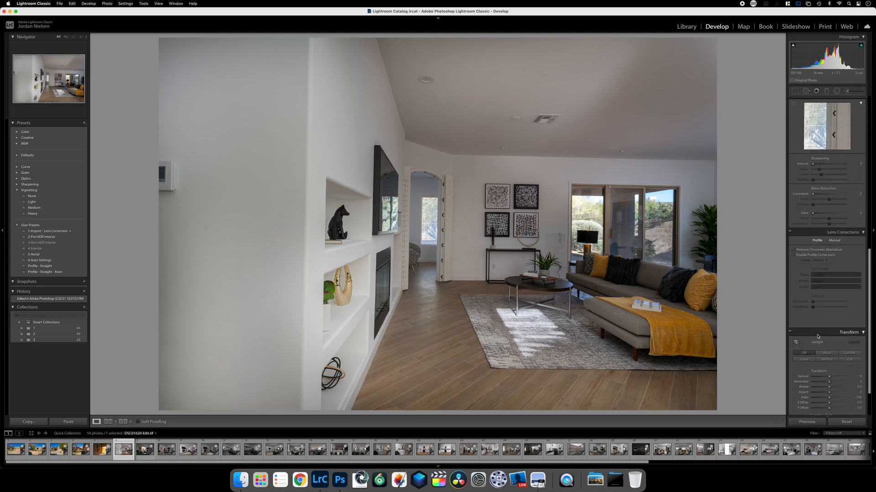
{"action": "left_click", "coordinate": [826, 353]}
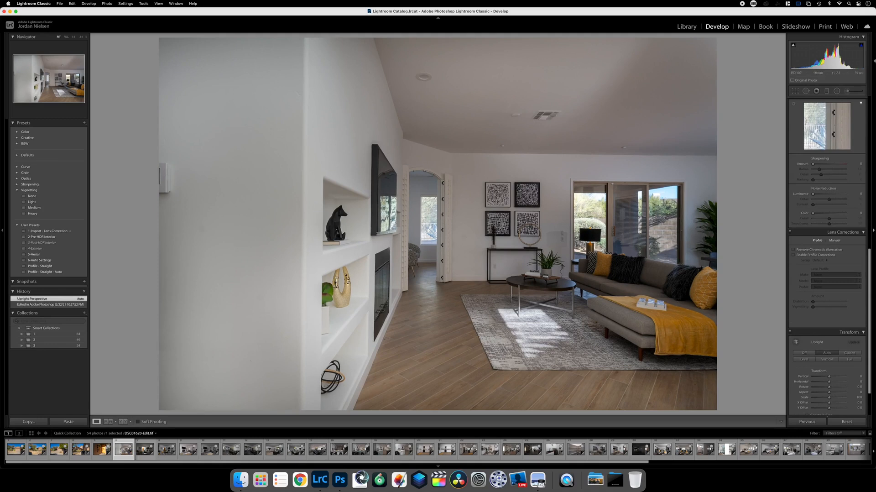
Step: Clone out the small spot on the white wall between the arched doorway and the framed artworks with Spot Removal
{"action": "left_click", "coordinate": [805, 91]}
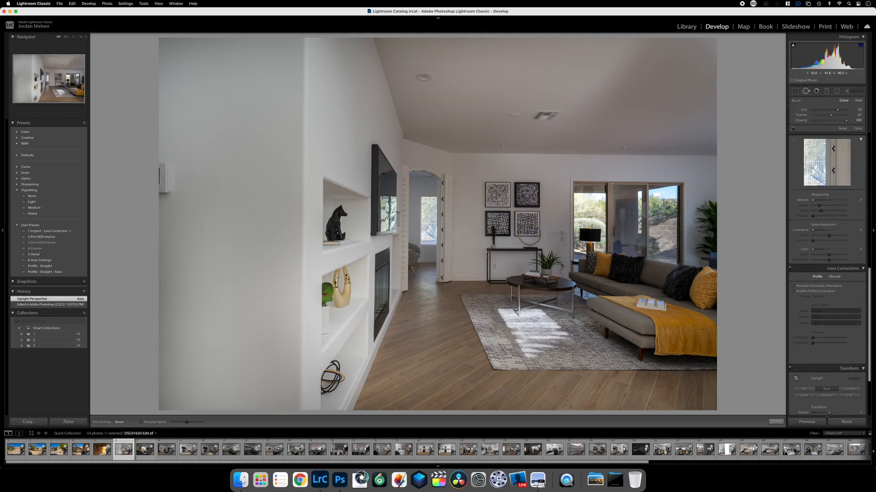
{"action": "left_click", "coordinate": [463, 236]}
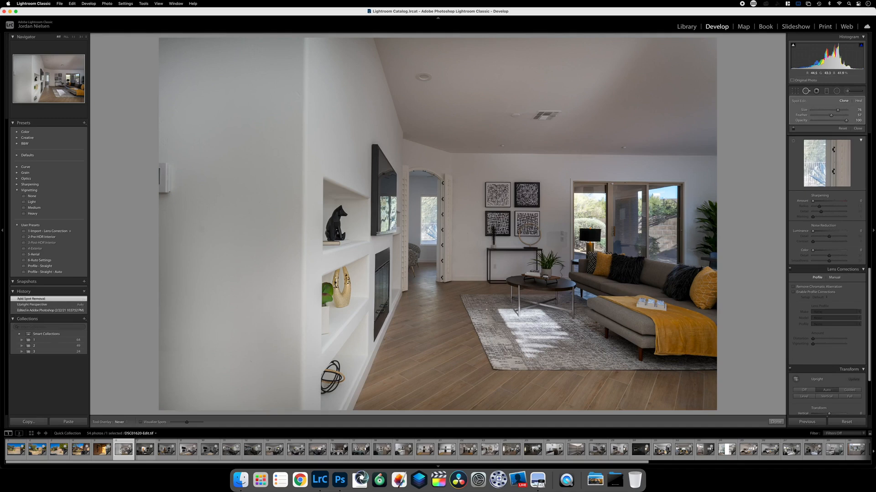
{"action": "left_click", "coordinate": [776, 421]}
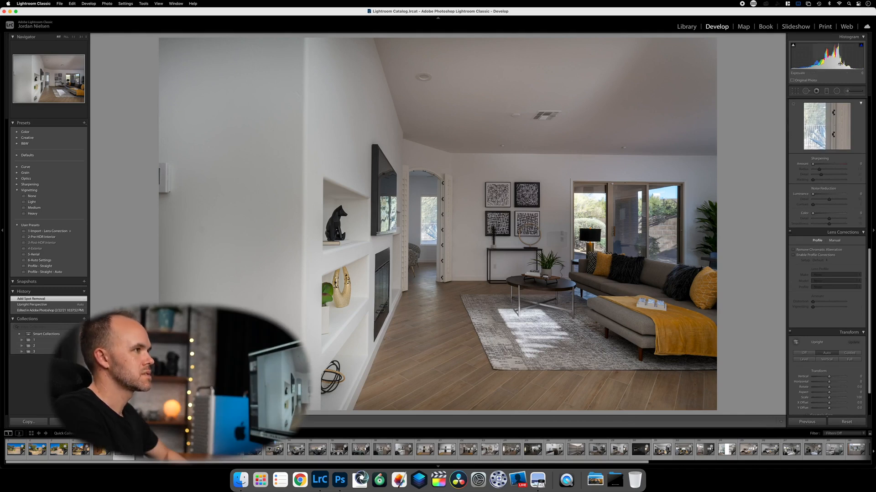
Step: Brush a 0.65 exposure increase over the yellow throw on the sofa and the front part of the rug and floor
{"action": "left_click", "coordinate": [846, 91]}
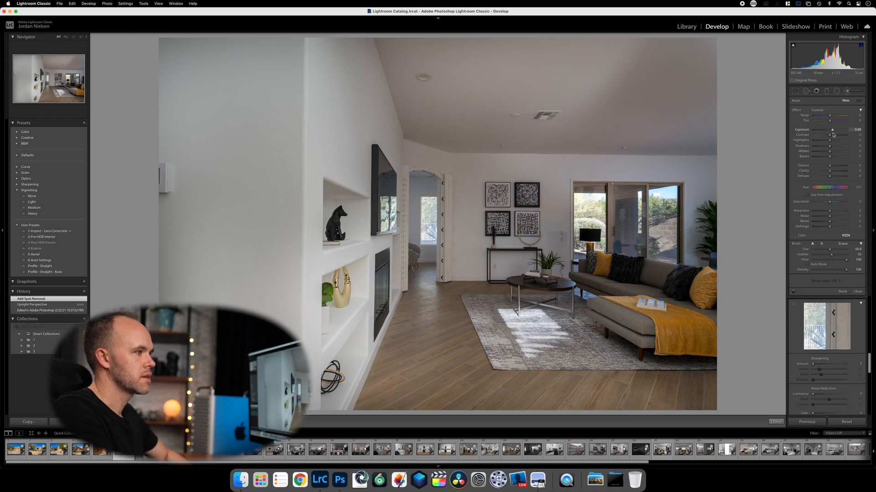
{"action": "scroll", "coordinate": [676, 326], "scroll_direction": "down", "scroll_amount": 3}
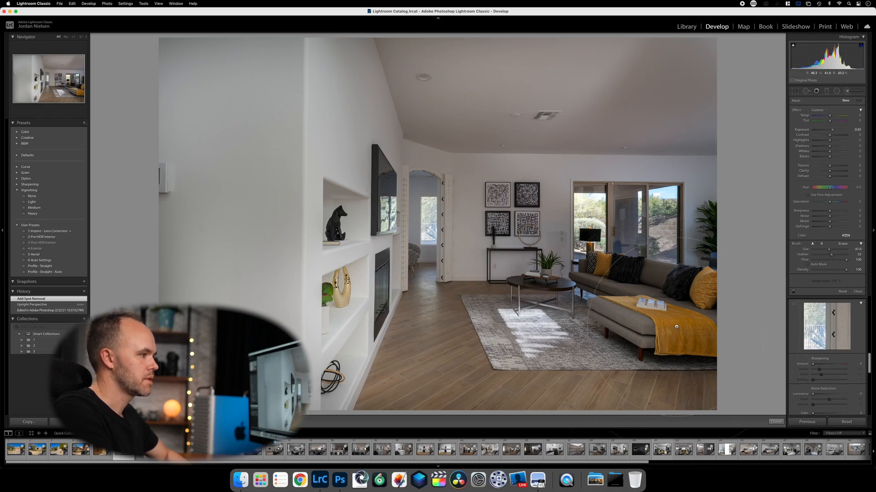
{"action": "mouse_move", "coordinate": [686, 325]}
{"action": "left_mouse_down"}
{"action": "mouse_move", "coordinate": [593, 324]}
{"action": "mouse_move", "coordinate": [652, 324]}
{"action": "mouse_move", "coordinate": [719, 346]}
{"action": "left_mouse_up"}
{"action": "scroll", "coordinate": [614, 370], "scroll_direction": "up", "scroll_amount": 1}
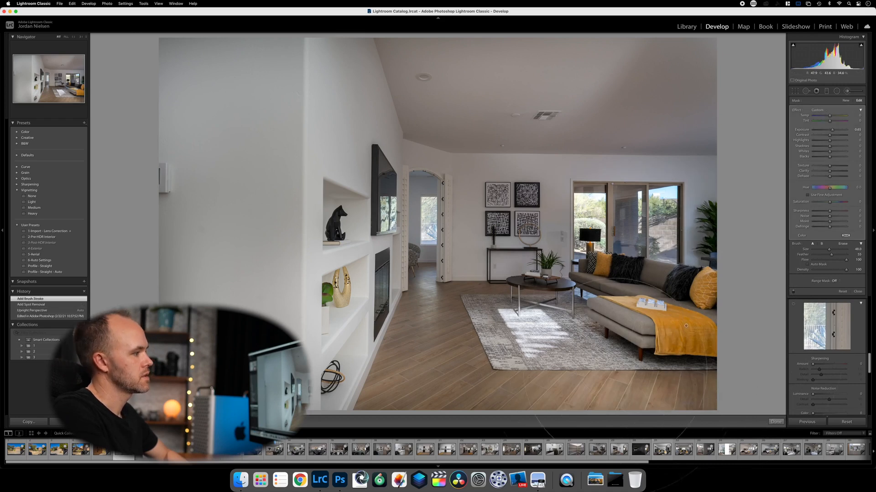
{"action": "left_click_drag", "start_coordinate": [593, 365], "coordinate": [515, 347]}
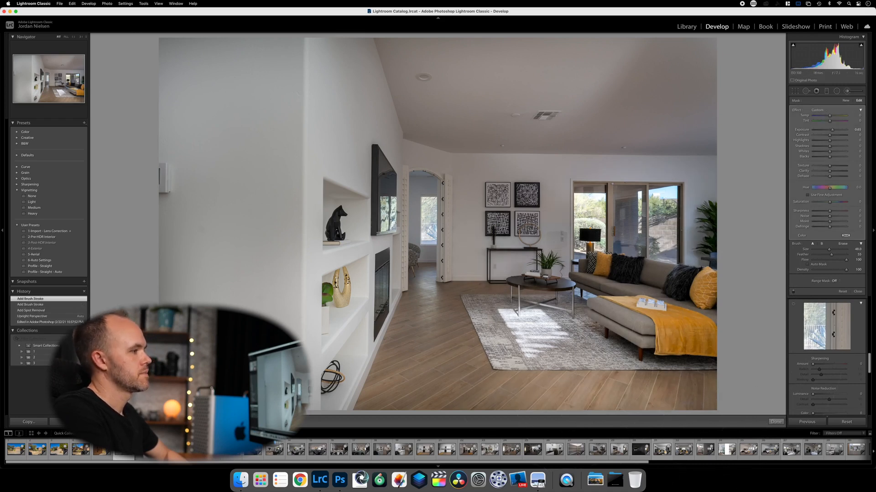
{"action": "scroll", "coordinate": [724, 217], "scroll_direction": "down", "scroll_amount": 10}
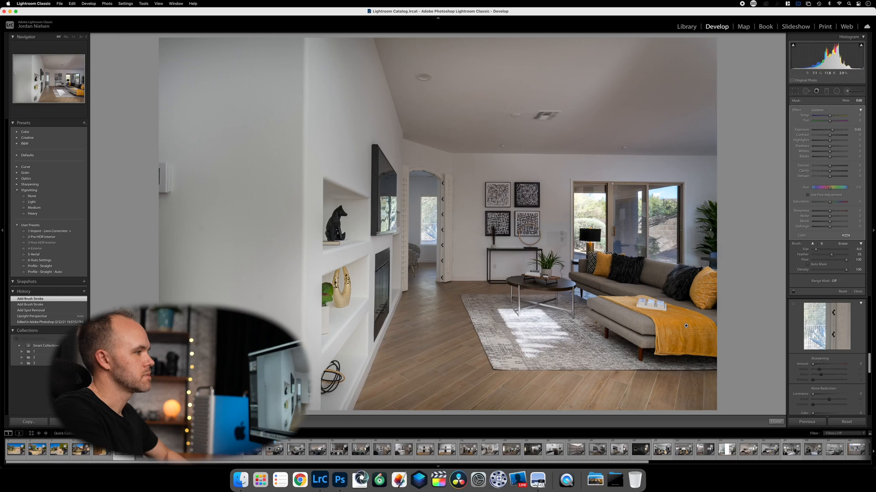
{"action": "mouse_move", "coordinate": [705, 253]}
{"action": "left_mouse_down"}
{"action": "mouse_move", "coordinate": [703, 201]}
{"action": "mouse_move", "coordinate": [711, 254]}
{"action": "left_mouse_up"}
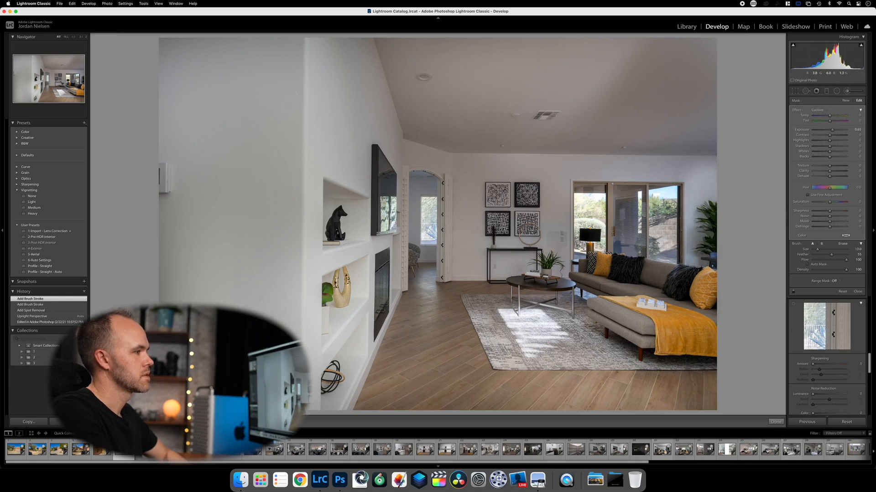
{"action": "key", "text": "super+z"}
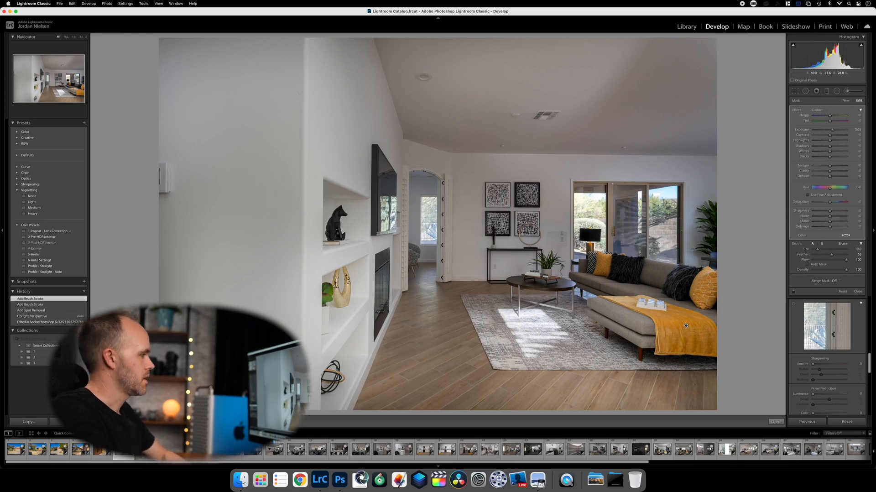
Step: Close the Adjustment Brush and cool the living room photo to a temperature of -5, keeping its tint at 0
{"action": "scroll", "coordinate": [843, 355], "scroll_direction": "down", "scroll_amount": 2}
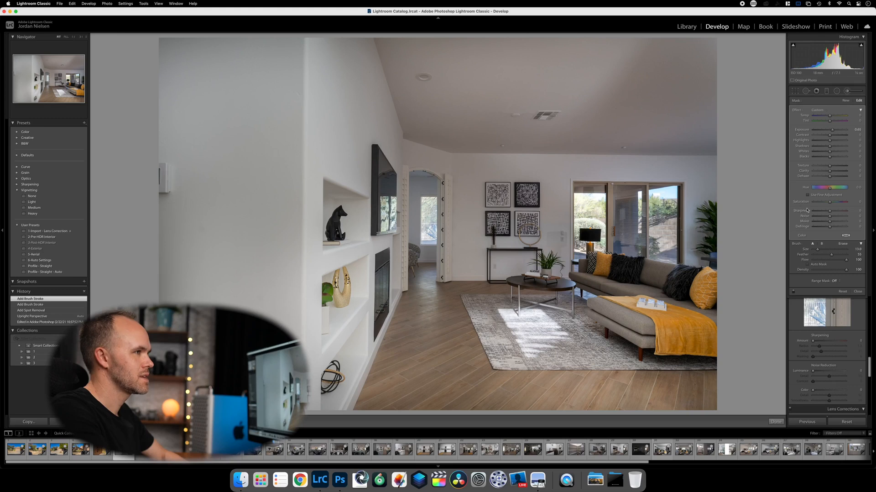
{"action": "left_click", "coordinate": [849, 92]}
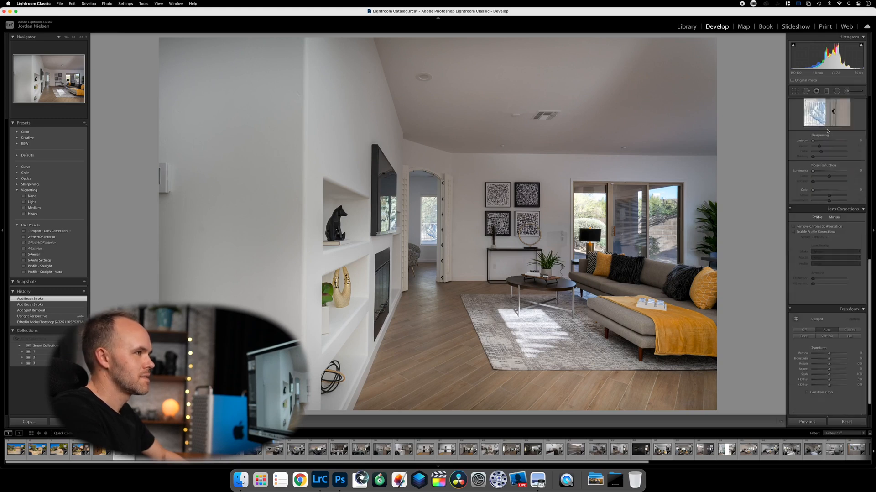
{"action": "scroll", "coordinate": [824, 127], "scroll_direction": "up", "scroll_amount": 5}
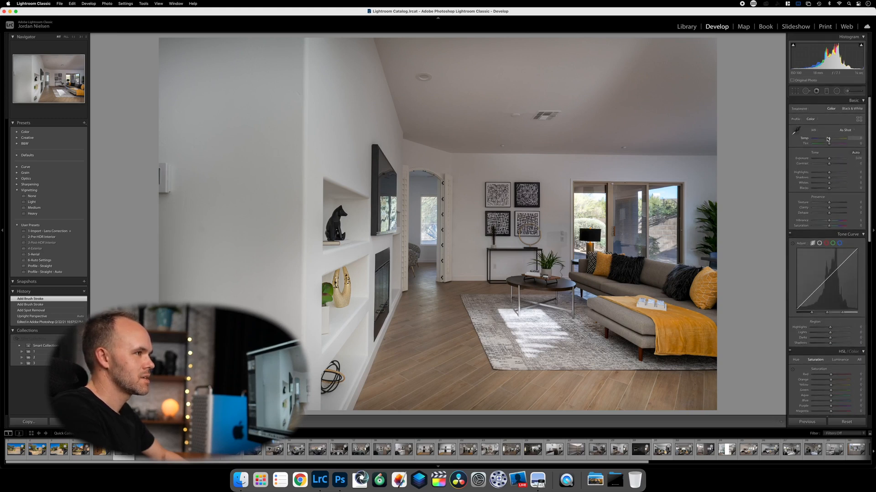
{"action": "left_click_drag", "start_coordinate": [829, 140], "coordinate": [828, 140]}
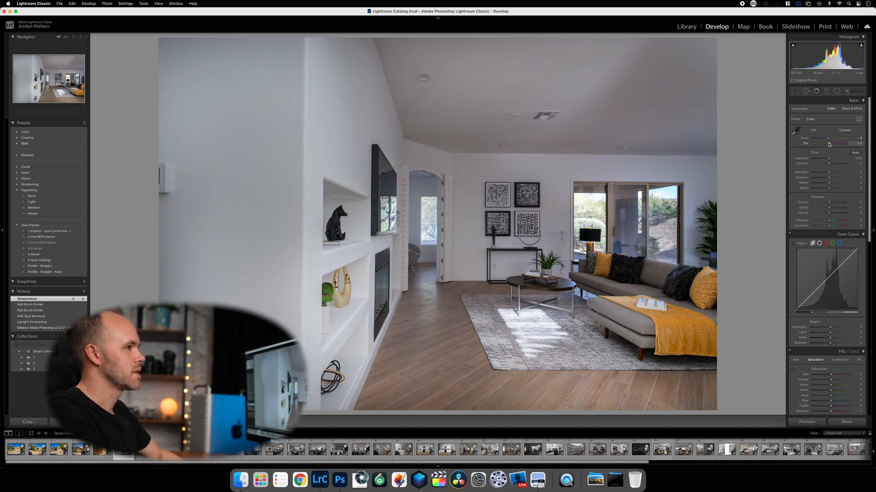
{"action": "left_click_drag", "start_coordinate": [829, 143], "coordinate": [829, 144]}
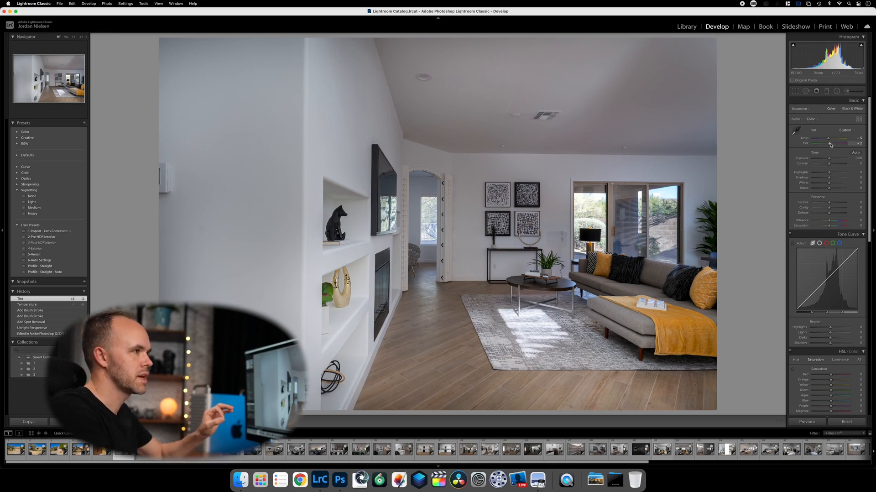
{"action": "double_click", "coordinate": [830, 144]}
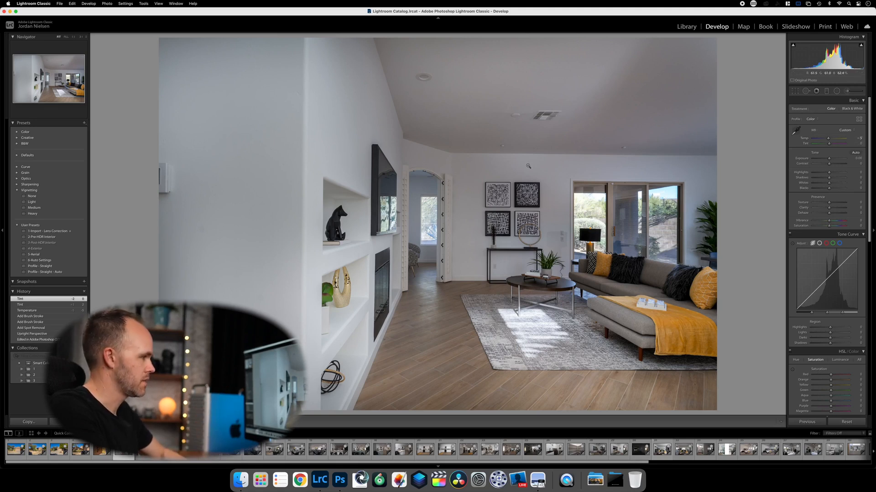
Step: Compare the two fireplace room exposures up close, then apply Auto tone to the evenly lit one and set its exposure to +0.70
{"action": "key", "text": "Right"}
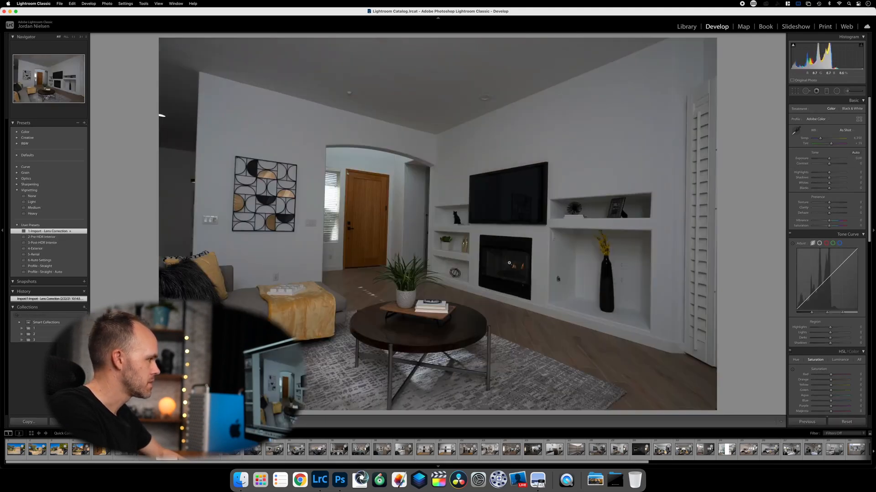
{"action": "left_click", "coordinate": [404, 288]}
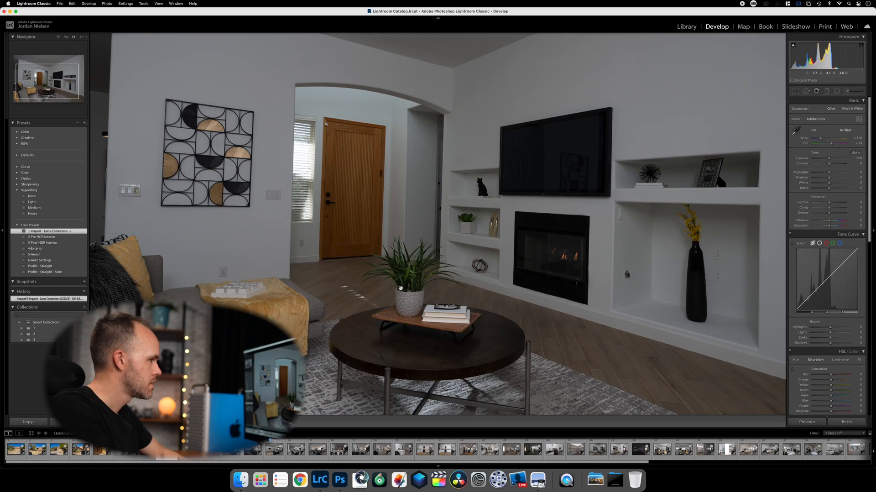
{"action": "left_click", "coordinate": [403, 287]}
{"action": "key", "text": "Right"}
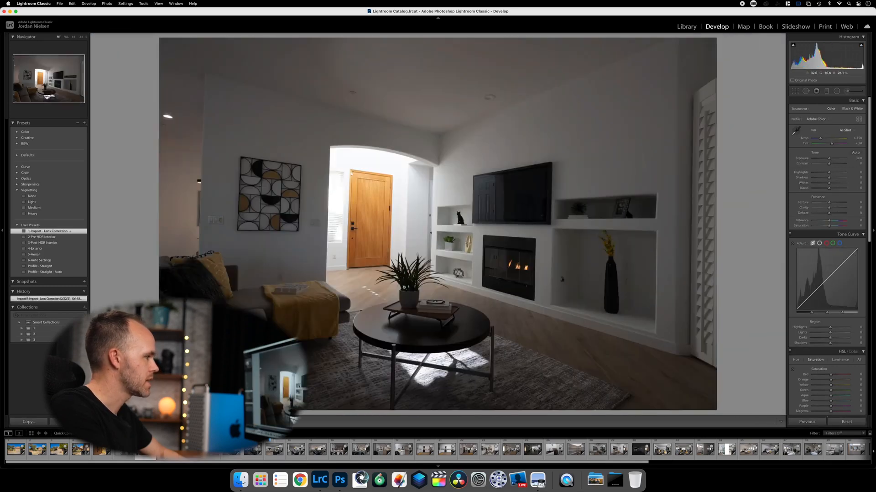
{"action": "left_click", "coordinate": [415, 271]}
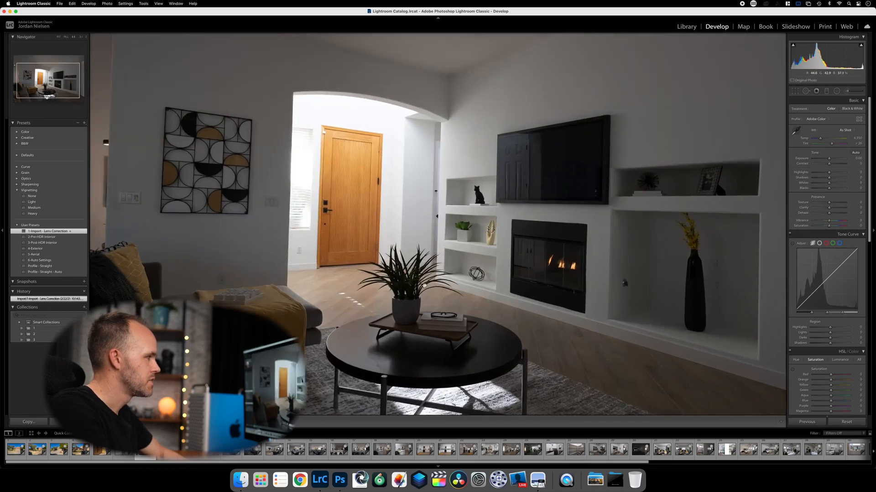
{"action": "left_click", "coordinate": [424, 285]}
{"action": "key", "text": "Right"}
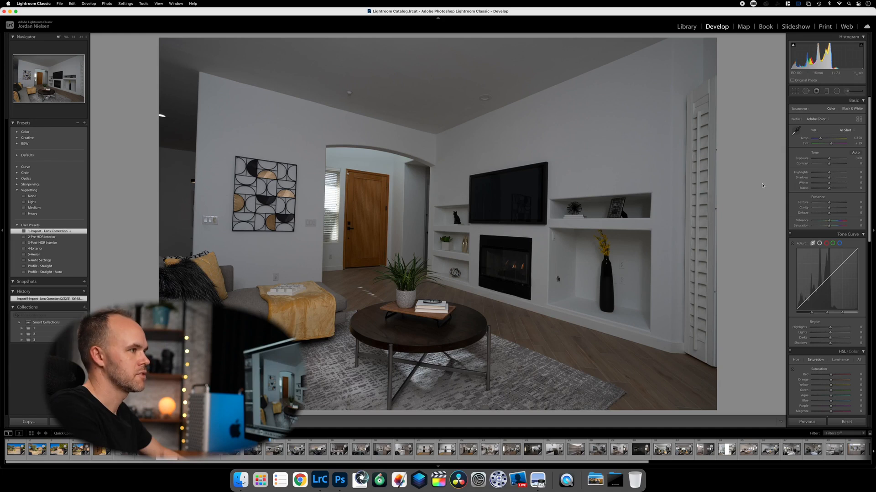
{"action": "left_click", "coordinate": [856, 153]}
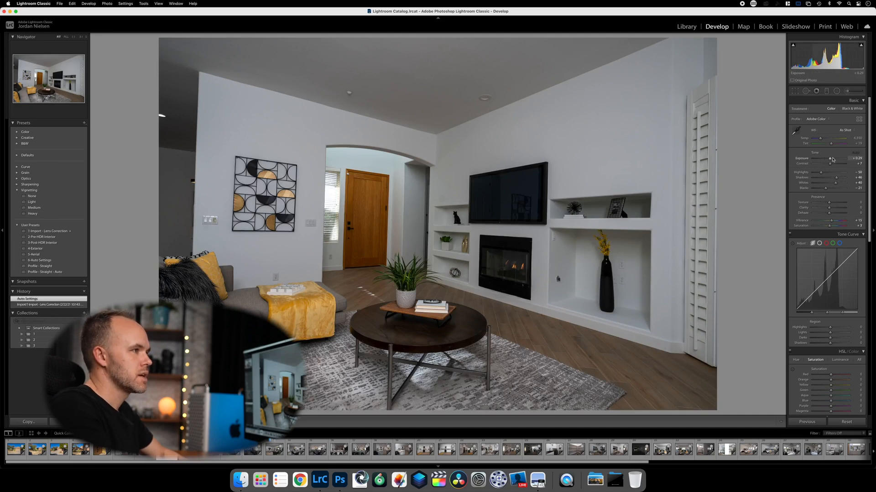
{"action": "left_click_drag", "start_coordinate": [829, 159], "coordinate": [831, 159]}
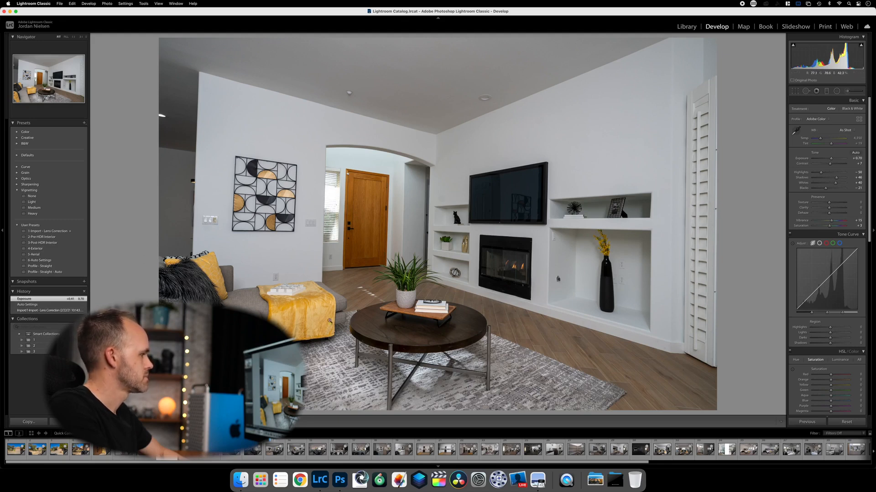
Step: Apply Auto tone to the darker fireplace room exposure with the bright entryway and set its exposure to +1.30
{"action": "key", "text": "Right"}
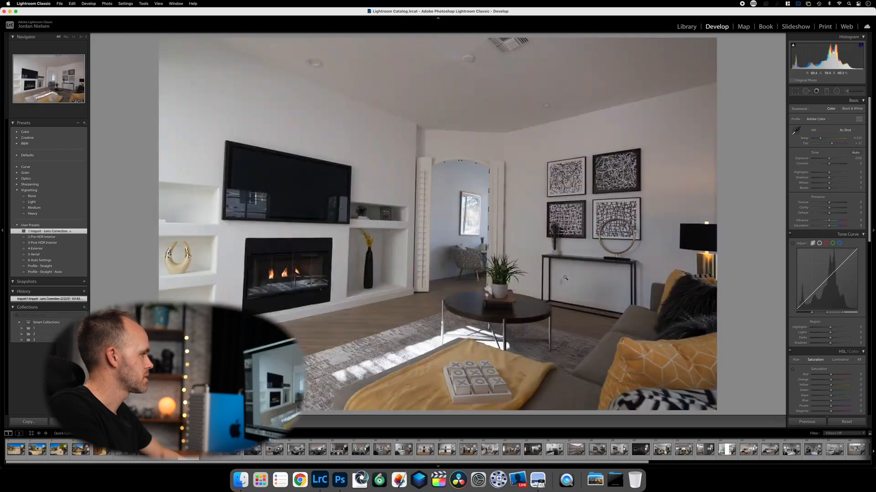
{"action": "key", "text": "Left"}
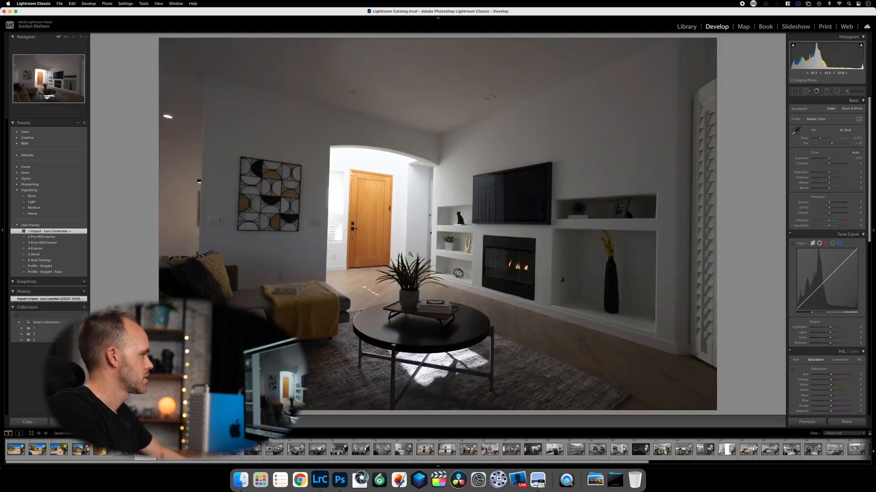
{"action": "key", "text": "Left"}
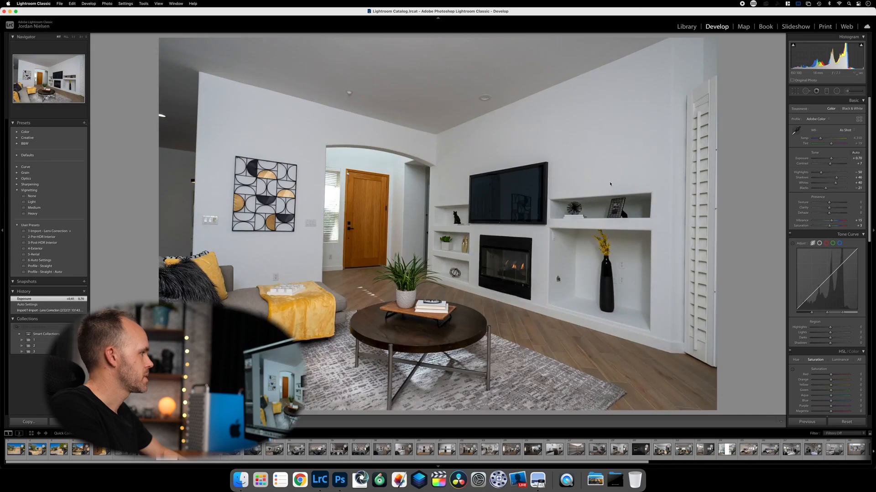
{"action": "key", "text": "Left"}
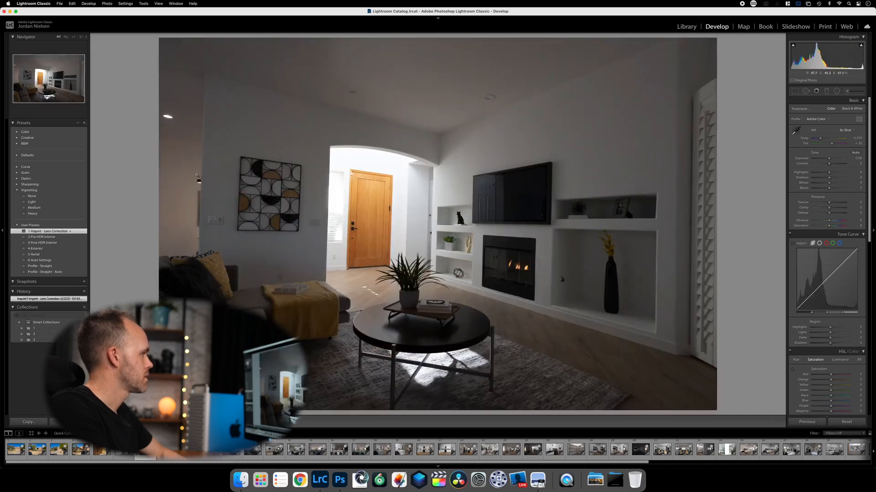
{"action": "left_click", "coordinate": [856, 153]}
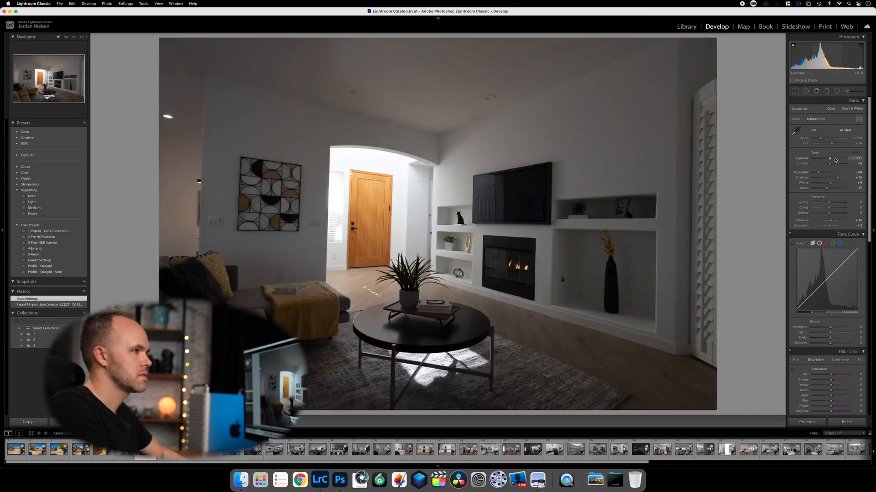
{"action": "left_click_drag", "start_coordinate": [830, 160], "coordinate": [833, 159]}
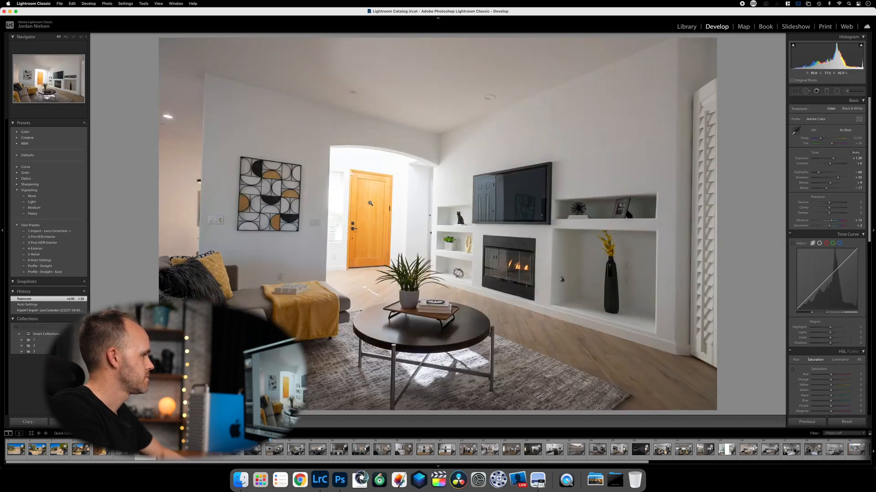
Step: Raise the bright-entryway photo's exposure to +1.60 and open both fireplace room exposures as layers in Photoshop
{"action": "left_click_drag", "start_coordinate": [833, 158], "coordinate": [834, 158]}
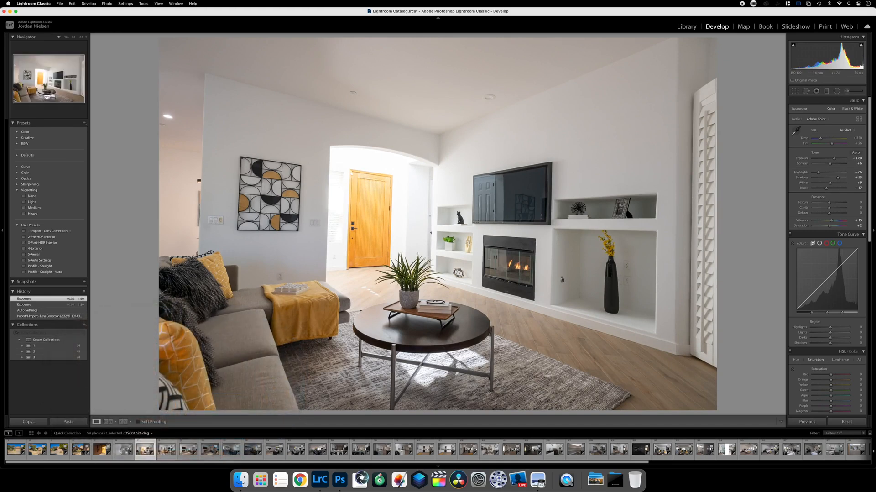
{"action": "left_click", "coordinate": [167, 449]}
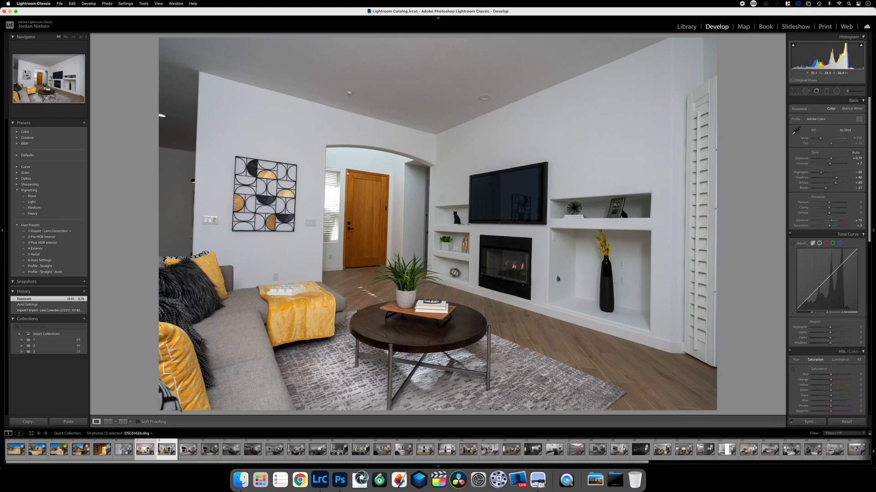
{"action": "right_click", "coordinate": [167, 451]}
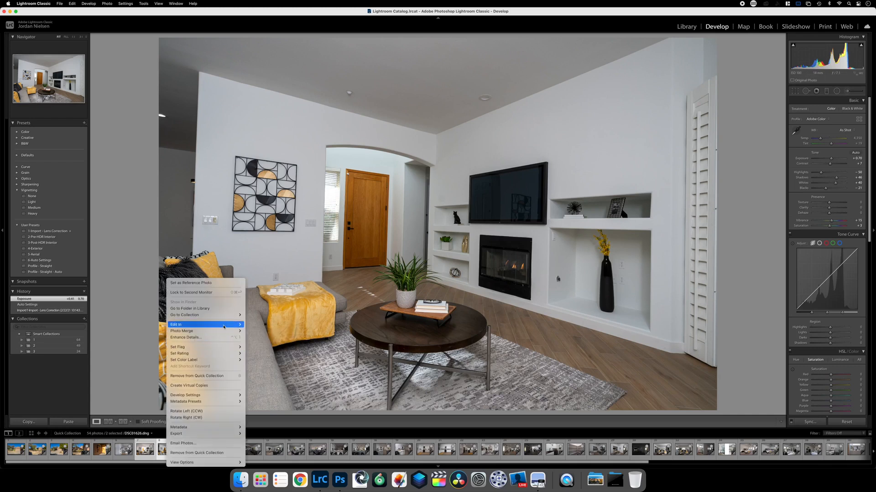
{"action": "mouse_move", "coordinate": [214, 324]}
{"action": "left_click", "coordinate": [277, 369]}
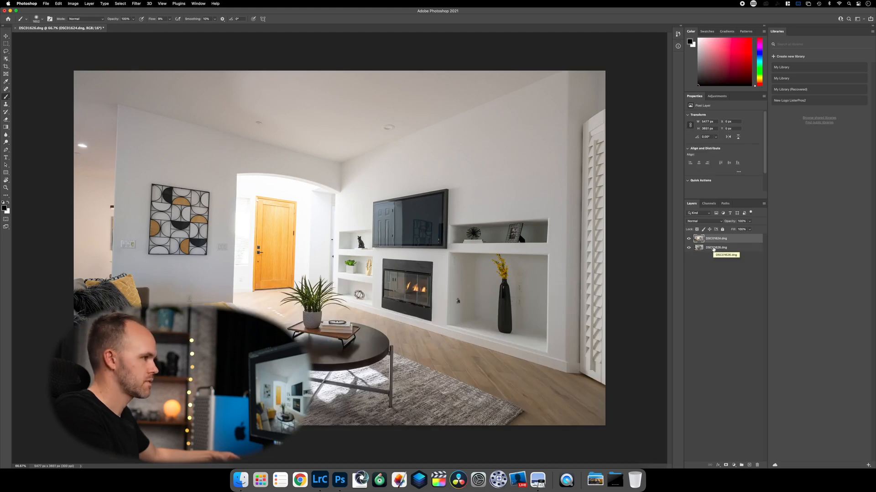
Step: Auto-align the DSC01624 and DSC01626 layers with the Auto projection
{"action": "left_click", "coordinate": [714, 249], "text": "shift"}
{"action": "left_click", "coordinate": [58, 3]}
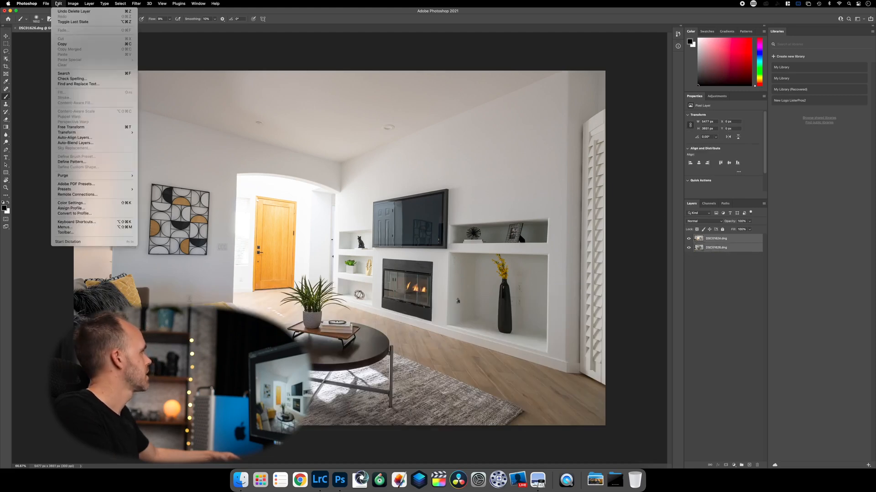
{"action": "left_click", "coordinate": [91, 138]}
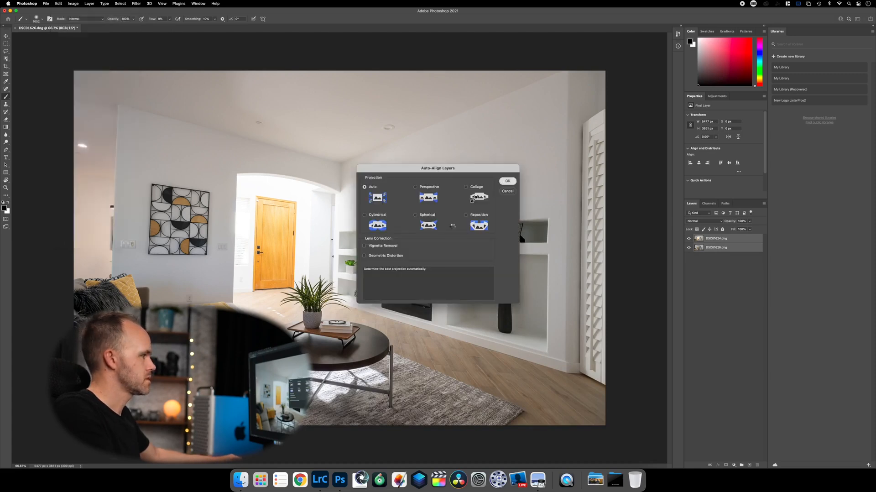
{"action": "key", "text": "Return"}
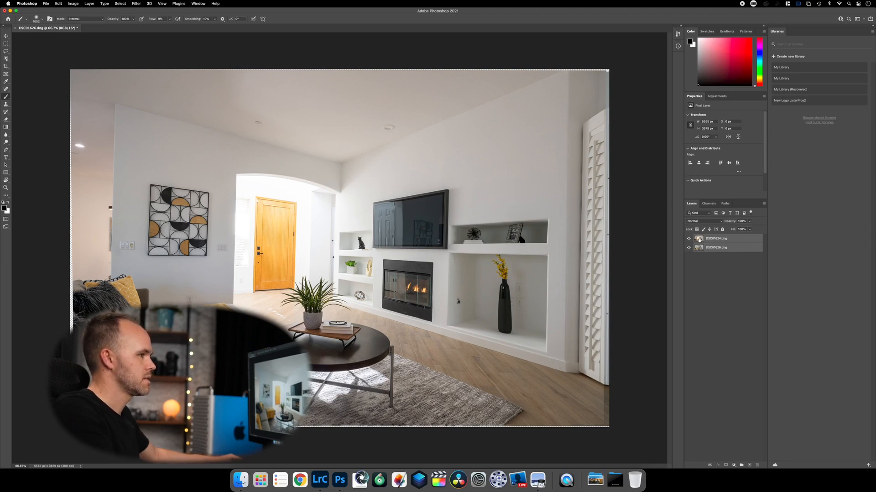
Step: Add an inverted layer mask to the DSC01624 layer and brush parts of the brighter exposure back in with white
{"action": "left_click", "coordinate": [698, 238]}
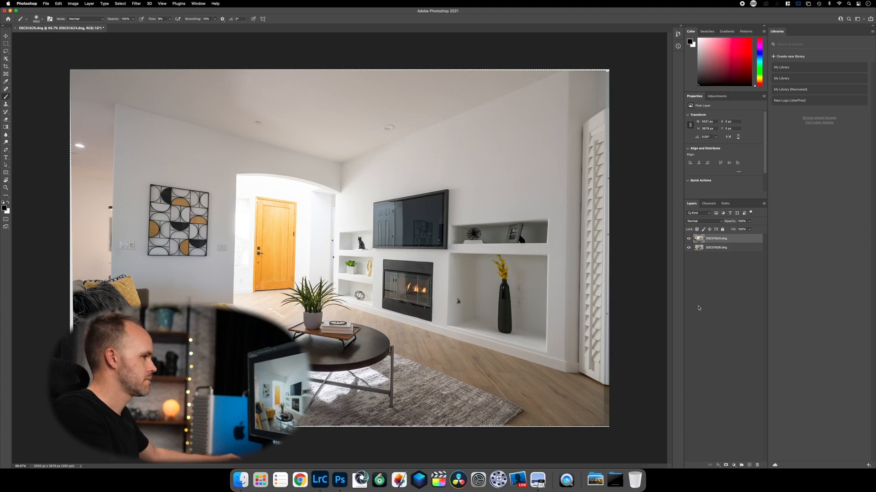
{"action": "left_click", "coordinate": [725, 464]}
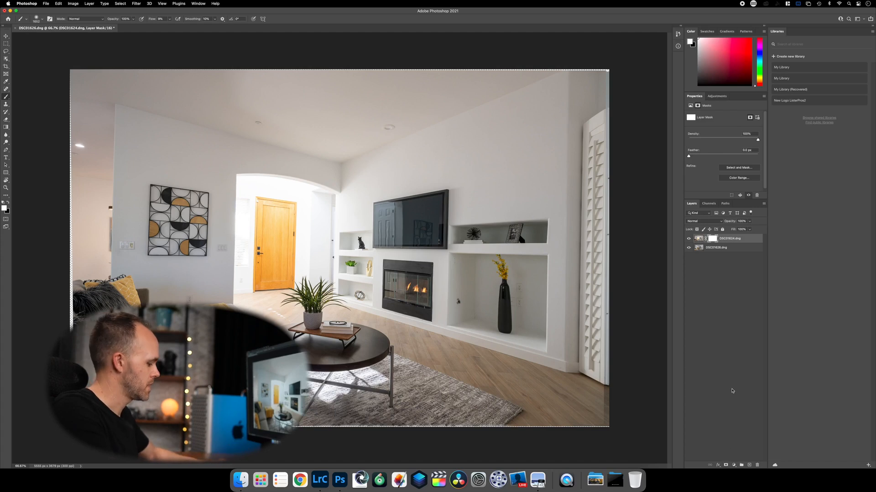
{"action": "key", "text": "super+i"}
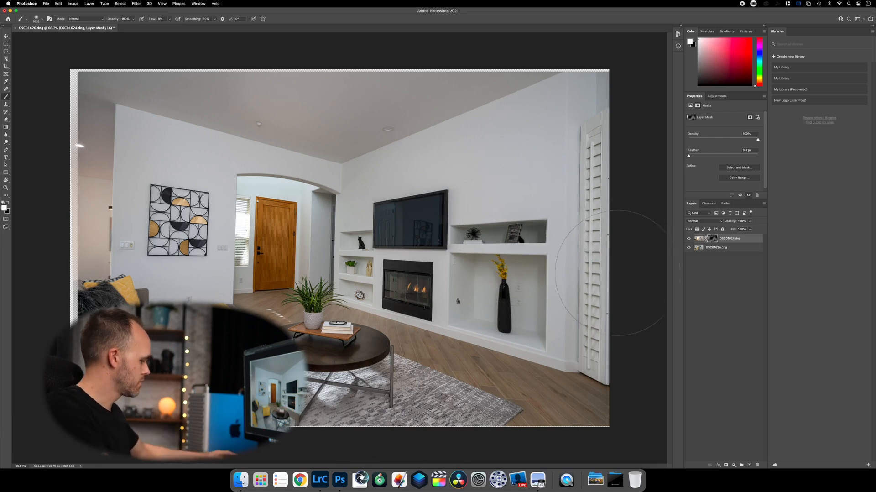
{"action": "key", "text": "super+1"}
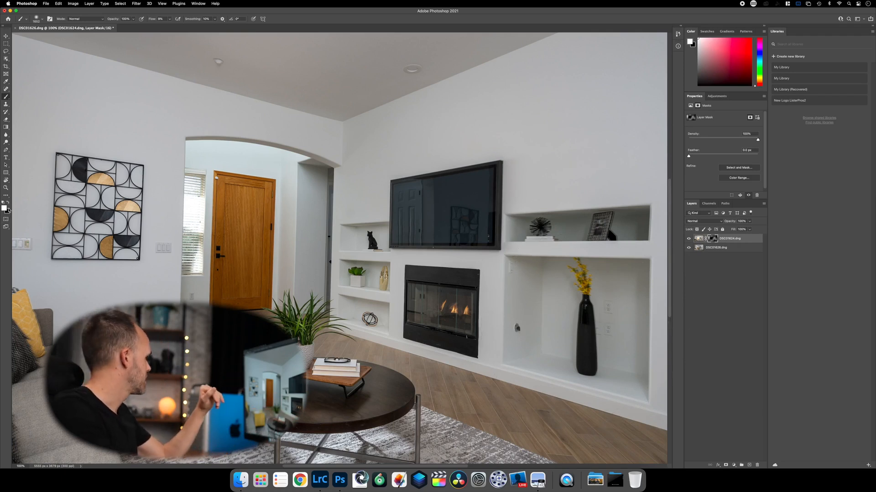
{"action": "left_click", "coordinate": [8, 203]}
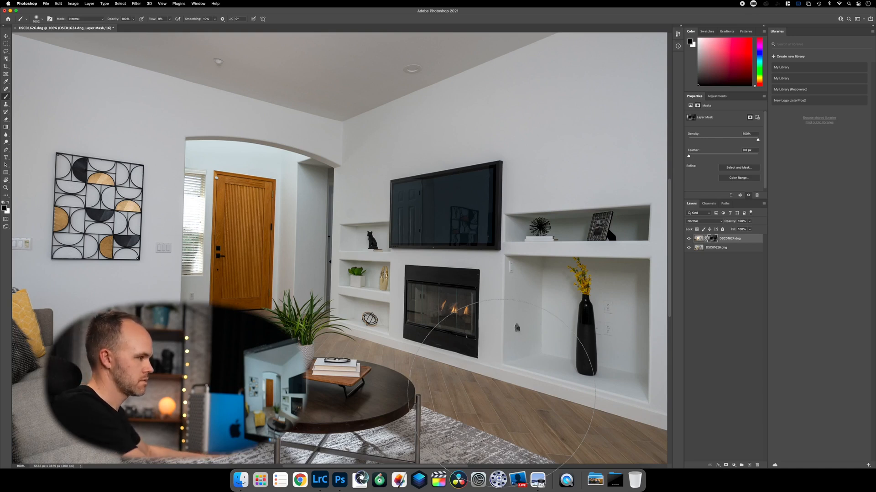
Step: Close the blended fireplace room document, saving its changes, and return to Lightroom Classic
{"action": "key", "text": "super+minus"}
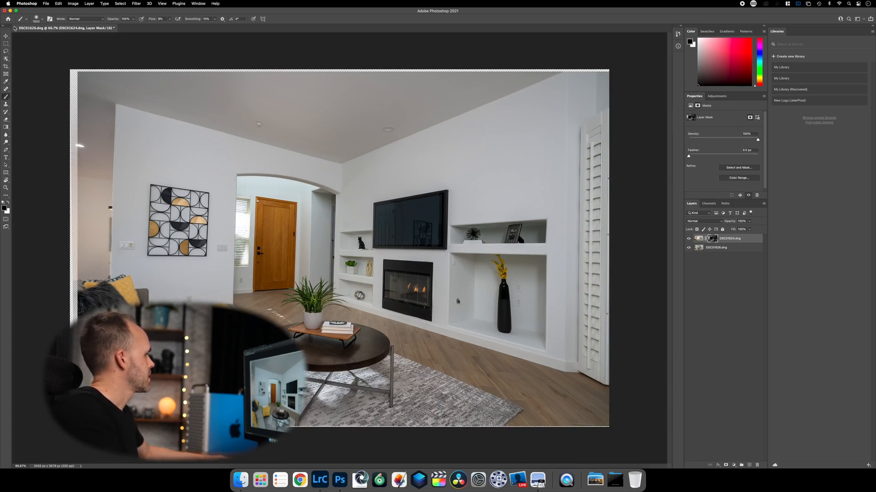
{"action": "left_click", "coordinate": [15, 28]}
{"action": "left_click", "coordinate": [464, 153]}
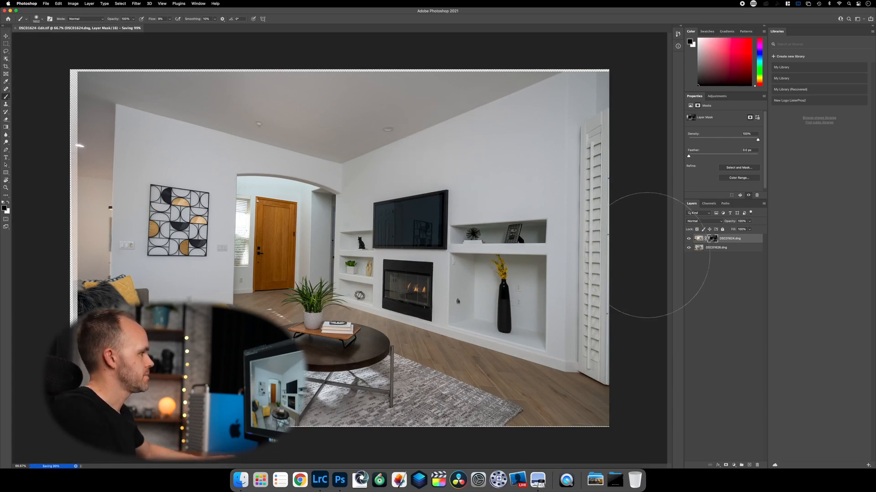
{"action": "left_click", "coordinate": [319, 479]}
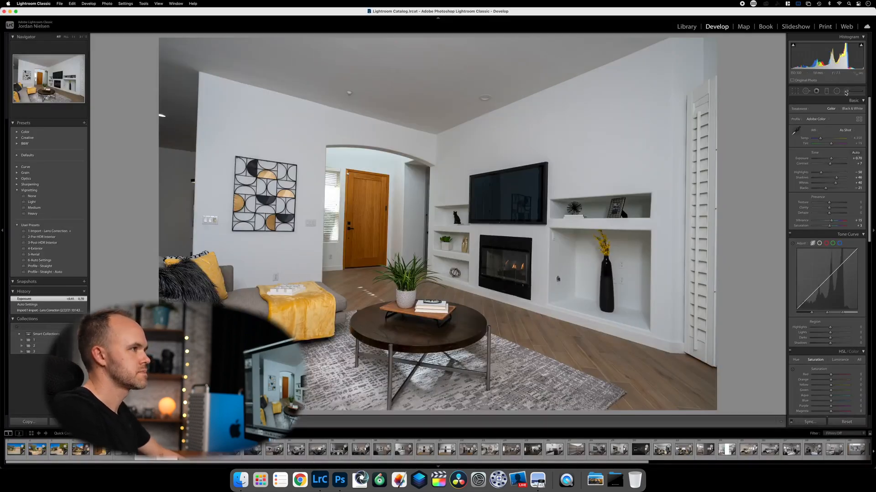
Step: Apply the Auto Upright correction to the blended fireplace room photo and crop away the blank strips along its edges
{"action": "scroll", "coordinate": [811, 362], "scroll_direction": "down", "scroll_amount": 5}
{"action": "scroll", "coordinate": [810, 362], "scroll_direction": "down", "scroll_amount": 5}
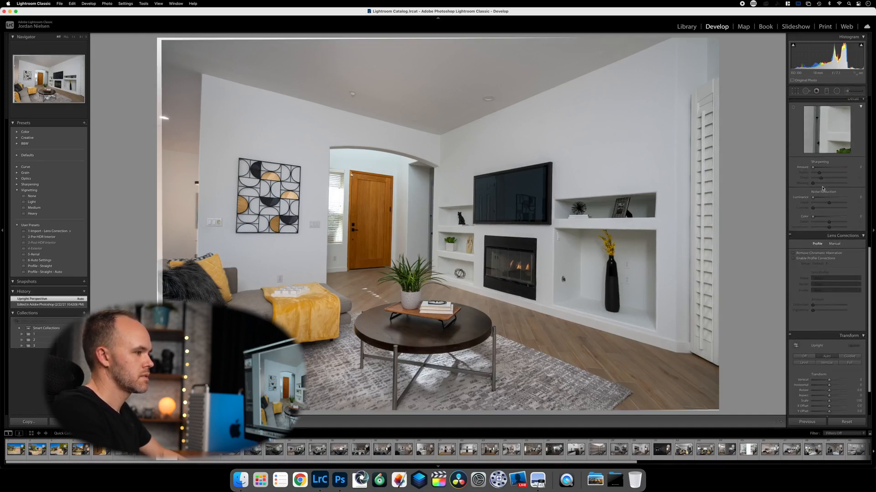
{"action": "left_click", "coordinate": [797, 90]}
{"action": "left_click_drag", "start_coordinate": [158, 223], "coordinate": [166, 222]}
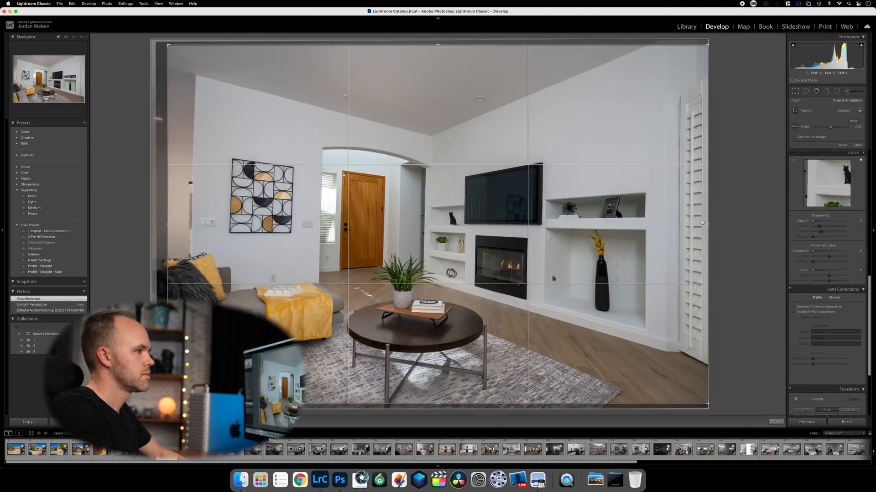
{"action": "left_click_drag", "start_coordinate": [708, 224], "coordinate": [703, 224]}
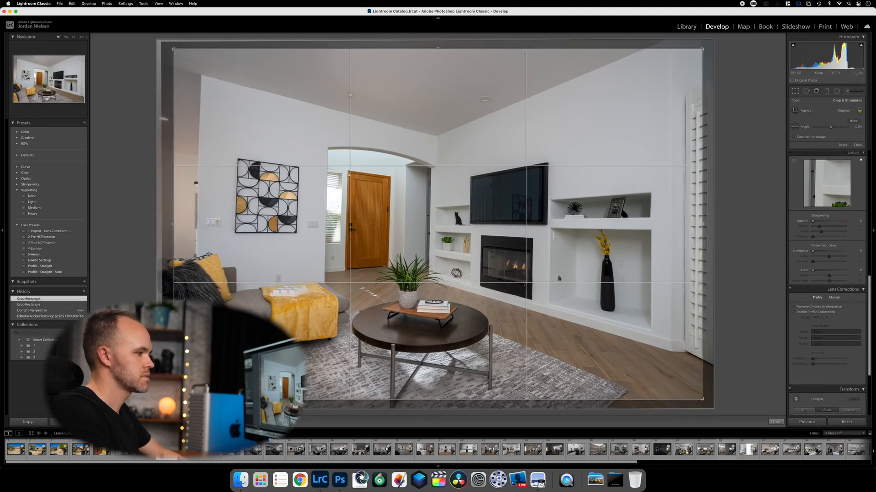
{"action": "left_click", "coordinate": [777, 421]}
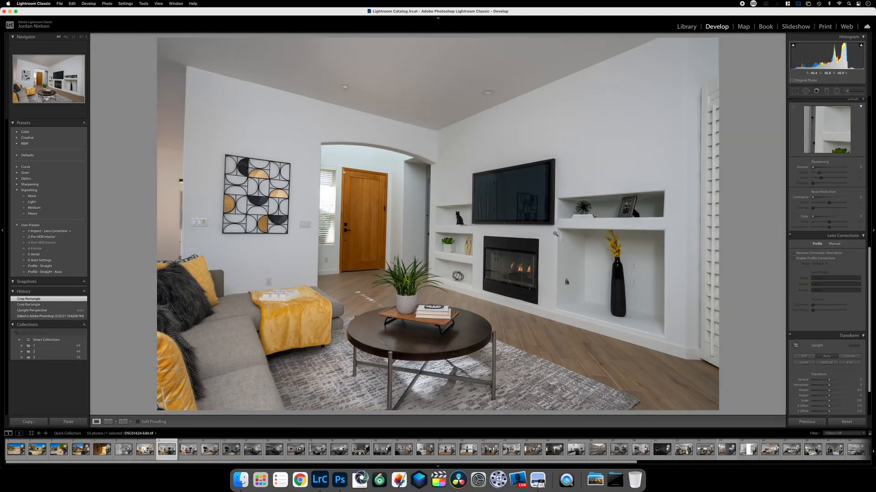
Step: Inspect the blended fireplace room photo up close and compare it with its source exposures
{"action": "left_click", "coordinate": [203, 289]}
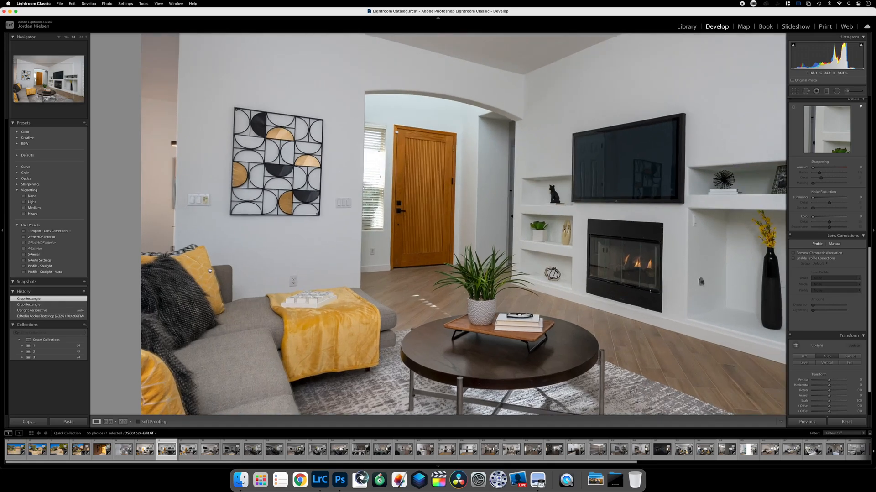
{"action": "left_click", "coordinate": [210, 270]}
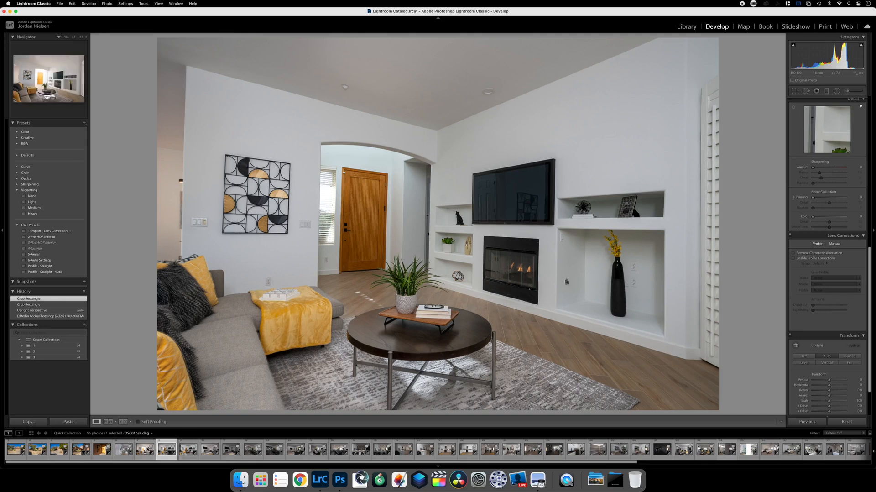
{"action": "left_click", "coordinate": [148, 449]}
{"action": "left_click", "coordinate": [167, 449]}
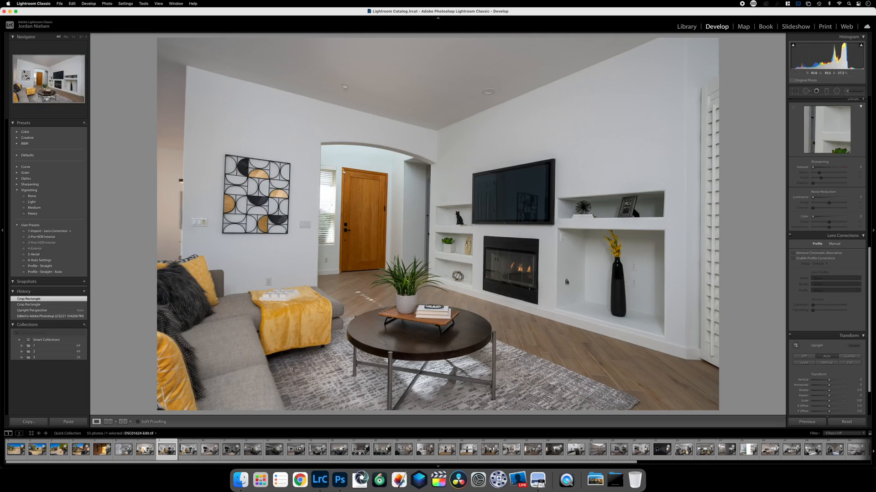
{"action": "left_click", "coordinate": [188, 449]}
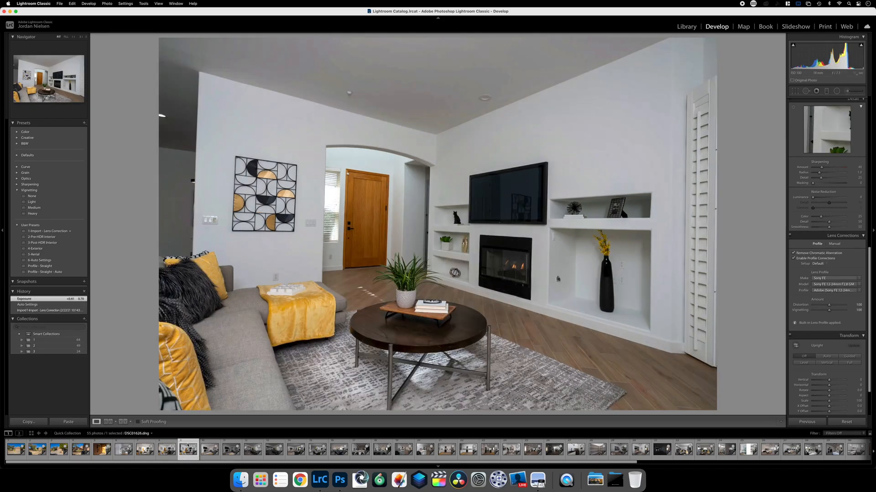
{"action": "left_click", "coordinate": [209, 449]}
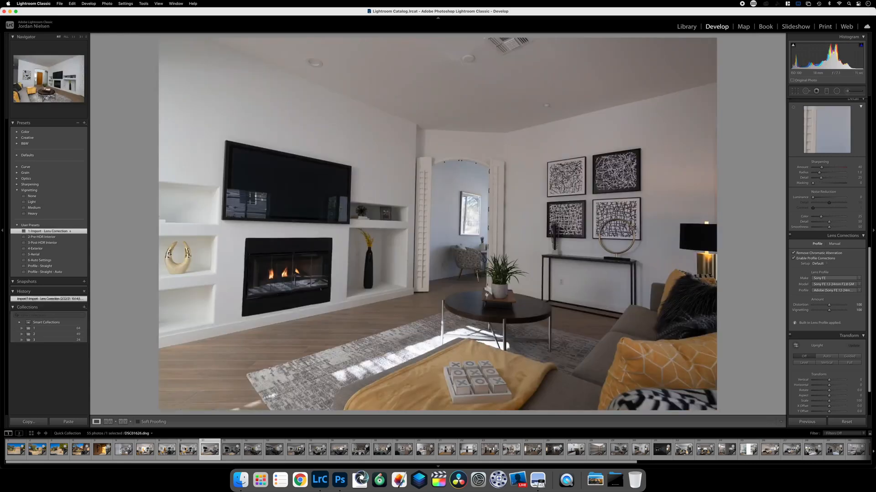
{"action": "left_click", "coordinate": [184, 449]}
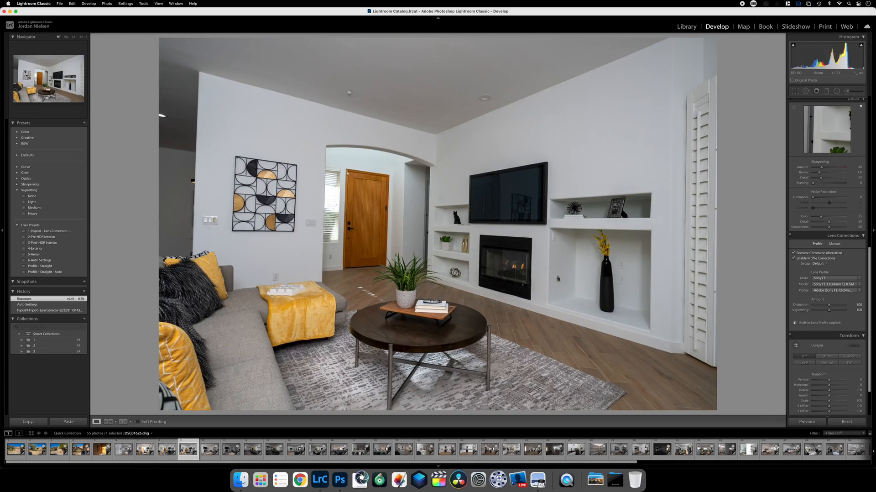
{"action": "key", "text": "Left"}
{"action": "key", "text": "Left"}
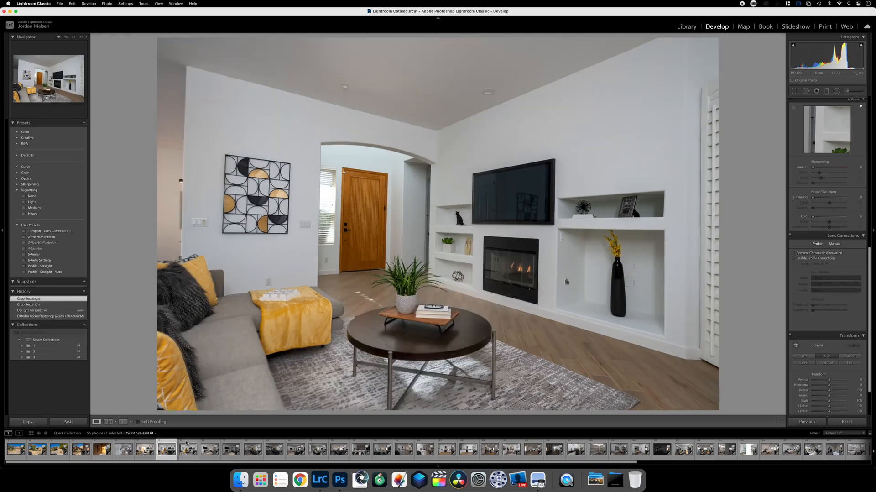
{"action": "key", "text": "Right"}
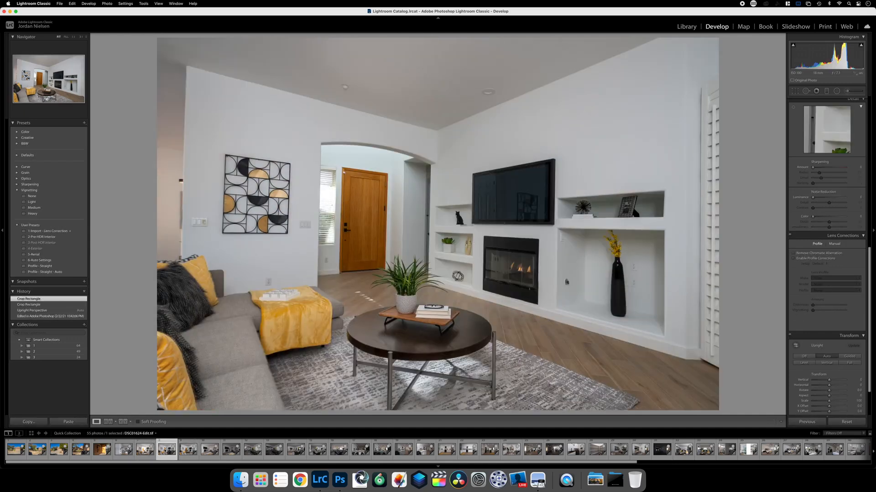
Step: Remove the blended DSC01624-Edit.tif from the Quick Collection and reopen both fireplace room exposures as layers in Photoshop
{"action": "key", "text": "b"}
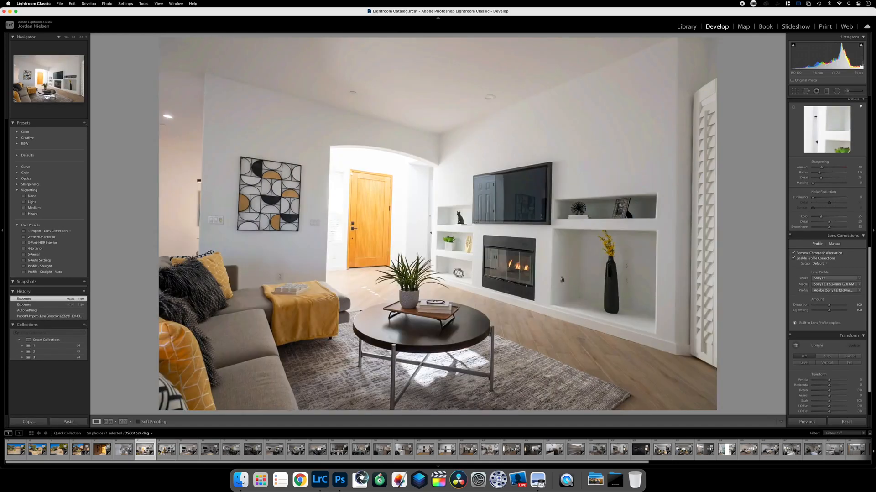
{"action": "left_click", "coordinate": [170, 451], "text": "shift"}
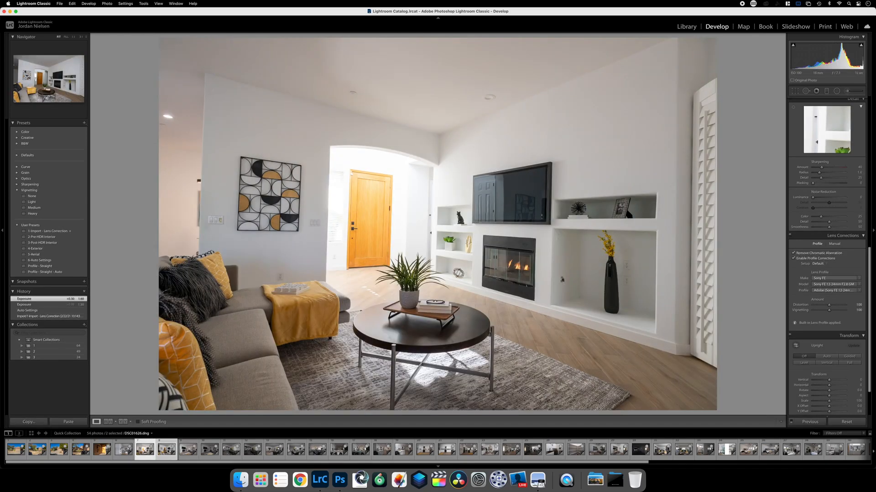
{"action": "right_click", "coordinate": [168, 451]}
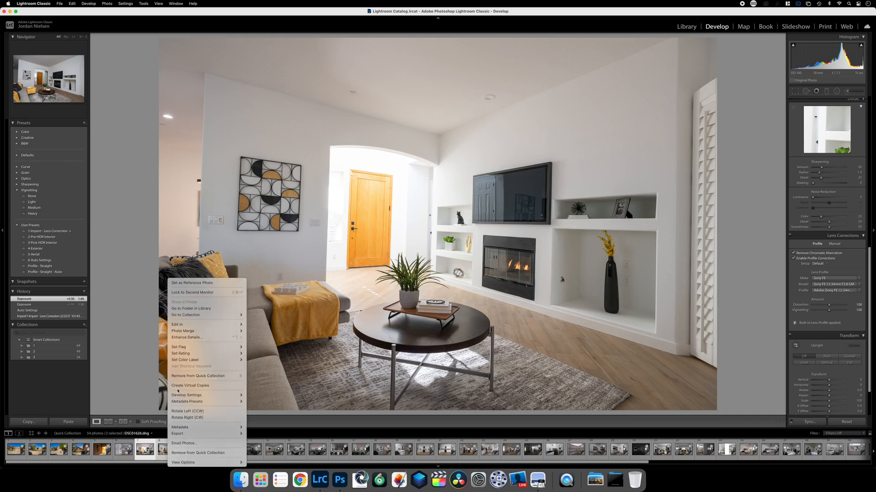
{"action": "mouse_move", "coordinate": [228, 324]}
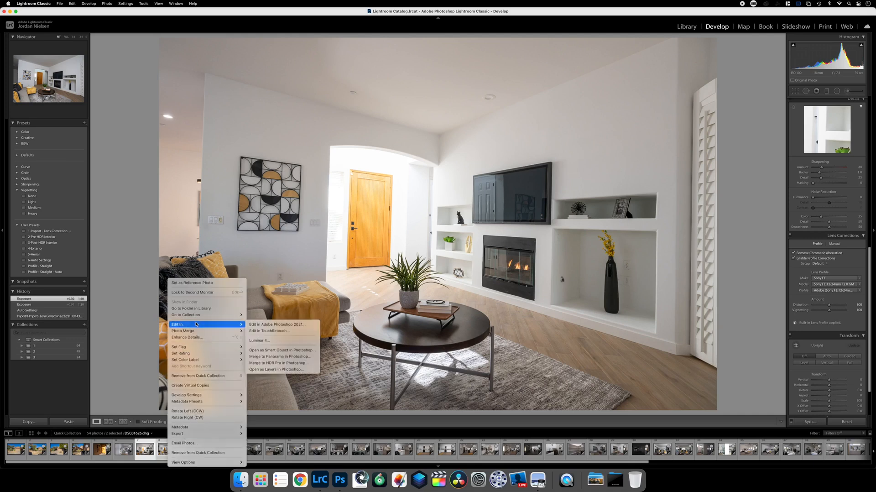
{"action": "left_click", "coordinate": [274, 369]}
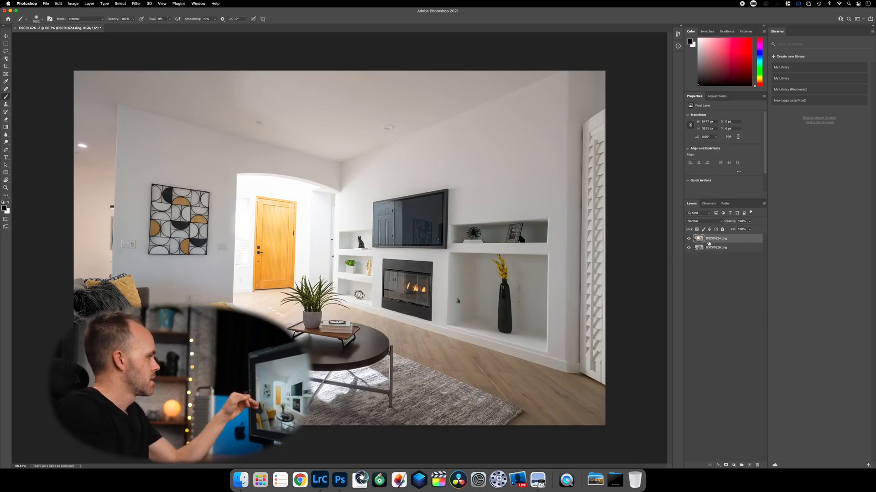
Step: Auto-align the DSC01624.dng and DSC01626.dng layers using the Auto projection
{"action": "left_click", "coordinate": [710, 249], "text": "shift"}
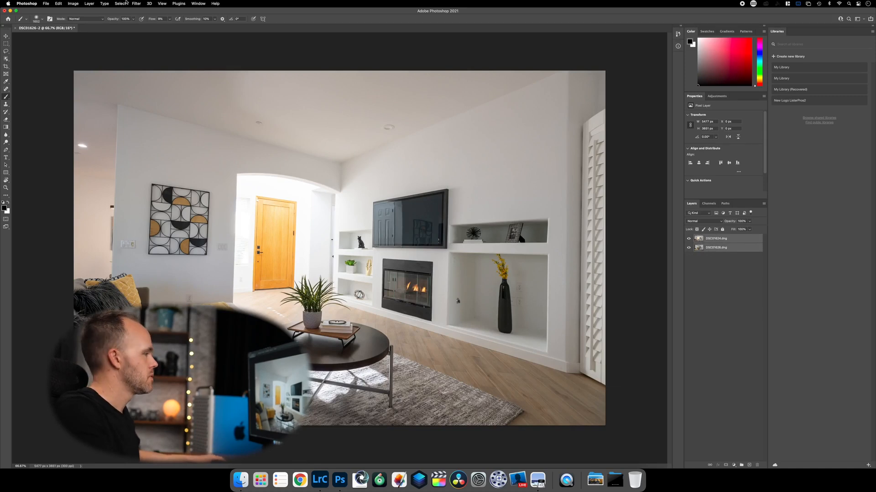
{"action": "left_click", "coordinate": [73, 3]}
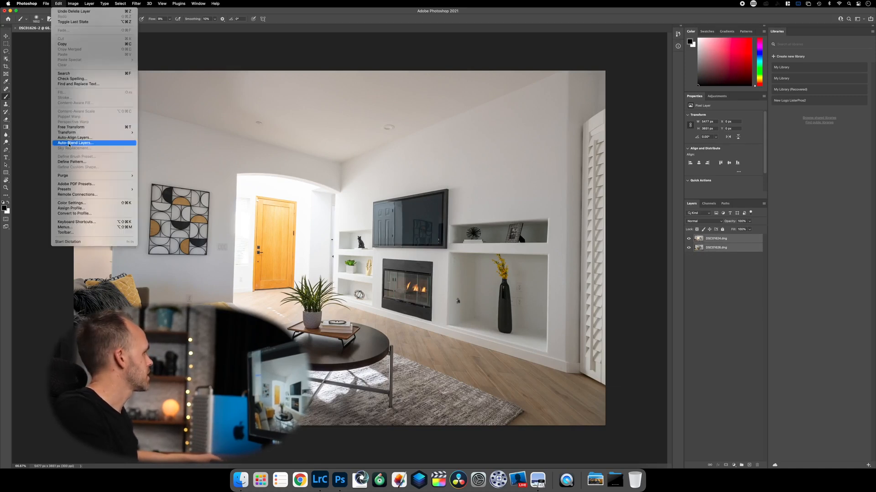
{"action": "left_click", "coordinate": [74, 138]}
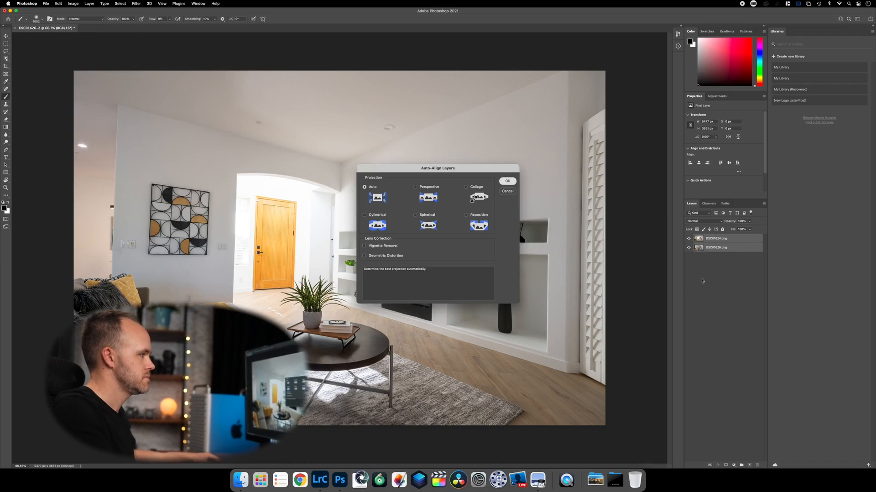
{"action": "key", "text": "Return"}
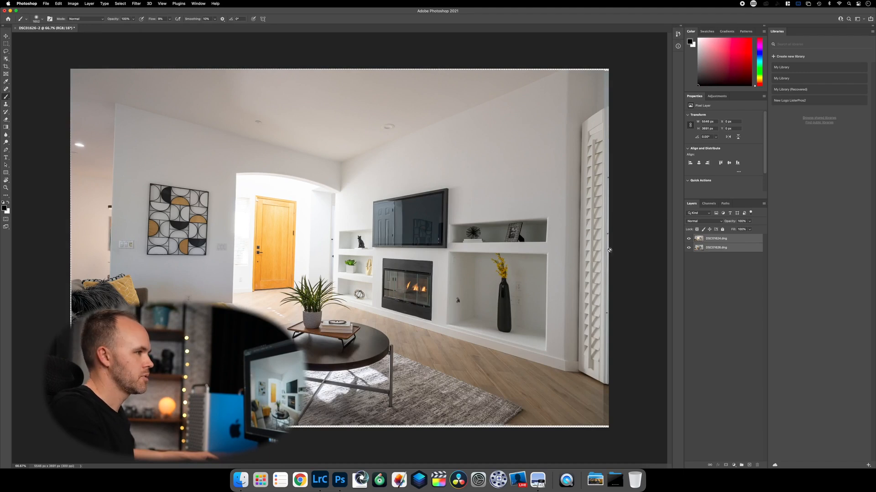
Step: Add a layer mask to DSC01624.dng and invert it to black so the layer is hidden
{"action": "left_click", "coordinate": [716, 241]}
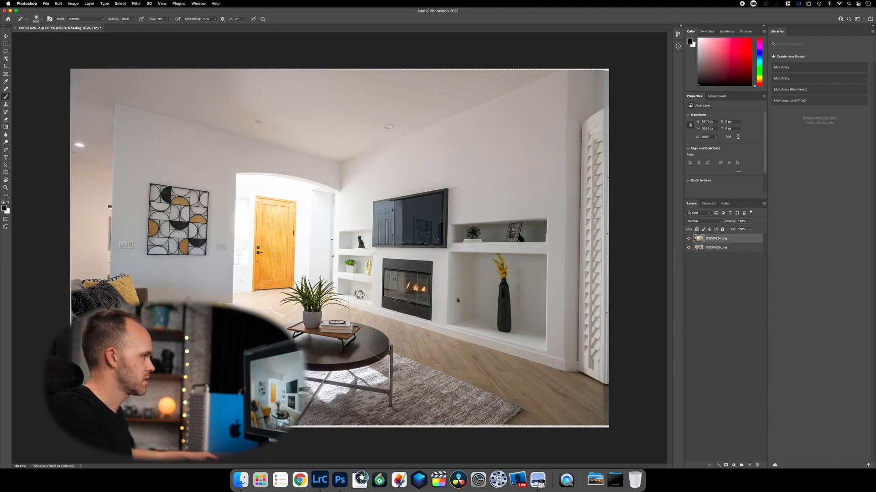
{"action": "left_click", "coordinate": [725, 465]}
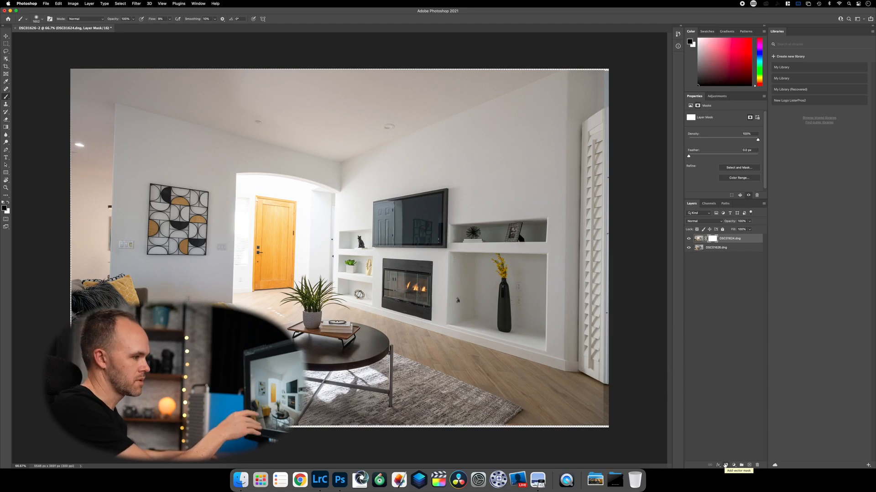
{"action": "key", "text": "super+i"}
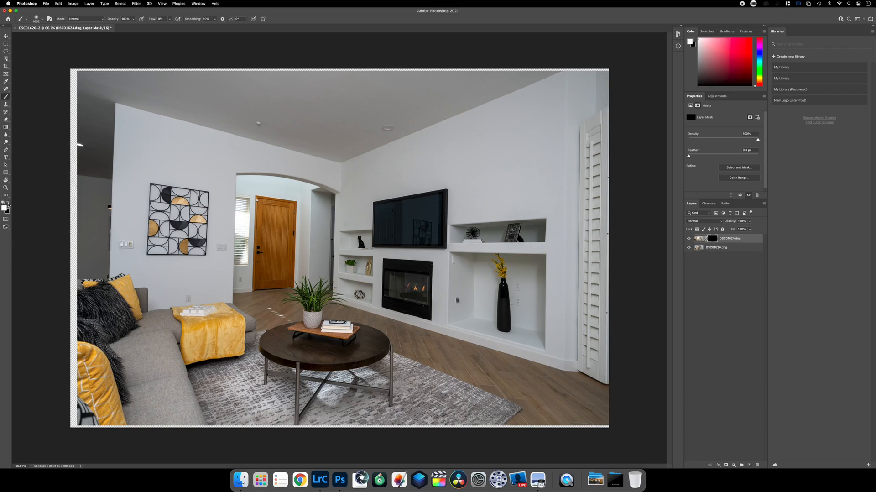
Step: Paint white on the DSC01624.dng mask over the far hallway, the rug around the coffee table and the ceiling
{"action": "mouse_move", "coordinate": [73, 132]}
{"action": "left_mouse_down"}
{"action": "mouse_move", "coordinate": [69, 195]}
{"action": "mouse_move", "coordinate": [77, 146]}
{"action": "mouse_move", "coordinate": [70, 183]}
{"action": "mouse_move", "coordinate": [84, 183]}
{"action": "mouse_move", "coordinate": [91, 214]}
{"action": "mouse_move", "coordinate": [122, 247]}
{"action": "left_mouse_up"}
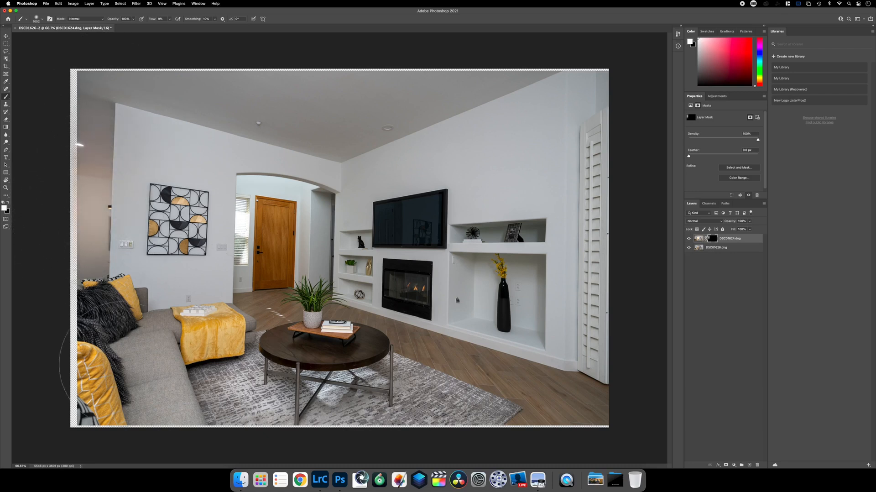
{"action": "mouse_move", "coordinate": [306, 330]}
{"action": "left_mouse_down"}
{"action": "mouse_move", "coordinate": [335, 393]}
{"action": "mouse_move", "coordinate": [384, 424]}
{"action": "left_mouse_up"}
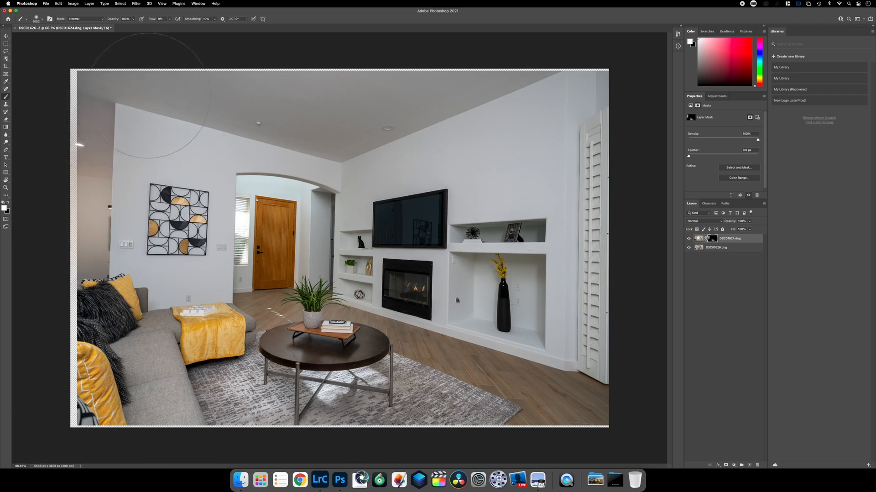
{"action": "mouse_move", "coordinate": [174, 87]}
{"action": "left_mouse_down"}
{"action": "mouse_move", "coordinate": [510, 99]}
{"action": "mouse_move", "coordinate": [295, 97]}
{"action": "mouse_move", "coordinate": [591, 111]}
{"action": "left_mouse_up"}
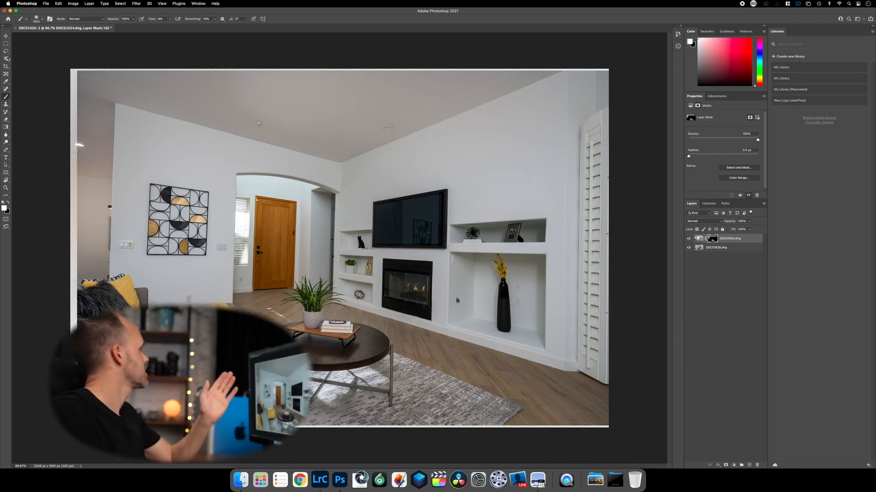
Step: Close the blended fireplace room document with its changes saved and switch to Lightroom Classic
{"action": "left_click", "coordinate": [14, 28]}
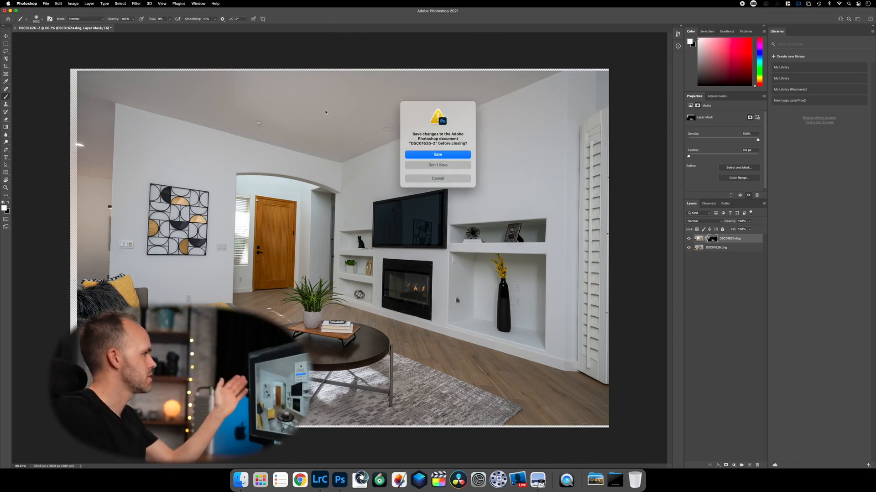
{"action": "left_click", "coordinate": [438, 154]}
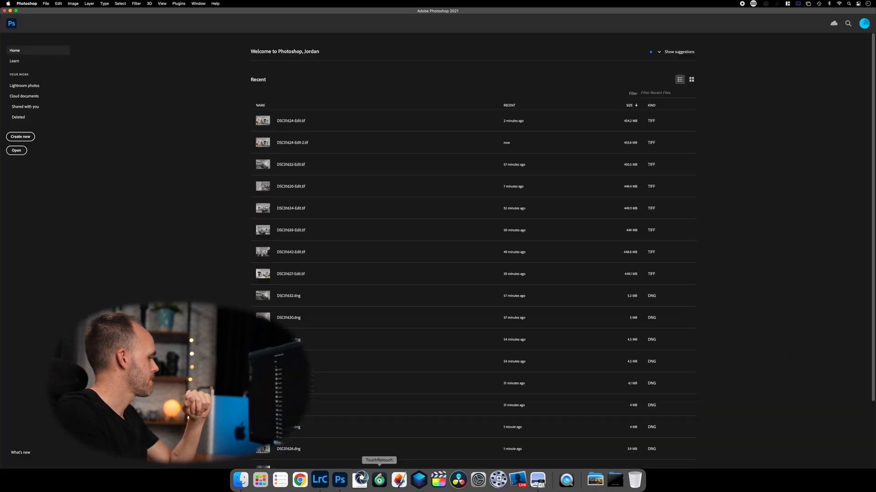
{"action": "left_click", "coordinate": [315, 482]}
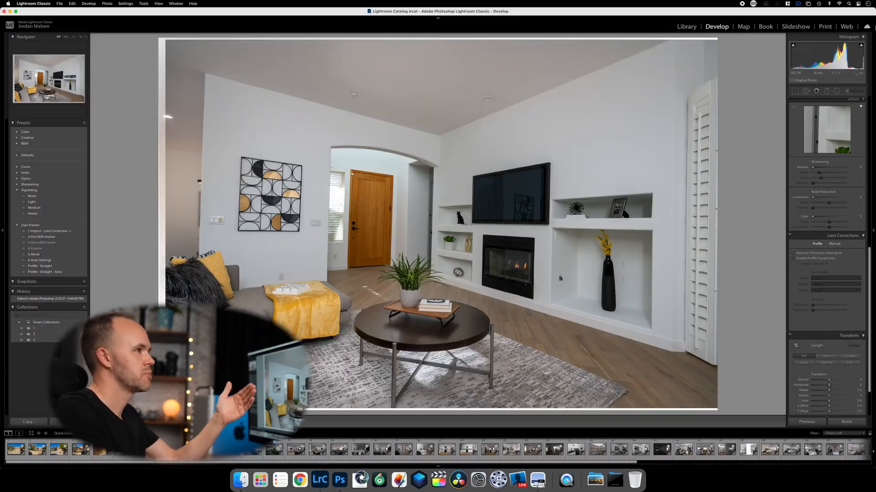
Step: Crop the blank strips off the new blended fireplace room photo and apply the Auto Upright correction
{"action": "left_click", "coordinate": [795, 91]}
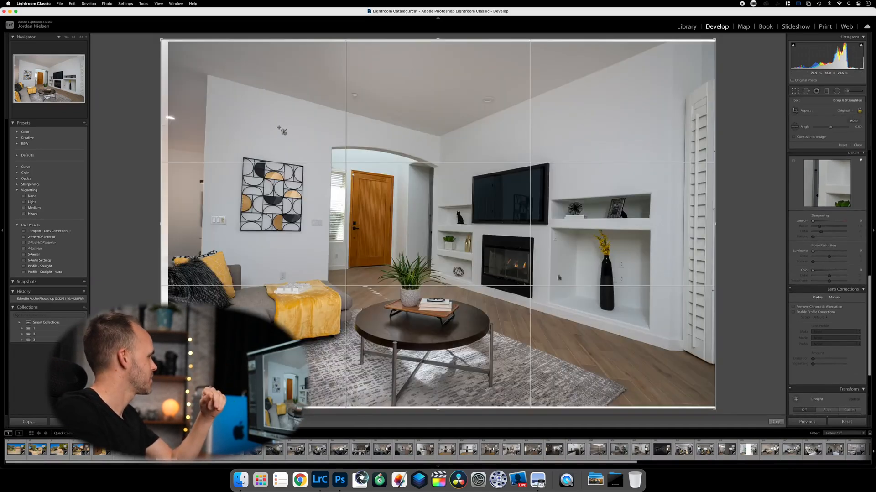
{"action": "left_click_drag", "start_coordinate": [161, 223], "coordinate": [184, 225]}
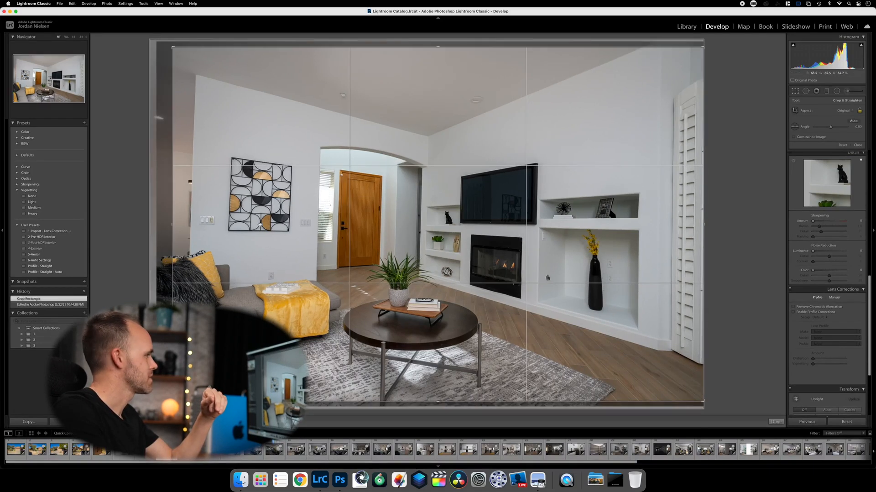
{"action": "left_click_drag", "start_coordinate": [704, 224], "coordinate": [699, 224]}
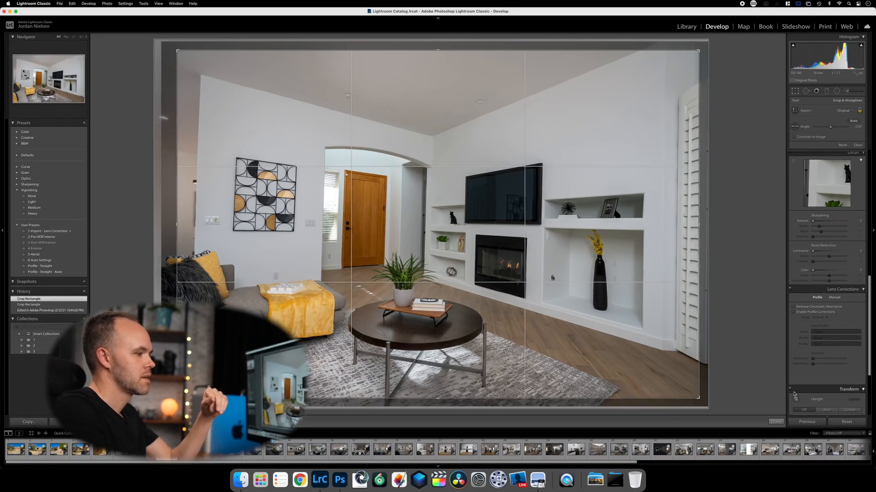
{"action": "left_click", "coordinate": [776, 421]}
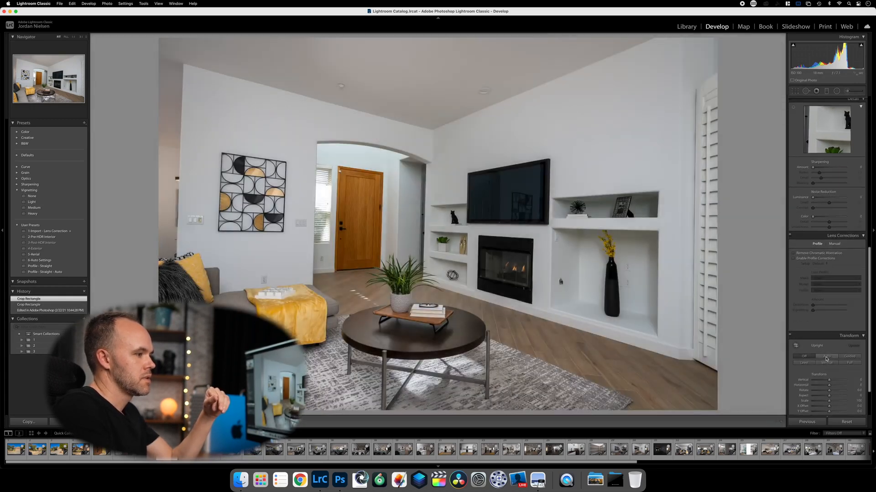
{"action": "left_click", "coordinate": [826, 357]}
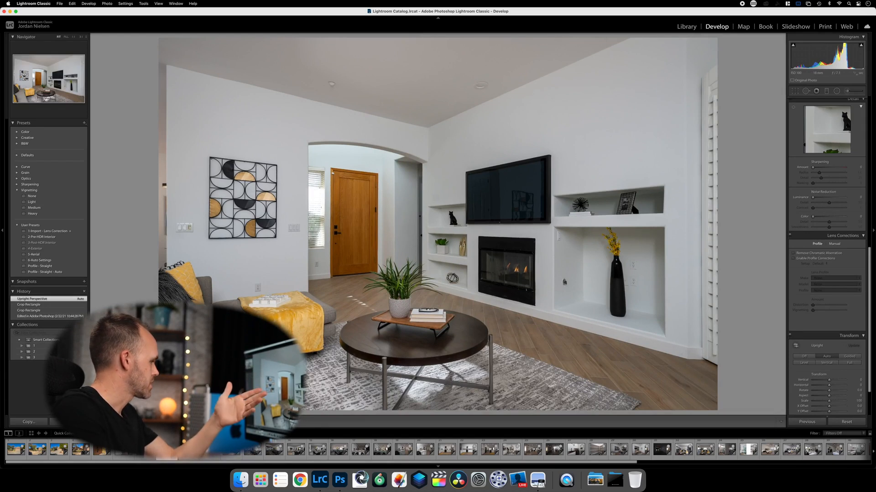
Step: Remove the two fireplace room source exposures from the Quick Collection, keeping the new blended photo
{"action": "left_click", "coordinate": [145, 449]}
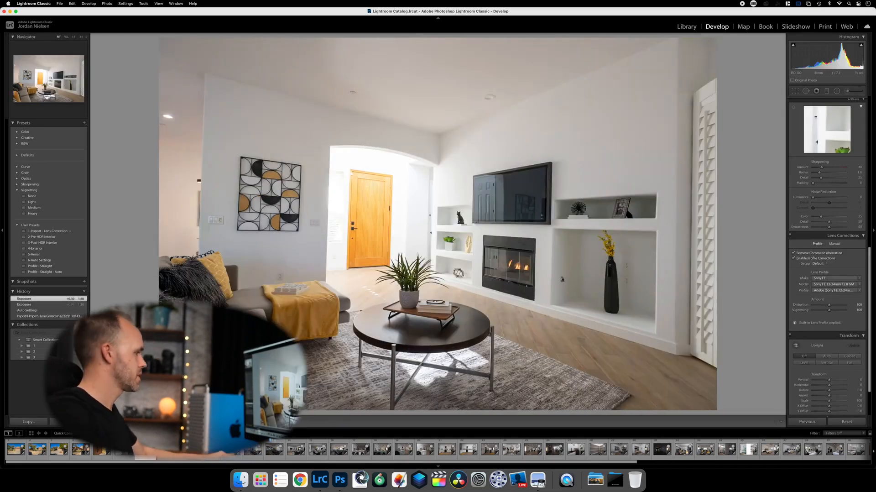
{"action": "key", "text": "BackSpace"}
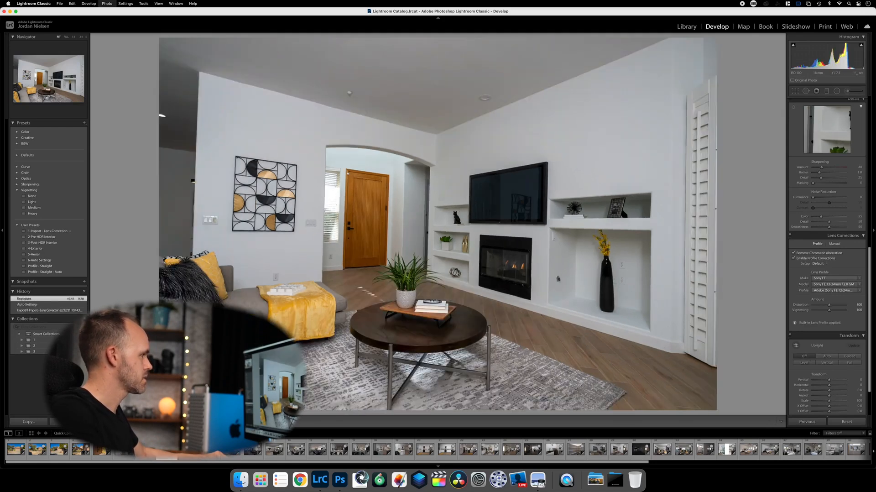
{"action": "key", "text": "BackSpace"}
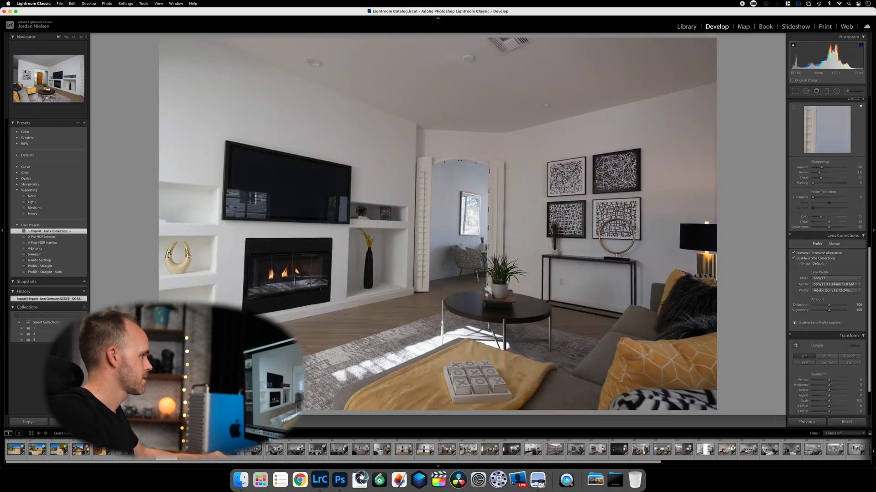
Step: Compare the next living room pair, then apply Auto tone to darker DSC01628.dng with Exposure +1.10 and Highlights -100
{"action": "left_click", "coordinate": [187, 449]}
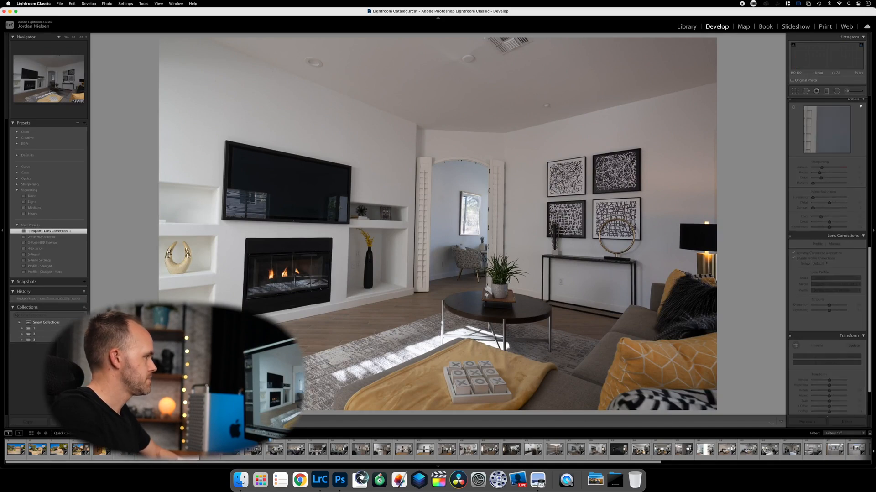
{"action": "key", "text": "Left"}
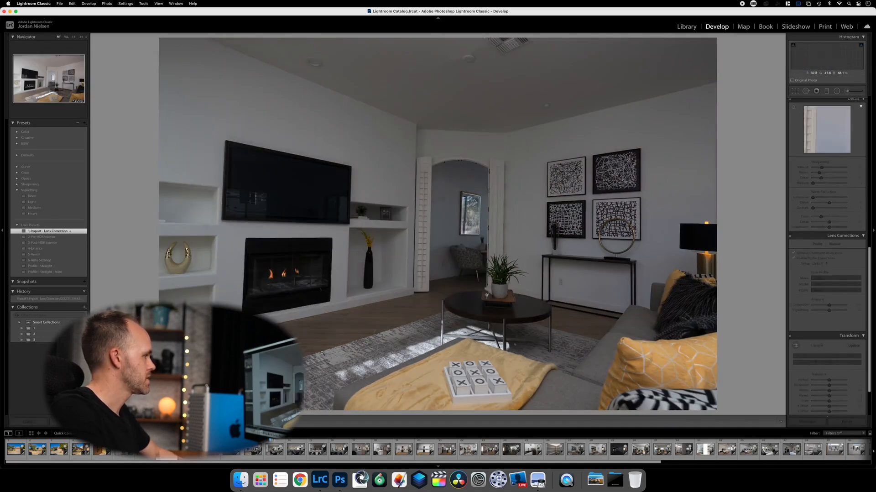
{"action": "key", "text": "Right"}
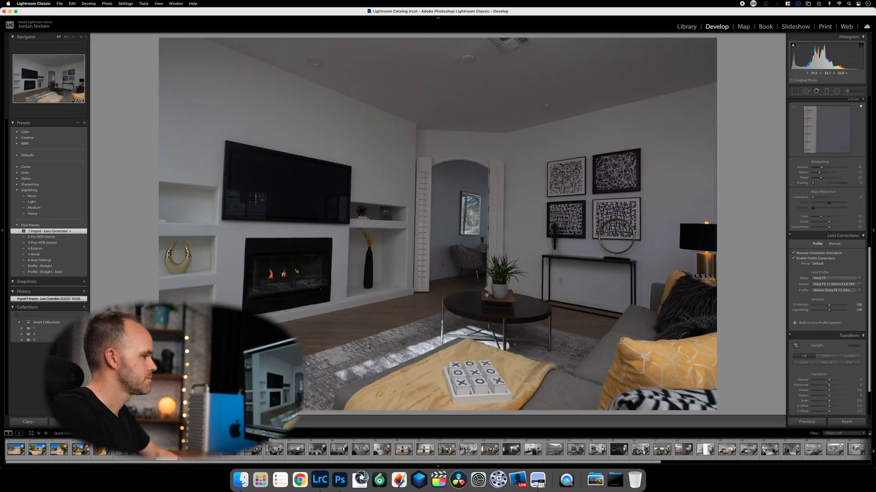
{"action": "key", "text": "Left"}
{"action": "key", "text": "Right"}
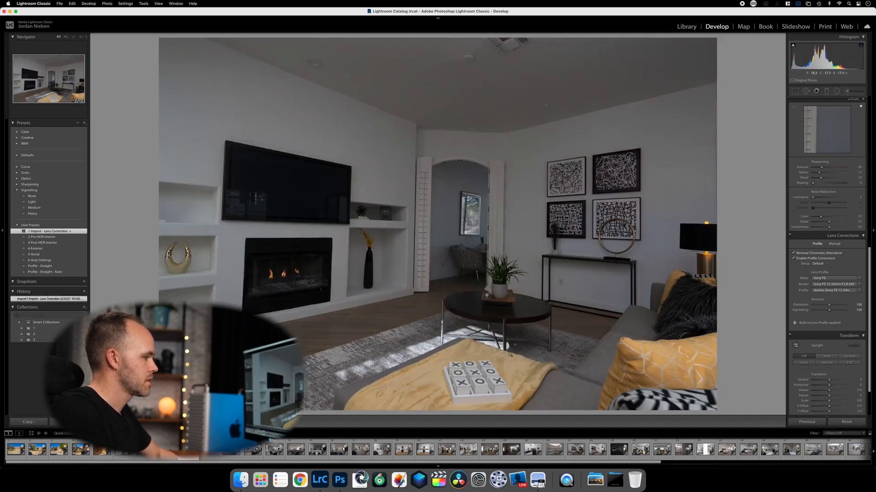
{"action": "scroll", "coordinate": [821, 191], "scroll_direction": "up", "scroll_amount": 10}
{"action": "left_click", "coordinate": [855, 153]}
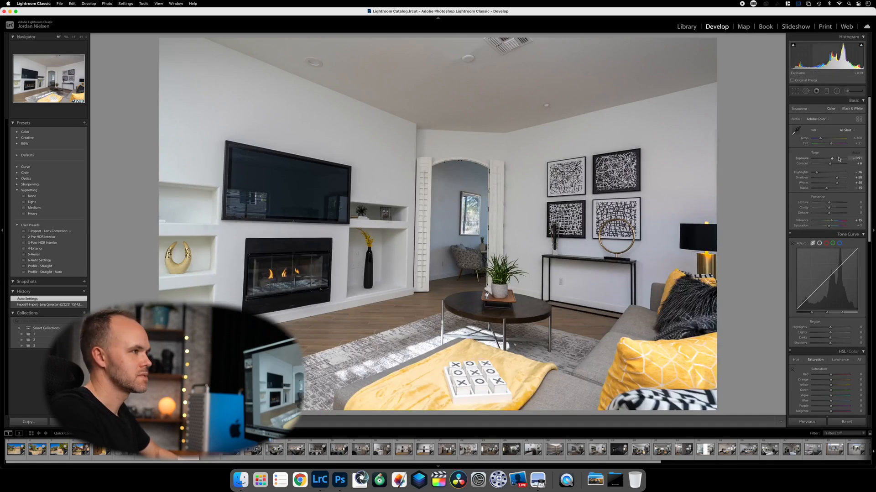
{"action": "left_click_drag", "start_coordinate": [831, 159], "coordinate": [812, 172]}
Step: Apply Auto tone to the warmer living room exposure DSC01627.dng and raise its Exposure to +0.90
{"action": "key", "text": "Left"}
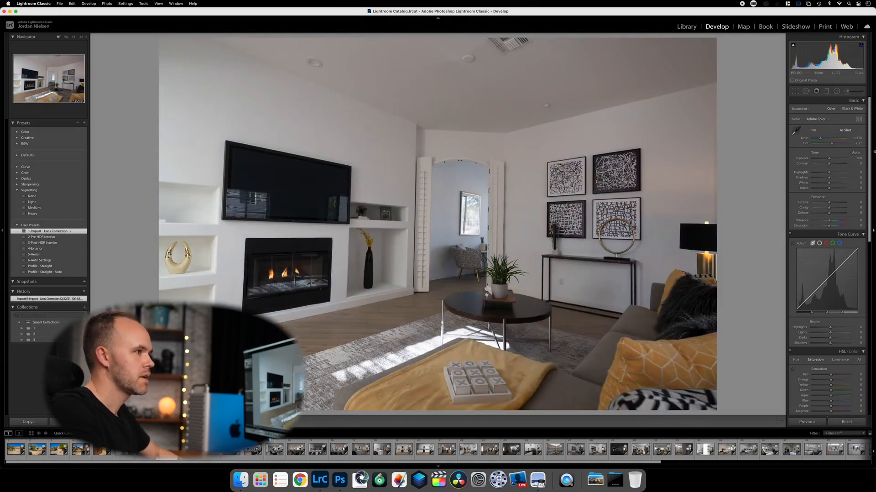
{"action": "left_click", "coordinate": [855, 153]}
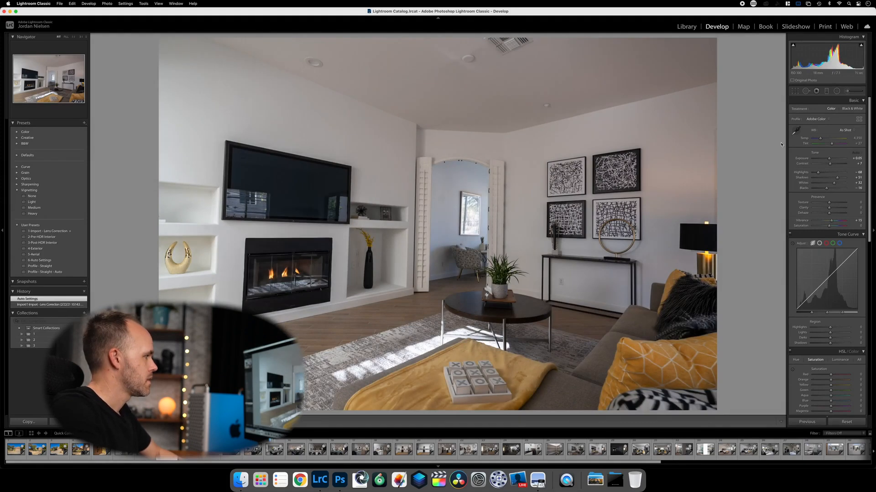
{"action": "left_click_drag", "start_coordinate": [830, 158], "coordinate": [833, 159]}
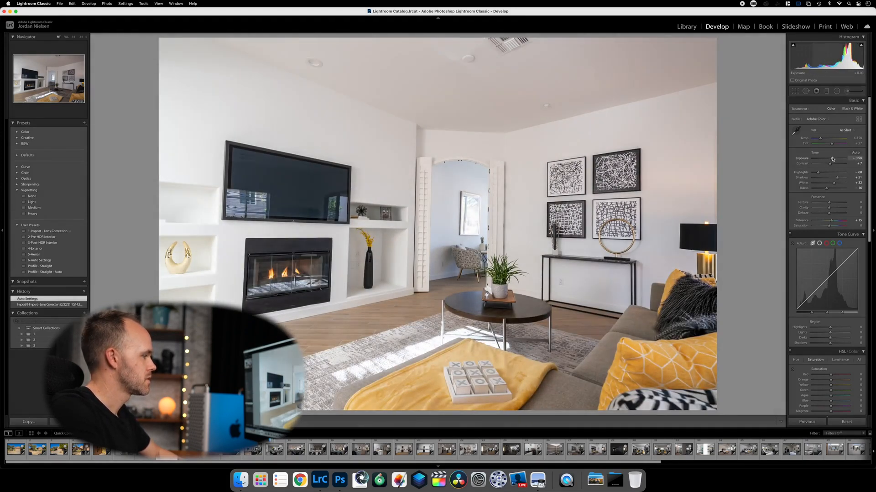
{"action": "key", "text": "super+z"}
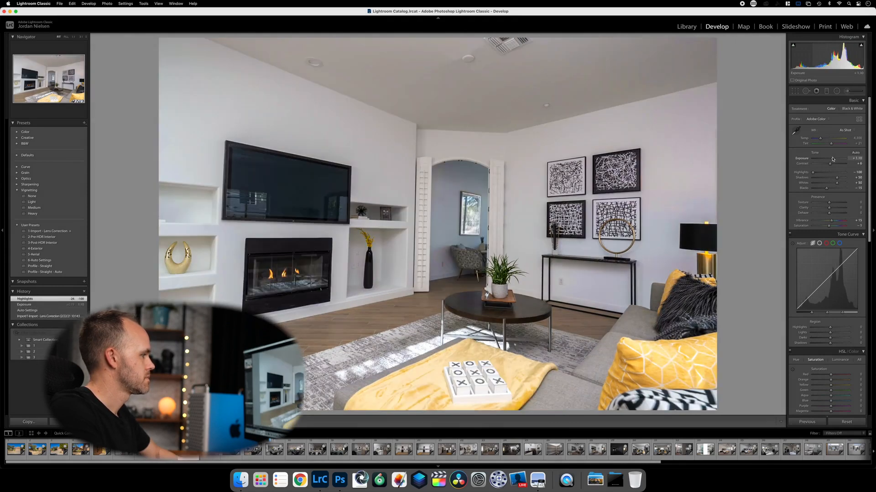
{"action": "key", "text": "super+shift+z"}
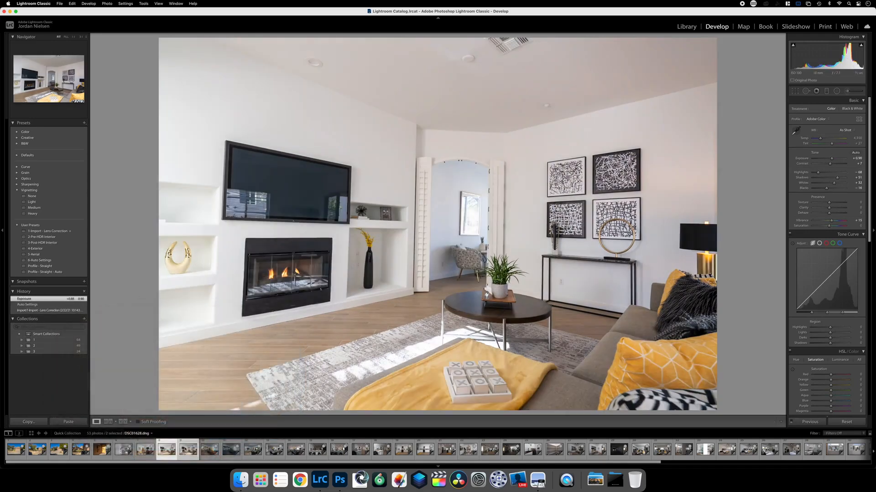
Step: Open the two living room exposures, DSC01627.dng and DSC01628.dng, as layers in one Photoshop document
{"action": "right_click", "coordinate": [186, 449]}
{"action": "mouse_move", "coordinate": [256, 324]}
{"action": "left_click", "coordinate": [296, 362]}
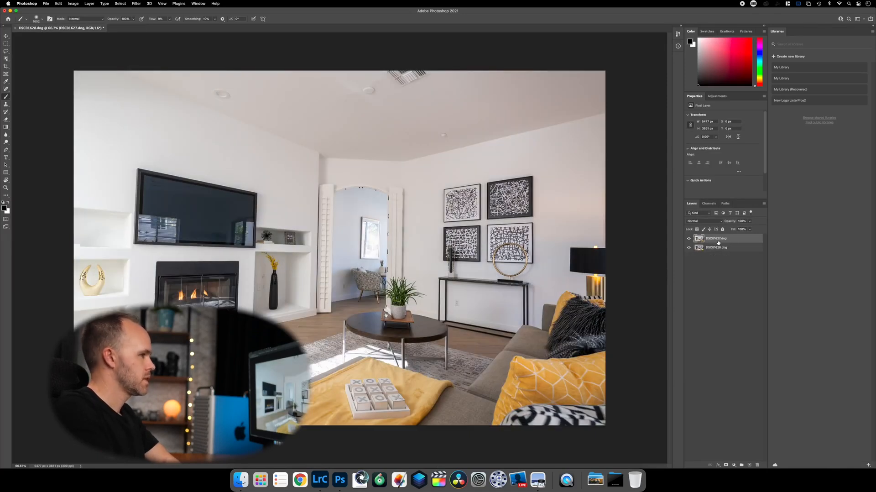
Step: Add an inverted black mask to the DSC01627.dng layer and paint white over the room to blend it in
{"action": "left_click", "coordinate": [725, 464]}
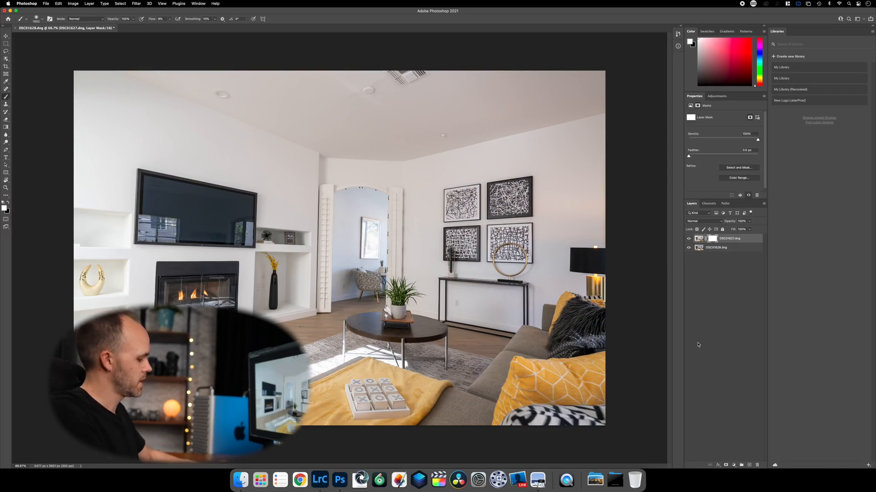
{"action": "key", "text": "super+i"}
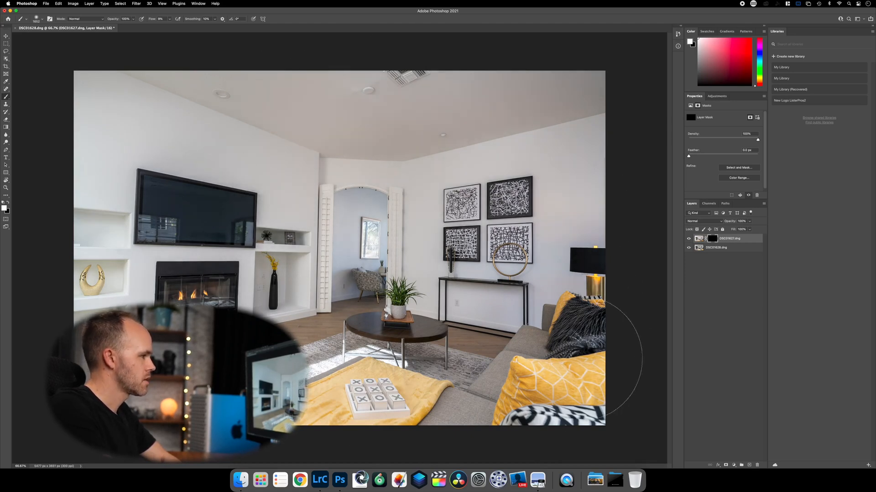
{"action": "left_click_drag", "start_coordinate": [442, 339], "coordinate": [396, 269]}
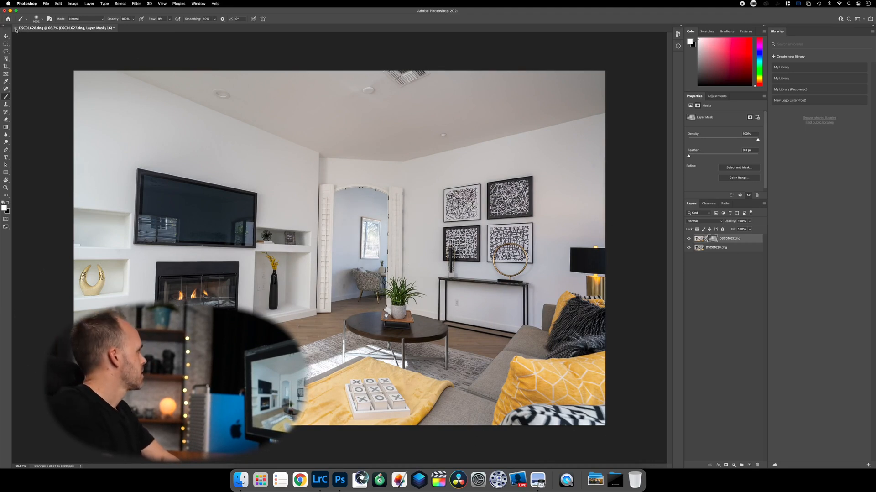
Step: Save and close the blended living room document, and switch back to Lightroom Classic
{"action": "key", "text": "super+w"}
{"action": "left_click", "coordinate": [448, 157]}
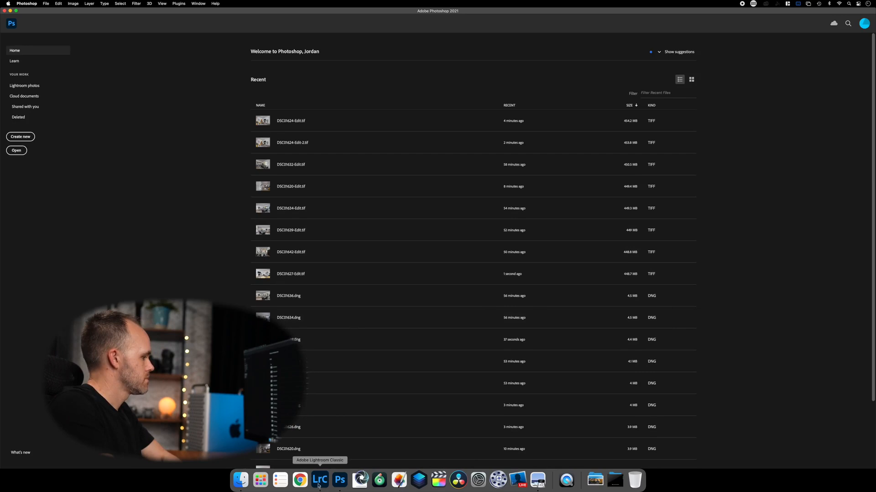
{"action": "left_click", "coordinate": [319, 479]}
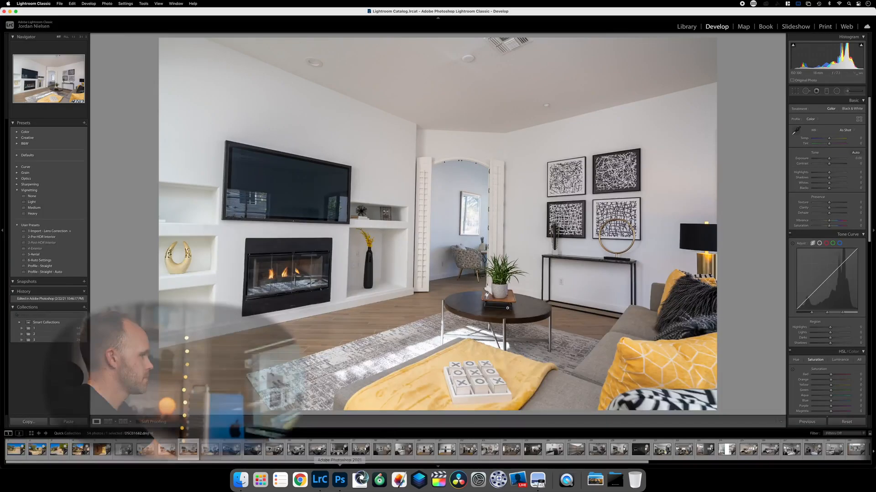
Step: Remove the source exposures DSC01627.dng and DSC01628.dng from the Quick Collection, keeping the blended living room TIFF
{"action": "left_click", "coordinate": [163, 448]}
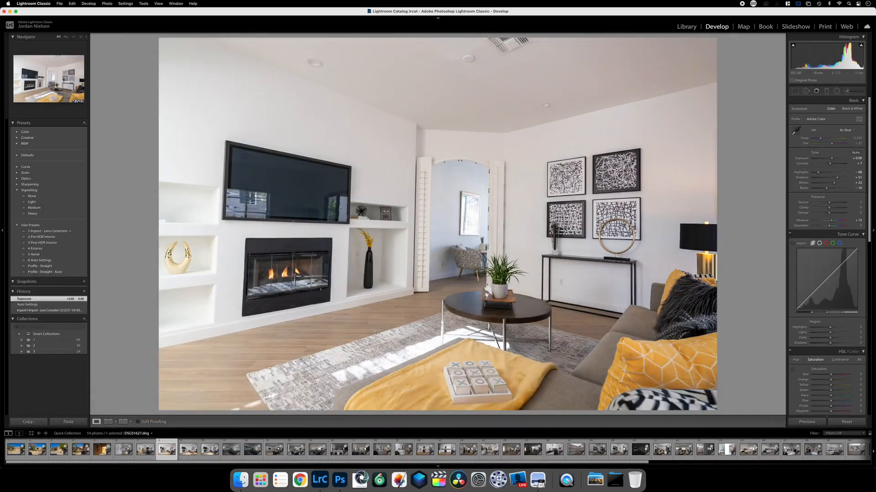
{"action": "key", "text": "Delete"}
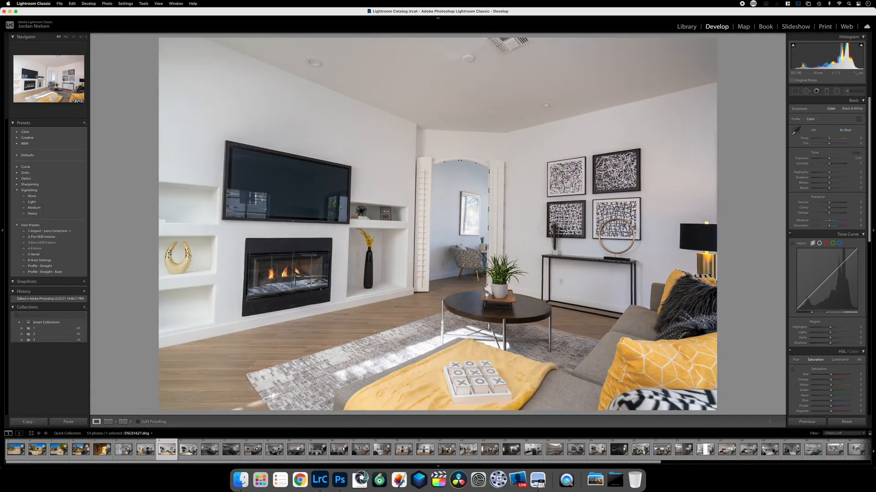
{"action": "left_click", "coordinate": [186, 449]}
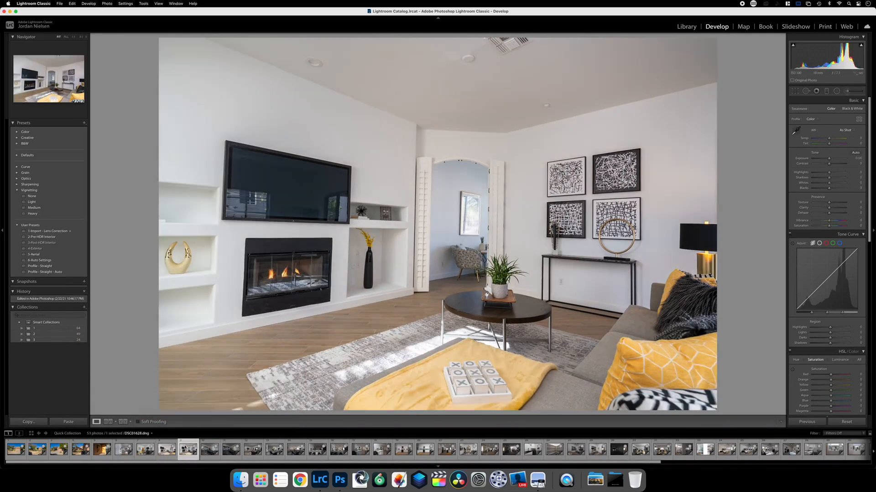
{"action": "key", "text": "Delete"}
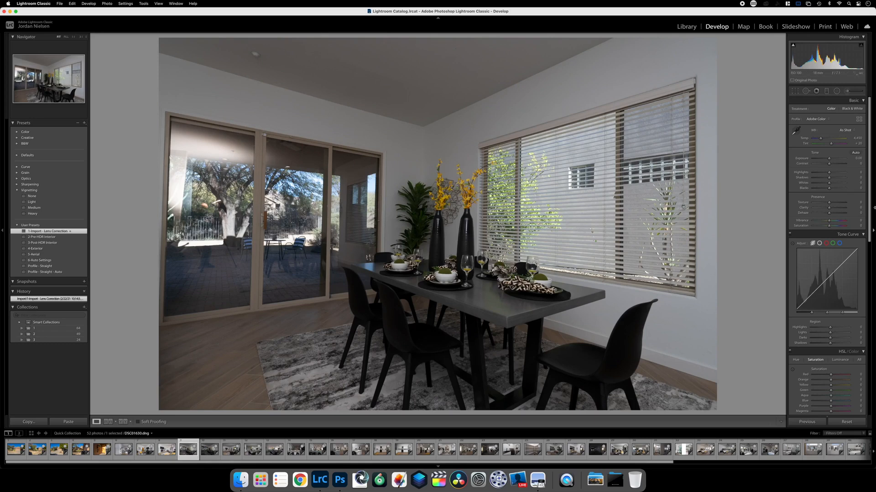
Step: Apply Auto tone to the brighter dining room exposure DSC01630.dng and set its Exposure to +0.80
{"action": "key", "text": "super+u"}
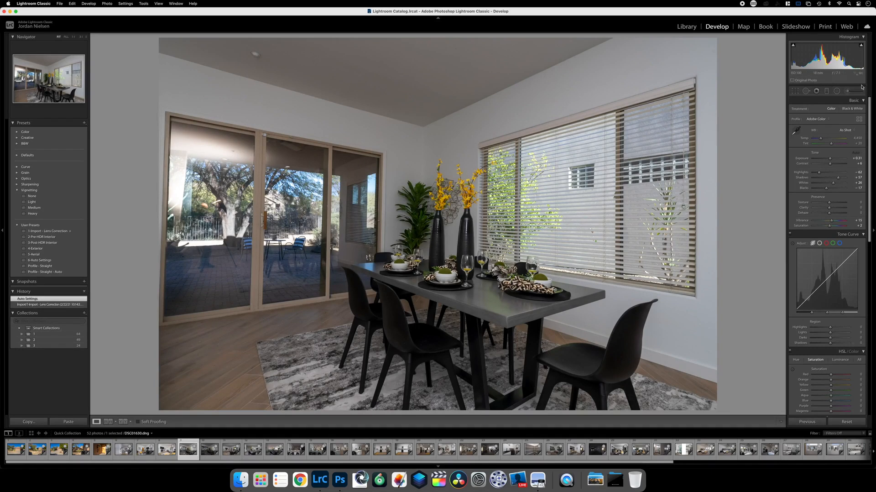
{"action": "left_click_drag", "start_coordinate": [830, 158], "coordinate": [832, 158]}
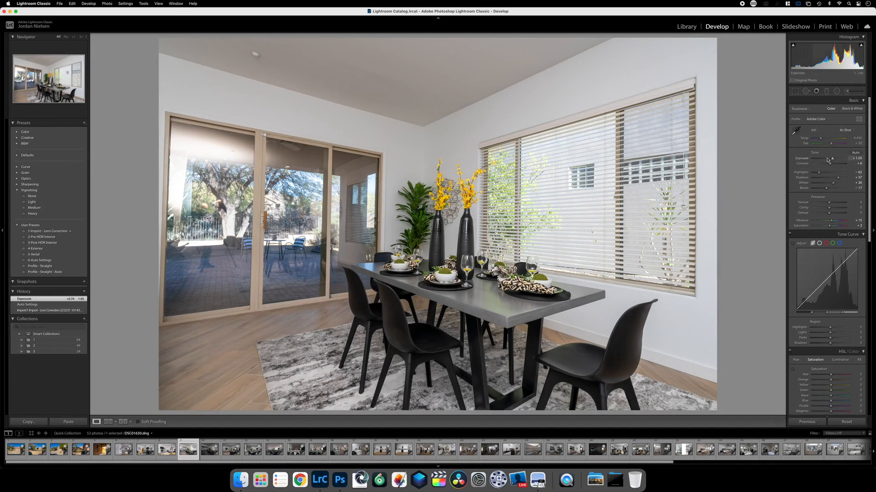
{"action": "left_click_drag", "start_coordinate": [832, 159], "coordinate": [831, 158]}
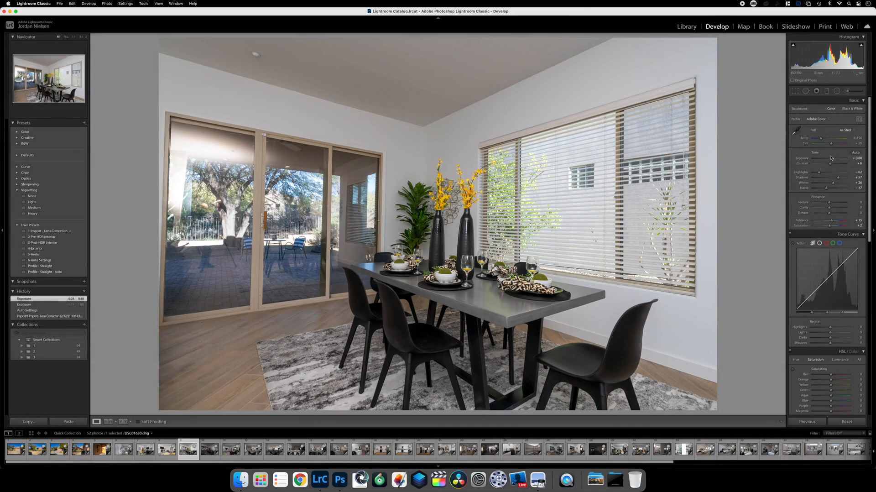
Step: Copy the develop settings from DSC01630.dng and paste them onto the darker dining room exposure DSC01632.dng
{"action": "key", "text": "Right"}
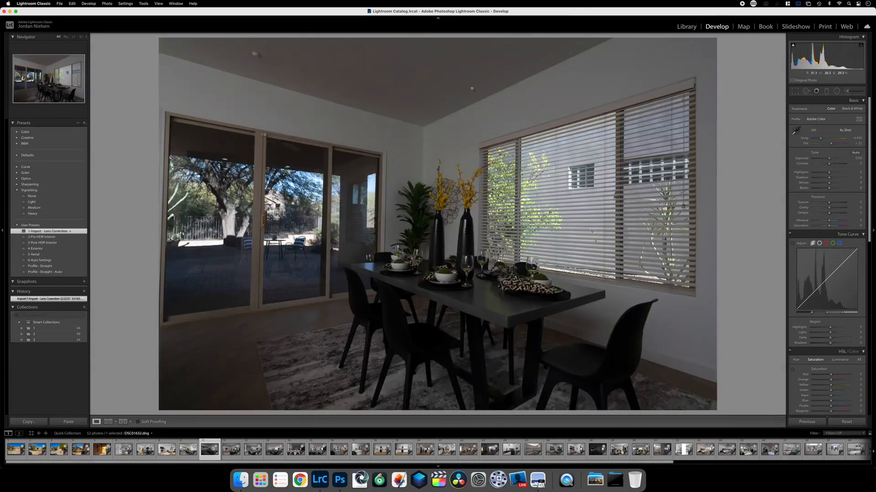
{"action": "key", "text": "Left"}
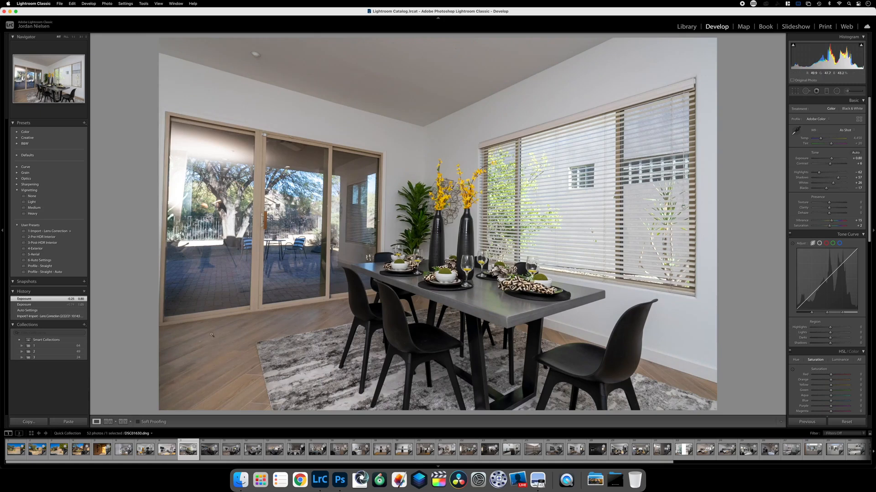
{"action": "left_click", "coordinate": [25, 423]}
{"action": "key", "text": "Return"}
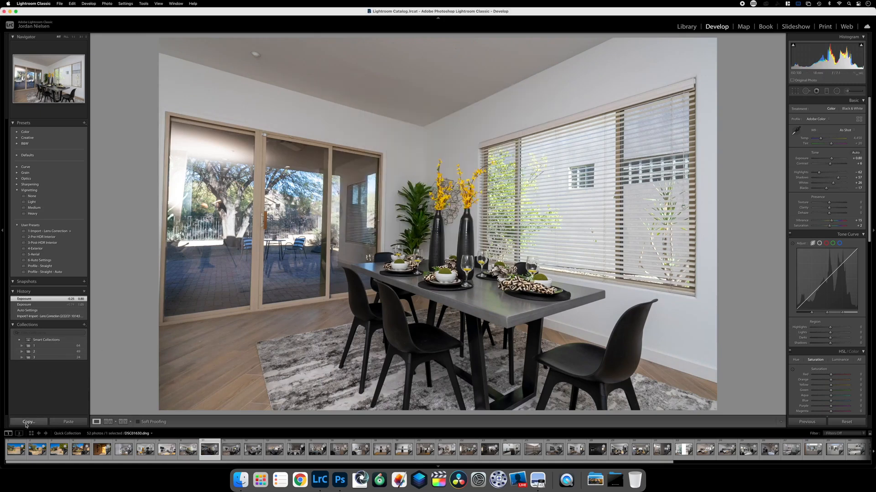
{"action": "key", "text": "Right"}
{"action": "left_click", "coordinate": [67, 421]}
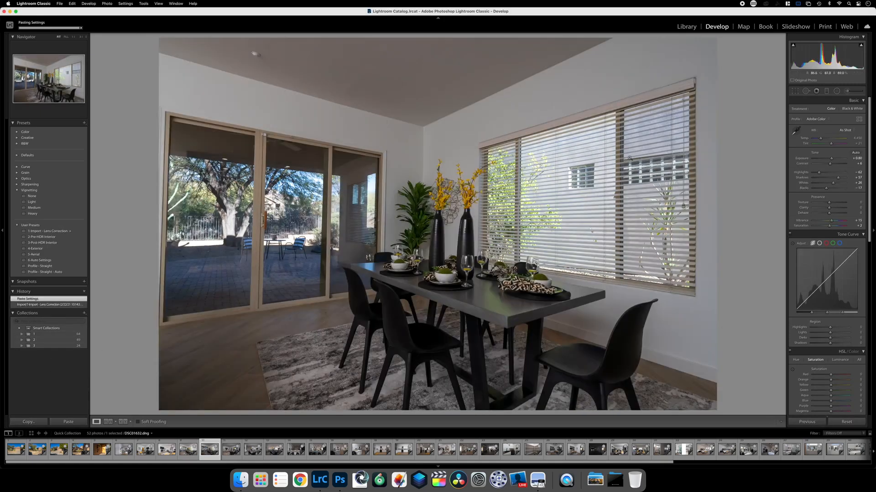
Step: Raise the Exposure of DSC01632.dng to +1.15 and compare it with DSC01630.dng
{"action": "left_click_drag", "start_coordinate": [831, 159], "coordinate": [832, 159]}
{"action": "key", "text": "Left"}
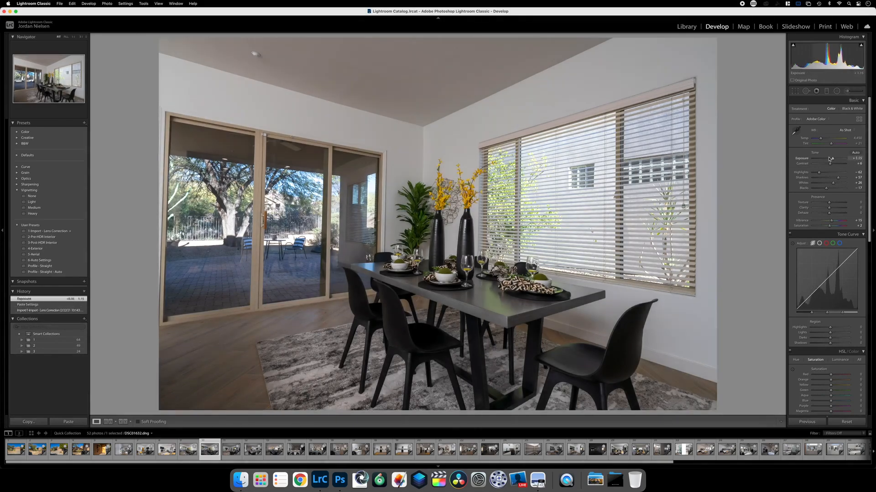
{"action": "key", "text": "Right"}
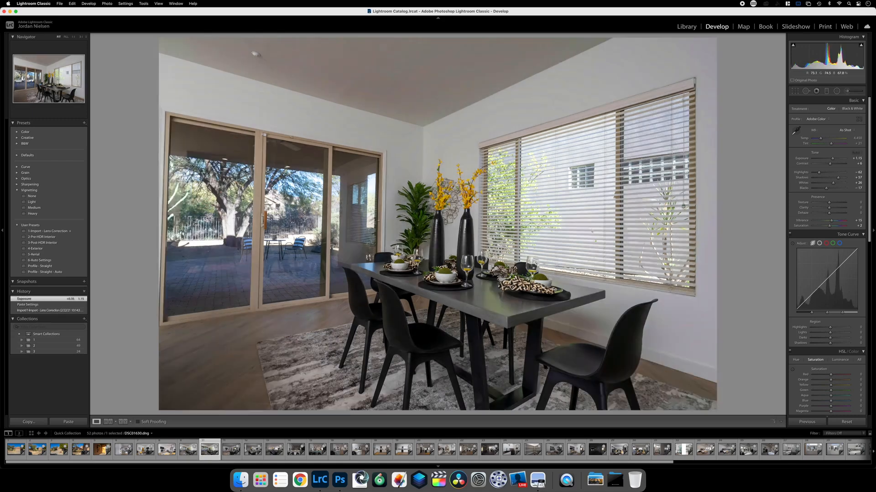
{"action": "key", "text": "Left"}
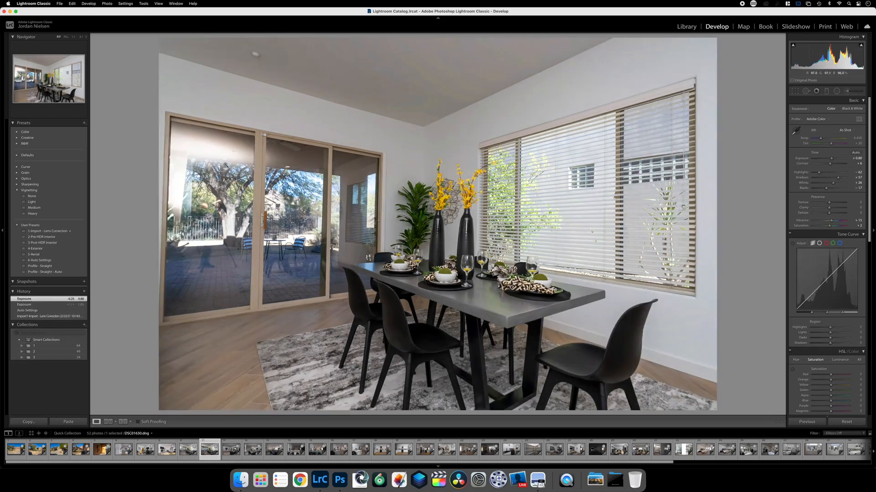
{"action": "key", "text": "Left"}
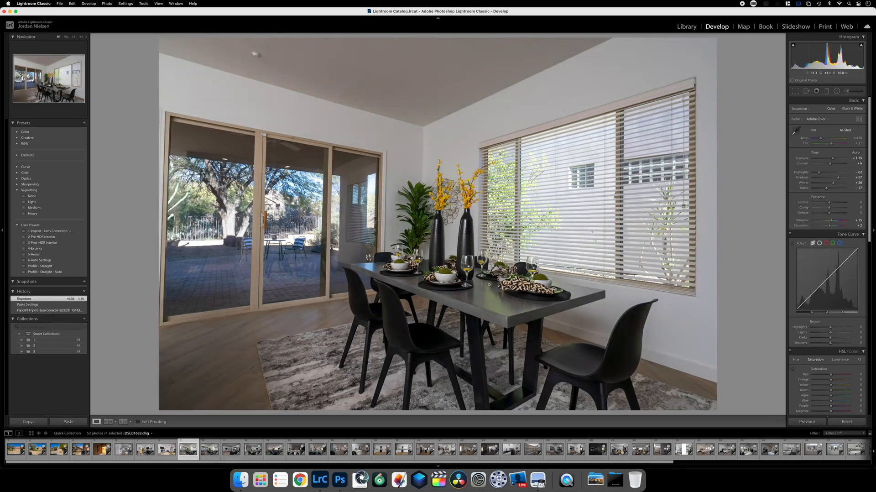
Step: Open the two dining room exposures, DSC01630.dng and DSC01632.dng, as layers in one Photoshop document
{"action": "left_click", "coordinate": [206, 449], "text": "super"}
{"action": "right_click", "coordinate": [206, 449]}
{"action": "mouse_move", "coordinate": [246, 324]}
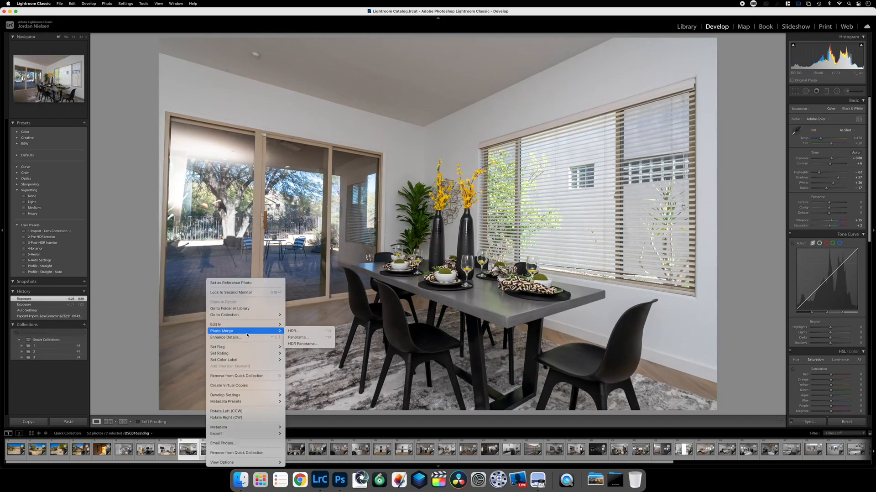
{"action": "left_click", "coordinate": [315, 369]}
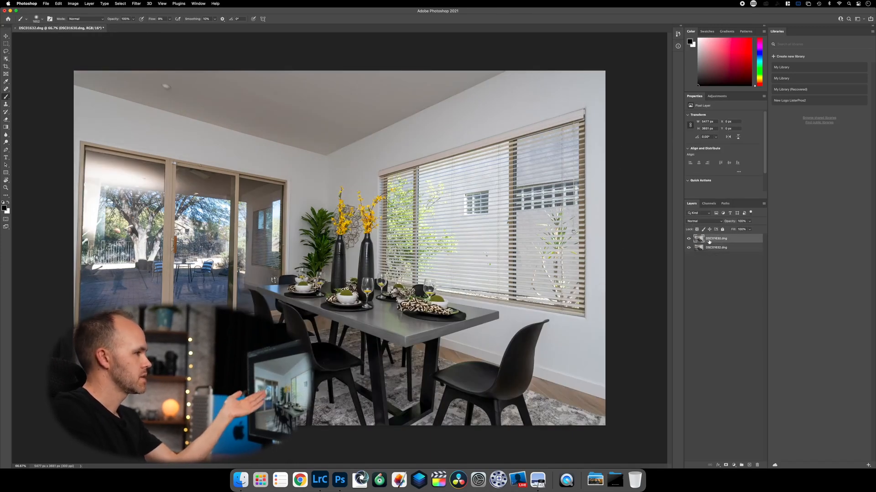
Step: Place the DSC01632.dng layer above DSC01630.dng and give it an inverted black layer mask
{"action": "left_click_drag", "start_coordinate": [710, 239], "coordinate": [701, 248]}
{"action": "left_click", "coordinate": [698, 240]}
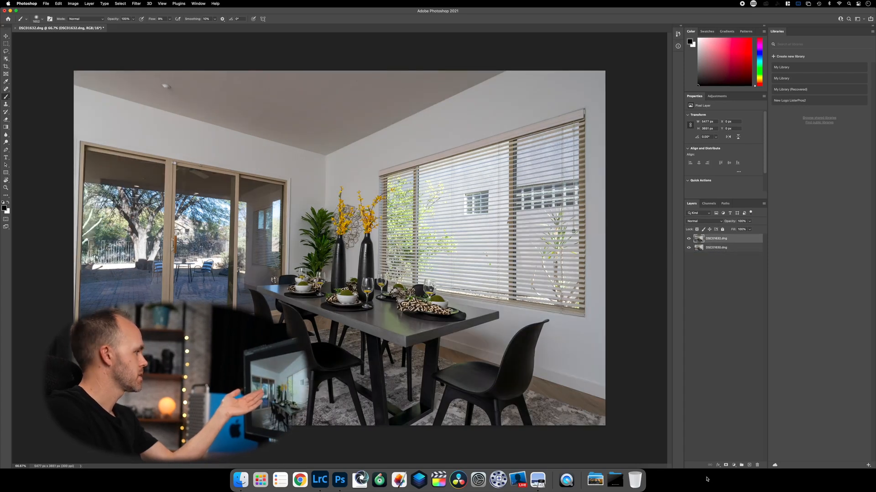
{"action": "left_click", "coordinate": [726, 465]}
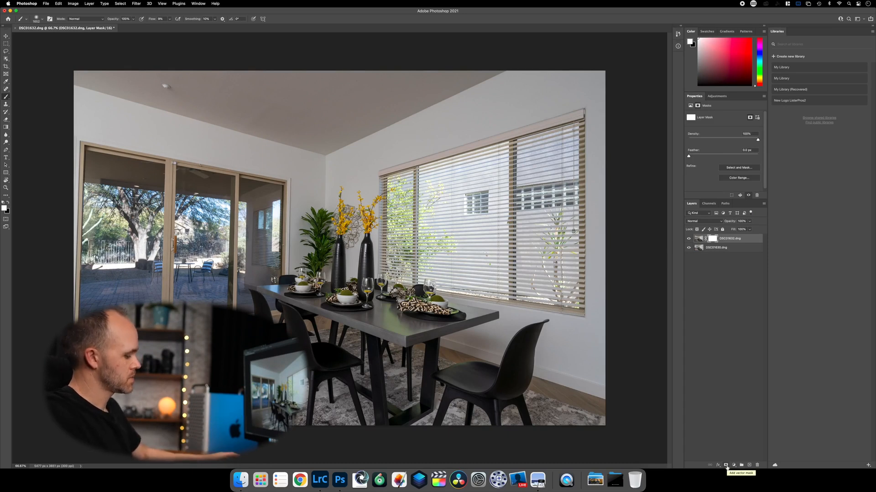
{"action": "key", "text": "super+i"}
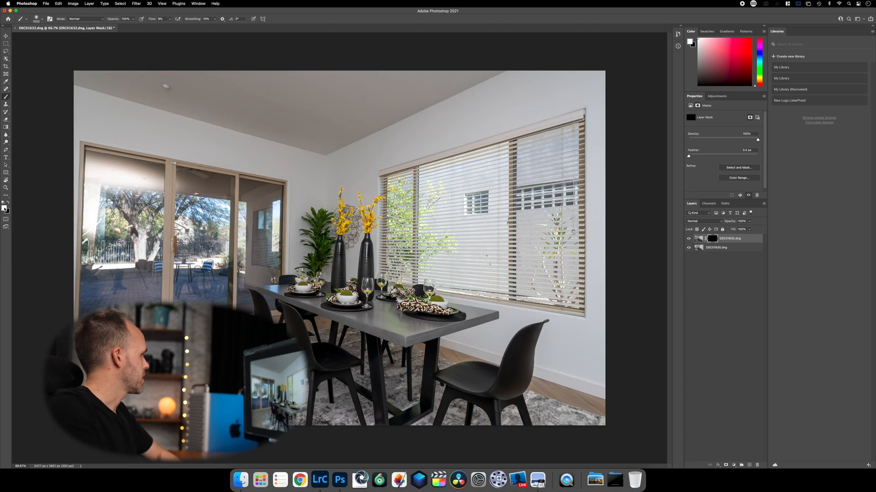
Step: Paint white on the DSC01632.dng mask over the sliding glass doors and window to blend in the darker exposure
{"action": "mouse_move", "coordinate": [91, 217]}
{"action": "left_mouse_down"}
{"action": "mouse_move", "coordinate": [88, 225]}
{"action": "mouse_move", "coordinate": [162, 174]}
{"action": "mouse_move", "coordinate": [133, 235]}
{"action": "left_mouse_up"}
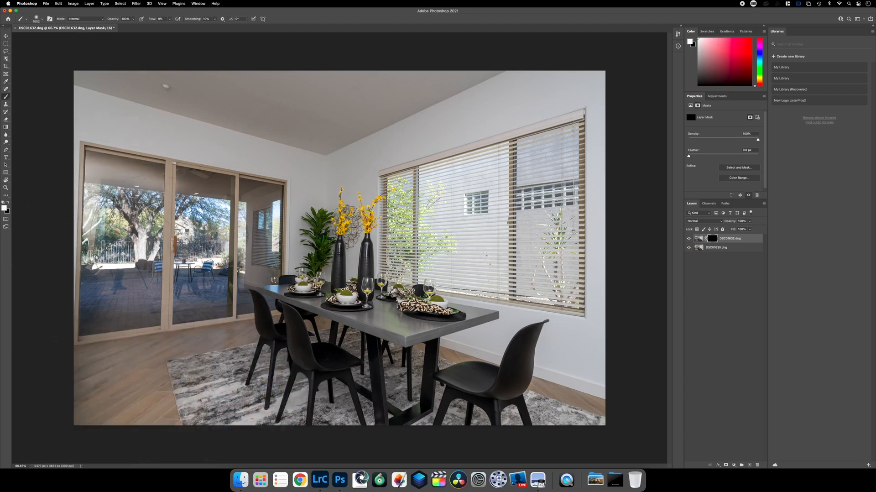
{"action": "mouse_move", "coordinate": [133, 235]}
{"action": "left_mouse_down"}
{"action": "mouse_move", "coordinate": [125, 160]}
{"action": "mouse_move", "coordinate": [151, 165]}
{"action": "mouse_move", "coordinate": [145, 175]}
{"action": "mouse_move", "coordinate": [167, 147]}
{"action": "mouse_move", "coordinate": [90, 161]}
{"action": "mouse_move", "coordinate": [76, 192]}
{"action": "mouse_move", "coordinate": [101, 195]}
{"action": "left_mouse_up"}
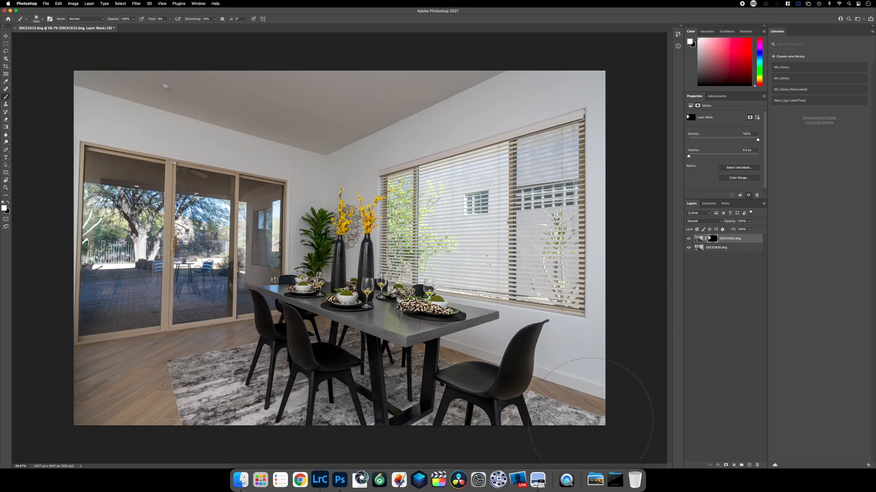
{"action": "left_click", "coordinate": [663, 350]}
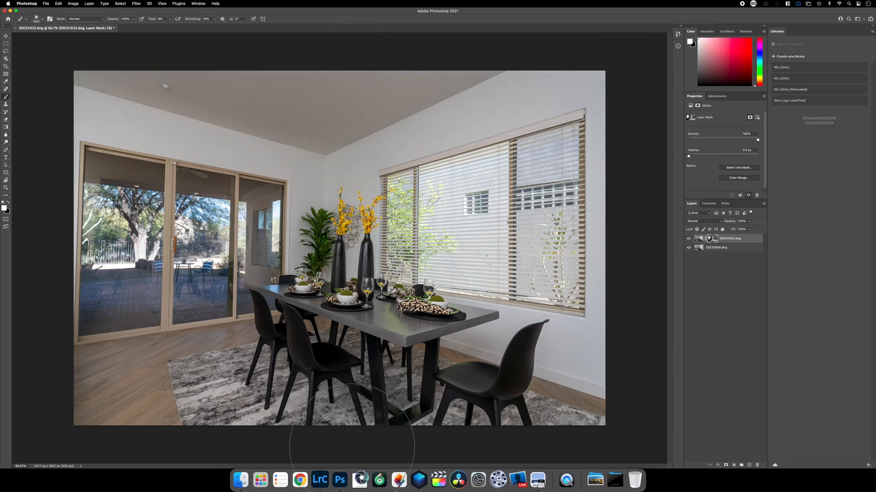
Step: Save and close the blended dining room document, and switch back to Lightroom Classic
{"action": "left_click", "coordinate": [15, 28]}
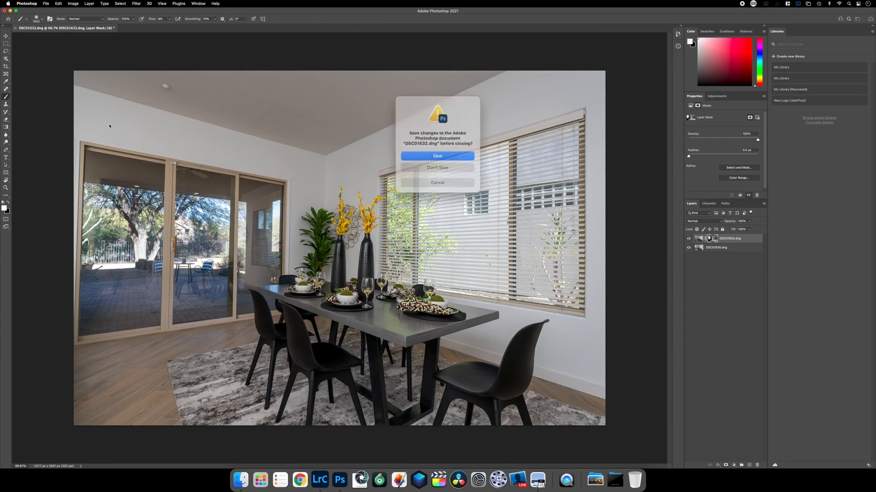
{"action": "left_click", "coordinate": [447, 157]}
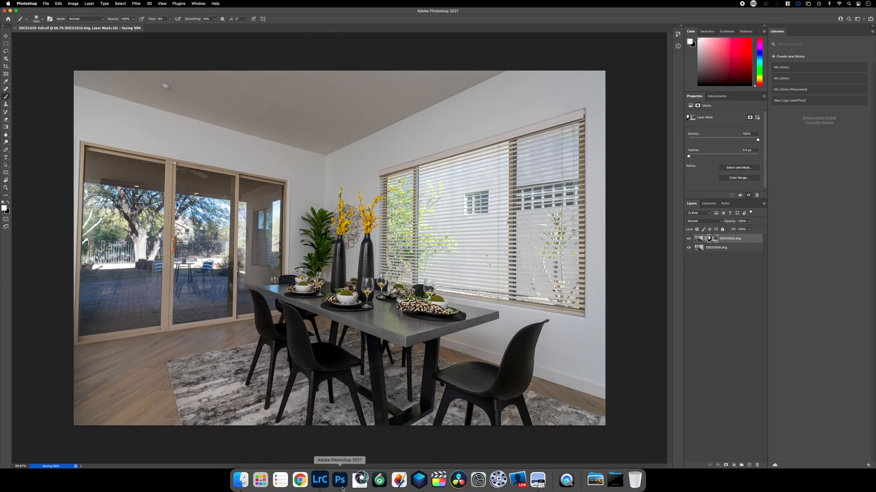
{"action": "key", "text": "super+Tab"}
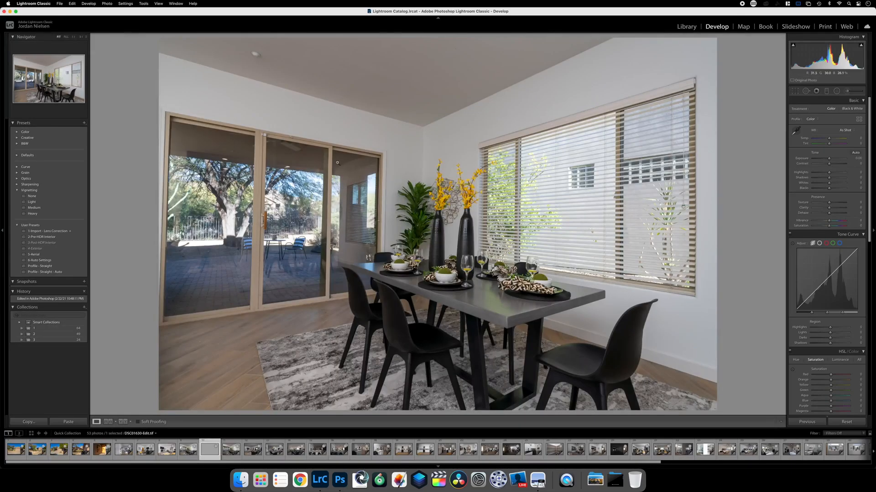
Step: Remove the source exposures DSC01630.dng and DSC01632.dng from the Quick Collection, keeping DSC01630-Edit.tif
{"action": "left_click", "coordinate": [187, 449]}
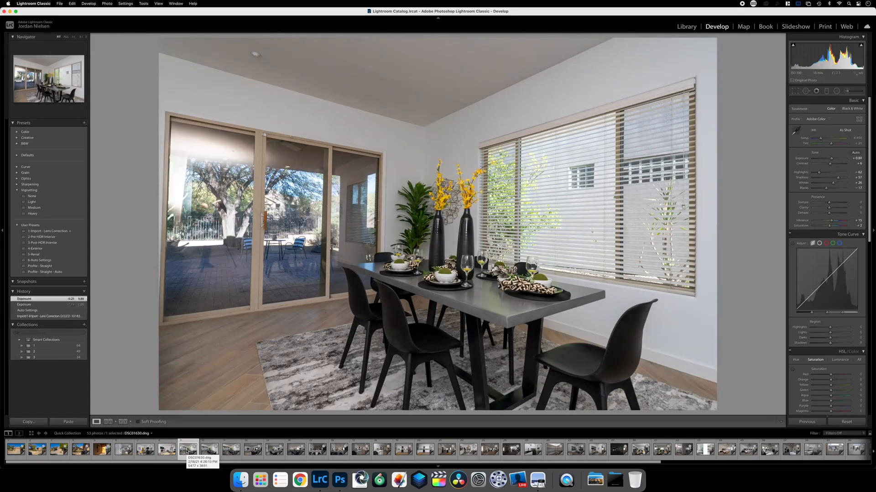
{"action": "key", "text": "Delete"}
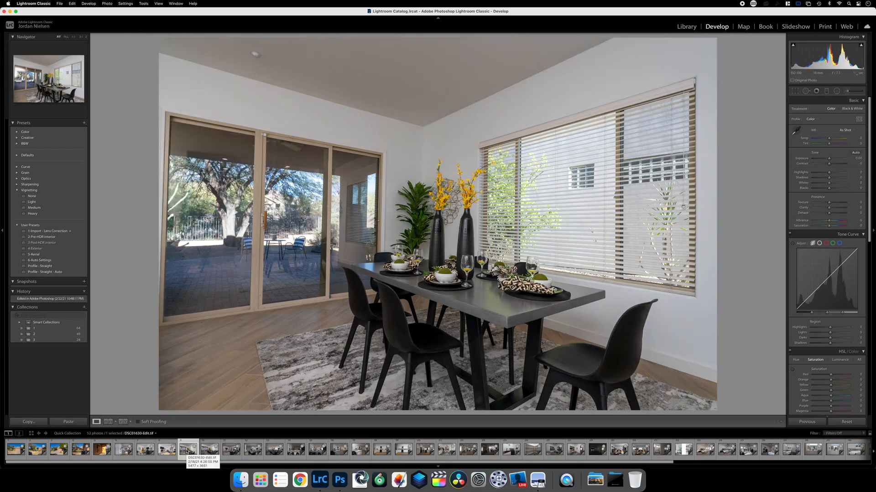
{"action": "key", "text": "Right"}
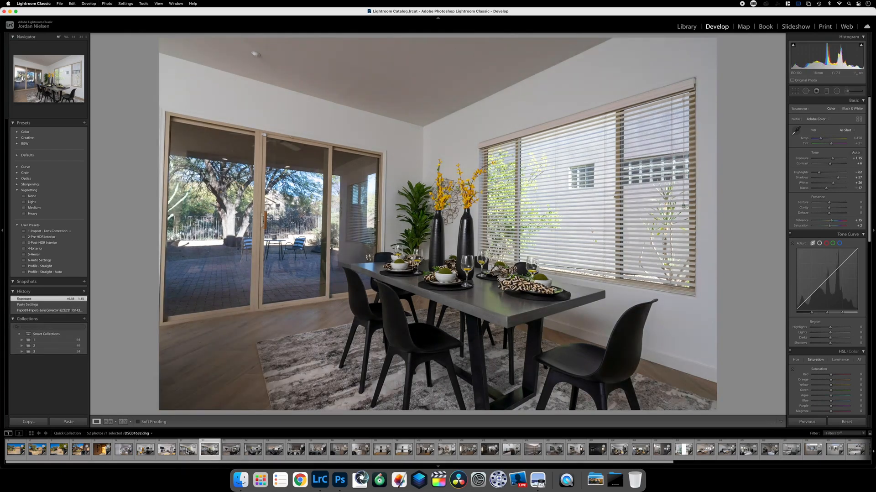
{"action": "key", "text": "Left"}
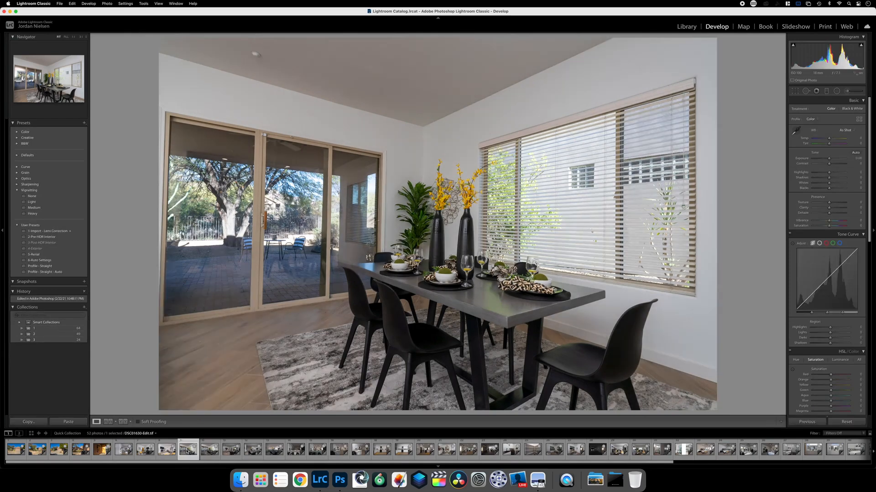
{"action": "key", "text": "Right"}
{"action": "key", "text": "b"}
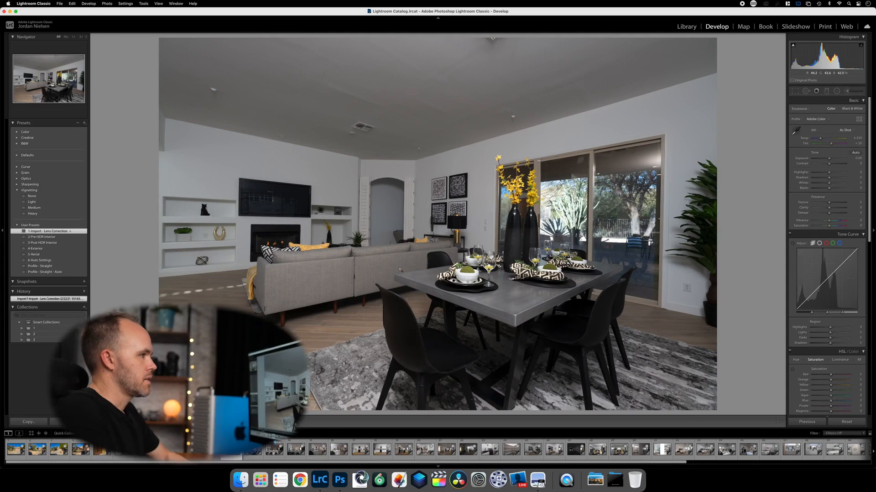
Step: Compare the next exposures of the combined dining and living room view
{"action": "key", "text": "Right"}
{"action": "key", "text": "Right"}
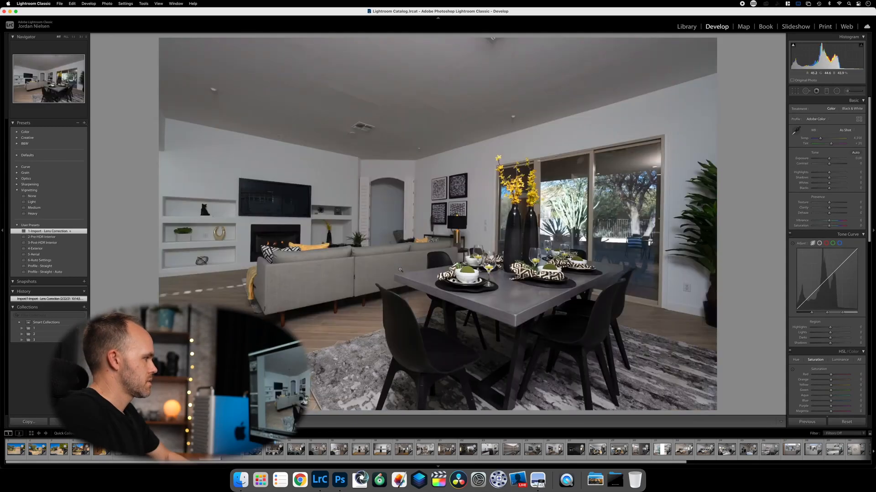
{"action": "key", "text": "Right"}
{"action": "key", "text": "Left"}
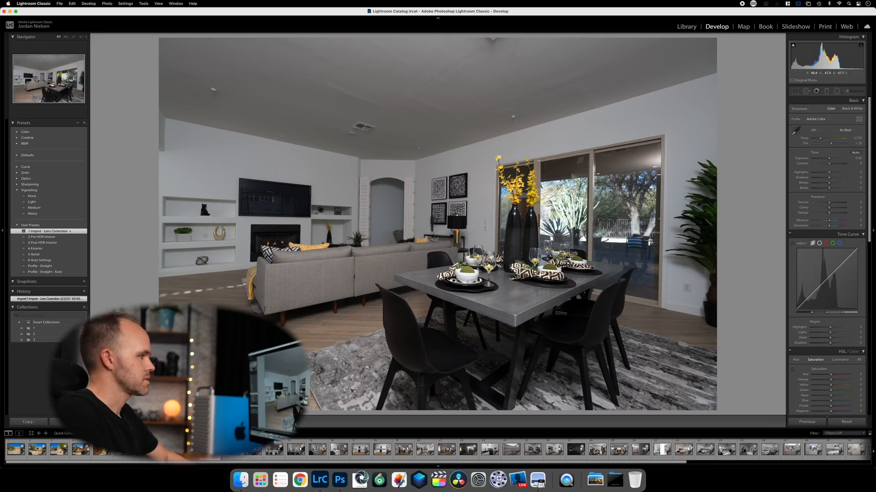
Step: Find the ambient exposure of the dining and living room view in Previous Import and add it to the Quick Collection
{"action": "left_click", "coordinate": [686, 27]}
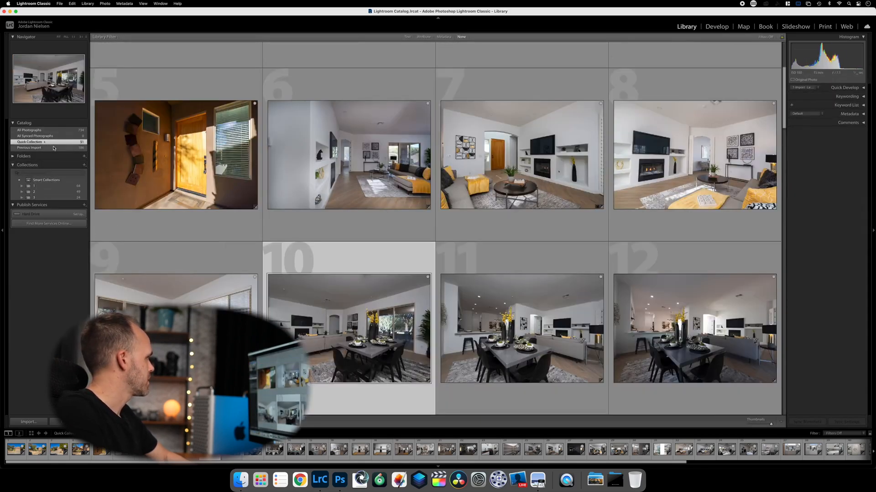
{"action": "left_click", "coordinate": [54, 148]}
{"action": "scroll", "coordinate": [549, 323], "scroll_direction": "down", "scroll_amount": 2}
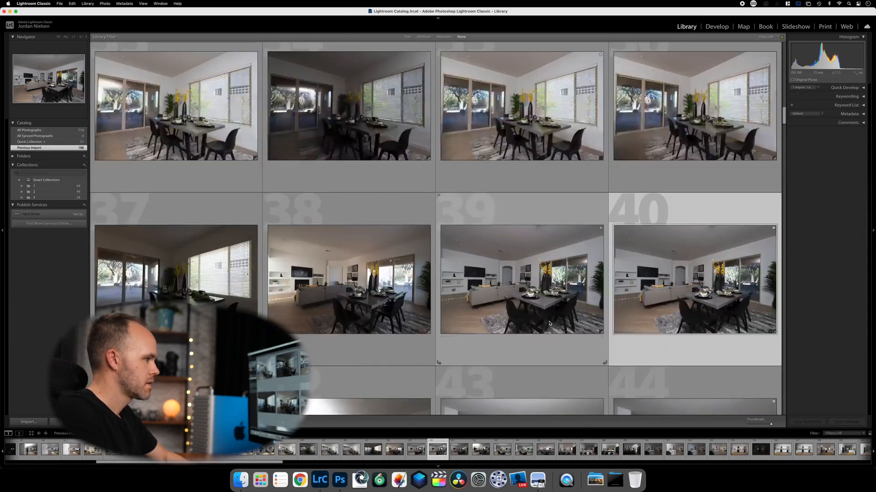
{"action": "scroll", "coordinate": [549, 323], "scroll_direction": "down", "scroll_amount": 2}
{"action": "left_click", "coordinate": [370, 220]}
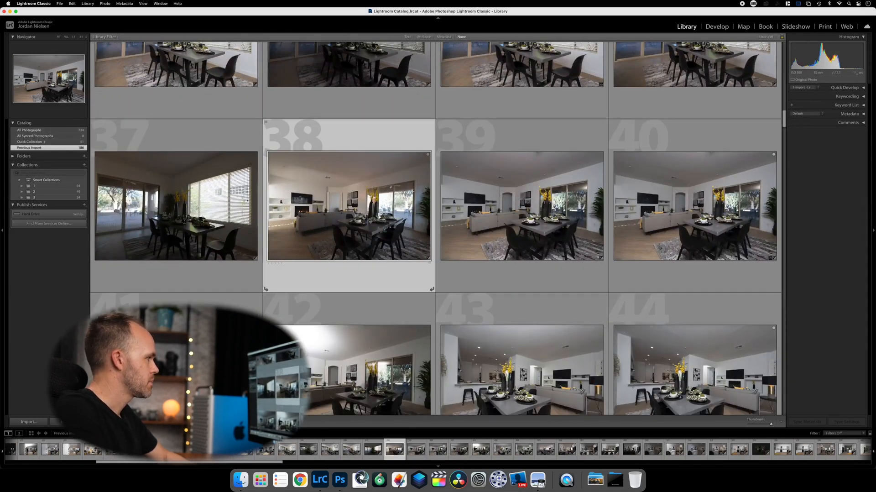
{"action": "key", "text": "b"}
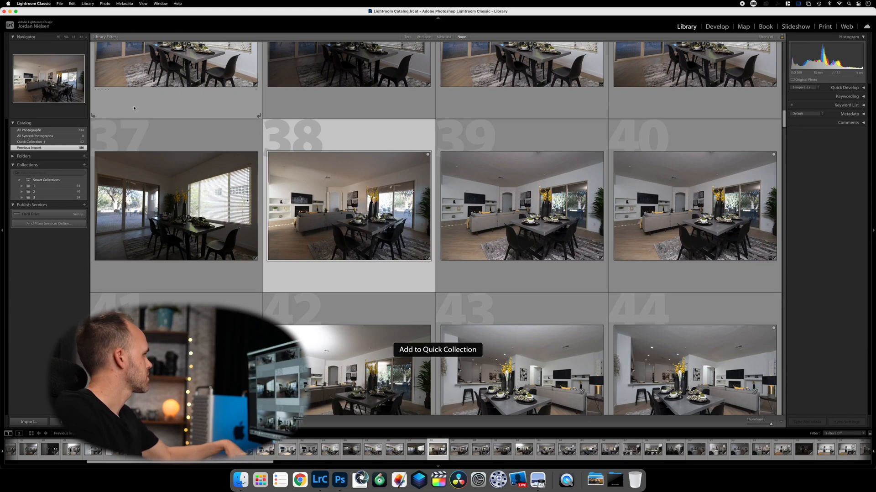
Step: Reorder the Quick Collection so the added ambient exposure directly follows the matching dining and living room shot, and select that shot
{"action": "left_click", "coordinate": [57, 141]}
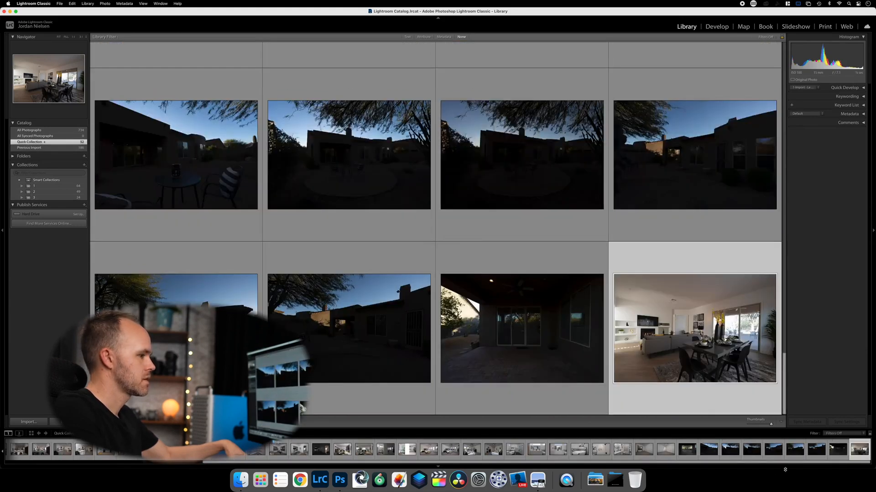
{"action": "left_click", "coordinate": [763, 423]}
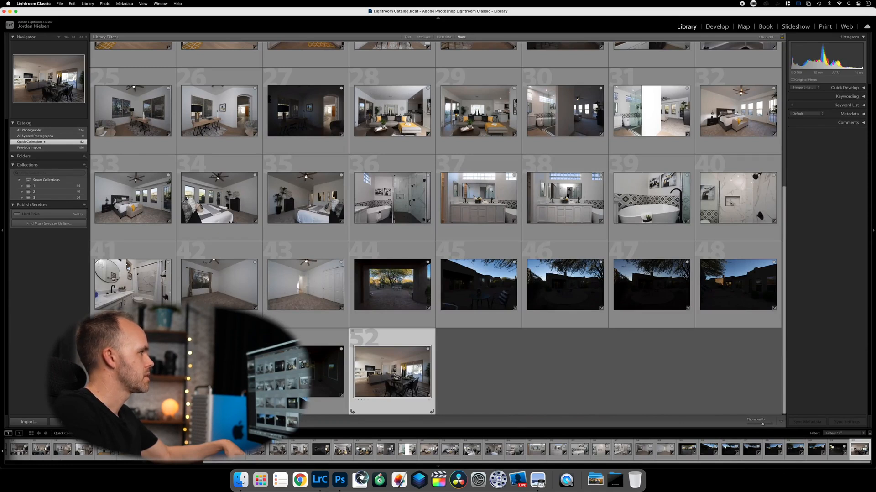
{"action": "left_click_drag", "start_coordinate": [388, 377], "coordinate": [319, 166]}
{"action": "left_click_drag", "start_coordinate": [352, 104], "coordinate": [351, 103]}
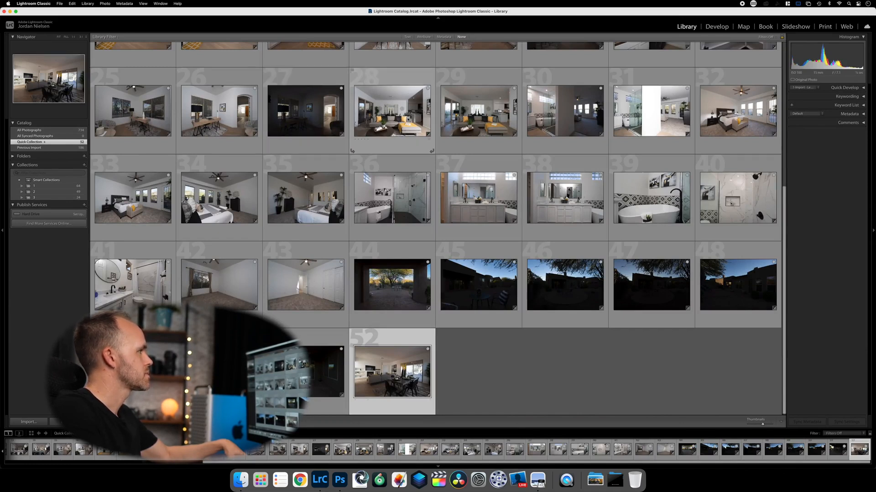
{"action": "scroll", "coordinate": [410, 119], "scroll_direction": "up", "scroll_amount": 5}
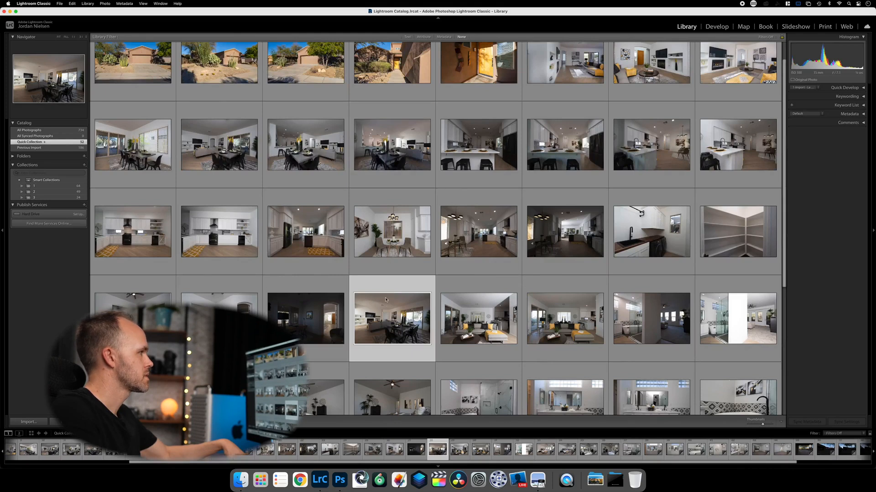
{"action": "left_click_drag", "start_coordinate": [384, 315], "coordinate": [264, 157]}
{"action": "left_click", "coordinate": [244, 178]}
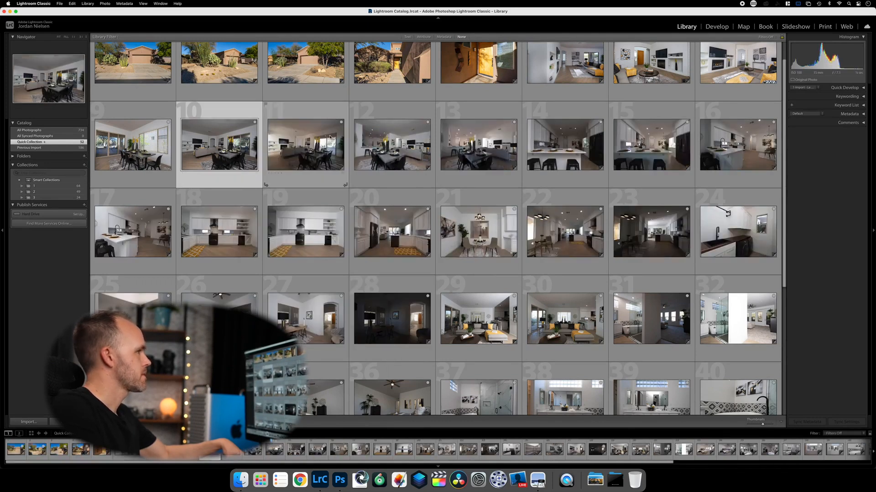
Step: Apply auto tone to the selected dining and living room shot in the Develop module and set Exposure to +0.60
{"action": "left_click", "coordinate": [715, 26]}
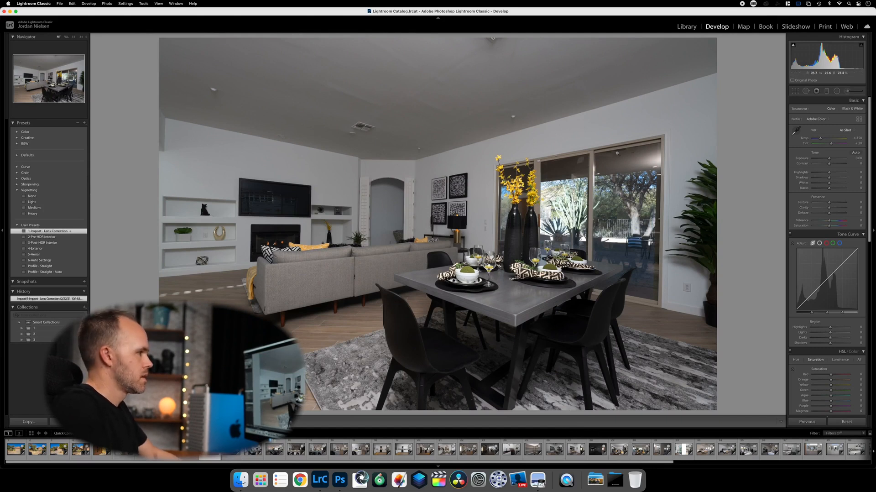
{"action": "left_click", "coordinate": [855, 153]}
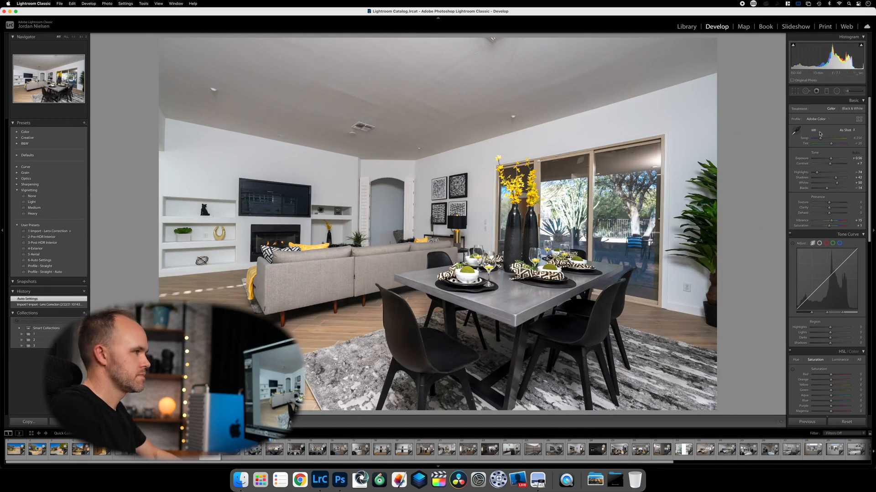
{"action": "left_click_drag", "start_coordinate": [831, 159], "coordinate": [832, 158]}
{"action": "key", "text": "Right"}
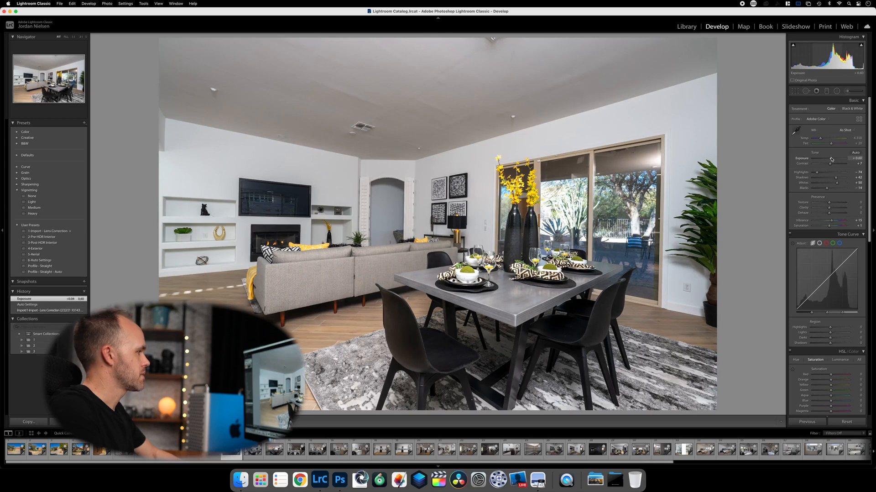
{"action": "key", "text": "Left"}
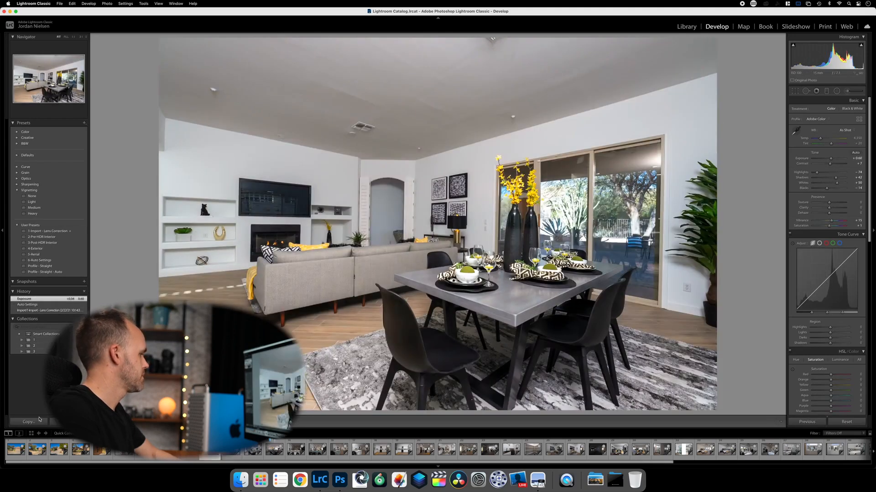
Step: Copy the toning settings onto the ambient exposure, set its Exposure to +1.20, and compare it with the matching shot
{"action": "key", "text": "Right"}
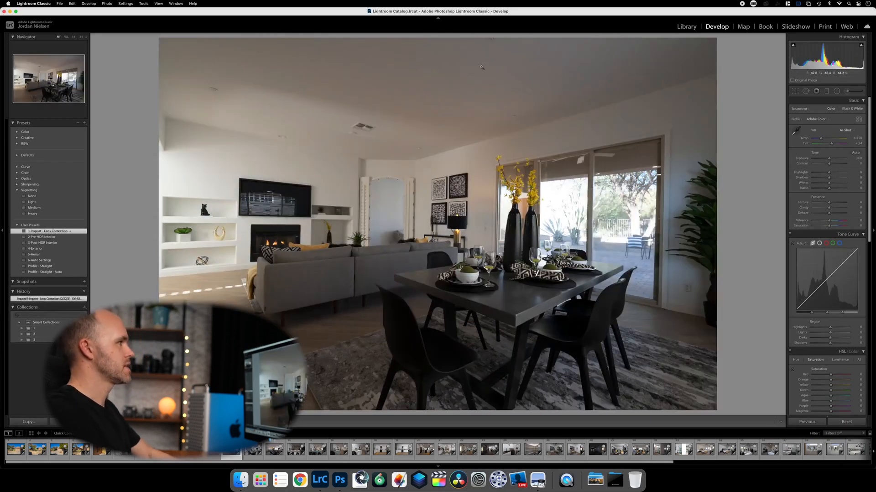
{"action": "key", "text": "super+shift+v"}
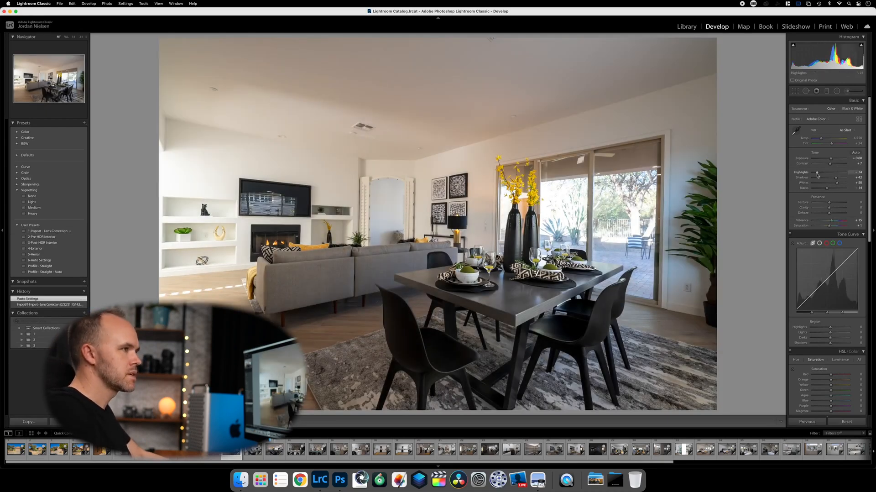
{"action": "left_click_drag", "start_coordinate": [830, 160], "coordinate": [833, 160]}
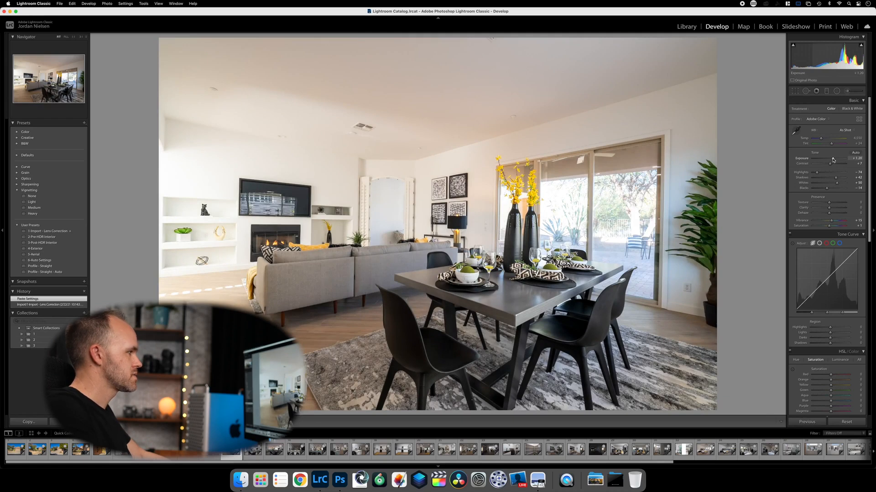
{"action": "key", "text": "backslash"}
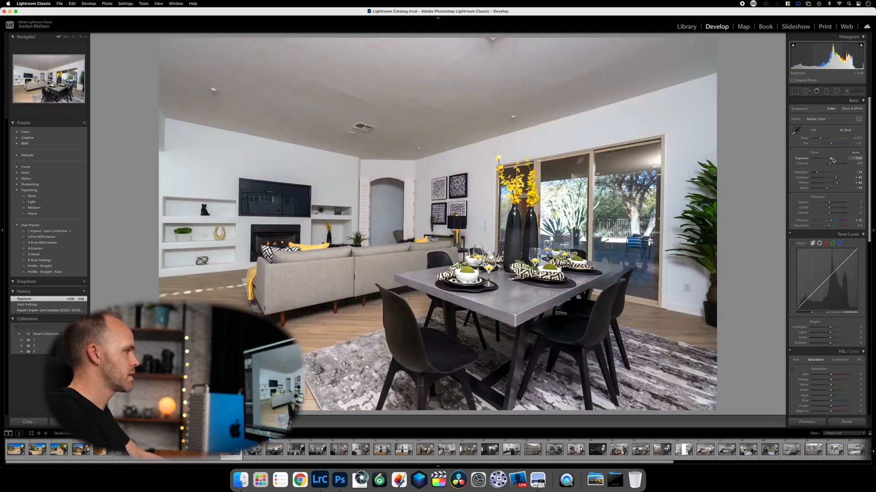
{"action": "key", "text": "backslash"}
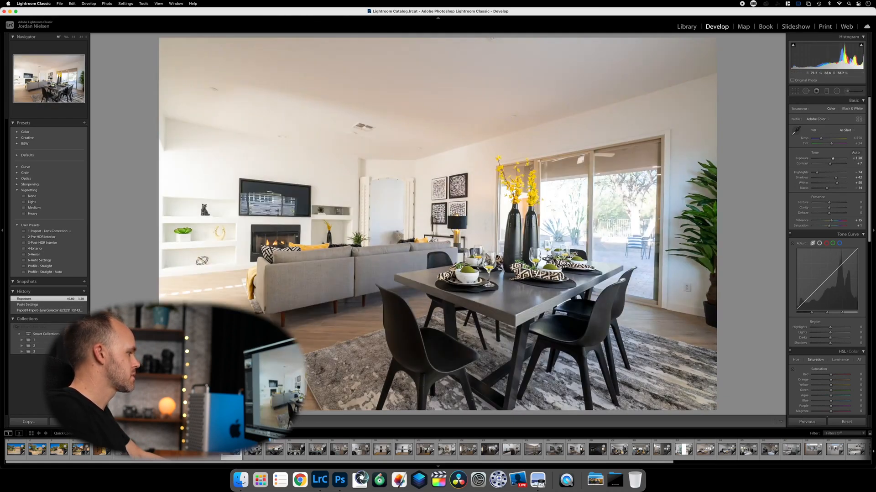
Step: Cool the ambient exposure's white balance temperature to 4,240 and compare its color with the matching shot
{"action": "key", "text": "Left"}
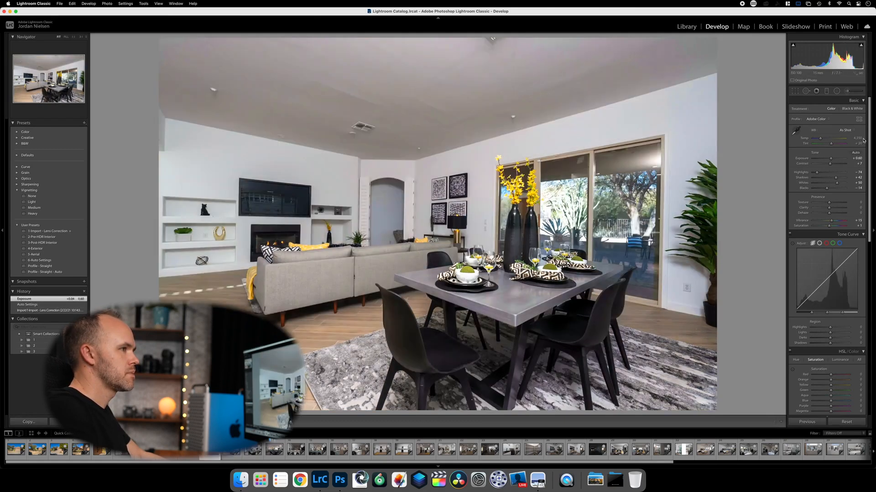
{"action": "key", "text": "Right"}
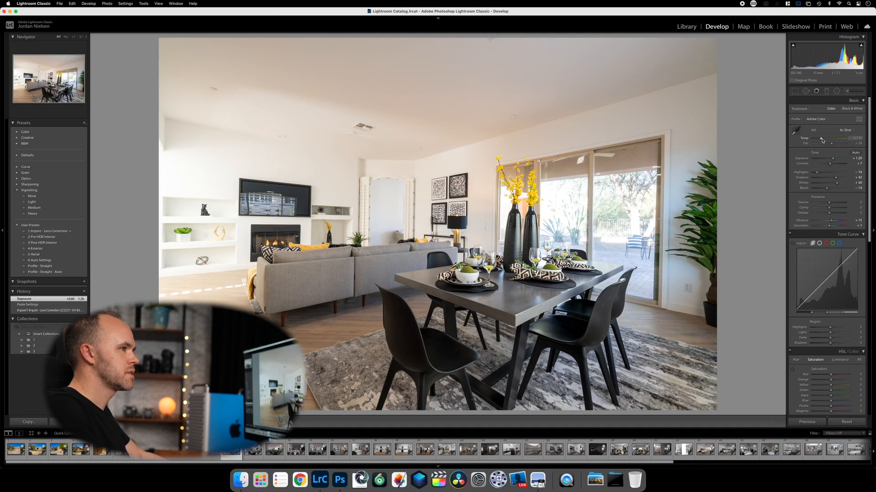
{"action": "mouse_move", "coordinate": [822, 140]}
{"action": "left_mouse_down"}
{"action": "mouse_move", "coordinate": [808, 140]}
{"action": "mouse_move", "coordinate": [820, 140]}
{"action": "left_mouse_up"}
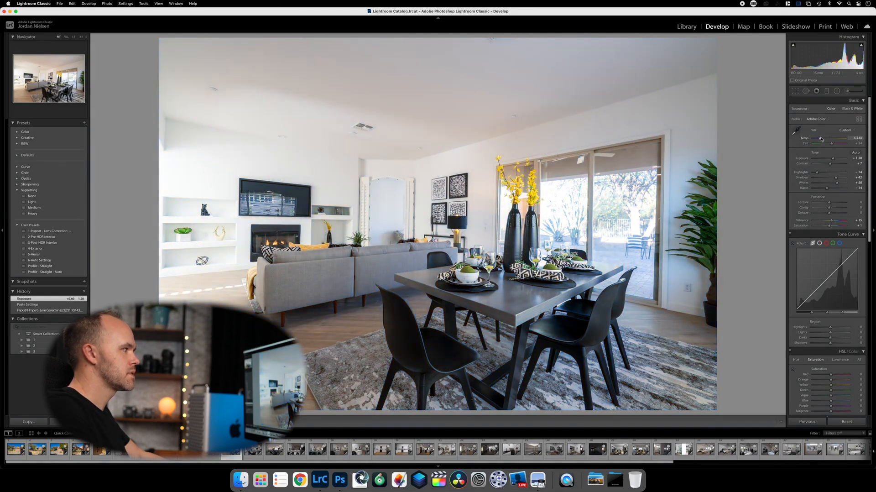
{"action": "key", "text": "backslash"}
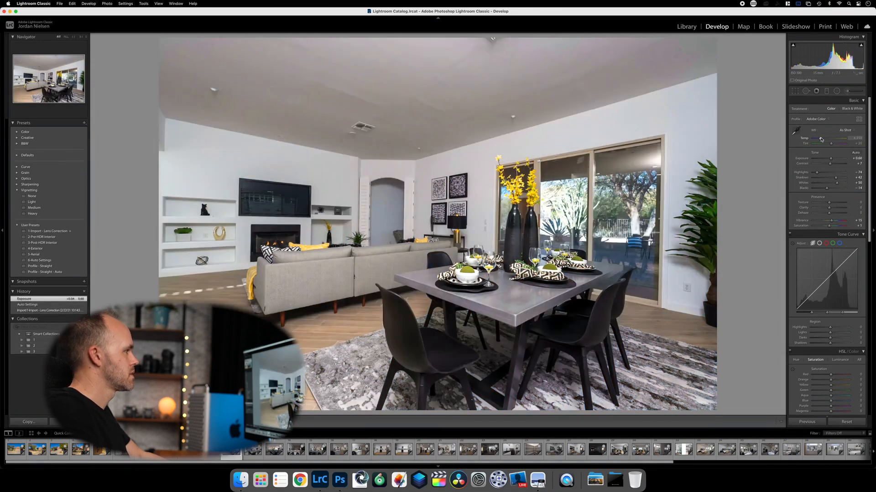
{"action": "key", "text": "backslash"}
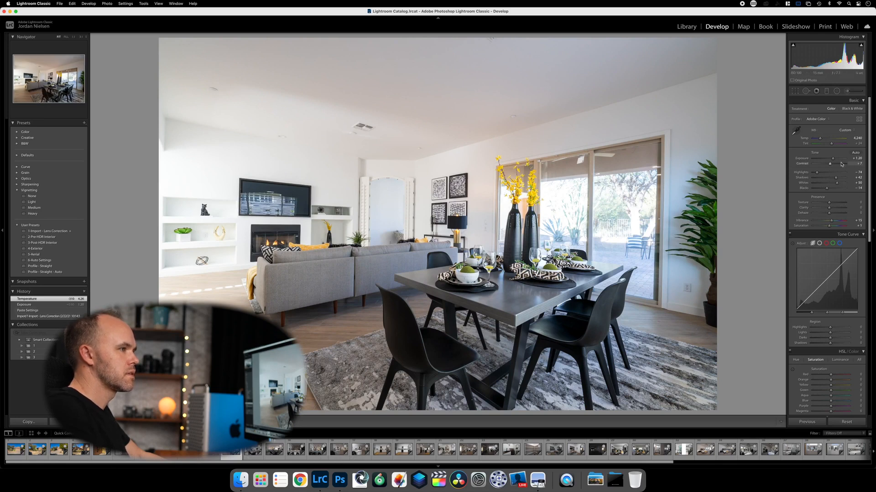
Step: Set the ambient exposure's Exposure to +0.95 and compare the pair's walls, ceiling and sliding doors
{"action": "left_click_drag", "start_coordinate": [833, 159], "coordinate": [831, 159]}
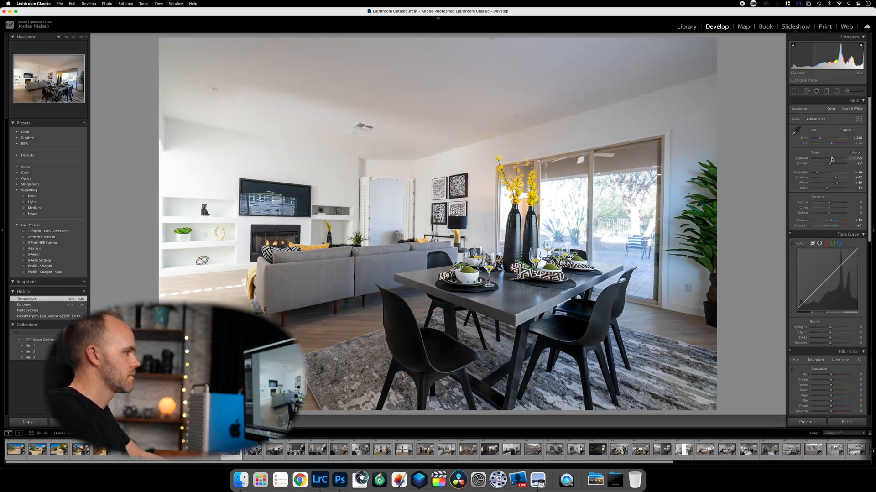
{"action": "key", "text": "Left"}
{"action": "key", "text": "Right"}
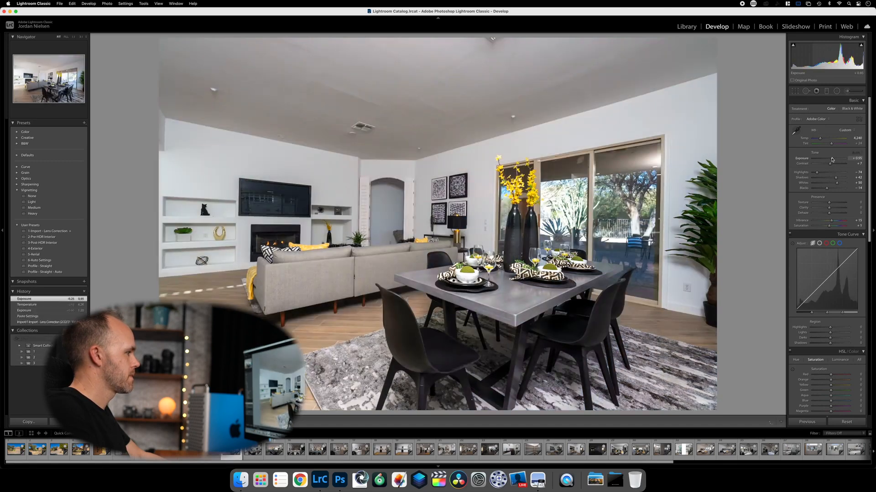
{"action": "key", "text": "Left"}
{"action": "key", "text": "Right"}
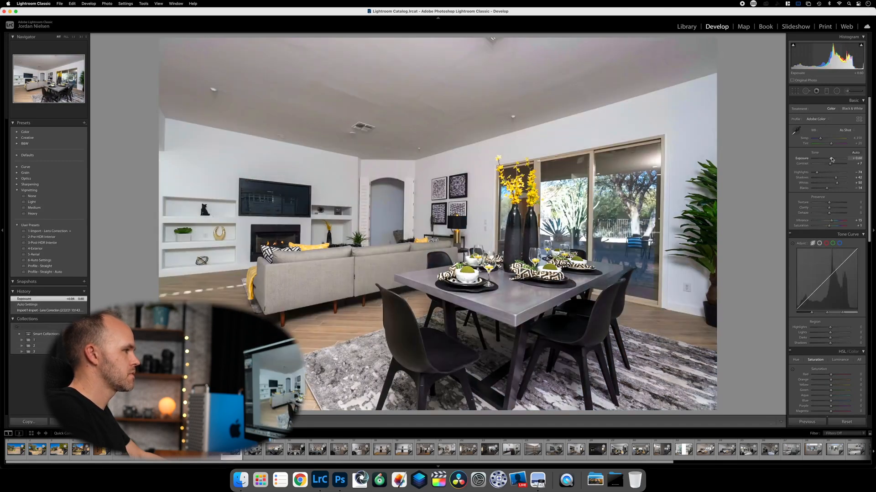
{"action": "key", "text": "Right"}
{"action": "key", "text": "Left"}
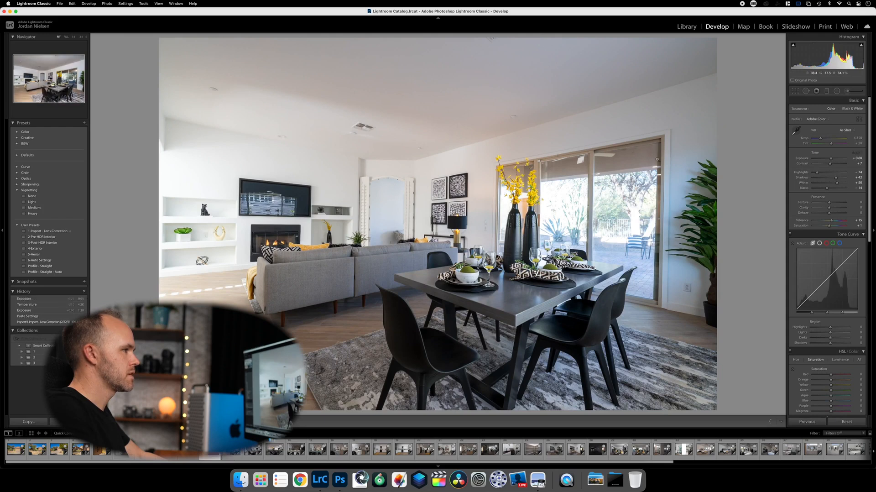
{"action": "key", "text": "Right"}
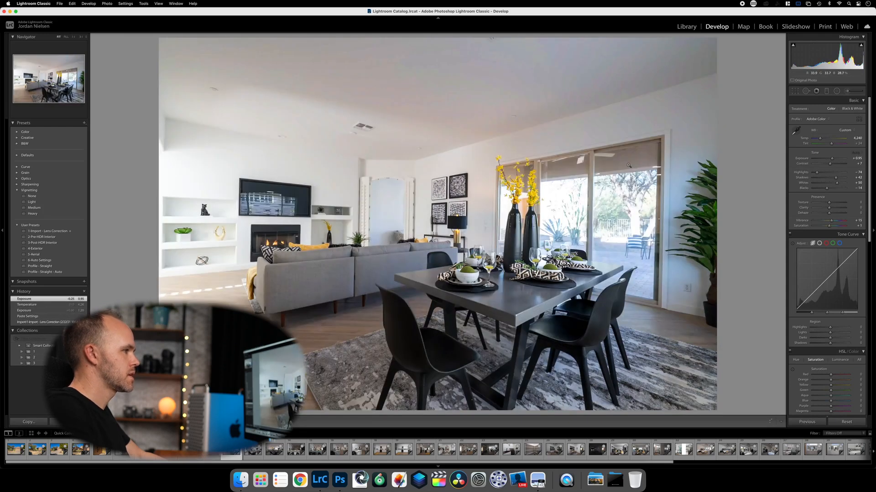
{"action": "key", "text": "Left"}
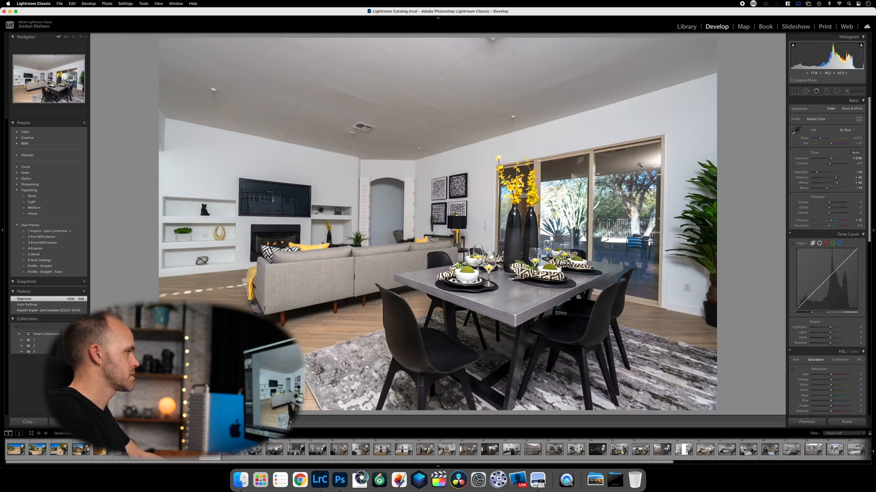
{"action": "key", "text": "Right"}
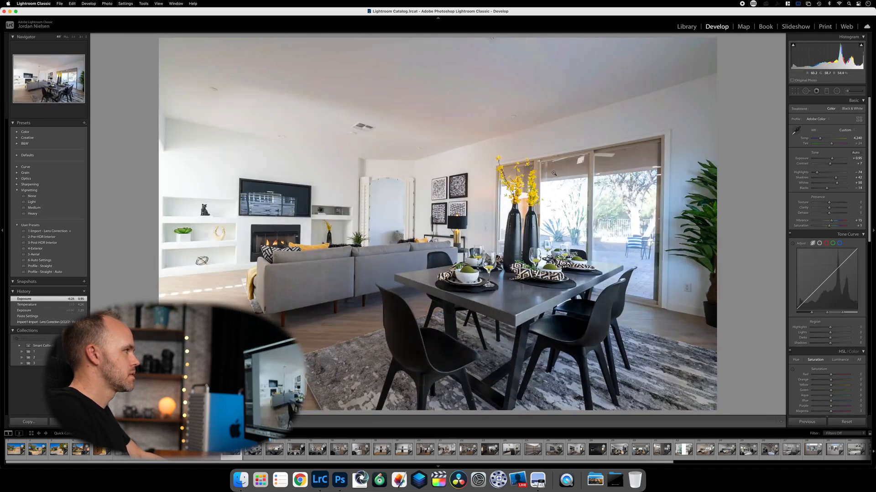
Step: Open the two dining and living room exposures together as layers in one Photoshop document
{"action": "right_click", "coordinate": [211, 449]}
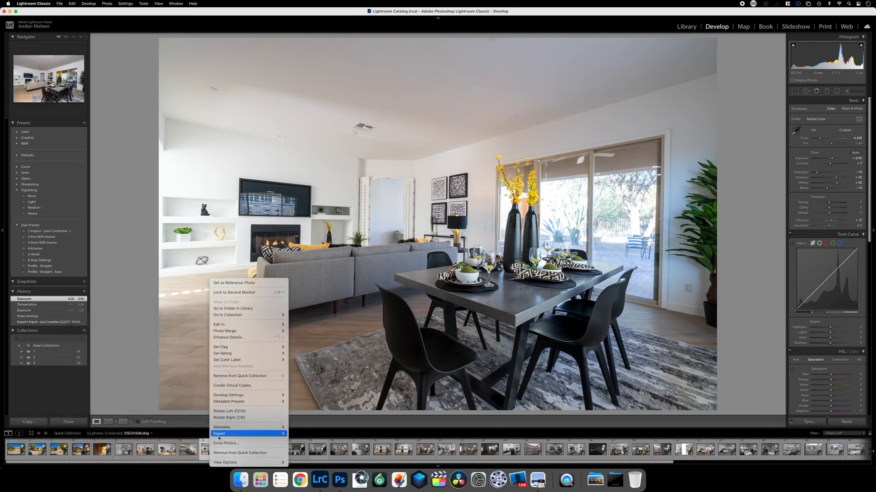
{"action": "mouse_move", "coordinate": [273, 327]}
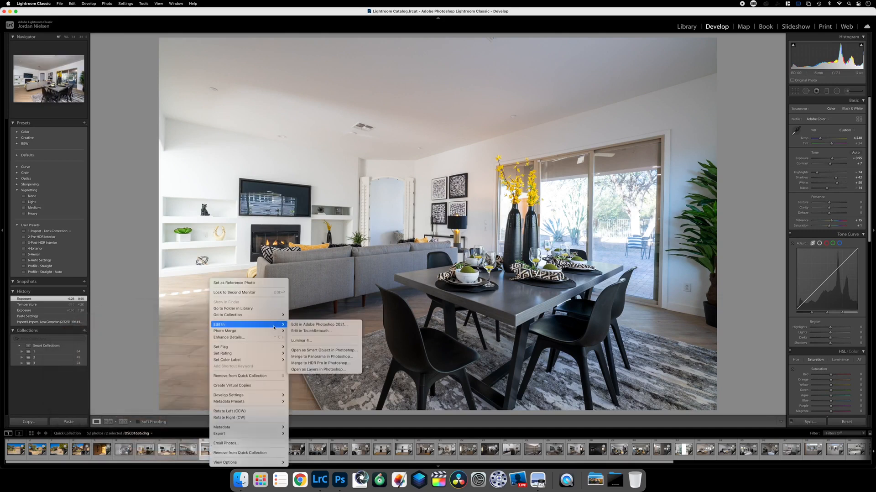
{"action": "left_click", "coordinate": [319, 369]}
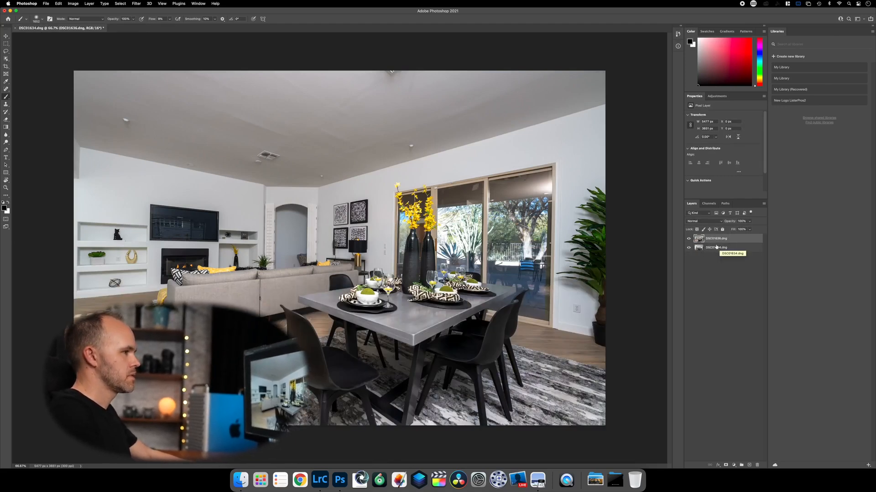
Step: Place the DSC01634.dng layer above DSC01636.dng and add a layer mask to it
{"action": "left_click_drag", "start_coordinate": [715, 249], "coordinate": [716, 234]}
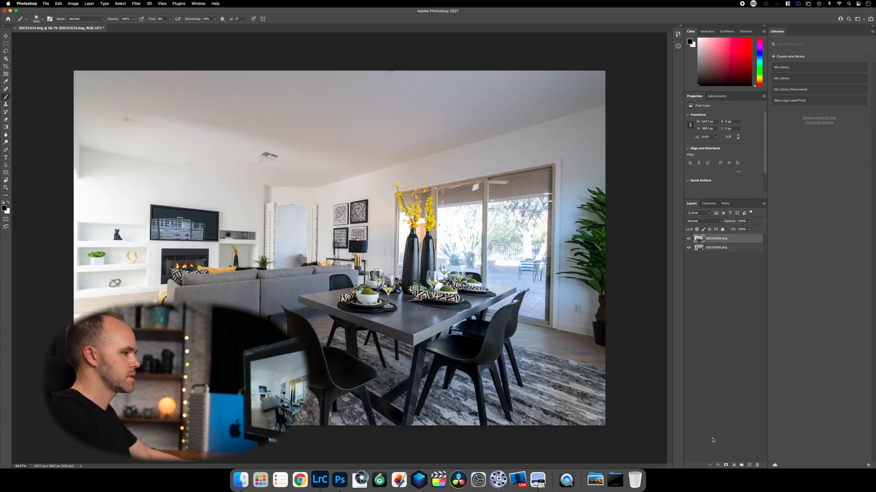
{"action": "left_click", "coordinate": [725, 463]}
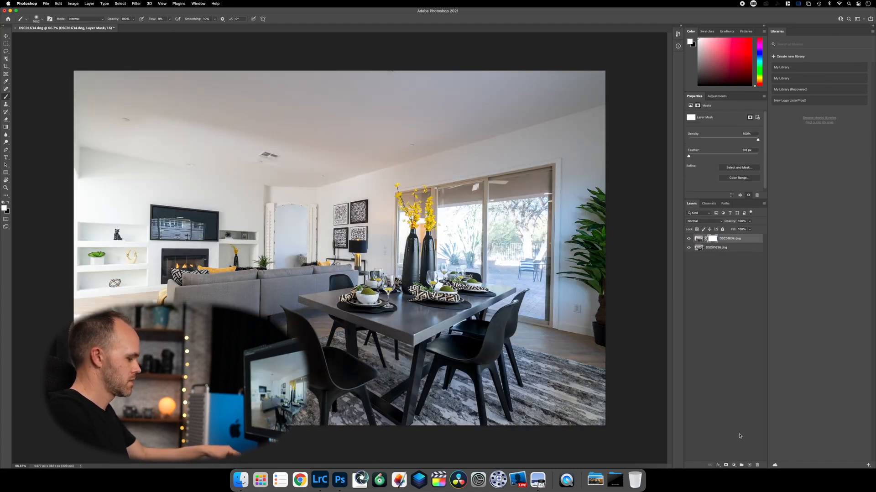
Step: Blend the DSC01634.dng exposure into the ceiling and dining area by painting white on its inverted mask, and save and close the document
{"action": "key", "text": "super+i"}
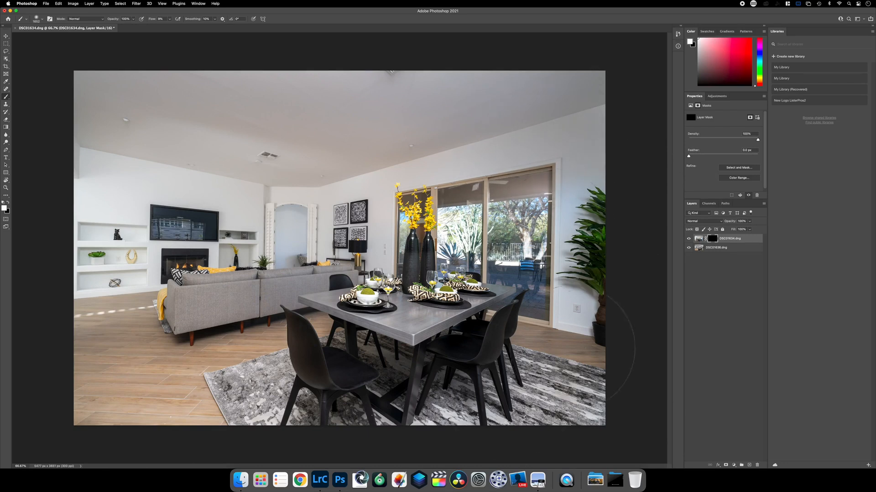
{"action": "mouse_move", "coordinate": [426, 360]}
{"action": "left_mouse_down"}
{"action": "mouse_move", "coordinate": [479, 394]}
{"action": "mouse_move", "coordinate": [337, 365]}
{"action": "mouse_move", "coordinate": [505, 400]}
{"action": "mouse_move", "coordinate": [312, 358]}
{"action": "left_mouse_up"}
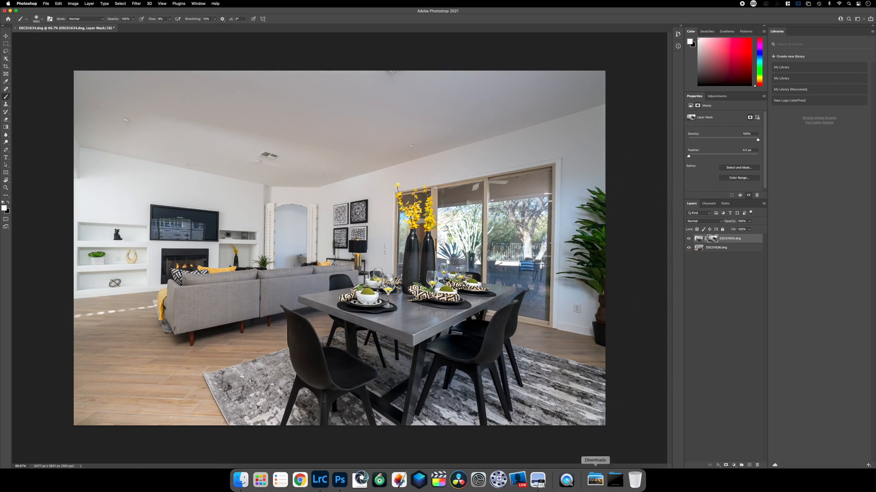
{"action": "left_click", "coordinate": [15, 28]}
{"action": "left_click", "coordinate": [449, 155]}
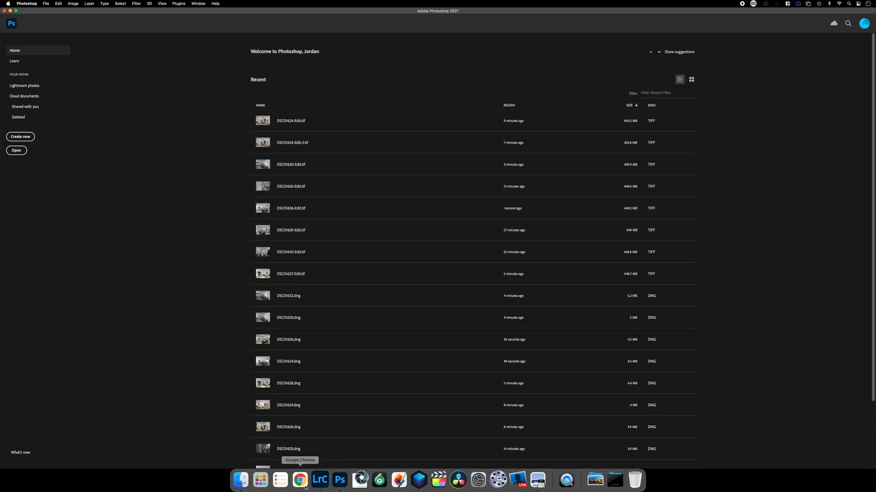
Step: Switch to Lightroom Classic and remove the source exposures DSC01636.dng and DSC01634.dng from the Quick Collection
{"action": "left_click", "coordinate": [320, 479]}
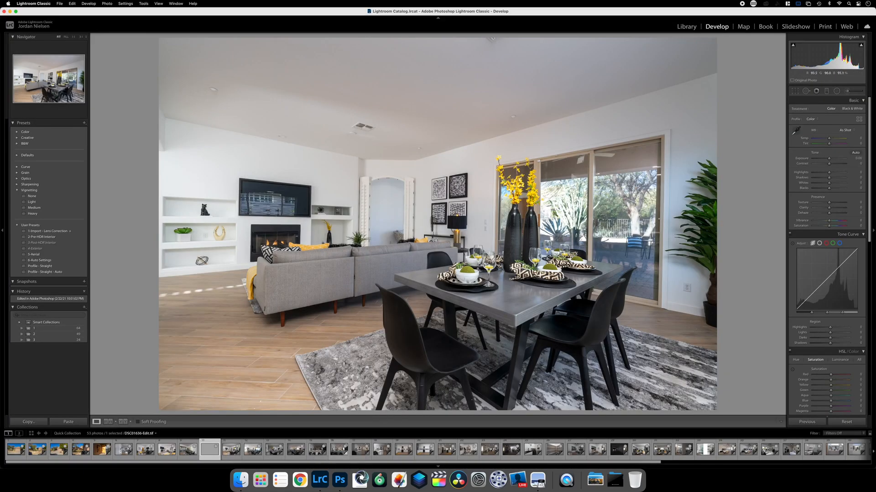
{"action": "left_click", "coordinate": [190, 453]}
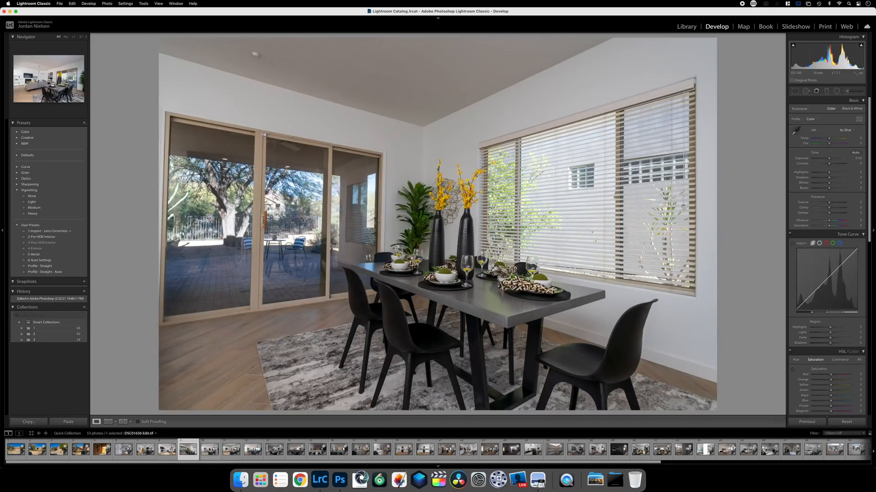
{"action": "left_click", "coordinate": [207, 448]}
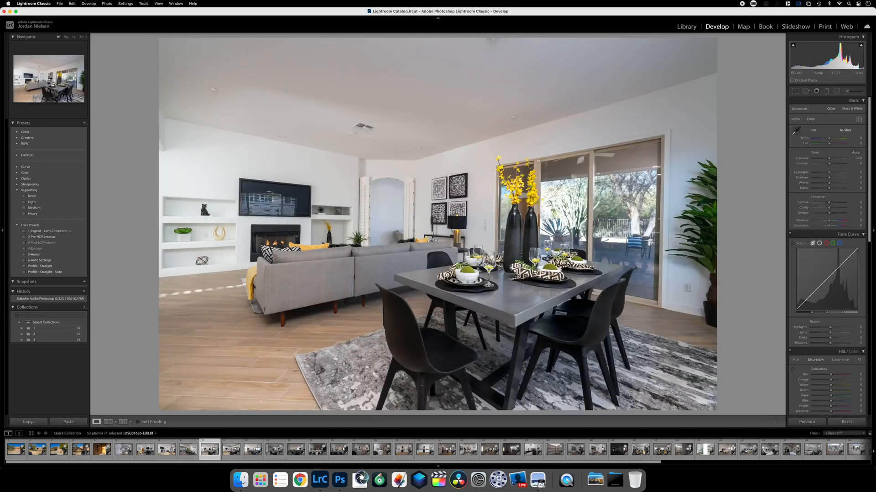
{"action": "key", "text": "Right"}
{"action": "key", "text": "Right"}
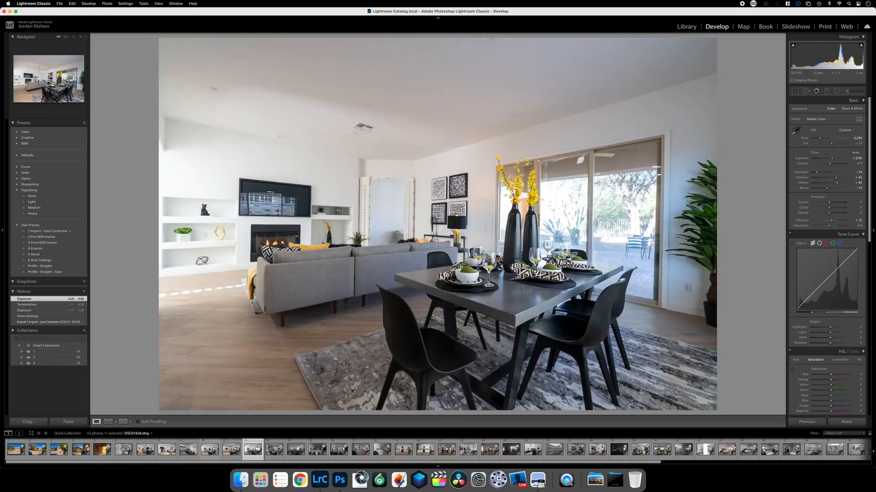
{"action": "key", "text": "Left"}
{"action": "key", "text": "b"}
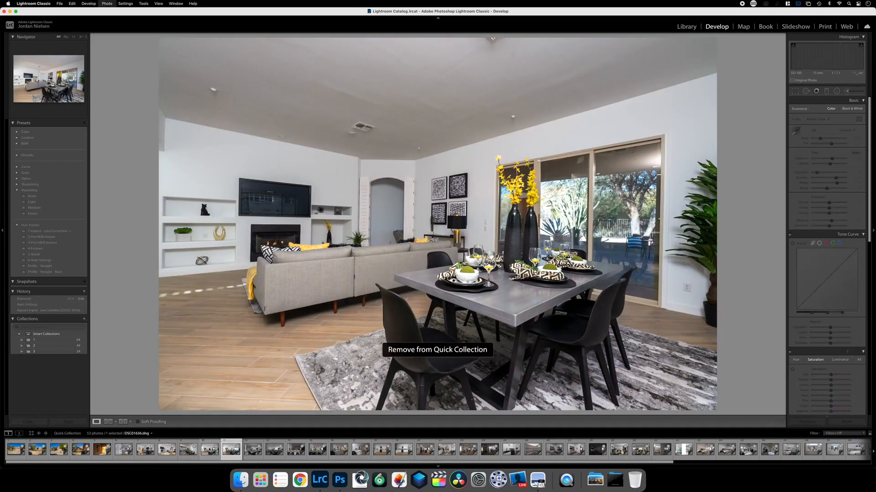
{"action": "key", "text": "b"}
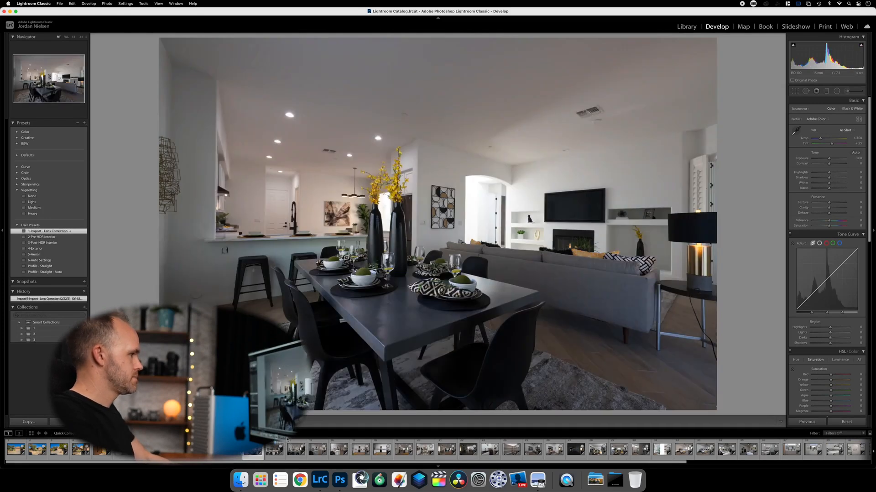
Step: Auto-tone the ambient exposure of the dining area facing the kitchen, and set its Exposure to about +0.65 and Temp to 4,003
{"action": "key", "text": "Left"}
{"action": "key", "text": "Right"}
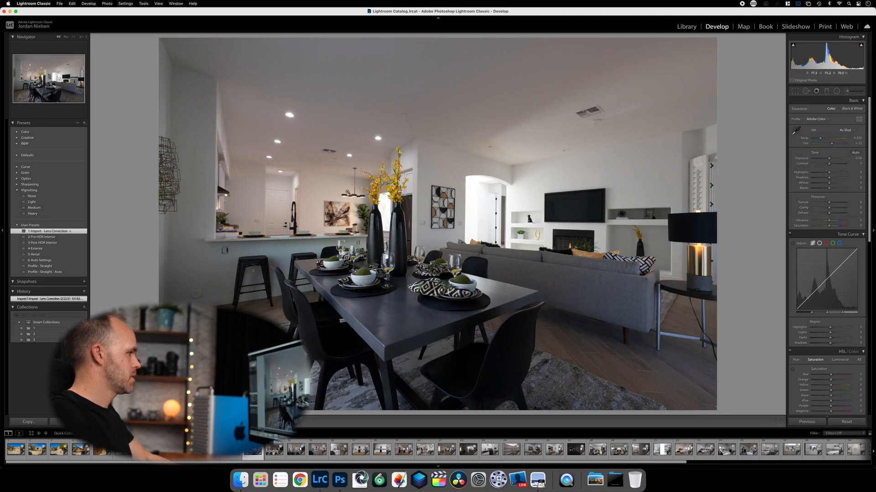
{"action": "key", "text": "Left"}
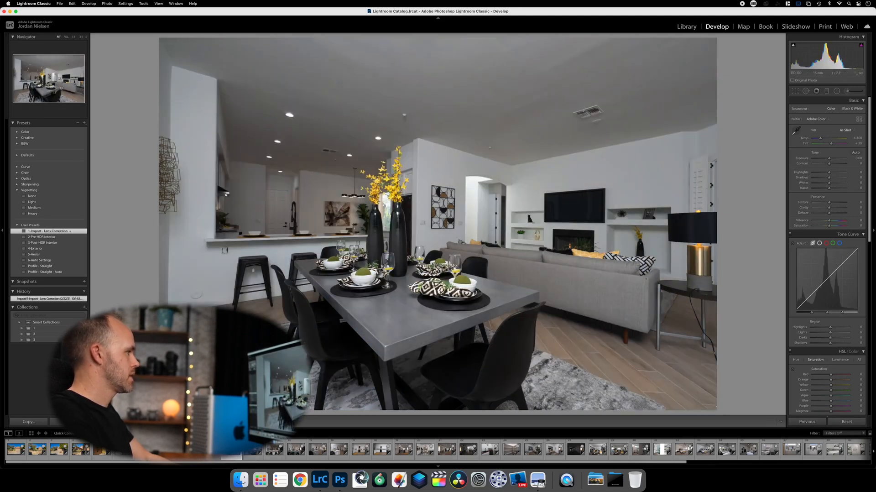
{"action": "key", "text": "Right"}
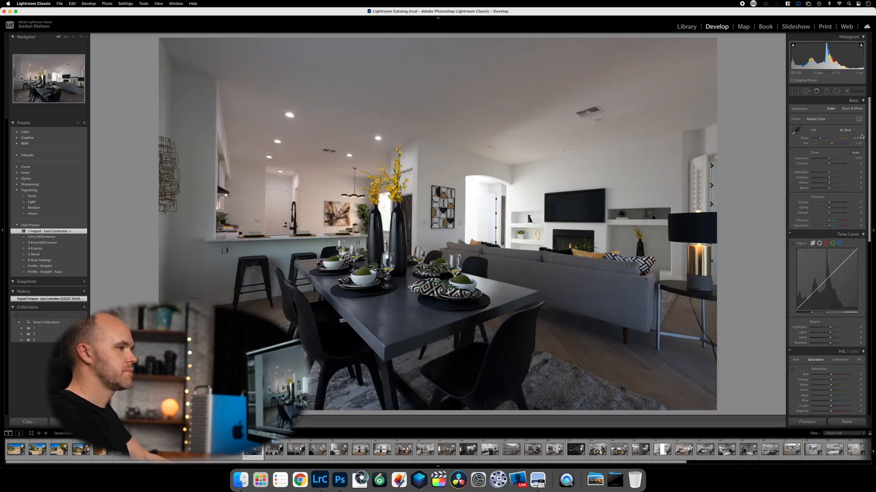
{"action": "left_click", "coordinate": [859, 154]}
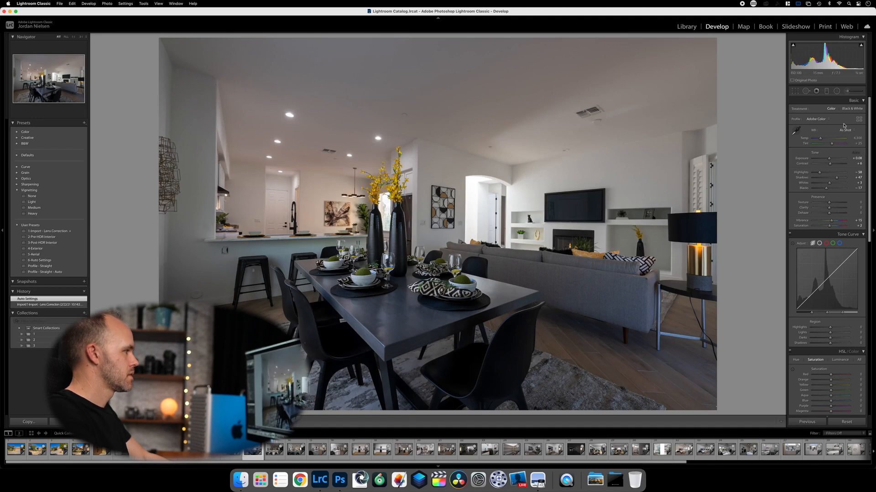
{"action": "left_click_drag", "start_coordinate": [830, 159], "coordinate": [819, 140]}
{"action": "key", "text": "backslash"}
{"action": "key", "text": "backslash"}
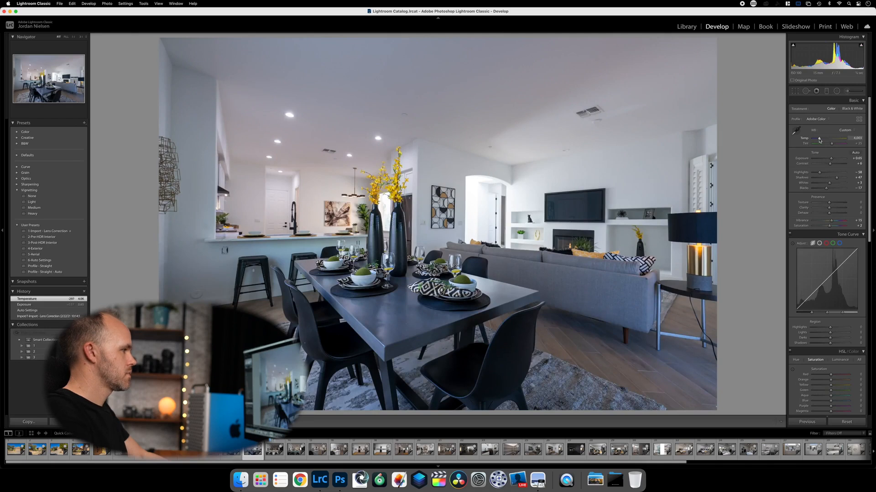
Step: Auto-tone the matching DSC01640.dng exposure and set its Exposure to +0.15
{"action": "key", "text": "Right"}
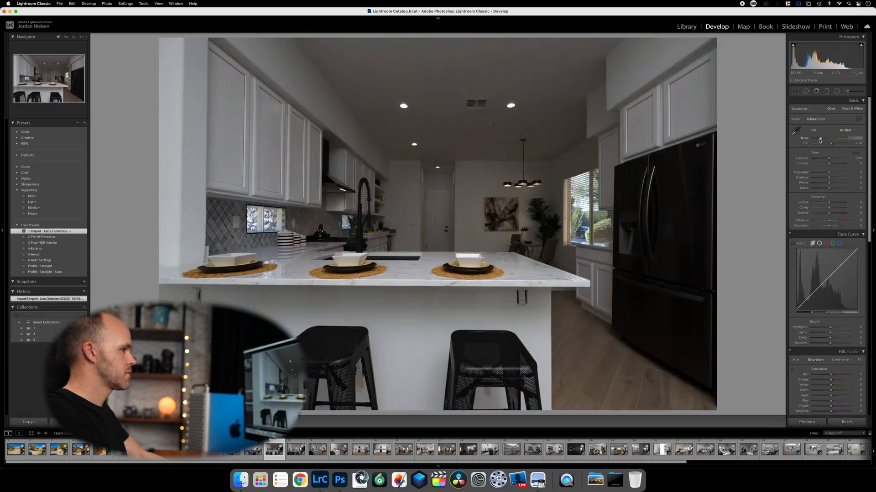
{"action": "key", "text": "Left"}
{"action": "key", "text": "Left"}
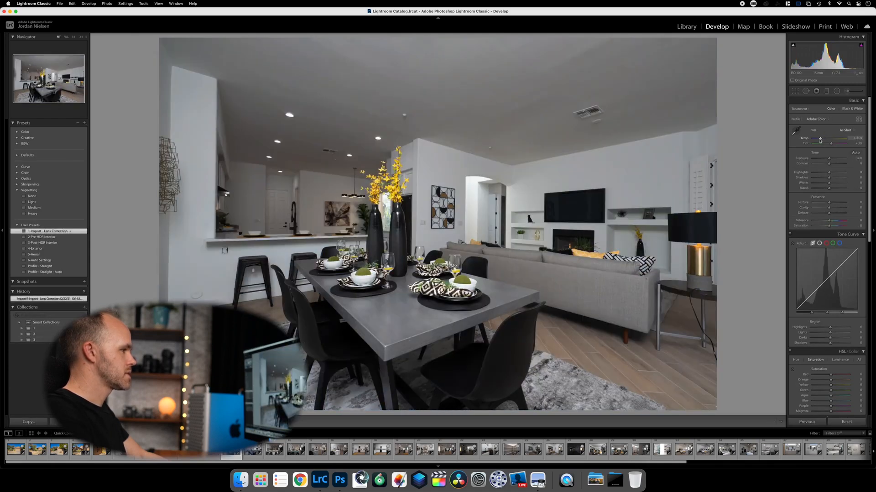
{"action": "left_click", "coordinate": [855, 153]}
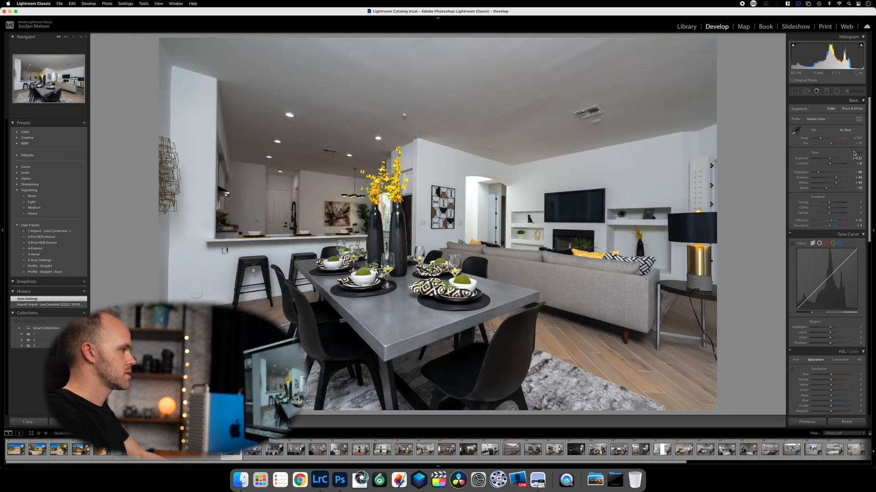
{"action": "left_click_drag", "start_coordinate": [829, 160], "coordinate": [828, 160]}
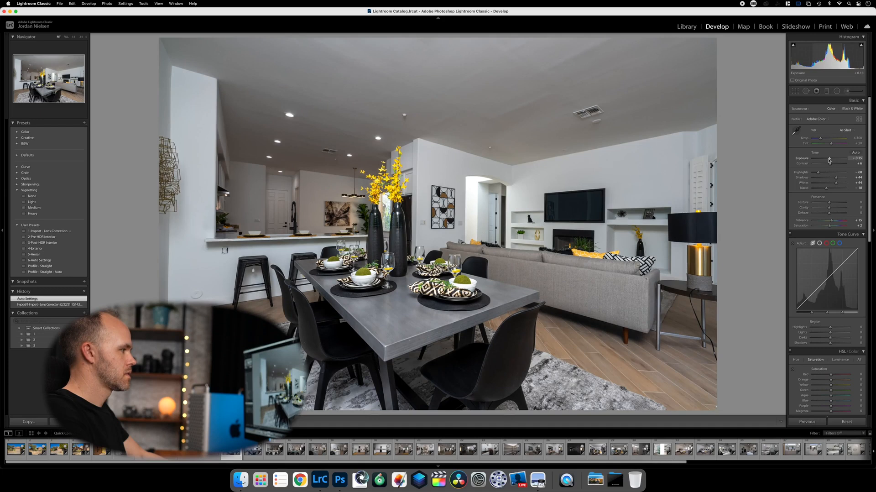
Step: Compare the toned pair and warm the ambient exposure's white balance temperature to 4,249
{"action": "key", "text": "Right"}
{"action": "key", "text": "Left"}
{"action": "key", "text": "Right"}
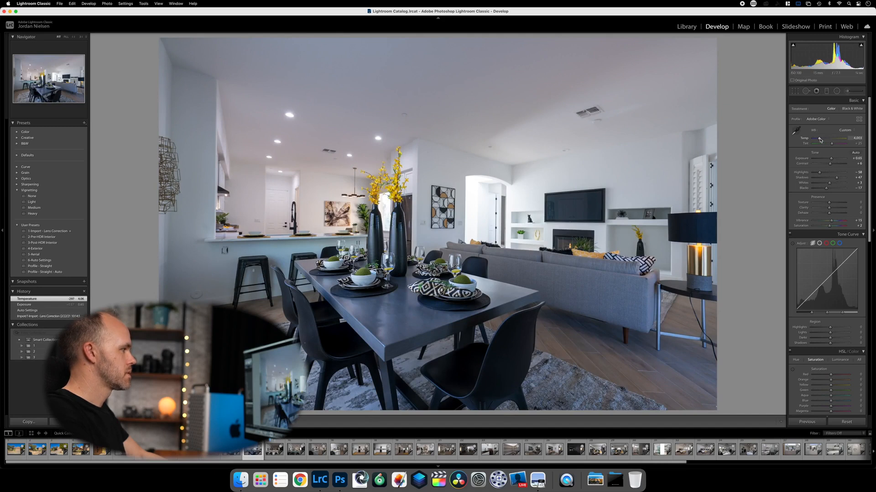
{"action": "left_click_drag", "start_coordinate": [820, 140], "coordinate": [822, 140]}
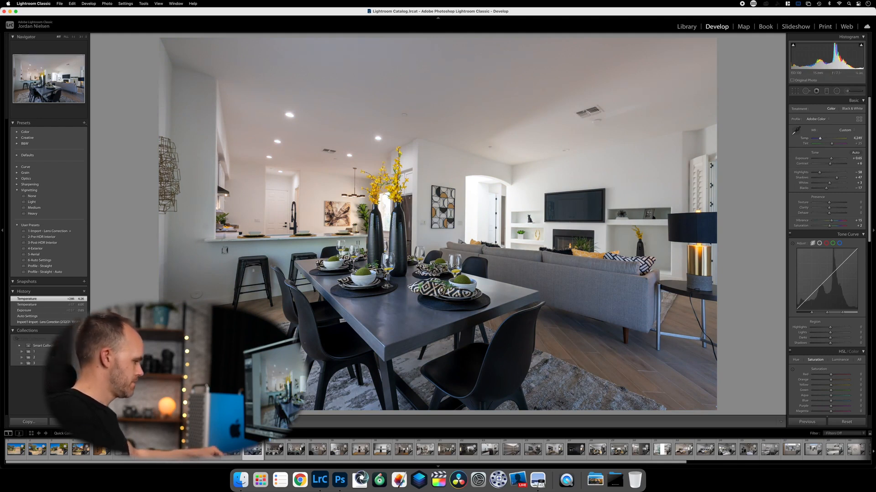
Step: Open DSC01640.dng and DSC01641.dng together as layers in one Photoshop document
{"action": "left_click", "coordinate": [232, 449], "text": "super"}
{"action": "right_click", "coordinate": [232, 450]}
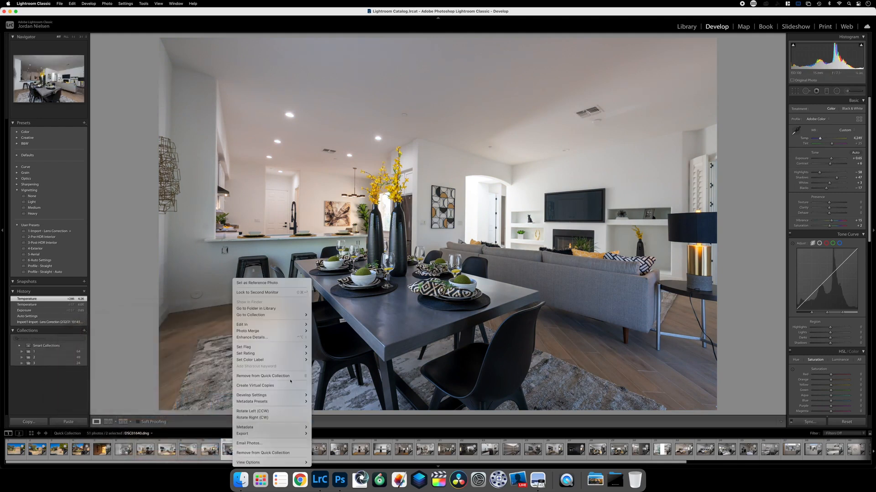
{"action": "mouse_move", "coordinate": [255, 324]}
{"action": "left_click", "coordinate": [347, 369]}
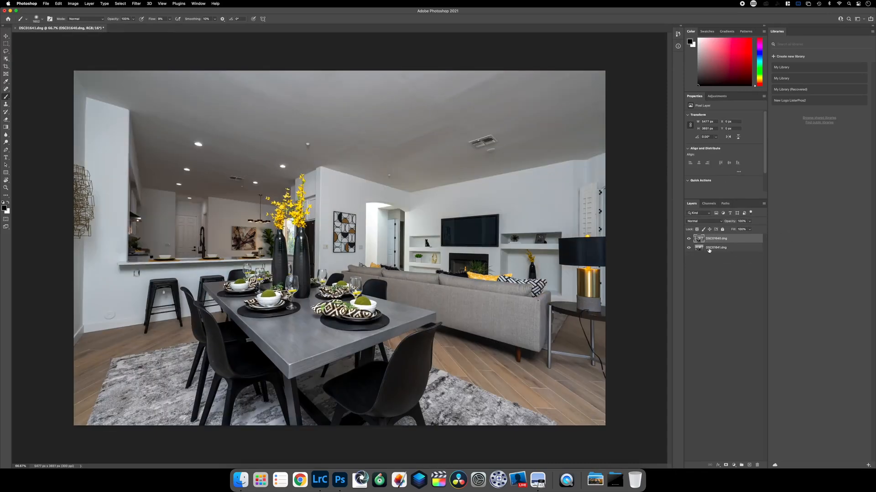
Step: Place the DSC01641.dng layer above DSC01640.dng and hide it with a black layer mask
{"action": "left_click_drag", "start_coordinate": [706, 247], "coordinate": [707, 237]}
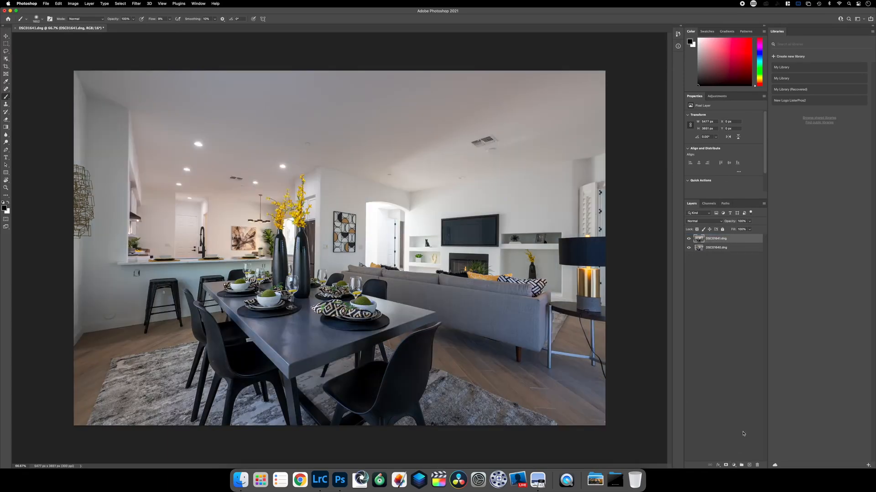
{"action": "left_click", "coordinate": [726, 463]}
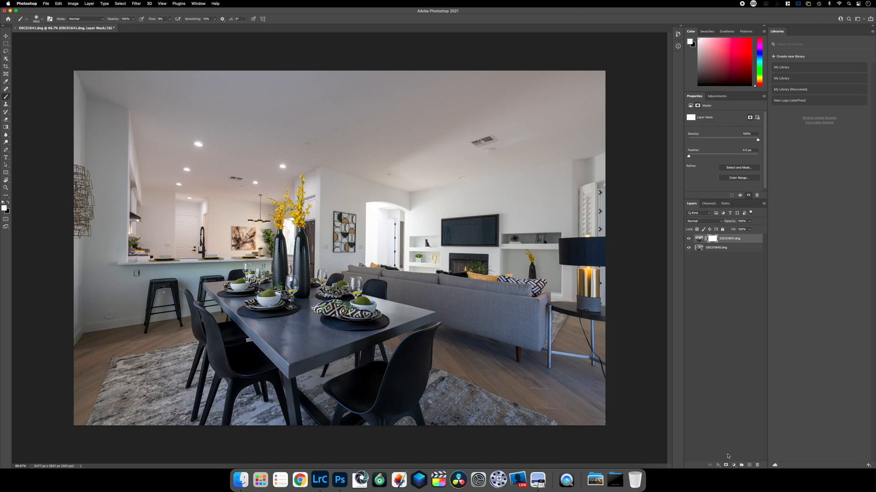
{"action": "key", "text": "super+i"}
Step: Paint white on the mask over the kitchen, ceiling, dining table and floor, and save and close the blended document
{"action": "mouse_move", "coordinate": [227, 168]}
{"action": "left_mouse_down"}
{"action": "mouse_move", "coordinate": [183, 211]}
{"action": "mouse_move", "coordinate": [232, 185]}
{"action": "mouse_move", "coordinate": [287, 205]}
{"action": "mouse_move", "coordinate": [200, 188]}
{"action": "mouse_move", "coordinate": [197, 129]}
{"action": "mouse_move", "coordinate": [175, 229]}
{"action": "mouse_move", "coordinate": [156, 231]}
{"action": "mouse_move", "coordinate": [159, 181]}
{"action": "left_mouse_up"}
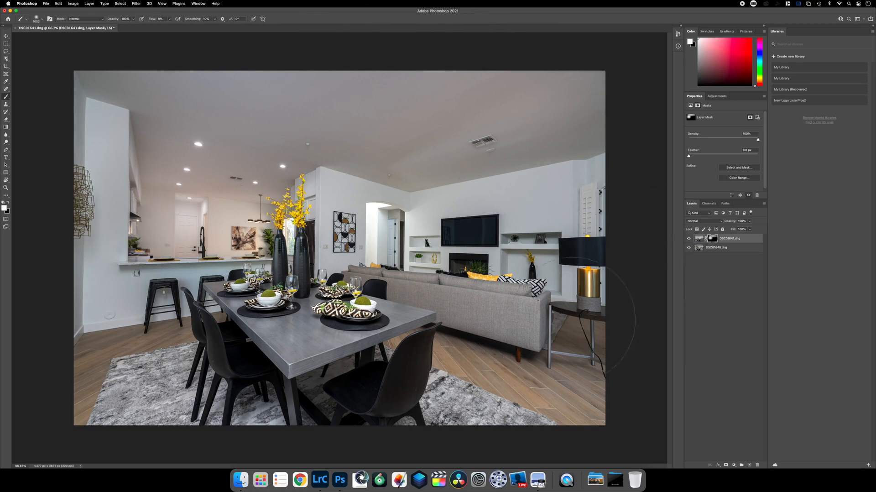
{"action": "mouse_move", "coordinate": [282, 360]}
{"action": "left_mouse_down"}
{"action": "mouse_move", "coordinate": [358, 350]}
{"action": "mouse_move", "coordinate": [215, 368]}
{"action": "left_mouse_up"}
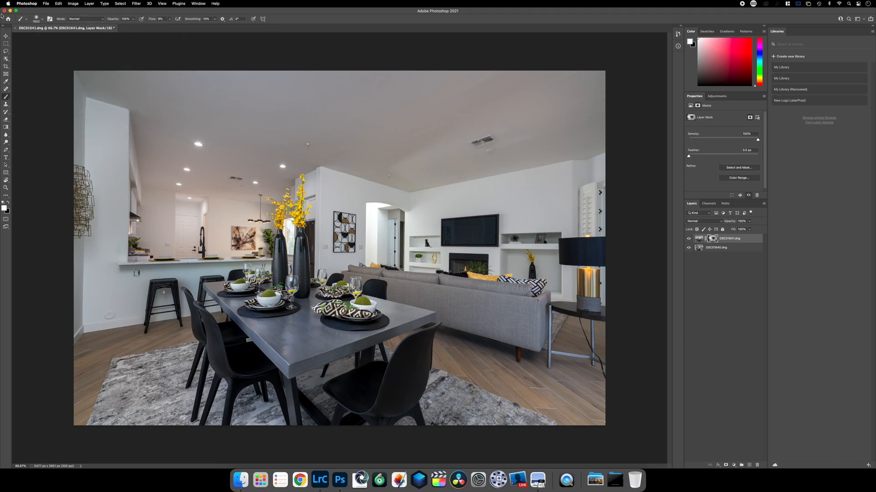
{"action": "key", "text": "super+w"}
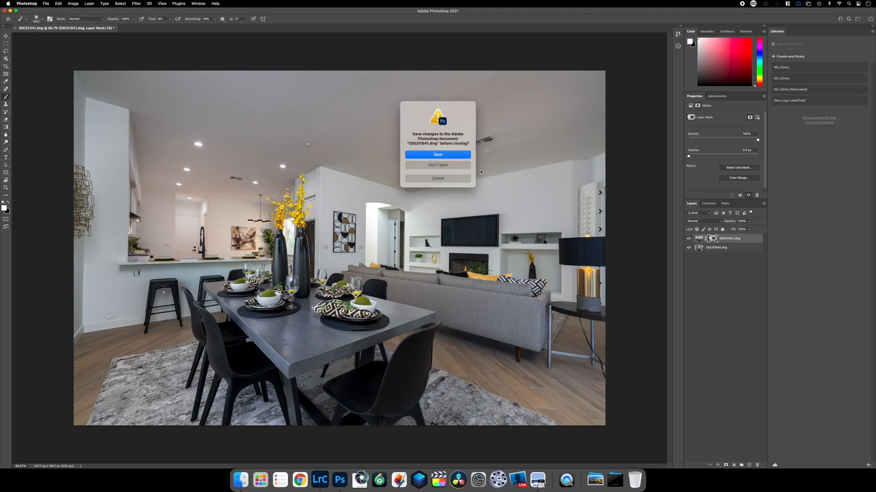
{"action": "left_click", "coordinate": [445, 156]}
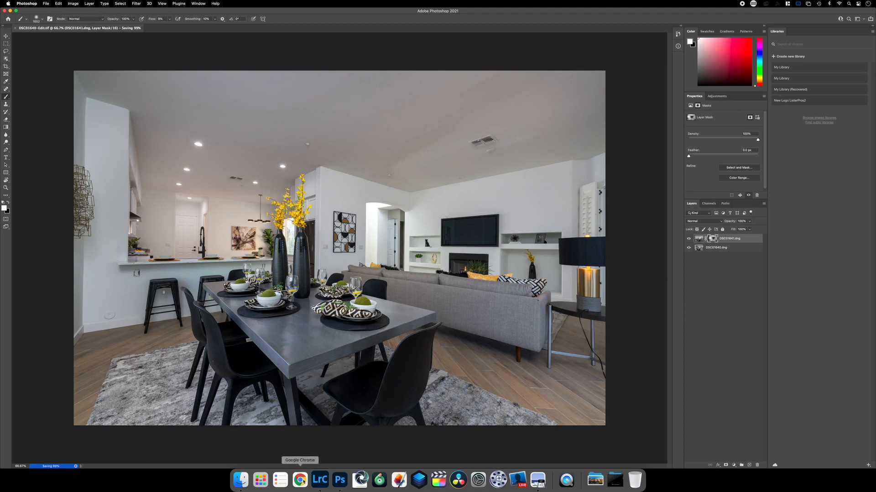
Step: Switch to Lightroom Classic and remove the source exposures DSC01640.dng and DSC01641.dng from the Quick Collection
{"action": "left_click", "coordinate": [319, 479]}
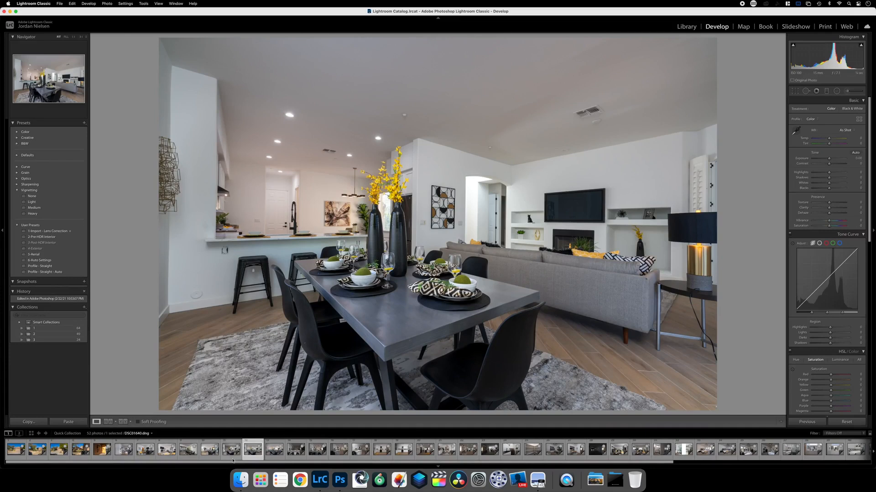
{"action": "left_click", "coordinate": [230, 452]}
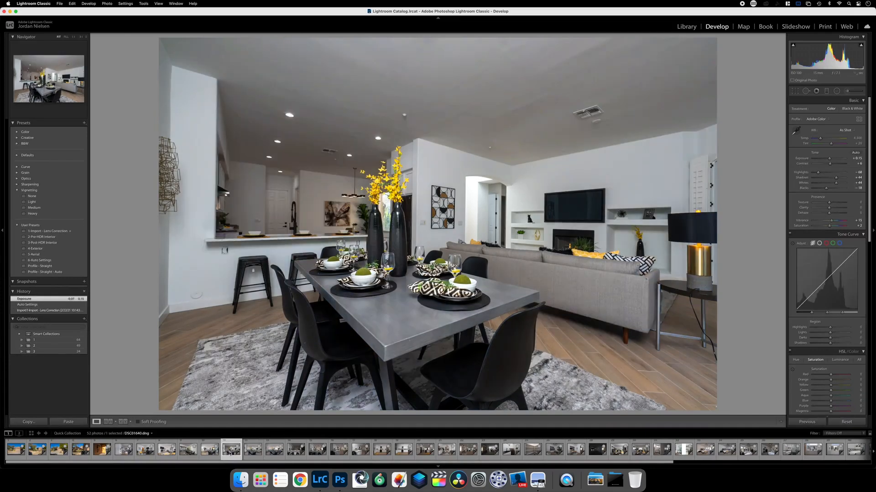
{"action": "left_click", "coordinate": [251, 451]}
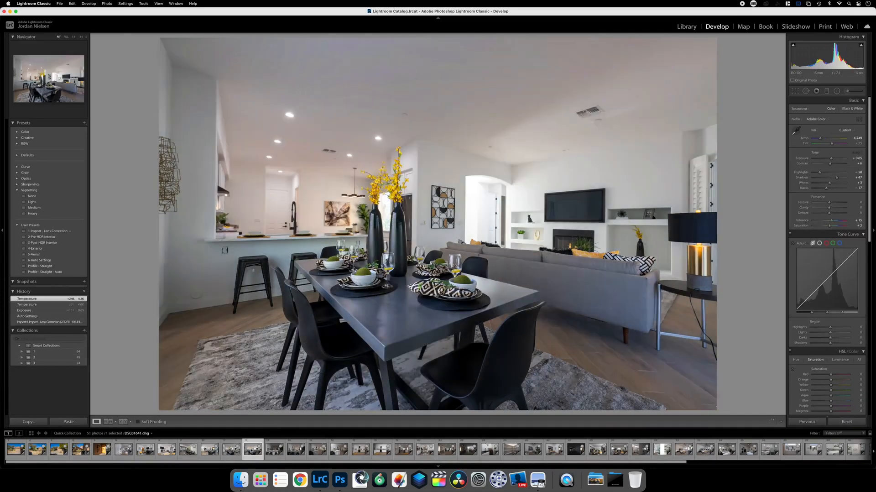
{"action": "key", "text": "Delete"}
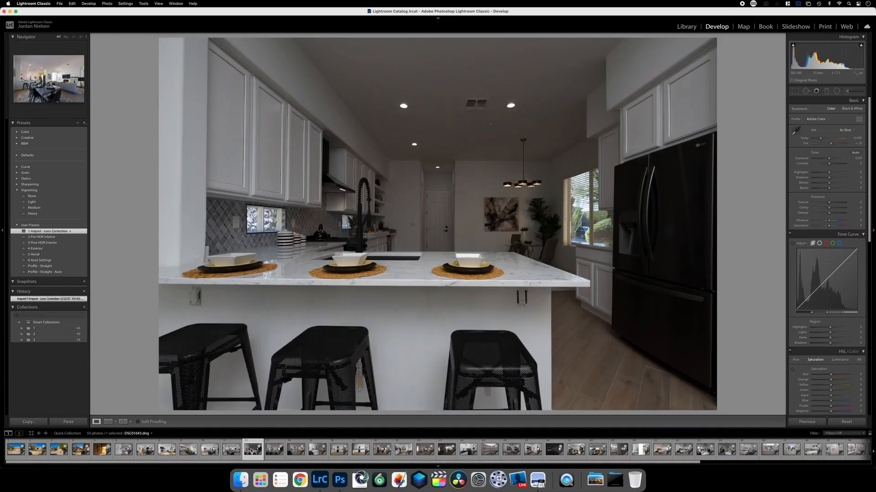
Step: Apply auto tone to DSC01643.dng and set its exposure to +0.55, judging it against the matching exposure DSC01642.dng
{"action": "key", "text": "Right"}
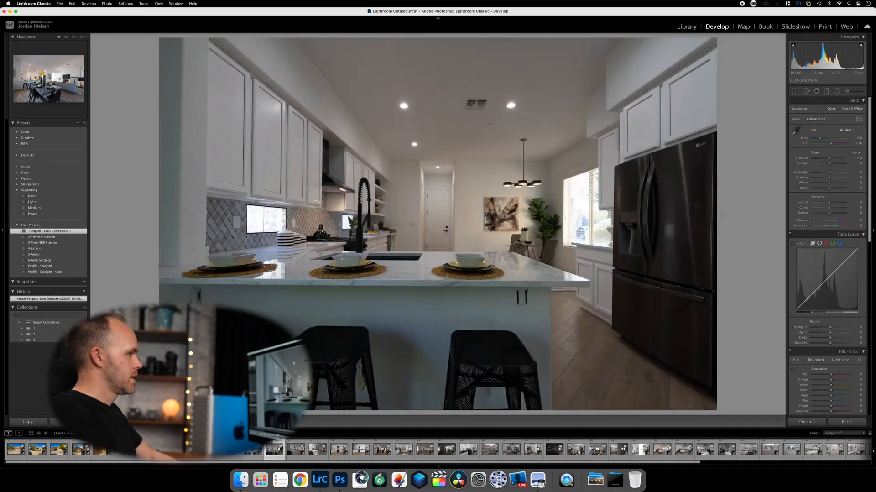
{"action": "key", "text": "Left"}
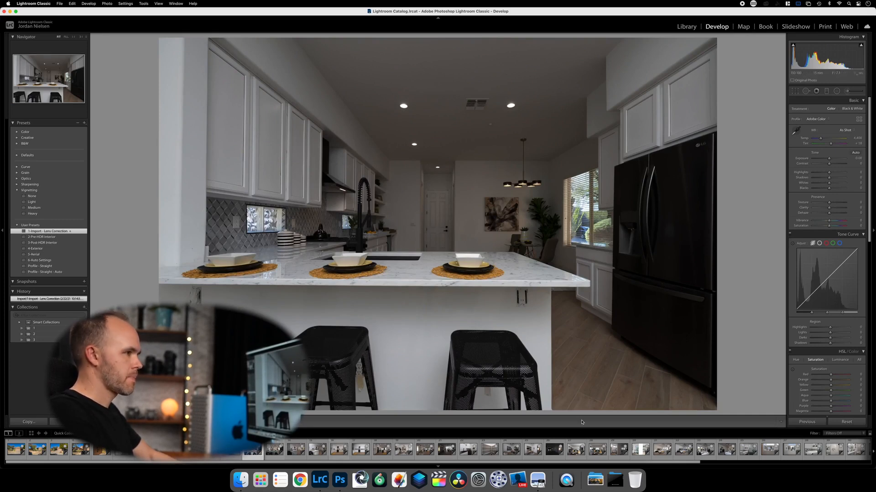
{"action": "left_click", "coordinate": [855, 153]}
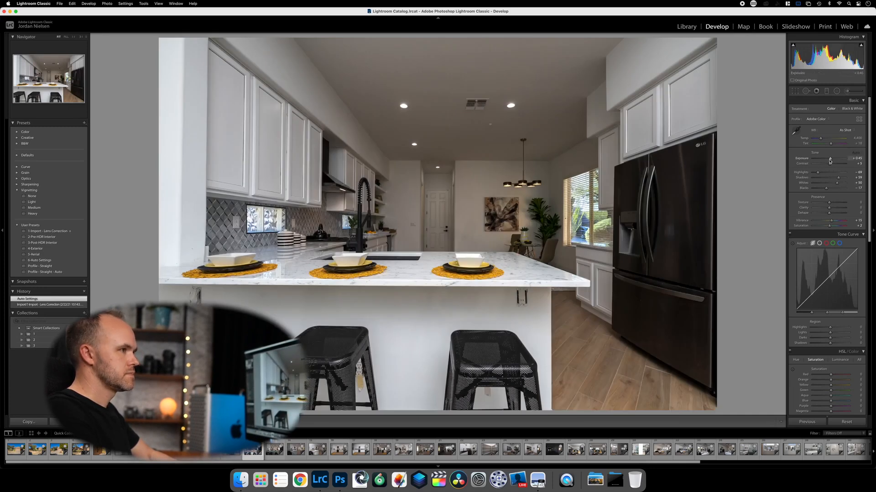
{"action": "left_click_drag", "start_coordinate": [830, 160], "coordinate": [831, 161]}
{"action": "key", "text": "Right"}
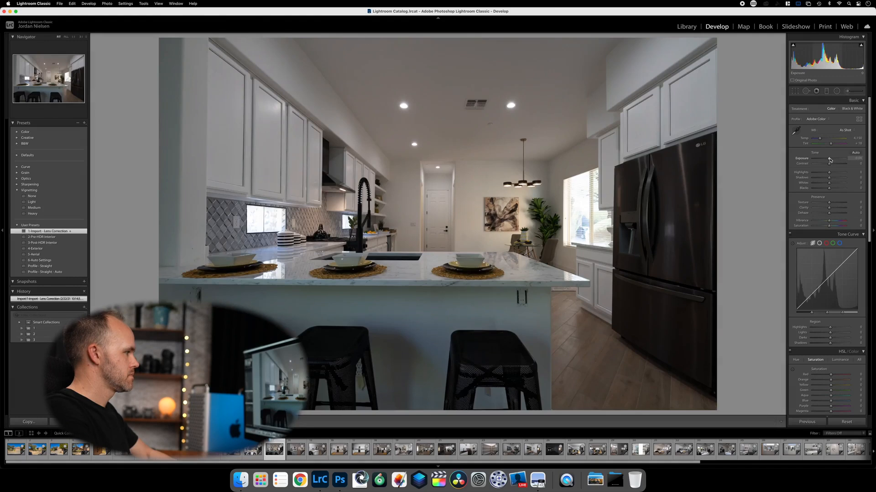
{"action": "key", "text": "Left"}
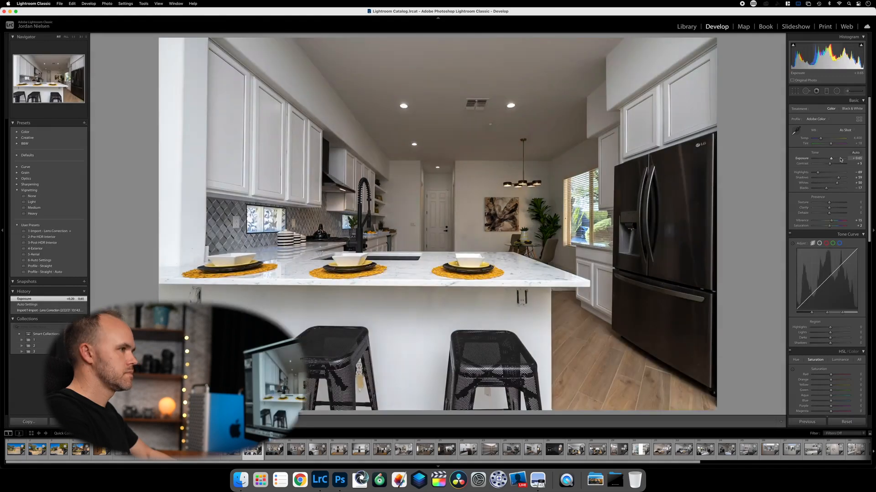
{"action": "key", "text": "Down"}
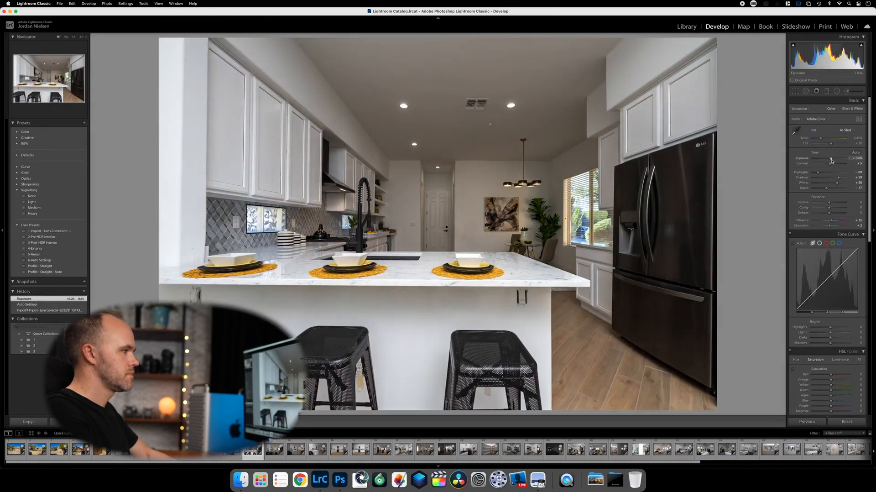
{"action": "left_click_drag", "start_coordinate": [831, 159], "coordinate": [832, 162]}
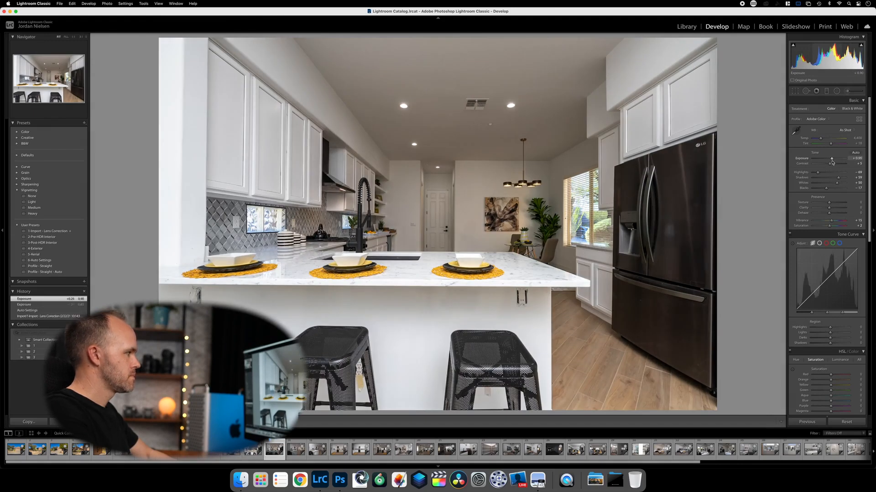
{"action": "key", "text": "Left"}
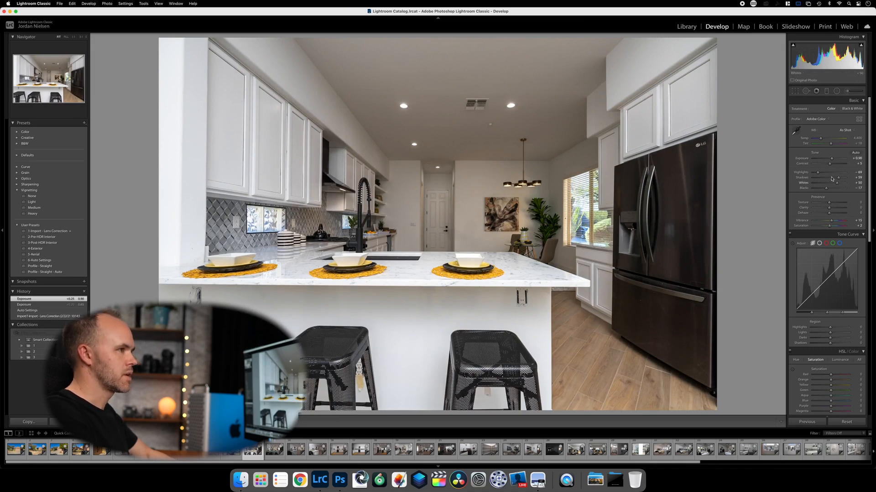
{"action": "left_click_drag", "start_coordinate": [830, 159], "coordinate": [829, 161]}
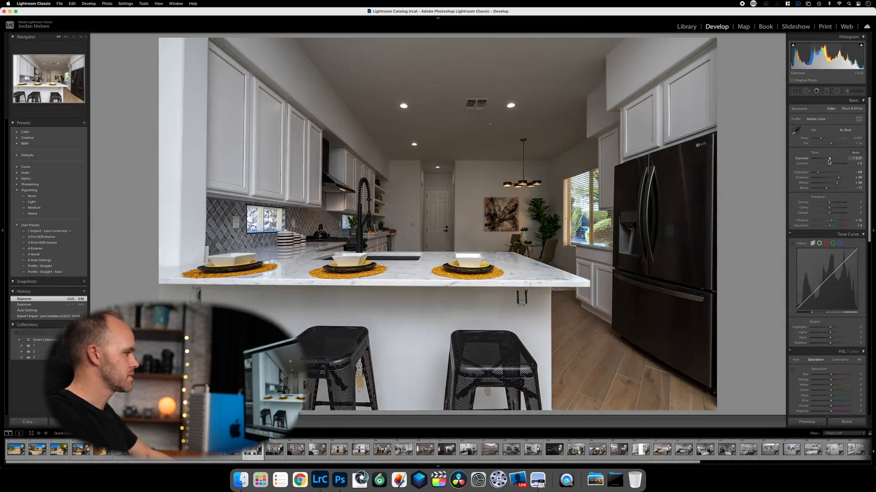
Step: Raise the exposure of DSC01642.dng to +0.55
{"action": "key", "text": "Right"}
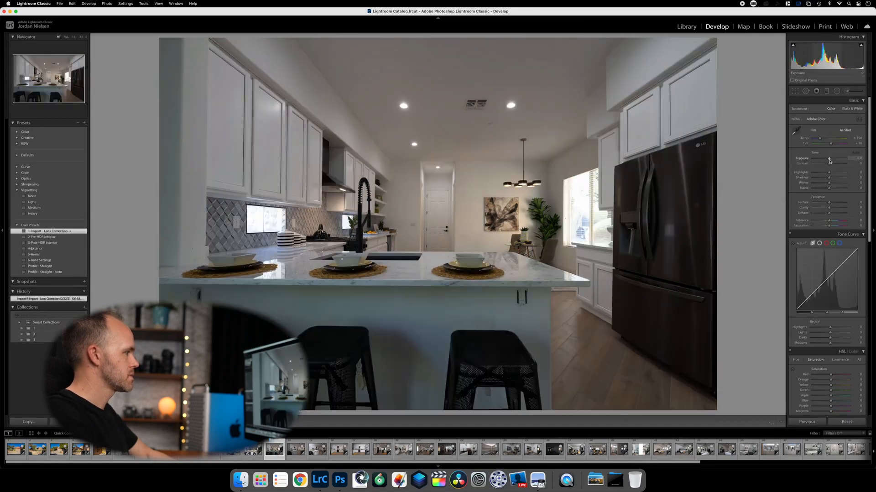
{"action": "left_click_drag", "start_coordinate": [829, 159], "coordinate": [831, 158]}
{"action": "key", "text": "Left"}
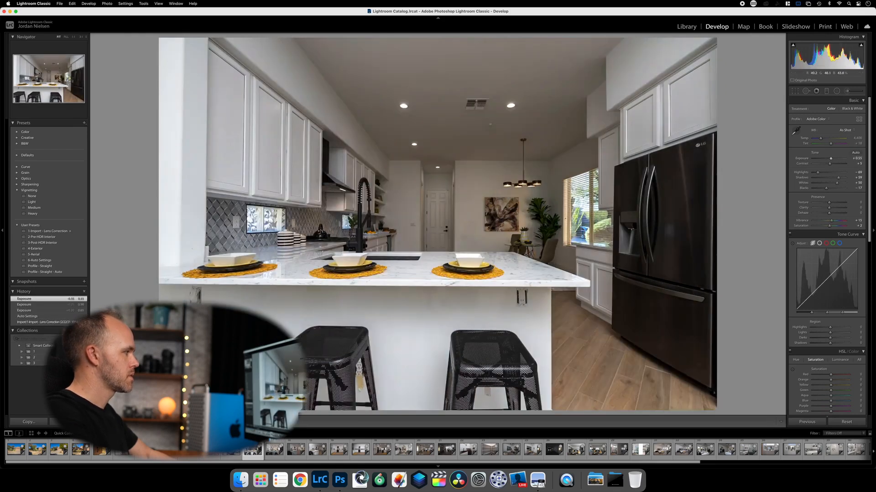
Step: Flip between DSC01642.dng and DSC01643.dng to compare the brightness and window detail of the two exposures
{"action": "key", "text": "Right"}
{"action": "key", "text": "Left"}
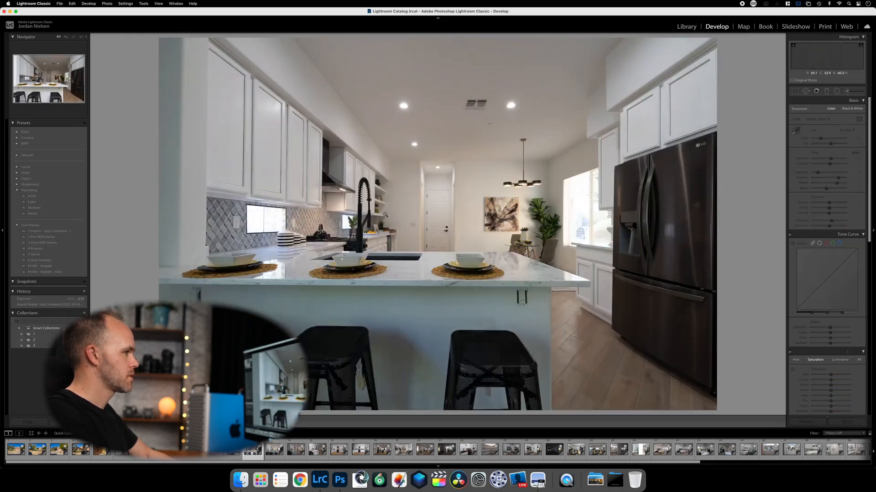
{"action": "key", "text": "Right"}
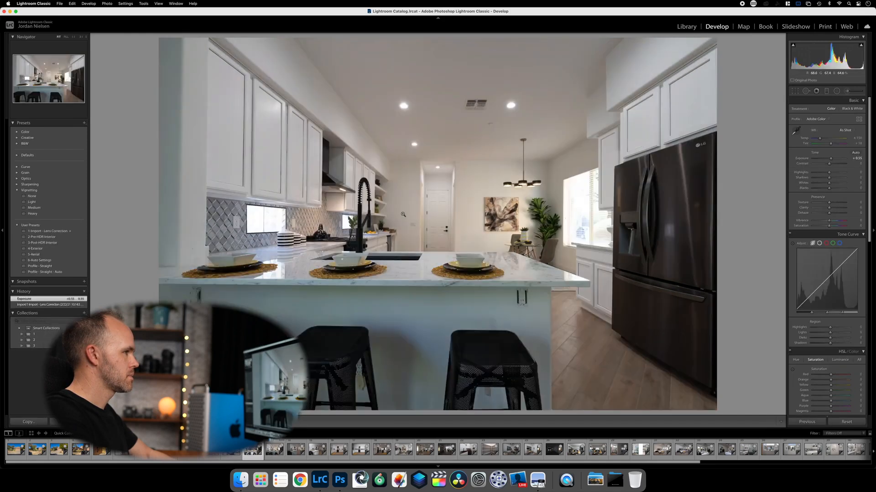
{"action": "key", "text": "Left"}
{"action": "key", "text": "Right"}
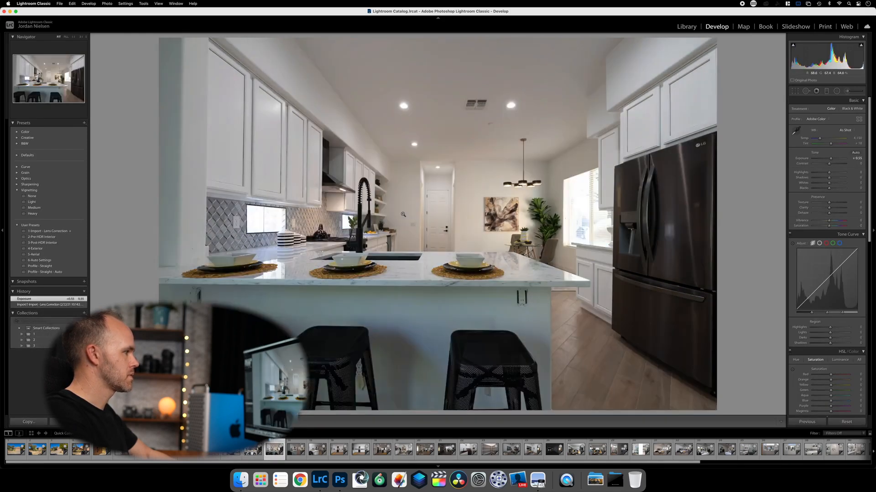
{"action": "key", "text": "Left"}
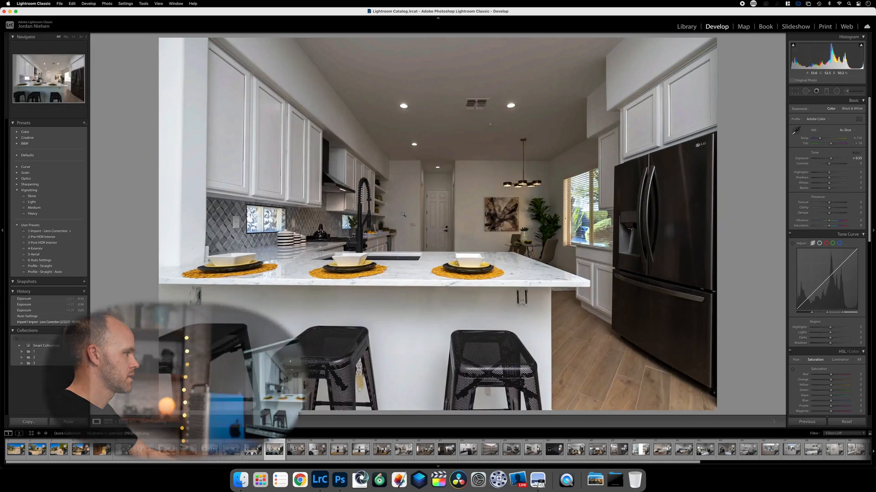
{"action": "key", "text": "Right"}
{"action": "key", "text": "Left"}
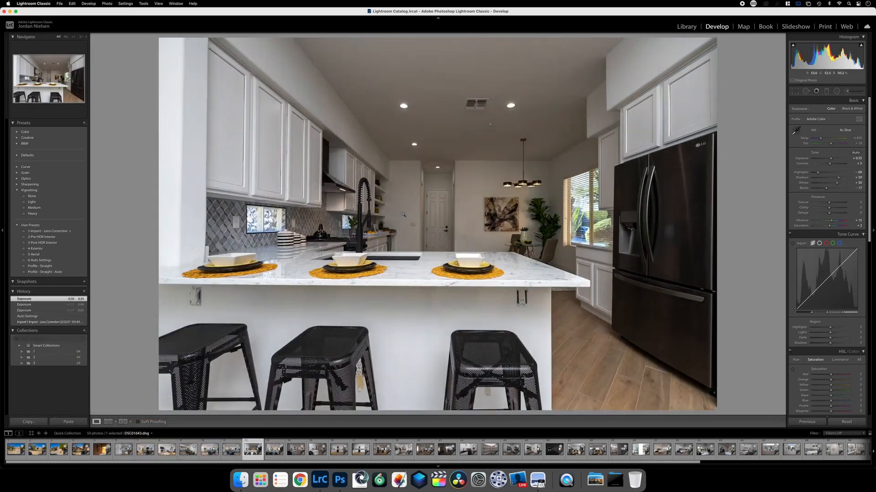
Step: Open DSC01642.dng and DSC01643.dng together as layers in one Photoshop document
{"action": "left_click", "coordinate": [276, 449]}
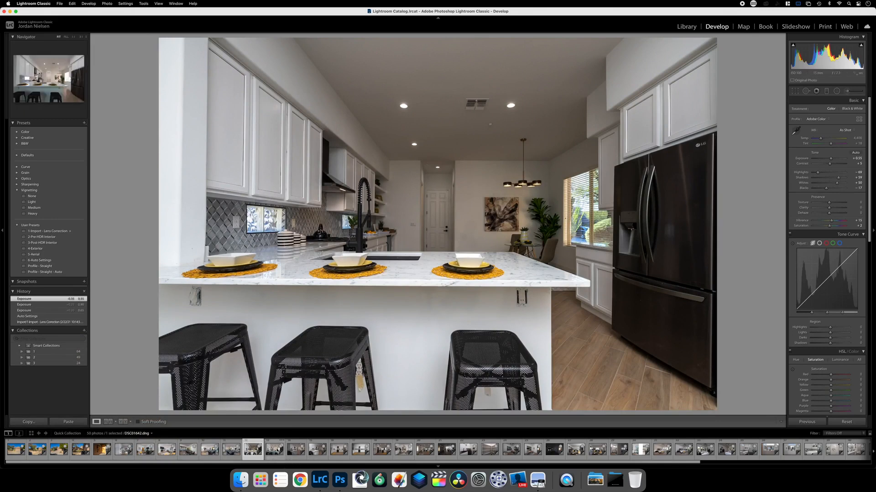
{"action": "right_click", "coordinate": [278, 449]}
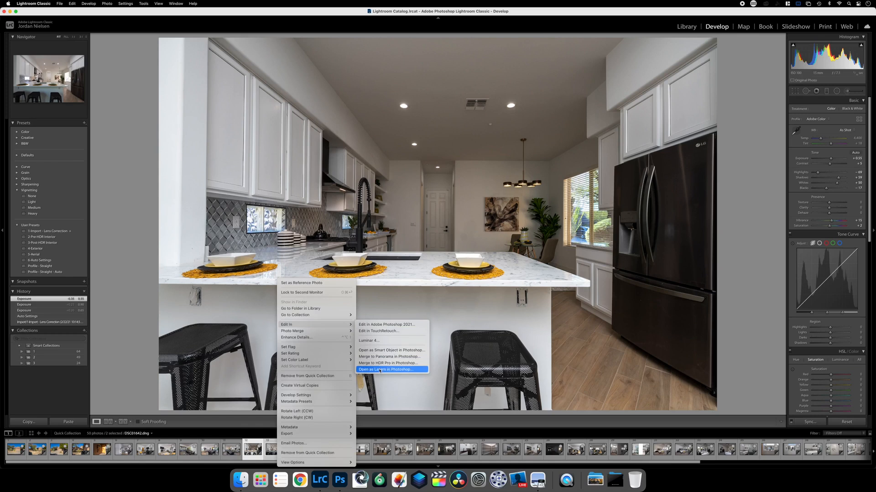
{"action": "left_click", "coordinate": [387, 363]}
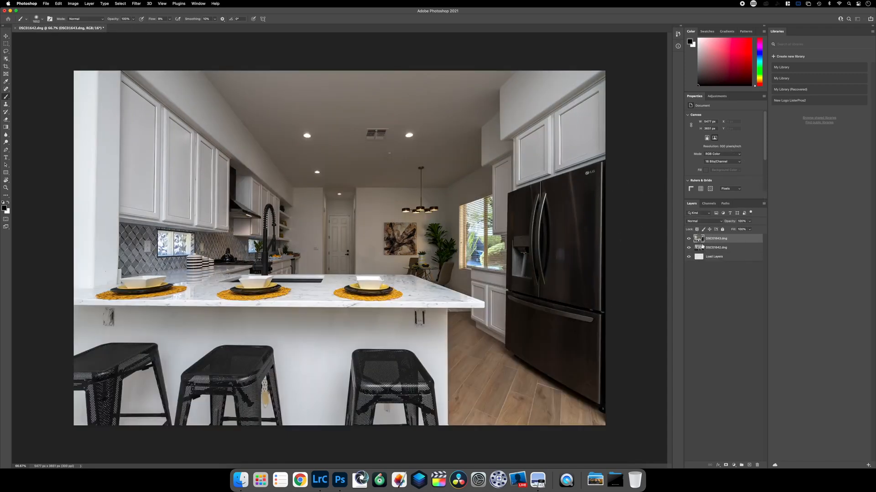
Step: Place the DSC01642.dng layer above DSC01643.dng and hide it with a black layer mask
{"action": "left_click", "coordinate": [714, 248]}
{"action": "left_click", "coordinate": [712, 238], "text": "shift"}
{"action": "left_click_drag", "start_coordinate": [712, 234], "coordinate": [714, 238]}
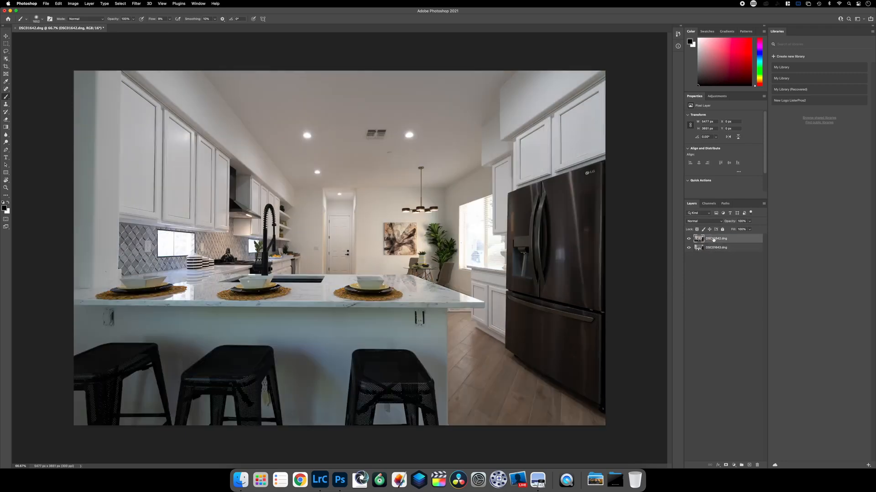
{"action": "left_click", "coordinate": [725, 465]}
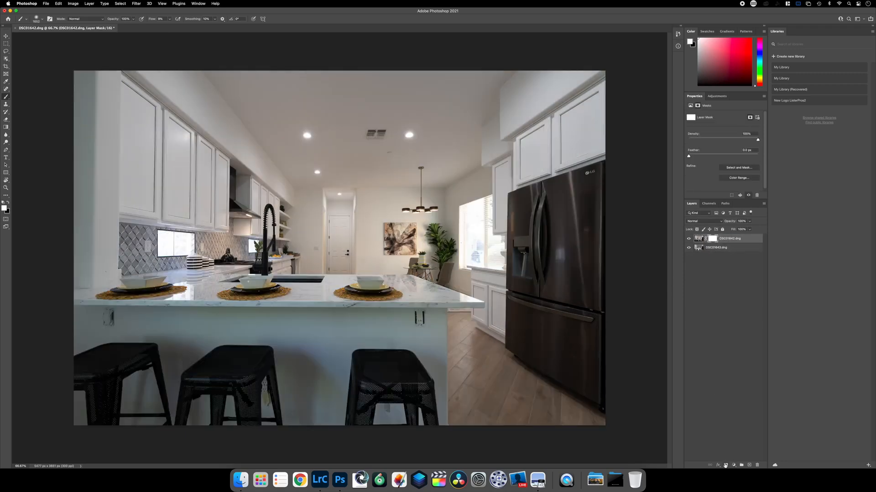
{"action": "key", "text": "super+i"}
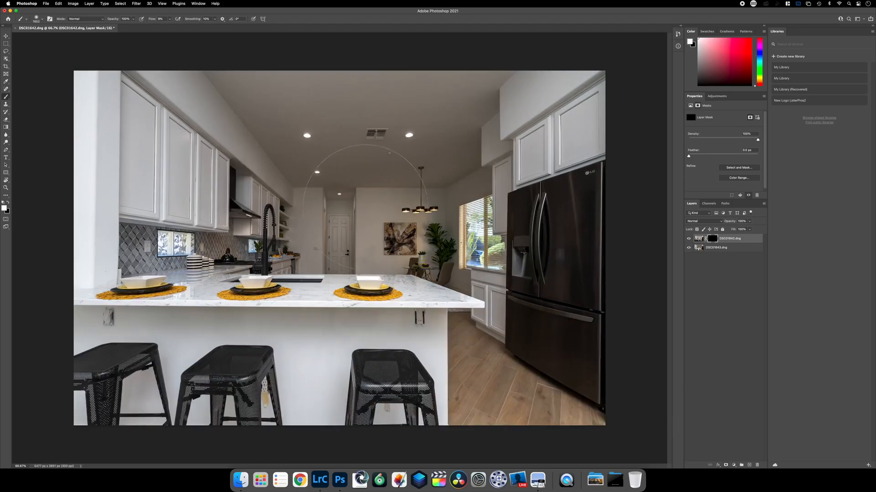
Step: Paint white on the mask over the ceiling, back wall, cabinets and counter, and save and close the blended document
{"action": "mouse_move", "coordinate": [281, 113]}
{"action": "left_mouse_down"}
{"action": "mouse_move", "coordinate": [301, 151]}
{"action": "mouse_move", "coordinate": [411, 182]}
{"action": "mouse_move", "coordinate": [292, 219]}
{"action": "mouse_move", "coordinate": [167, 238]}
{"action": "mouse_move", "coordinate": [168, 245]}
{"action": "mouse_move", "coordinate": [397, 310]}
{"action": "mouse_move", "coordinate": [26, 316]}
{"action": "mouse_move", "coordinate": [68, 104]}
{"action": "mouse_move", "coordinate": [91, 374]}
{"action": "mouse_move", "coordinate": [566, 371]}
{"action": "mouse_move", "coordinate": [556, 254]}
{"action": "mouse_move", "coordinate": [513, 101]}
{"action": "mouse_move", "coordinate": [503, 215]}
{"action": "mouse_move", "coordinate": [482, 190]}
{"action": "mouse_move", "coordinate": [394, 158]}
{"action": "left_mouse_up"}
{"action": "left_click_drag", "start_coordinate": [393, 268], "coordinate": [401, 208]}
{"action": "mouse_move", "coordinate": [249, 222]}
{"action": "left_mouse_down"}
{"action": "mouse_move", "coordinate": [213, 91]}
{"action": "mouse_move", "coordinate": [561, 107]}
{"action": "left_mouse_up"}
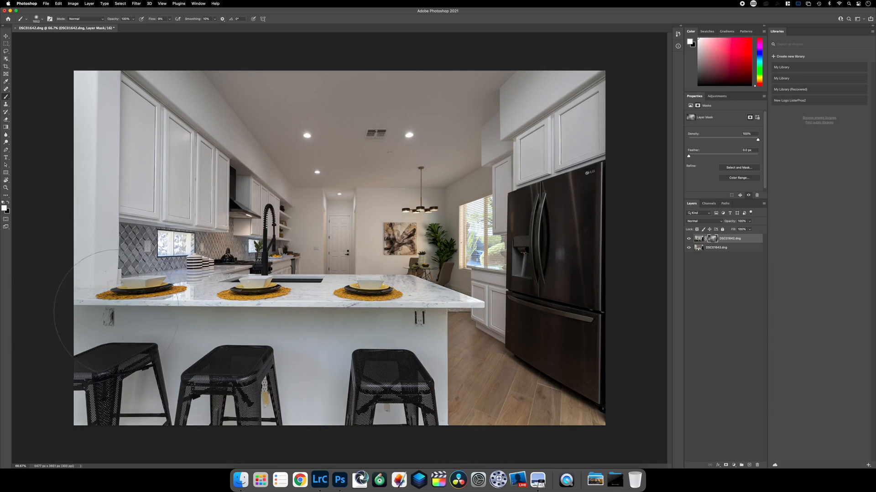
{"action": "left_click", "coordinate": [15, 28]}
{"action": "left_click", "coordinate": [438, 154]}
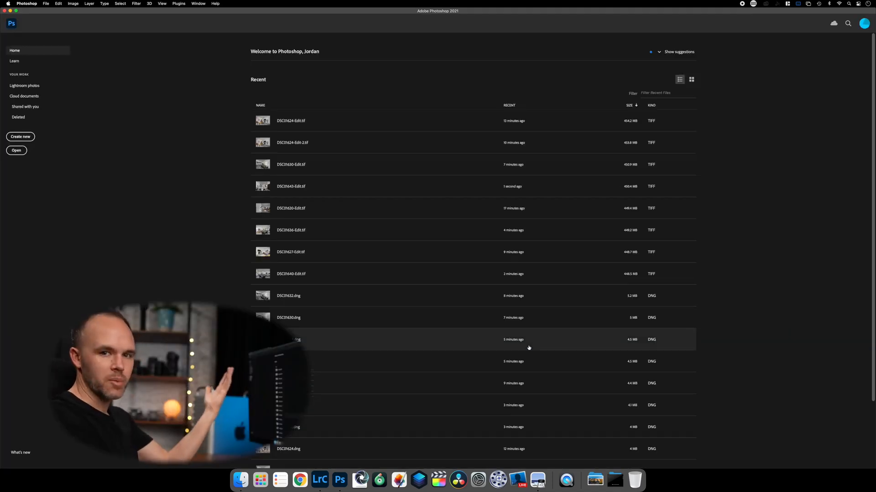
Step: Switch to Lightroom Classic and remove the source exposures DSC01642.dng and DSC01643.dng from the Quick Collection
{"action": "left_click", "coordinate": [324, 478]}
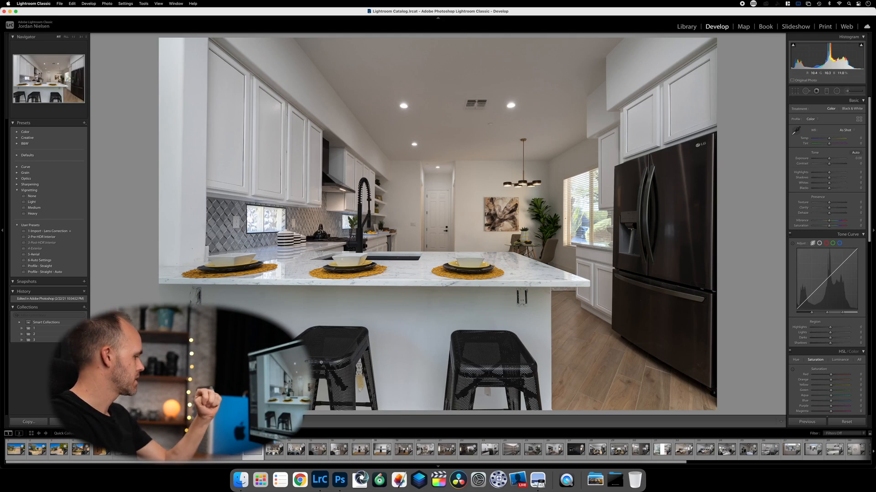
{"action": "key", "text": "Left"}
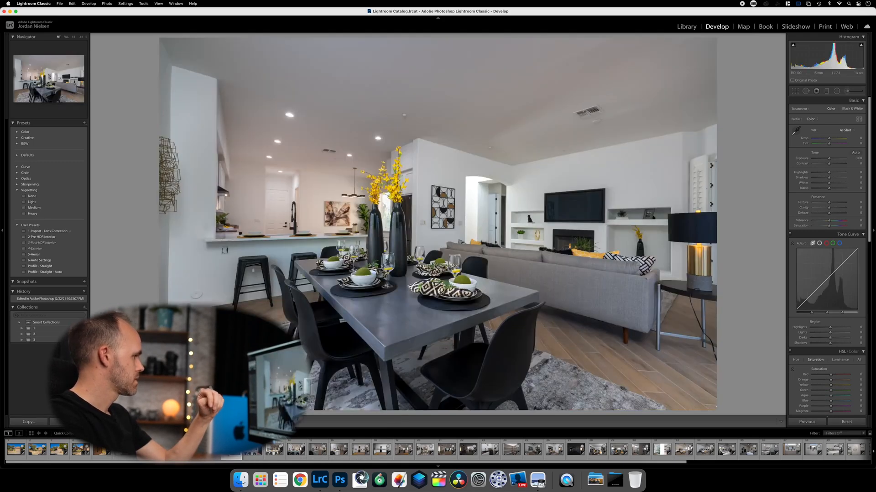
{"action": "key", "text": "Right"}
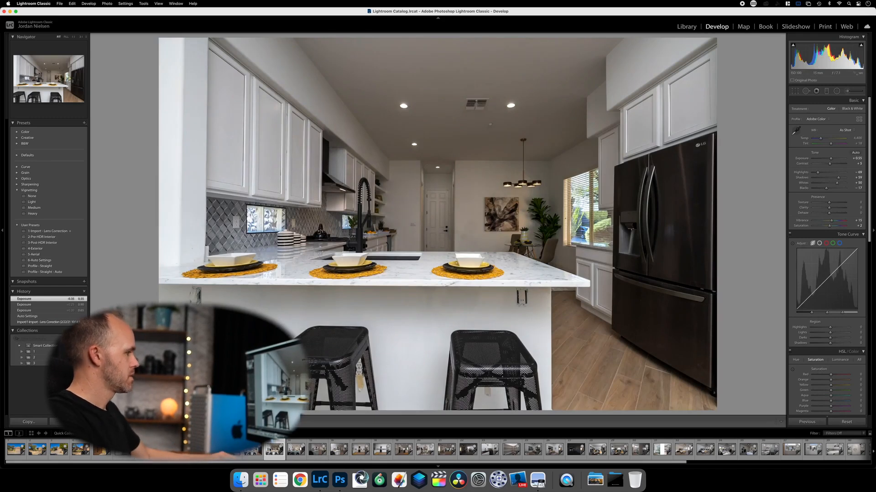
{"action": "key", "text": "b"}
Step: Apply auto tone to the kitchen peninsula photo DSC01647.dng, then set highlights to -100 and exposure to -0.05
{"action": "key", "text": "Right"}
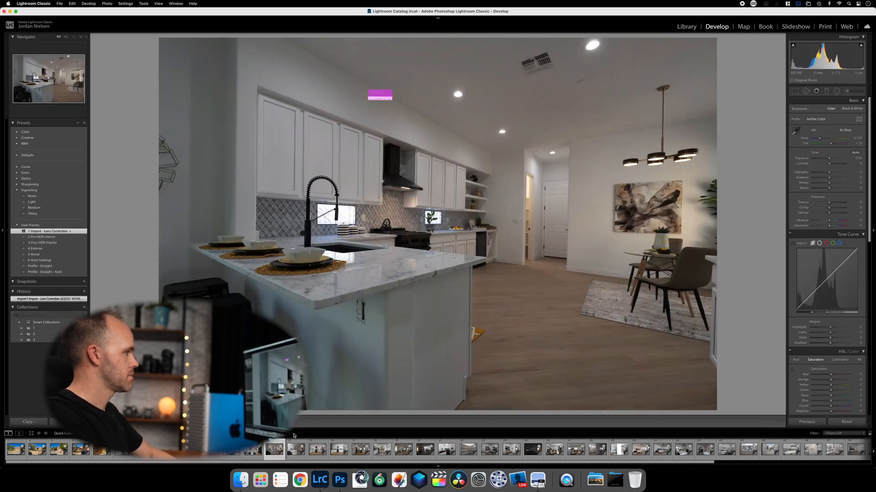
{"action": "left_click", "coordinate": [296, 448]}
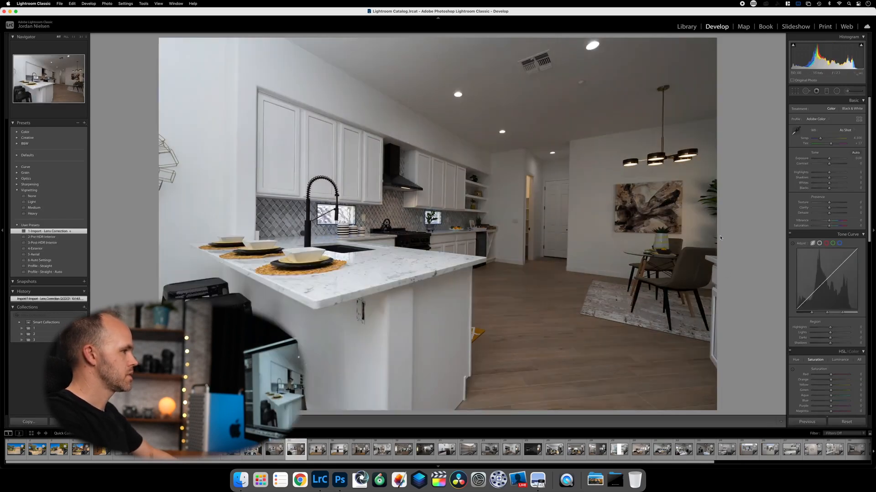
{"action": "key", "text": "Left"}
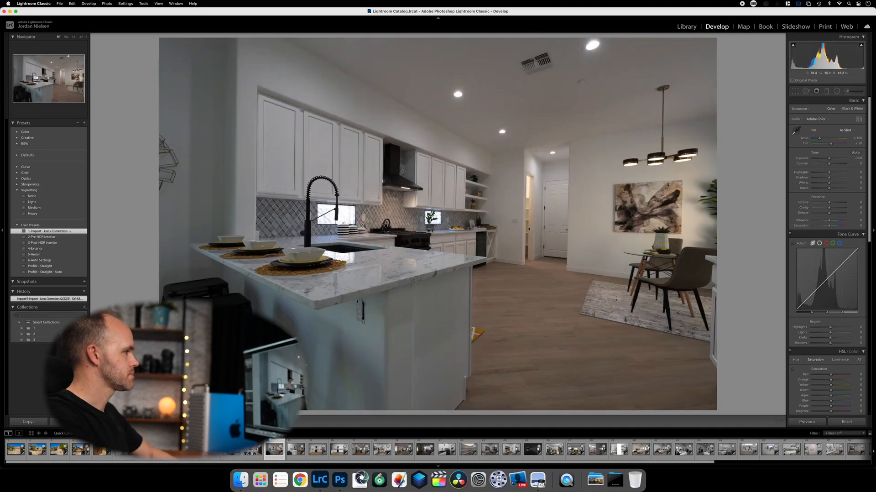
{"action": "key", "text": "Right"}
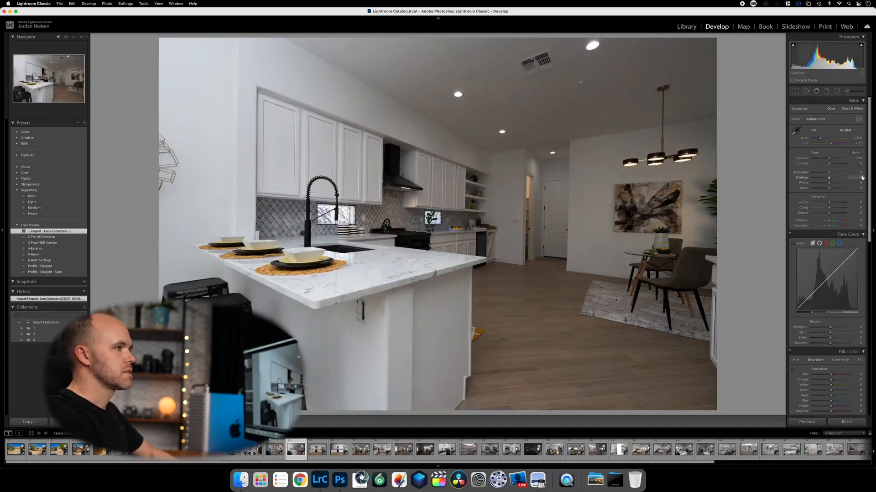
{"action": "key", "text": "super+u"}
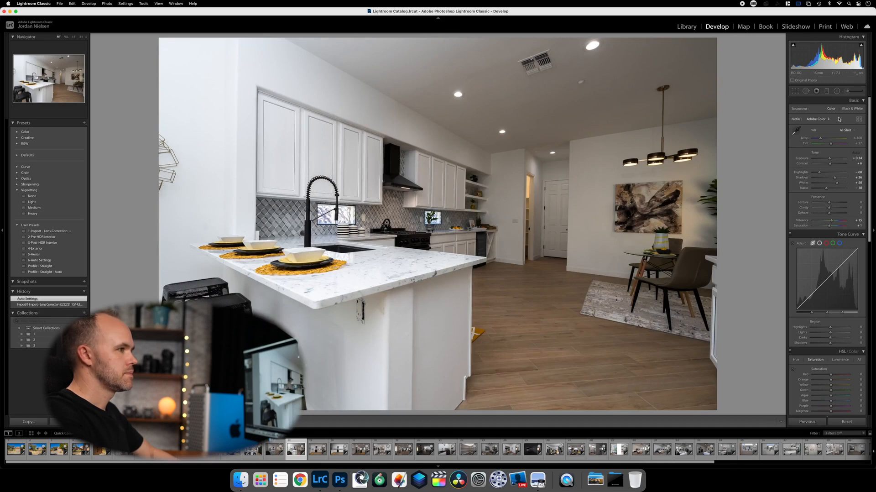
{"action": "mouse_move", "coordinate": [832, 159]}
{"action": "left_mouse_down"}
{"action": "mouse_move", "coordinate": [793, 174]}
{"action": "mouse_move", "coordinate": [828, 159]}
{"action": "left_mouse_up"}
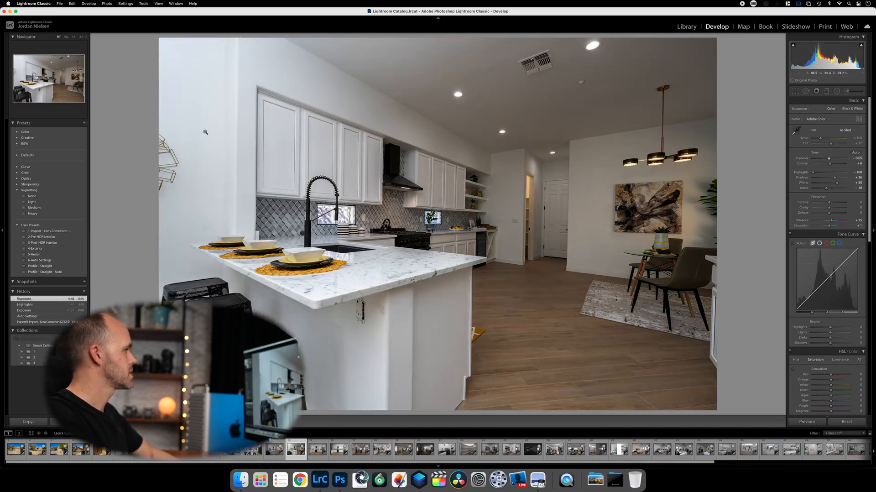
Step: Copy the develop settings of the kitchen peninsula photo DSC01647.dng and paste them onto its matching exposure DSC01649.dng
{"action": "key", "text": "Right"}
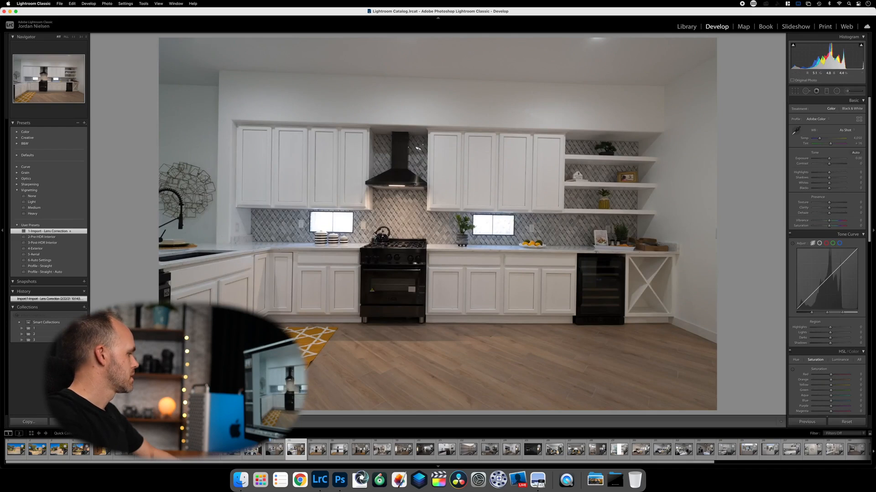
{"action": "key", "text": "Left"}
{"action": "left_click", "coordinate": [28, 421]}
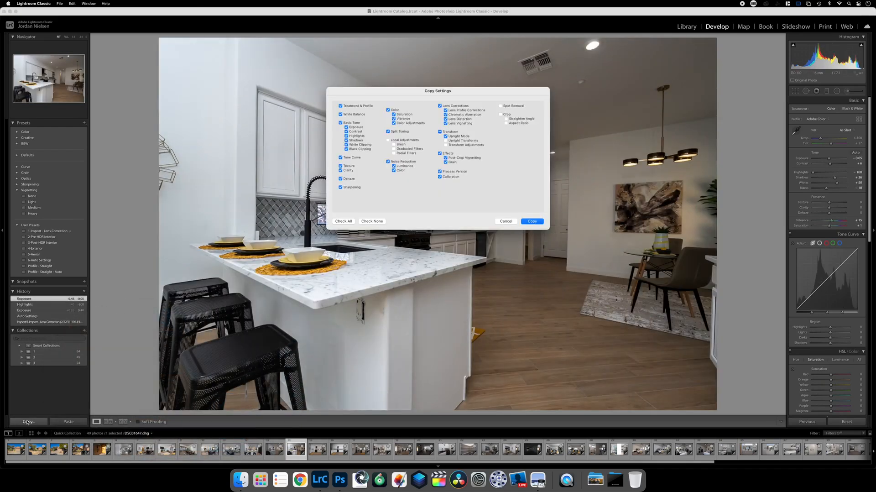
{"action": "key", "text": "Return"}
{"action": "key", "text": "Left"}
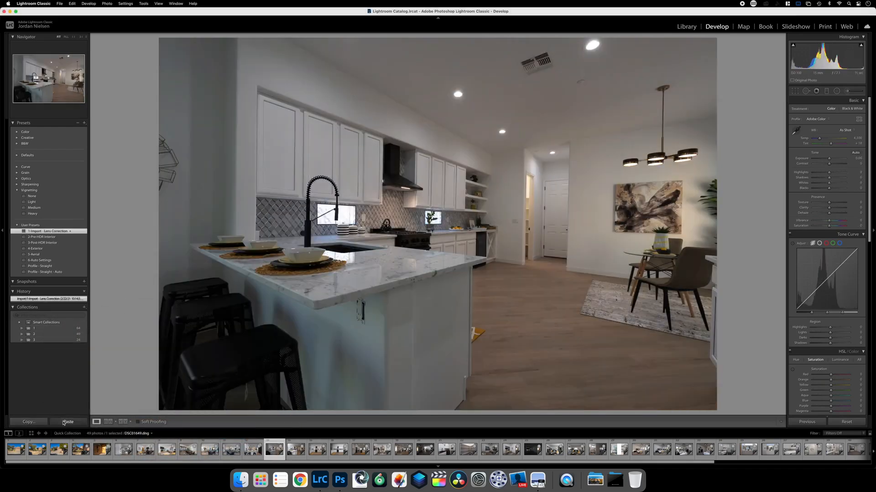
{"action": "left_click", "coordinate": [64, 420]}
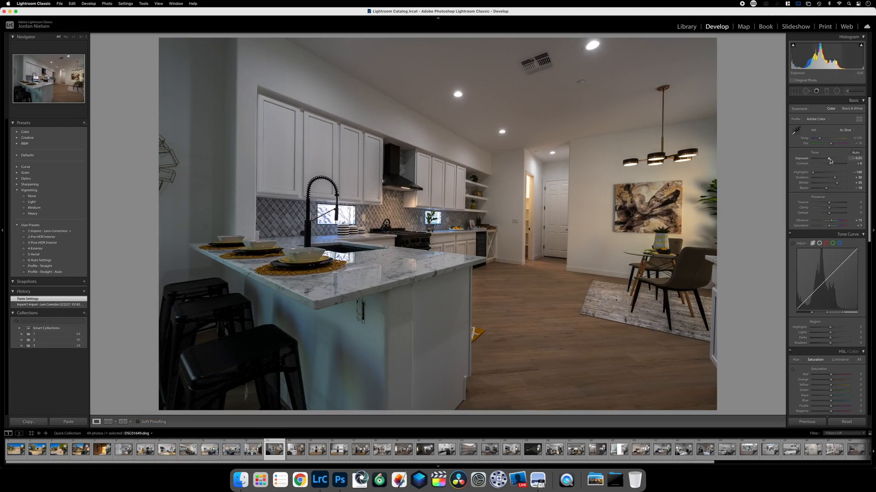
Step: Set the exposure of DSC01649.dng to +1.20 and compare it with its neighbouring photos
{"action": "left_click_drag", "start_coordinate": [829, 158], "coordinate": [831, 159]}
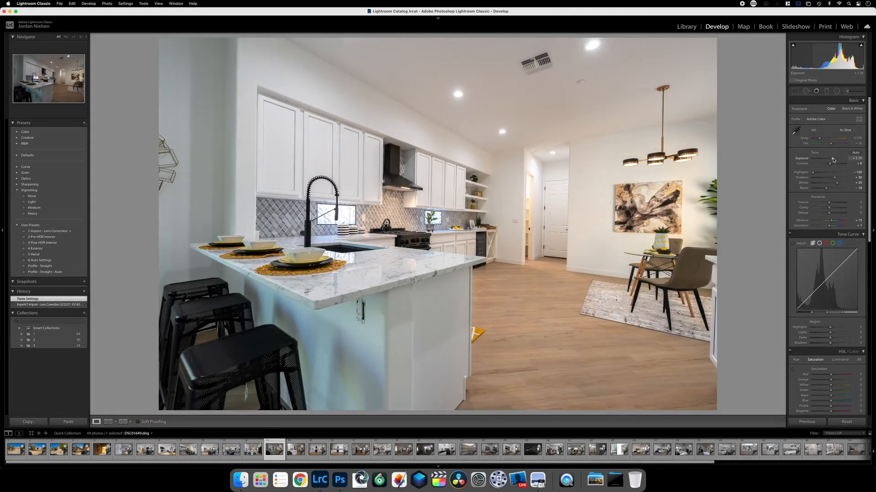
{"action": "left_click_drag", "start_coordinate": [833, 159], "coordinate": [834, 159]}
{"action": "key", "text": "Left"}
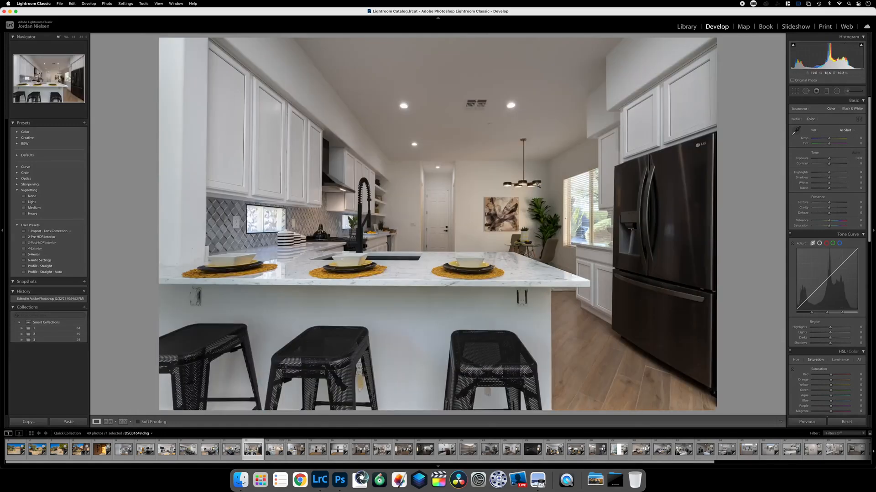
{"action": "key", "text": "Right"}
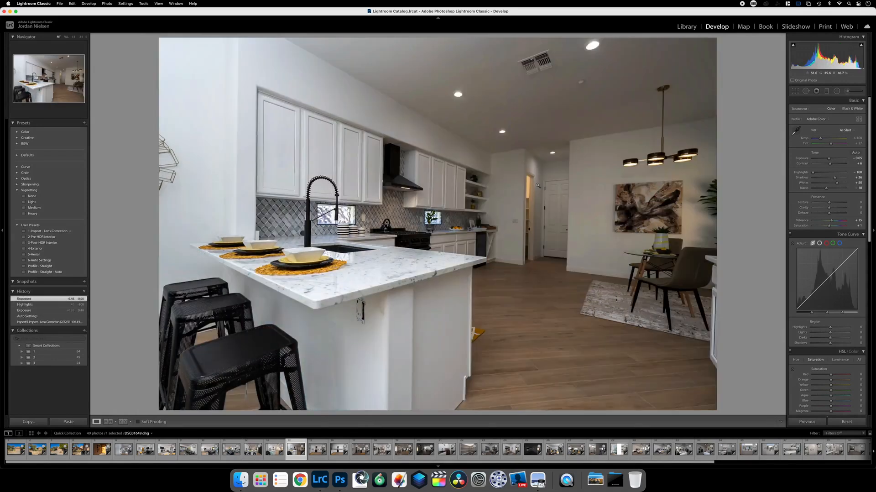
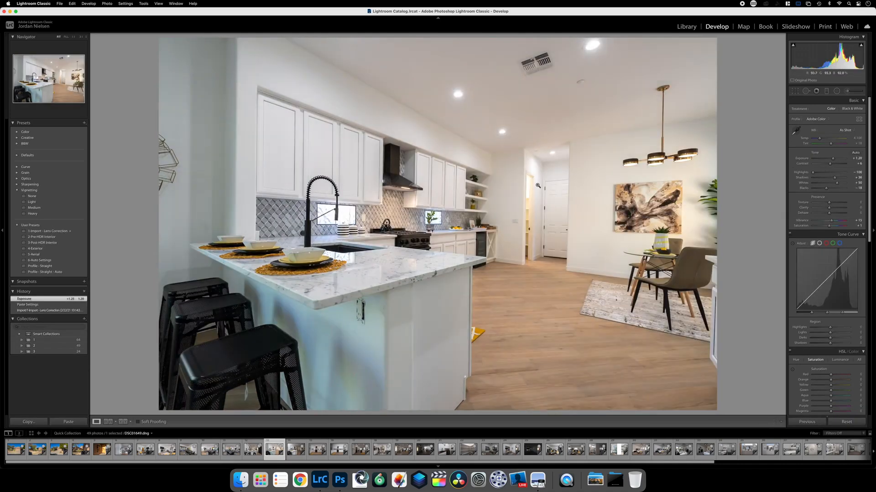
Step: Open DSC01647.dng and DSC01649.dng together as layers in one Photoshop document
{"action": "left_click", "coordinate": [296, 446], "text": "super"}
{"action": "right_click", "coordinate": [294, 447]}
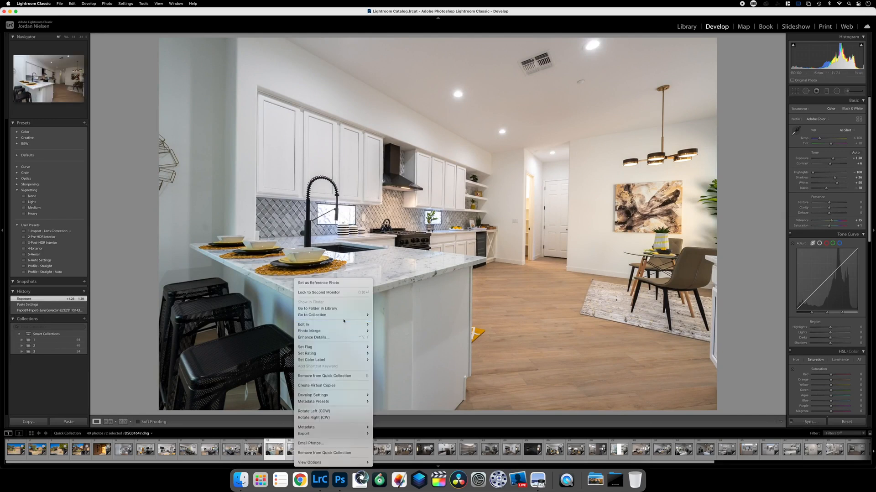
{"action": "mouse_move", "coordinate": [346, 324]}
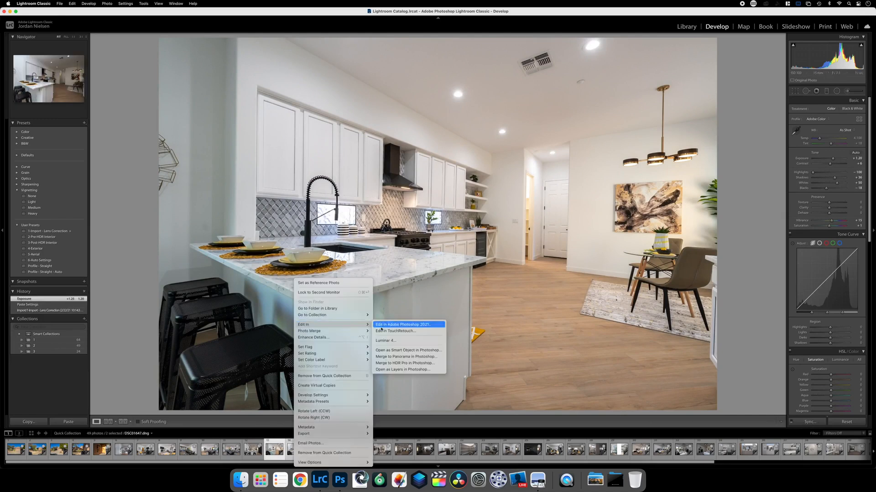
{"action": "left_click", "coordinate": [402, 370]}
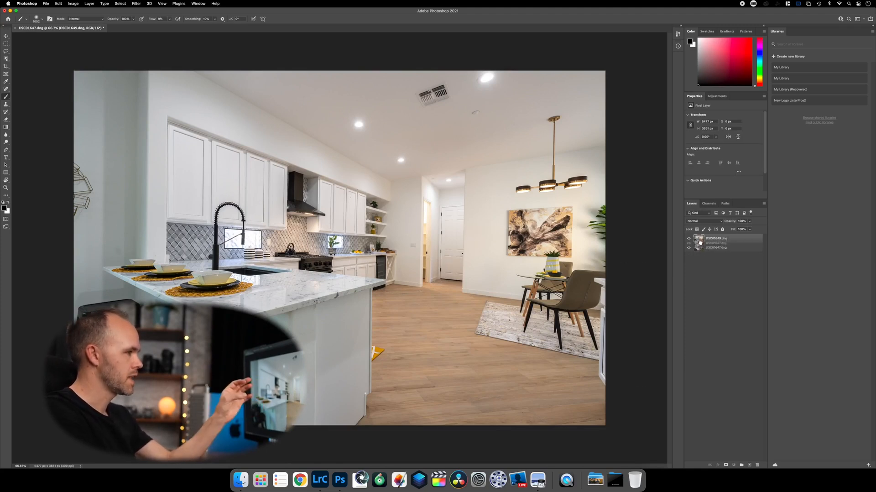
Step: Place the DSC01647.dng layer above DSC01649.dng and hide it with a black layer mask
{"action": "left_click_drag", "start_coordinate": [701, 235], "coordinate": [702, 237]}
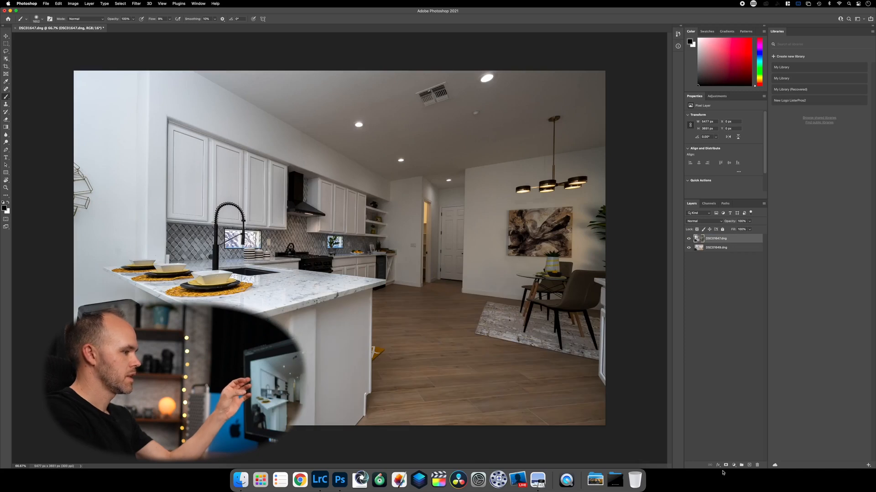
{"action": "left_click", "coordinate": [725, 464]}
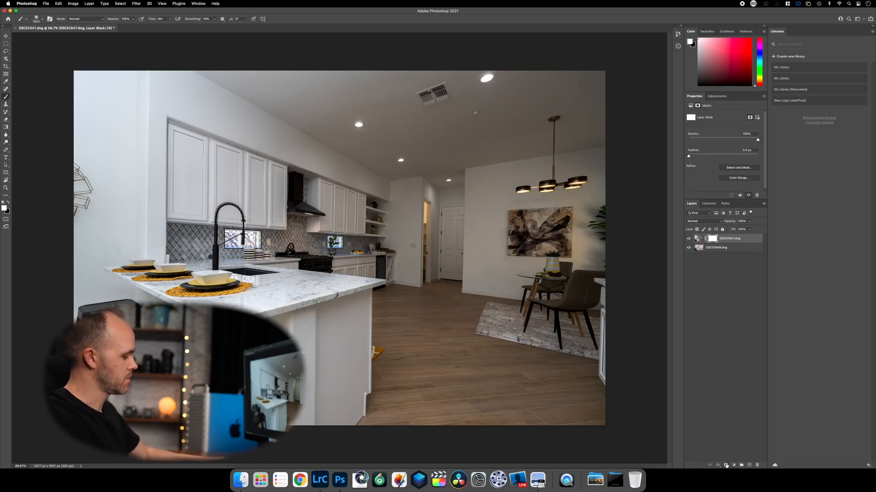
{"action": "key", "text": "super+i"}
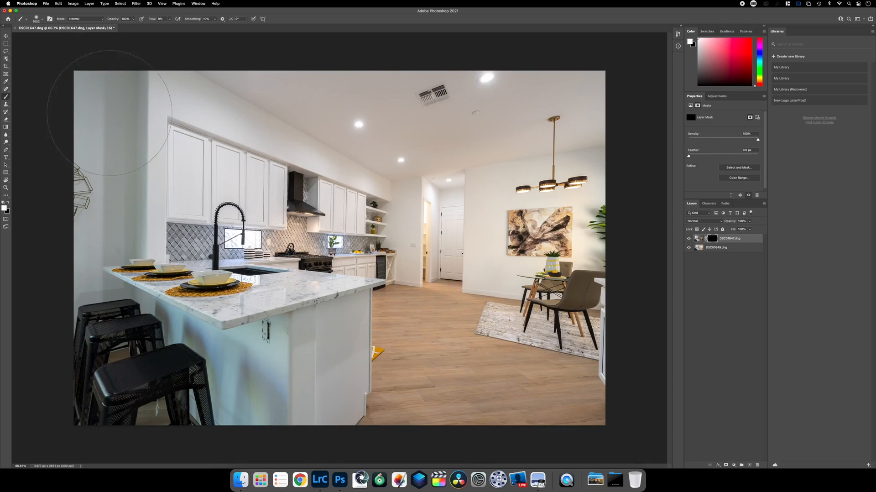
Step: Paint white on the mask over the left wall, stools, peninsula front and hallway, and save and close the blended document
{"action": "left_click_drag", "start_coordinate": [128, 319], "coordinate": [105, 274]}
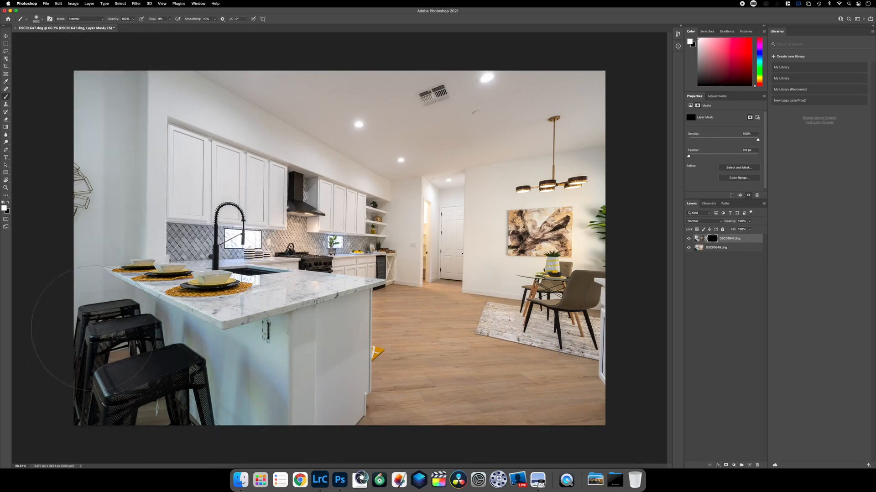
{"action": "left_click_drag", "start_coordinate": [315, 401], "coordinate": [194, 351]}
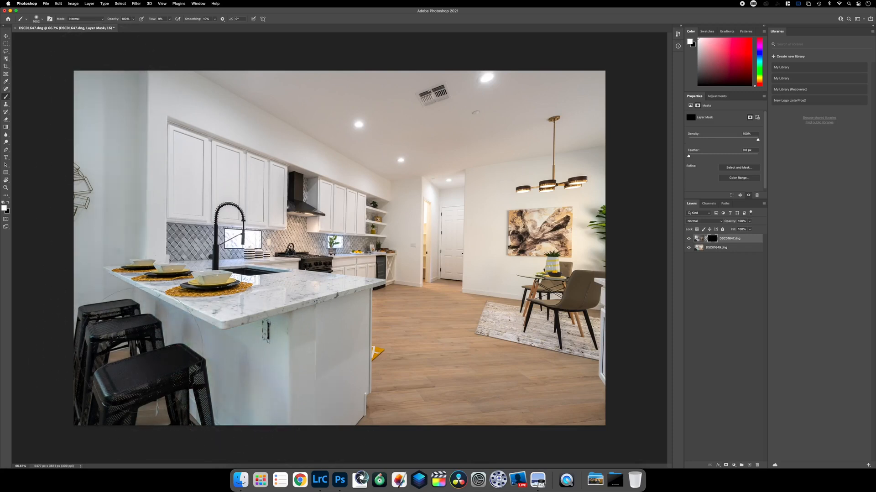
{"action": "mouse_move", "coordinate": [104, 302]}
{"action": "left_mouse_down"}
{"action": "mouse_move", "coordinate": [113, 113]}
{"action": "mouse_move", "coordinate": [114, 237]}
{"action": "mouse_move", "coordinate": [118, 48]}
{"action": "mouse_move", "coordinate": [145, 153]}
{"action": "mouse_move", "coordinate": [206, 118]}
{"action": "mouse_move", "coordinate": [145, 239]}
{"action": "mouse_move", "coordinate": [132, 364]}
{"action": "left_mouse_up"}
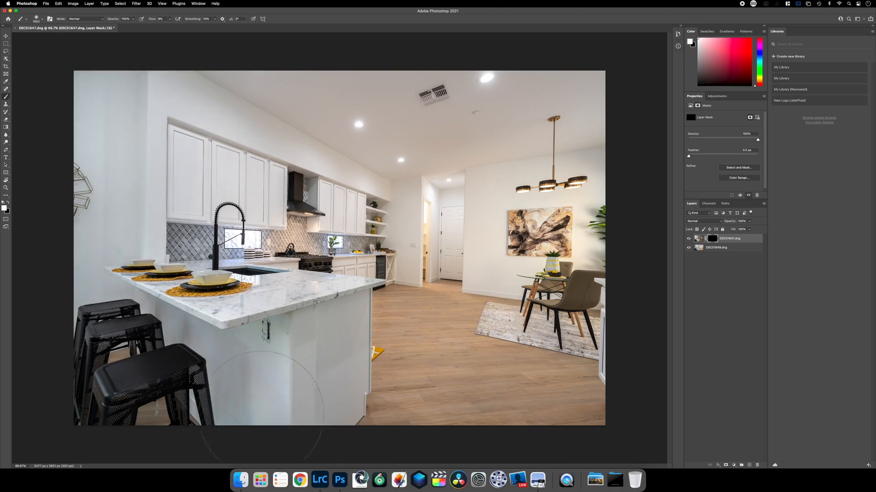
{"action": "mouse_move", "coordinate": [161, 320]}
{"action": "left_mouse_down"}
{"action": "mouse_move", "coordinate": [153, 231]}
{"action": "mouse_move", "coordinate": [201, 234]}
{"action": "mouse_move", "coordinate": [214, 287]}
{"action": "mouse_move", "coordinate": [280, 396]}
{"action": "left_mouse_up"}
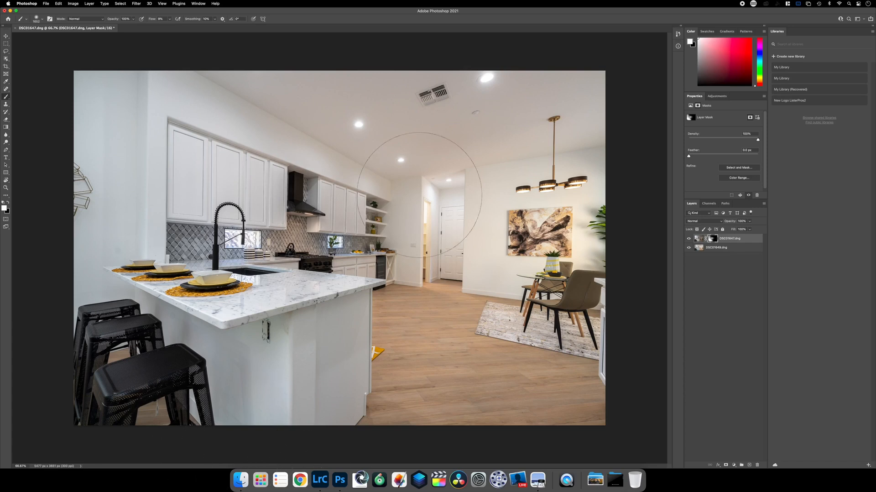
{"action": "left_click_drag", "start_coordinate": [434, 226], "coordinate": [424, 238]}
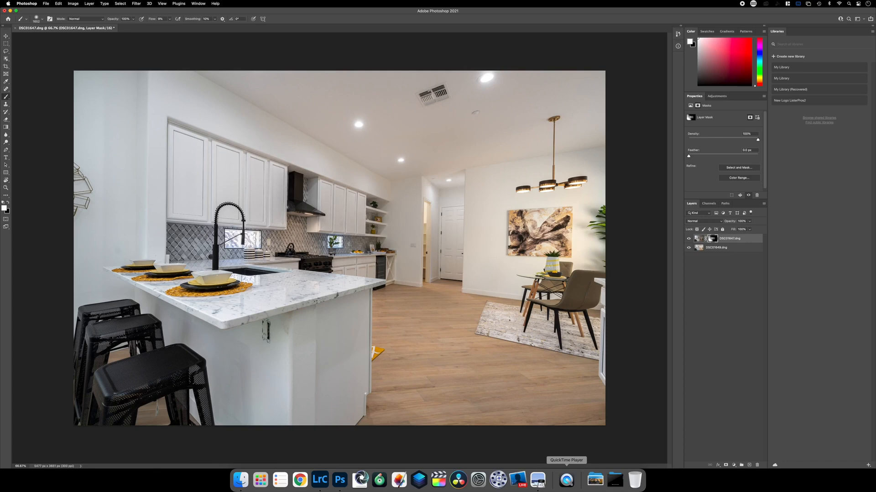
{"action": "left_click", "coordinate": [15, 29]}
{"action": "left_click", "coordinate": [454, 154]}
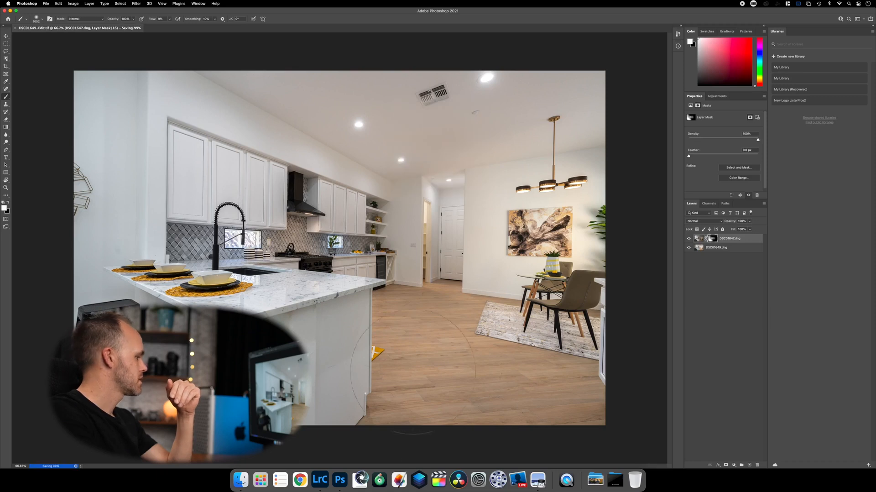
Step: Switch to Lightroom Classic and remove the source exposures DSC01647.dng and DSC01649.dng from the Quick Collection
{"action": "left_click", "coordinate": [319, 479]}
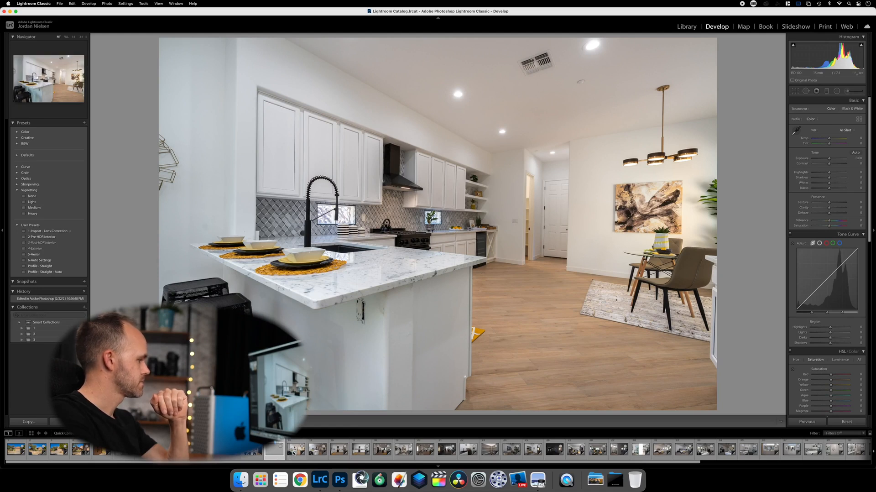
{"action": "left_click", "coordinate": [292, 452]}
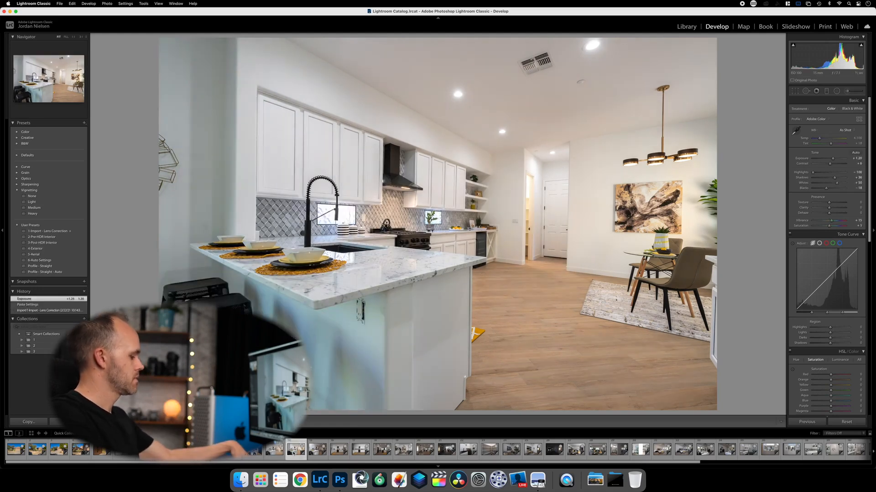
{"action": "key", "text": "Delete"}
{"action": "key", "text": "Delete"}
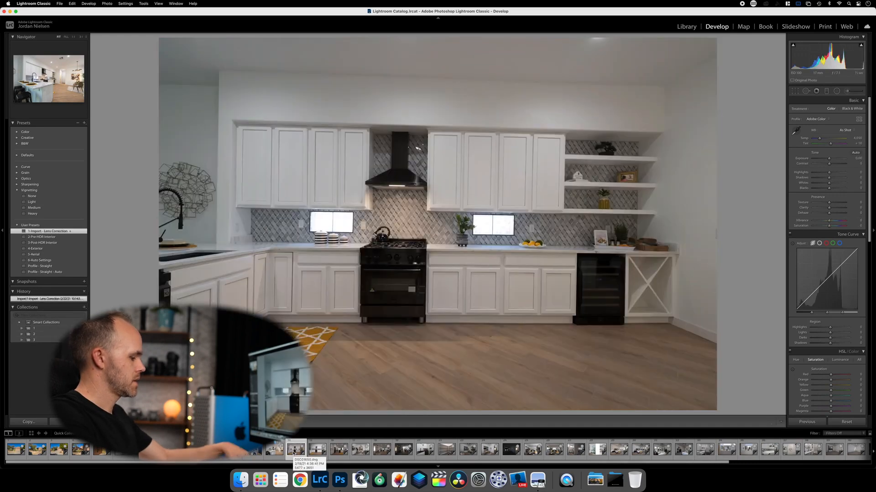
Step: Apply auto tone to the first exposure of the straight-on kitchen range wall and set its exposure to +1.00
{"action": "key", "text": "Right"}
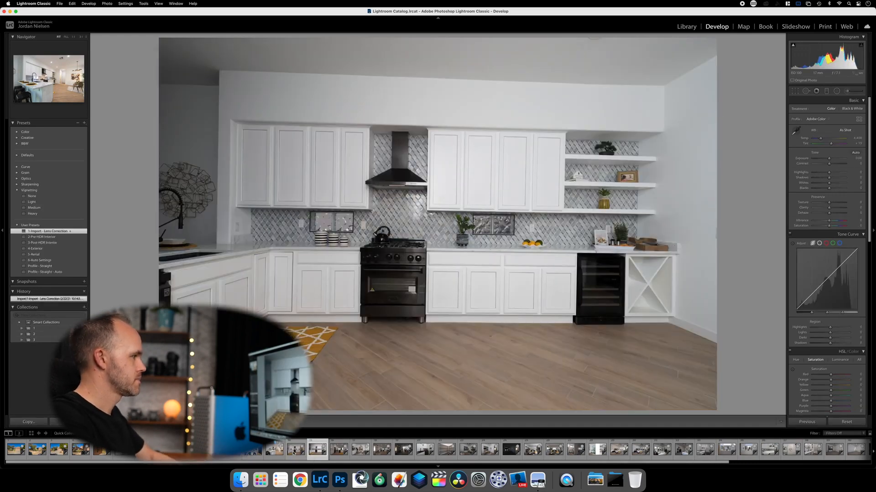
{"action": "left_click", "coordinate": [294, 451]}
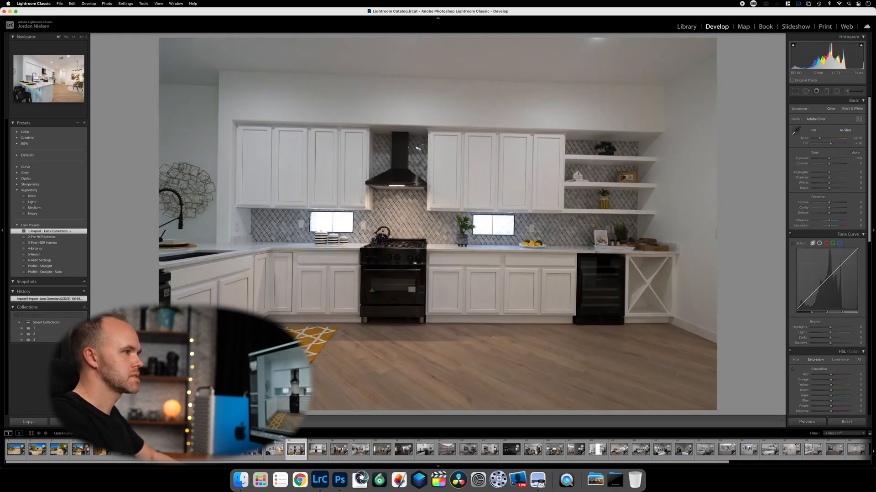
{"action": "left_click", "coordinate": [856, 152]}
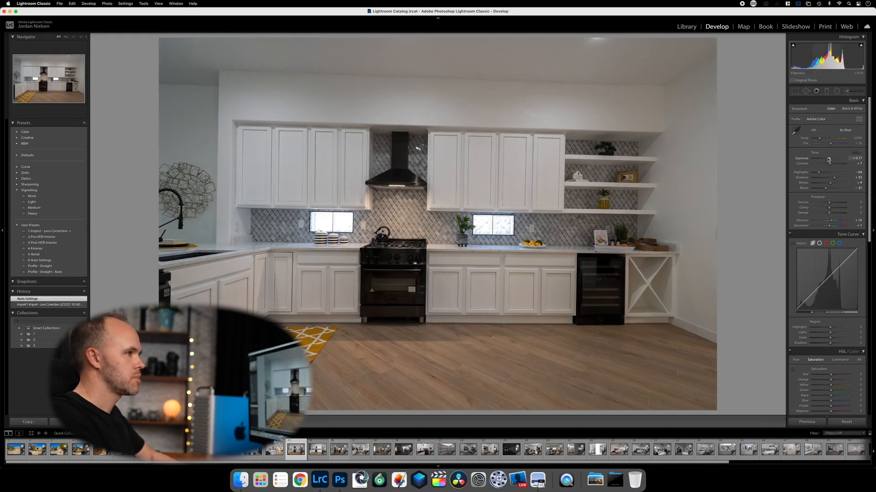
{"action": "left_click_drag", "start_coordinate": [830, 159], "coordinate": [832, 159]}
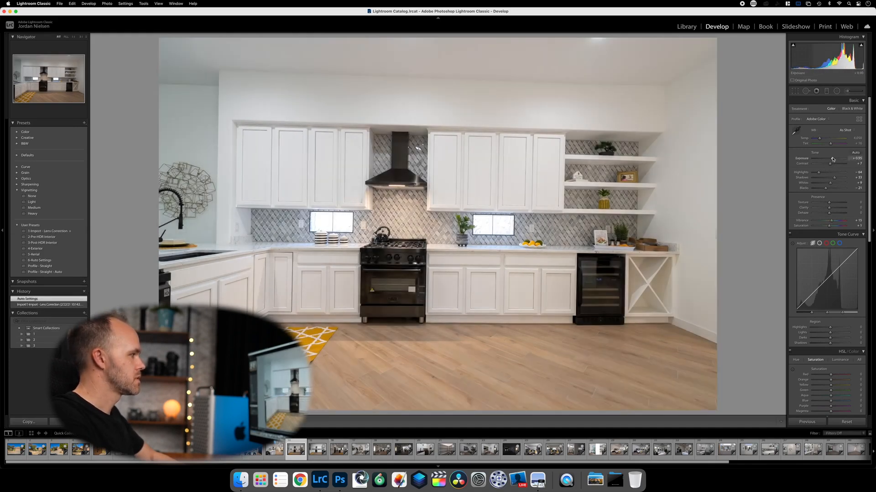
Step: Apply auto tone to the second exposure of the kitchen range wall and set its exposure to +0.40
{"action": "key", "text": "Right"}
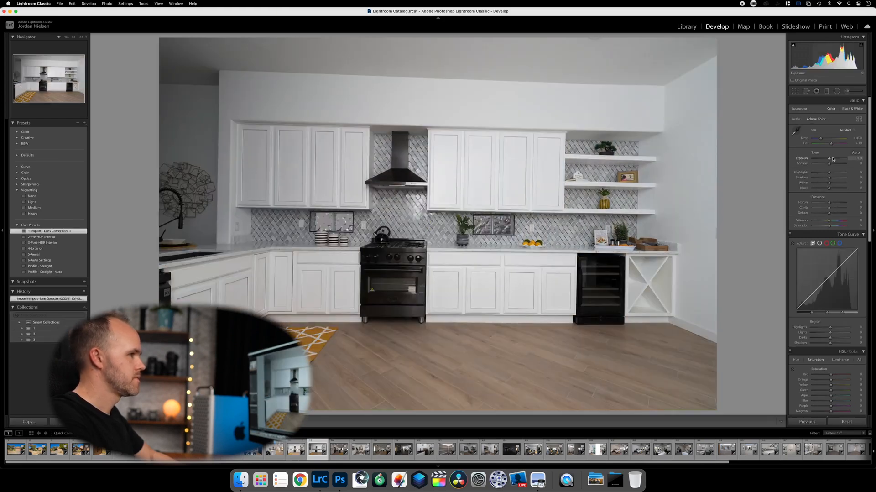
{"action": "left_click", "coordinate": [856, 153]}
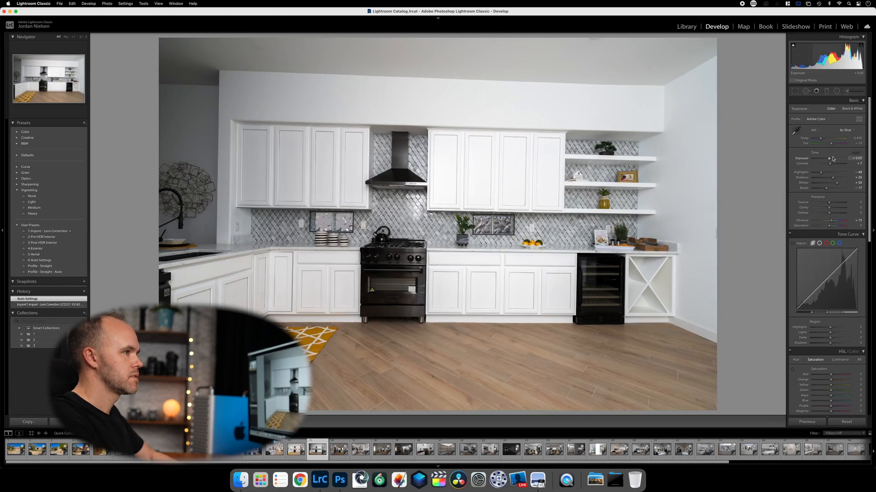
{"action": "left_click_drag", "start_coordinate": [830, 159], "coordinate": [831, 159]}
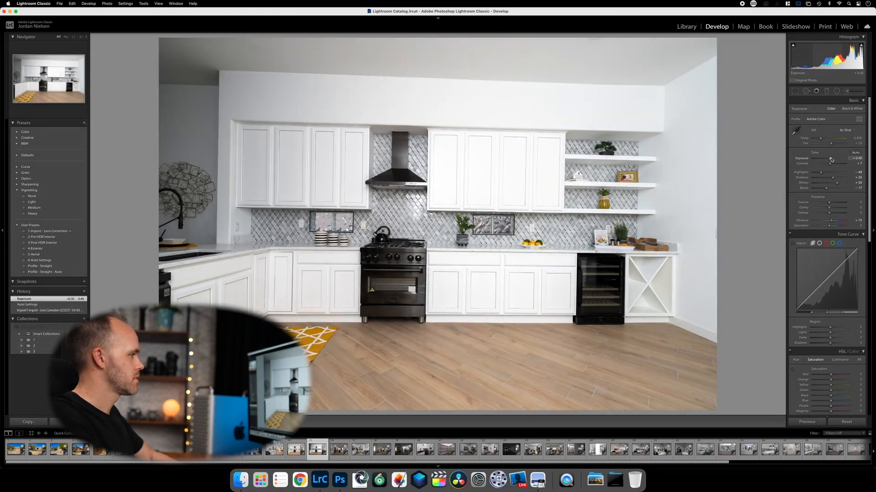
Step: Compare the two toned exposures of the kitchen range wall by switching back and forth between them
{"action": "key", "text": "Right"}
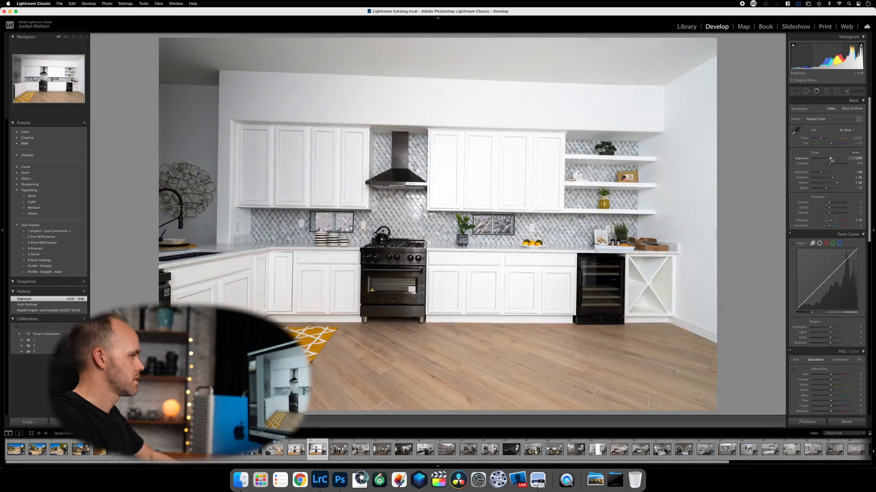
{"action": "key", "text": "Left"}
{"action": "key", "text": "Right"}
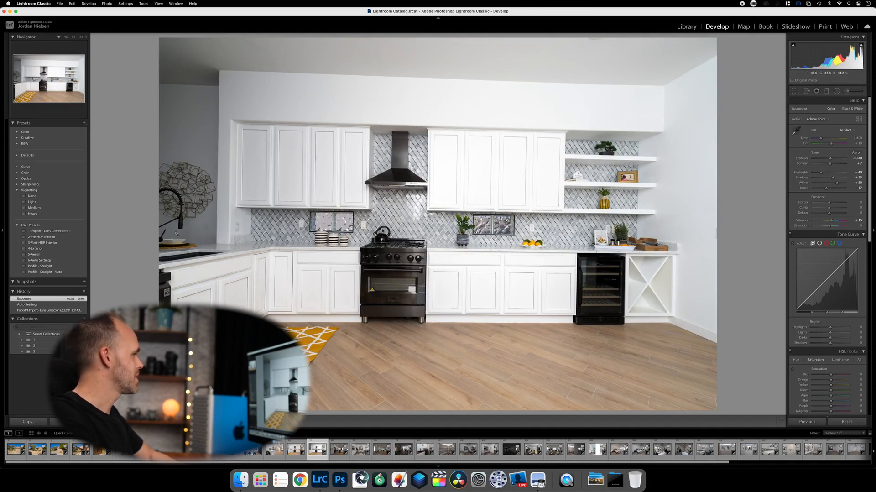
{"action": "key", "text": "Left"}
{"action": "key", "text": "Right"}
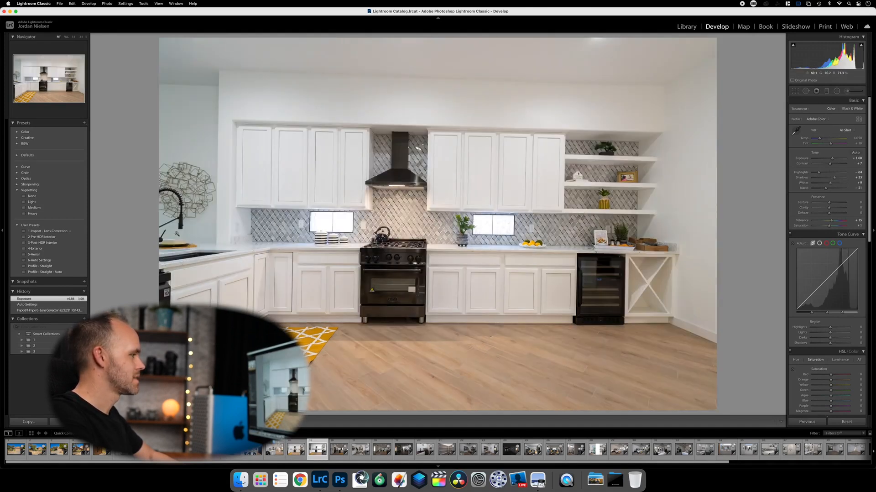
{"action": "key", "text": "Left"}
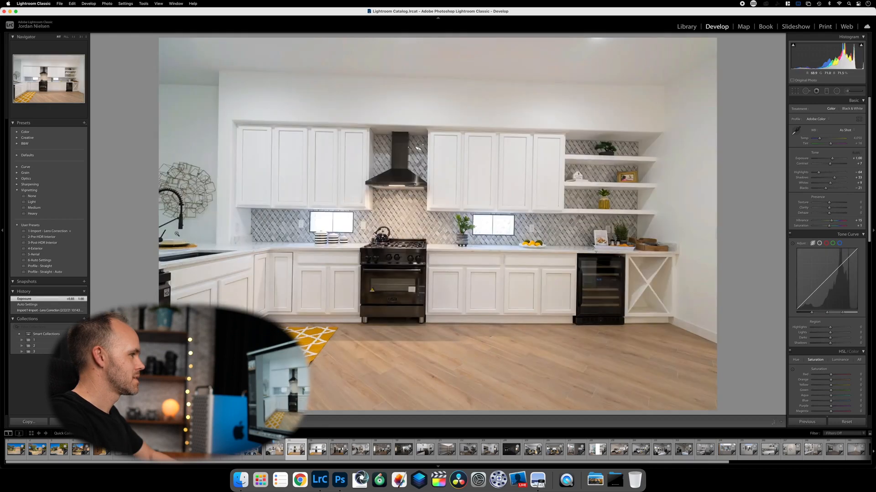
{"action": "key", "text": "Right"}
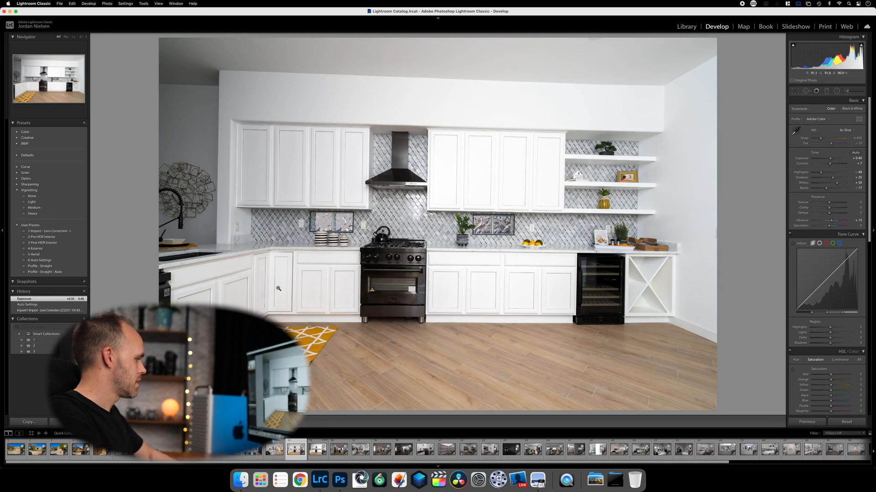
Step: Open the two toned exposures of the kitchen range wall together as layers in Photoshop
{"action": "key", "text": "Left"}
{"action": "right_click", "coordinate": [318, 453]}
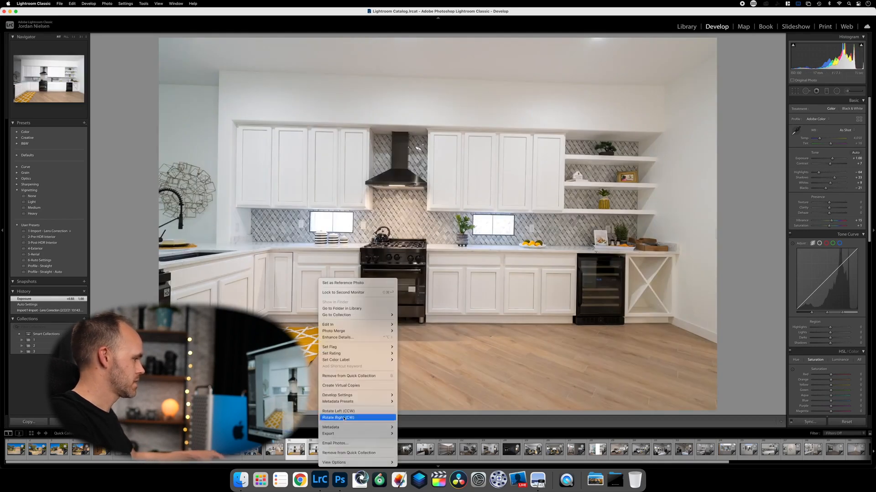
{"action": "mouse_move", "coordinate": [389, 327]}
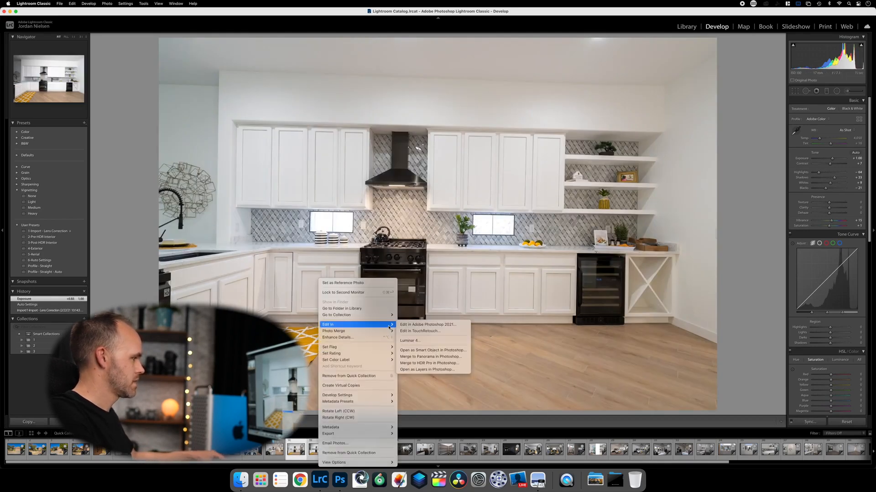
{"action": "left_click", "coordinate": [427, 369]}
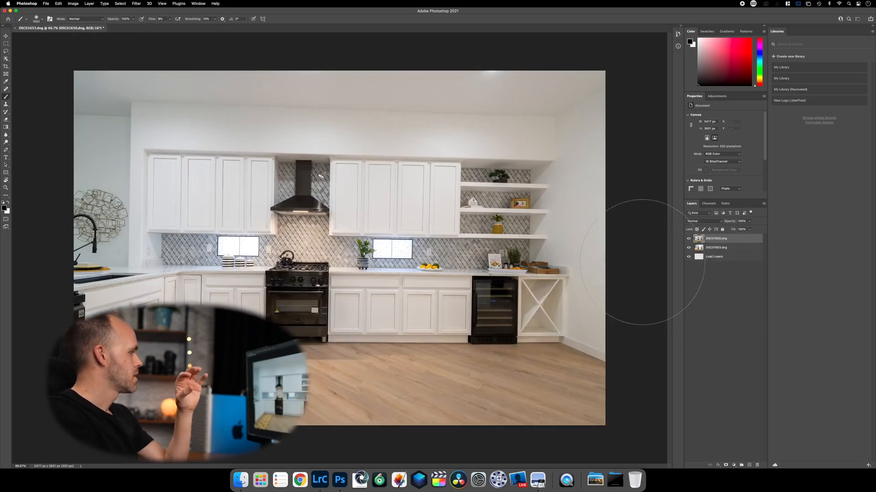
Step: Move the DSC01653.dng layer above DSC01650.dng and give it a layer mask inverted to black
{"action": "left_click_drag", "start_coordinate": [714, 247], "coordinate": [702, 238]}
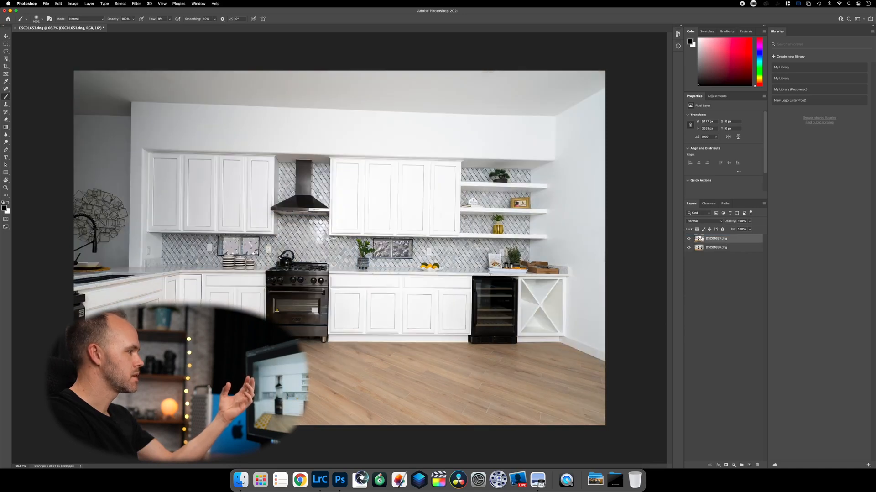
{"action": "left_click", "coordinate": [726, 464]}
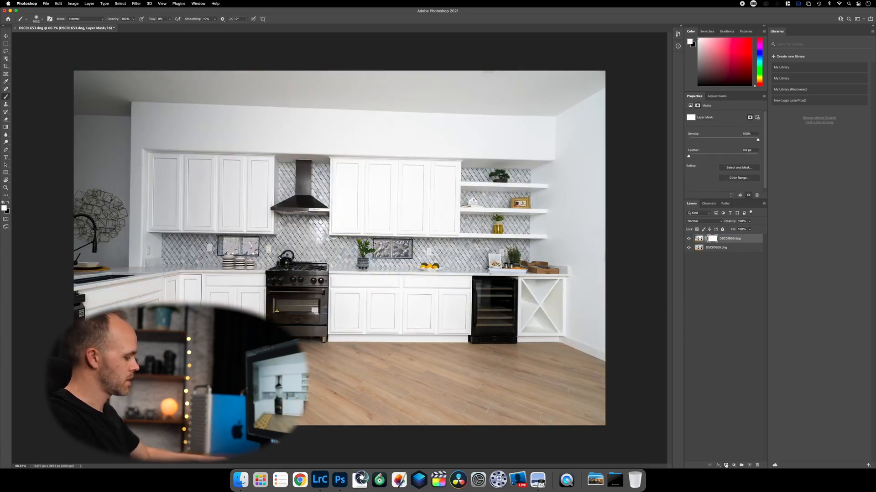
{"action": "key", "text": "super+i"}
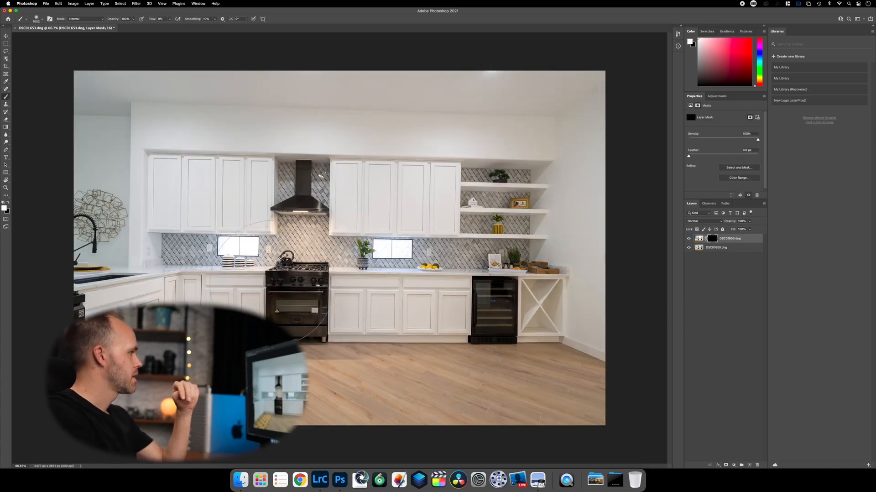
Step: Paint white on the mask over both backsplash windows, the cabinets and backsplash, and the upper walls and ceiling
{"action": "left_click_drag", "start_coordinate": [385, 259], "coordinate": [378, 256]}
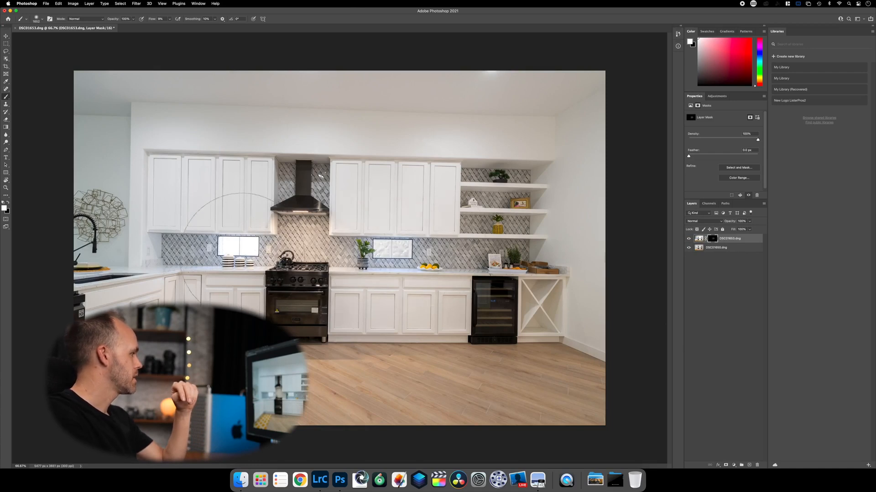
{"action": "left_click_drag", "start_coordinate": [242, 255], "coordinate": [244, 250]}
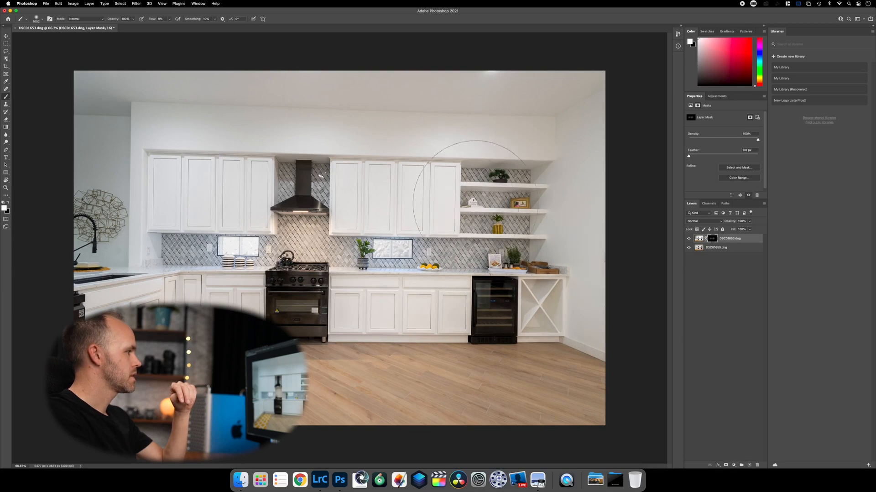
{"action": "mouse_move", "coordinate": [398, 212]}
{"action": "left_mouse_down"}
{"action": "mouse_move", "coordinate": [214, 215]}
{"action": "mouse_move", "coordinate": [269, 226]}
{"action": "mouse_move", "coordinate": [512, 221]}
{"action": "mouse_move", "coordinate": [516, 289]}
{"action": "mouse_move", "coordinate": [338, 305]}
{"action": "left_mouse_up"}
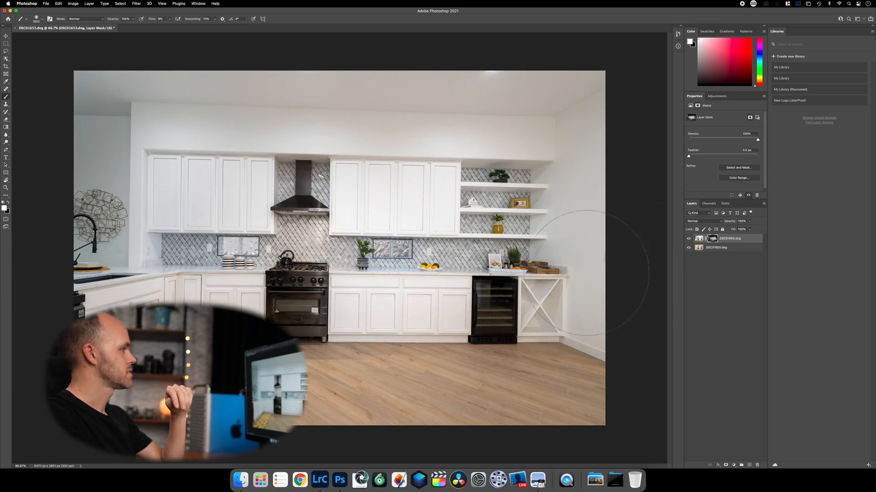
{"action": "left_click_drag", "start_coordinate": [70, 104], "coordinate": [635, 129]}
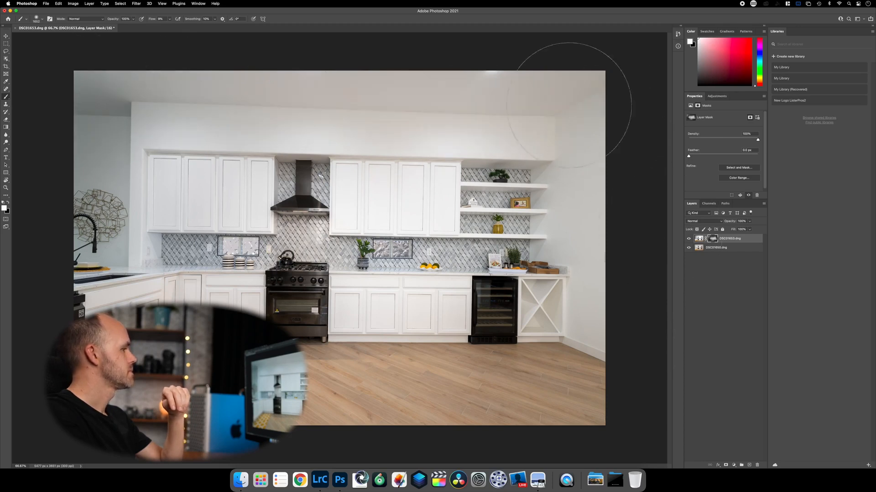
Step: Close the blended kitchen document with its changes saved and switch back to Lightroom Classic
{"action": "left_click", "coordinate": [16, 28]}
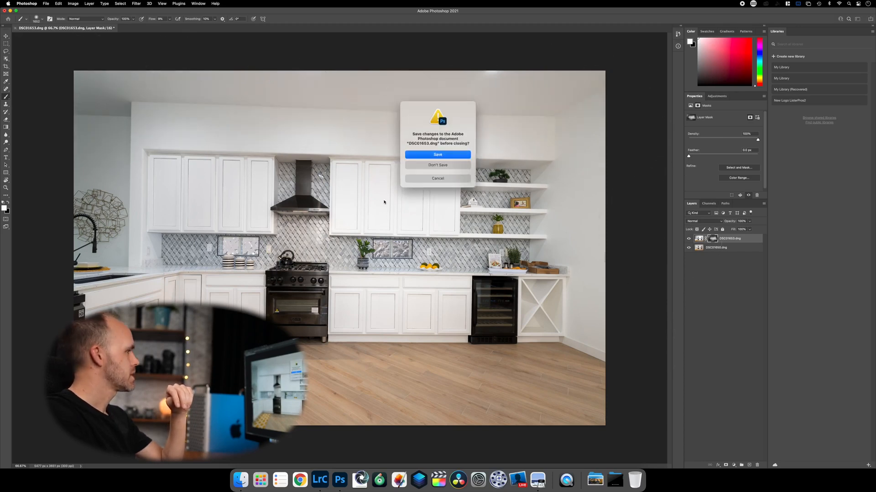
{"action": "left_click", "coordinate": [447, 155]}
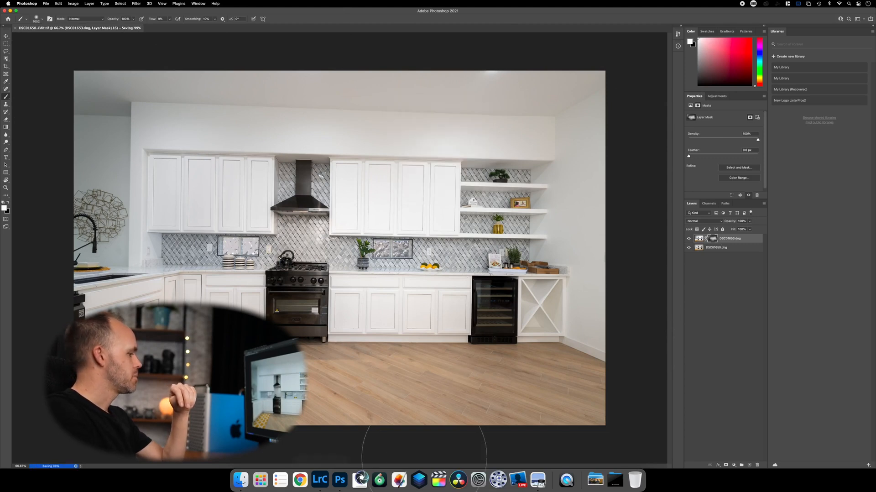
{"action": "left_click", "coordinate": [323, 480]}
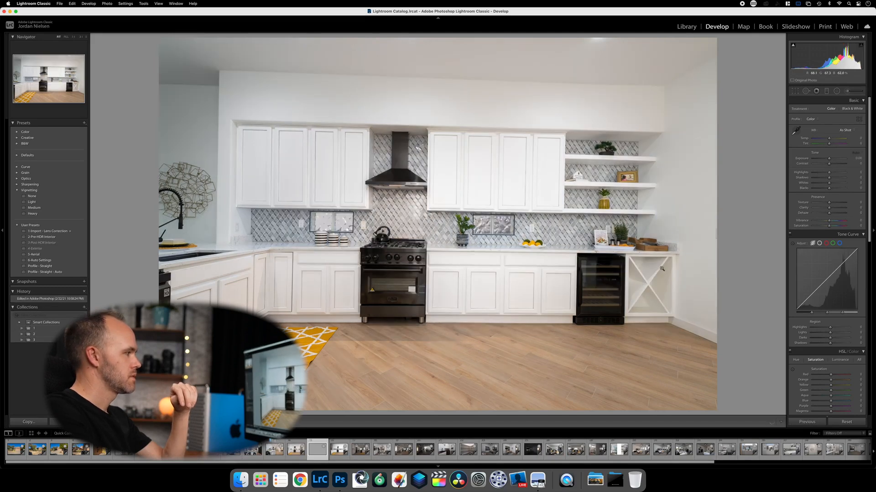
Step: Remove the two source exposures of the kitchen range wall from the Quick Collection, keeping the blended image
{"action": "left_click", "coordinate": [294, 449]}
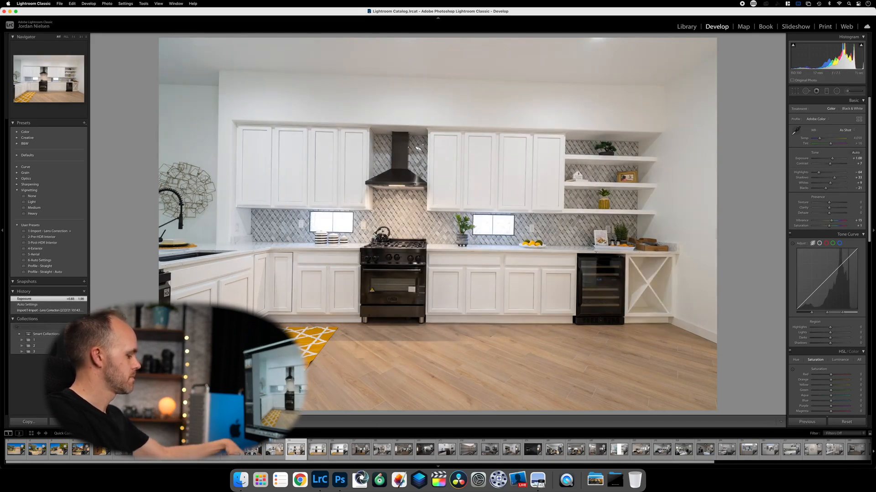
{"action": "key", "text": "Right"}
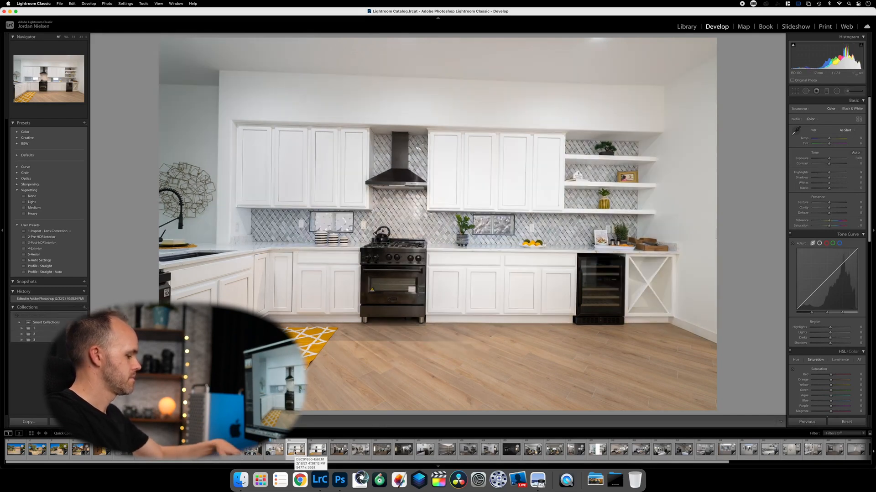
{"action": "key", "text": "Right"}
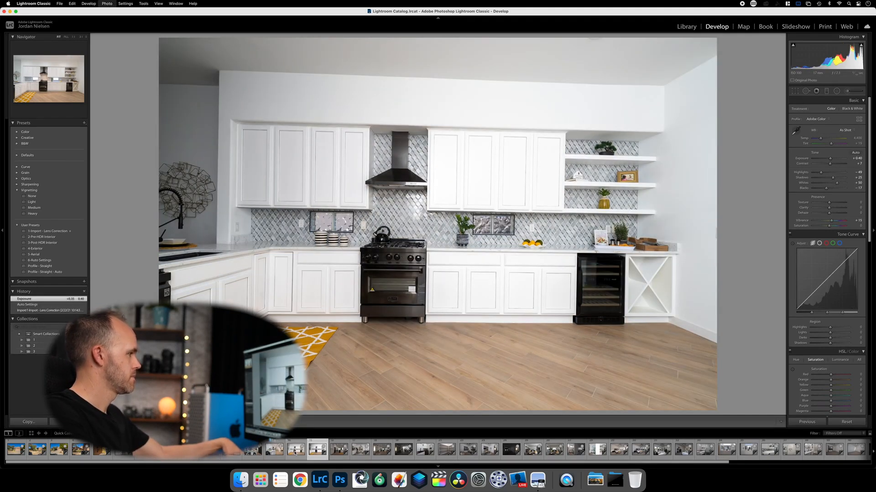
{"action": "key", "text": "b"}
{"action": "key", "text": "Left"}
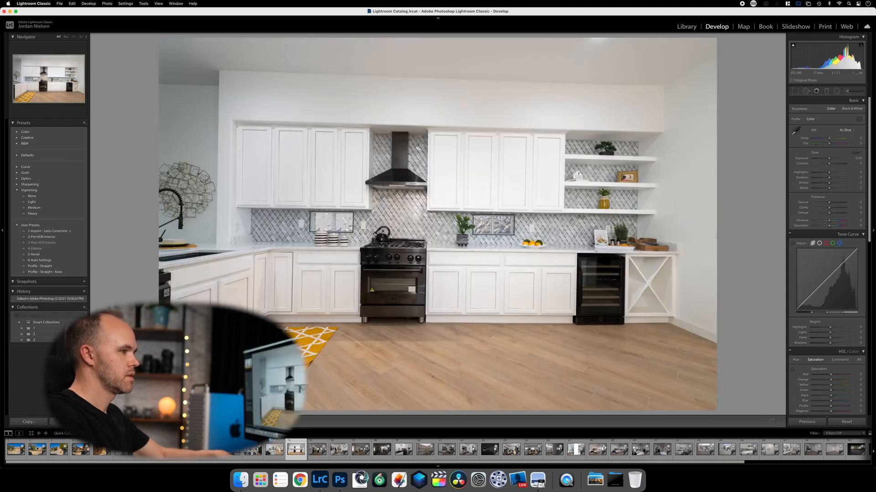
Step: Apply the Auto Upright perspective correction to the blended kitchen image and set its exposure to -0.20
{"action": "scroll", "coordinate": [808, 345], "scroll_direction": "down", "scroll_amount": 10}
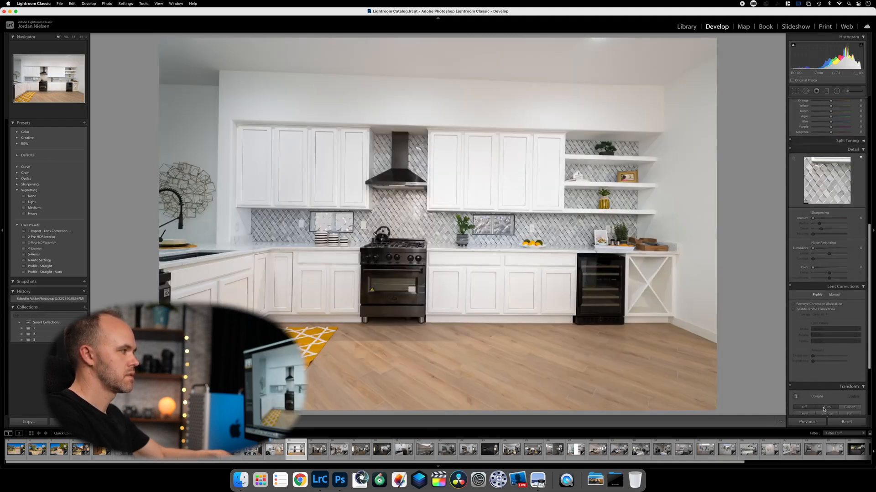
{"action": "left_click", "coordinate": [824, 407]}
{"action": "scroll", "coordinate": [830, 274], "scroll_direction": "up", "scroll_amount": 10}
{"action": "scroll", "coordinate": [835, 146], "scroll_direction": "up", "scroll_amount": 4}
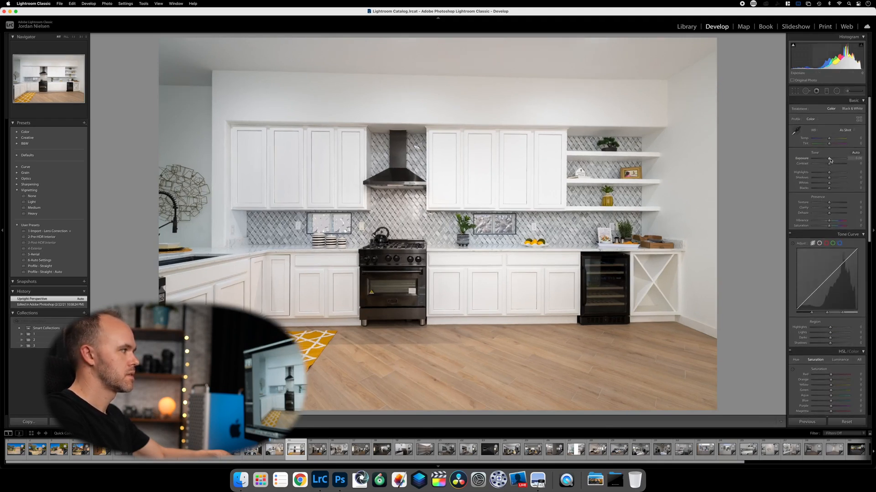
{"action": "left_click_drag", "start_coordinate": [830, 160], "coordinate": [829, 159]}
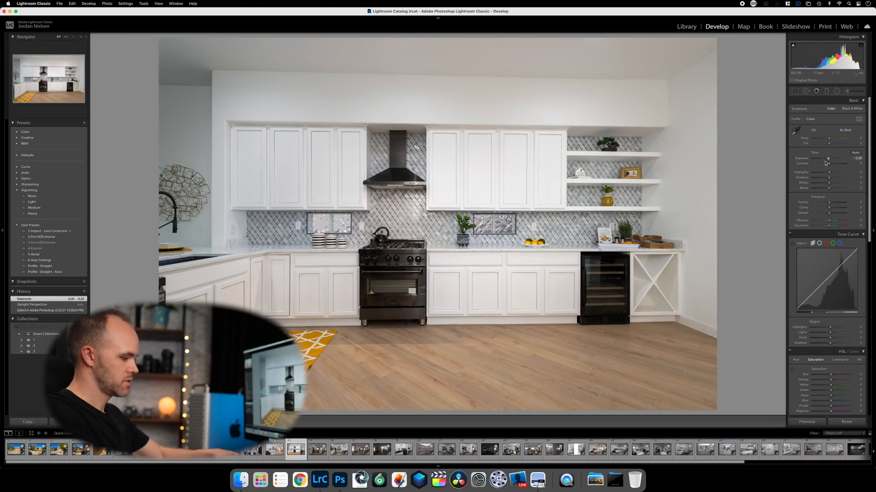
Step: Check the next kitchen and dining frames in the Quick Collection for a matching exposure of the kitchen facing the living room
{"action": "key", "text": "Right"}
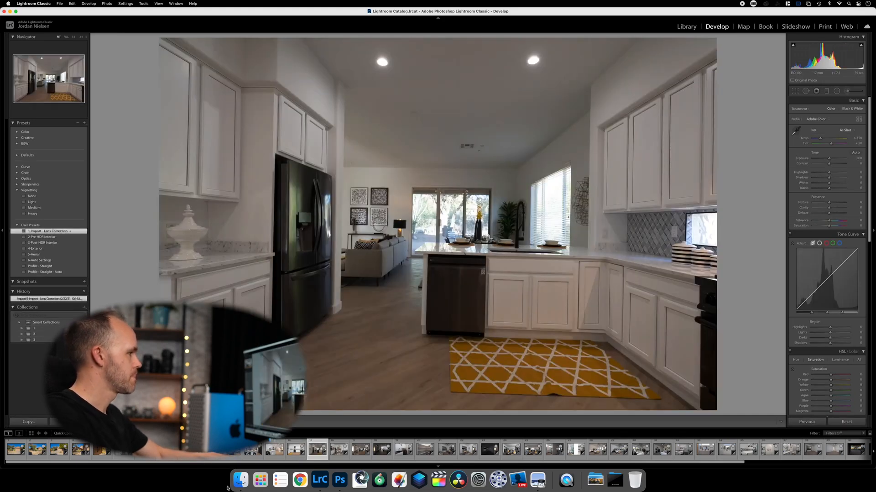
{"action": "key", "text": "Right"}
{"action": "key", "text": "Left"}
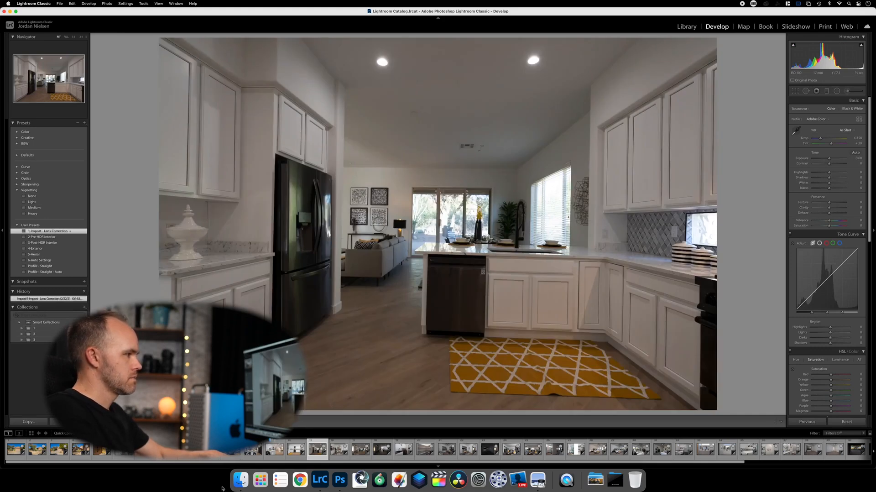
{"action": "key", "text": "Right"}
{"action": "key", "text": "Right"}
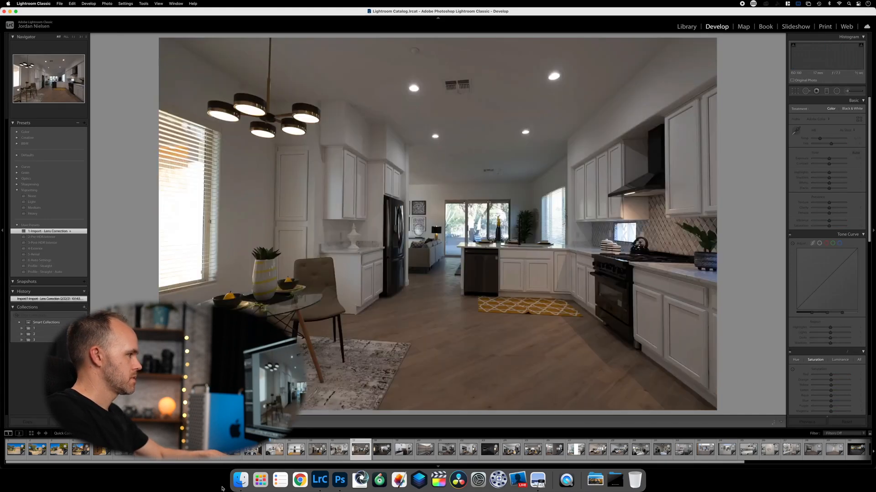
{"action": "key", "text": "Left"}
{"action": "key", "text": "Left"}
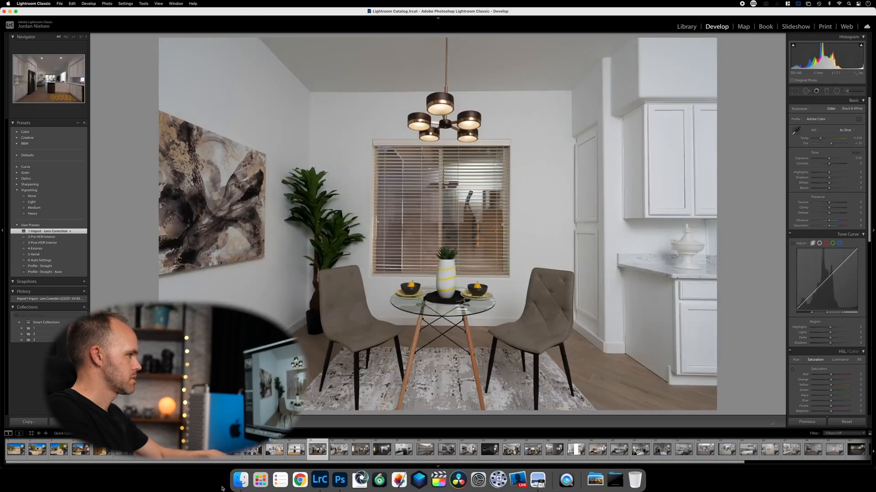
{"action": "key", "text": "Right"}
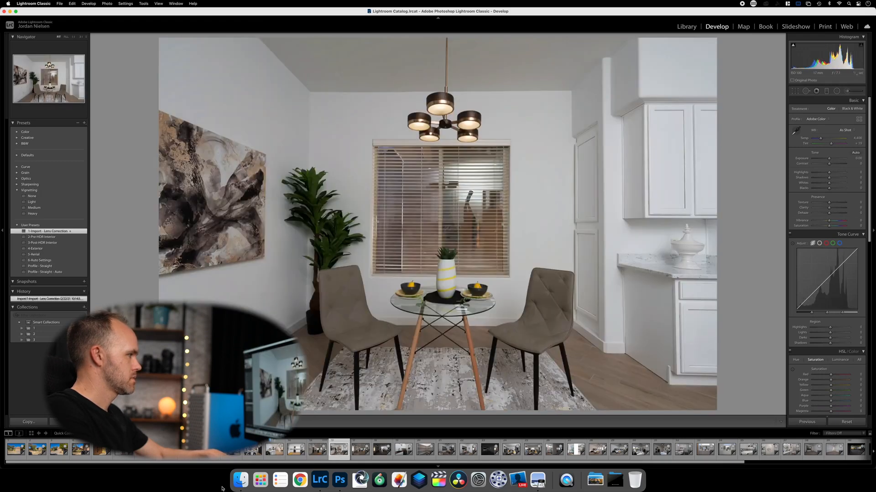
{"action": "key", "text": "Left"}
{"action": "key", "text": "Left"}
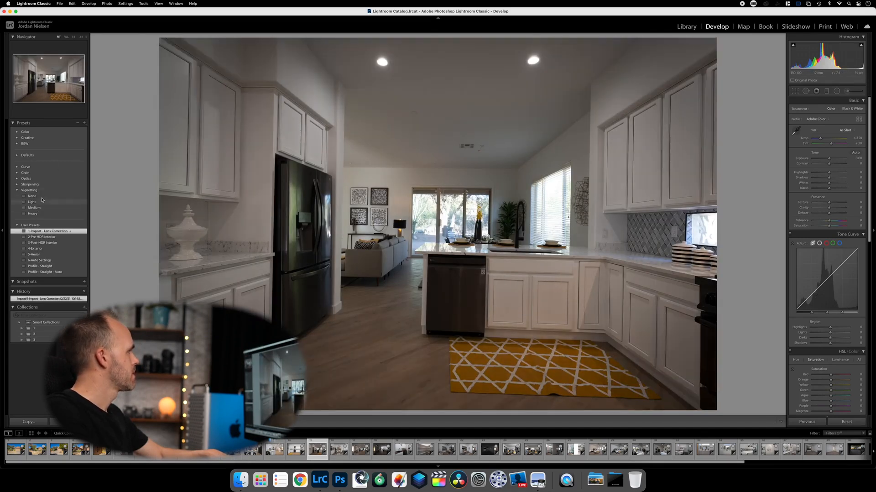
Step: Find the brighter exposure of the kitchen facing the living room in the Previous Import and add it to the Quick Collection
{"action": "left_click", "coordinate": [693, 27]}
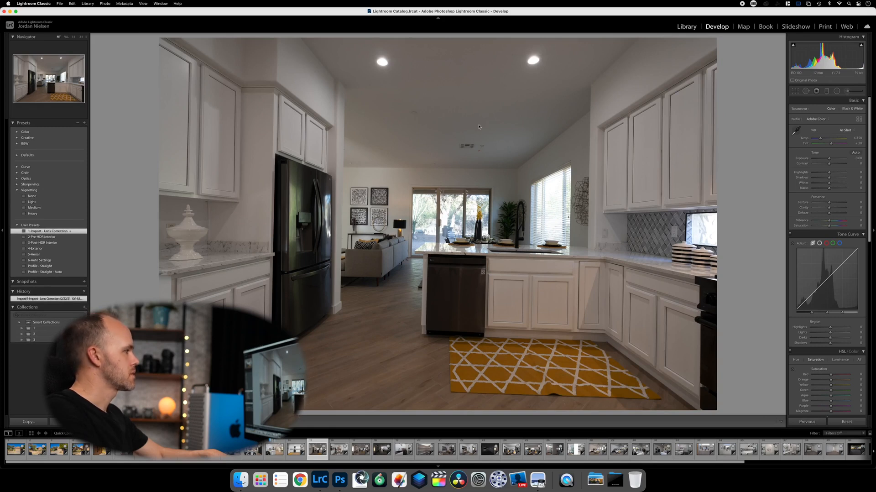
{"action": "left_click", "coordinate": [43, 147]}
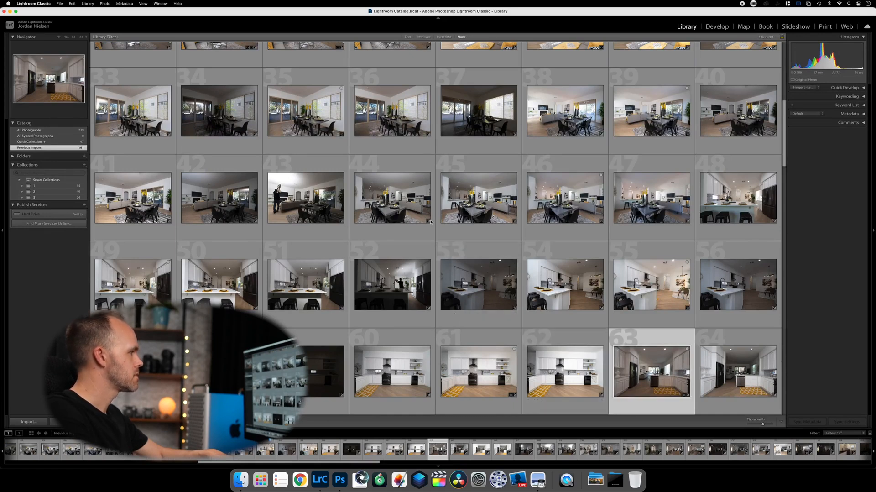
{"action": "scroll", "coordinate": [478, 210], "scroll_direction": "up", "scroll_amount": 3}
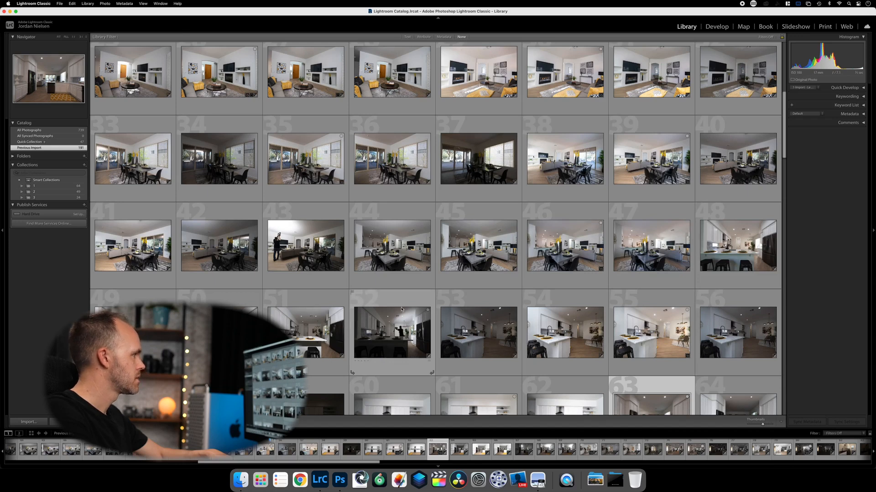
{"action": "scroll", "coordinate": [348, 323], "scroll_direction": "up", "scroll_amount": 5}
{"action": "scroll", "coordinate": [546, 296], "scroll_direction": "down", "scroll_amount": 8}
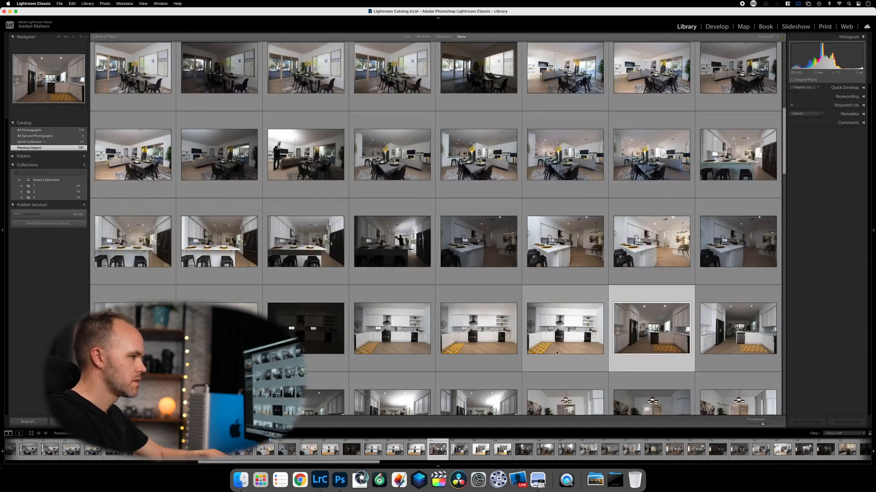
{"action": "scroll", "coordinate": [556, 352], "scroll_direction": "down", "scroll_amount": 4}
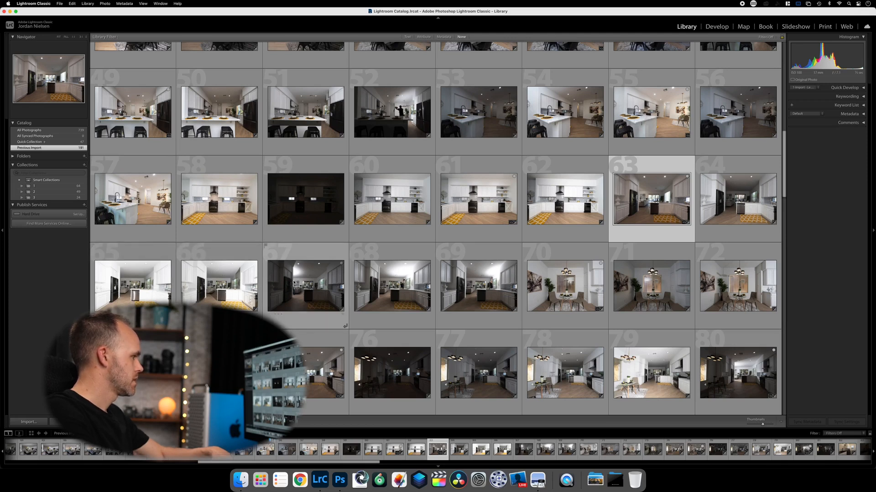
{"action": "left_click", "coordinate": [295, 283]}
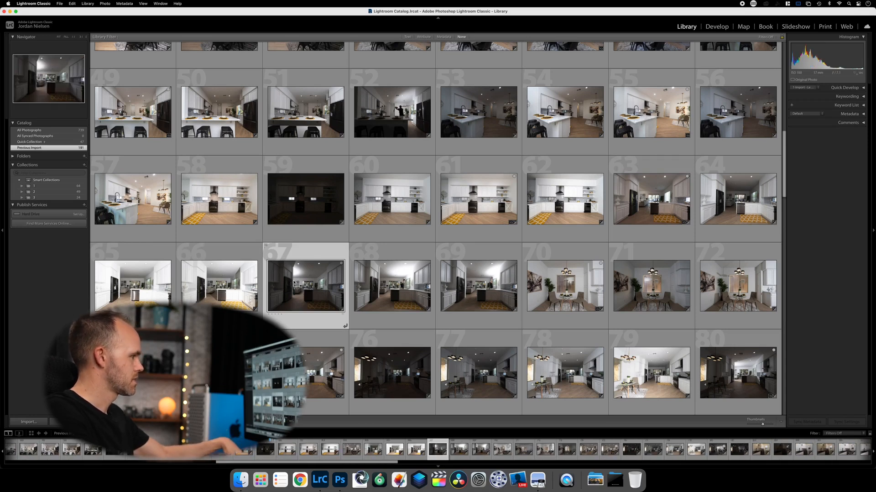
{"action": "left_click", "coordinate": [472, 294]}
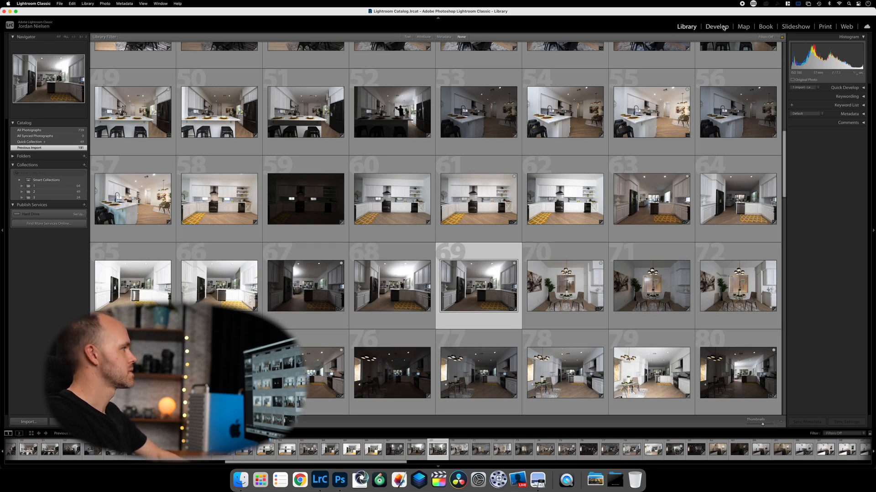
Step: Show the Quick Collection and select the added kitchen frame at its end
{"action": "left_click", "coordinate": [36, 141]}
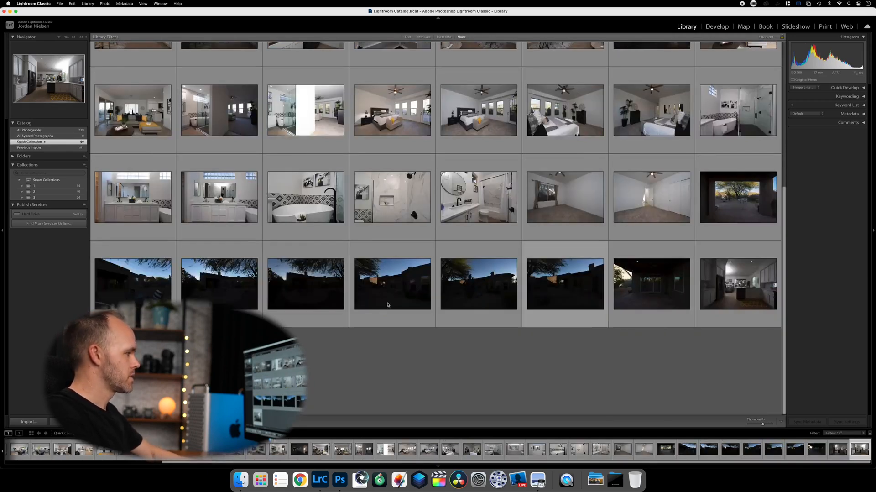
{"action": "left_click", "coordinate": [761, 275]}
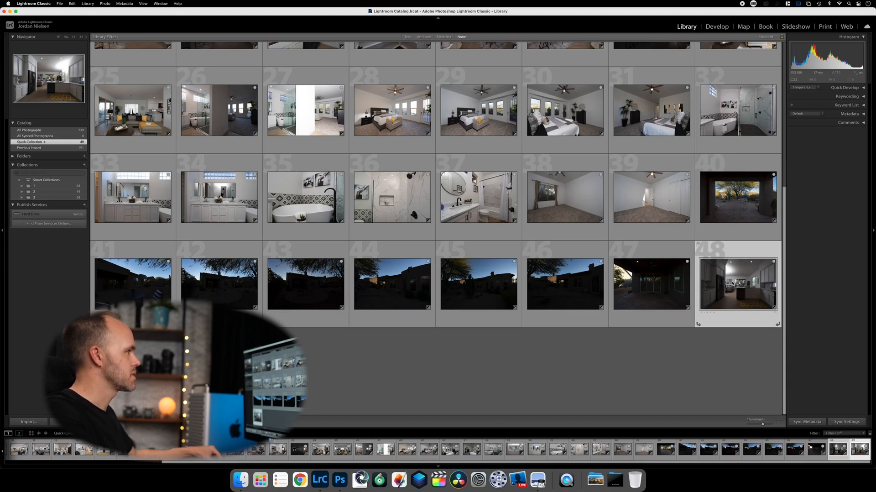
Step: Move the two selected dark kitchen photos in the Quick Collection to directly follow the matching brighter kitchen shot
{"action": "scroll", "coordinate": [732, 283], "scroll_direction": "up", "scroll_amount": 3}
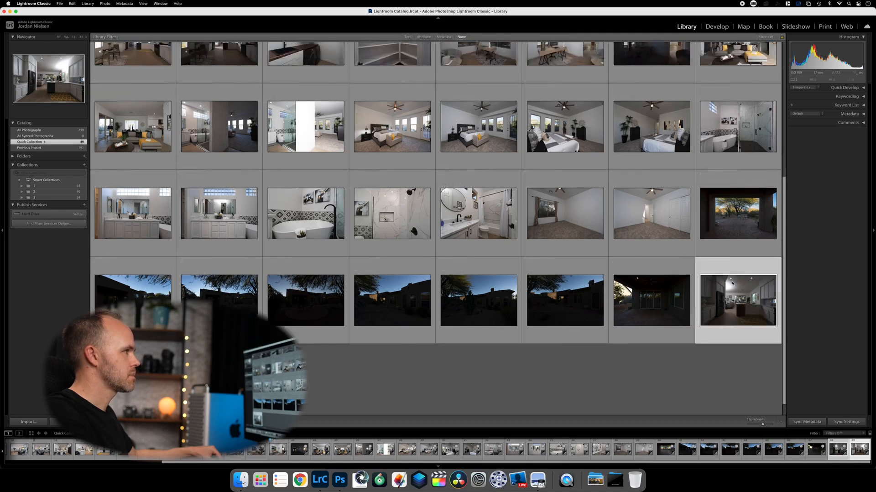
{"action": "left_click_drag", "start_coordinate": [740, 380], "coordinate": [183, 137]}
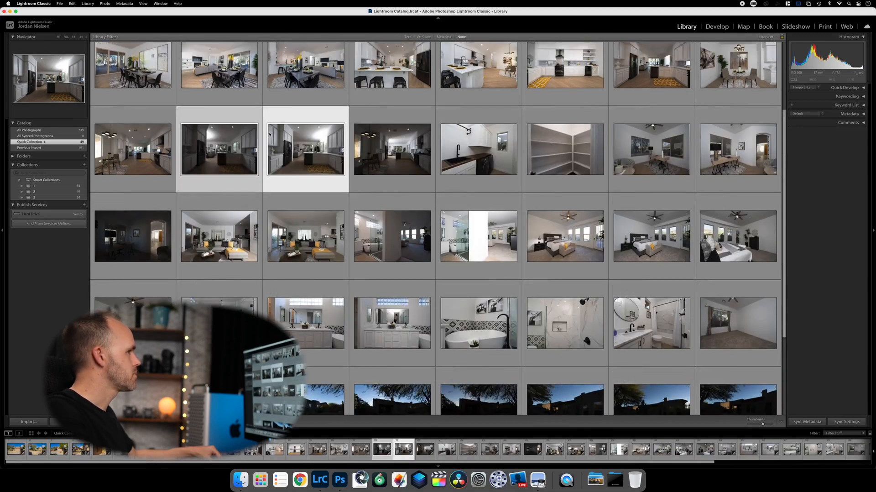
{"action": "scroll", "coordinate": [210, 222], "scroll_direction": "up", "scroll_amount": 3}
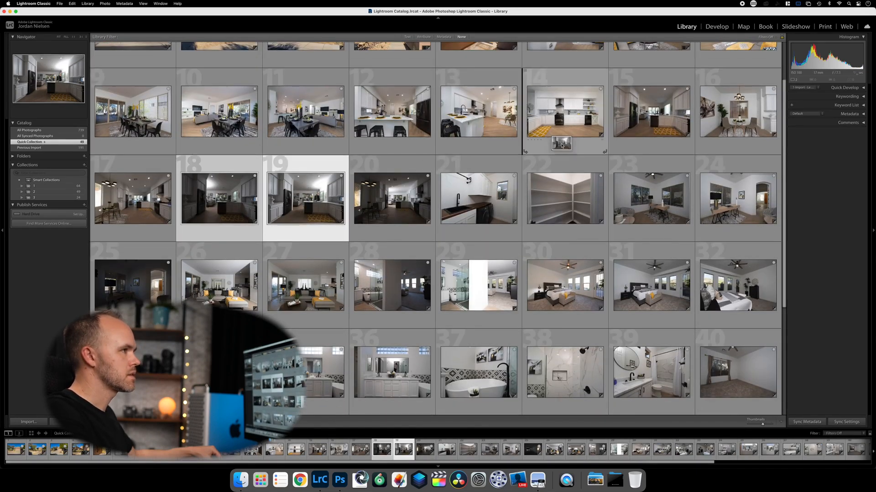
{"action": "left_click_drag", "start_coordinate": [668, 123], "coordinate": [652, 140]}
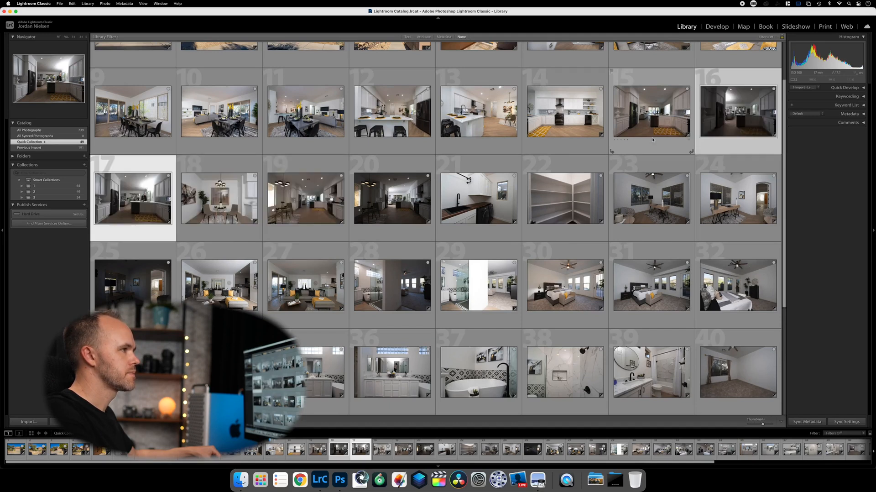
Step: Open the bright kitchen photo for developing, apply automatic tone, raise its exposure to +0.90 and fine-tune the colour temperature
{"action": "left_click", "coordinate": [642, 102]}
{"action": "key", "text": "d"}
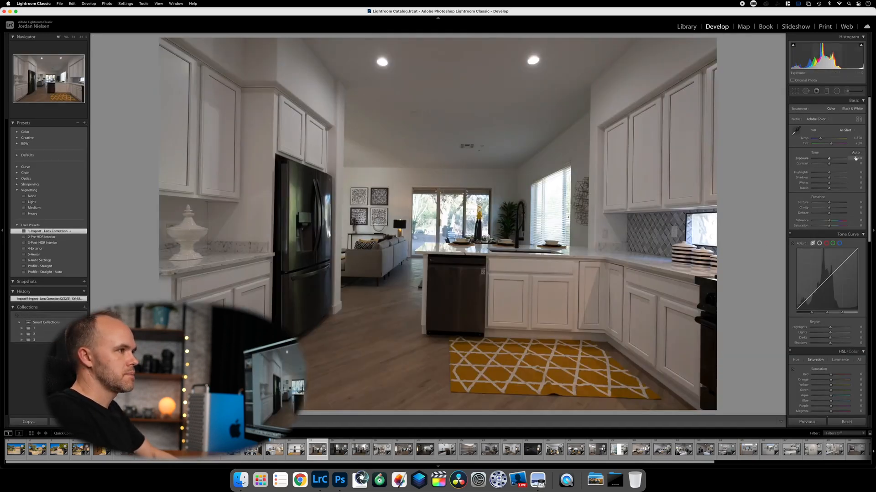
{"action": "left_click", "coordinate": [855, 154]}
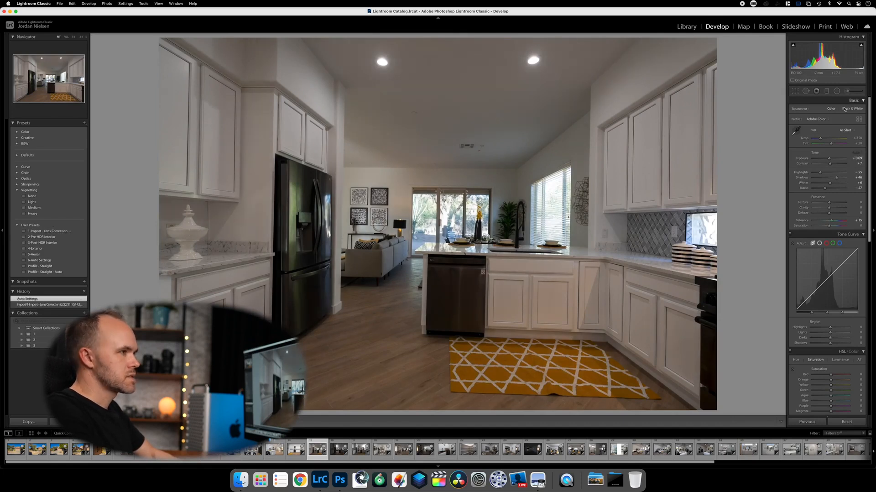
{"action": "left_click_drag", "start_coordinate": [829, 159], "coordinate": [819, 140]}
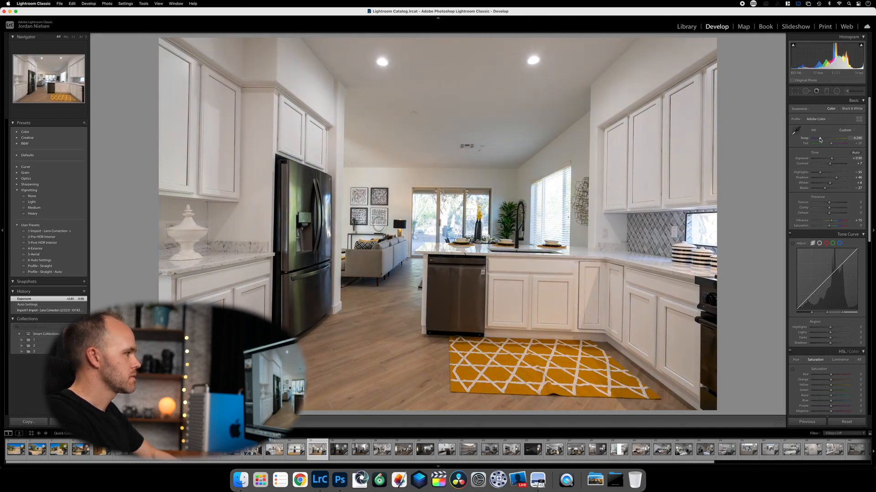
{"action": "left_click_drag", "start_coordinate": [819, 139], "coordinate": [820, 139]}
Step: Apply automatic tone to the first dark flash exposure of the kitchen, set its exposure to +1.25 and compare it with the preceding photo
{"action": "key", "text": "Right"}
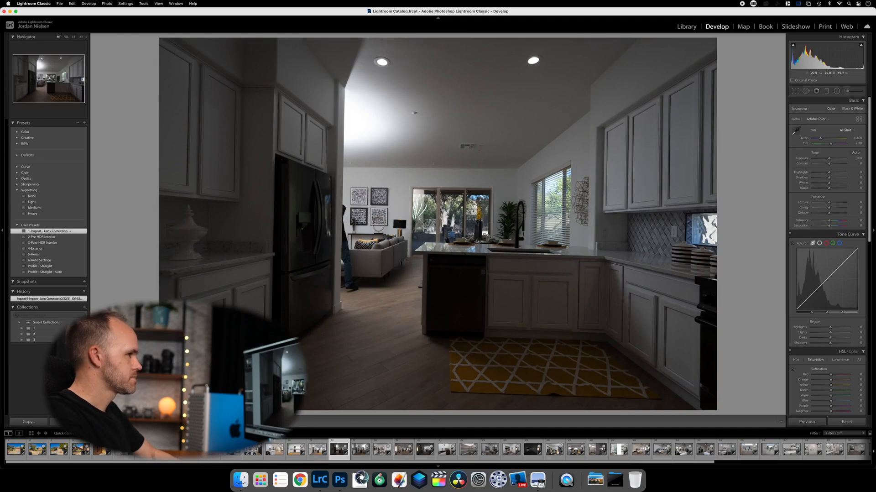
{"action": "key", "text": "super+u"}
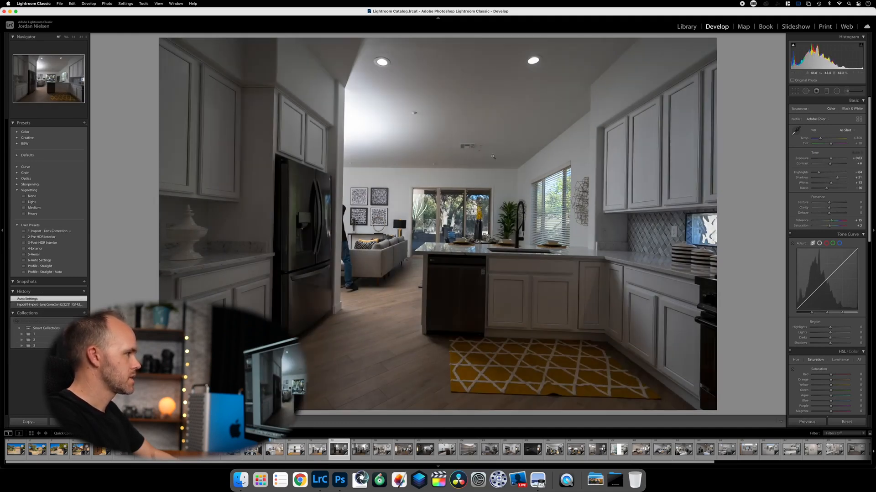
{"action": "left_click_drag", "start_coordinate": [830, 158], "coordinate": [831, 160]}
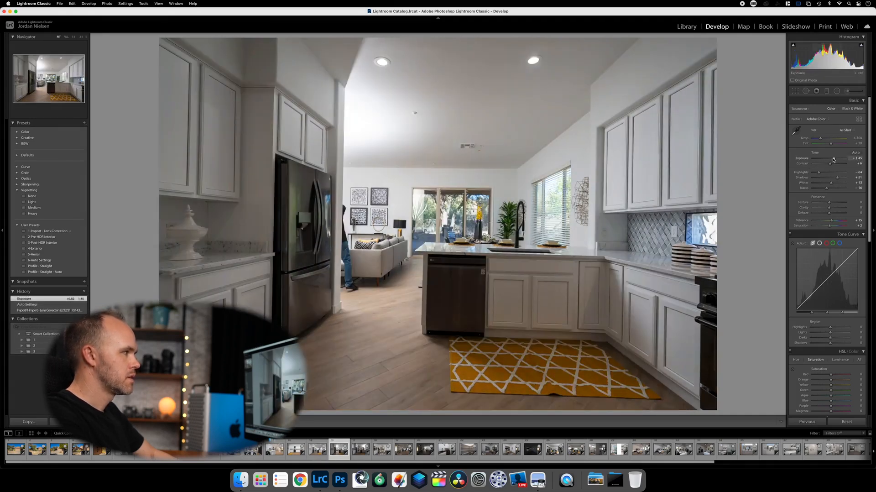
{"action": "left_click_drag", "start_coordinate": [834, 159], "coordinate": [832, 159]}
{"action": "key", "text": "Left"}
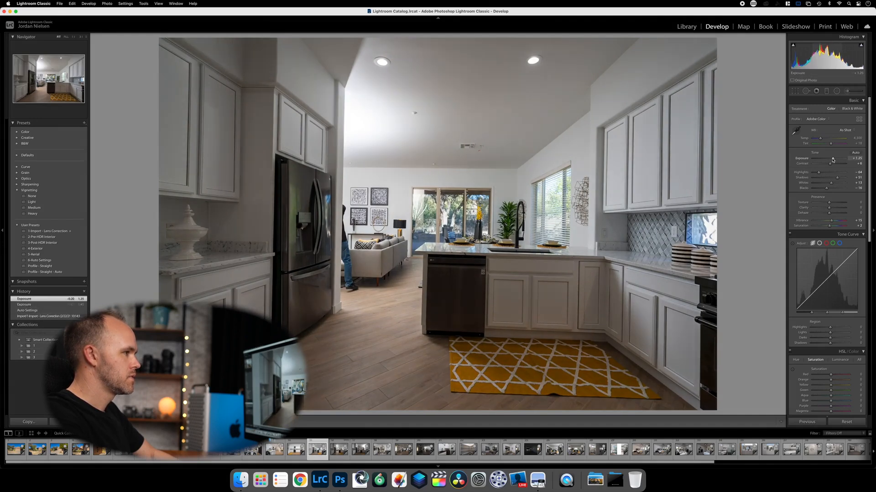
{"action": "key", "text": "Right"}
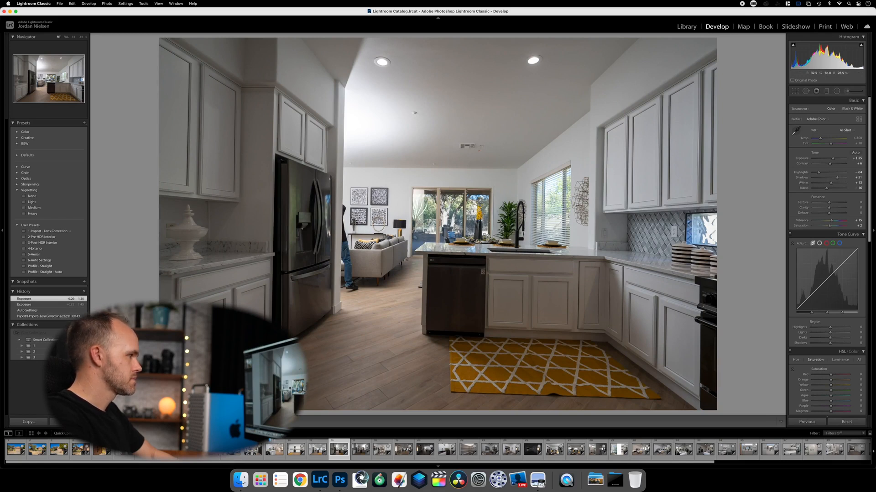
Step: Copy the develop settings from the first flash exposure to the second one and set the second's exposure to +0.60
{"action": "key", "text": "Right"}
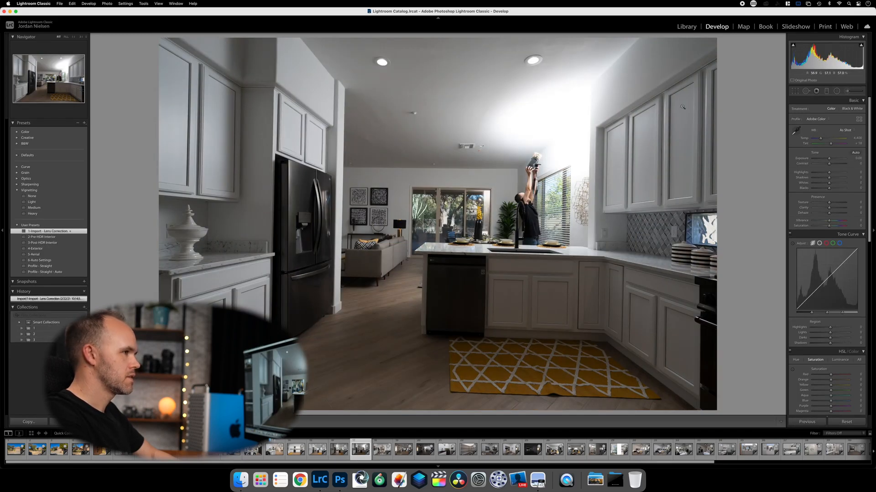
{"action": "key", "text": "Left"}
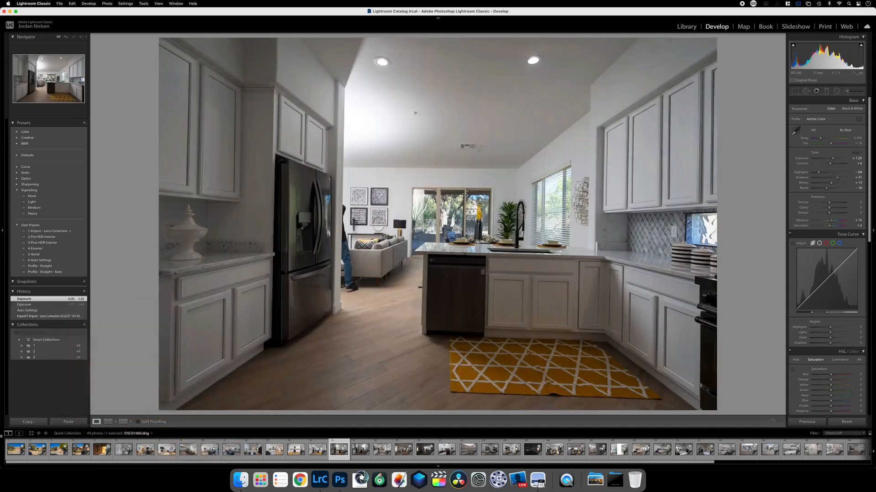
{"action": "left_click", "coordinate": [28, 421]}
{"action": "key", "text": "Return"}
{"action": "key", "text": "Right"}
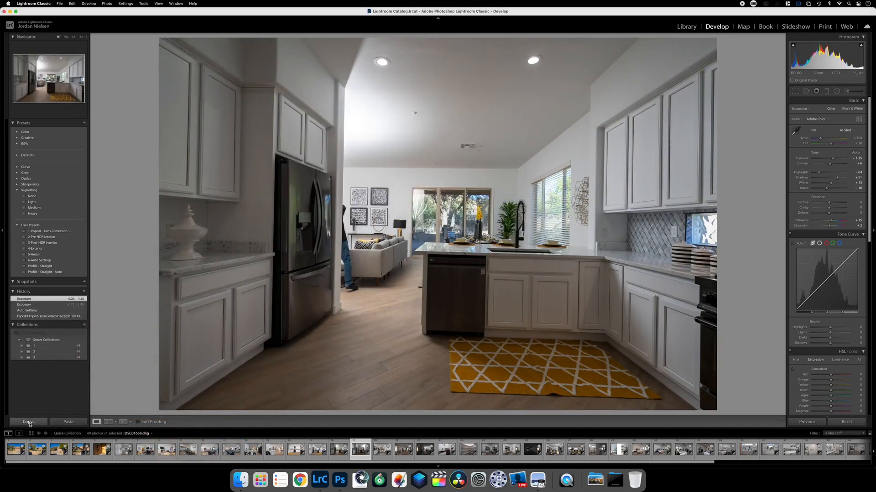
{"action": "left_click", "coordinate": [69, 421]}
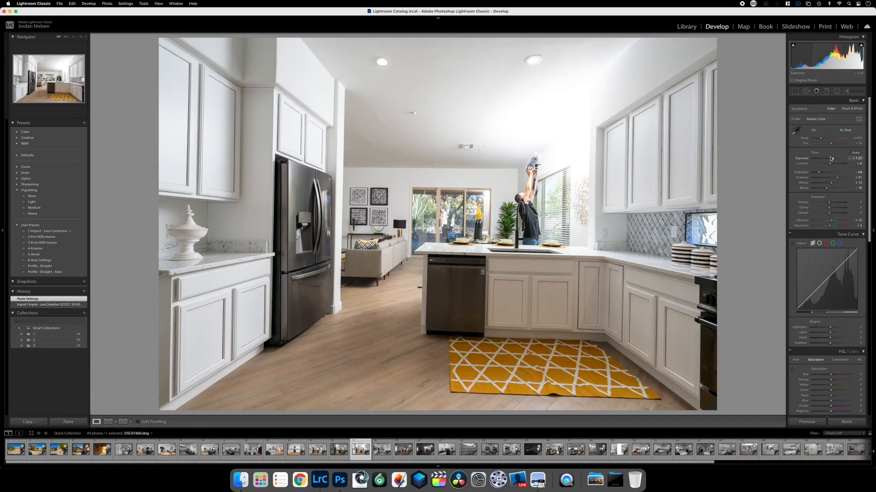
{"action": "left_click_drag", "start_coordinate": [833, 160], "coordinate": [830, 159]}
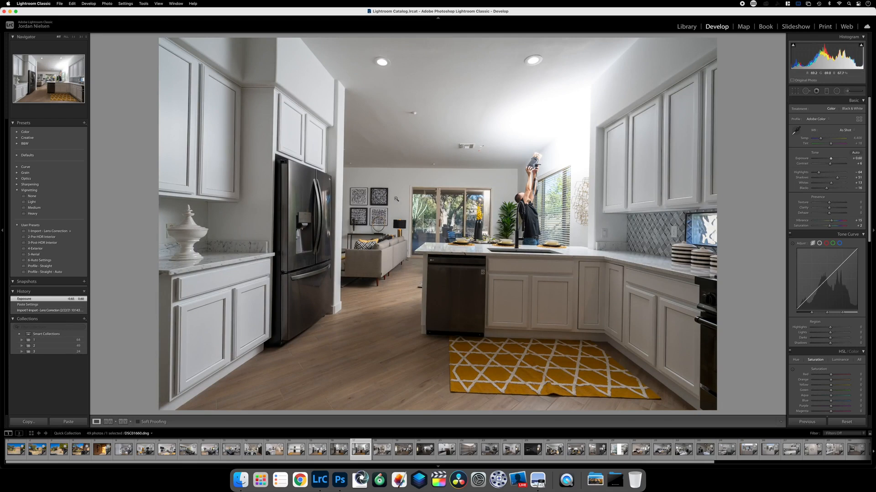
Step: Select the three kitchen exposures and open them as layers in Photoshop
{"action": "left_click", "coordinate": [312, 451], "text": "shift"}
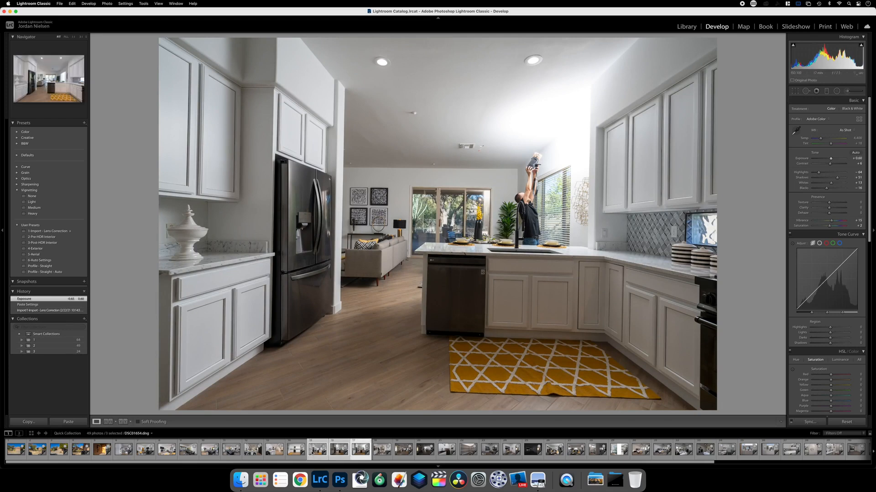
{"action": "right_click", "coordinate": [312, 452]}
{"action": "mouse_move", "coordinate": [388, 325]}
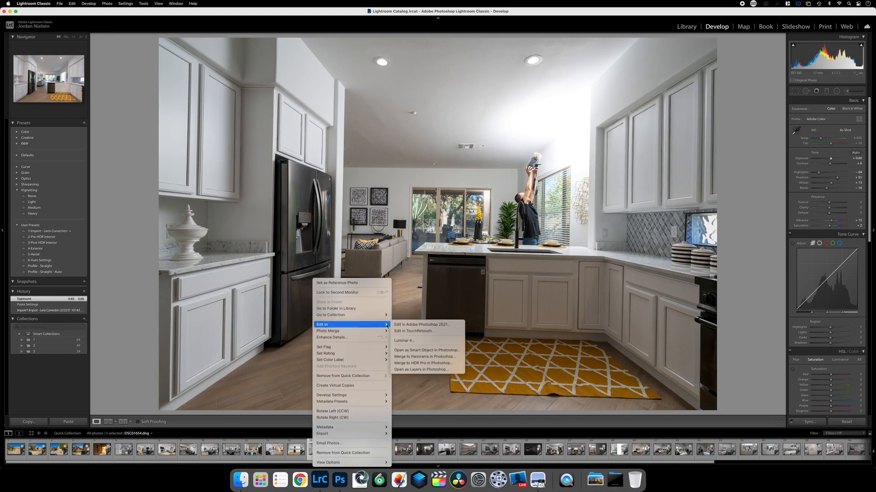
{"action": "left_click", "coordinate": [419, 363]}
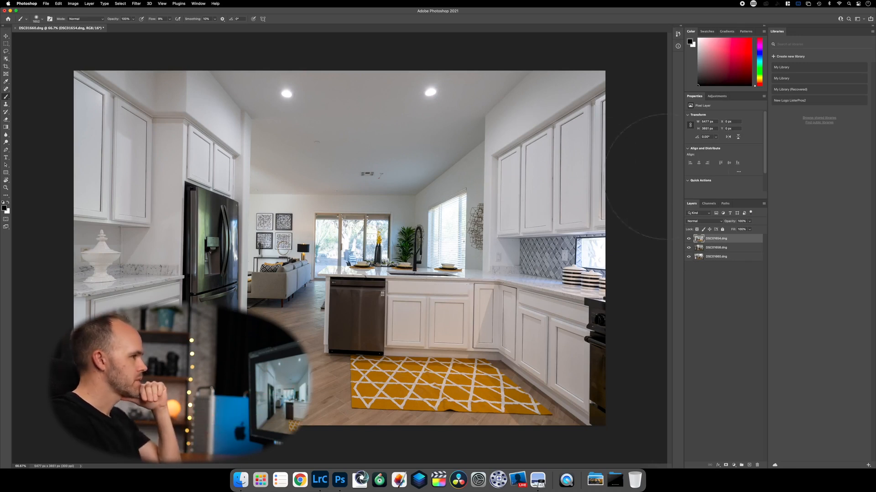
Step: Move the DSC01654.dng layer to the bottom of the stack and add inverted black masks to DSC01660.dng and DSC01658.dng
{"action": "left_click_drag", "start_coordinate": [710, 242], "coordinate": [710, 262]}
{"action": "left_click", "coordinate": [711, 249]}
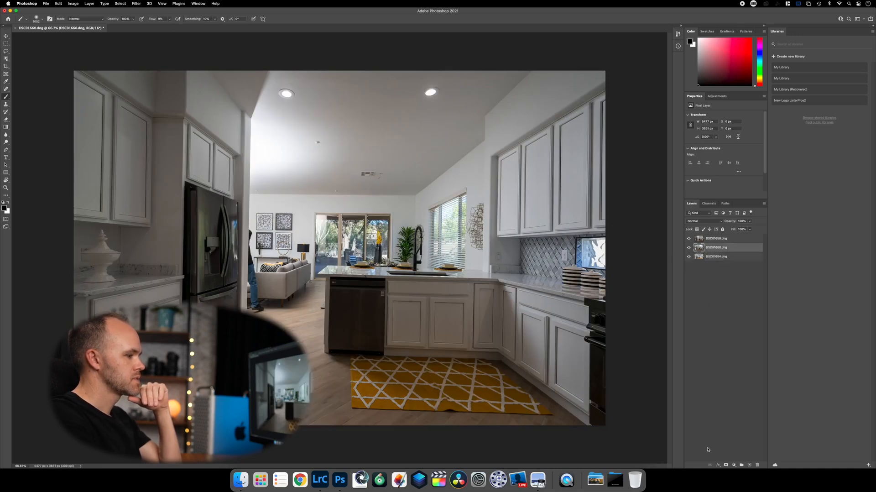
{"action": "left_click", "coordinate": [726, 464]}
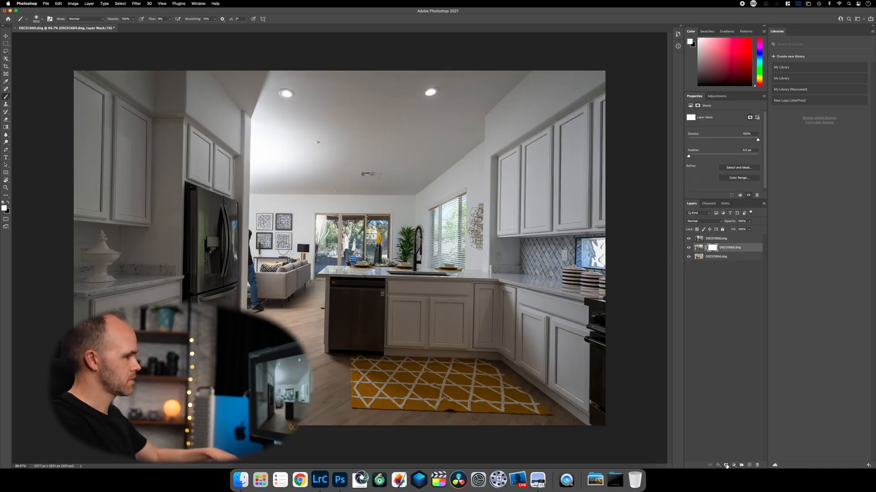
{"action": "key", "text": "super+i"}
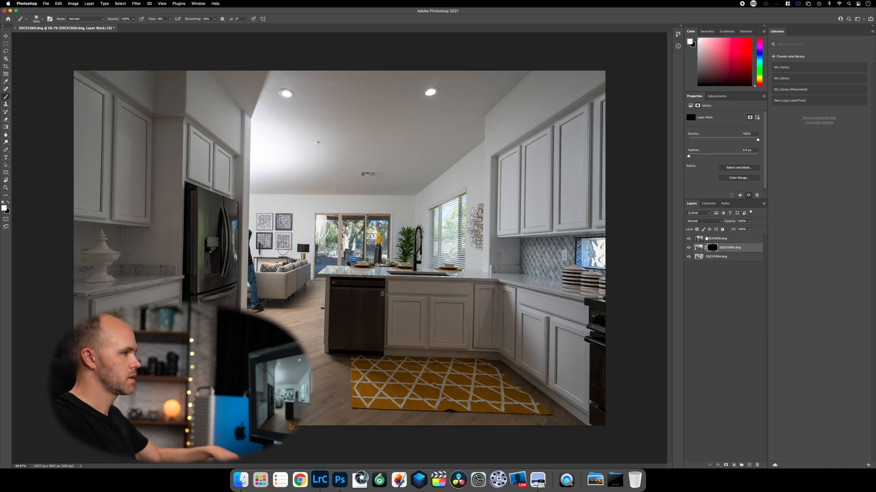
{"action": "left_click", "coordinate": [705, 237]}
{"action": "left_click", "coordinate": [726, 464]}
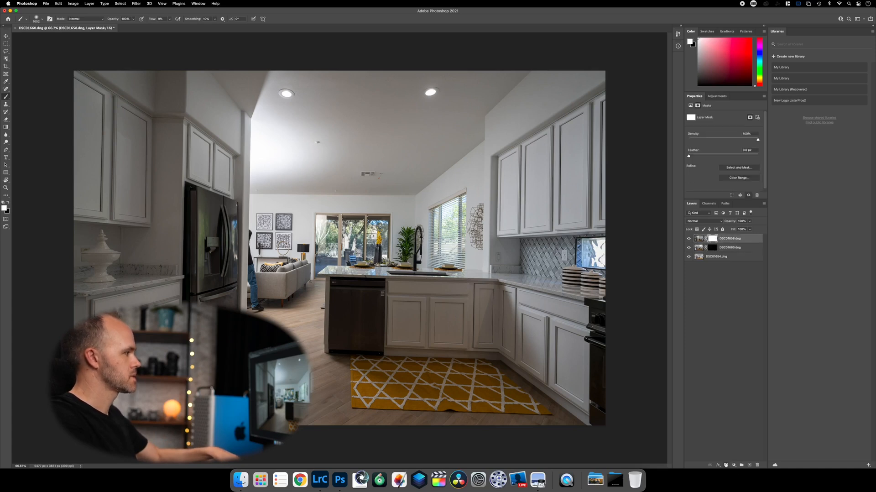
{"action": "key", "text": "super+i"}
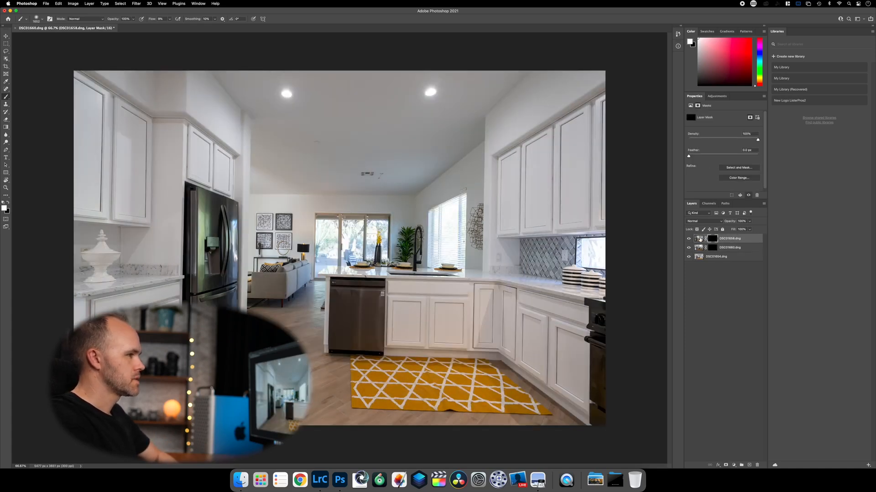
Step: Try painting white on the DSC01658.dng mask across the living area and windows, and undo the brush strokes
{"action": "left_click", "coordinate": [699, 238]}
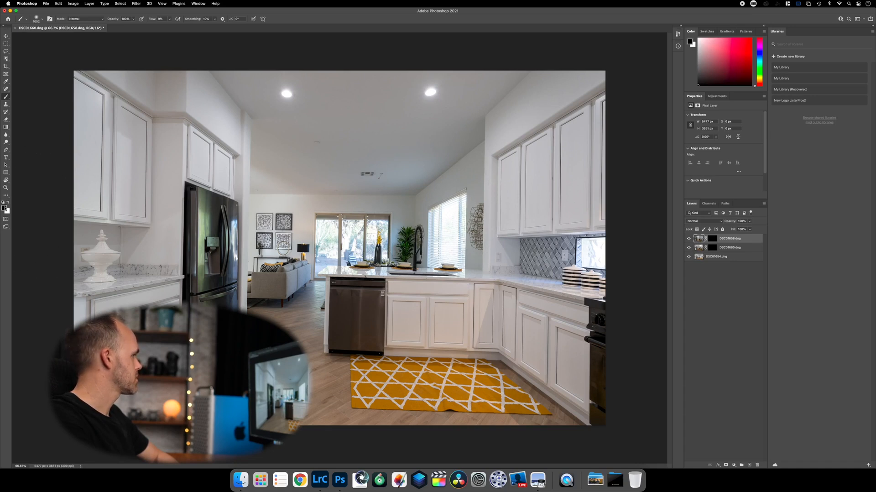
{"action": "left_click", "coordinate": [8, 204]}
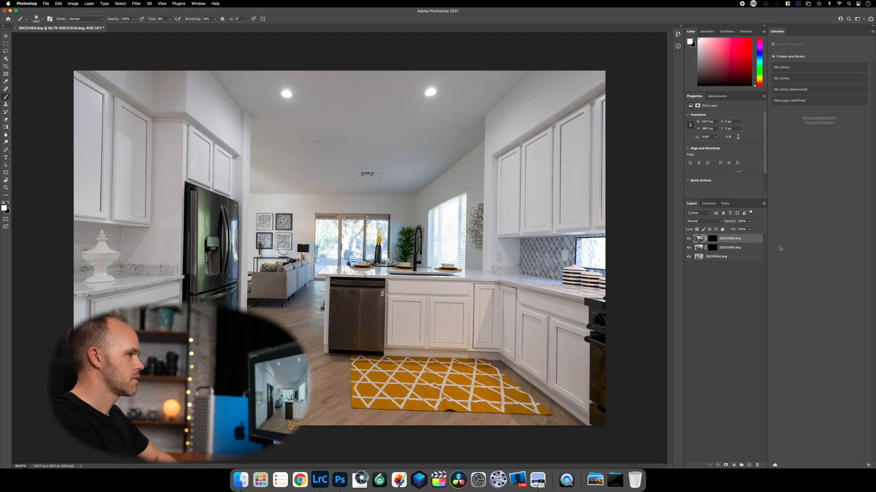
{"action": "left_click", "coordinate": [712, 238]}
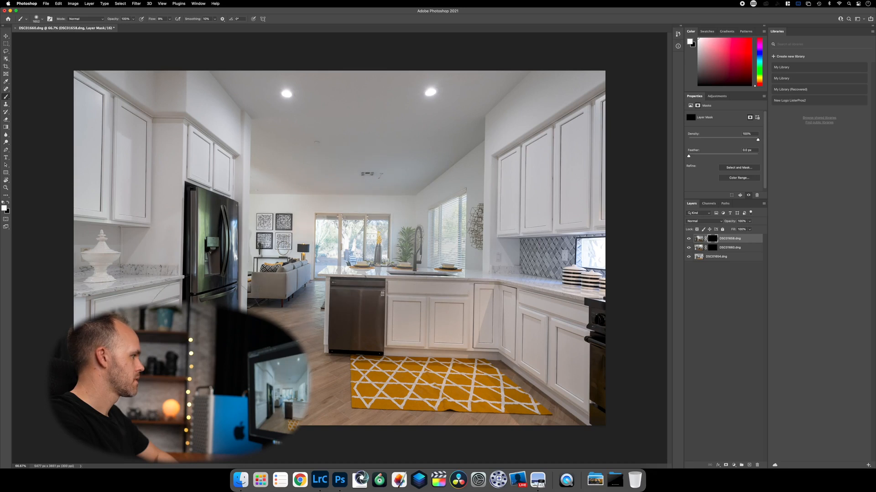
{"action": "mouse_move", "coordinate": [218, 184]}
{"action": "left_mouse_down"}
{"action": "mouse_move", "coordinate": [226, 242]}
{"action": "mouse_move", "coordinate": [261, 294]}
{"action": "mouse_move", "coordinate": [293, 234]}
{"action": "mouse_move", "coordinate": [436, 228]}
{"action": "left_mouse_up"}
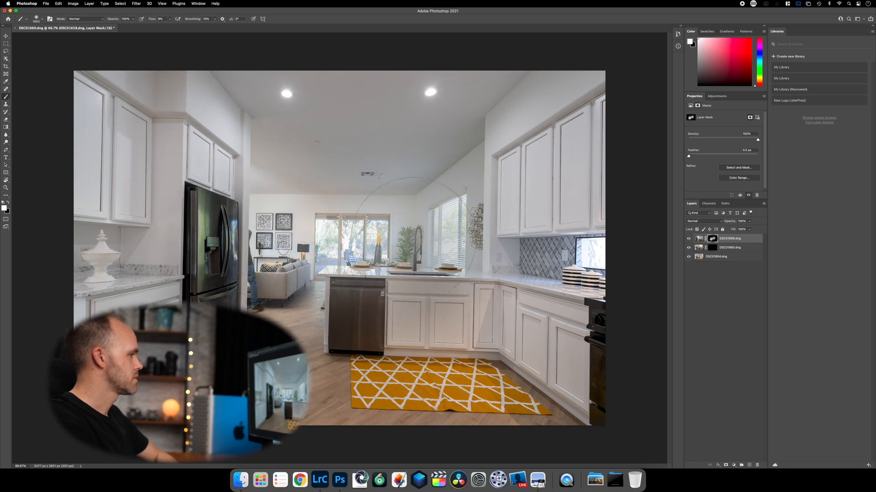
{"action": "mouse_move", "coordinate": [503, 199]}
{"action": "left_mouse_down"}
{"action": "mouse_move", "coordinate": [484, 249]}
{"action": "mouse_move", "coordinate": [492, 205]}
{"action": "left_mouse_up"}
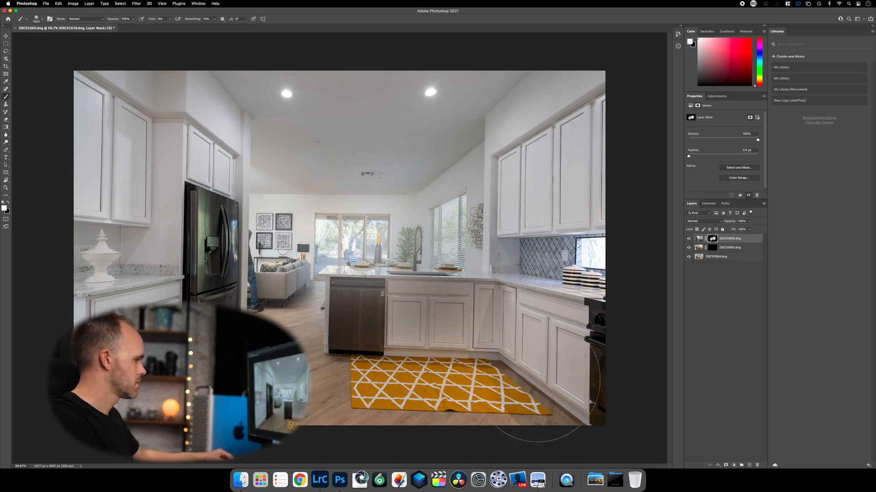
{"action": "key", "text": "super+z"}
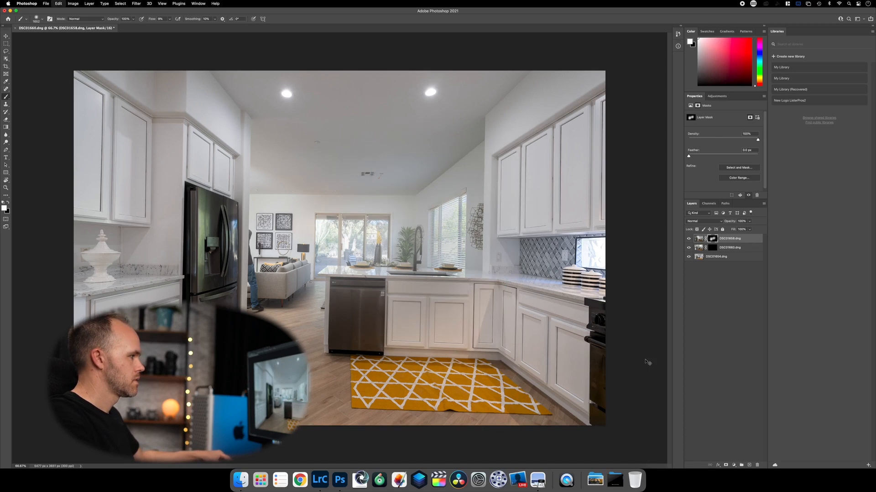
{"action": "key", "text": "super+z"}
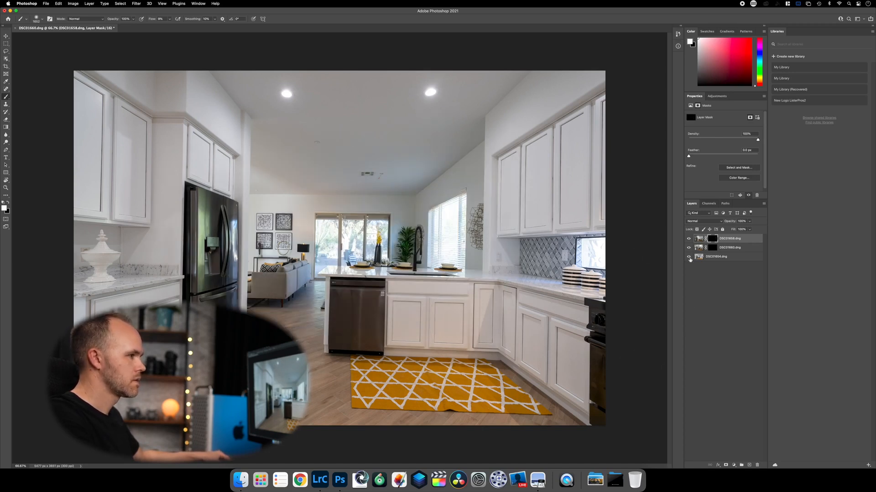
Step: Paint with white on the DSC01660.dng mask to reveal that exposure around the living area and sliding doors
{"action": "left_click", "coordinate": [699, 249]}
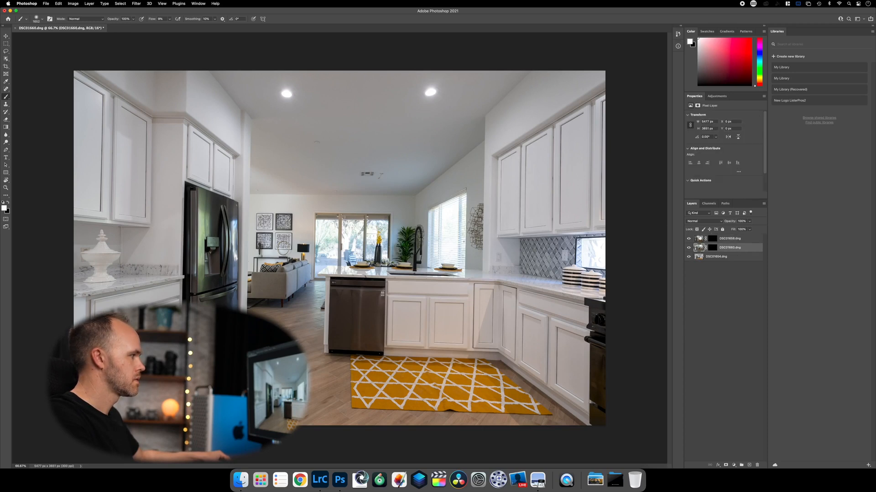
{"action": "left_click", "coordinate": [699, 240]}
{"action": "left_click", "coordinate": [709, 248]}
{"action": "left_click", "coordinate": [713, 248]}
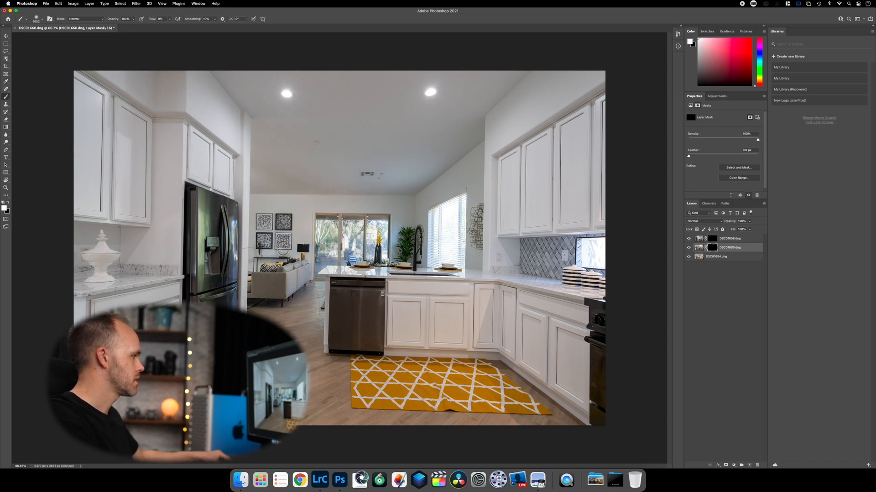
{"action": "left_click_drag", "start_coordinate": [268, 283], "coordinate": [266, 287]}
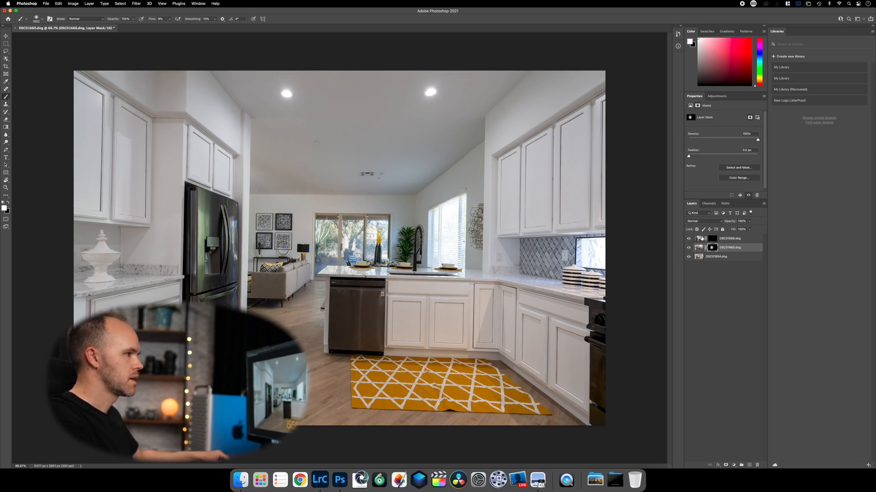
Step: Try painting white on the DSC01658.dng mask over the right-hand living area window, and undo the stroke
{"action": "left_click", "coordinate": [708, 238]}
{"action": "left_click", "coordinate": [712, 238]}
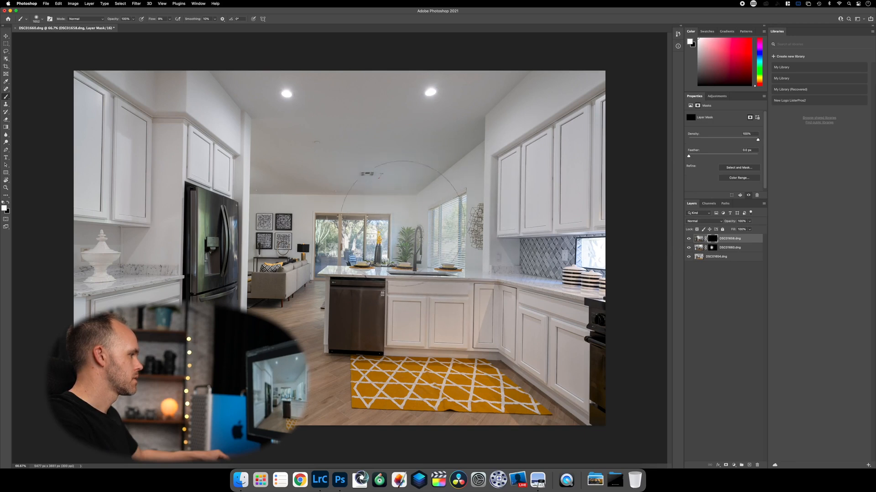
{"action": "left_click", "coordinate": [449, 239]}
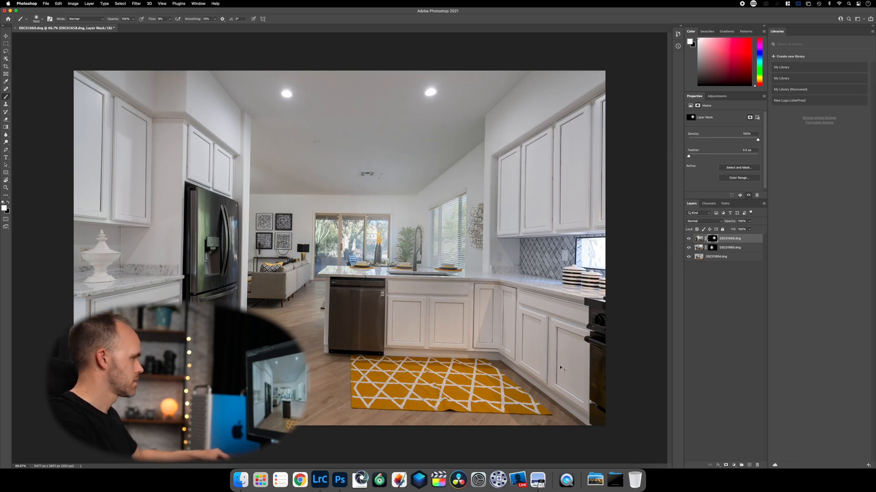
{"action": "key", "text": "super+z"}
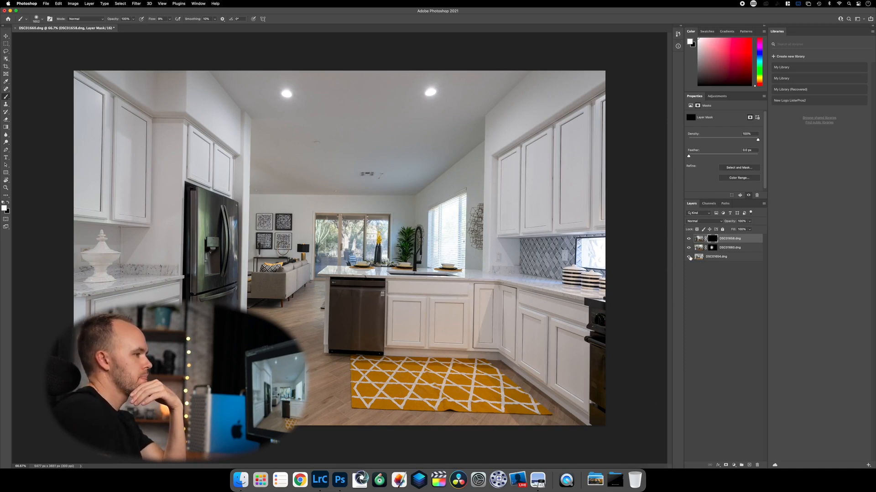
Step: Move the DSC01654.dng layer above DSC01660.dng and paint white on the DSC01658.dng mask around the blinds window
{"action": "mouse_move", "coordinate": [702, 258]}
{"action": "left_mouse_down"}
{"action": "mouse_move", "coordinate": [700, 250]}
{"action": "mouse_move", "coordinate": [699, 263]}
{"action": "left_mouse_up"}
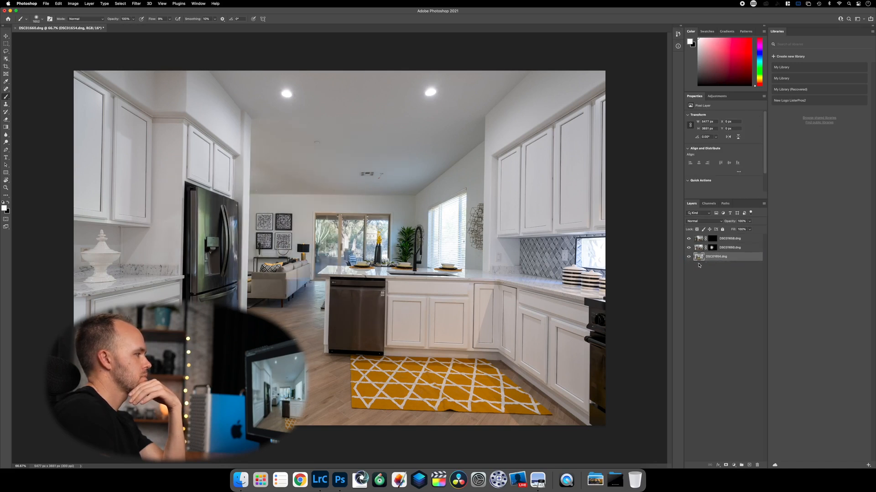
{"action": "left_click_drag", "start_coordinate": [700, 258], "coordinate": [699, 245]}
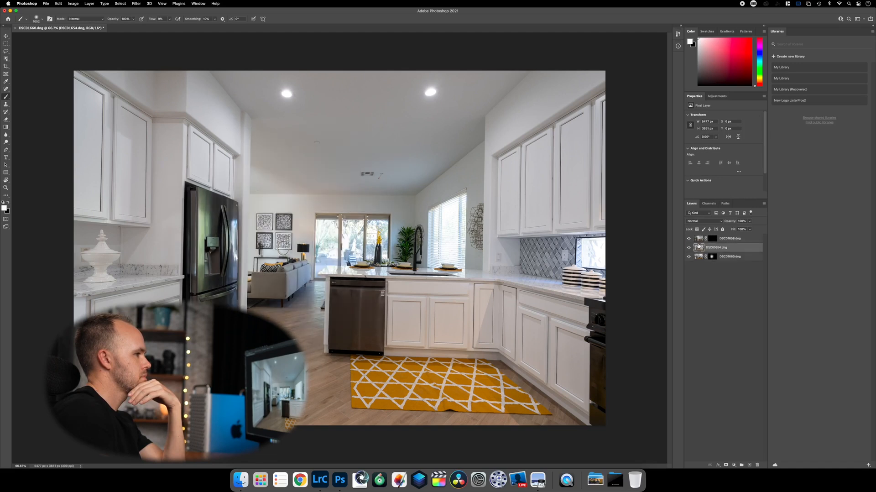
{"action": "left_click", "coordinate": [712, 238]}
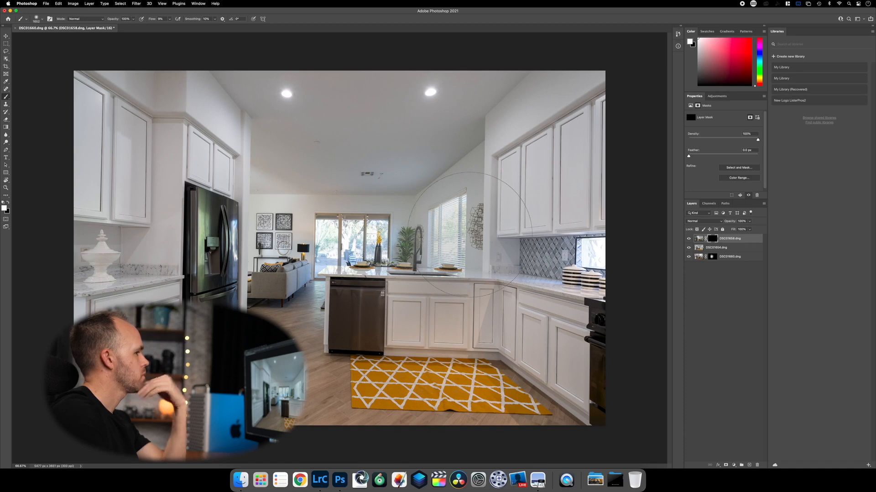
{"action": "left_click", "coordinate": [471, 234]}
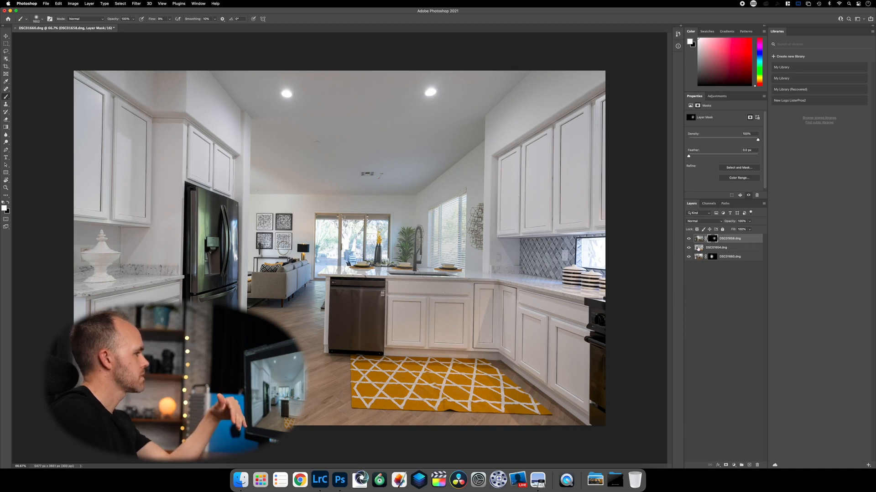
Step: Compare the image with the DSC01658.dng layer hidden and shown, and paint more white on its mask around the window
{"action": "left_click", "coordinate": [698, 248]}
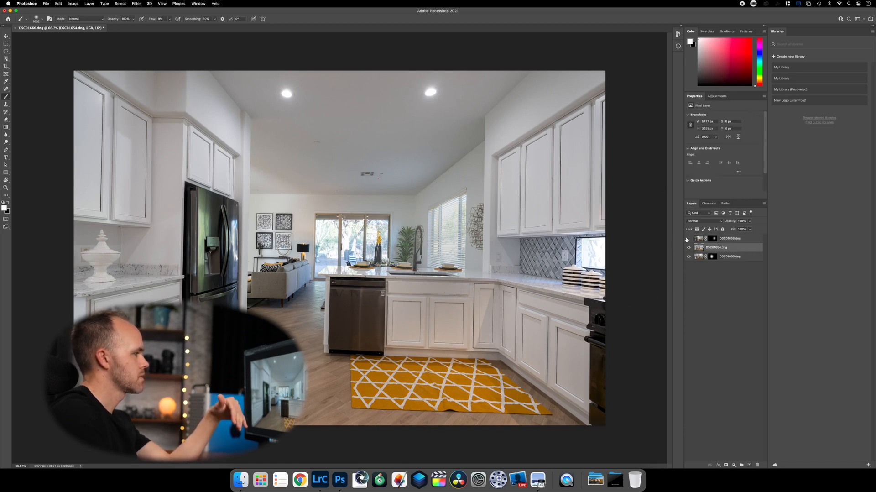
{"action": "left_click", "coordinate": [687, 239]}
{"action": "left_click", "coordinate": [686, 240]}
{"action": "left_click", "coordinate": [686, 239]}
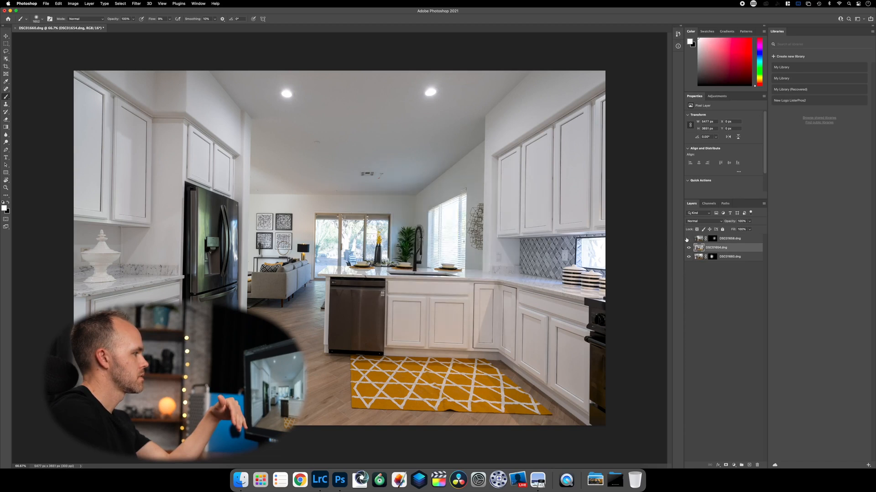
{"action": "left_click", "coordinate": [686, 239]}
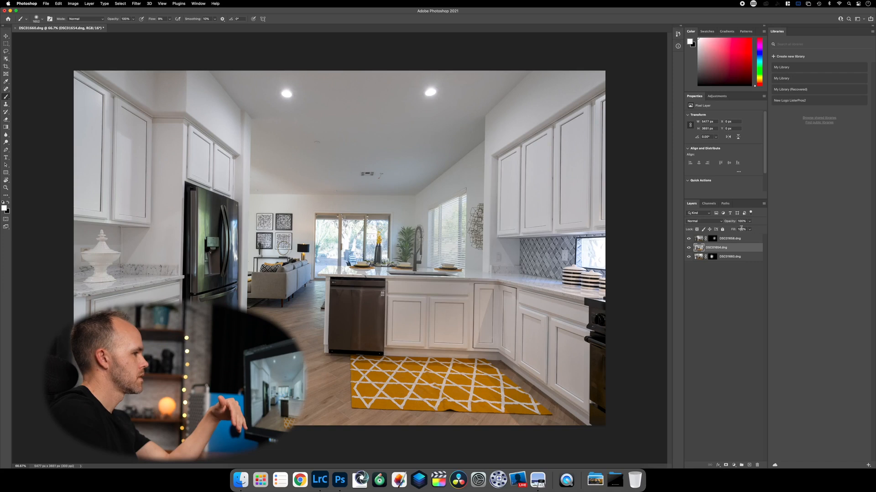
{"action": "left_click", "coordinate": [712, 238]}
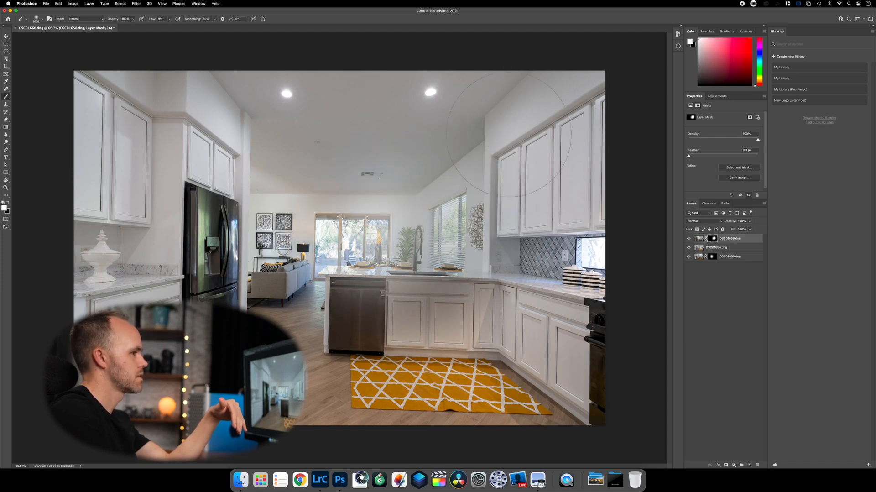
Step: Try different stacking orders for the three exposures, ending with DSC01658.dng on top and DSC01660.dng at the bottom
{"action": "left_click_drag", "start_coordinate": [699, 257], "coordinate": [700, 244]}
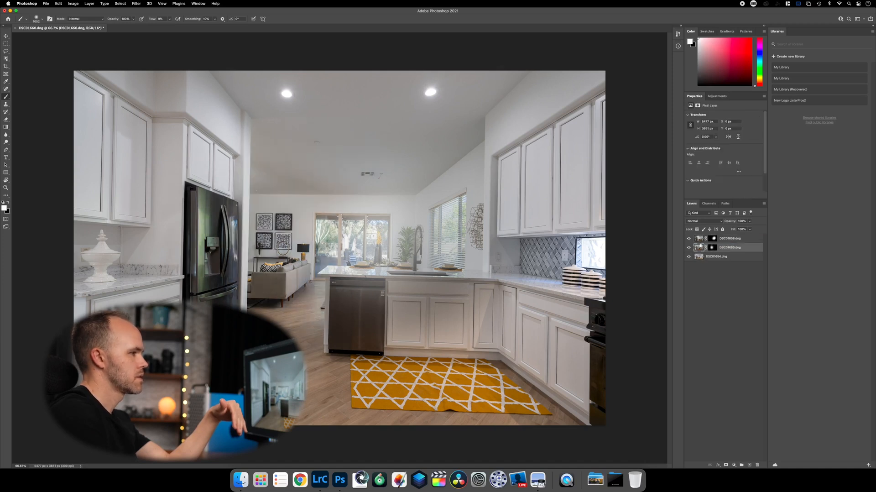
{"action": "mouse_move", "coordinate": [700, 247]}
{"action": "left_mouse_down"}
{"action": "mouse_move", "coordinate": [700, 238]}
{"action": "mouse_move", "coordinate": [698, 252]}
{"action": "left_mouse_up"}
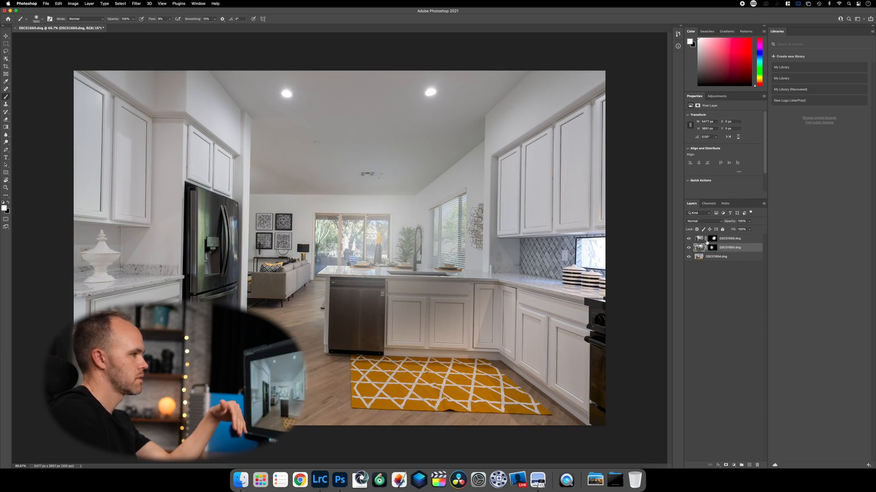
{"action": "left_click_drag", "start_coordinate": [697, 238], "coordinate": [694, 260]}
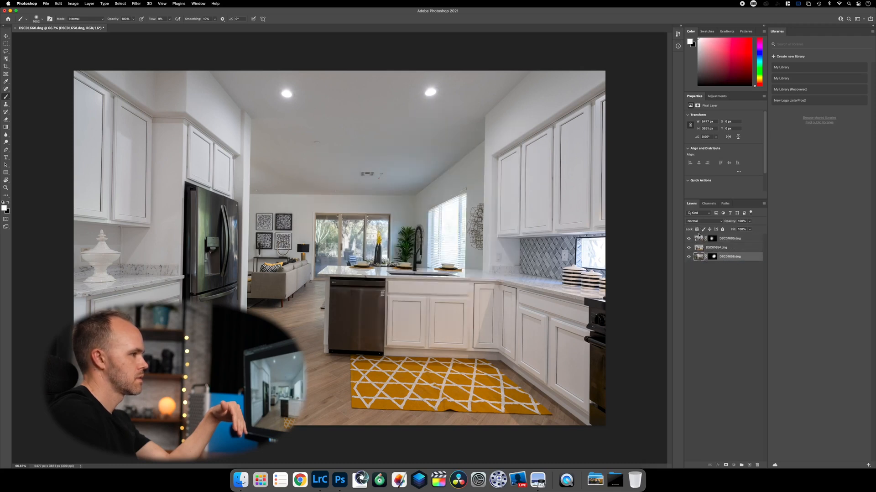
{"action": "left_click_drag", "start_coordinate": [698, 238], "coordinate": [709, 263]}
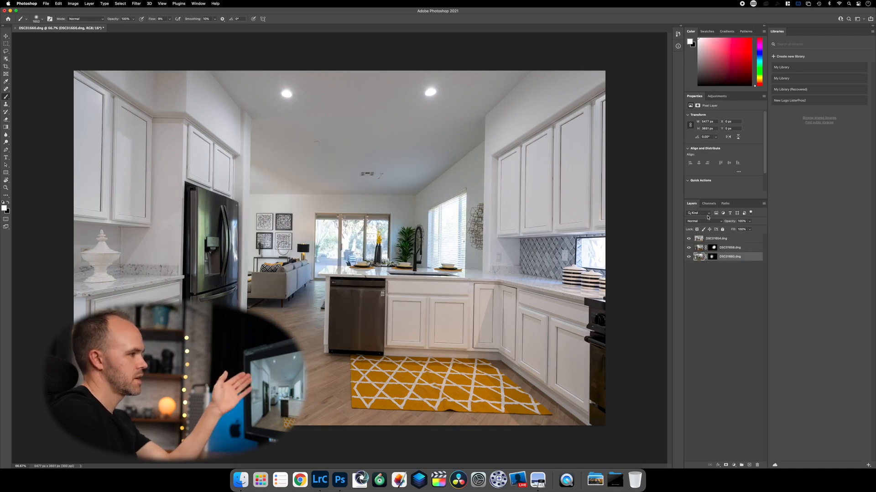
{"action": "left_click_drag", "start_coordinate": [699, 247], "coordinate": [699, 236]}
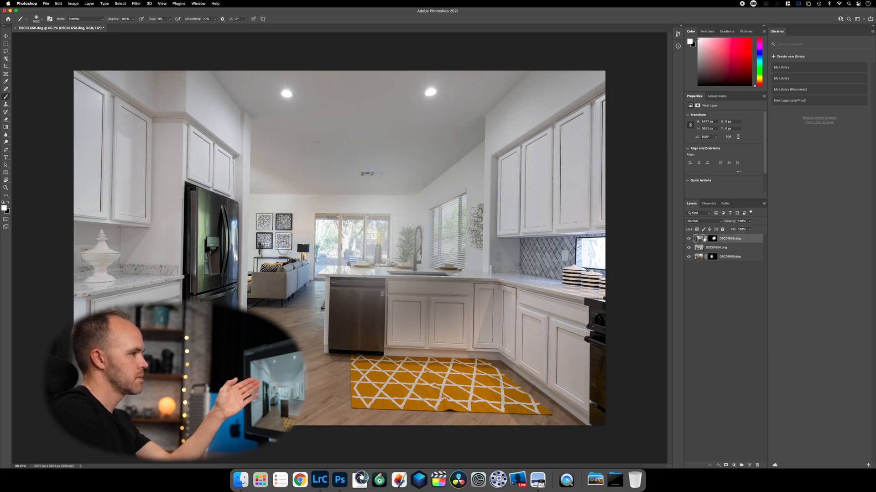
Step: Delete the DSC01658.dng layer and move the masked DSC01660.dng layer above DSC01654.dng
{"action": "right_click", "coordinate": [700, 238]}
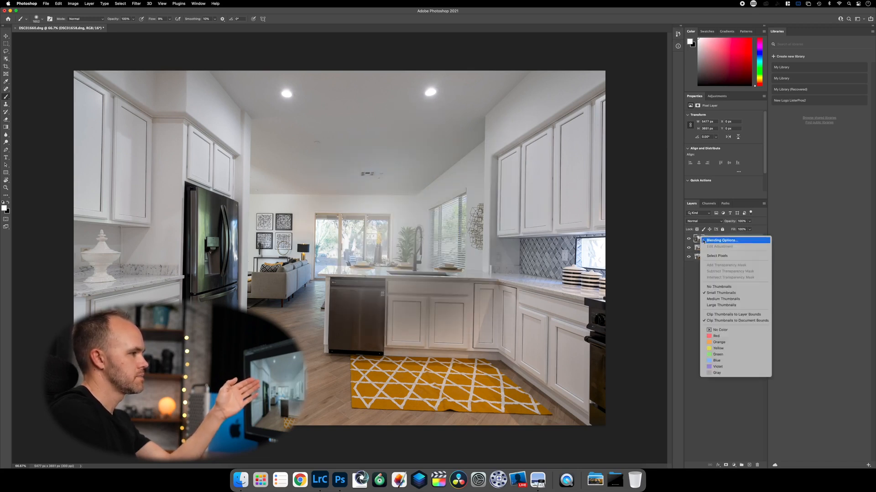
{"action": "left_click", "coordinate": [687, 270]}
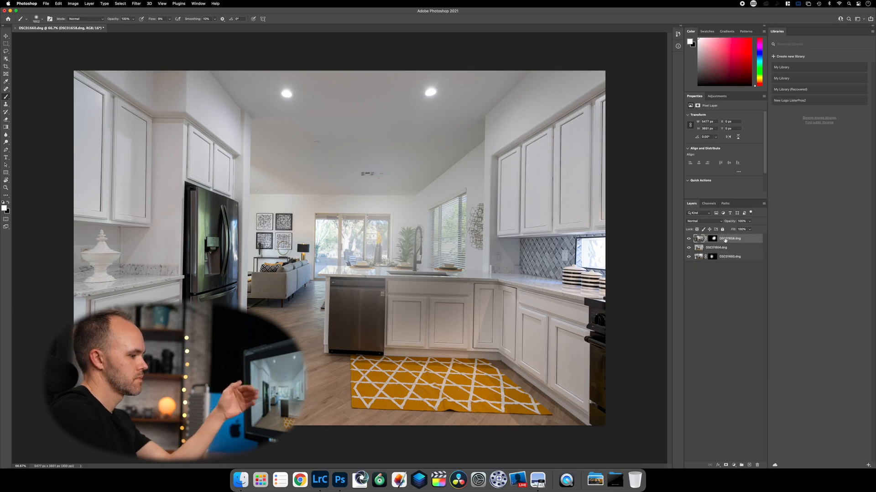
{"action": "key", "text": "BackSpace"}
{"action": "left_click_drag", "start_coordinate": [696, 249], "coordinate": [696, 236]}
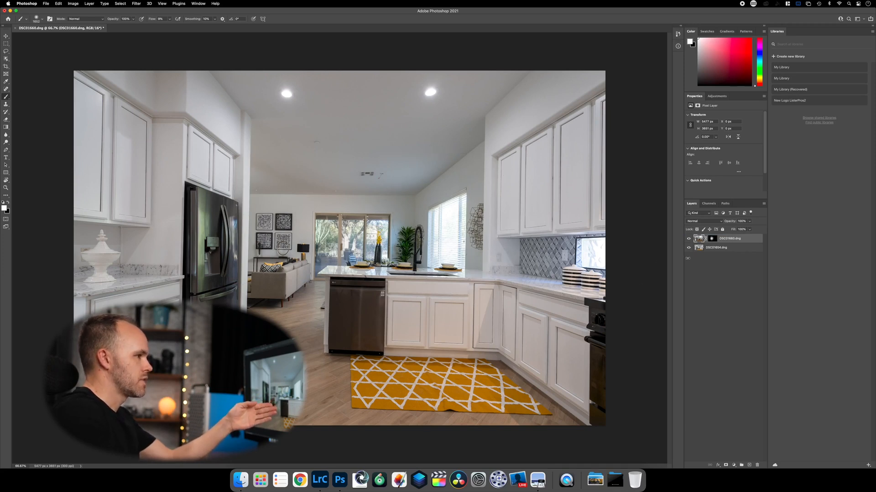
Step: Try painting white on the DSC01660.dng mask across the right-hand window and wall, and undo the strokes
{"action": "left_click", "coordinate": [712, 238]}
{"action": "mouse_move", "coordinate": [405, 234]}
{"action": "left_mouse_down"}
{"action": "mouse_move", "coordinate": [429, 233]}
{"action": "mouse_move", "coordinate": [441, 196]}
{"action": "mouse_move", "coordinate": [470, 186]}
{"action": "mouse_move", "coordinate": [387, 262]}
{"action": "mouse_move", "coordinate": [397, 278]}
{"action": "mouse_move", "coordinate": [432, 262]}
{"action": "mouse_move", "coordinate": [447, 214]}
{"action": "mouse_move", "coordinate": [440, 223]}
{"action": "left_mouse_up"}
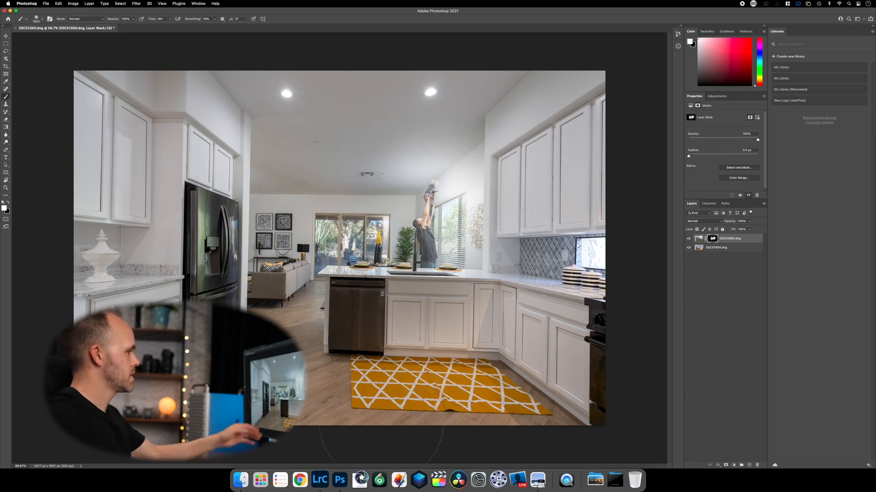
{"action": "key", "text": "super+z"}
{"action": "key", "text": "super+z"}
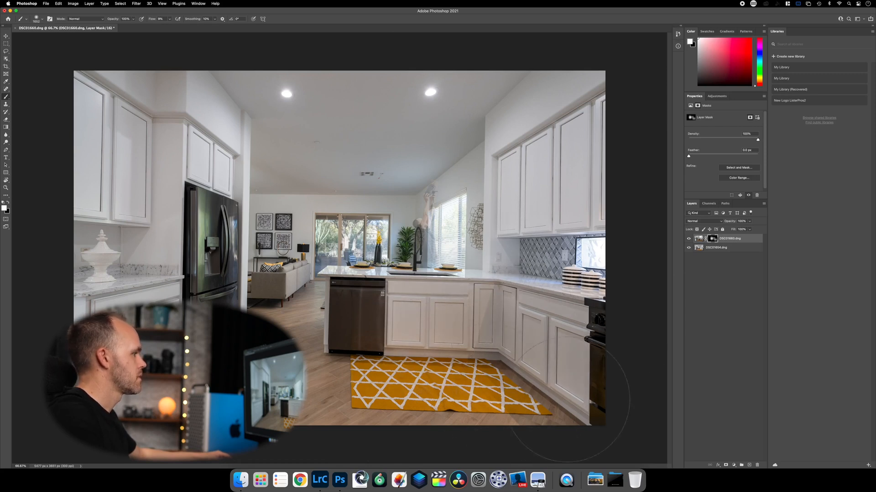
{"action": "key", "text": "super+z"}
{"action": "key", "text": "super+z"}
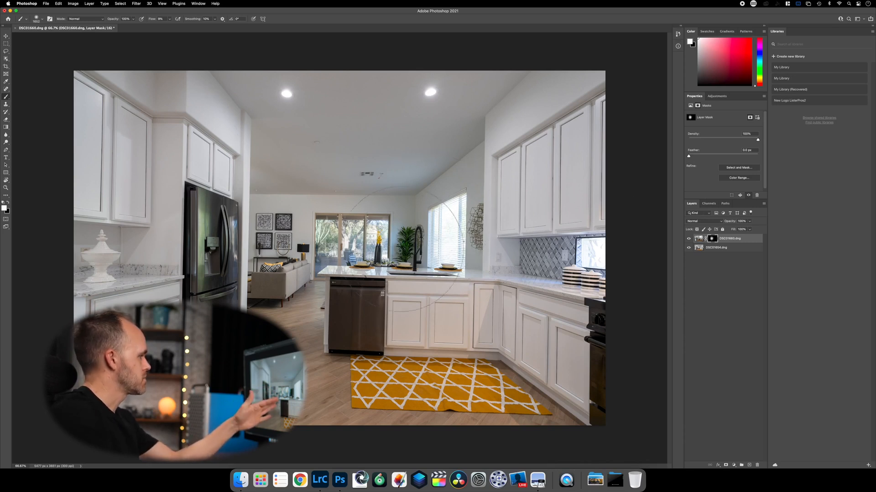
Step: Close the blended kitchen document with its changes saved, and switch to Lightroom Classic
{"action": "left_click", "coordinate": [15, 28]}
{"action": "left_click", "coordinate": [461, 157]}
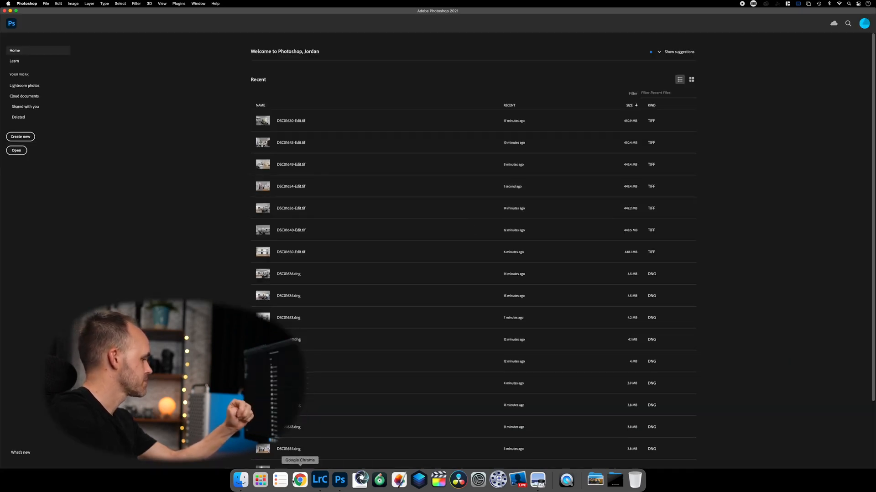
{"action": "left_click", "coordinate": [320, 478]}
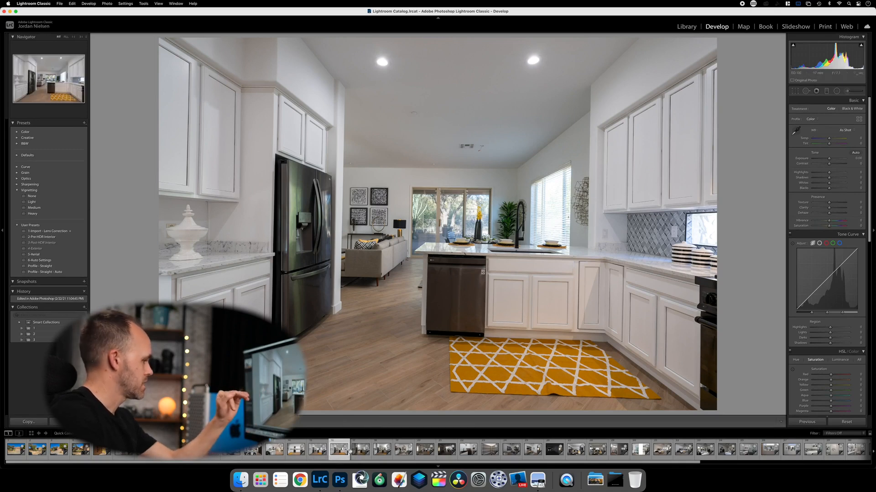
Step: Compare the Previous Import and Quick Collection photos in the library, and reopen the blended kitchen photo in Develop
{"action": "left_click", "coordinate": [693, 28]}
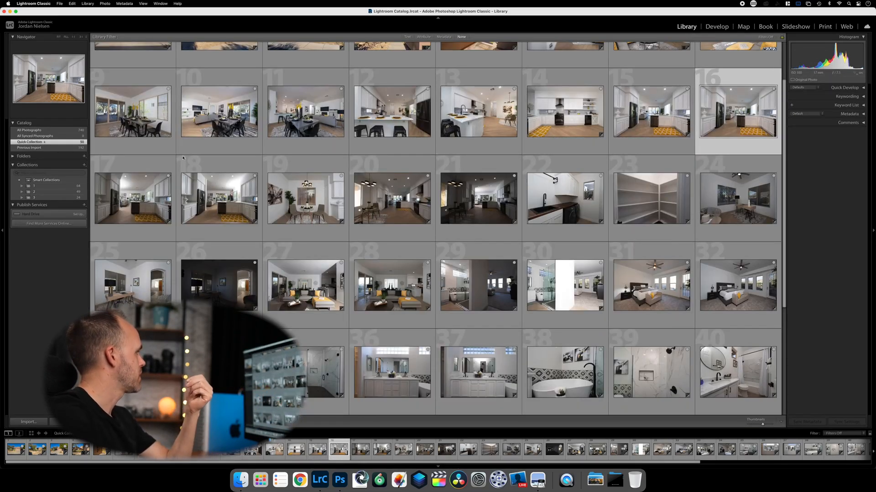
{"action": "left_click", "coordinate": [67, 147]}
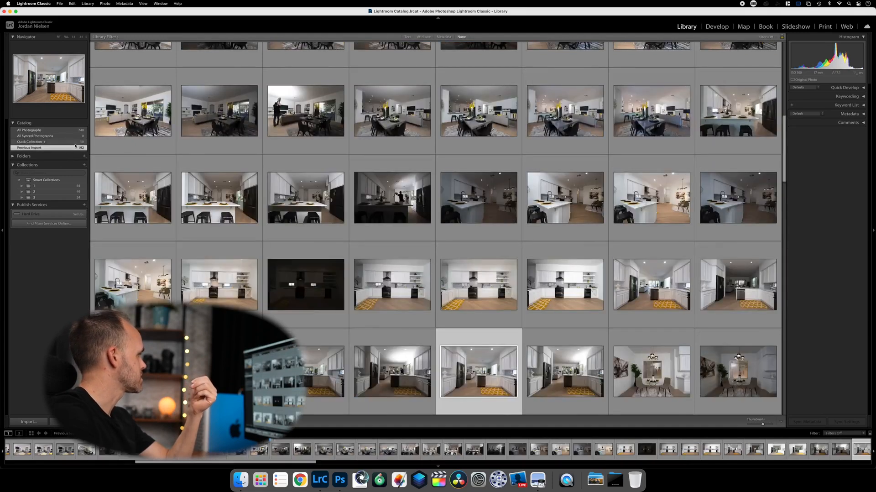
{"action": "left_click", "coordinate": [67, 141]}
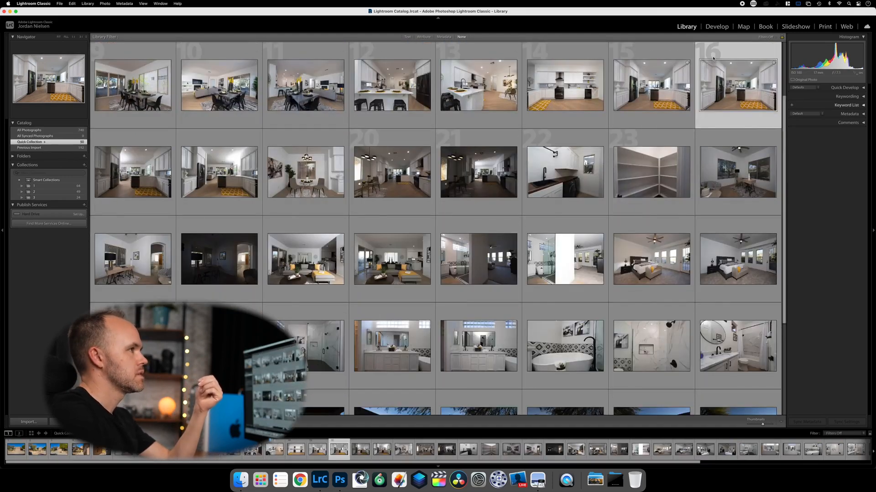
{"action": "left_click", "coordinate": [716, 27]}
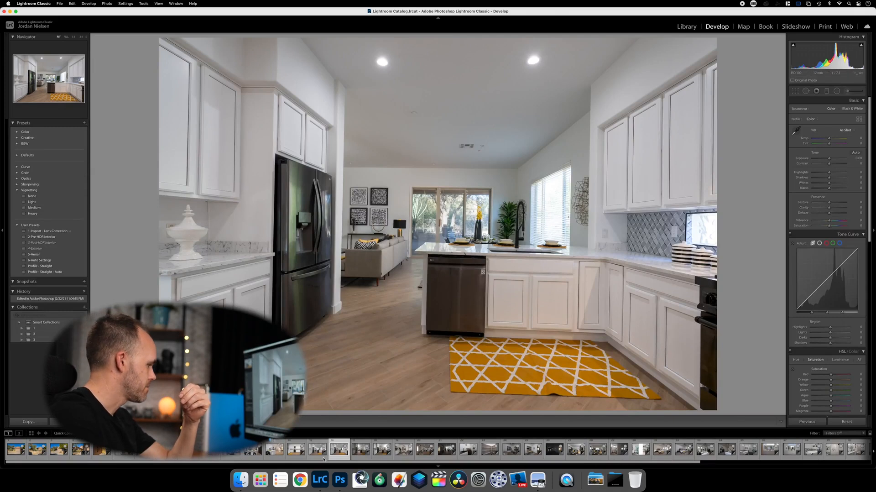
Step: Remove the three original kitchen exposures from the Quick Collection, keeping the blended kitchen photo
{"action": "left_click", "coordinate": [317, 448]}
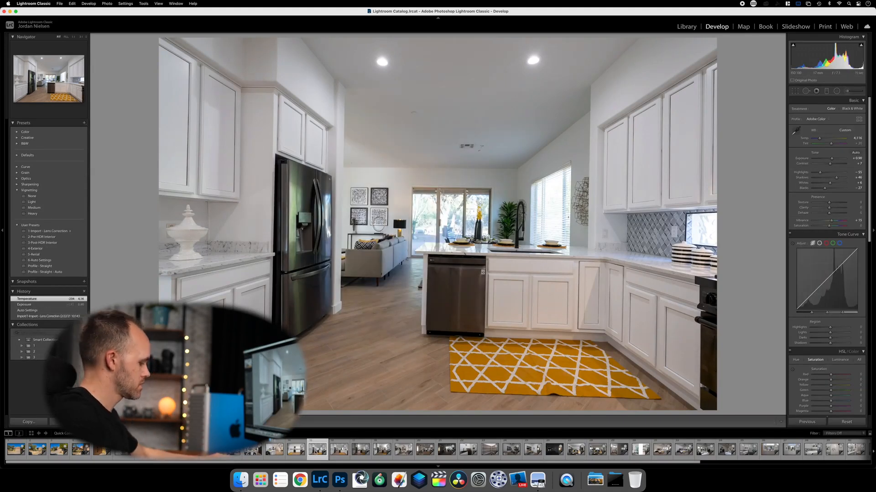
{"action": "key", "text": "b"}
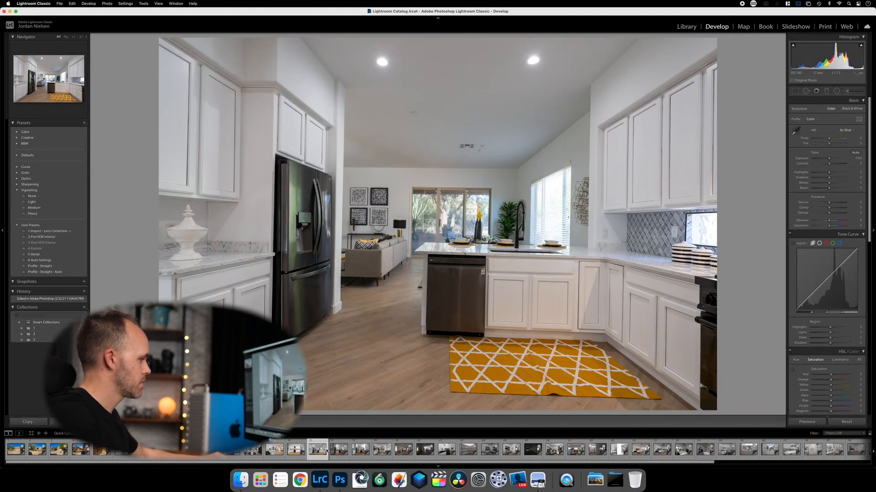
{"action": "left_click", "coordinate": [339, 448]}
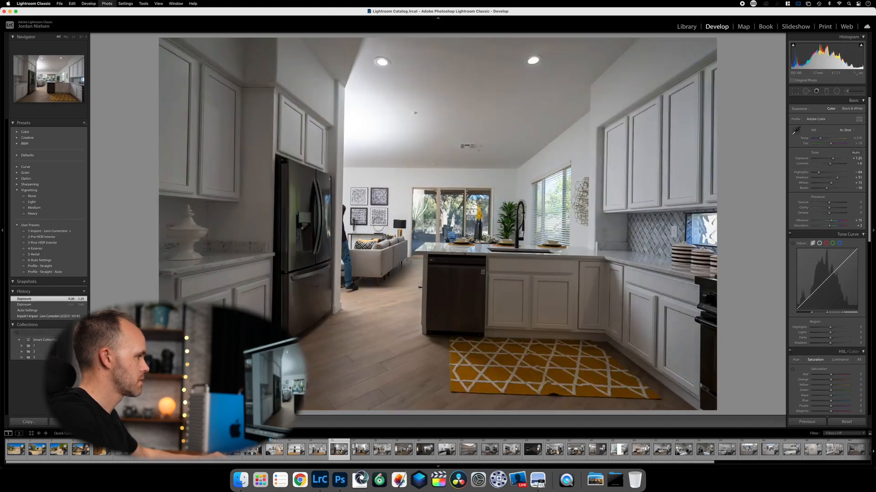
{"action": "key", "text": "b"}
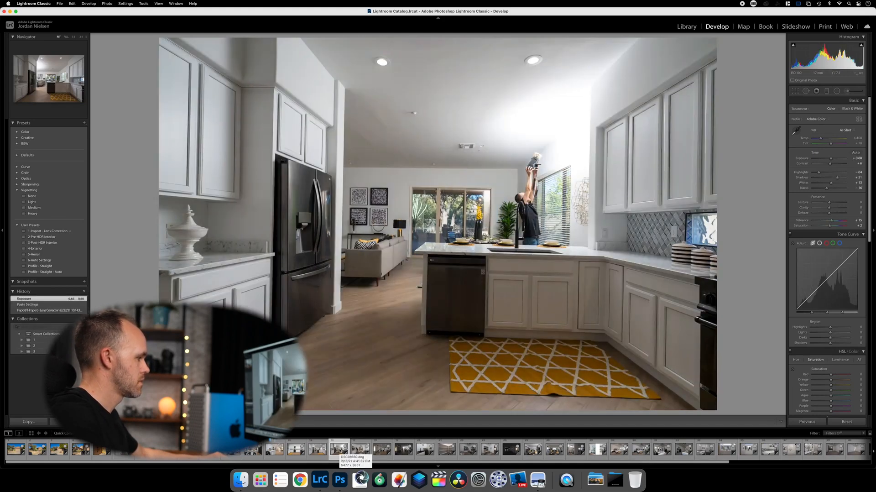
{"action": "key", "text": "b"}
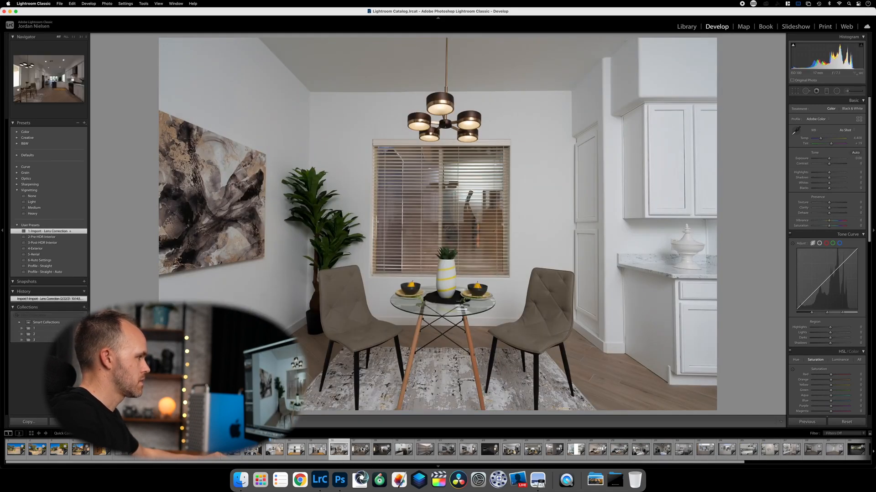
Step: Compare the dining nook photo with the two neighbouring wide kitchen exposures in Develop
{"action": "left_click", "coordinate": [363, 449]}
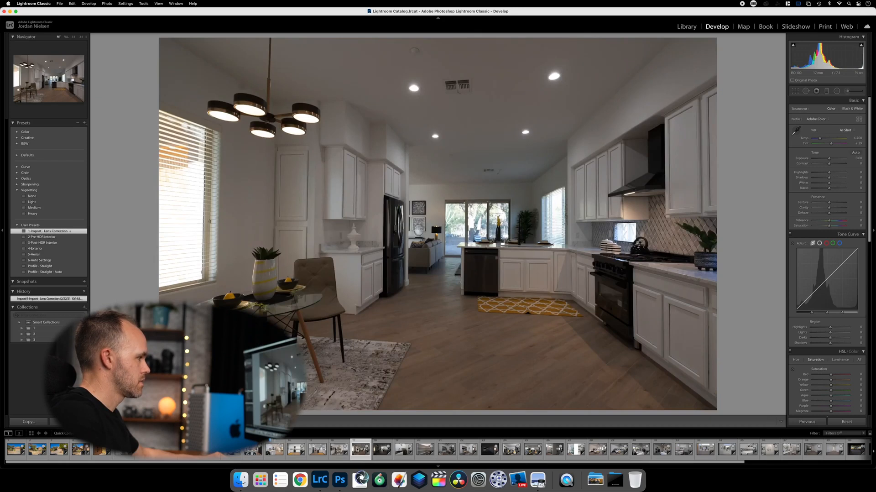
{"action": "left_click", "coordinate": [377, 450]}
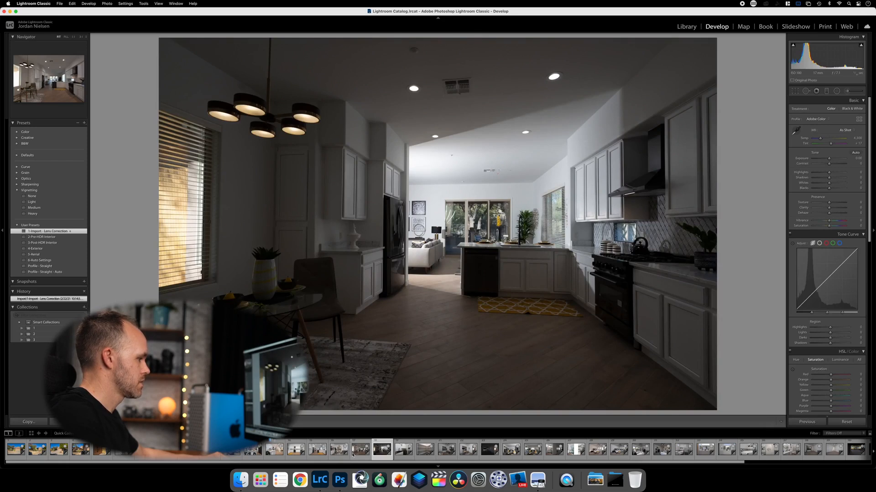
{"action": "left_click", "coordinate": [356, 452]}
{"action": "left_click", "coordinate": [338, 451]}
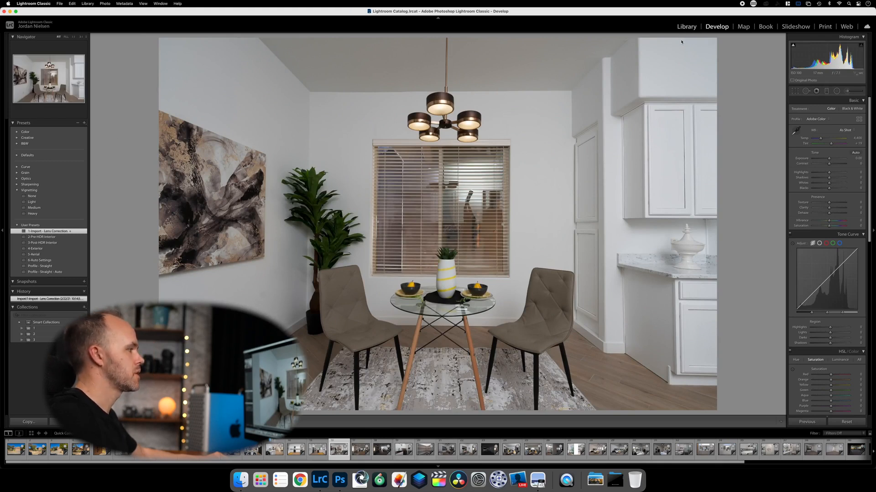
Step: Find the dining nook exposure with the clear window view, DSC01663.dng, in Previous Import and add it to the Quick Collection
{"action": "key", "text": "g"}
{"action": "left_click", "coordinate": [32, 148]}
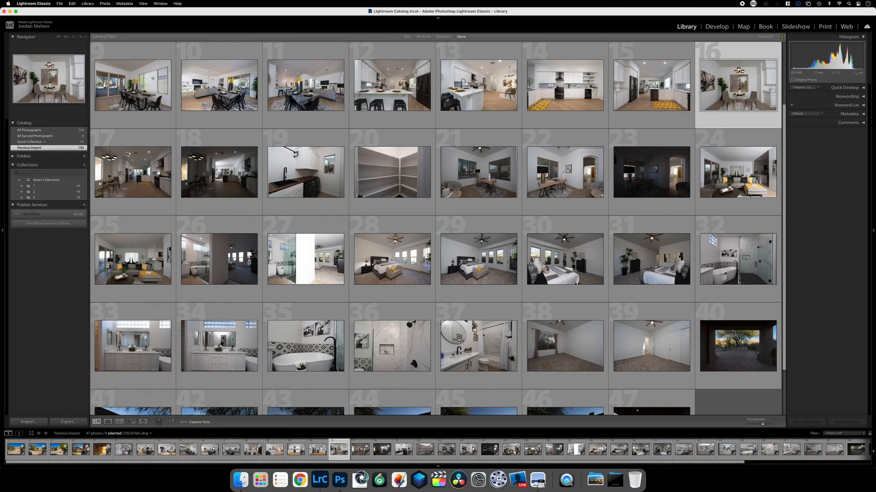
{"action": "scroll", "coordinate": [545, 274], "scroll_direction": "up", "scroll_amount": 2}
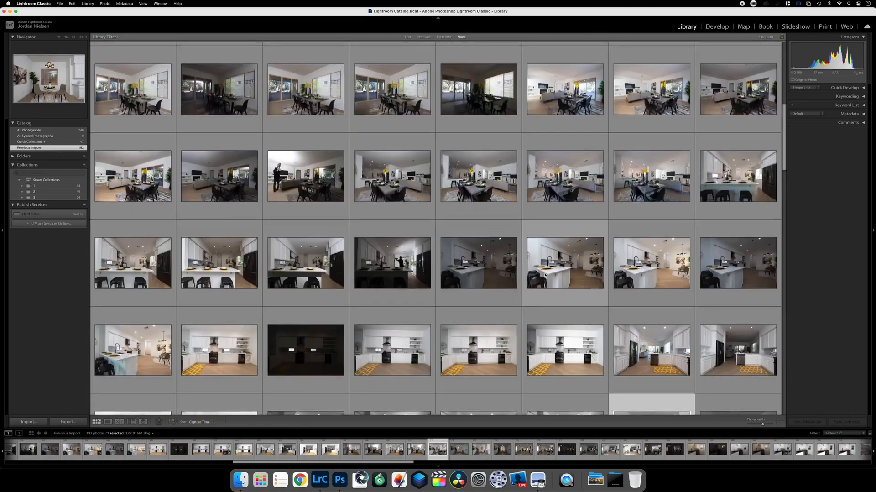
{"action": "scroll", "coordinate": [638, 292], "scroll_direction": "down", "scroll_amount": 4}
{"action": "scroll", "coordinate": [665, 289], "scroll_direction": "down", "scroll_amount": 3}
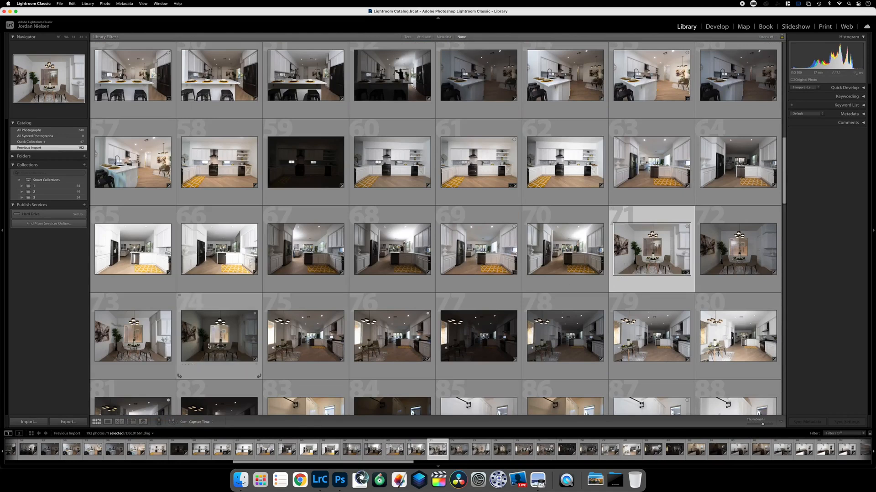
{"action": "left_click", "coordinate": [138, 338]}
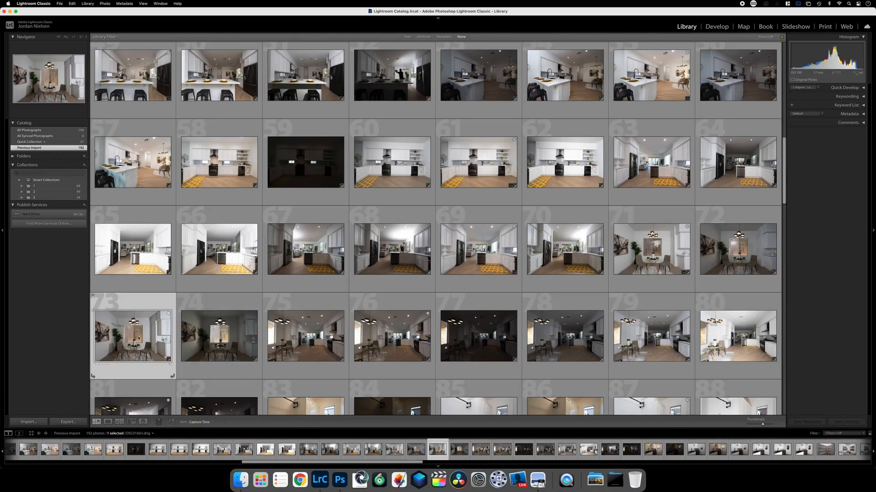
{"action": "key", "text": "b"}
Step: Reorder the Quick Collection so that DSC01663.dng directly follows the other dining nook photo, DSC01661.dng
{"action": "left_click", "coordinate": [55, 142]}
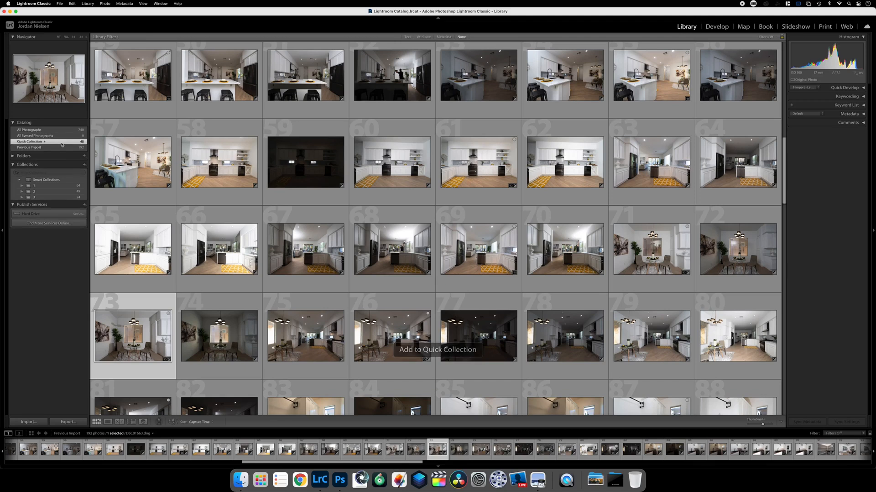
{"action": "left_click_drag", "start_coordinate": [730, 368], "coordinate": [522, 139]}
{"action": "scroll", "coordinate": [548, 149], "scroll_direction": "up", "scroll_amount": 5}
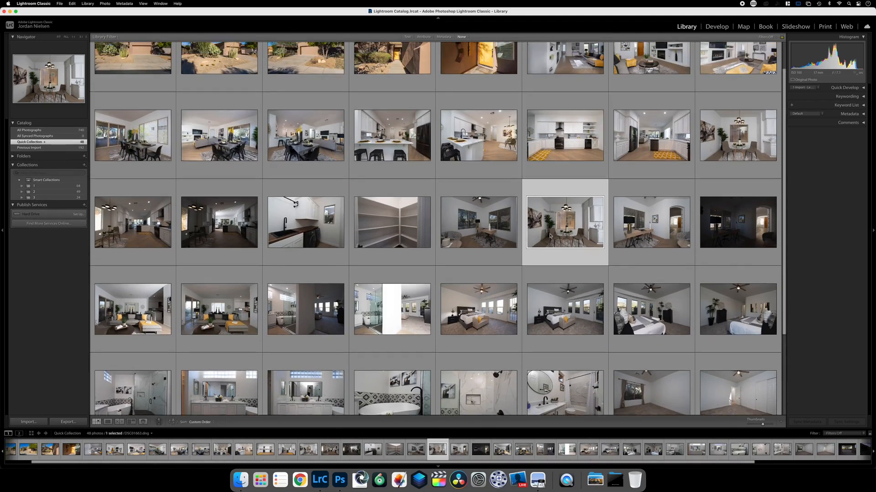
{"action": "left_click_drag", "start_coordinate": [766, 150], "coordinate": [767, 149]}
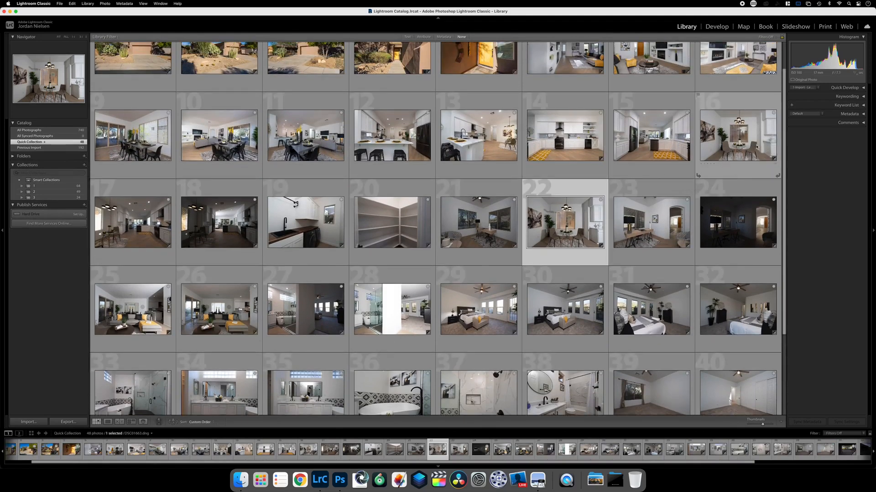
Step: Apply Auto tone to DSC01661.dng in Develop and lower its exposure slightly
{"action": "left_click", "coordinate": [757, 137]}
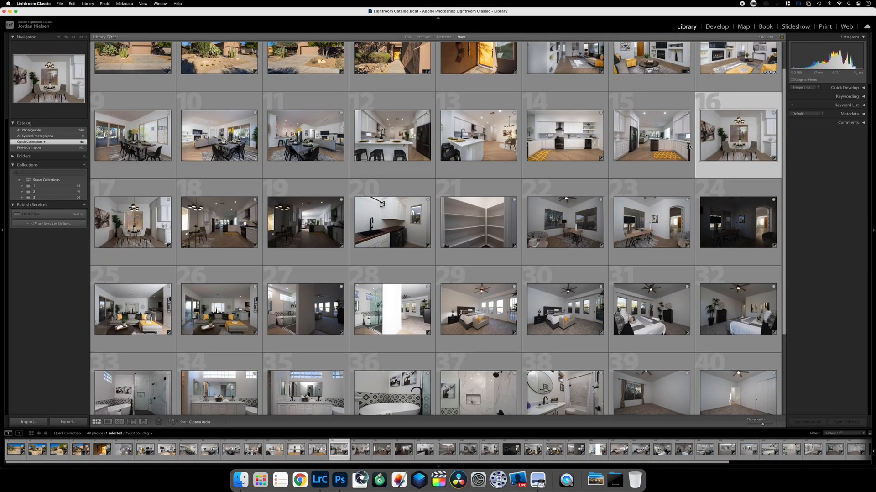
{"action": "left_click", "coordinate": [706, 26]}
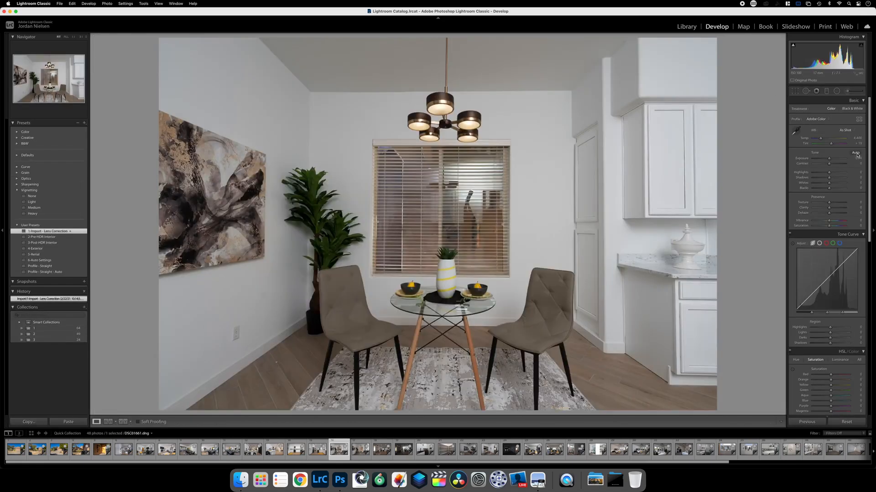
{"action": "left_click", "coordinate": [855, 153]}
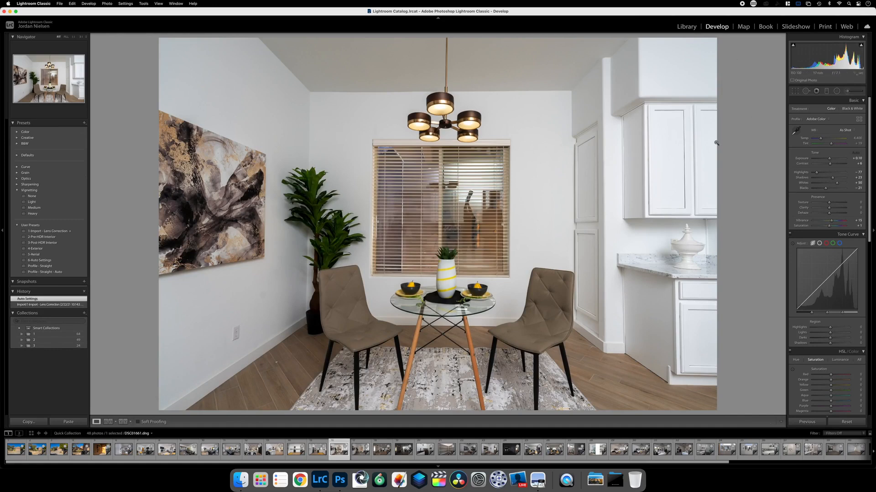
{"action": "left_click_drag", "start_coordinate": [829, 159], "coordinate": [829, 159]}
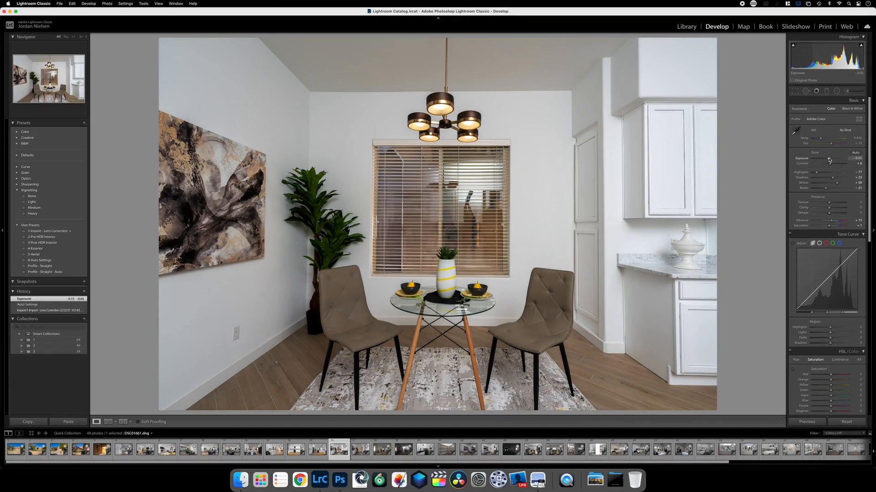
Step: Apply Auto tone to DSC01663.dng and set its exposure to +0.25
{"action": "key", "text": "Right"}
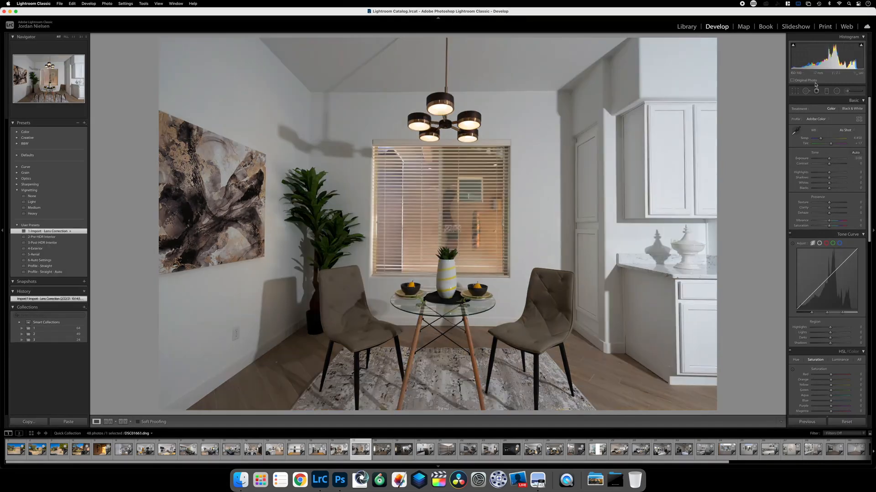
{"action": "left_click", "coordinate": [855, 154]}
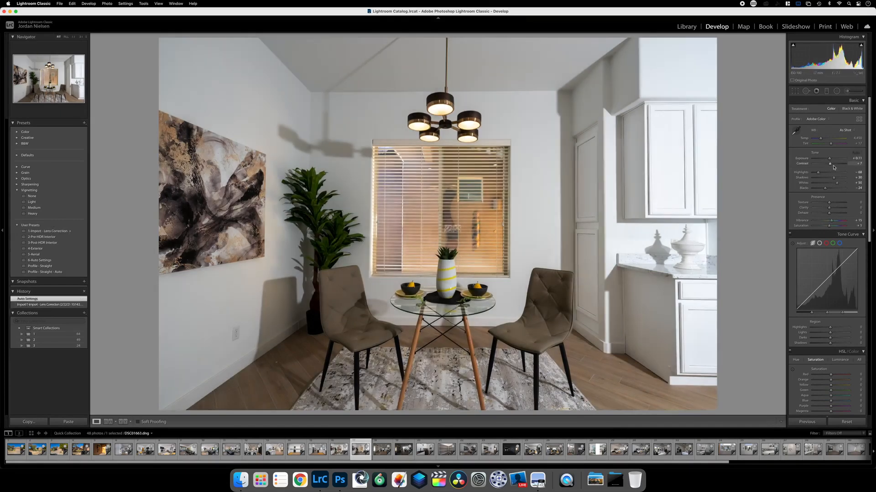
{"action": "left_click_drag", "start_coordinate": [830, 158], "coordinate": [830, 158]}
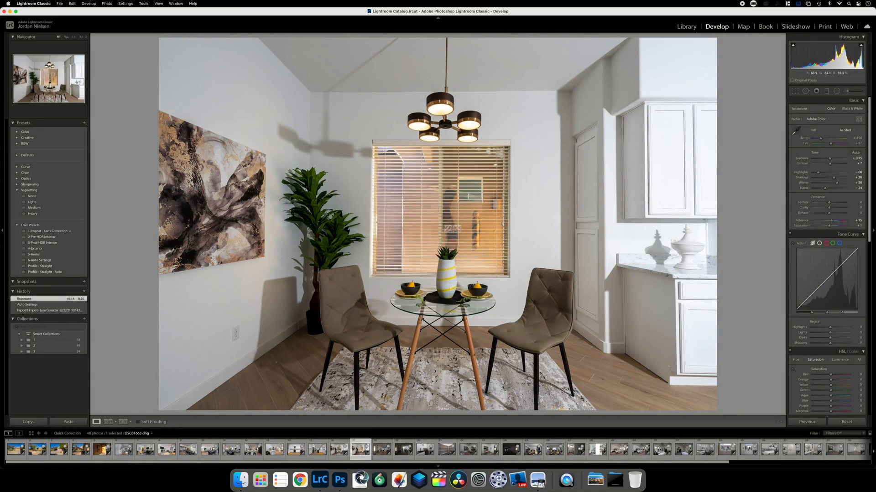
Step: Open DSC01661.dng and DSC01663.dng as layers in one Photoshop document and place the DSC01663.dng layer on top
{"action": "right_click", "coordinate": [335, 449]}
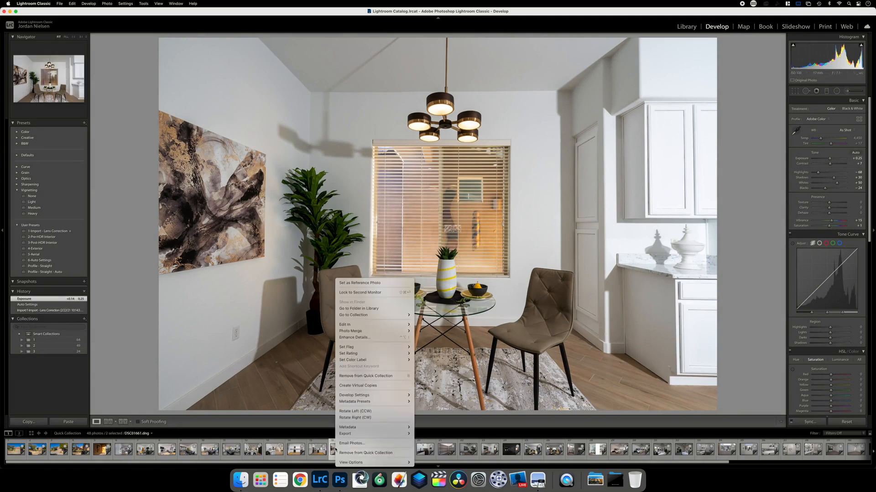
{"action": "mouse_move", "coordinate": [389, 326]}
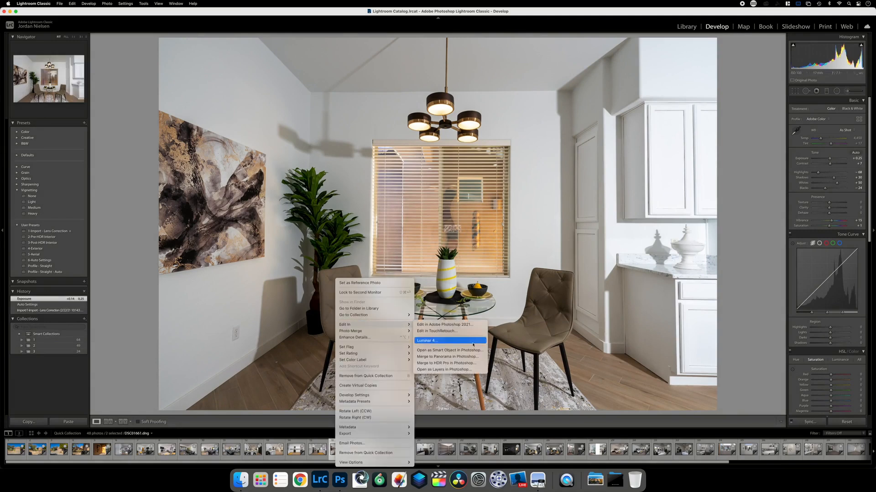
{"action": "left_click", "coordinate": [470, 368]}
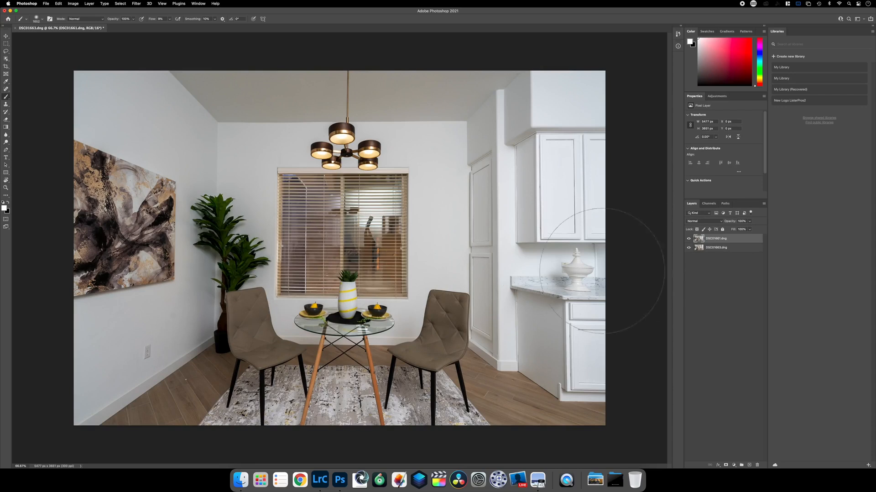
{"action": "left_click_drag", "start_coordinate": [708, 241], "coordinate": [708, 246]}
{"action": "left_click", "coordinate": [713, 237]}
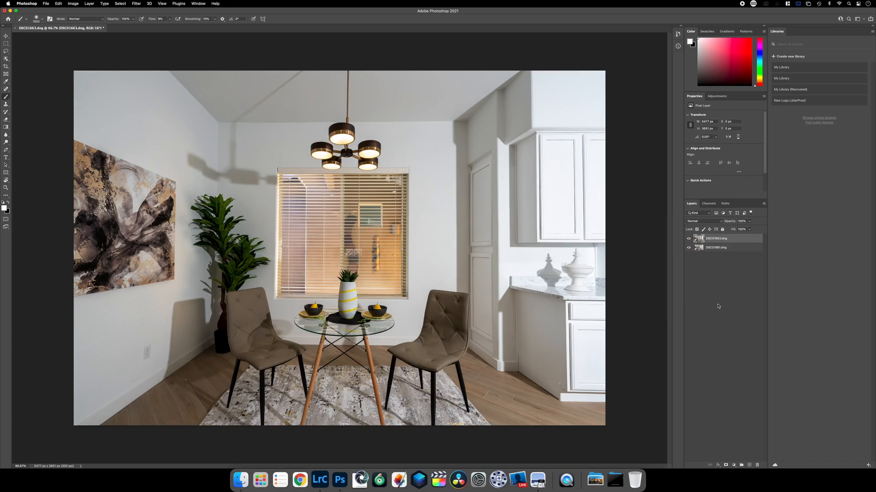
Step: Add an inverted black mask to the DSC01663.dng layer and paint white over the window to reveal its outdoor view
{"action": "left_click", "coordinate": [712, 238]}
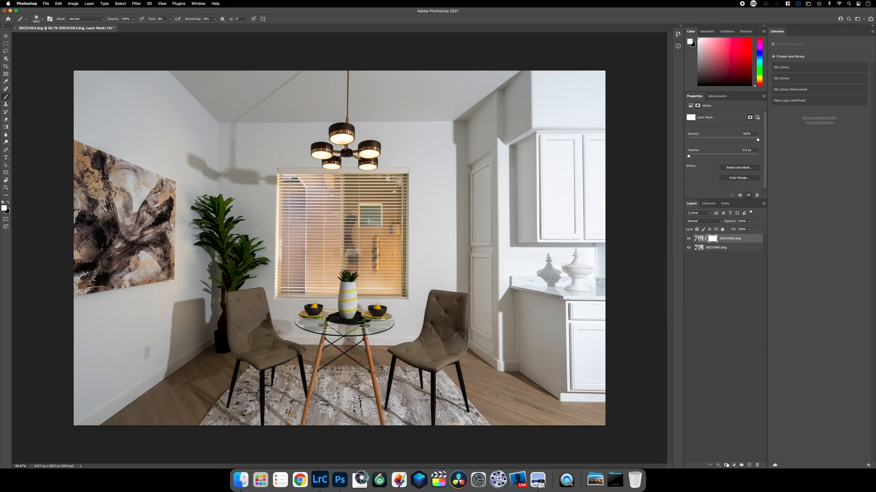
{"action": "key", "text": "super+i"}
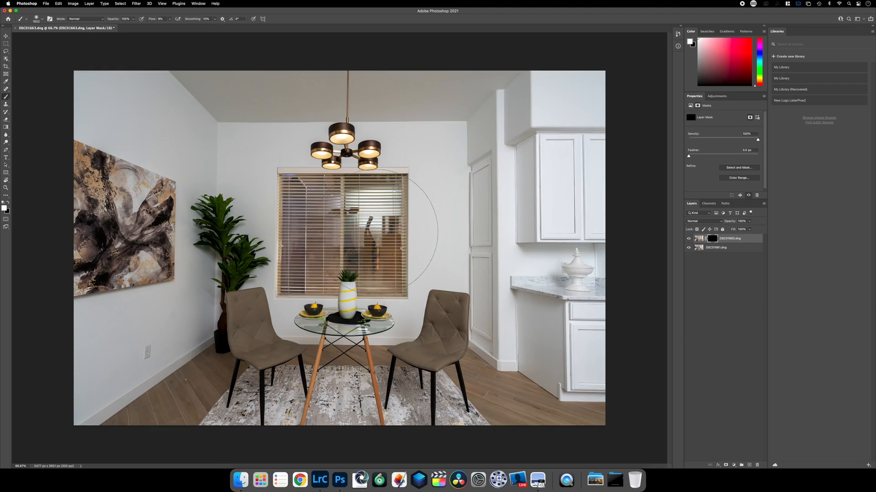
{"action": "left_click_drag", "start_coordinate": [347, 232], "coordinate": [352, 213]}
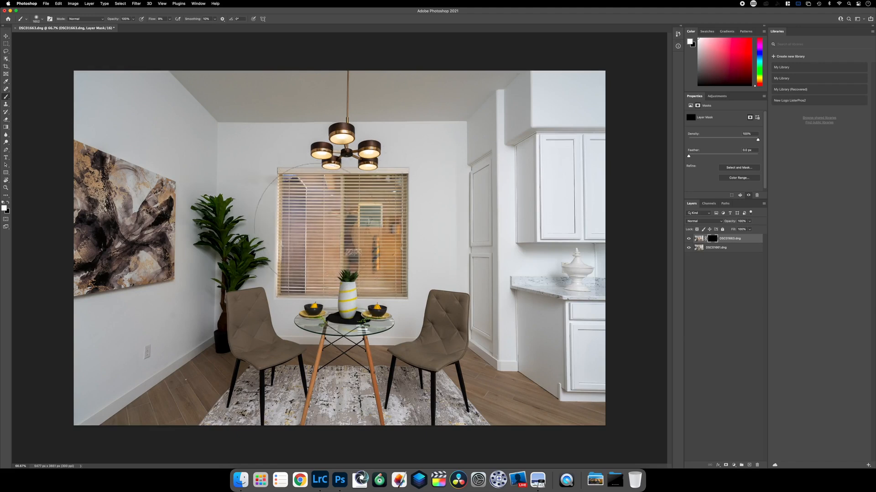
{"action": "mouse_move", "coordinate": [316, 229]}
{"action": "left_mouse_down"}
{"action": "mouse_move", "coordinate": [341, 242]}
{"action": "mouse_move", "coordinate": [336, 247]}
{"action": "left_mouse_up"}
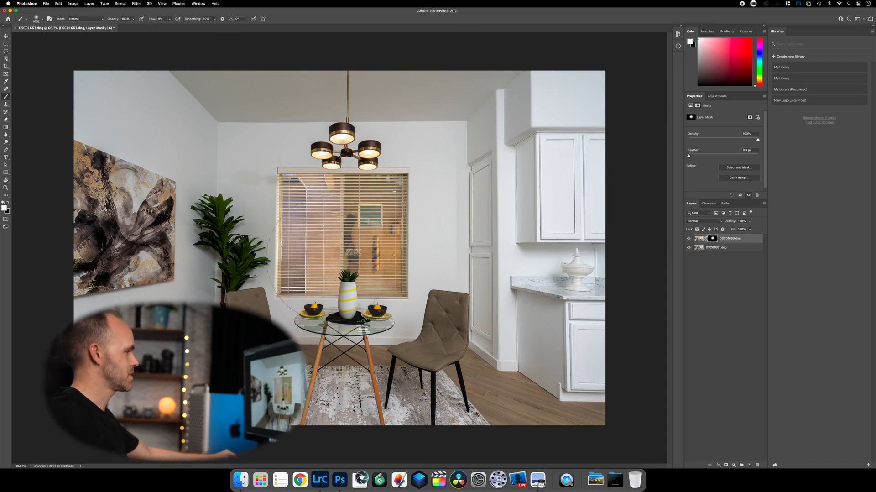
Step: Close the blended dining nook document with its changes saved, and switch to Lightroom Classic
{"action": "left_click", "coordinate": [16, 28]}
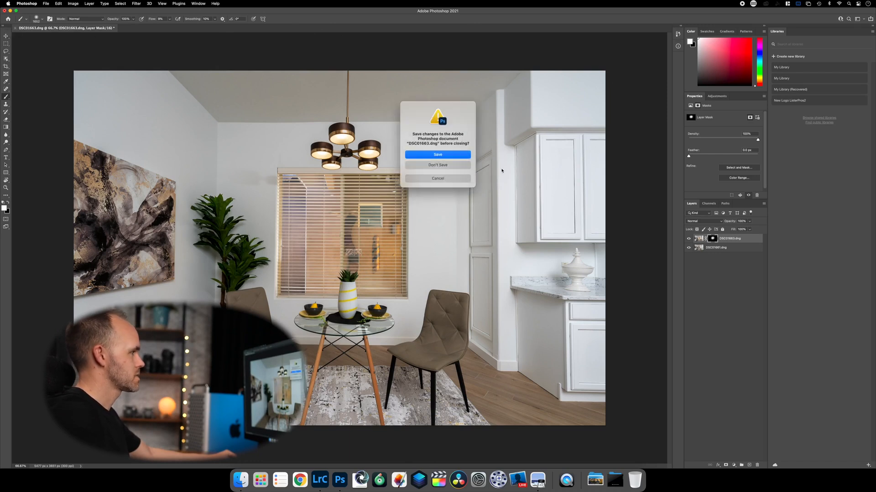
{"action": "left_click", "coordinate": [438, 154]}
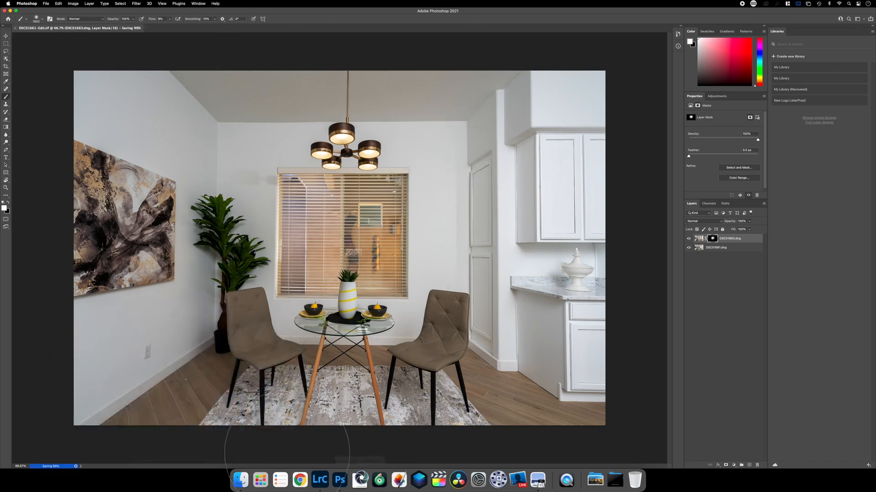
{"action": "left_click", "coordinate": [319, 479]}
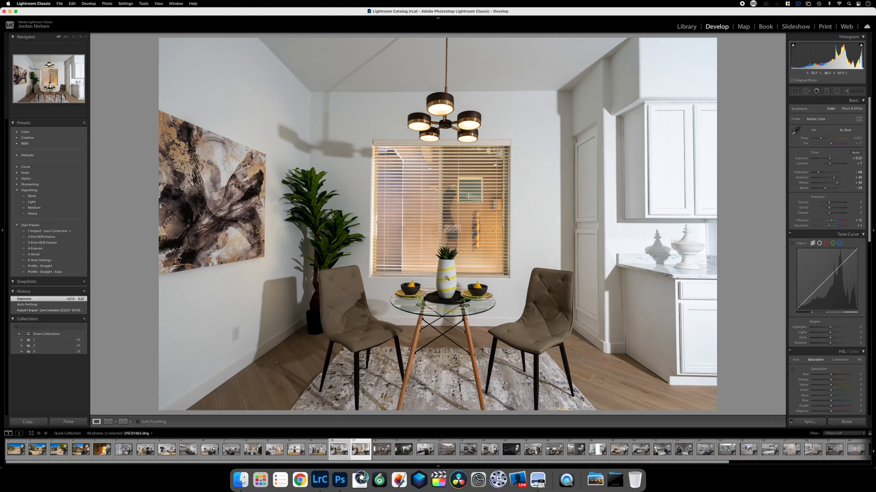
Step: Remove the original DSC01661.dng and DSC01663.dng from the Quick Collection, keeping the blended dining nook photo
{"action": "left_click", "coordinate": [341, 451]}
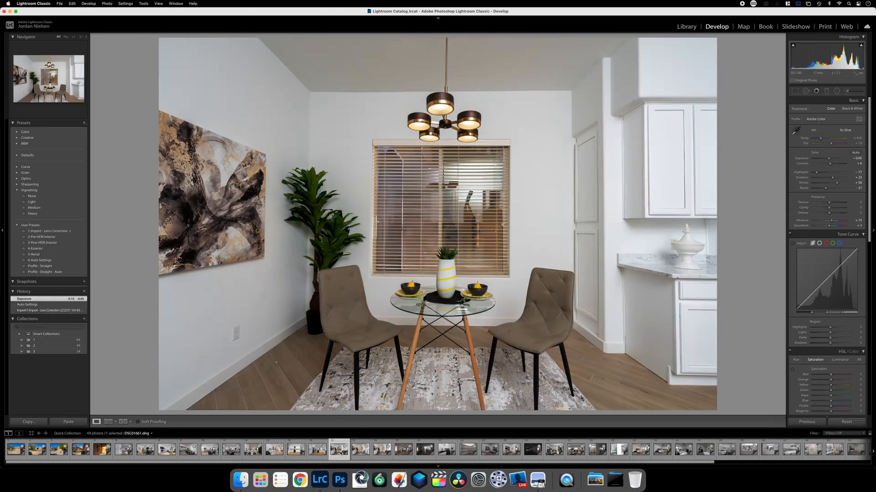
{"action": "key", "text": "Delete"}
{"action": "left_click", "coordinate": [361, 452]}
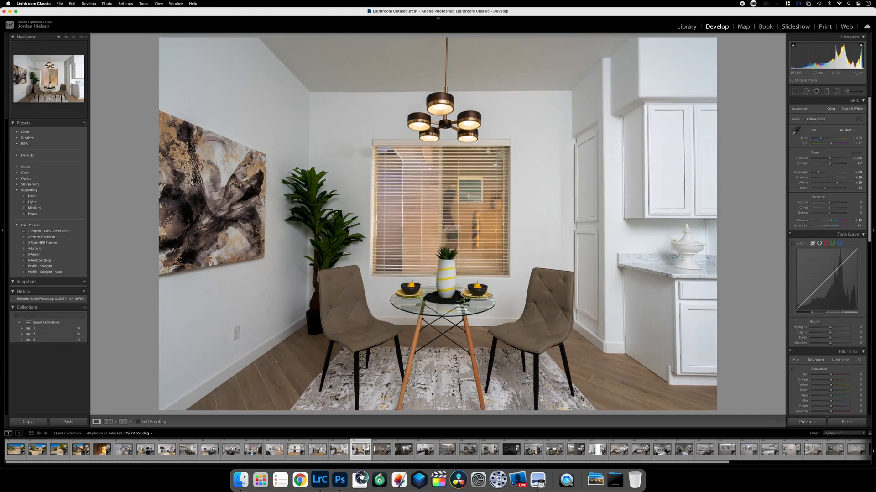
{"action": "key", "text": "Delete"}
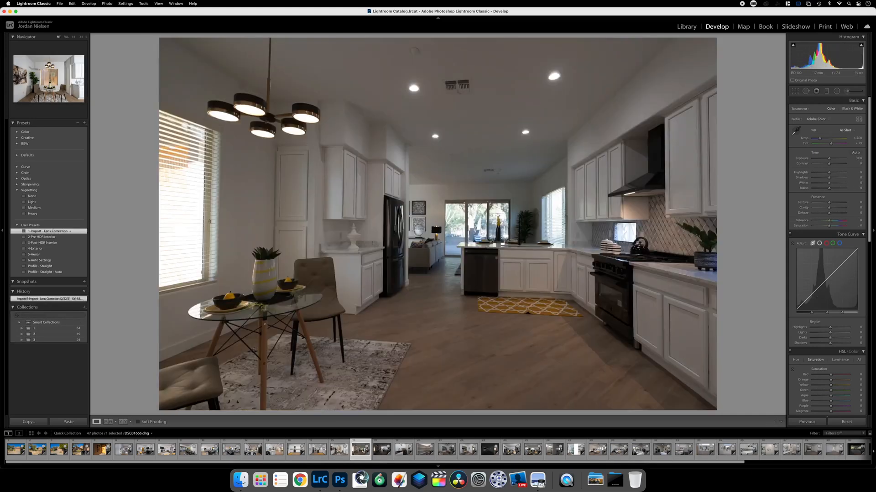
Step: Compare the wide kitchen exposures DSC01666.dng and DSC01671.dng, checking the windows and the lighting of the far room
{"action": "left_click", "coordinate": [380, 449]}
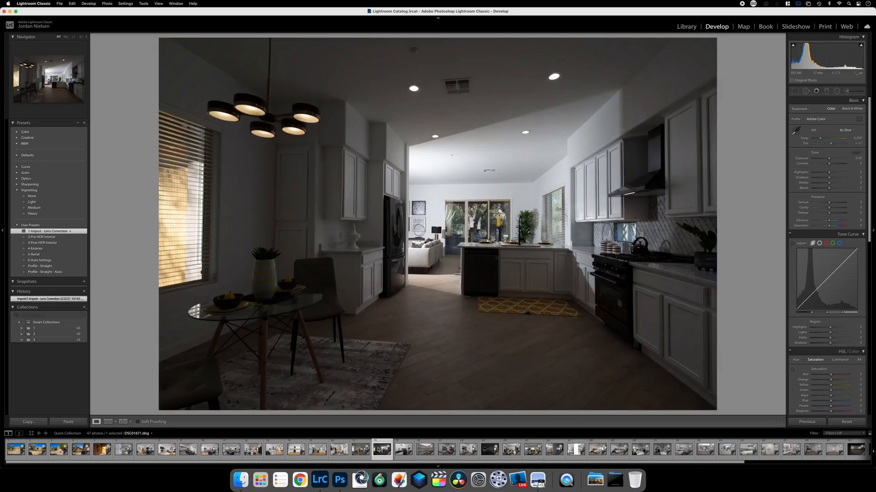
{"action": "left_click", "coordinate": [360, 449]}
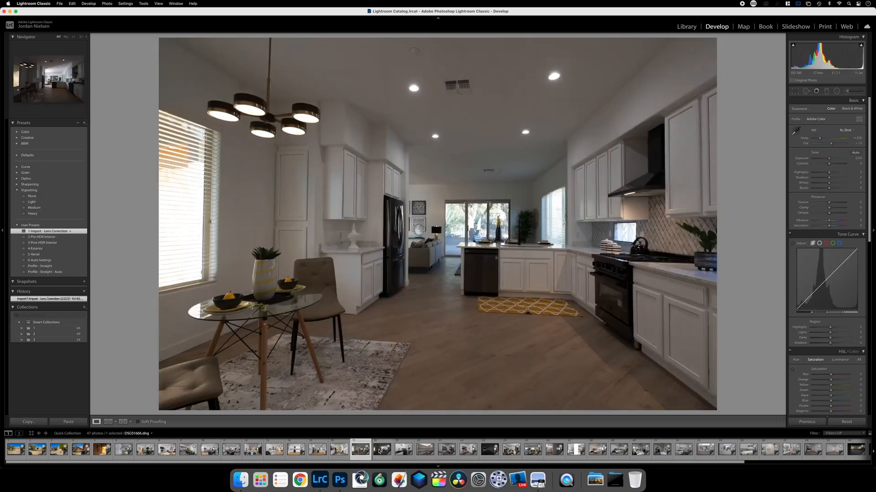
{"action": "left_click", "coordinate": [380, 449]}
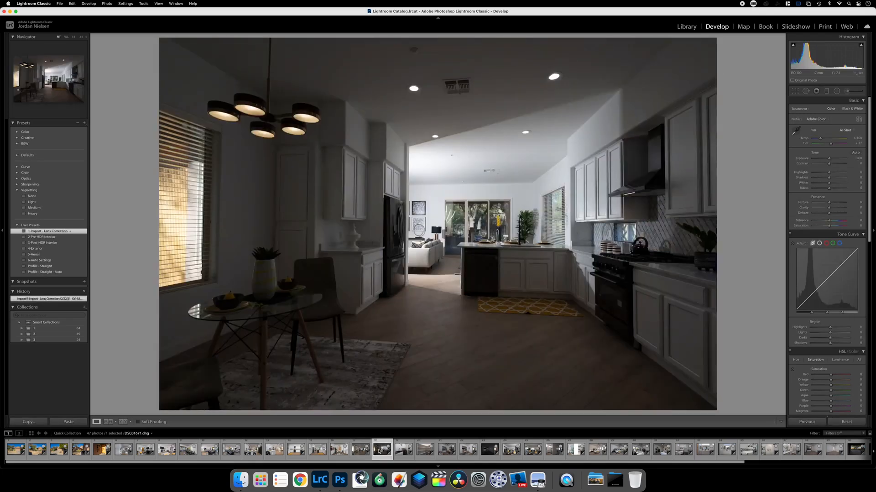
{"action": "left_click", "coordinate": [360, 449]}
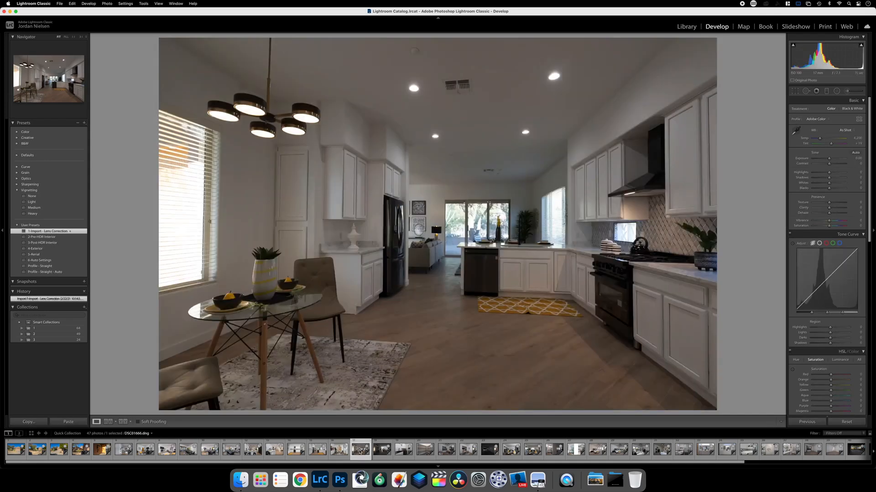
Step: Remove DSC01666.dng from the Quick Collection and open the darker wide kitchen exposure DSC01671.dng for editing
{"action": "left_click", "coordinate": [340, 451]}
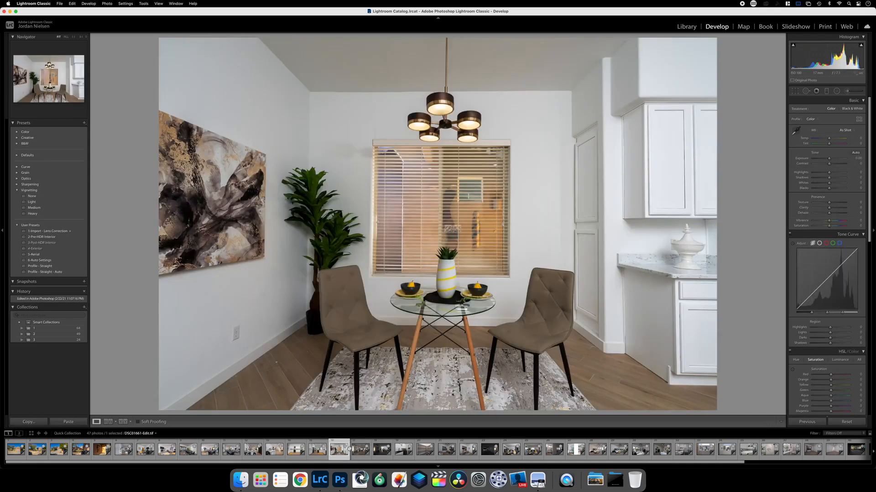
{"action": "left_click", "coordinate": [366, 446]}
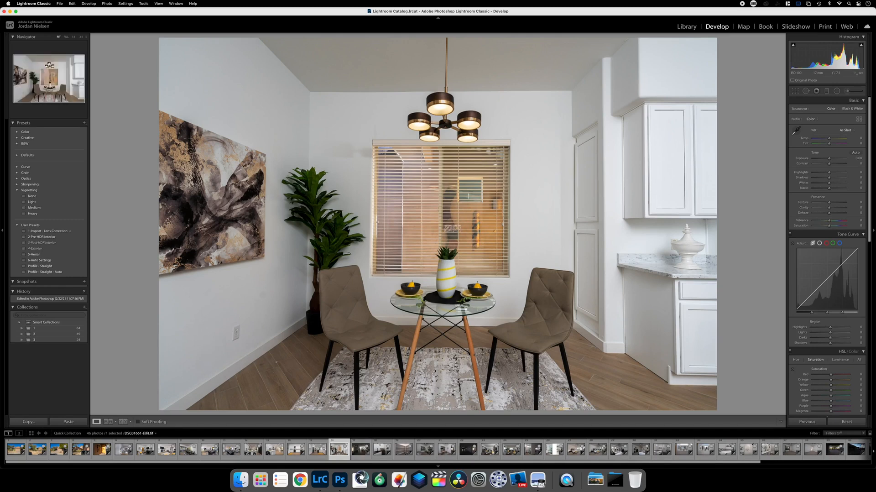
{"action": "left_click", "coordinate": [305, 451]}
{"action": "left_click", "coordinate": [321, 450]}
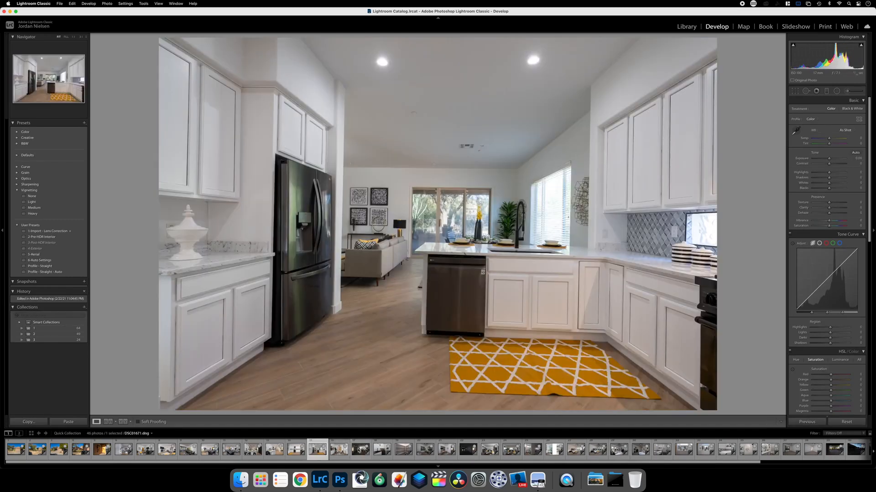
{"action": "left_click", "coordinate": [339, 449]}
{"action": "left_click", "coordinate": [357, 451]}
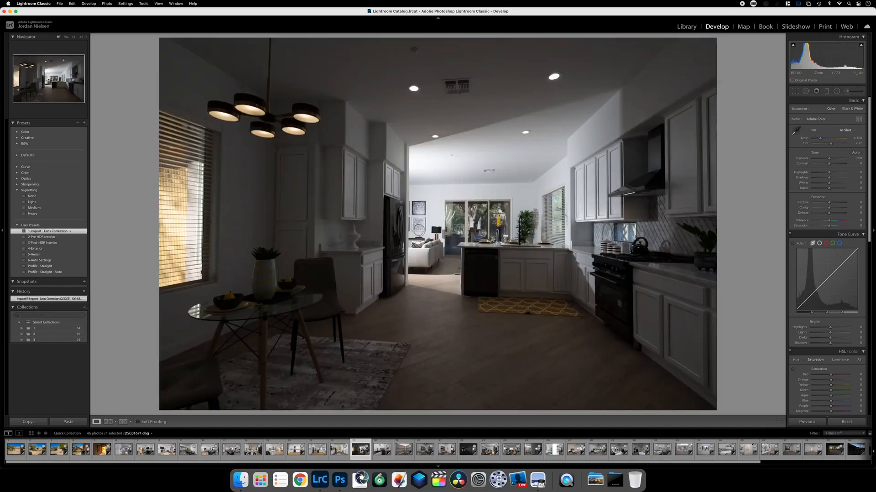
Step: Apply auto tone settings to DSC01671.dng, set its exposure to +0.45, and warm its colour temperature slightly
{"action": "left_click", "coordinate": [858, 155]}
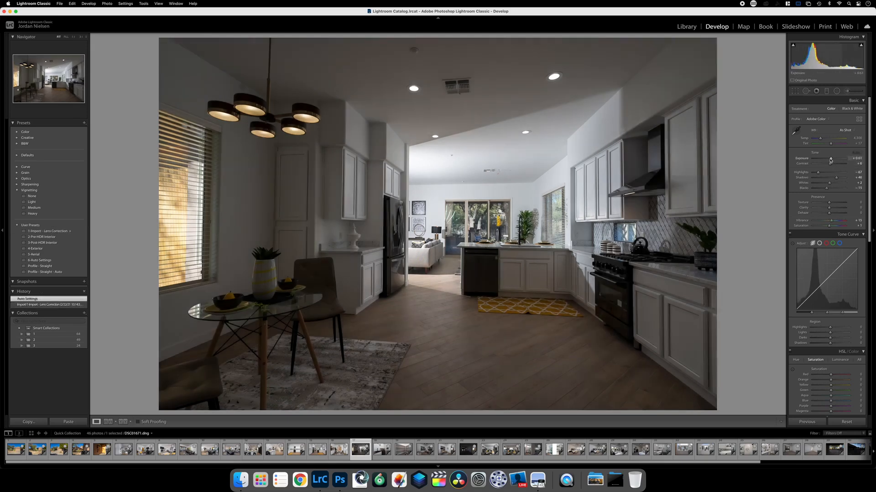
{"action": "left_click_drag", "start_coordinate": [830, 160], "coordinate": [831, 160]}
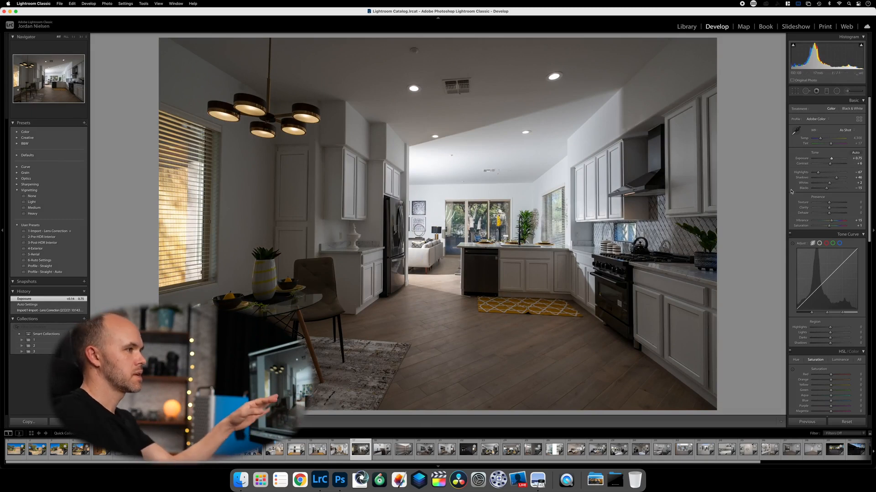
{"action": "left_click_drag", "start_coordinate": [820, 138], "coordinate": [820, 140]}
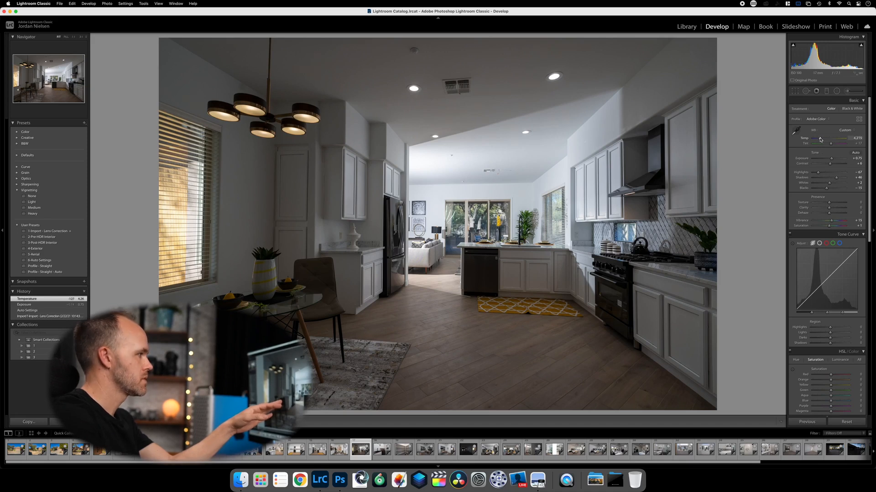
{"action": "left_click_drag", "start_coordinate": [823, 139], "coordinate": [820, 139]}
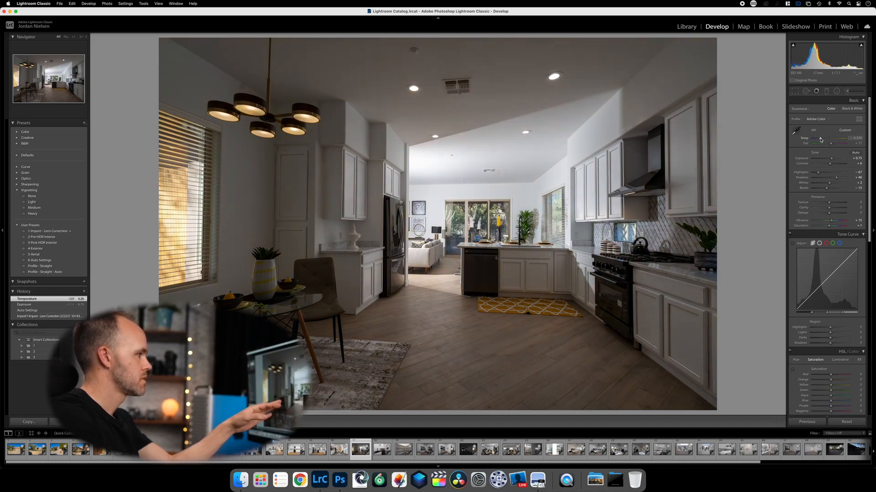
{"action": "left_click_drag", "start_coordinate": [820, 139], "coordinate": [830, 159]}
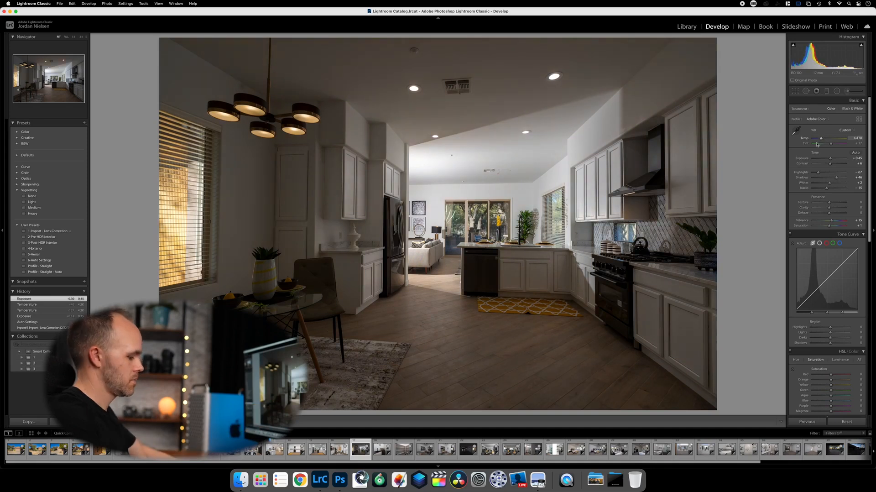
Step: Compare the adjusted DSC01671.dng with the neighbouring blended dining nook and kitchen photos, checking brightness and colour
{"action": "key", "text": "Right"}
{"action": "key", "text": "Left"}
{"action": "key", "text": "Left"}
{"action": "key", "text": "Right"}
{"action": "key", "text": "Right"}
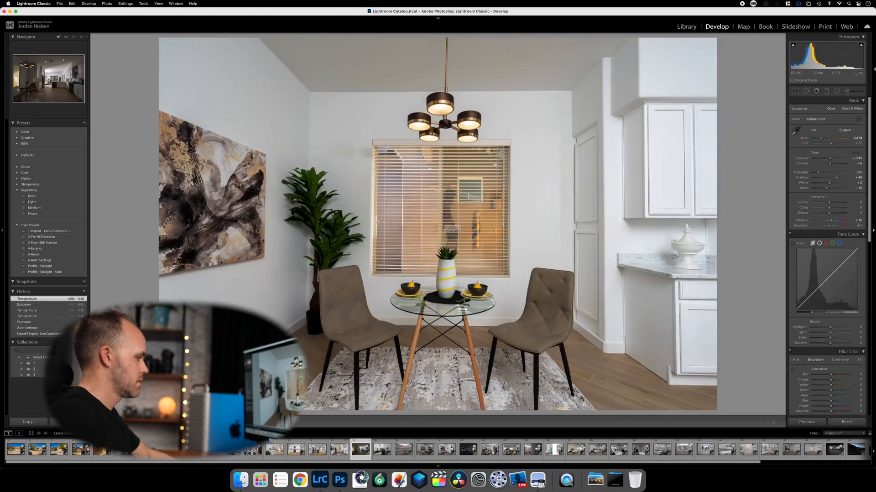
{"action": "key", "text": "Left"}
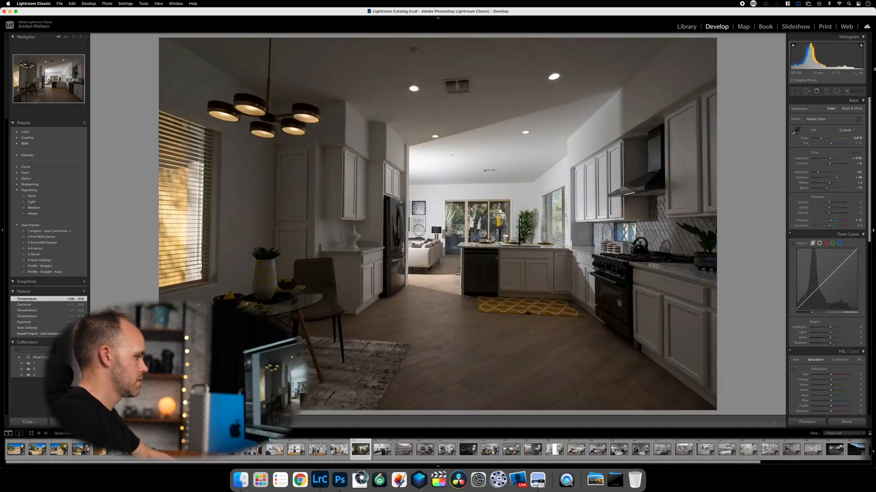
{"action": "key", "text": "Left"}
{"action": "key", "text": "Right"}
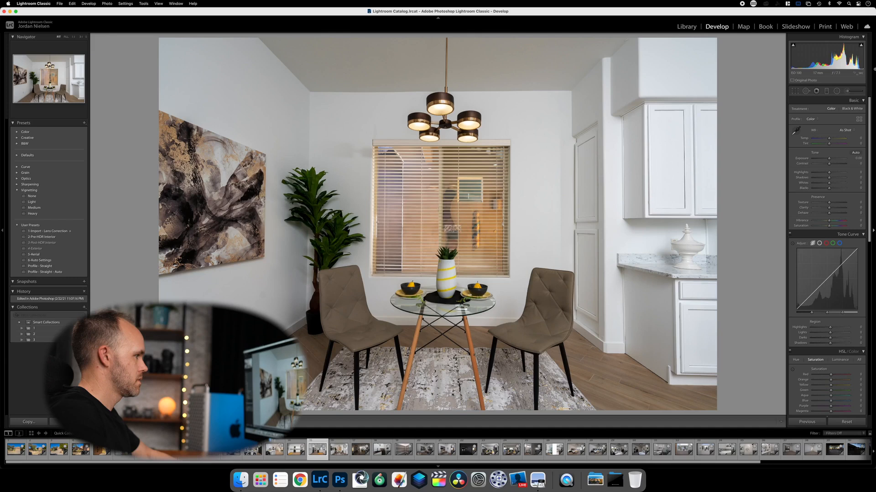
{"action": "key", "text": "Left"}
{"action": "key", "text": "Right"}
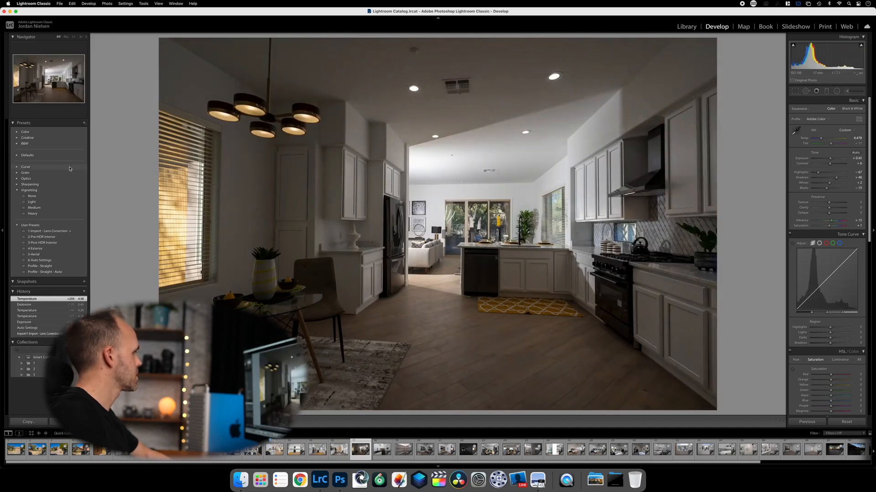
Step: Add the wide kitchen exposures DSC01668.dng and DSC01666.dng from the previous import to the Quick Collection
{"action": "left_click", "coordinate": [689, 27]}
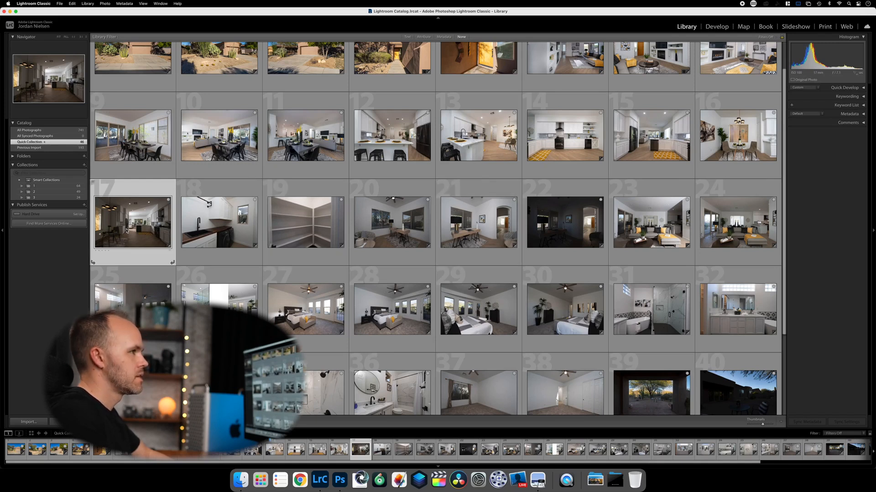
{"action": "left_click", "coordinate": [64, 147]}
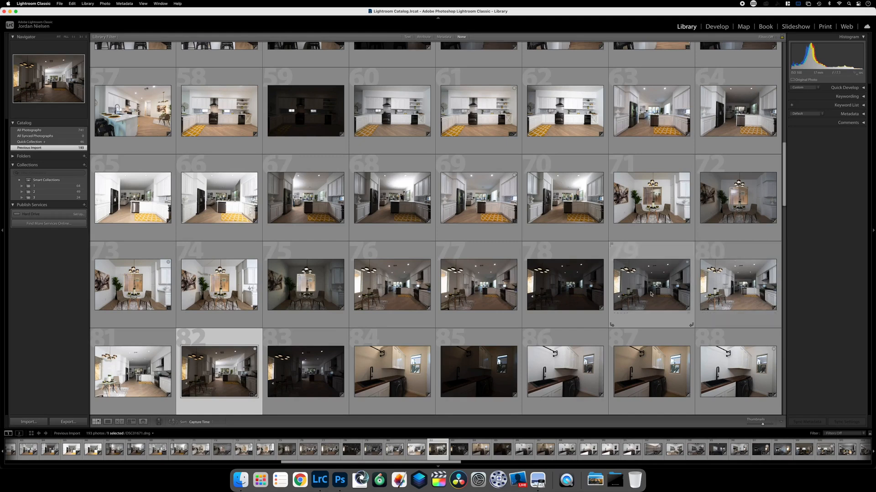
{"action": "left_click", "coordinate": [651, 292]}
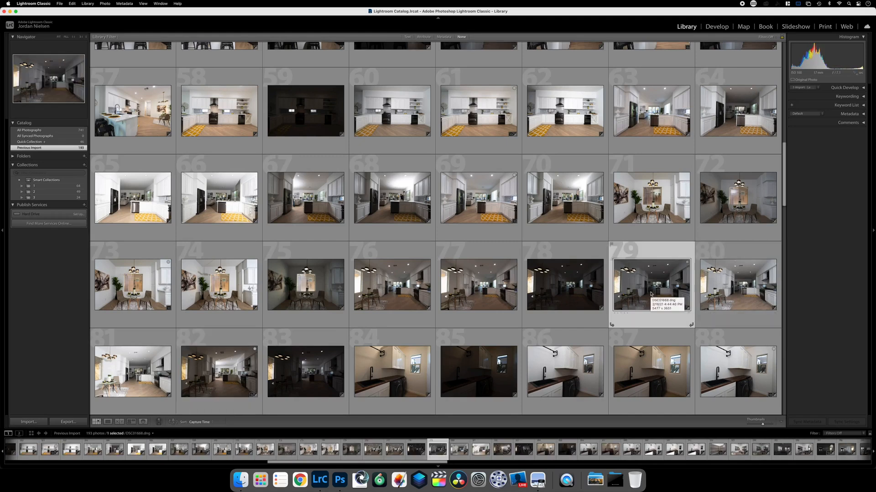
{"action": "key", "text": "b"}
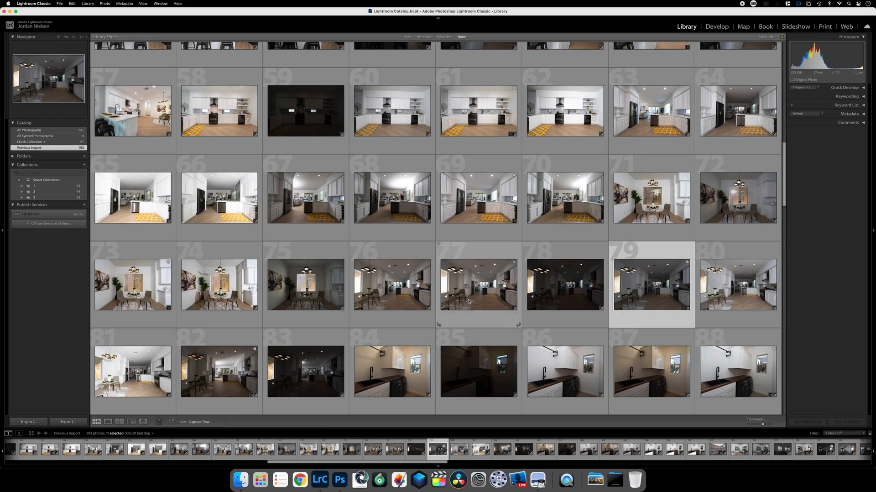
{"action": "left_click", "coordinate": [462, 295]}
{"action": "key", "text": "b"}
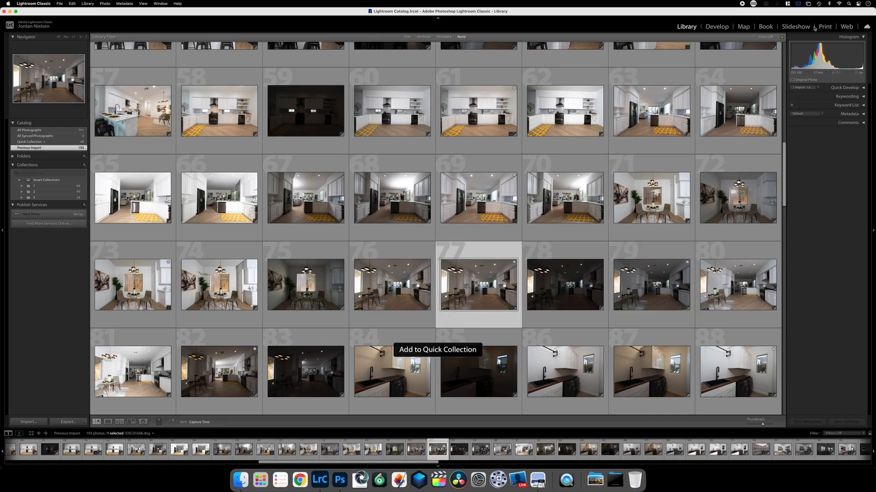
Step: Move DSC01668.dng and DSC01666.dng together within the Quick Collection, placing them directly after DSC01671.dng
{"action": "left_click", "coordinate": [729, 27]}
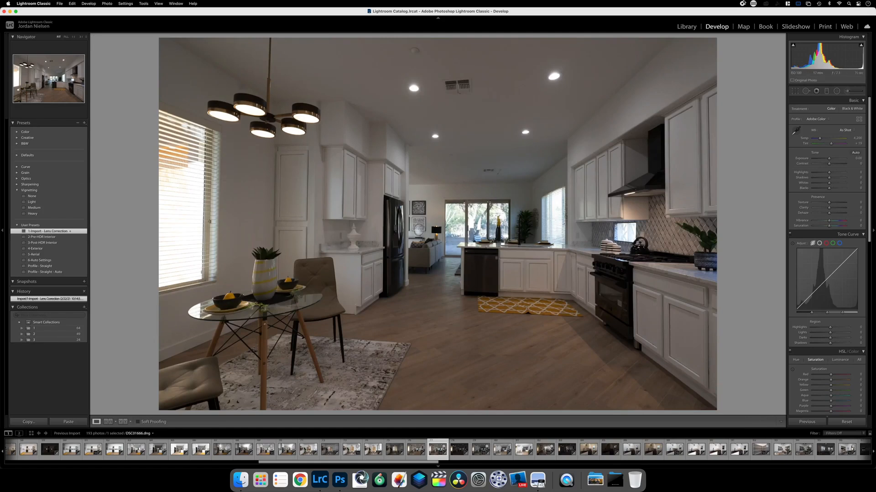
{"action": "left_click", "coordinate": [687, 27]}
{"action": "key", "text": "super+b"}
{"action": "left_click", "coordinate": [649, 372]}
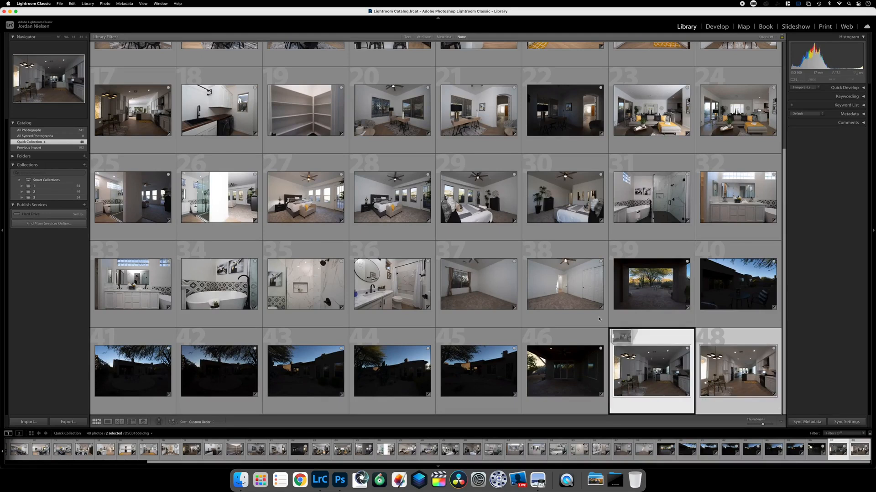
{"action": "left_click_drag", "start_coordinate": [190, 122], "coordinate": [188, 122]}
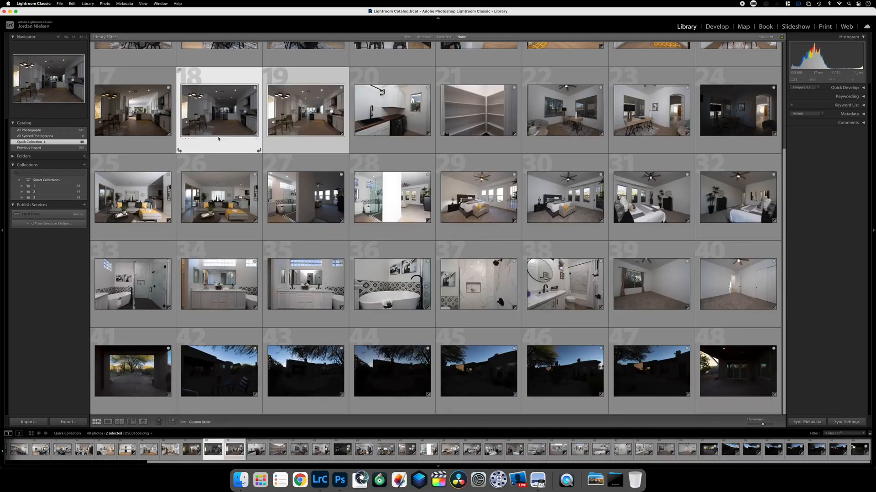
Step: Apply auto tone settings to DSC01668.dng, with exposure at +1.50 and highlights at -100
{"action": "left_click", "coordinate": [152, 118]}
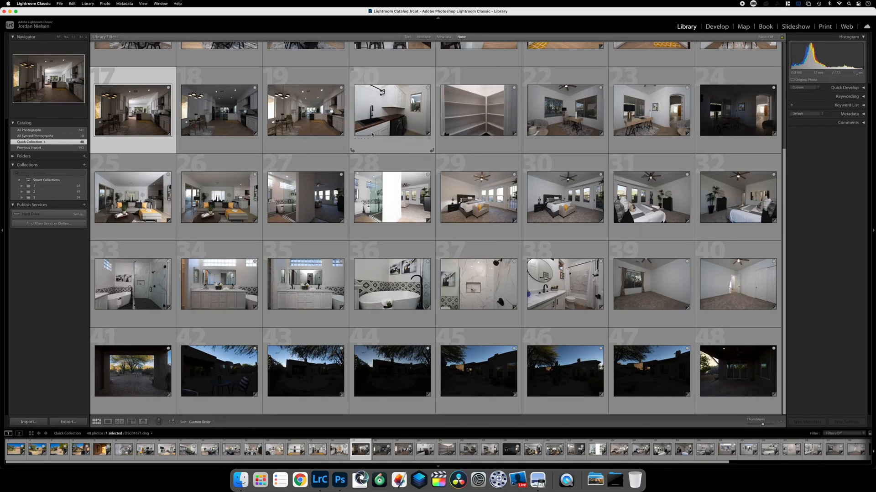
{"action": "left_click", "coordinate": [714, 27]}
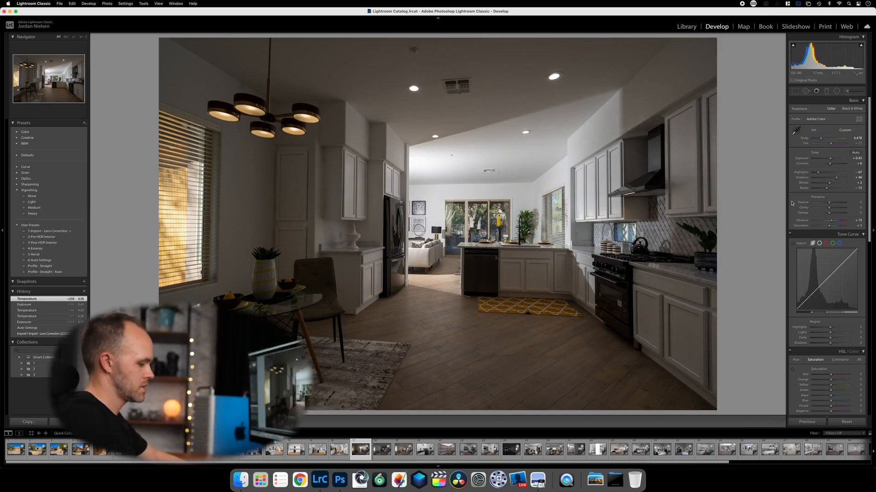
{"action": "key", "text": "Right"}
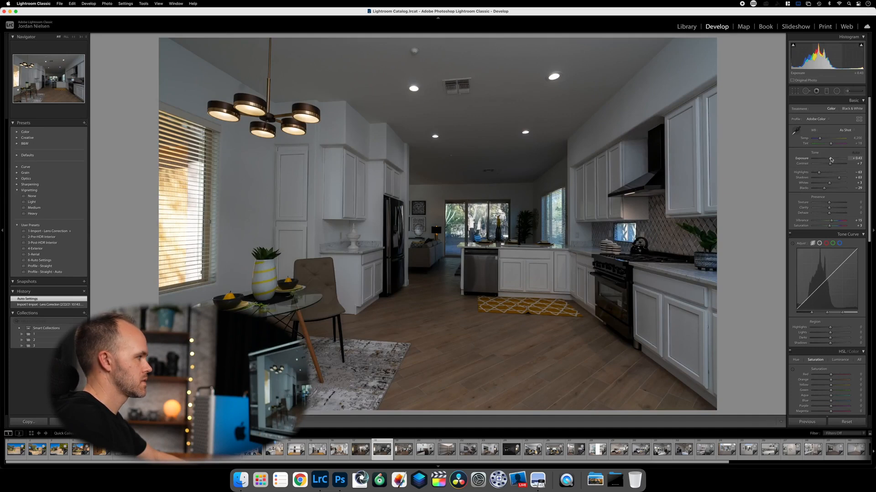
{"action": "key", "text": "super+u"}
{"action": "mouse_move", "coordinate": [836, 157]}
{"action": "left_mouse_down"}
{"action": "mouse_move", "coordinate": [811, 172]}
{"action": "mouse_move", "coordinate": [834, 159]}
{"action": "left_mouse_up"}
Step: Compare the wide kitchen exposures DSC01671.dng, DSC01668.dng and DSC01666.dng, and remove DSC01666.dng from the Quick Collection
{"action": "key", "text": "Right"}
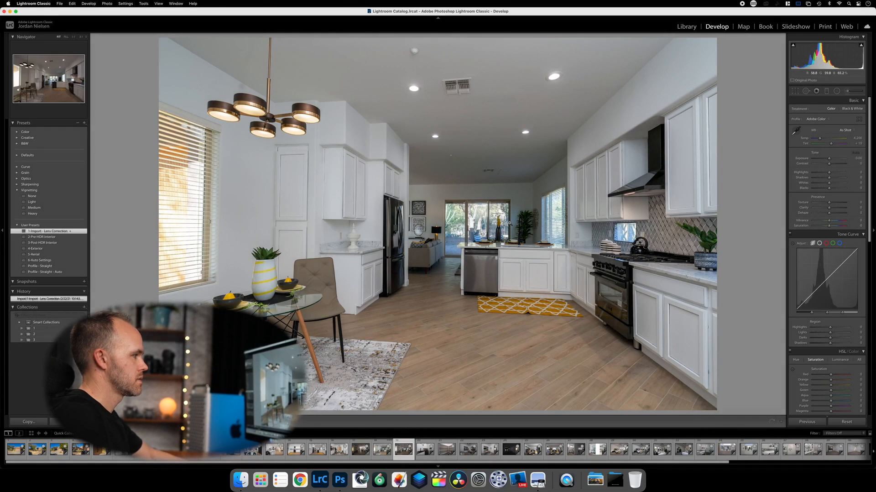
{"action": "key", "text": "Left"}
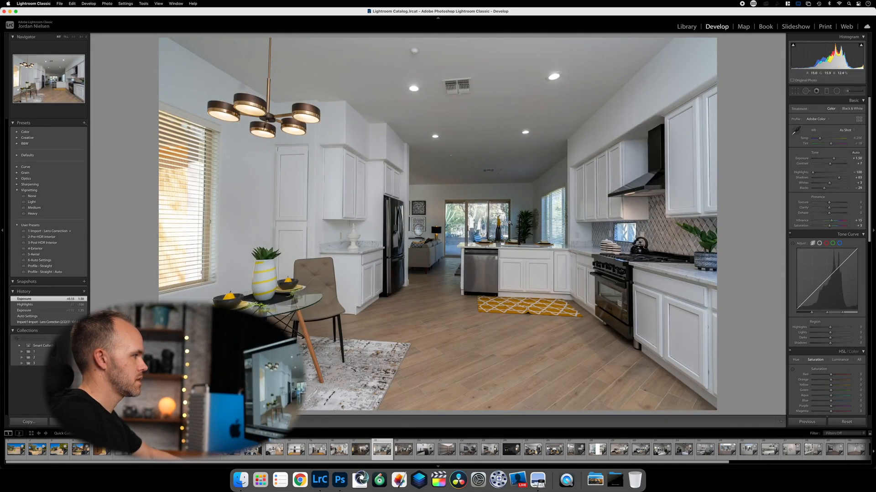
{"action": "key", "text": "Left"}
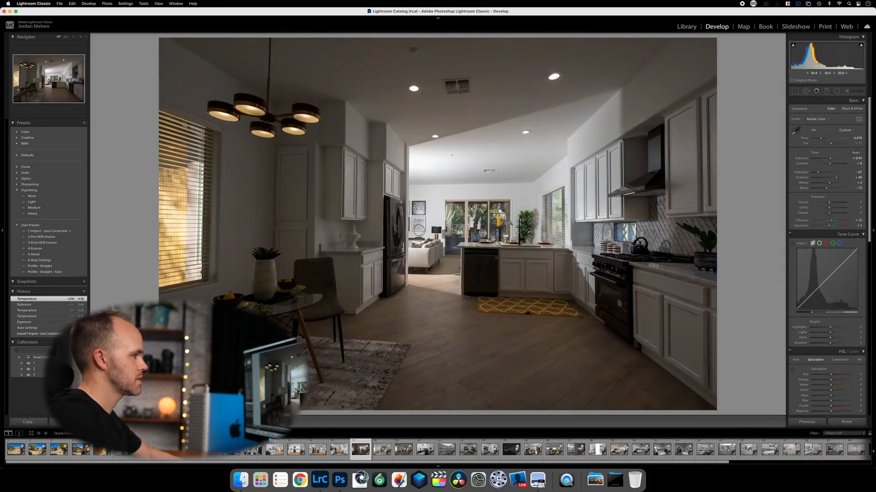
{"action": "key", "text": "Right"}
{"action": "key", "text": "Left"}
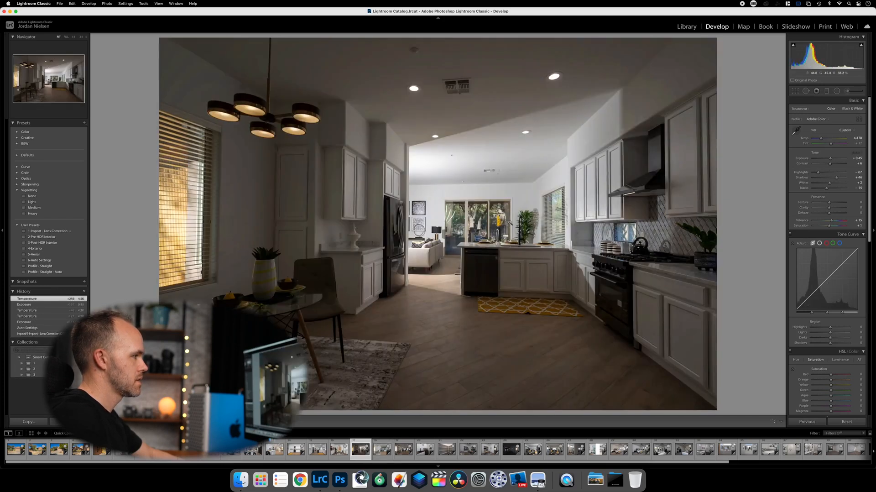
{"action": "key", "text": "Right"}
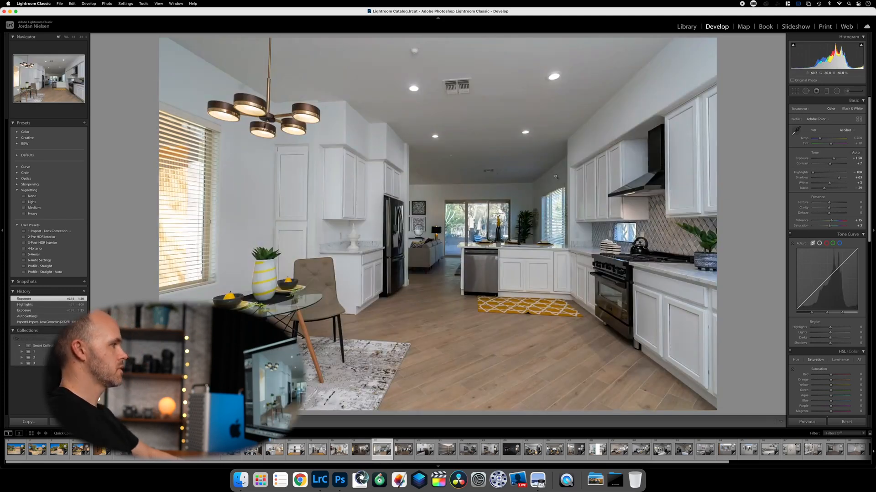
{"action": "key", "text": "Right"}
{"action": "key", "text": "Left"}
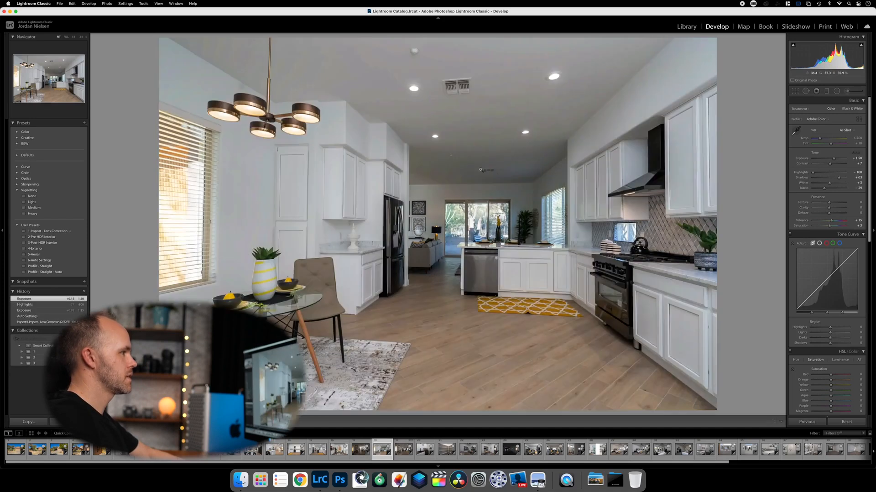
{"action": "key", "text": "Left"}
{"action": "key", "text": "Right"}
{"action": "key", "text": "Right"}
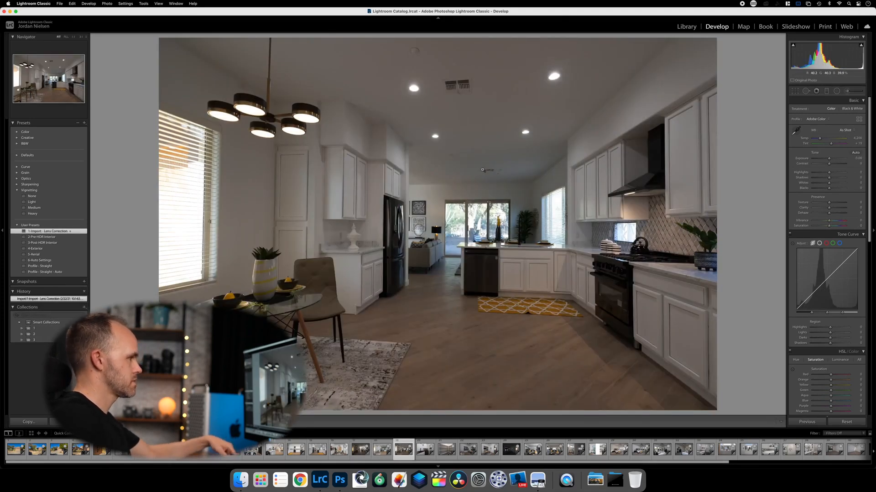
{"action": "key", "text": "alt+Delete"}
Step: Open DSC01671.dng and DSC01668.dng together as layers of one Photoshop document
{"action": "key", "text": "Left"}
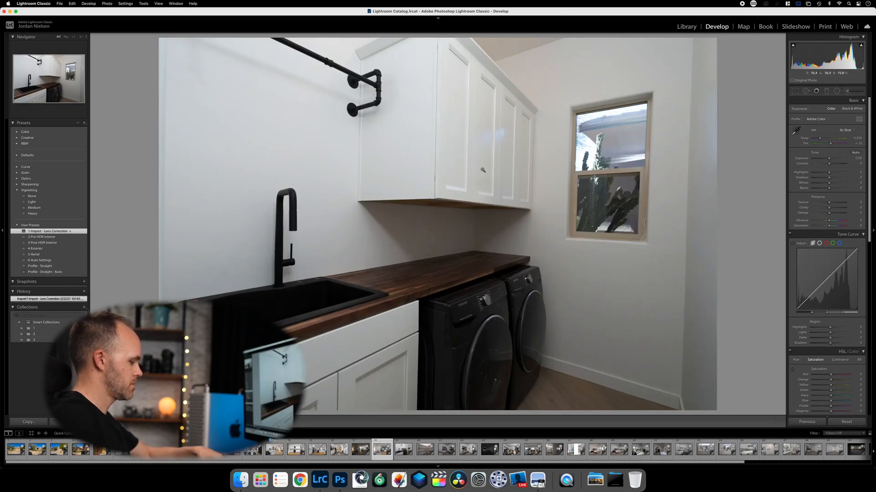
{"action": "left_click", "coordinate": [357, 450]}
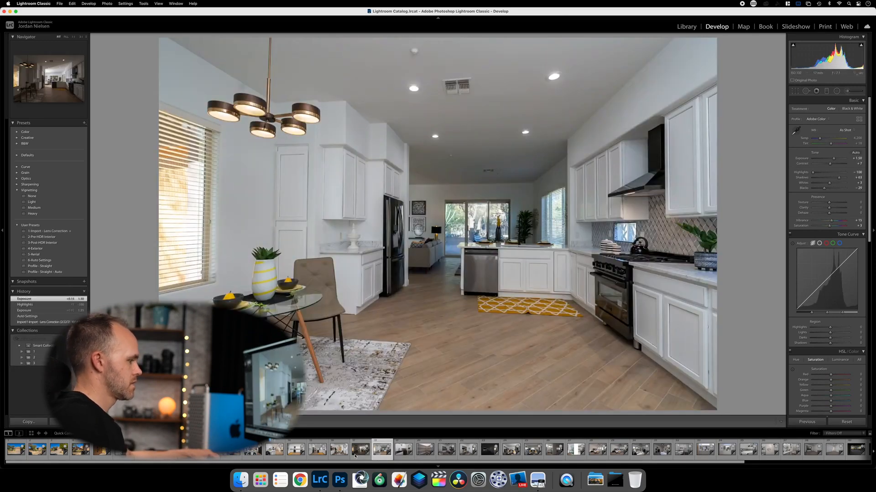
{"action": "right_click", "coordinate": [357, 453]}
{"action": "mouse_move", "coordinate": [401, 324]}
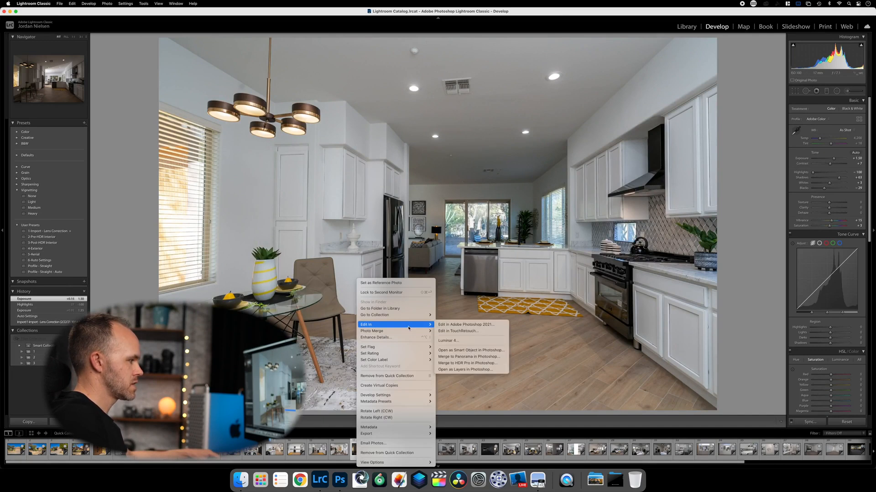
{"action": "left_click", "coordinate": [467, 363]}
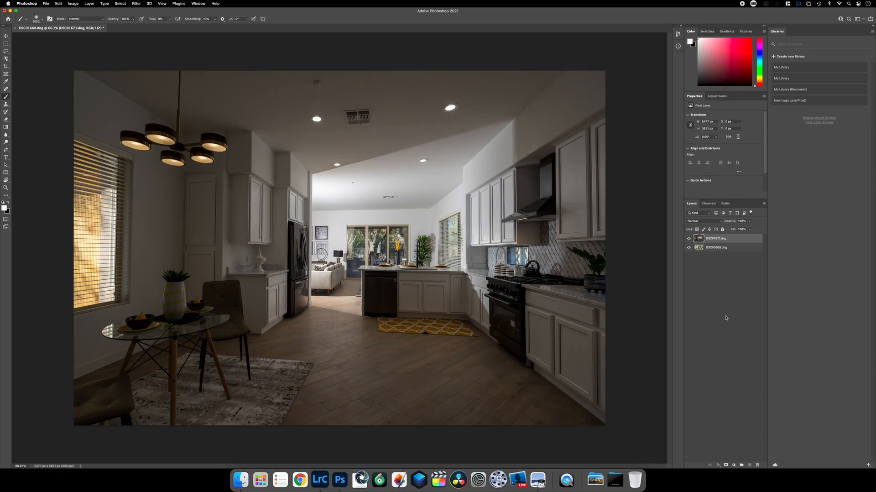
Step: Add an inverted layer mask to DSC01671.dng and paint white over the far living room to blend in its exposure
{"action": "left_click", "coordinate": [725, 464]}
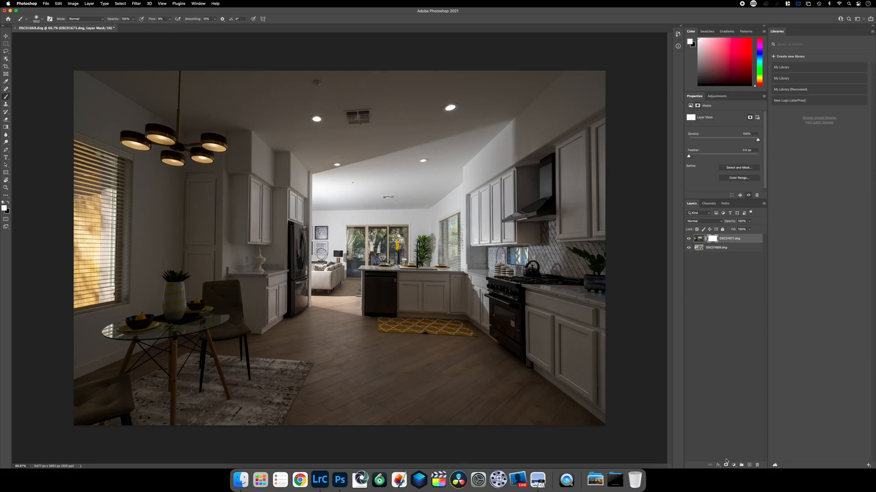
{"action": "key", "text": "super+i"}
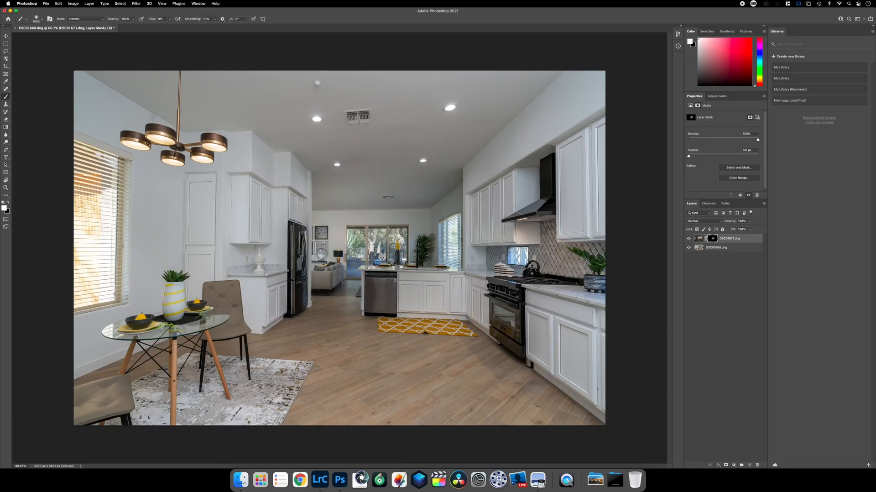
{"action": "key", "text": "super+z"}
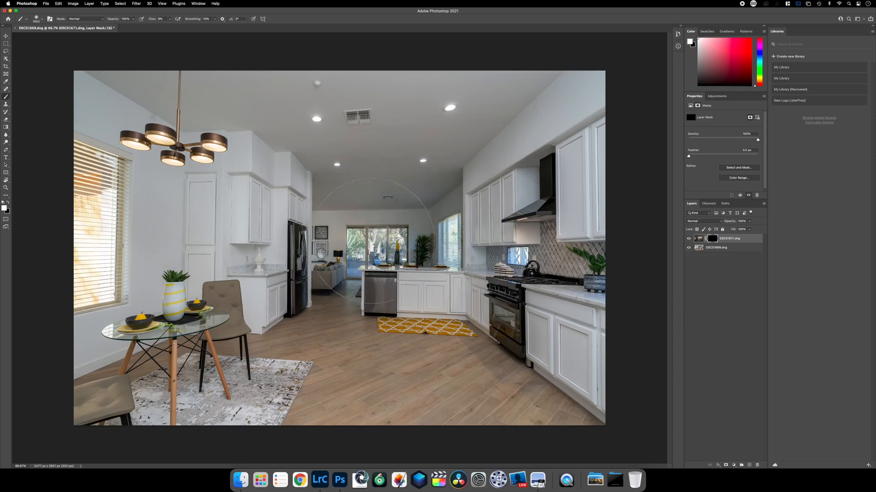
{"action": "left_click", "coordinate": [405, 237]}
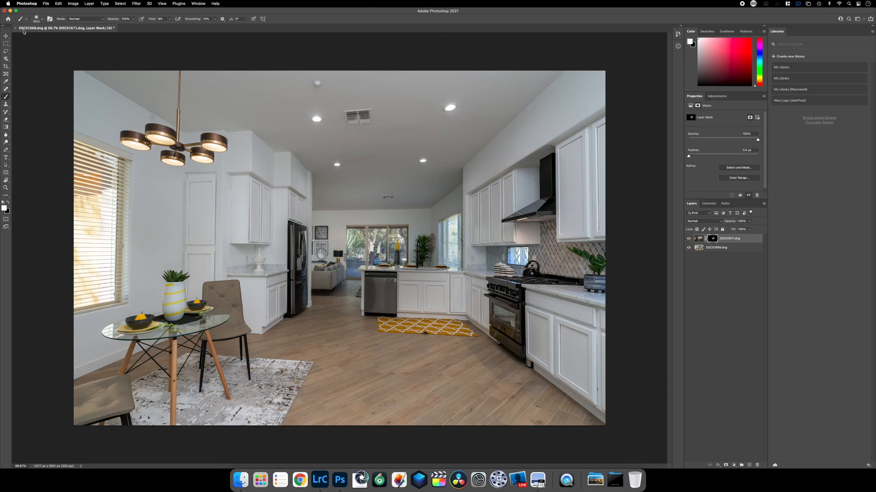
Step: Save and close the blended kitchen document, then return to Lightroom Classic
{"action": "left_click", "coordinate": [16, 28]}
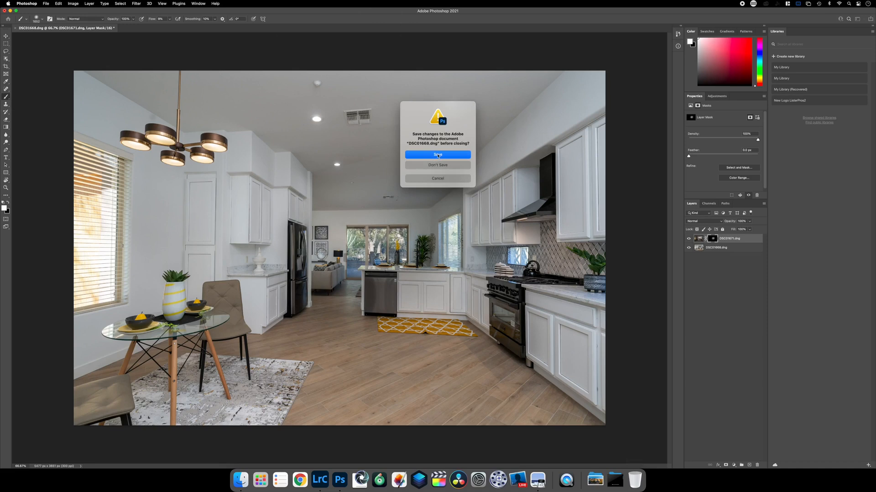
{"action": "left_click", "coordinate": [437, 154]}
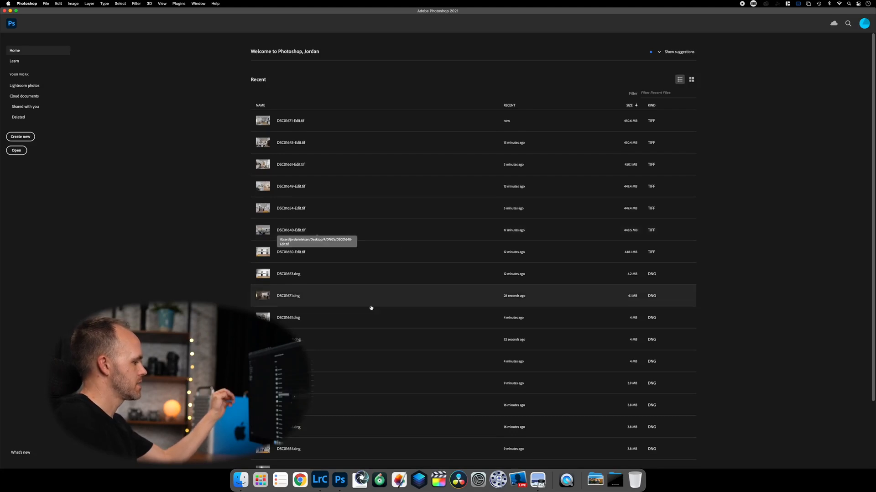
{"action": "left_click", "coordinate": [320, 478]}
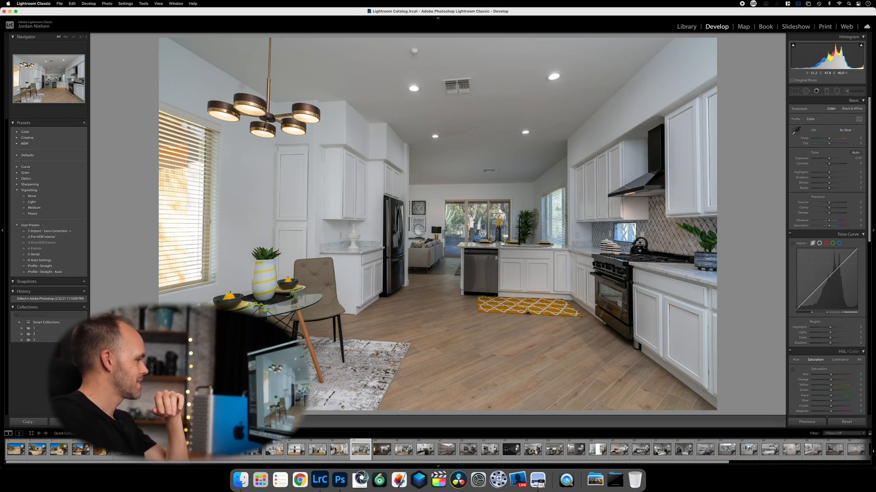
Step: Check the blended kitchen image and remove its two source frames, DSC01671.dng and DSC01668.dng, from the Quick Collection
{"action": "left_click", "coordinate": [339, 449]}
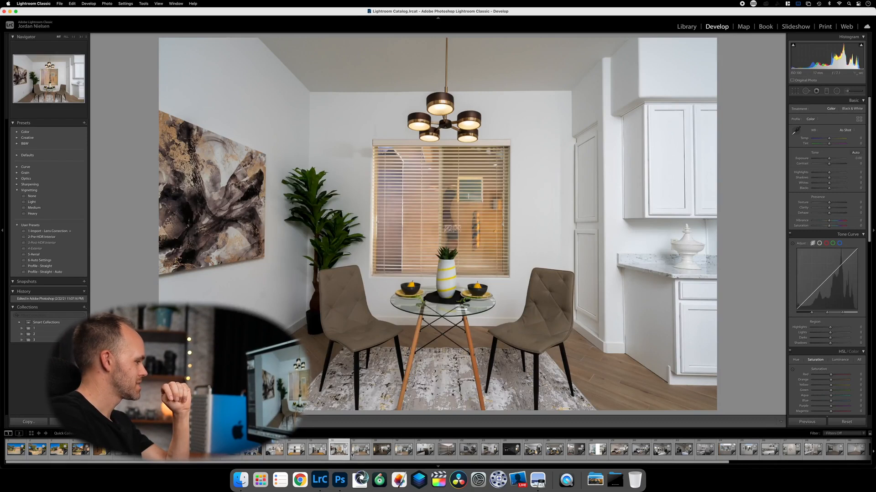
{"action": "left_click", "coordinate": [360, 449]}
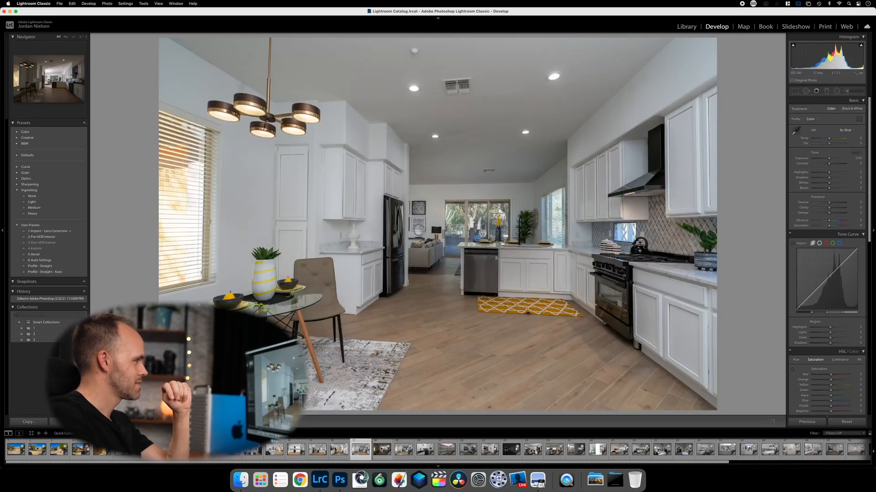
{"action": "left_click", "coordinate": [381, 449]}
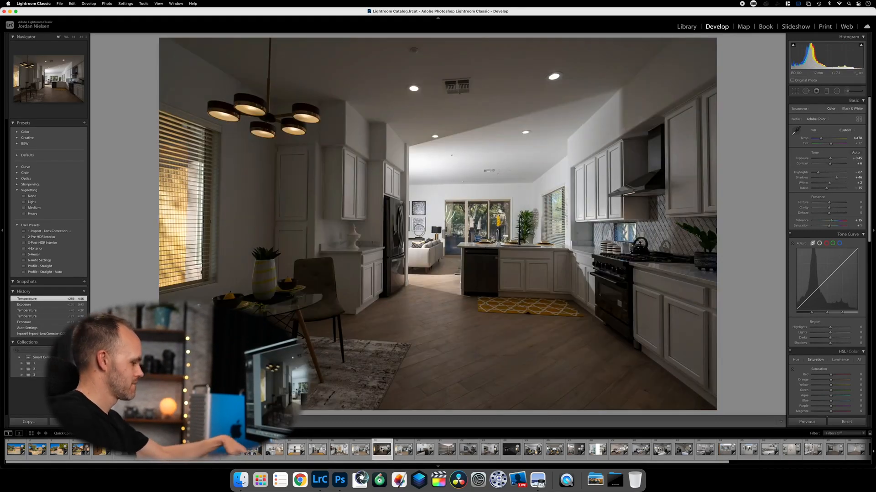
{"action": "key", "text": "Delete"}
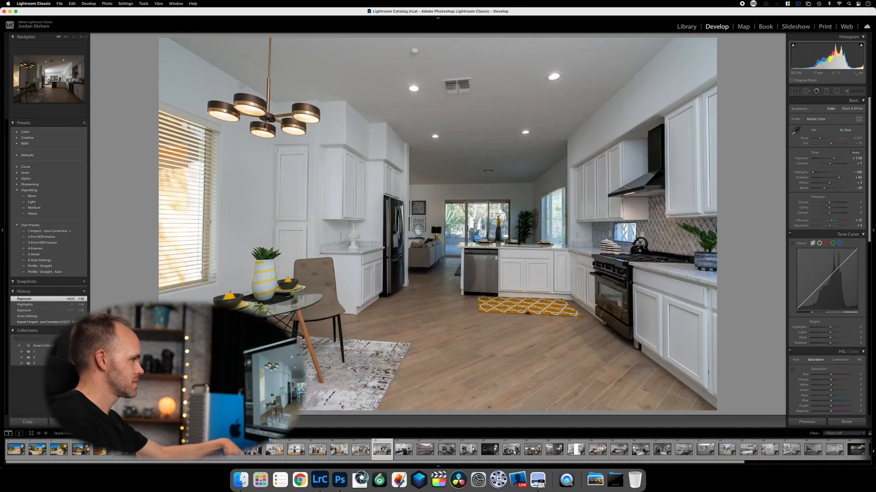
{"action": "key", "text": "Delete"}
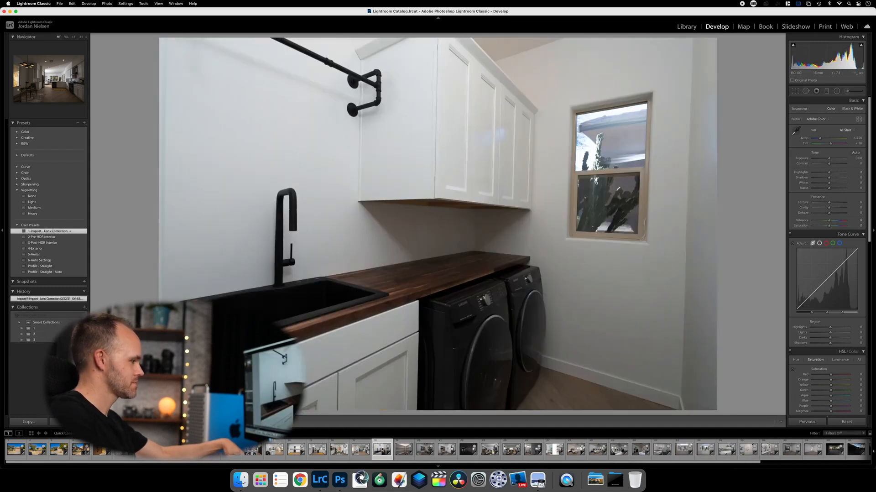
Step: Apply auto tone to the laundry room photo, with exposure +0.65, highlights -100 and Auto upright perspective correction
{"action": "left_click", "coordinate": [855, 154]}
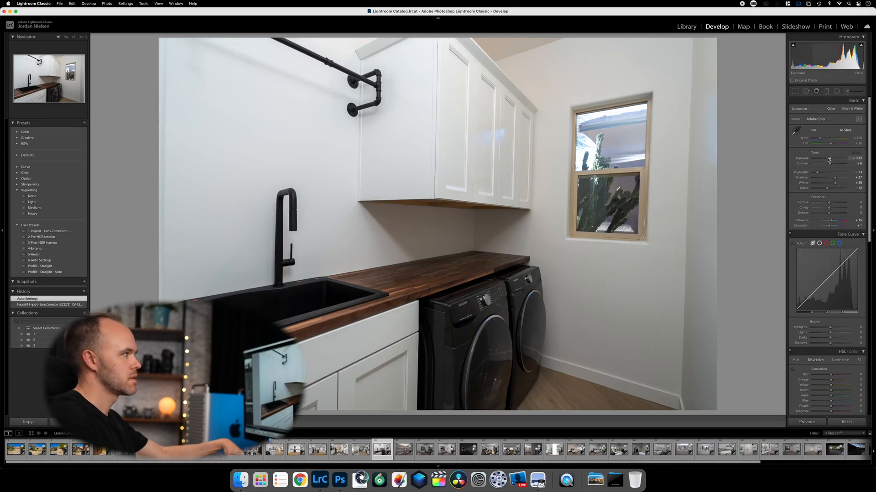
{"action": "left_click_drag", "start_coordinate": [828, 159], "coordinate": [831, 159]}
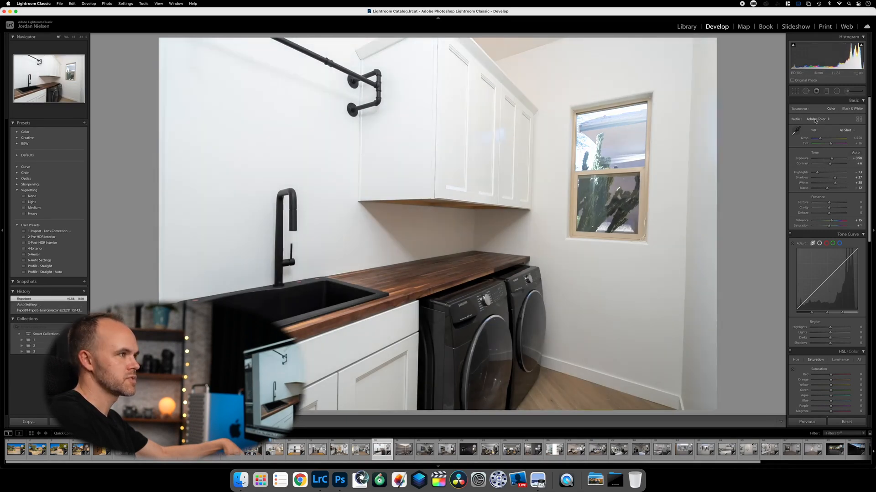
{"action": "left_click_drag", "start_coordinate": [817, 173], "coordinate": [830, 160]}
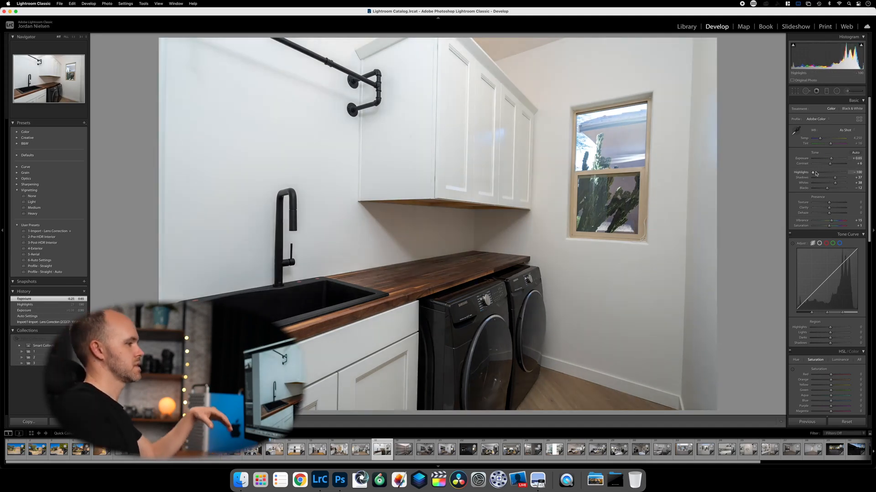
{"action": "scroll", "coordinate": [831, 291], "scroll_direction": "down", "scroll_amount": 15}
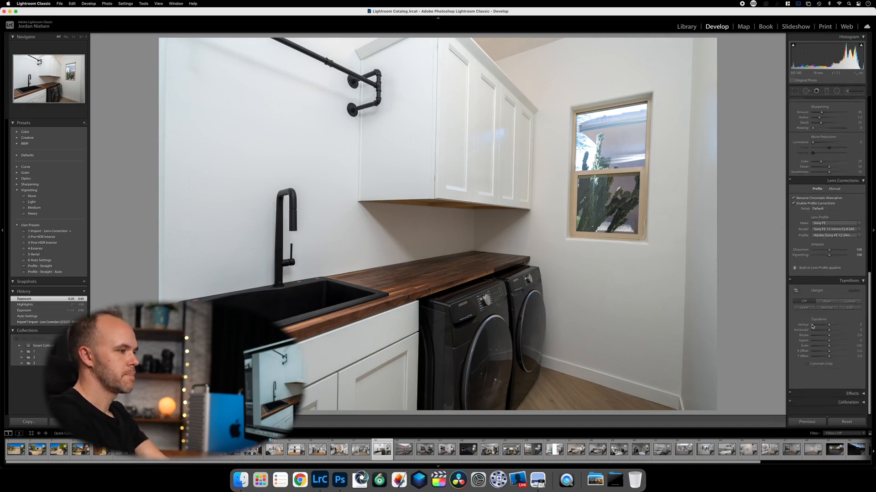
{"action": "left_click", "coordinate": [827, 307]}
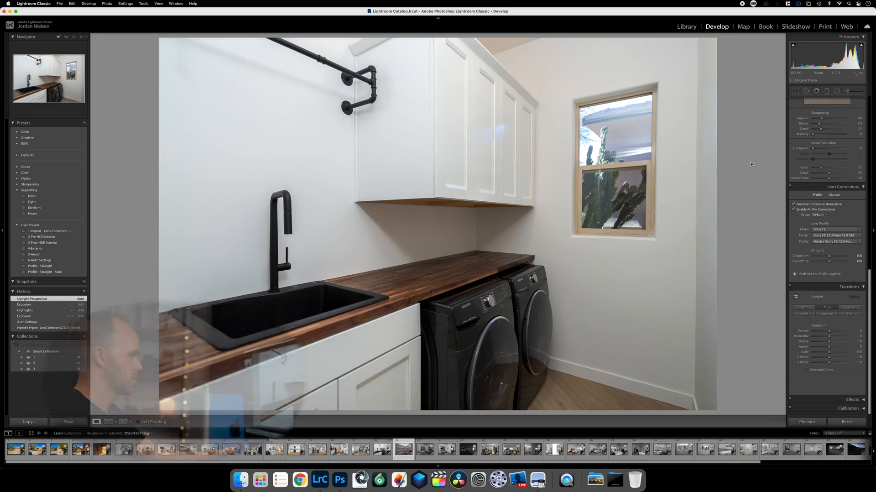
Step: Apply the Profile - Straight - Auto preset to the pantry shelves photo and set its exposure to +0.05
{"action": "key", "text": "Right"}
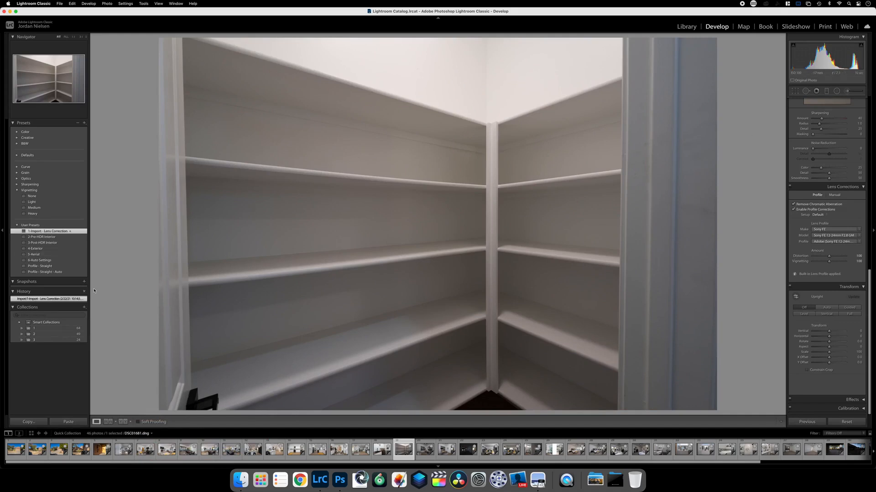
{"action": "left_click", "coordinate": [52, 272]}
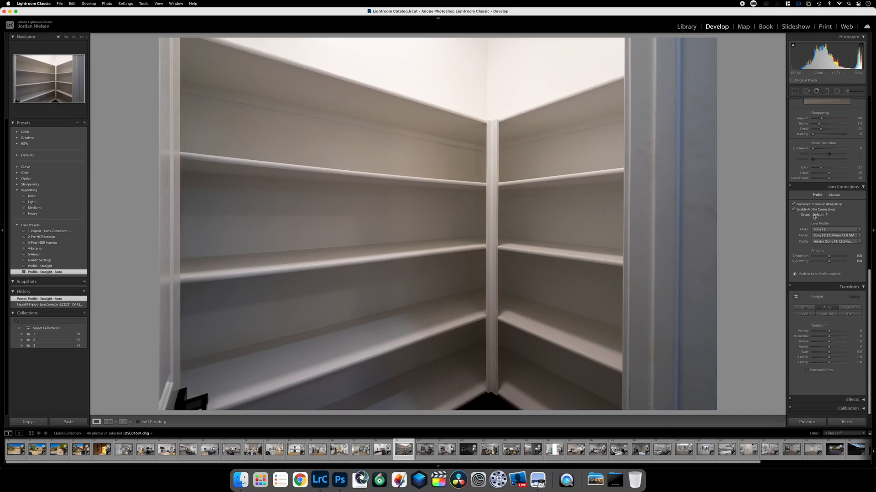
{"action": "scroll", "coordinate": [816, 214], "scroll_direction": "up", "scroll_amount": 10}
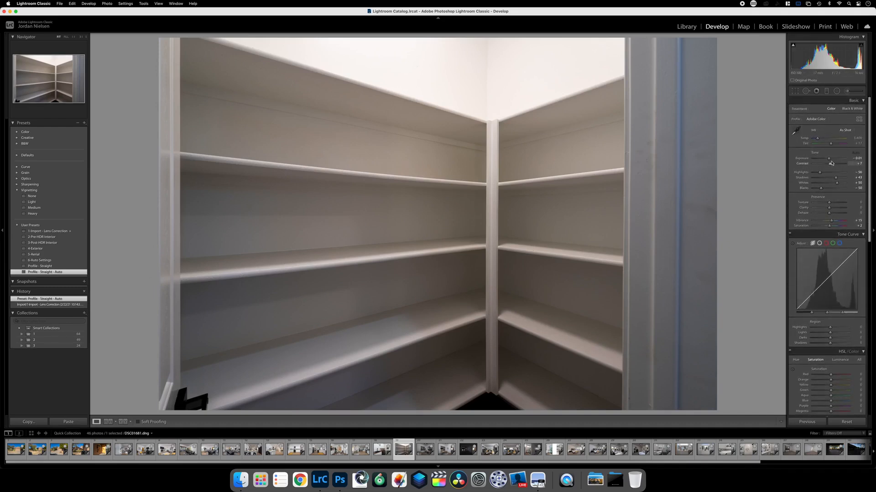
{"action": "left_click_drag", "start_coordinate": [828, 159], "coordinate": [829, 160]}
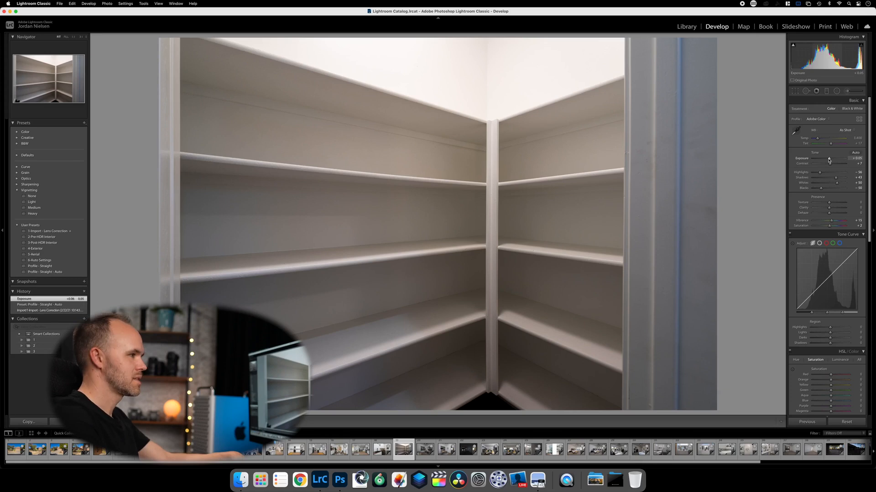
Step: Apply auto tone to the office photo with the two blind-covered windows and set its exposure to +0.55
{"action": "key", "text": "Right"}
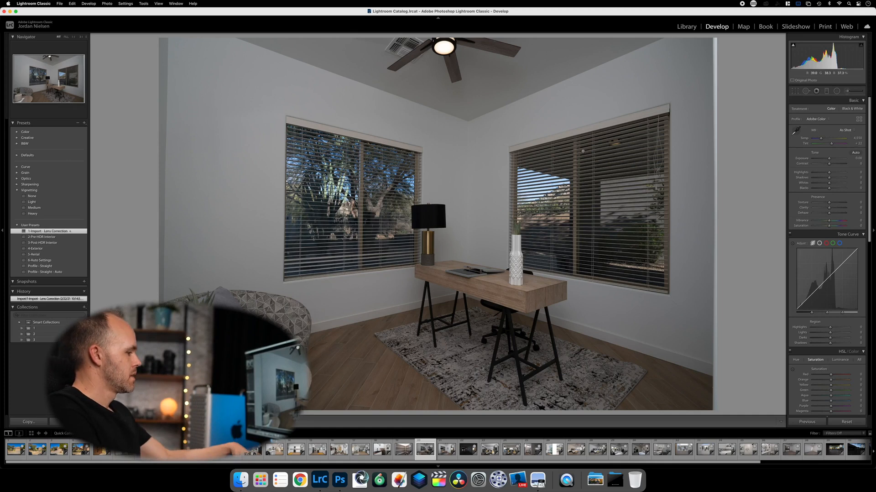
{"action": "key", "text": "Right"}
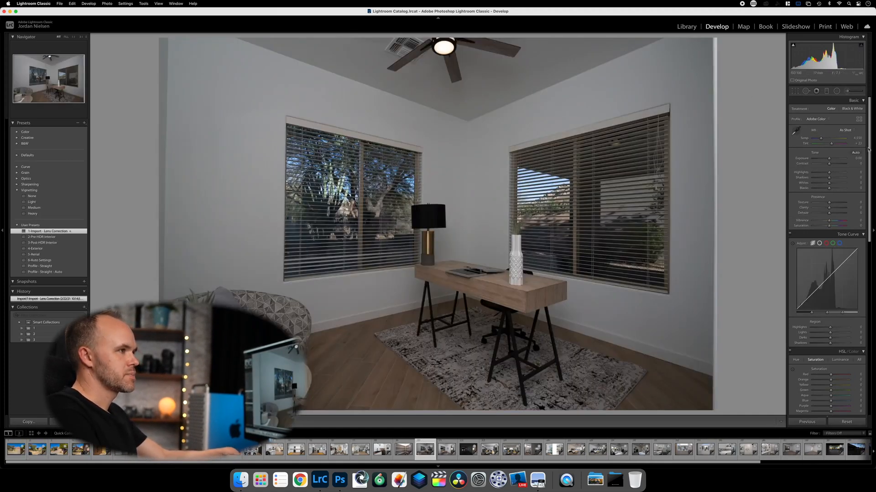
{"action": "left_click", "coordinate": [852, 154]}
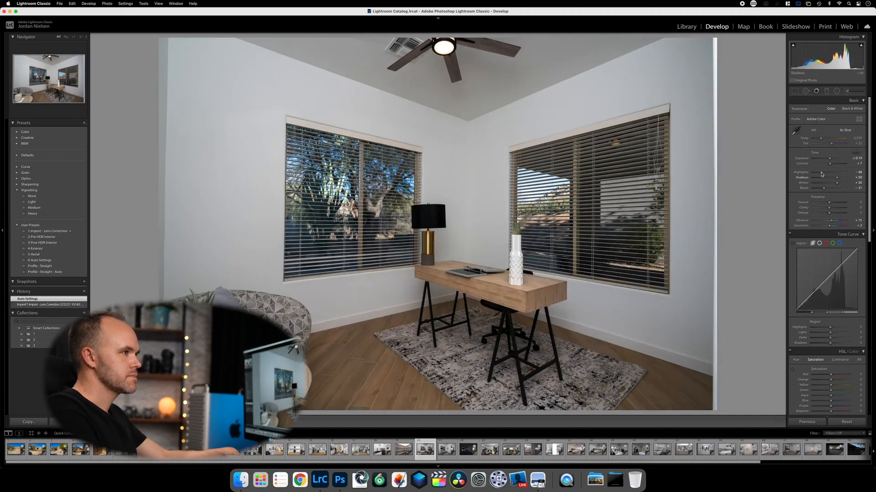
{"action": "left_click_drag", "start_coordinate": [829, 159], "coordinate": [831, 160]}
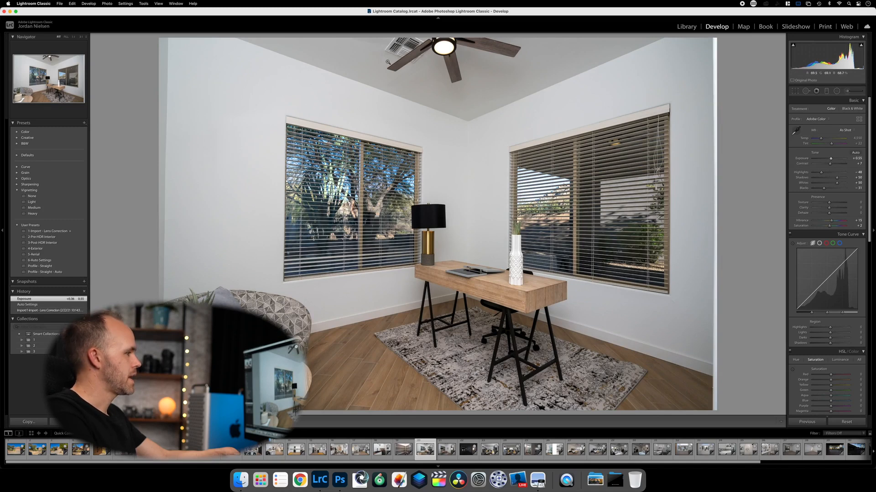
Step: Crop the two-window office photo slightly to trim off the bright strip along its right edge
{"action": "left_click", "coordinate": [795, 93]}
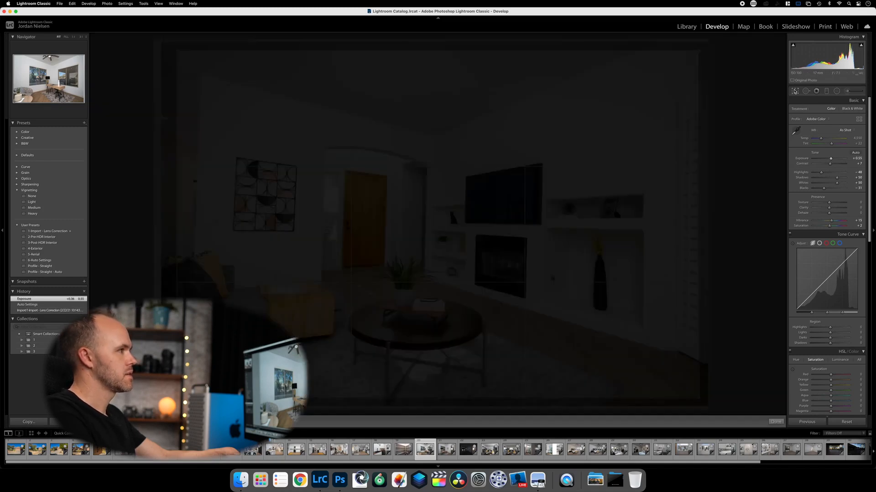
{"action": "left_click_drag", "start_coordinate": [715, 223], "coordinate": [711, 224]}
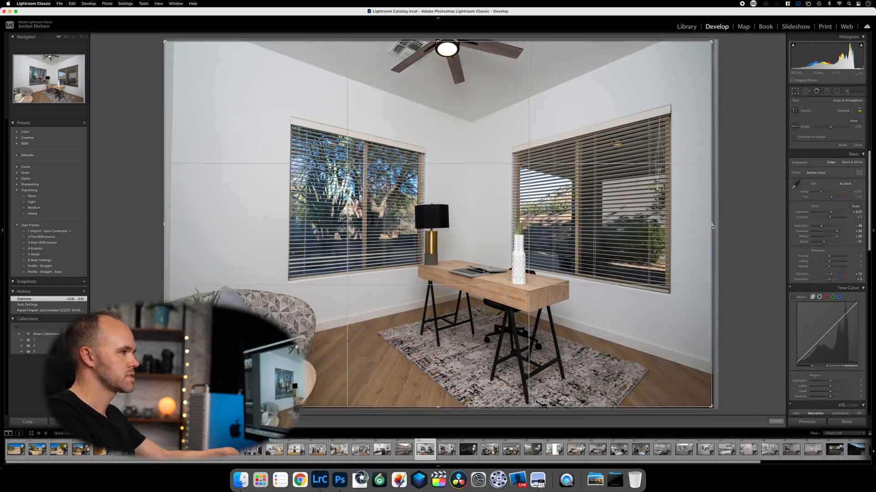
{"action": "left_click", "coordinate": [777, 421]}
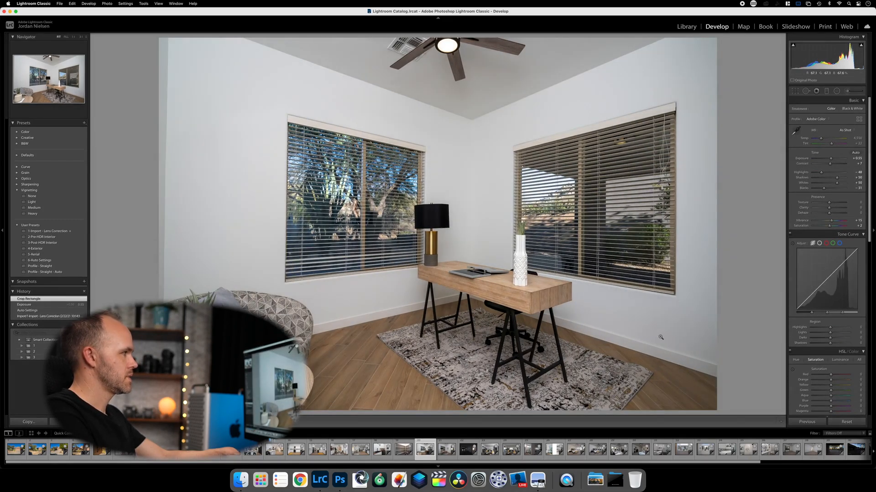
Step: Copy the two-window office photo's develop settings onto DSC01685.dng and set that photo's exposure to +0.10
{"action": "key", "text": "Right"}
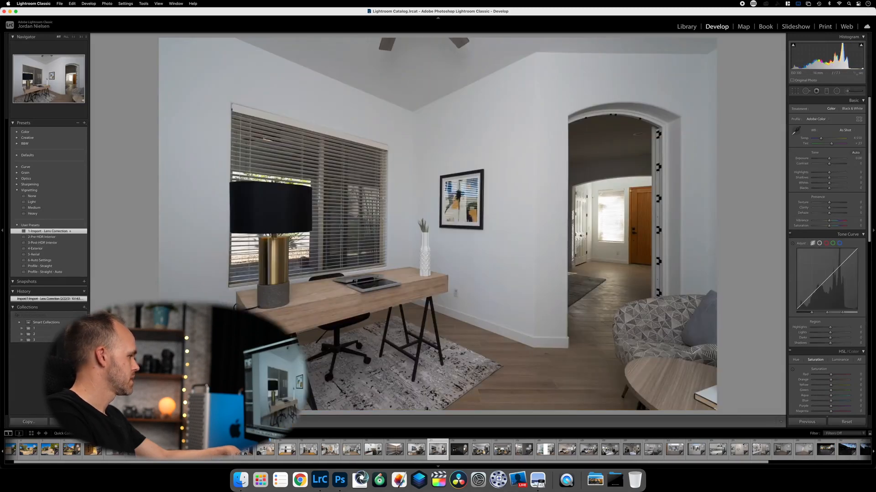
{"action": "key", "text": "Left"}
{"action": "left_click", "coordinate": [24, 422]}
{"action": "key", "text": "Return"}
{"action": "key", "text": "Right"}
{"action": "left_click", "coordinate": [68, 422]}
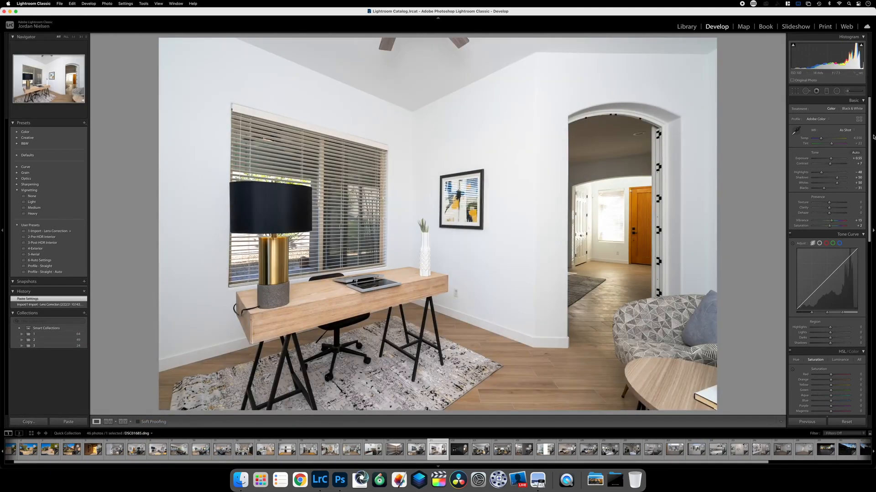
{"action": "left_click_drag", "start_coordinate": [831, 159], "coordinate": [829, 159]}
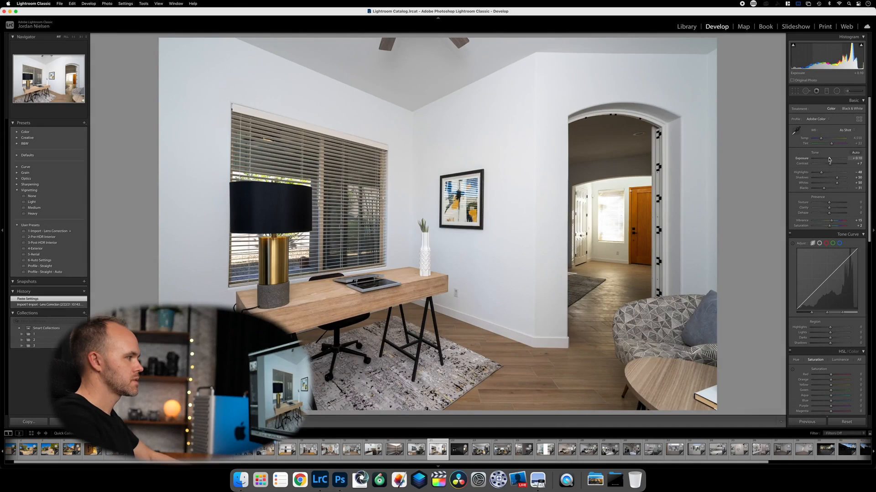
Step: Apply auto tone to the darker office doorway frame, set its exposure to +1.35 and compare it with DSC01685.dng
{"action": "key", "text": "super+z"}
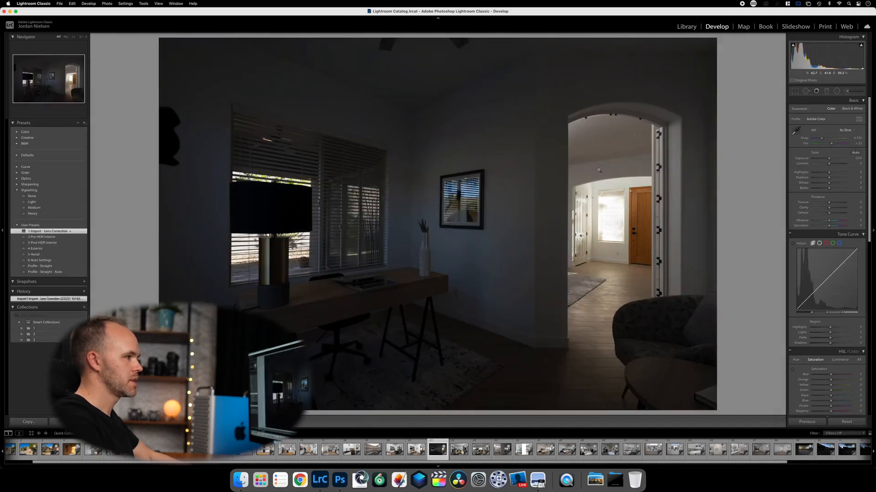
{"action": "left_click", "coordinate": [855, 153]}
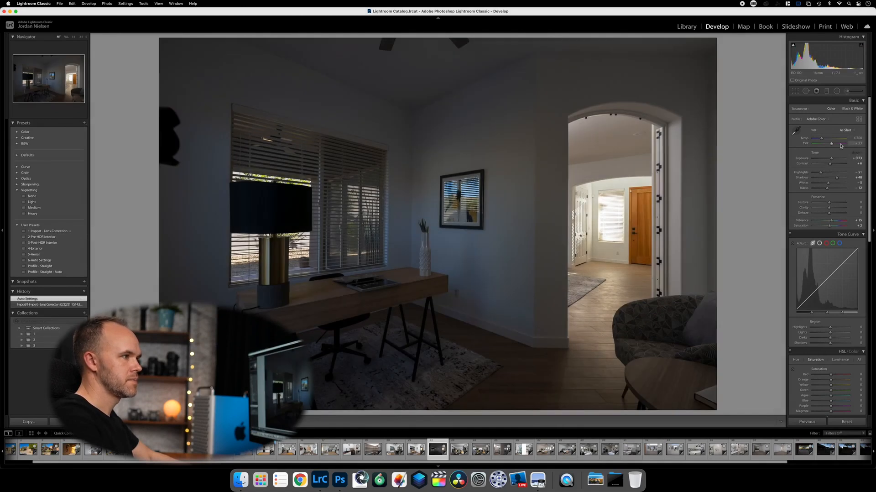
{"action": "left_click_drag", "start_coordinate": [831, 159], "coordinate": [833, 160]}
{"action": "key", "text": "Left"}
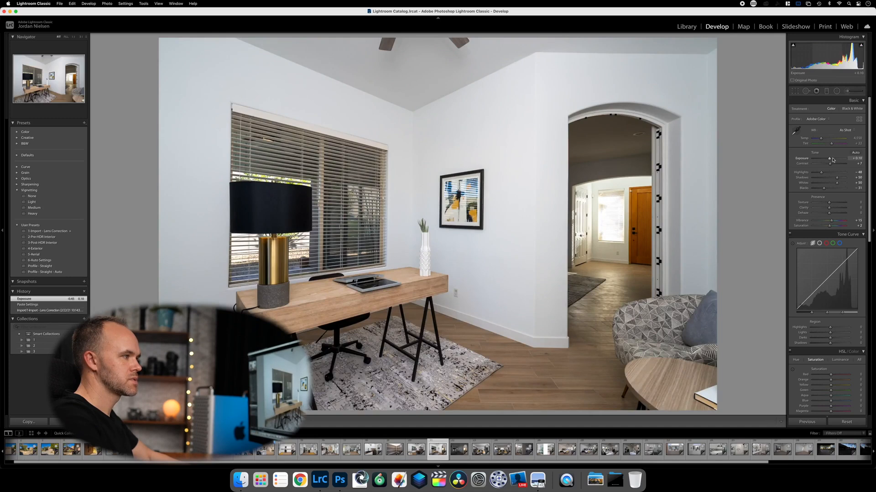
{"action": "key", "text": "Right"}
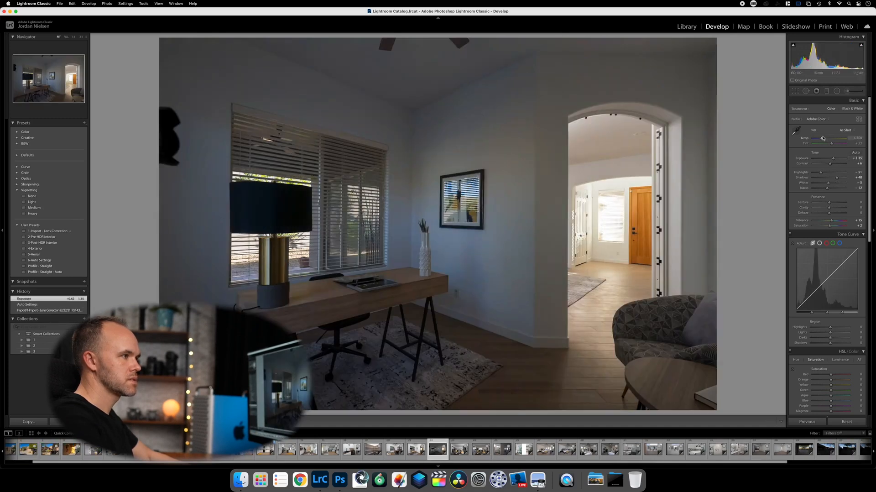
Step: Cool the darker doorway frame's white balance temperature to 4,194 and open it together with DSC01685.dng as layers in Photoshop
{"action": "left_click", "coordinate": [820, 140]}
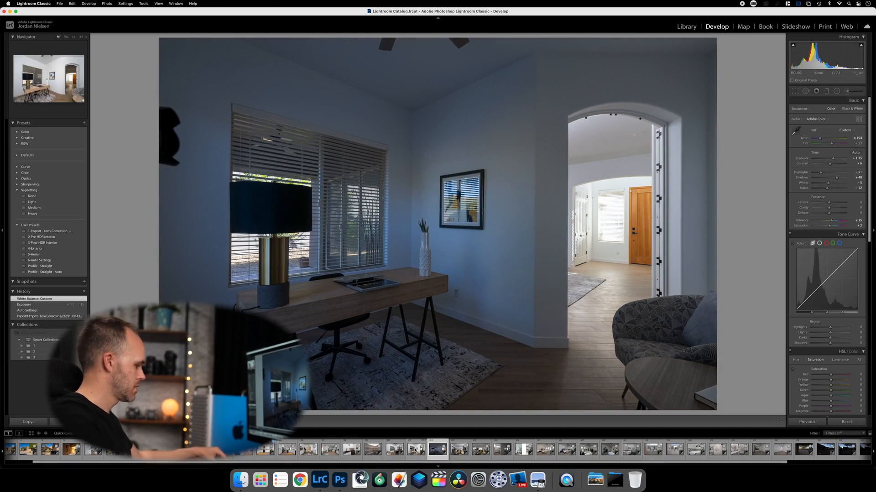
{"action": "right_click", "coordinate": [415, 449]}
{"action": "mouse_move", "coordinate": [475, 326]}
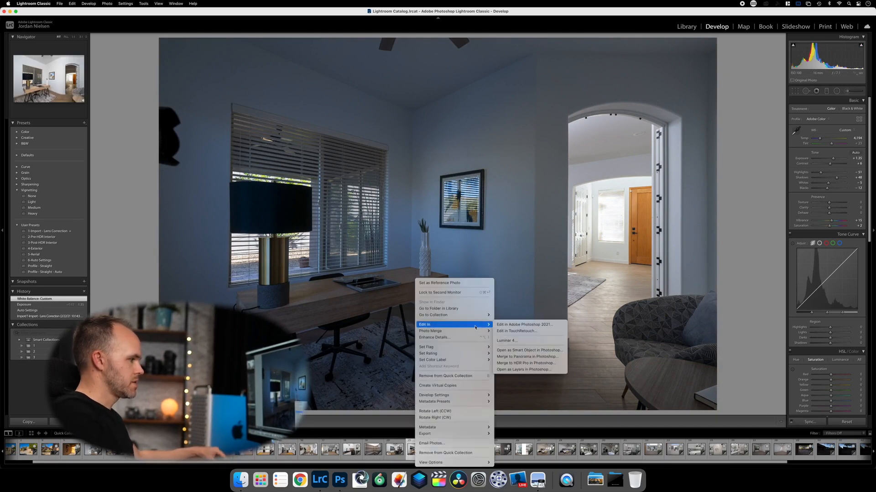
{"action": "left_click", "coordinate": [525, 369]}
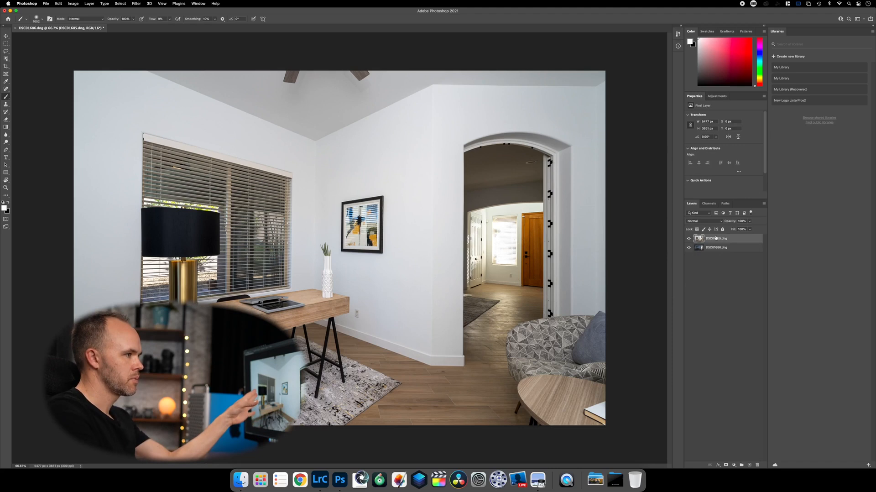
Step: Move the dark DSC01686.dng layer above DSC01685.dng and hide it behind a black layer mask
{"action": "left_click_drag", "start_coordinate": [709, 240], "coordinate": [712, 243]}
{"action": "left_click_drag", "start_coordinate": [713, 251], "coordinate": [714, 252]}
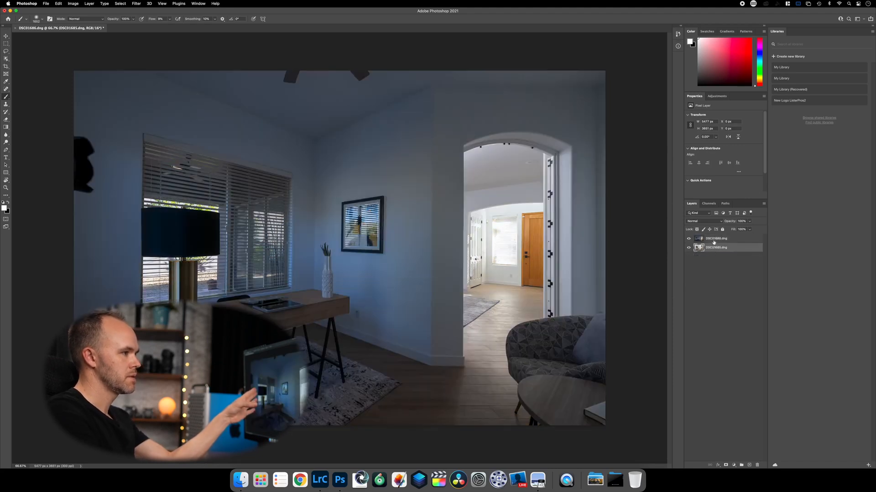
{"action": "left_click", "coordinate": [725, 464]}
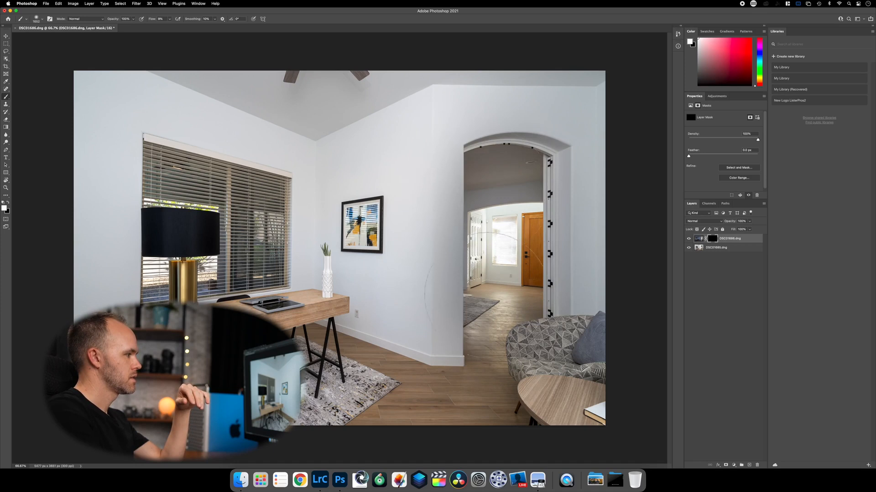
Step: Try revealing the brighter hallway by painting white on the mask through the doorway at 9% flow, undoing the strokes between attempts
{"action": "mouse_move", "coordinate": [498, 196]}
{"action": "left_mouse_down"}
{"action": "mouse_move", "coordinate": [450, 360]}
{"action": "mouse_move", "coordinate": [484, 337]}
{"action": "left_mouse_up"}
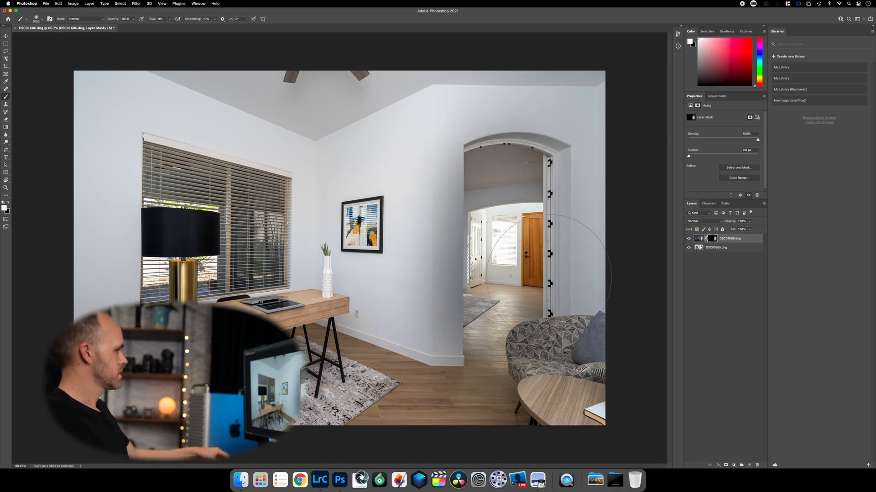
{"action": "key", "text": "super+z"}
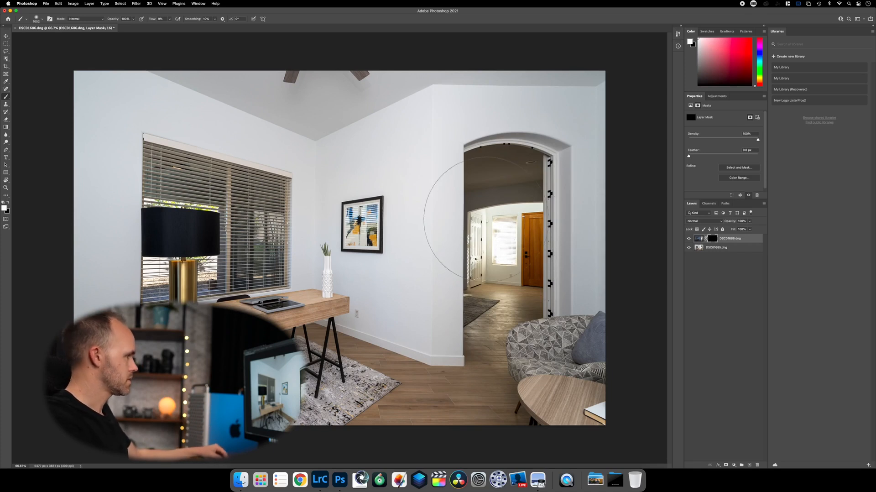
{"action": "mouse_move", "coordinate": [487, 209]}
{"action": "left_mouse_down"}
{"action": "mouse_move", "coordinate": [479, 234]}
{"action": "mouse_move", "coordinate": [370, 181]}
{"action": "left_mouse_up"}
{"action": "mouse_move", "coordinate": [498, 178]}
{"action": "left_mouse_down"}
{"action": "mouse_move", "coordinate": [504, 186]}
{"action": "mouse_move", "coordinate": [507, 178]}
{"action": "mouse_move", "coordinate": [516, 280]}
{"action": "left_mouse_up"}
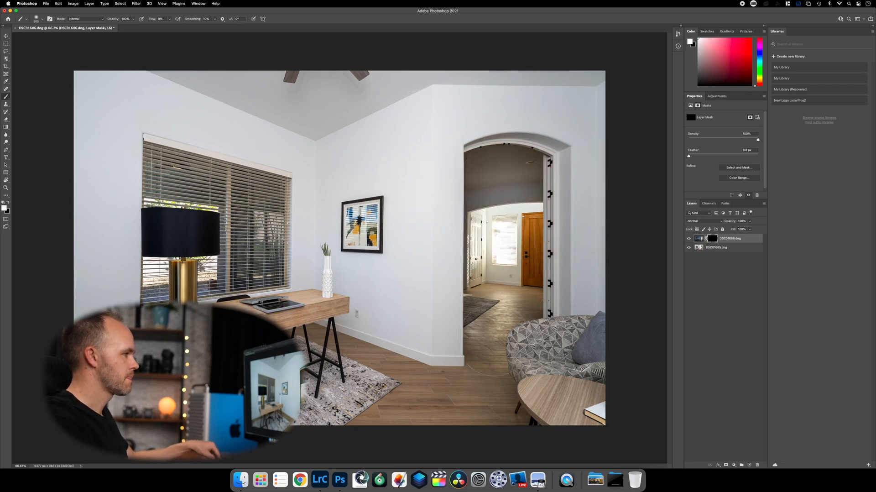
{"action": "left_click_drag", "start_coordinate": [497, 333], "coordinate": [495, 319]}
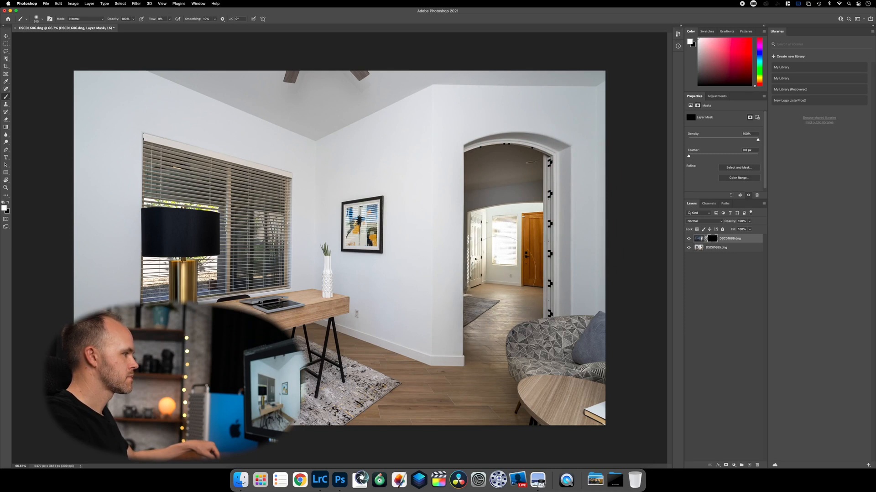
{"action": "key", "text": "super+z"}
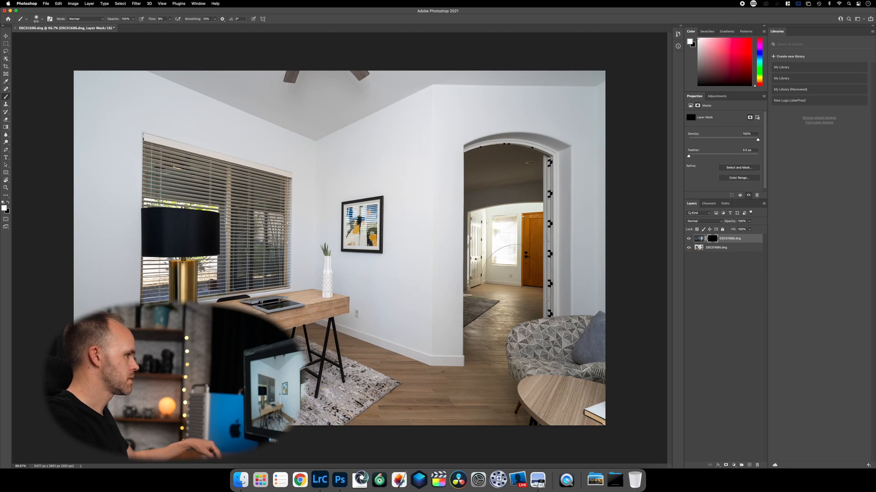
{"action": "left_click_drag", "start_coordinate": [506, 273], "coordinate": [499, 178]}
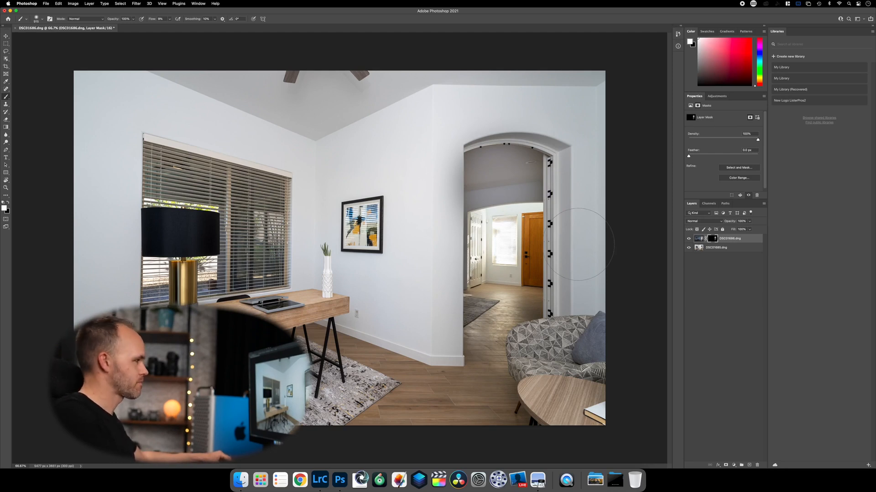
{"action": "key", "text": "super+z"}
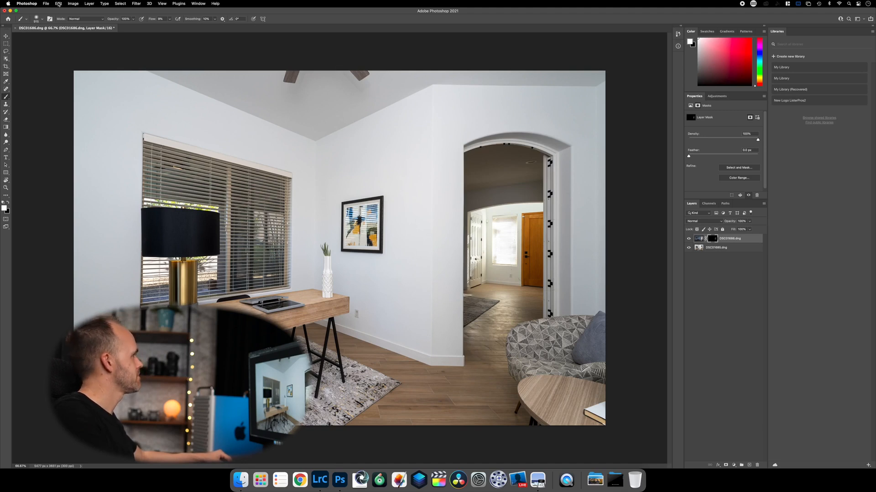
Step: Step the doorway brush strokes back and forth with undo and redo to compare, ending with the last stroke undone
{"action": "left_click", "coordinate": [58, 4]}
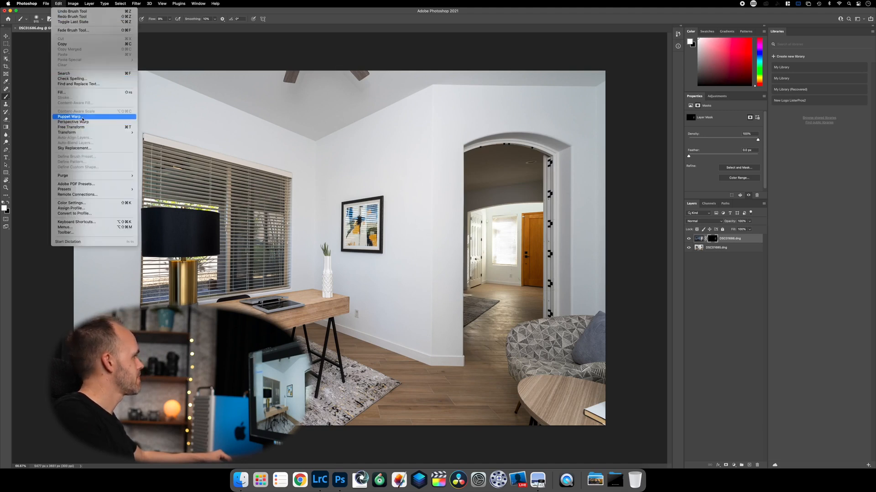
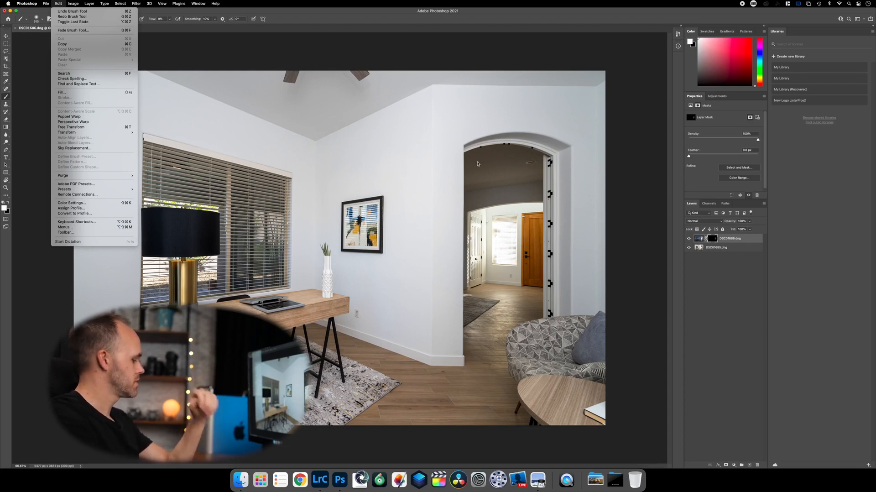
{"action": "left_click", "coordinate": [478, 161]}
{"action": "key", "text": "super+z"}
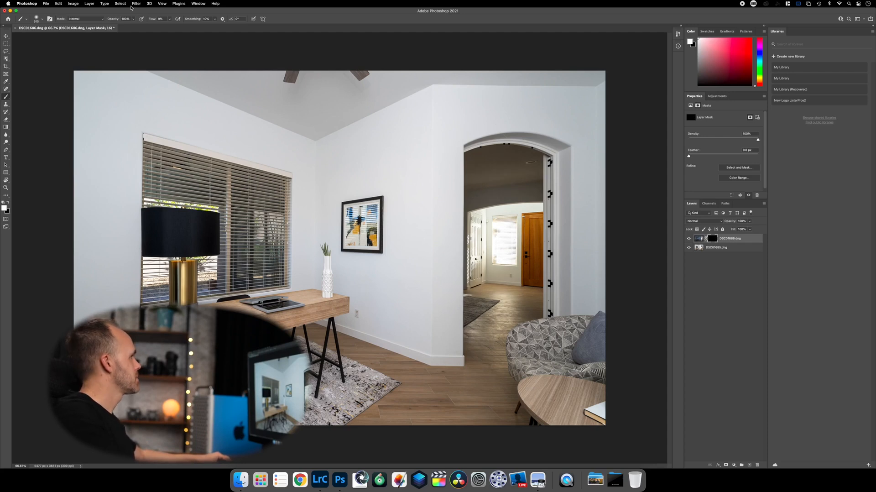
{"action": "left_click", "coordinate": [59, 3]}
{"action": "left_click", "coordinate": [64, 16]}
{"action": "left_click", "coordinate": [60, 4]}
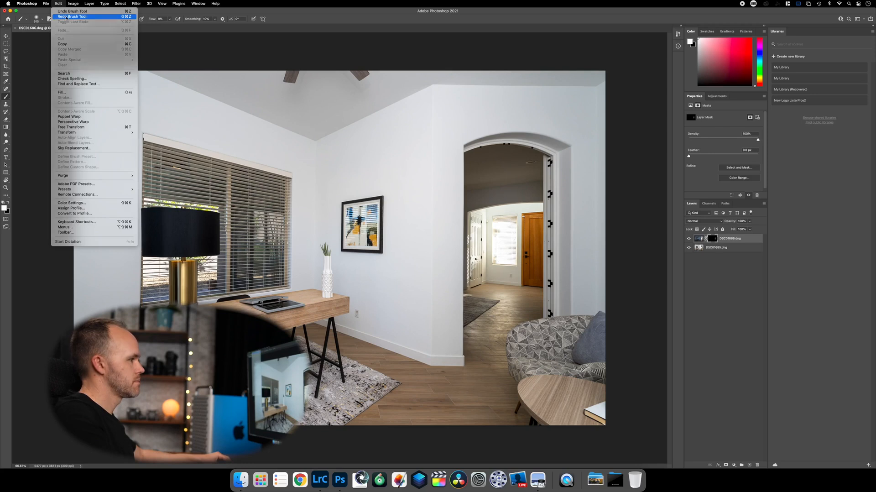
{"action": "left_click", "coordinate": [64, 17]}
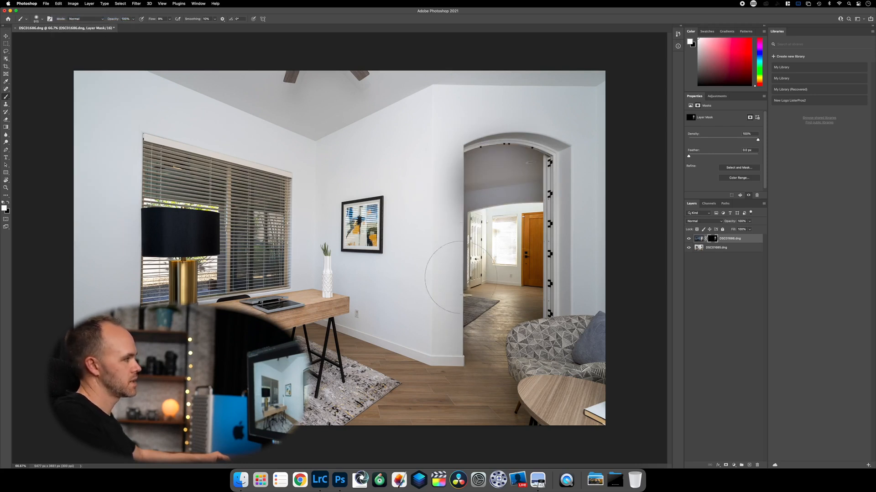
{"action": "key", "text": "super+z"}
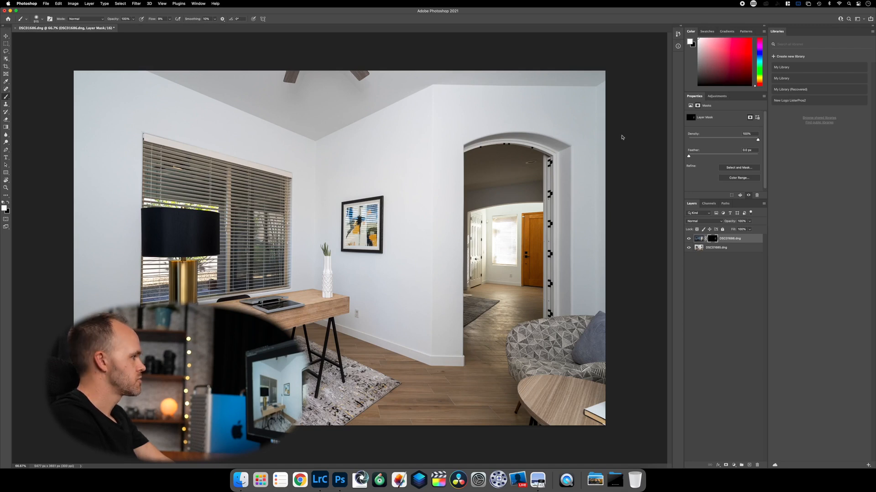
Step: Raise the brush flow to 17% and paint white on the mask over the hallway ceiling and upper wall inside the arch
{"action": "left_click_drag", "start_coordinate": [505, 196], "coordinate": [454, 193]}
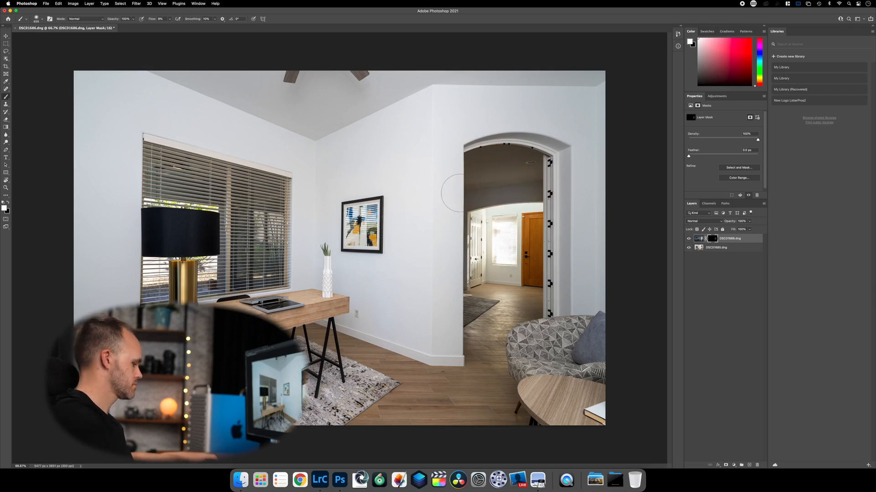
{"action": "key", "text": "super+equal"}
{"action": "key", "text": "super+equal"}
{"action": "scroll", "coordinate": [460, 193], "scroll_direction": "right", "scroll_amount": 15}
{"action": "scroll", "coordinate": [437, 183], "scroll_direction": "up", "scroll_amount": 10}
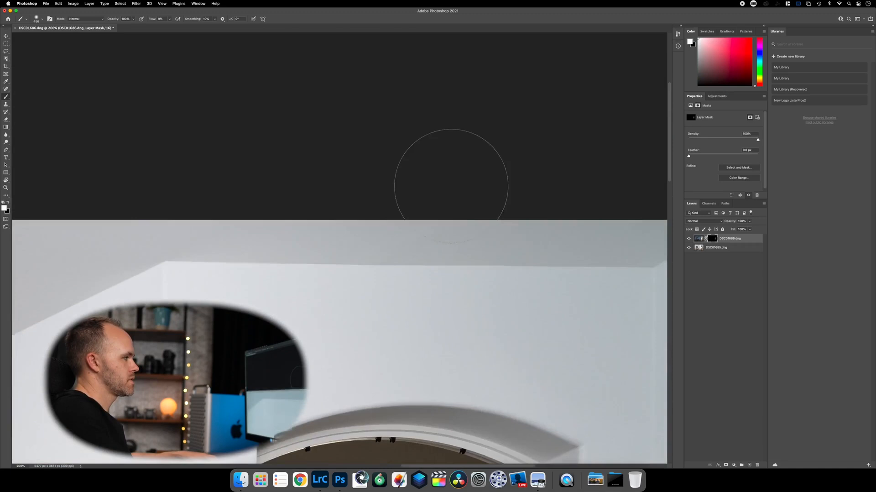
{"action": "scroll", "coordinate": [451, 185], "scroll_direction": "down", "scroll_amount": 10}
{"action": "scroll", "coordinate": [410, 168], "scroll_direction": "right", "scroll_amount": 2}
{"action": "scroll", "coordinate": [387, 155], "scroll_direction": "up", "scroll_amount": 4}
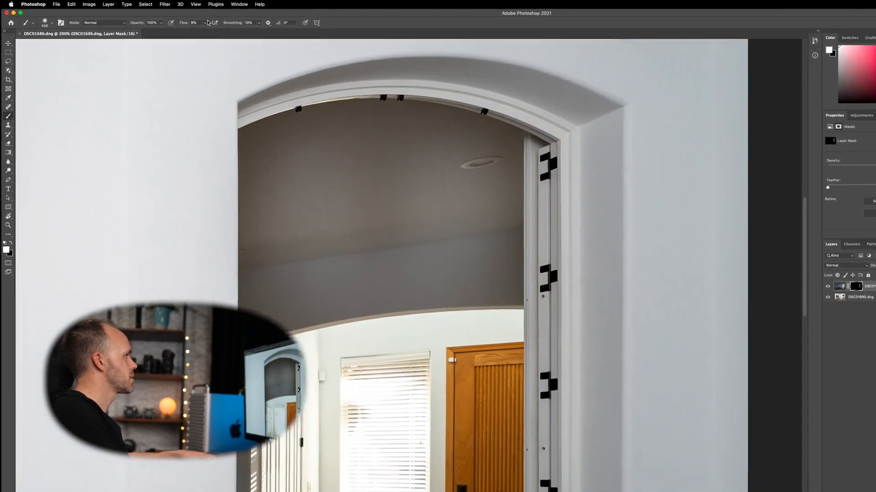
{"action": "left_click", "coordinate": [170, 19]}
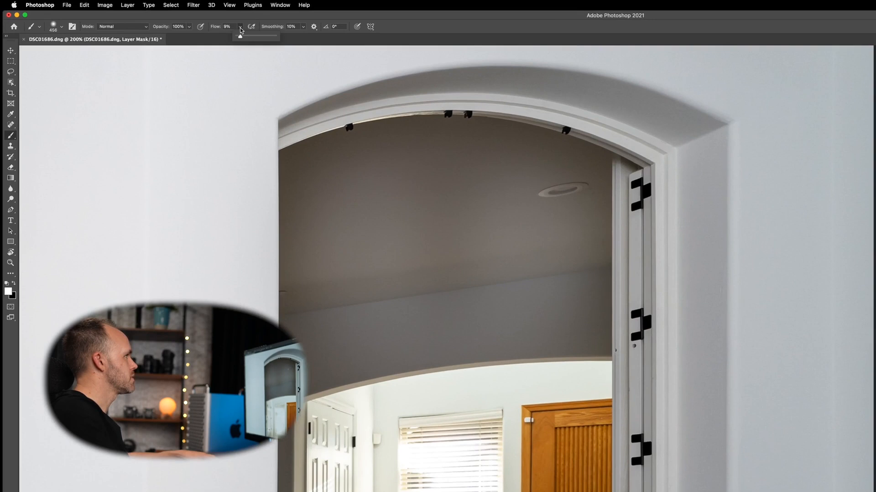
{"action": "left_click_drag", "start_coordinate": [239, 36], "coordinate": [243, 36]}
{"action": "mouse_move", "coordinate": [381, 211]}
{"action": "left_mouse_down"}
{"action": "mouse_move", "coordinate": [364, 205]}
{"action": "mouse_move", "coordinate": [470, 208]}
{"action": "left_mouse_up"}
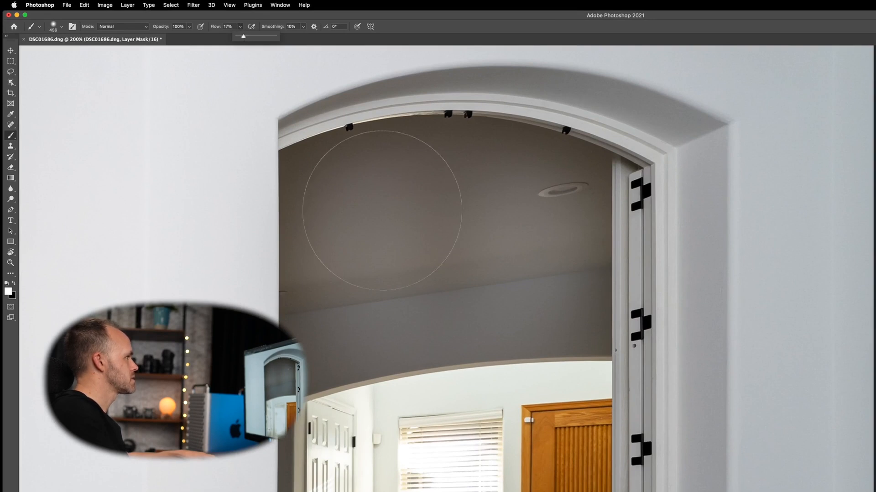
{"action": "left_click_drag", "start_coordinate": [334, 149], "coordinate": [349, 178]}
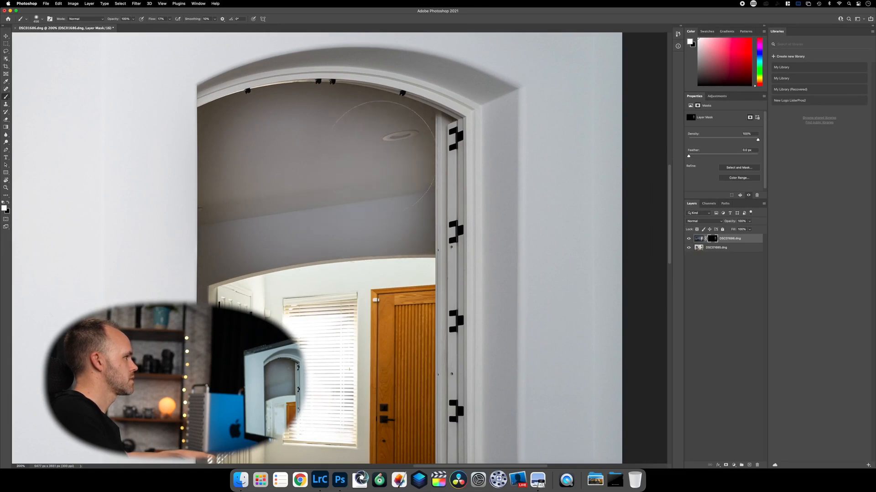
{"action": "mouse_move", "coordinate": [365, 139]}
{"action": "left_mouse_down"}
{"action": "mouse_move", "coordinate": [342, 128]}
{"action": "mouse_move", "coordinate": [387, 145]}
{"action": "left_mouse_up"}
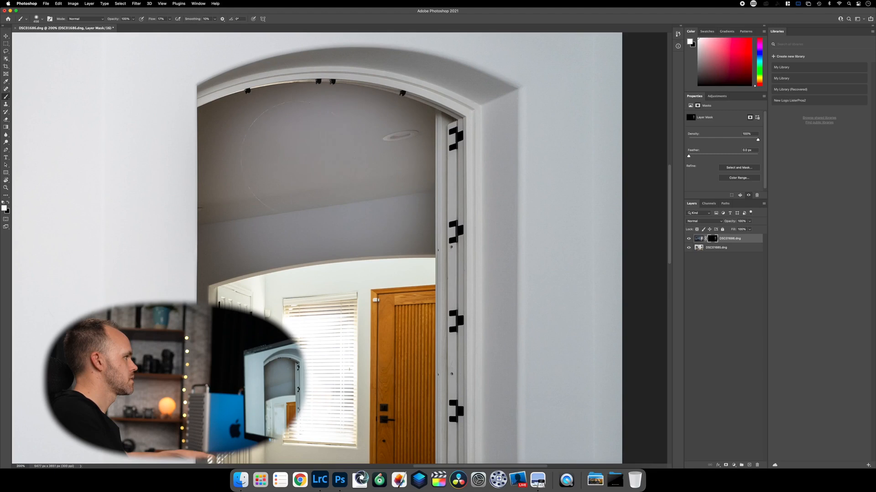
{"action": "left_click_drag", "start_coordinate": [254, 196], "coordinate": [256, 265]}
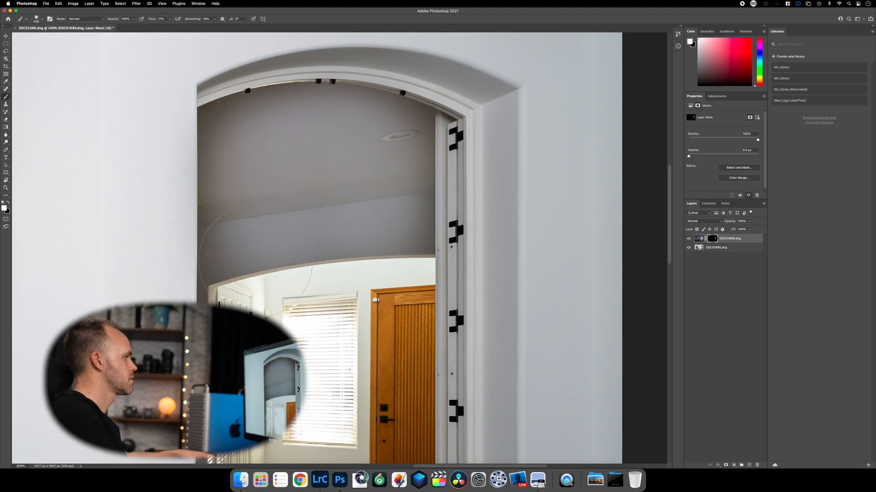
Step: Inspect the hallway floor area and compare the blend with the masked DSC01686.dng layer shown and hidden
{"action": "scroll", "coordinate": [356, 230], "scroll_direction": "down", "scroll_amount": 14}
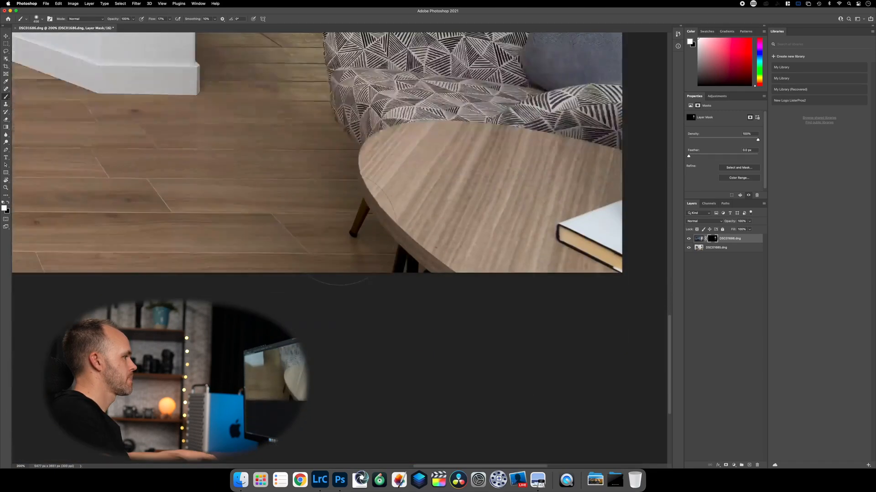
{"action": "scroll", "coordinate": [345, 228], "scroll_direction": "up", "scroll_amount": 6}
{"action": "scroll", "coordinate": [347, 219], "scroll_direction": "up", "scroll_amount": 3}
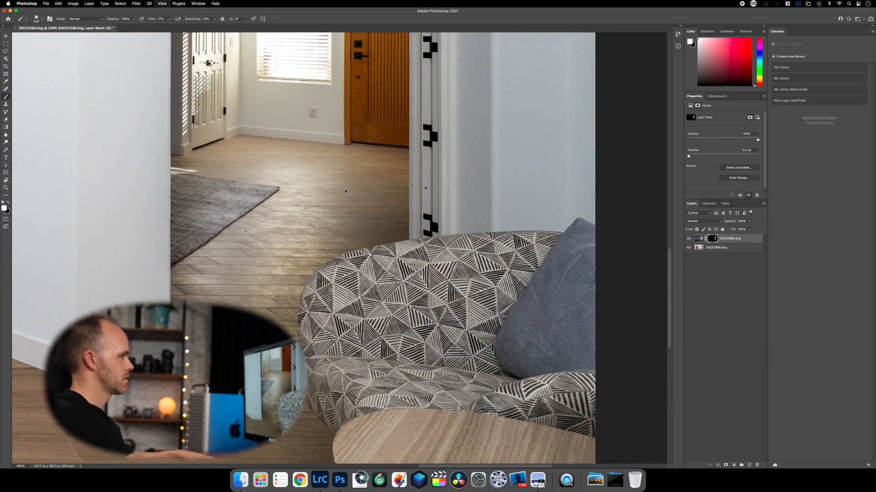
{"action": "key", "text": "super+minus"}
{"action": "key", "text": "super+minus"}
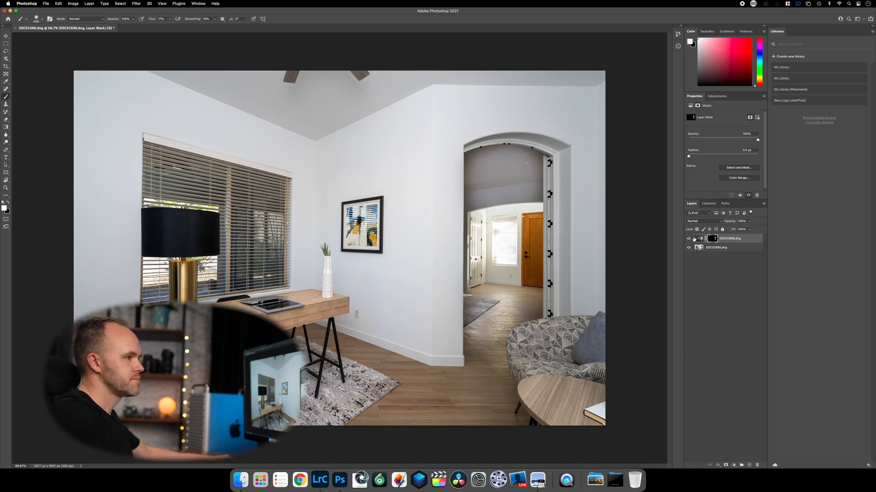
{"action": "left_click", "coordinate": [690, 239]}
{"action": "left_click", "coordinate": [689, 238]}
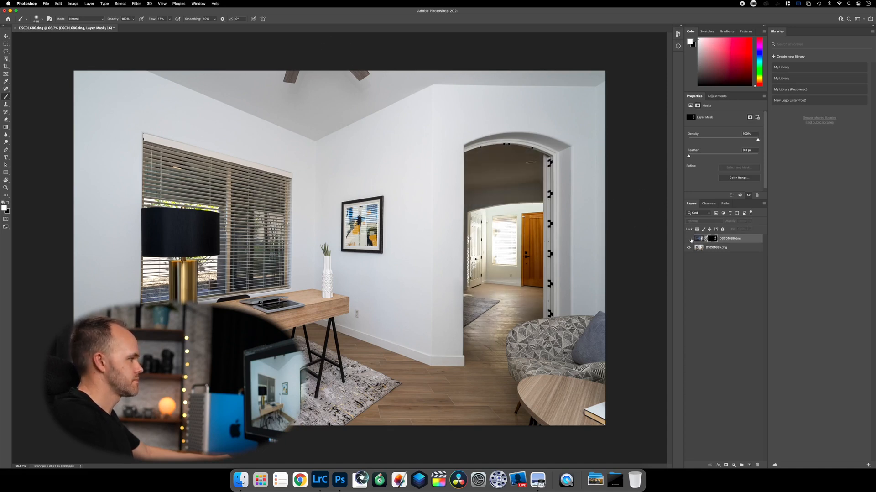
{"action": "left_click", "coordinate": [689, 239]}
{"action": "left_click", "coordinate": [689, 239]}
{"action": "left_click", "coordinate": [689, 238]}
{"action": "left_click", "coordinate": [689, 239]}
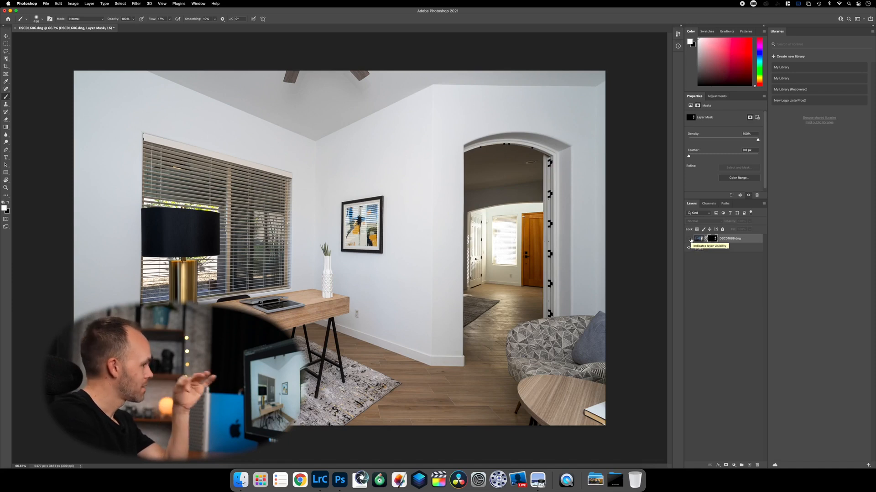
{"action": "left_click", "coordinate": [689, 238]}
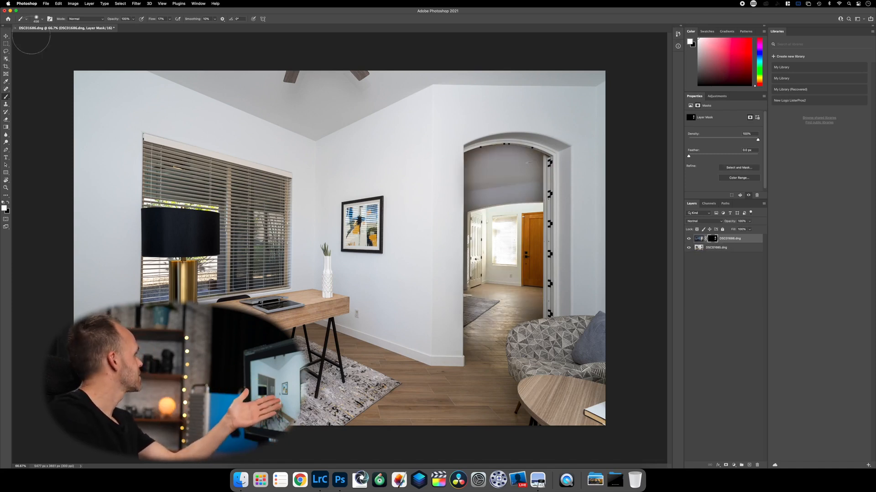
Step: Close the layered doorway document without saving the changes and switch back to Lightroom Classic
{"action": "left_click", "coordinate": [15, 29]}
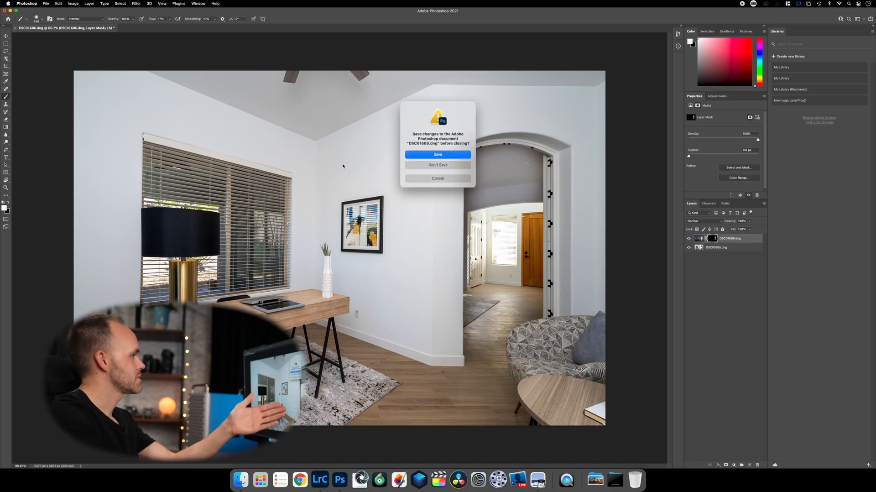
{"action": "left_click", "coordinate": [462, 165]}
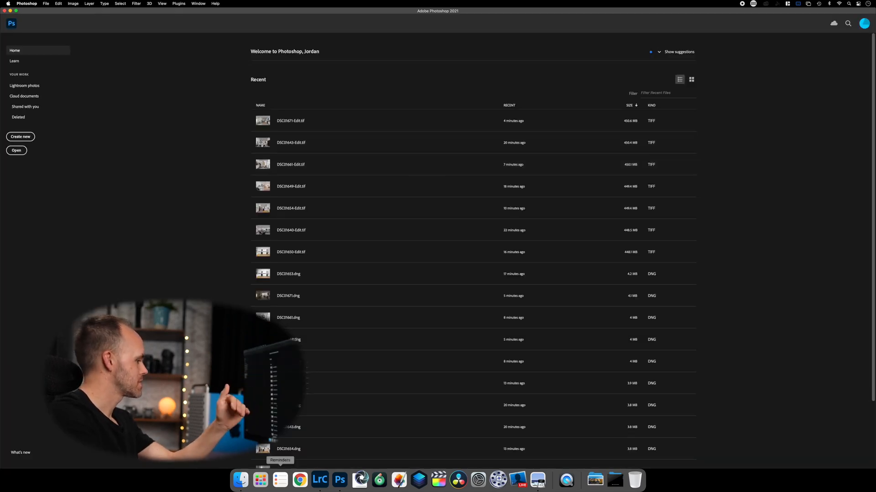
{"action": "left_click", "coordinate": [312, 480]}
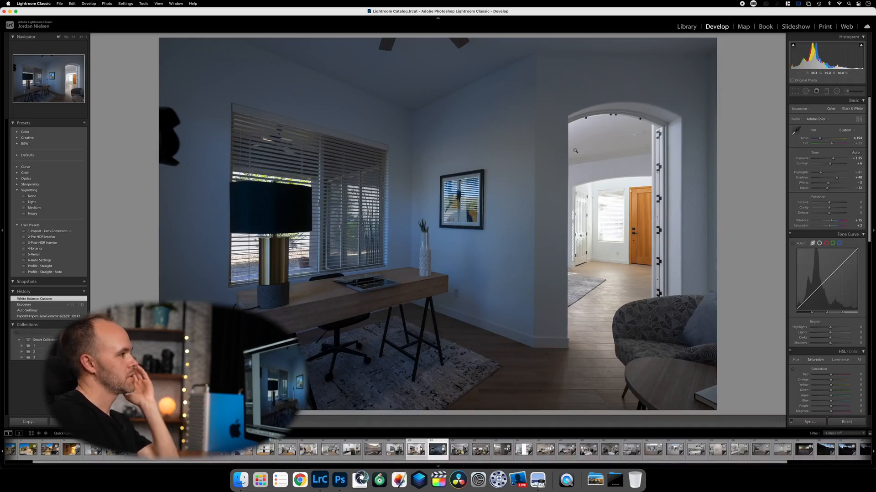
Step: Brush an exposure adjustment of about 1.30 onto the office wall beside the doorway, using a size 27 adjustment brush
{"action": "left_click", "coordinate": [845, 92]}
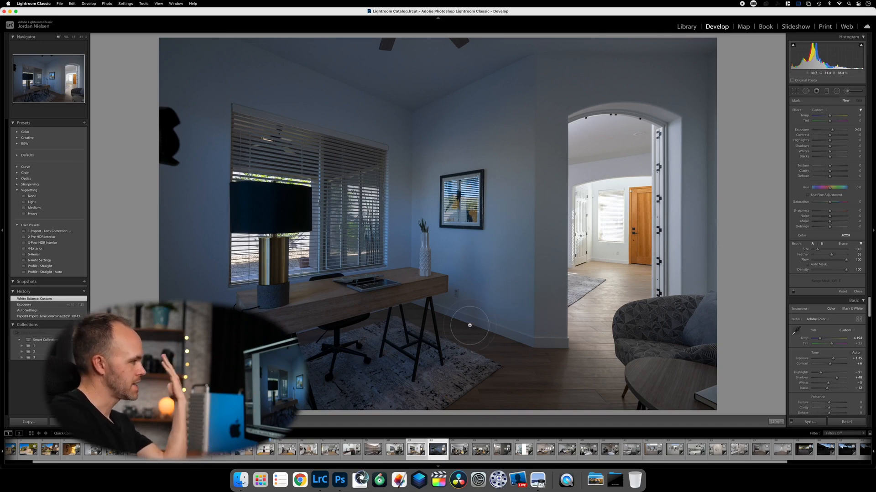
{"action": "scroll", "coordinate": [508, 276], "scroll_direction": "up", "scroll_amount": 5}
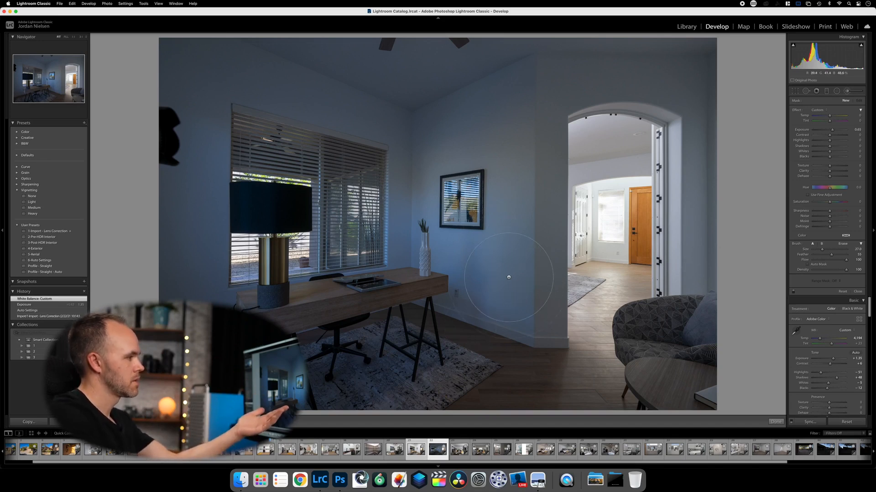
{"action": "mouse_move", "coordinate": [518, 325]}
{"action": "left_mouse_down"}
{"action": "mouse_move", "coordinate": [494, 5]}
{"action": "mouse_move", "coordinate": [541, 191]}
{"action": "mouse_move", "coordinate": [541, 179]}
{"action": "mouse_move", "coordinate": [493, 366]}
{"action": "left_mouse_up"}
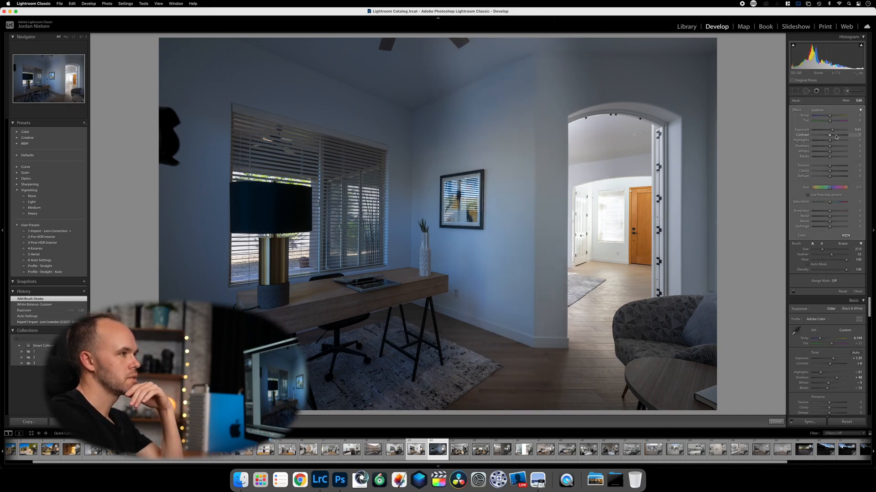
{"action": "left_click_drag", "start_coordinate": [831, 130], "coordinate": [834, 130]}
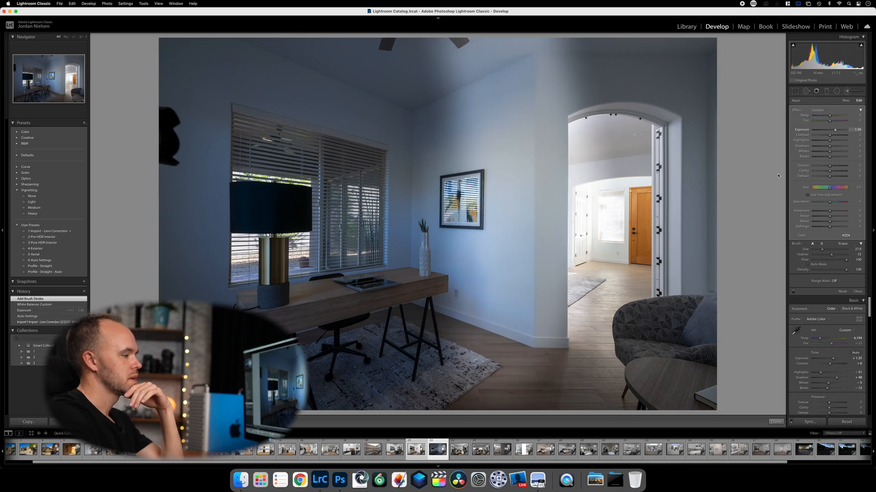
Step: Extend the exposure brush over the wall around the arch, the armchair, the hallway and the floor by the doorway
{"action": "mouse_move", "coordinate": [537, 345]}
{"action": "left_mouse_down"}
{"action": "mouse_move", "coordinate": [620, 337]}
{"action": "mouse_move", "coordinate": [671, 314]}
{"action": "mouse_move", "coordinate": [680, 280]}
{"action": "mouse_move", "coordinate": [670, 82]}
{"action": "mouse_move", "coordinate": [579, 80]}
{"action": "mouse_move", "coordinate": [612, 71]}
{"action": "left_mouse_up"}
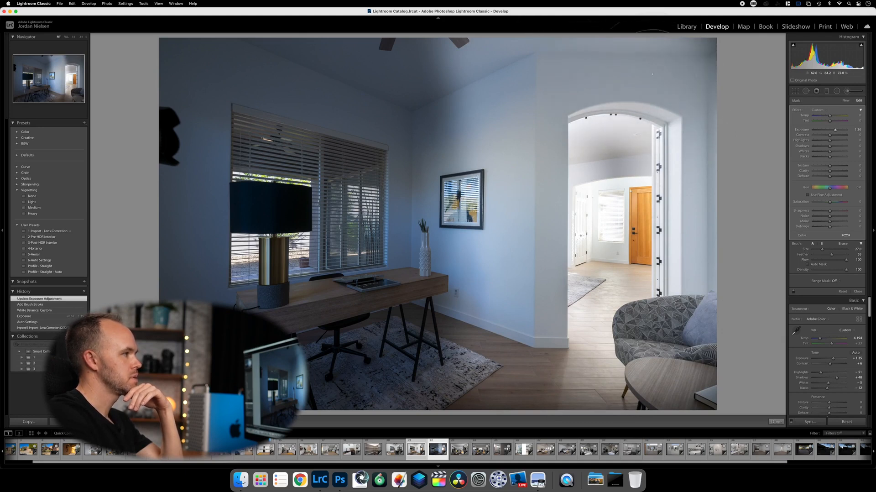
{"action": "left_click_drag", "start_coordinate": [686, 78], "coordinate": [688, 79]}
{"action": "left_click_drag", "start_coordinate": [620, 182], "coordinate": [588, 365]}
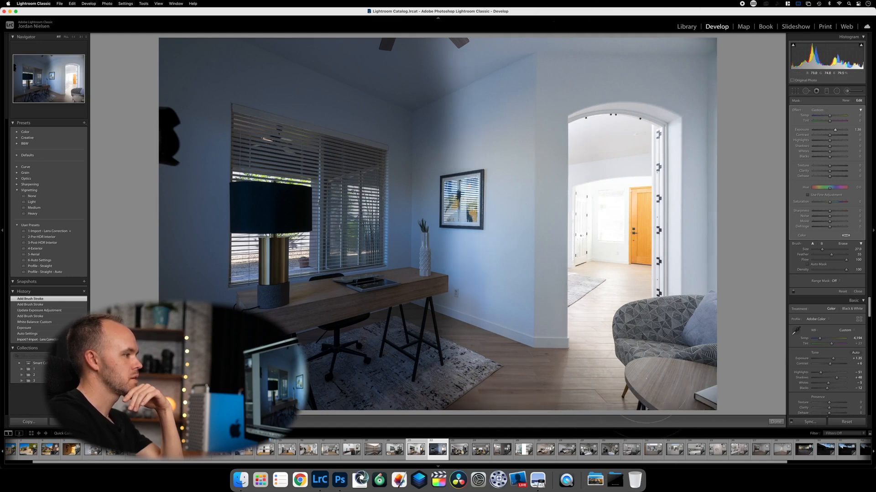
Step: Compare the brushed frame with the brighter office exposure and set the brush adjustment's exposure to 1.31
{"action": "left_click", "coordinate": [418, 445]}
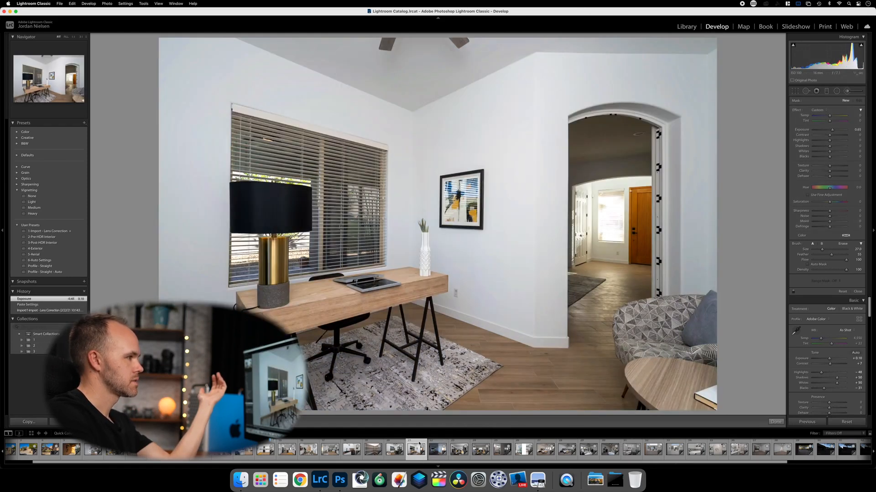
{"action": "left_click", "coordinate": [437, 445]}
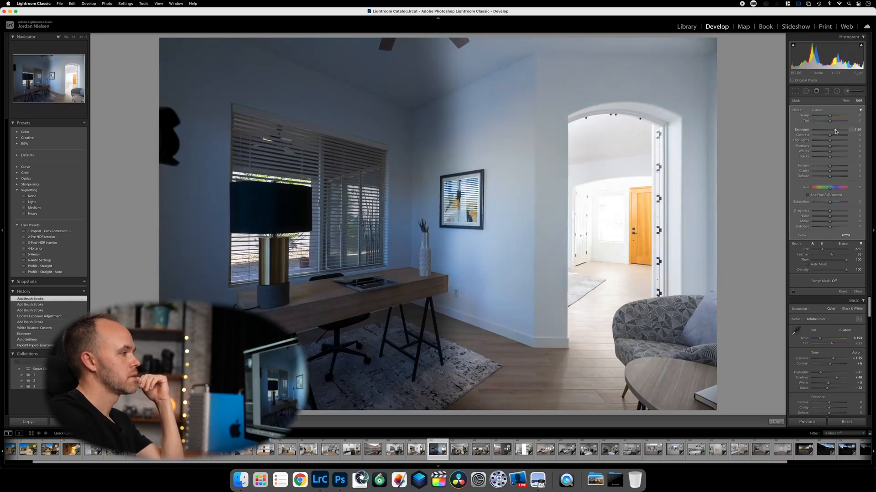
{"action": "left_click_drag", "start_coordinate": [835, 131], "coordinate": [835, 131]}
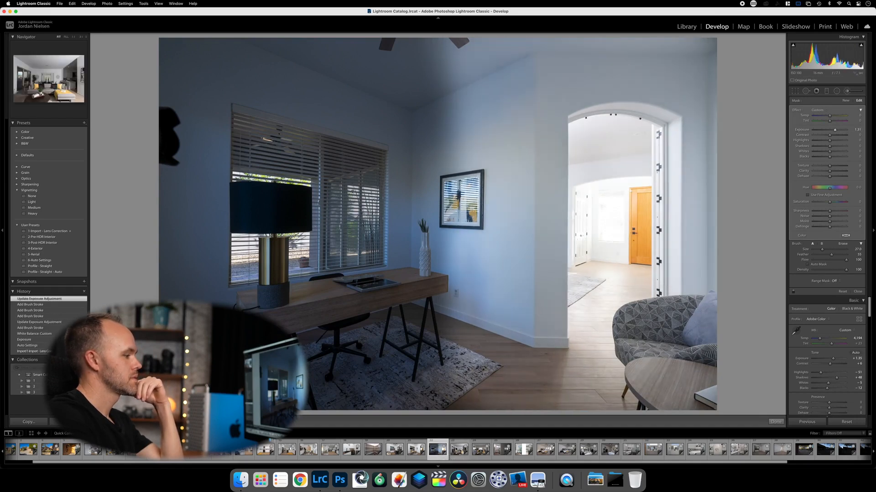
Step: Select the bright office exposure together with the brushed doorway exposure and open both as layers in one Photoshop document
{"action": "left_click", "coordinate": [458, 449]}
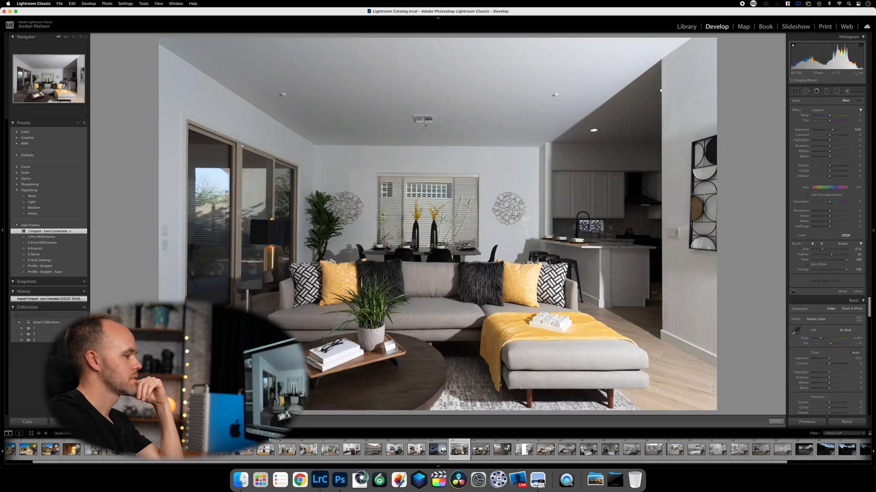
{"action": "left_click", "coordinate": [416, 448]}
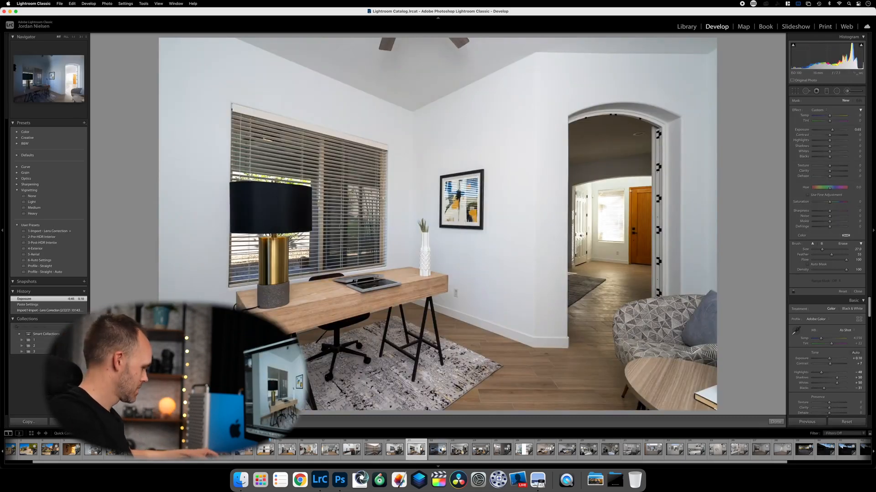
{"action": "right_click", "coordinate": [440, 449]}
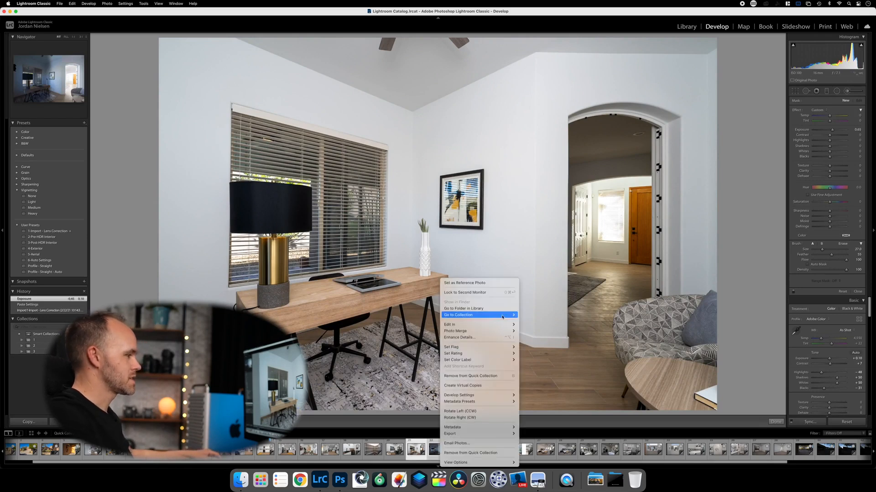
{"action": "mouse_move", "coordinate": [501, 324]}
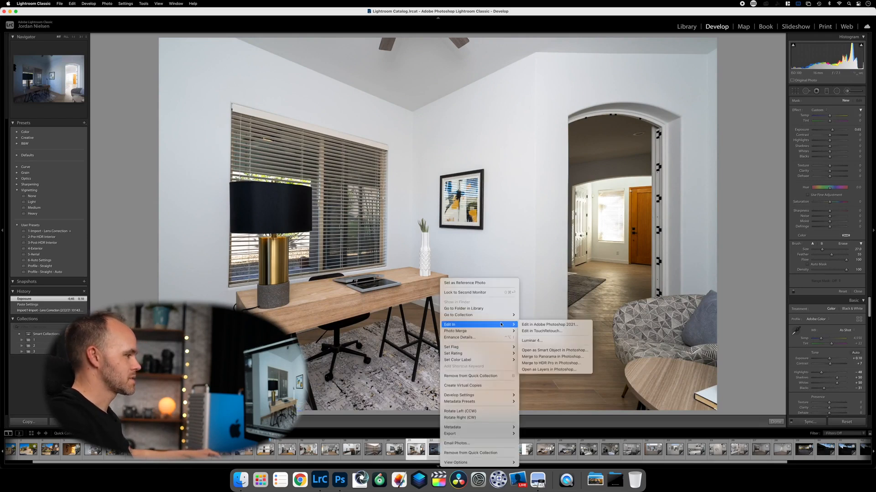
{"action": "left_click", "coordinate": [538, 350]}
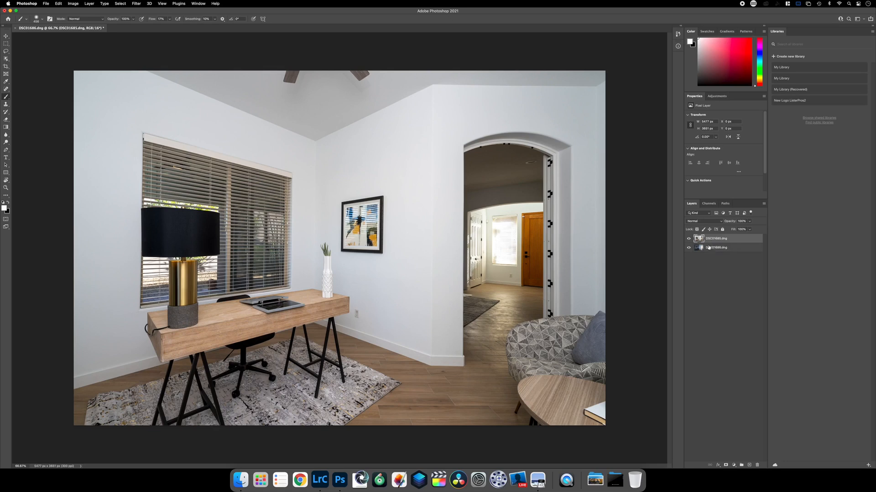
Step: Move DSC01686.dng to the top, give it a black mask, and paint white over the hallway and doorway surround
{"action": "left_click_drag", "start_coordinate": [708, 249], "coordinate": [708, 239]}
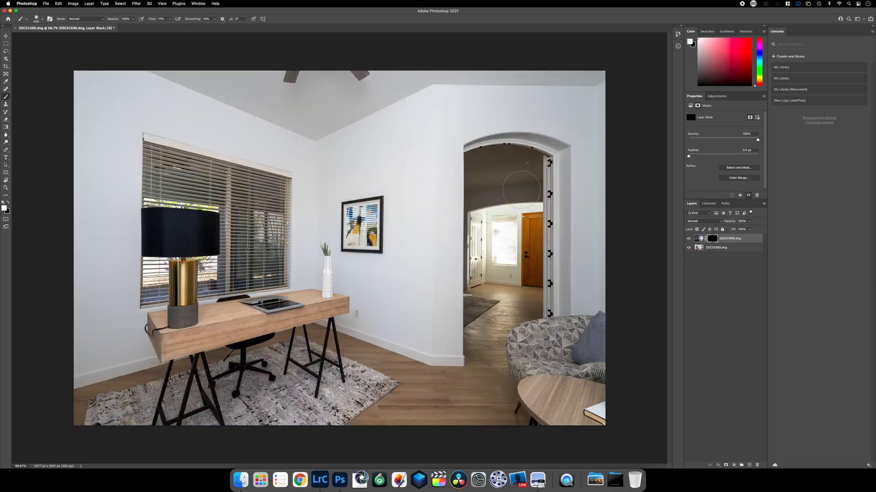
{"action": "left_click_drag", "start_coordinate": [521, 189], "coordinate": [576, 159]}
{"action": "mouse_move", "coordinate": [502, 169]}
{"action": "left_mouse_down"}
{"action": "mouse_move", "coordinate": [484, 219]}
{"action": "mouse_move", "coordinate": [468, 326]}
{"action": "mouse_move", "coordinate": [511, 315]}
{"action": "mouse_move", "coordinate": [529, 260]}
{"action": "mouse_move", "coordinate": [529, 187]}
{"action": "mouse_move", "coordinate": [506, 160]}
{"action": "mouse_move", "coordinate": [520, 169]}
{"action": "mouse_move", "coordinate": [504, 179]}
{"action": "mouse_move", "coordinate": [459, 176]}
{"action": "left_mouse_up"}
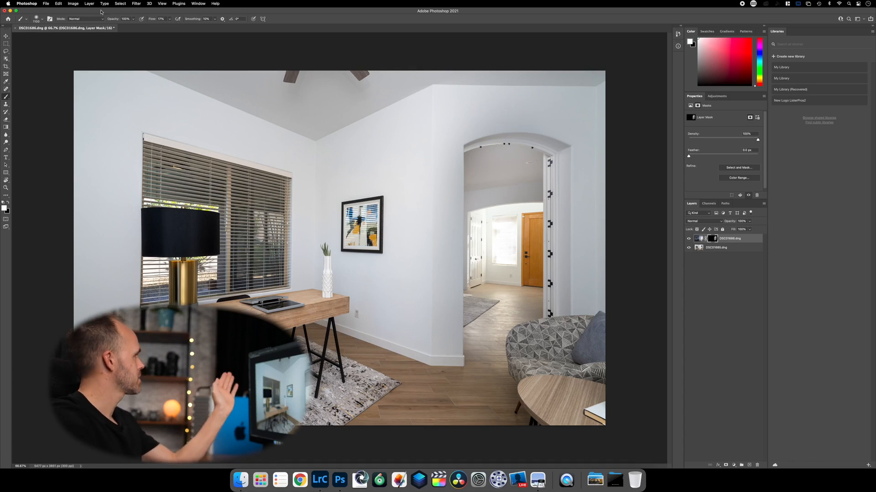
Step: Close the blended office document, saving the changes, and switch back to Lightroom Classic
{"action": "left_click", "coordinate": [15, 28]}
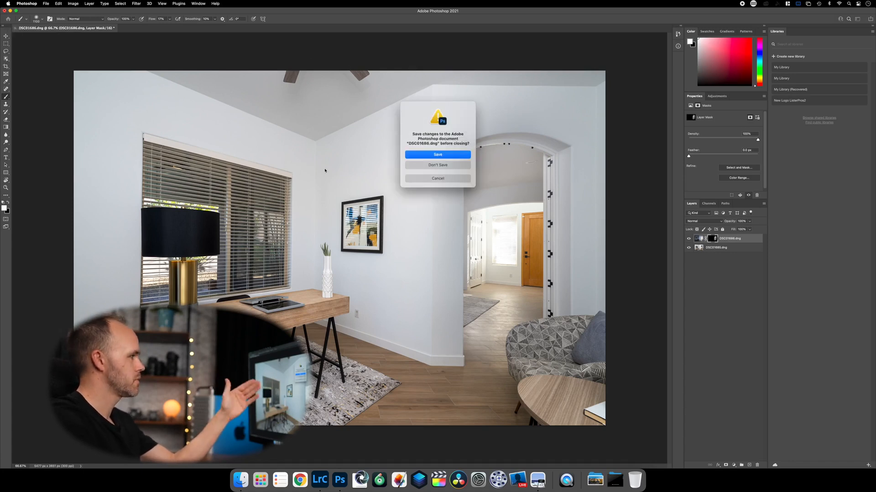
{"action": "left_click", "coordinate": [451, 155]}
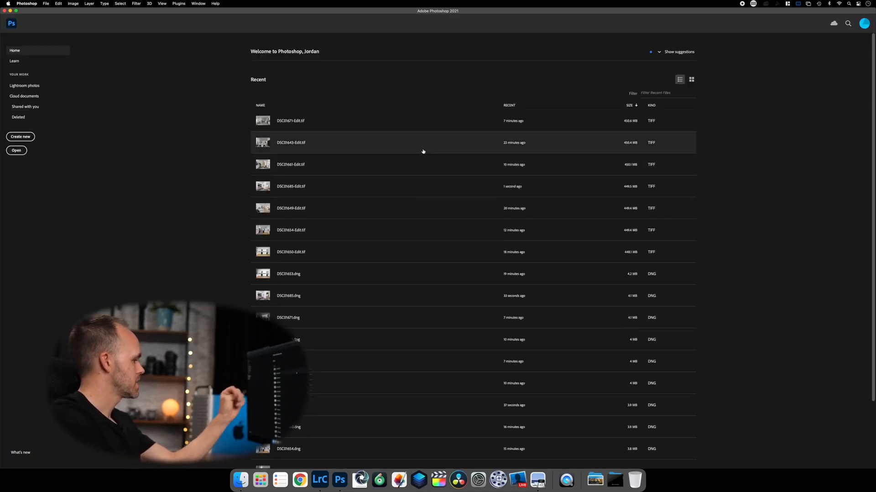
{"action": "left_click", "coordinate": [320, 479]}
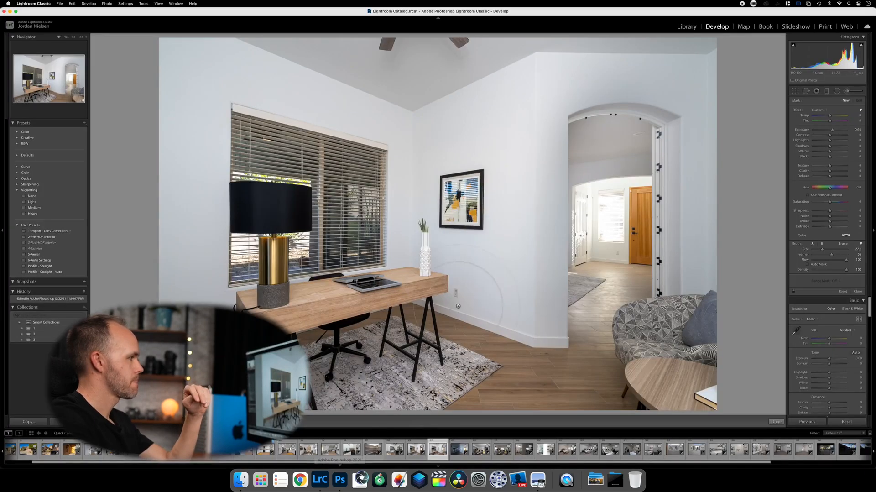
Step: Remove the two office source exposures from the Quick Collection, keeping the blended edit
{"action": "left_click", "coordinate": [419, 452]}
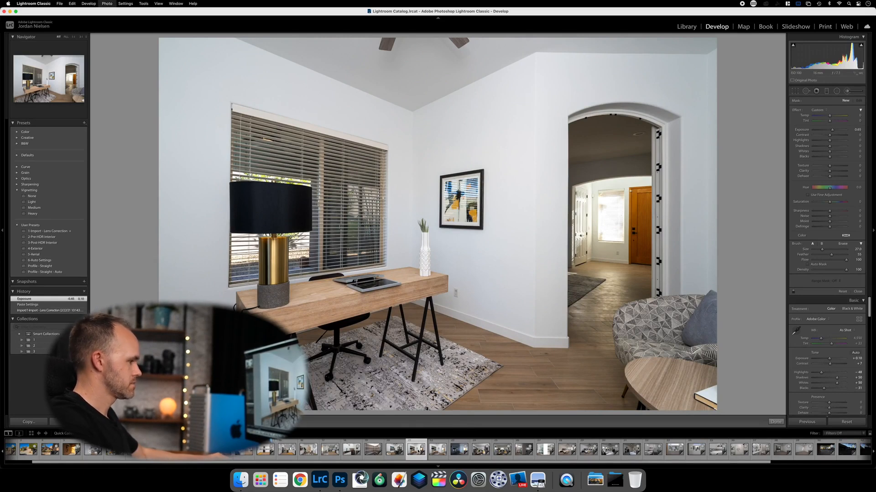
{"action": "left_click", "coordinate": [437, 450]}
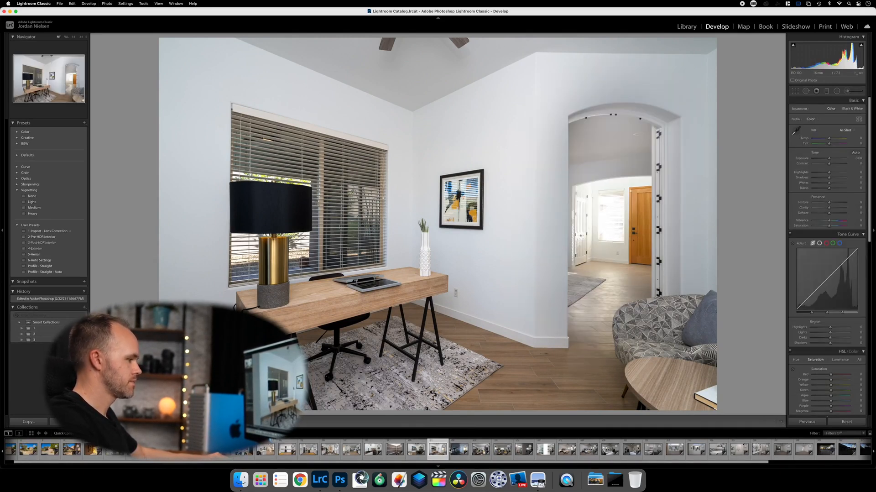
{"action": "left_click", "coordinate": [454, 449]}
{"action": "key", "text": "b"}
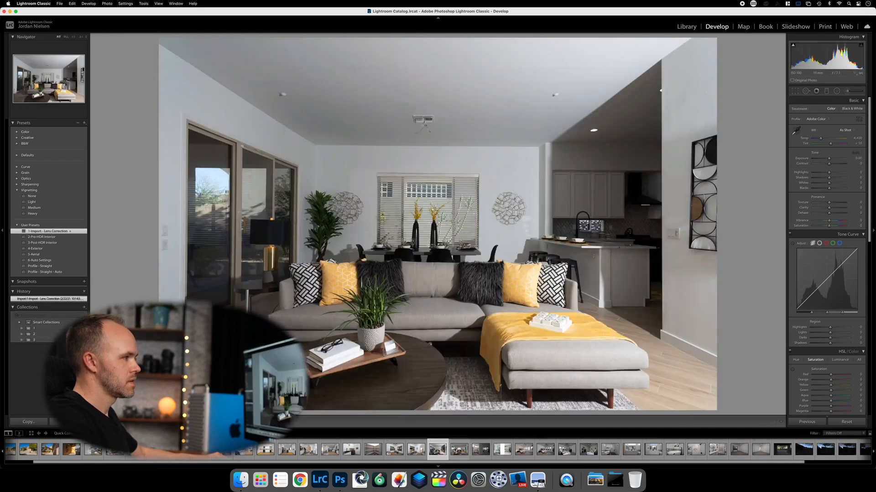
Step: Apply auto tone to the living room exposure with the dark kitchen and raise its exposure to about +0.65
{"action": "key", "text": "Right"}
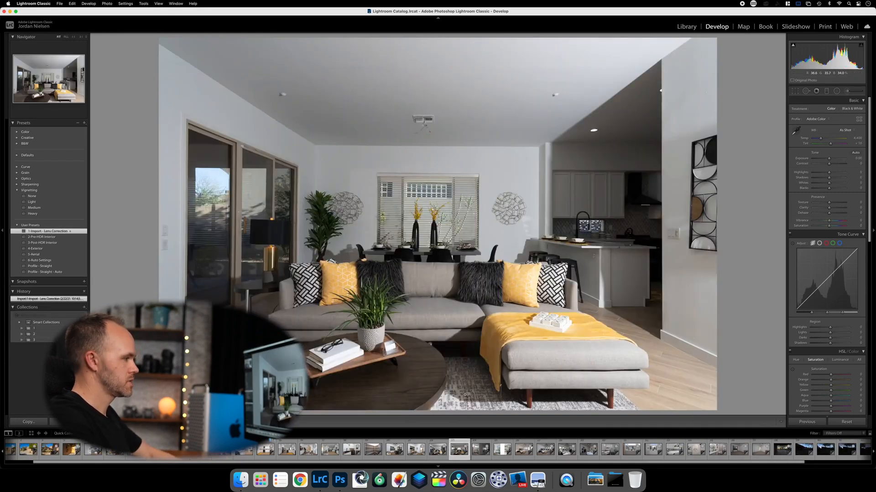
{"action": "key", "text": "Right"}
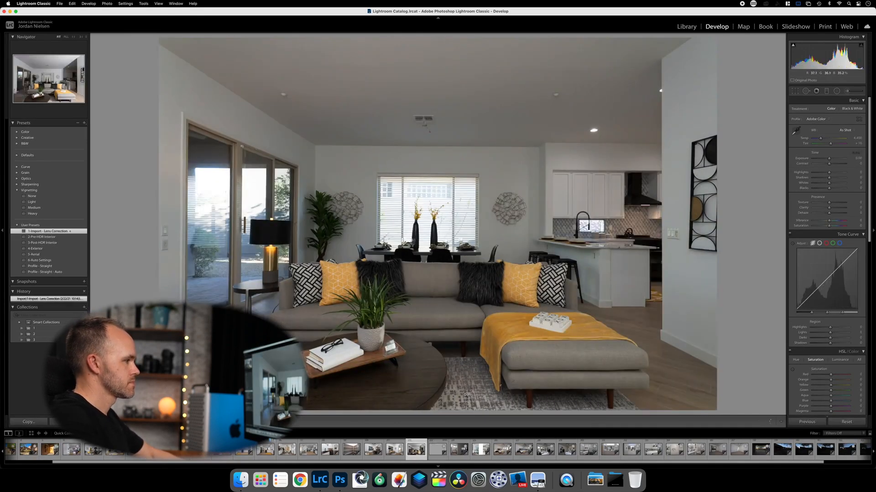
{"action": "key", "text": "Right"}
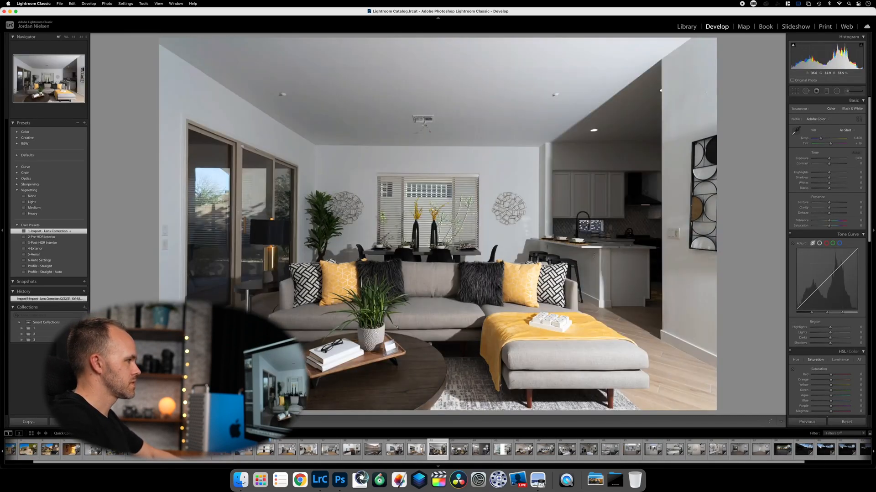
{"action": "left_click", "coordinate": [856, 154]}
{"action": "left_click_drag", "start_coordinate": [830, 160], "coordinate": [832, 159]}
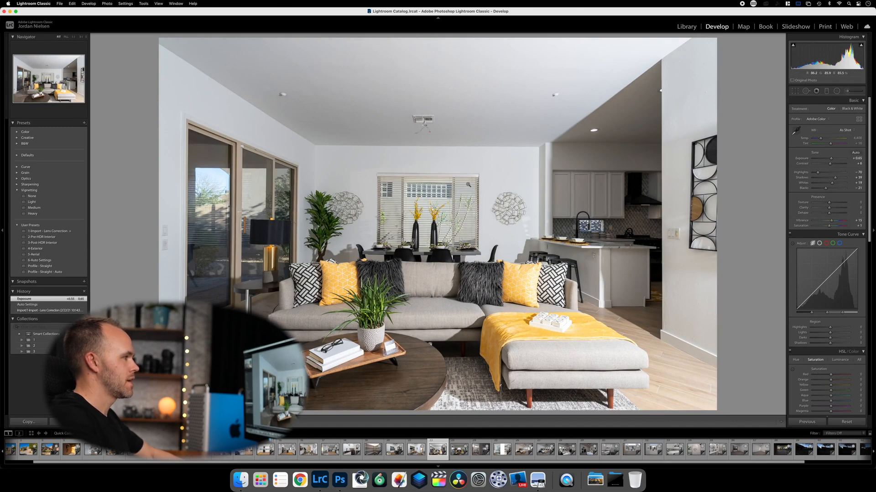
Step: Compare the two living room exposures, and apply auto tone to DSC01689.dng with its exposure set to +0.85
{"action": "key", "text": "backslash"}
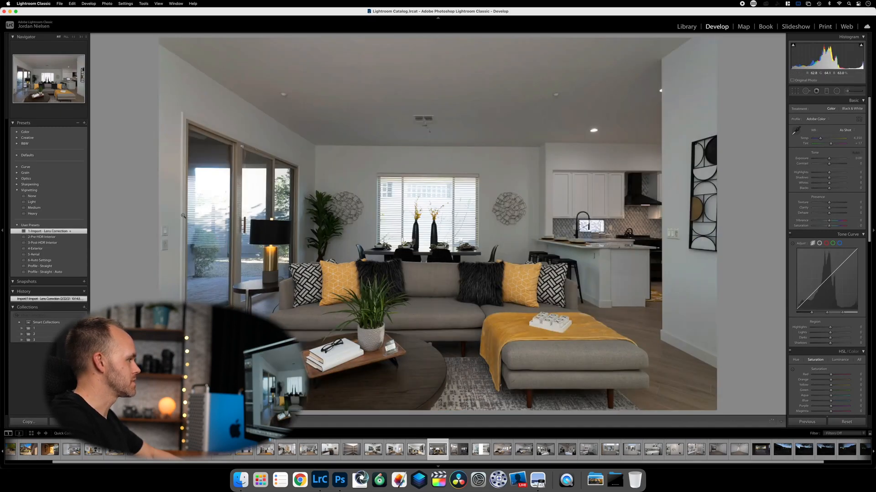
{"action": "key", "text": "backslash"}
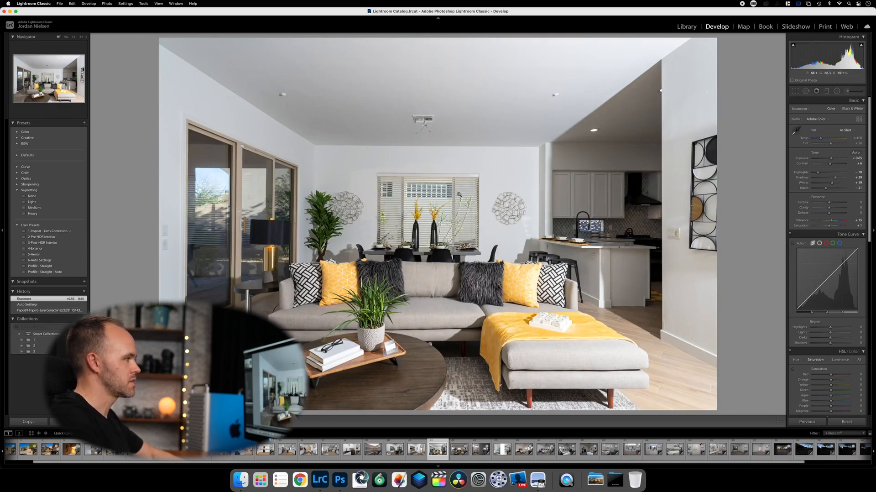
{"action": "key", "text": "backslash"}
{"action": "key", "text": "backslash"}
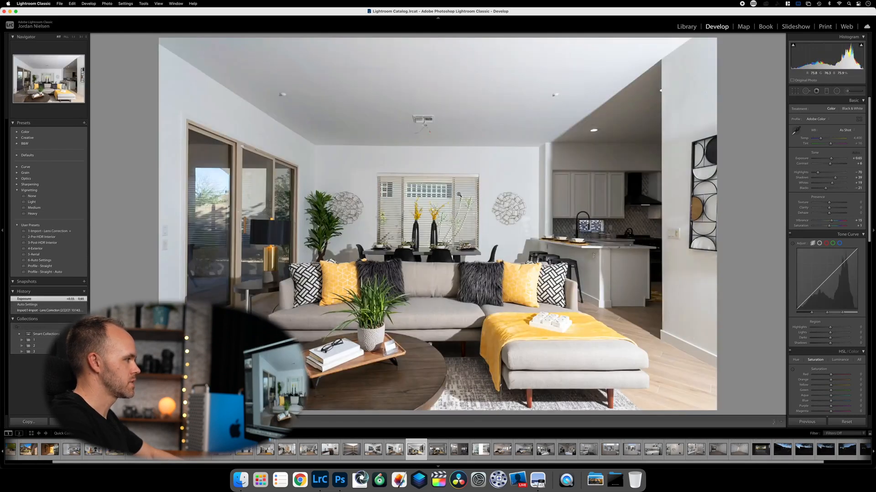
{"action": "key", "text": "Right"}
{"action": "key", "text": "Right"}
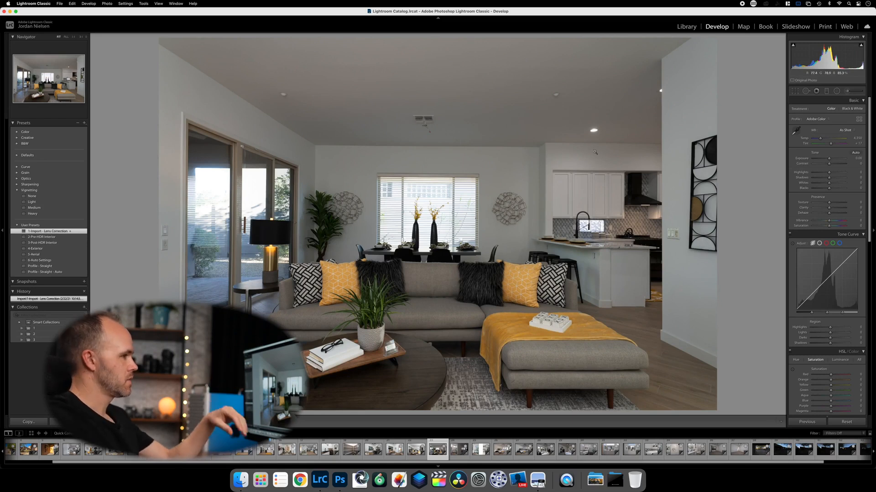
{"action": "left_click", "coordinate": [855, 154]}
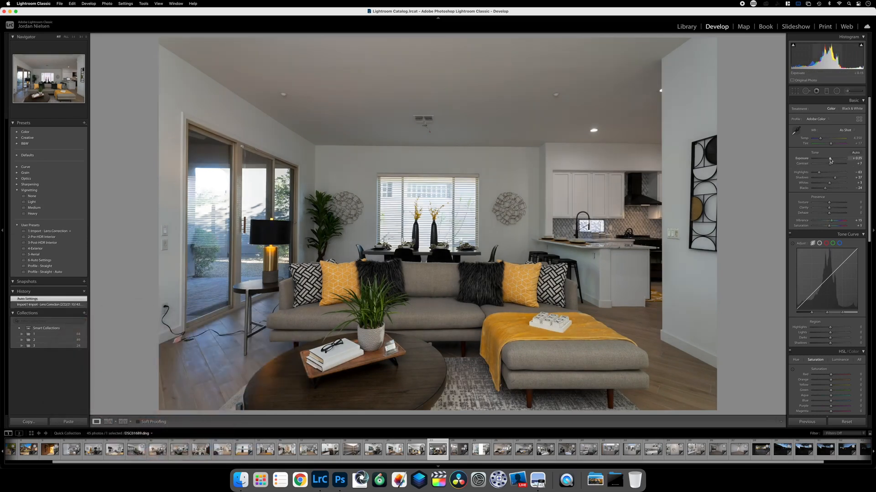
{"action": "left_click_drag", "start_coordinate": [830, 160], "coordinate": [832, 160]}
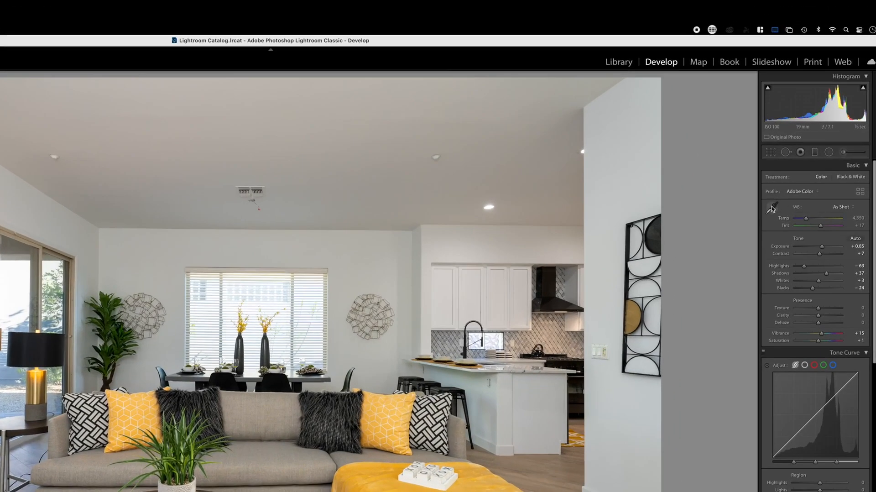
Step: Sample the white balance from the white book on the coffee table and warm the temperature to about 4,330
{"action": "left_click", "coordinate": [771, 208]}
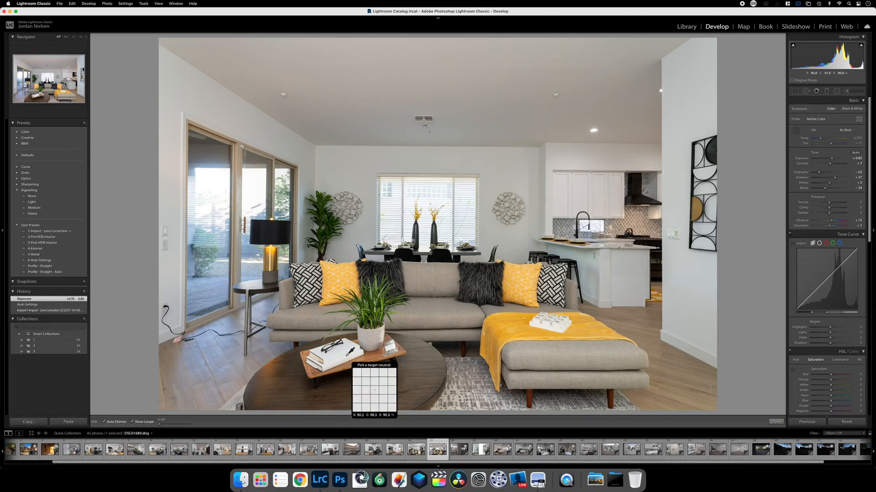
{"action": "left_click", "coordinate": [345, 359]}
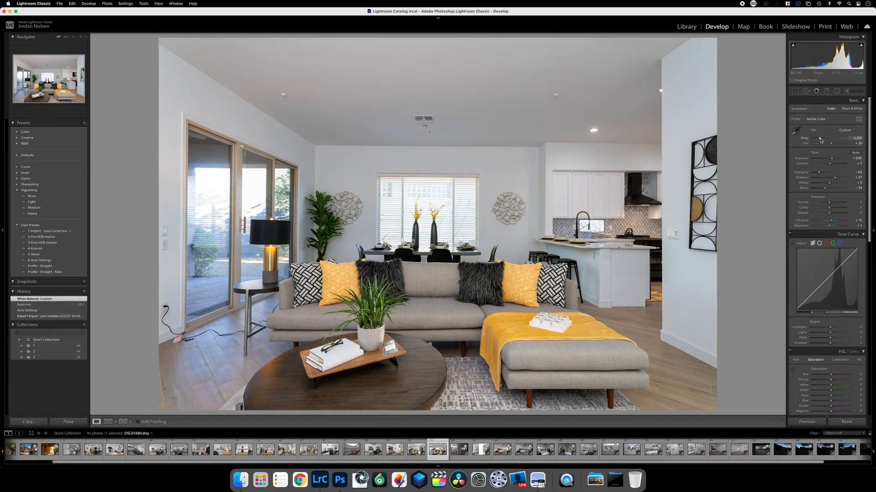
{"action": "left_click_drag", "start_coordinate": [821, 140], "coordinate": [820, 138]}
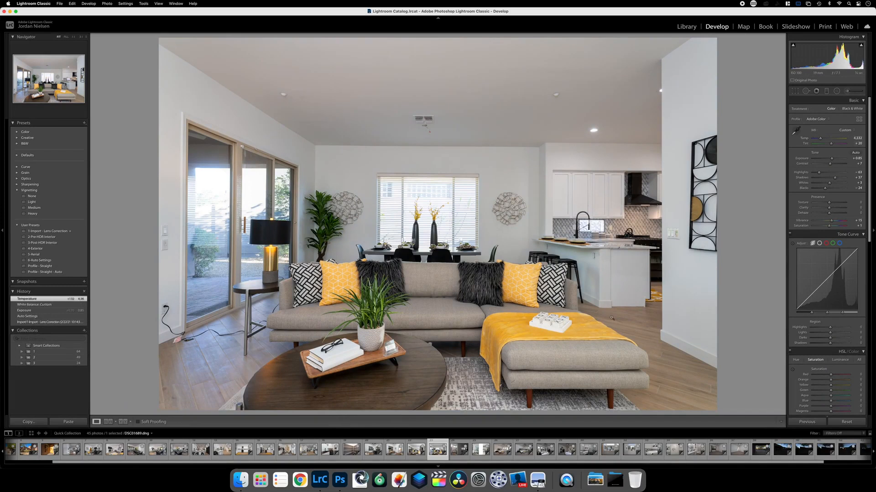
Step: Select the two living room exposures, DSC01689.dng and DSC01691.dng, and open them as layers in Photoshop
{"action": "left_click", "coordinate": [416, 449], "text": "shift"}
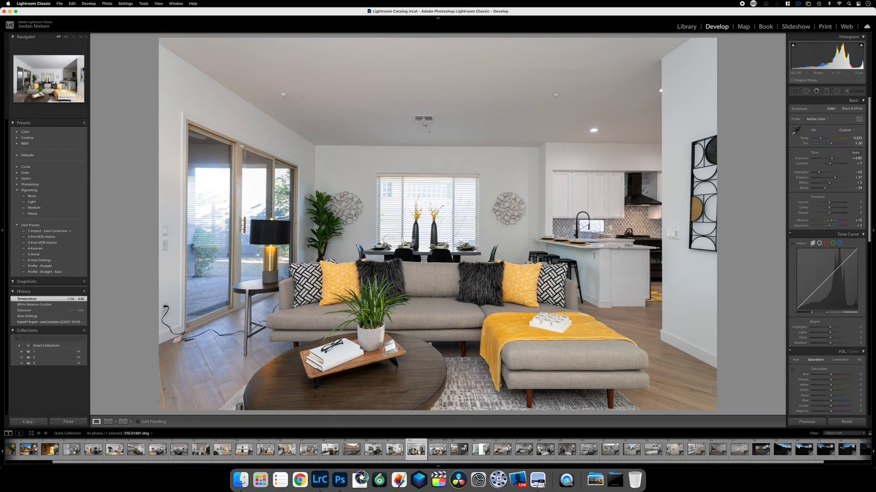
{"action": "right_click", "coordinate": [431, 449]}
{"action": "mouse_move", "coordinate": [501, 324]}
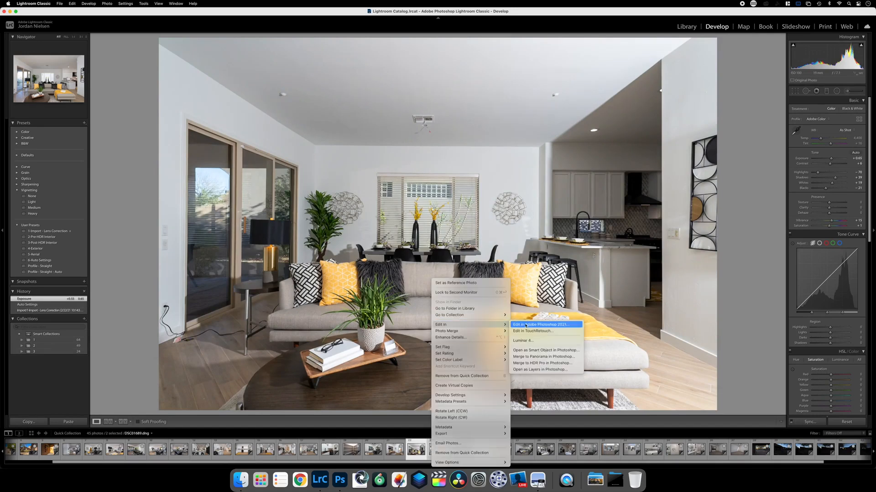
{"action": "left_click", "coordinate": [541, 369]}
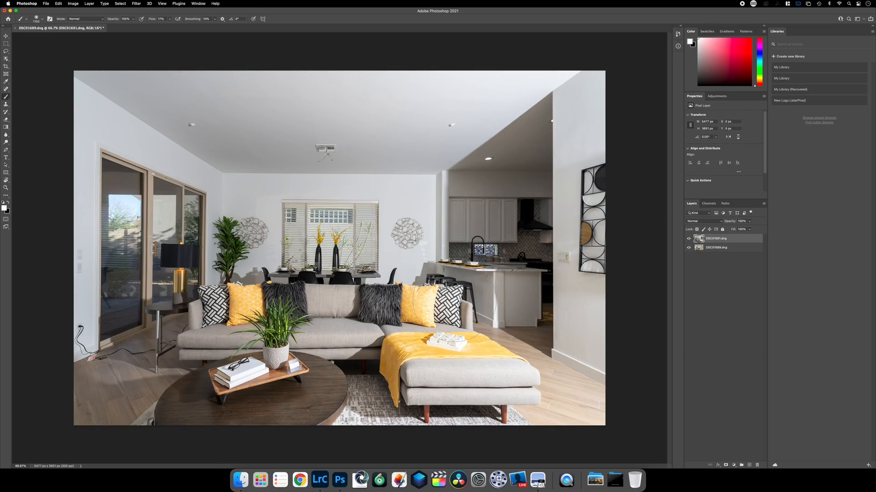
Step: Compare the two living room layers and add a black layer mask to the DSC01691.dng layer
{"action": "left_click_drag", "start_coordinate": [699, 250], "coordinate": [700, 240]}
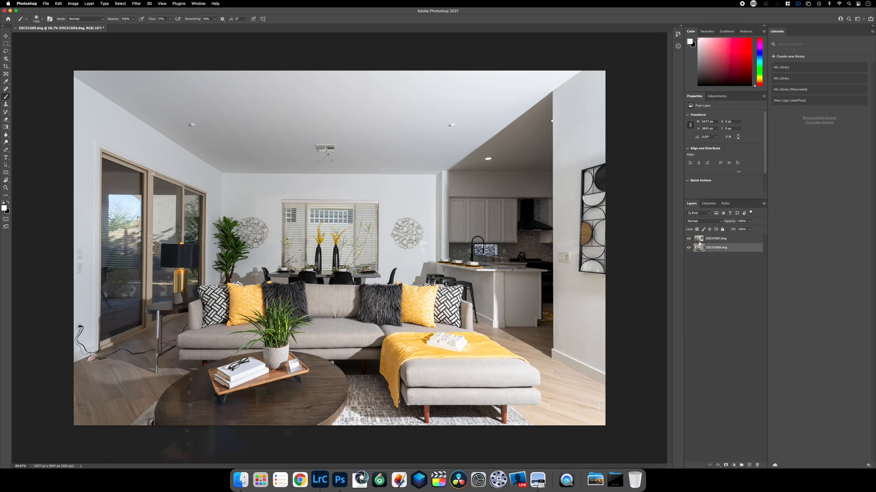
{"action": "left_click", "coordinate": [689, 238]}
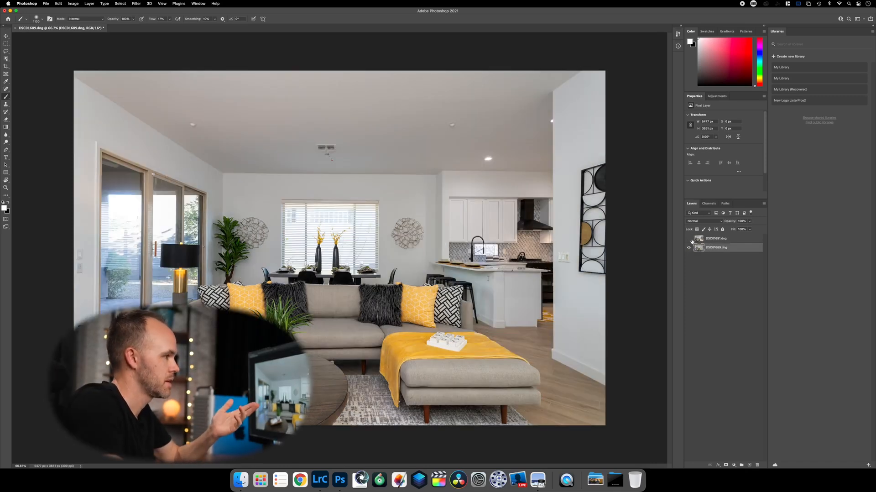
{"action": "left_click", "coordinate": [688, 238]}
{"action": "left_click", "coordinate": [699, 241]}
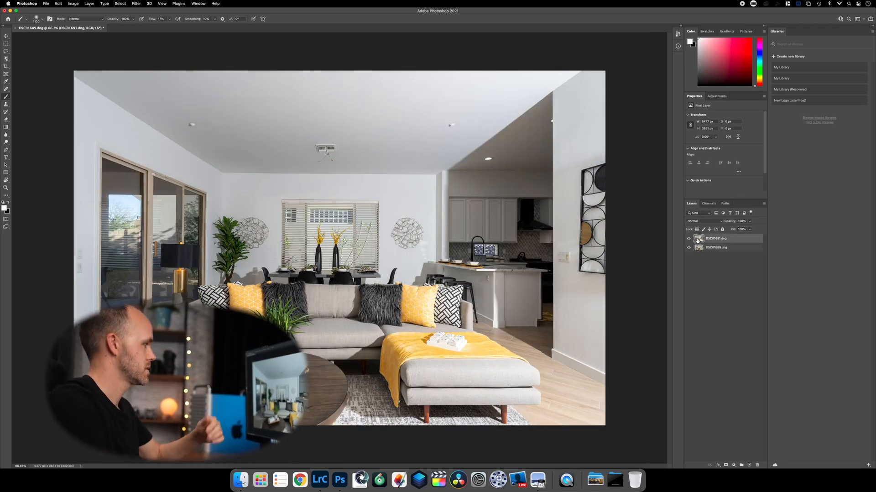
{"action": "left_click", "coordinate": [726, 464], "text": "alt"}
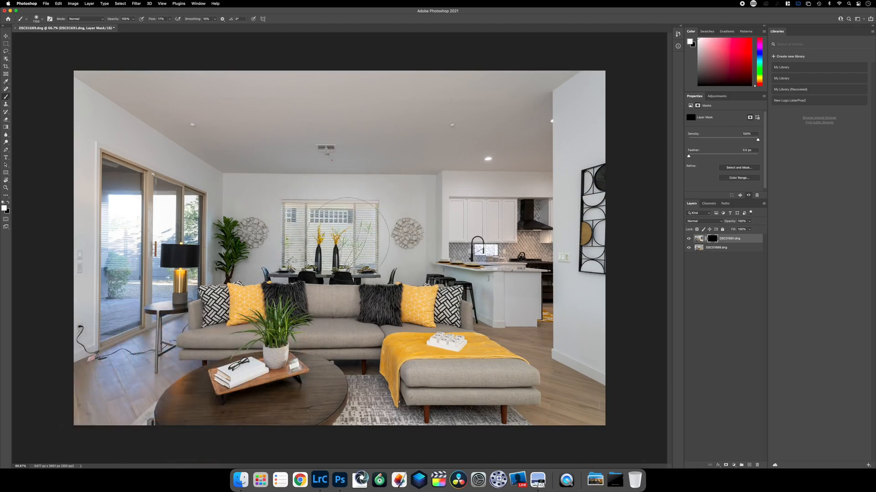
Step: Paint the dining window and sliding glass doors in on the DSC01691.dng mask, and close the document with changes saved
{"action": "mouse_move", "coordinate": [117, 176]}
{"action": "left_mouse_down"}
{"action": "mouse_move", "coordinate": [121, 301]}
{"action": "mouse_move", "coordinate": [176, 272]}
{"action": "mouse_move", "coordinate": [180, 198]}
{"action": "mouse_move", "coordinate": [166, 214]}
{"action": "left_mouse_up"}
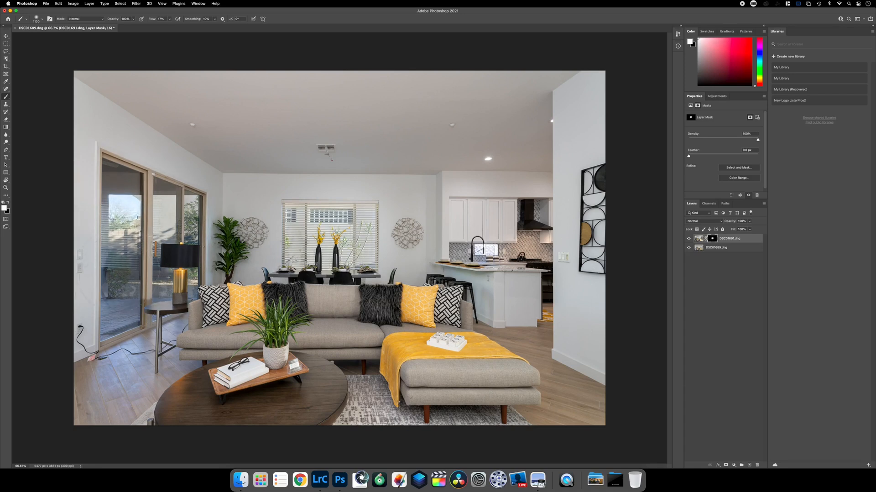
{"action": "left_click_drag", "start_coordinate": [119, 256], "coordinate": [113, 267]}
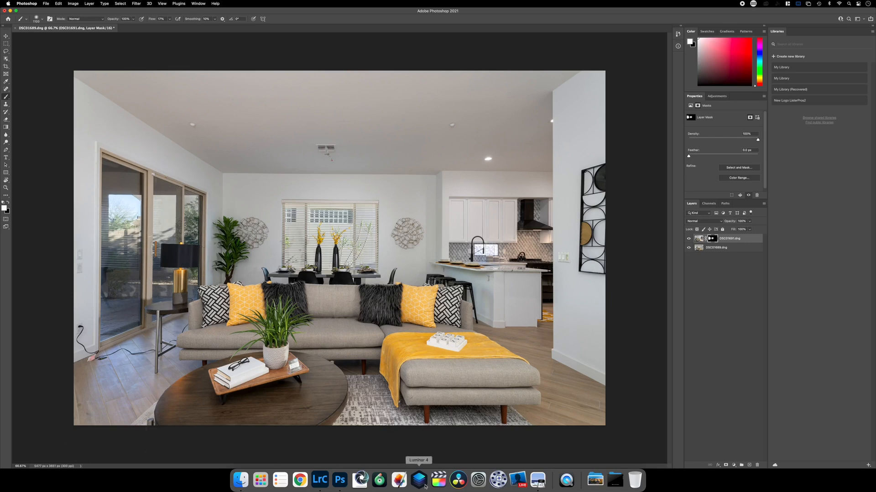
{"action": "left_click", "coordinate": [15, 28]}
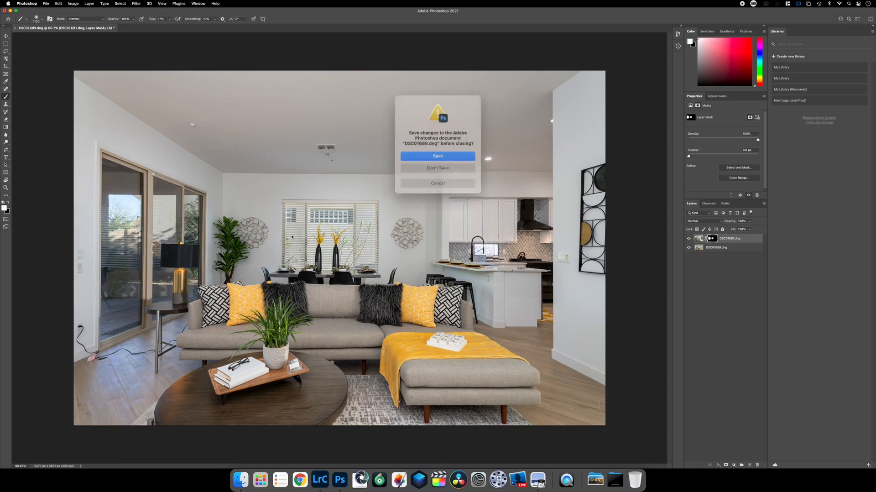
{"action": "left_click", "coordinate": [453, 157]}
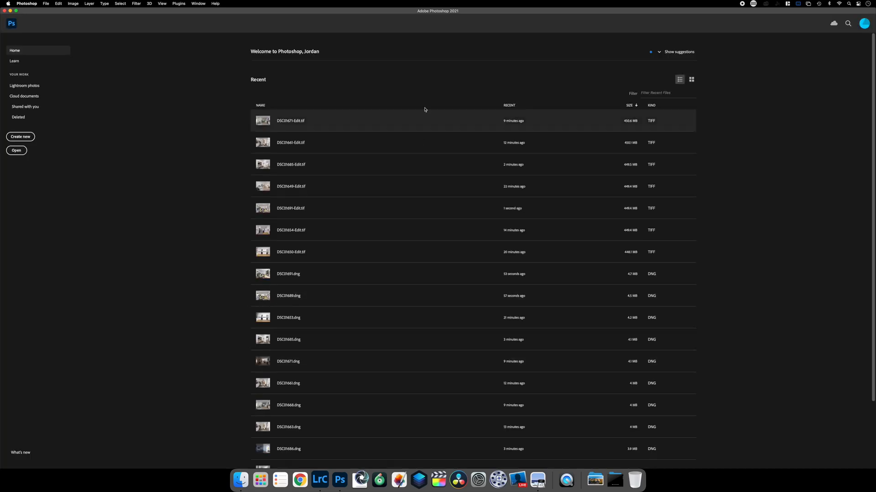
Step: Switch to Lightroom Classic and remove the two living room source exposures from the Quick Collection, keeping the blended edit
{"action": "left_click", "coordinate": [321, 480]}
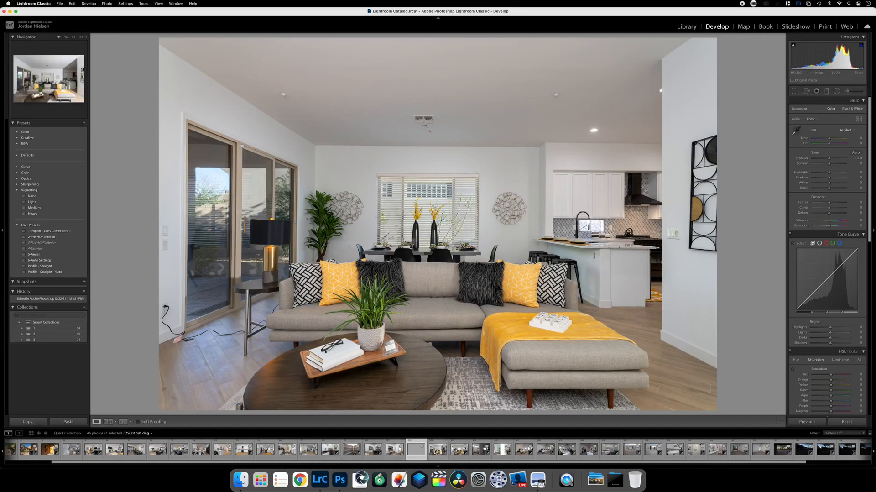
{"action": "left_click", "coordinate": [436, 451]}
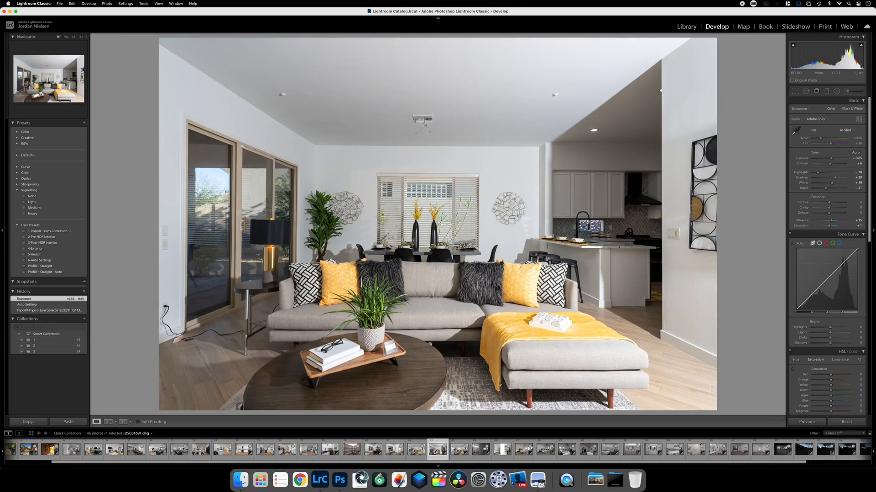
{"action": "key", "text": "b"}
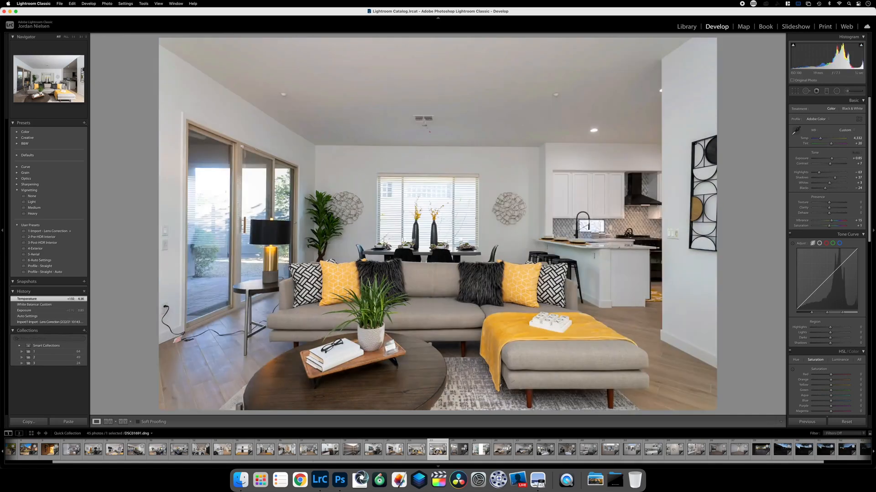
{"action": "key", "text": "b"}
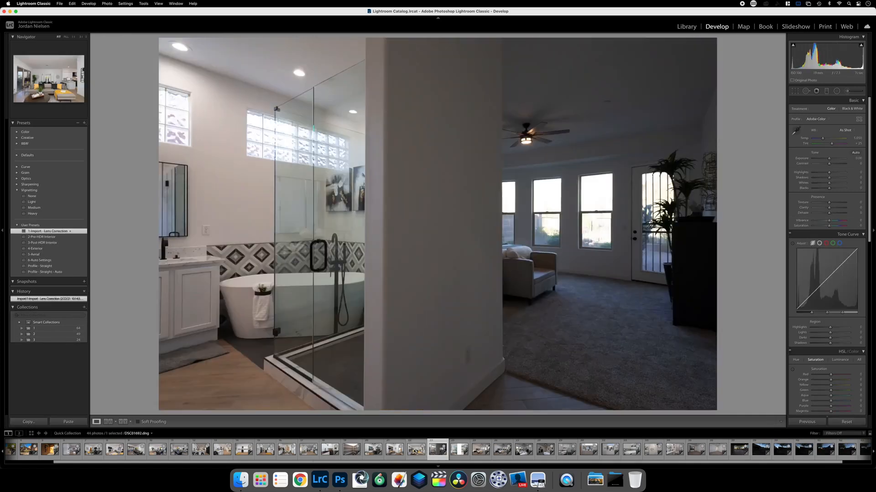
{"action": "left_click", "coordinate": [413, 450]}
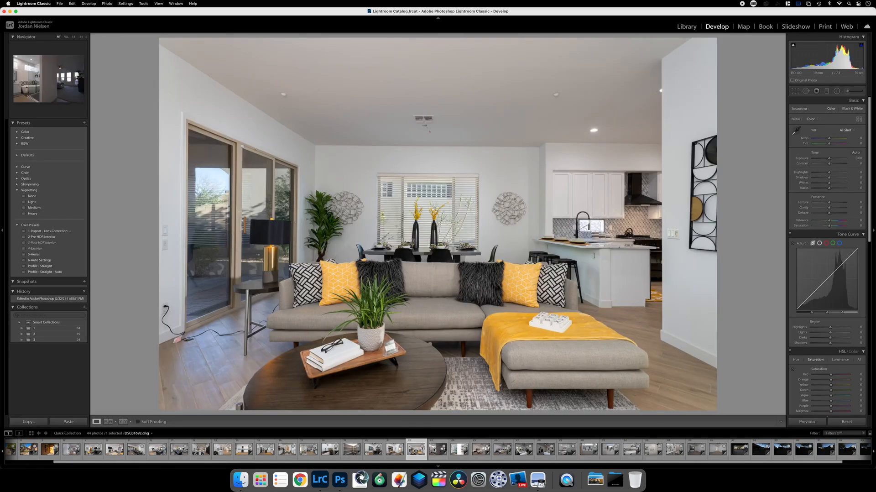
Step: Apply auto tone to the bathroom exposure with the dark bedroom and set its exposure to +0.60
{"action": "left_click", "coordinate": [438, 447]}
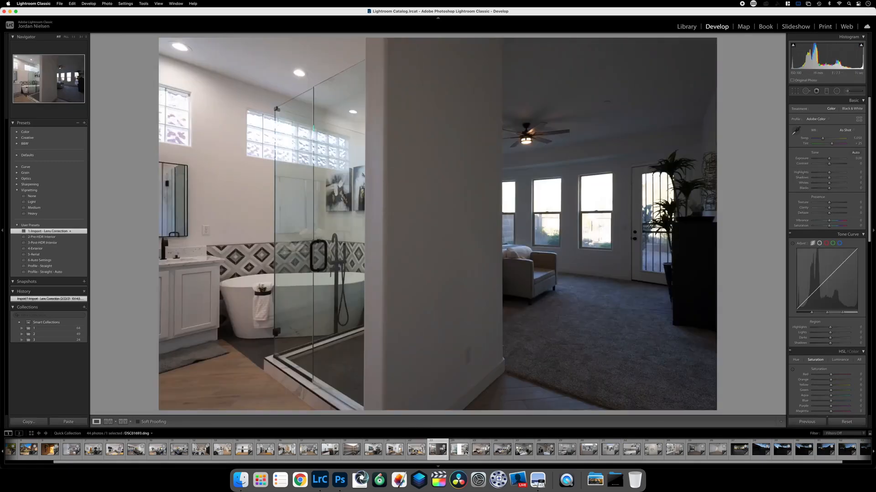
{"action": "left_click", "coordinate": [854, 153]}
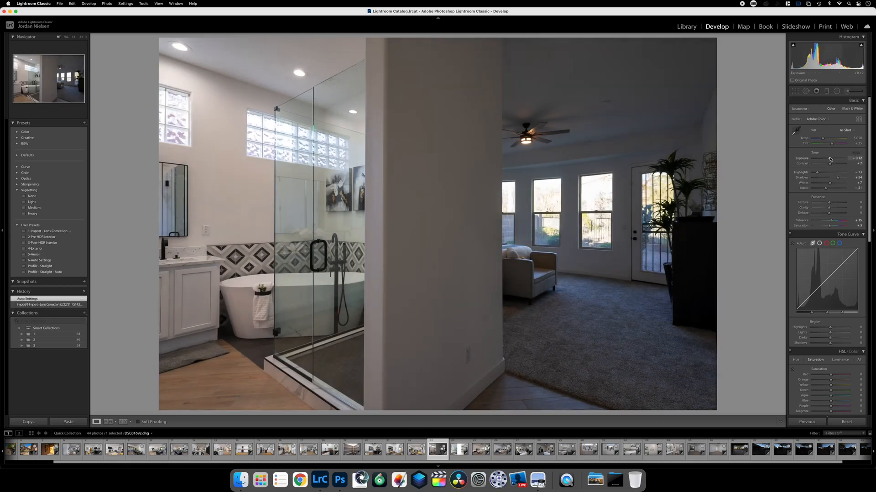
{"action": "left_click_drag", "start_coordinate": [829, 159], "coordinate": [831, 159]}
Step: Sample the white balance from the white vanity cabinet, and set exposure to +0.80, highlights to −100 and tint to +18
{"action": "left_click", "coordinate": [795, 133]}
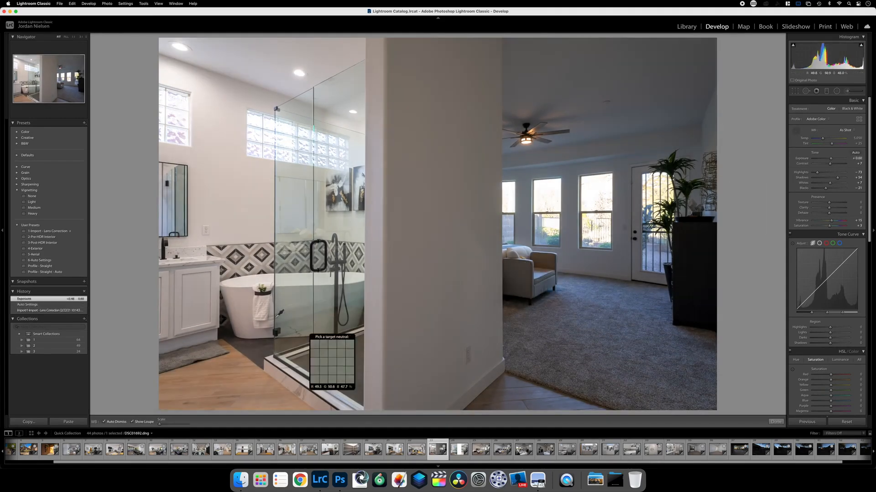
{"action": "left_click", "coordinate": [207, 287]}
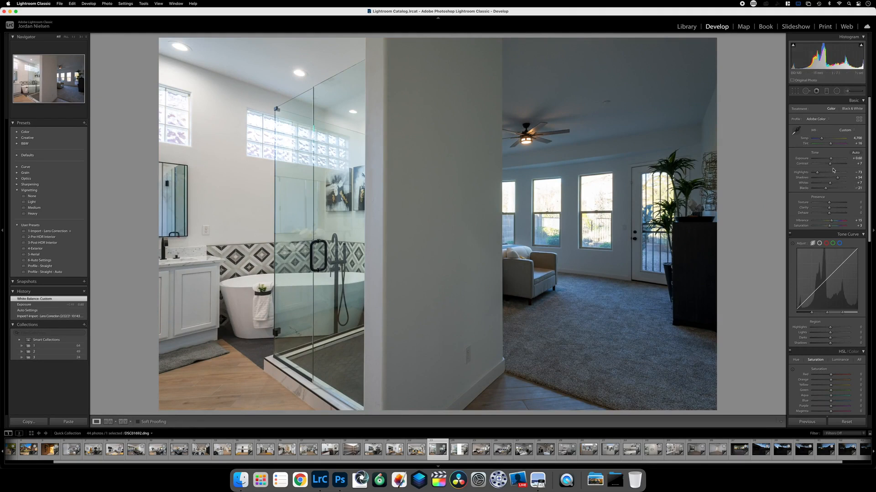
{"action": "left_click_drag", "start_coordinate": [831, 159], "coordinate": [771, 163]}
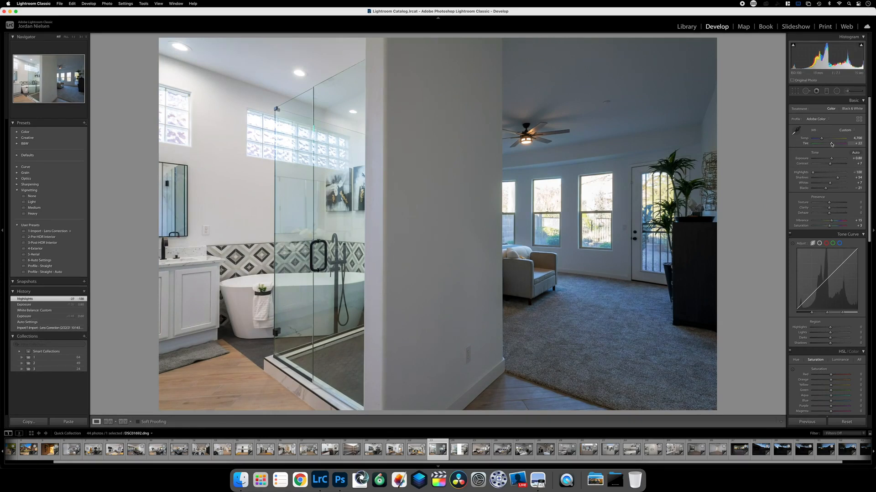
{"action": "left_click_drag", "start_coordinate": [831, 144], "coordinate": [831, 145]}
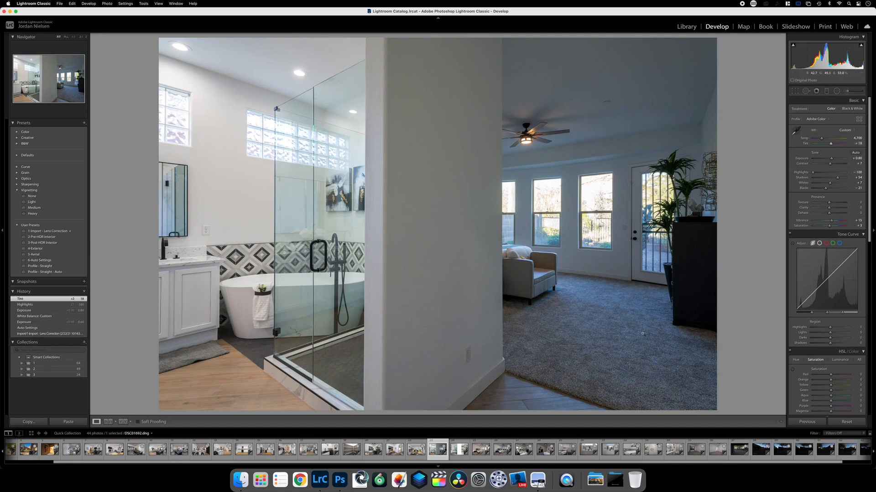
Step: Apply auto tone to the bathroom exposure with the bright white wall, DSC01693.dng, and set its exposure to −0.45
{"action": "key", "text": "Right"}
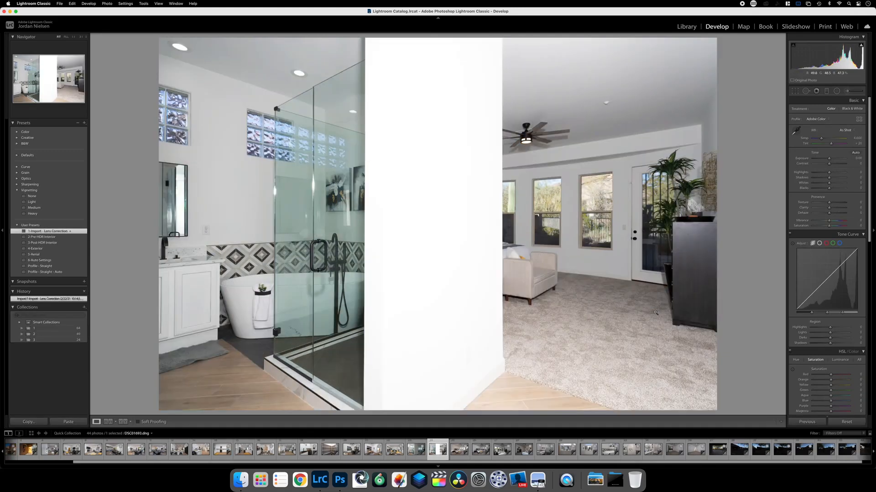
{"action": "key", "text": "Left"}
{"action": "key", "text": "Left"}
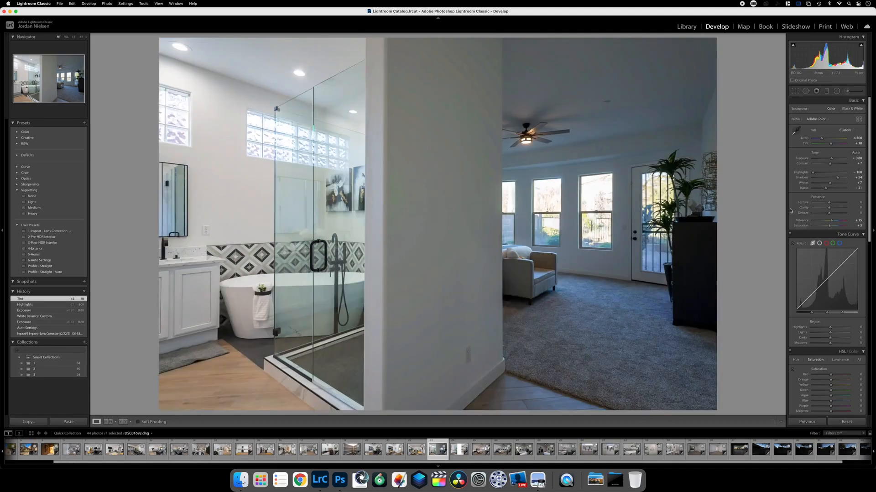
{"action": "key", "text": "Right"}
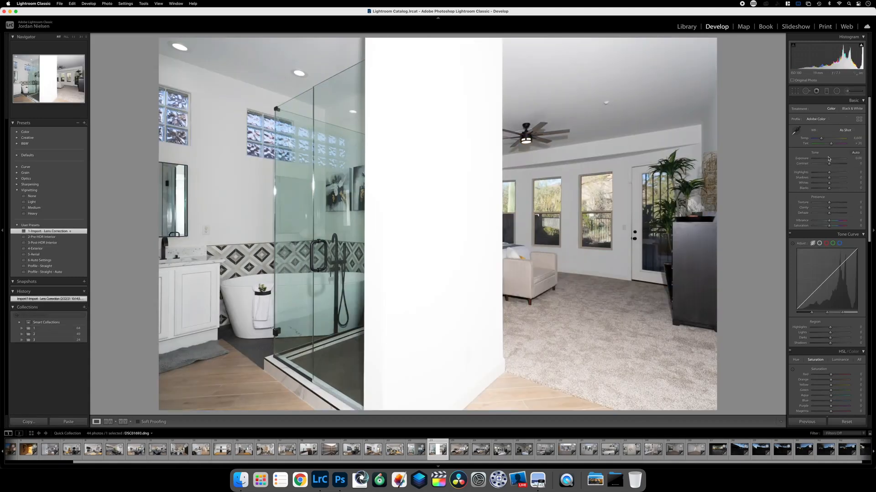
{"action": "key", "text": "super+u"}
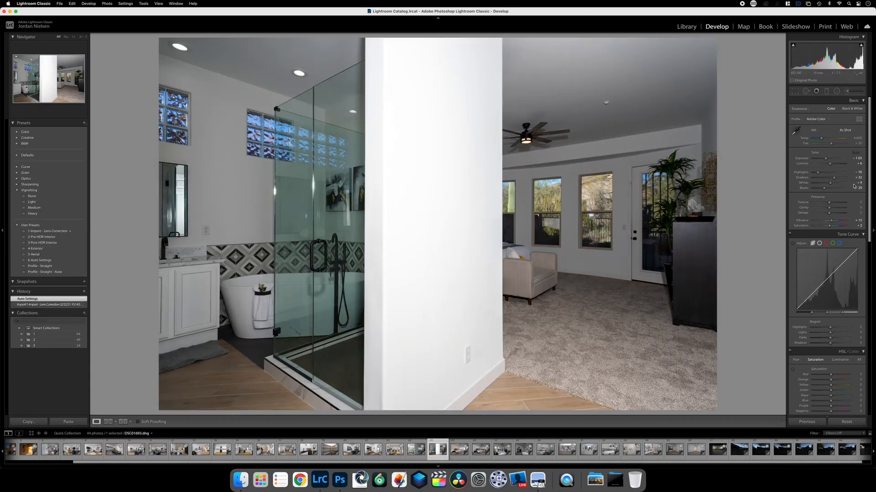
{"action": "left_click_drag", "start_coordinate": [826, 159], "coordinate": [828, 159]}
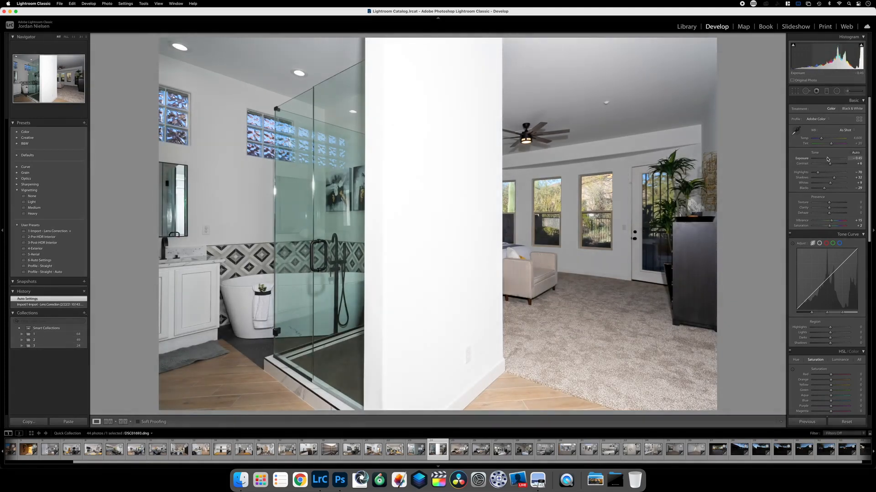
Step: Compare the two bathroom and bedroom exposures, checking the shower glass, center wall, windows and carpet in each
{"action": "key", "text": "Left"}
{"action": "key", "text": "Right"}
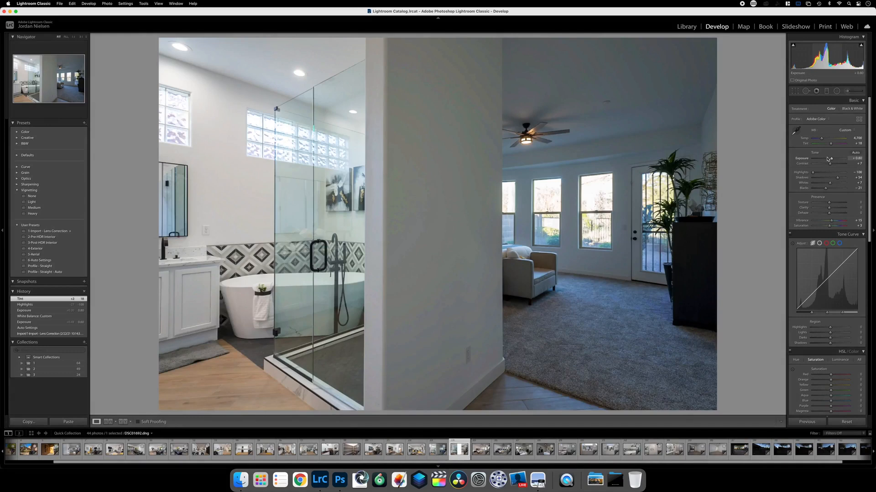
{"action": "key", "text": "Left"}
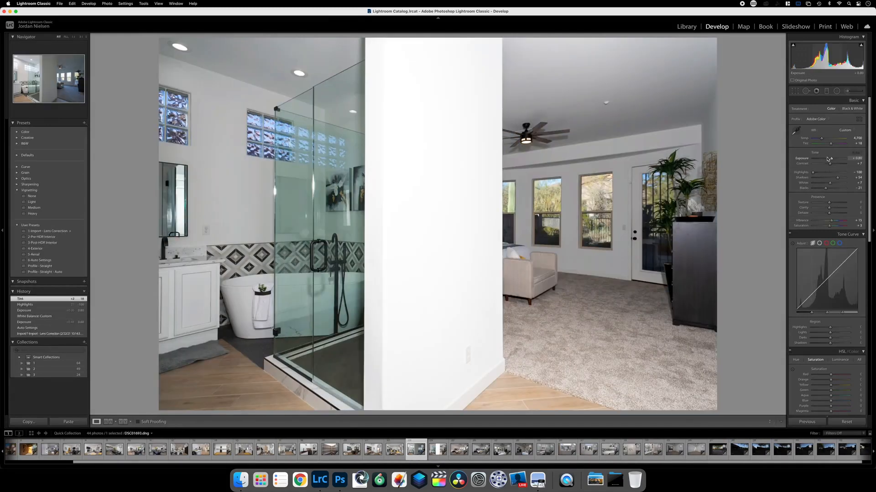
{"action": "key", "text": "Right"}
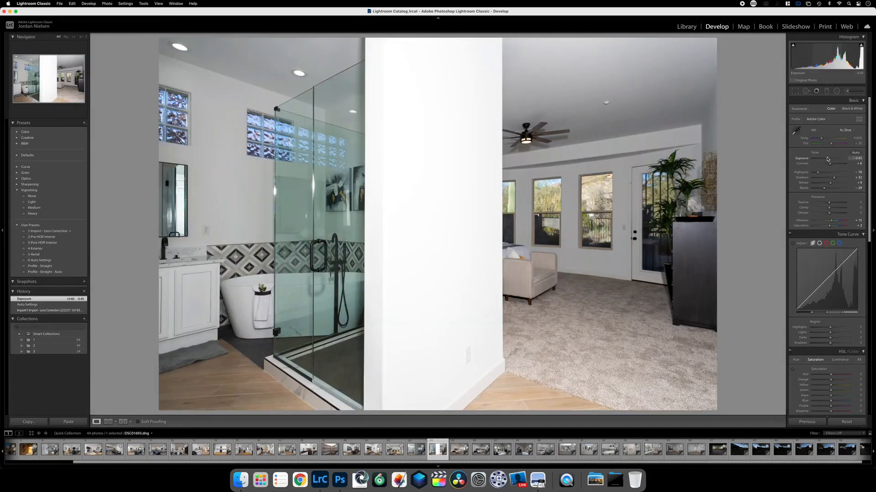
{"action": "key", "text": "Left"}
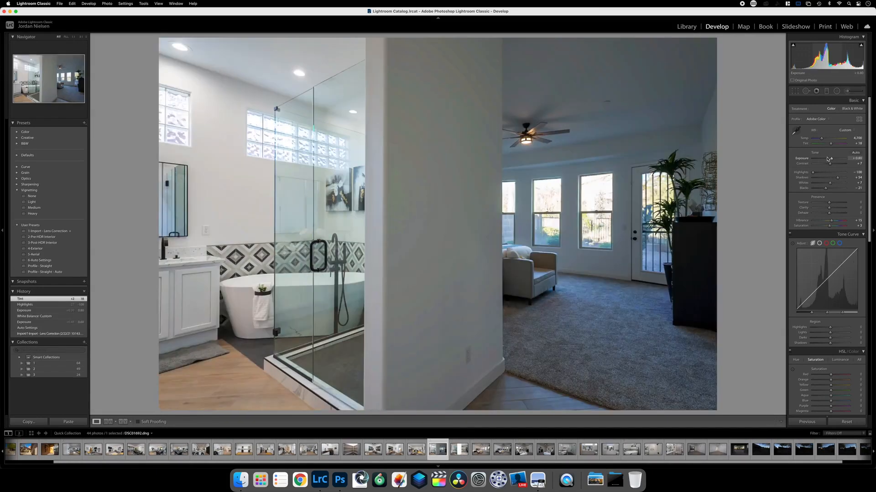
{"action": "key", "text": "Right"}
{"action": "key", "text": "Left"}
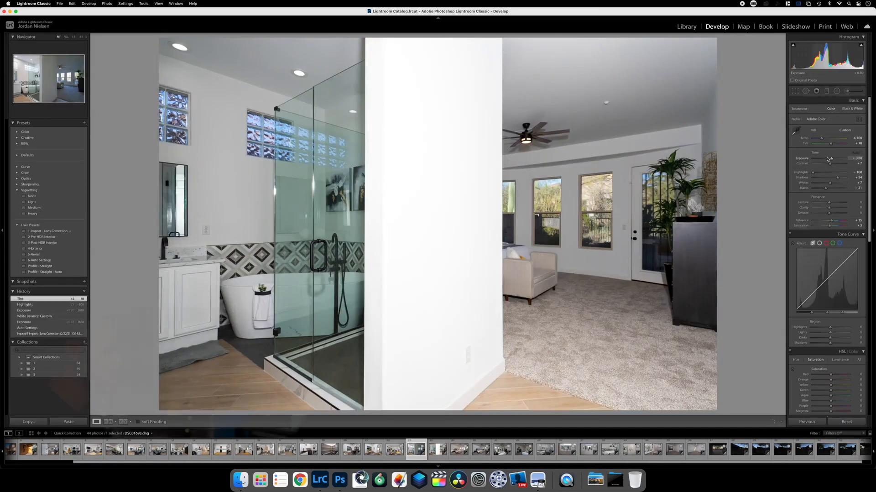
{"action": "key", "text": "Right"}
{"action": "key", "text": "Left"}
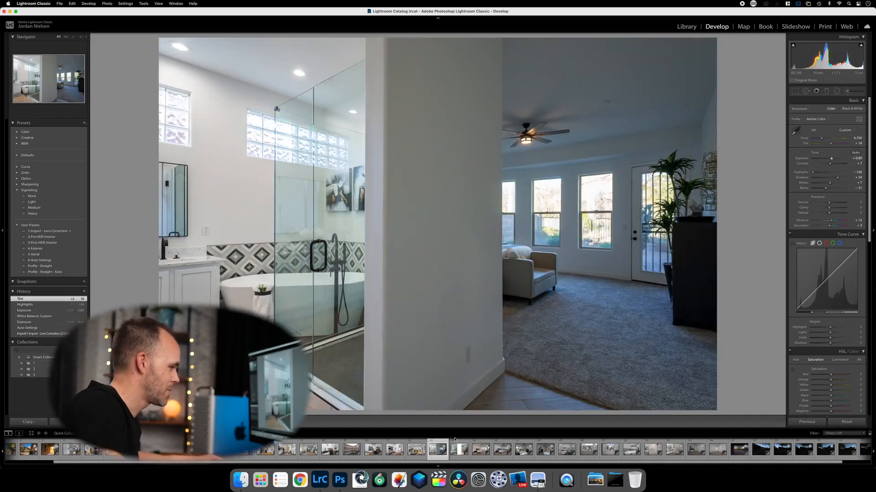
Step: Open the two selected bathroom and bedroom exposures together as layers in one Photoshop document
{"action": "right_click", "coordinate": [455, 439]}
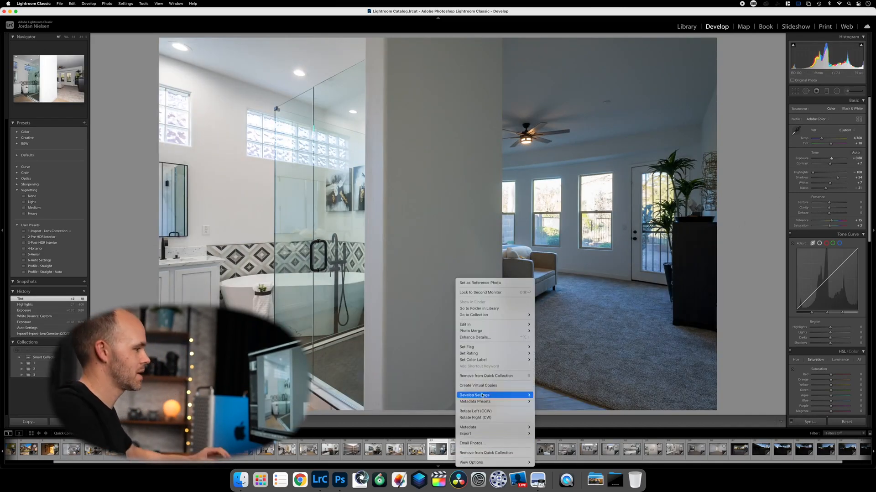
{"action": "mouse_move", "coordinate": [492, 324]}
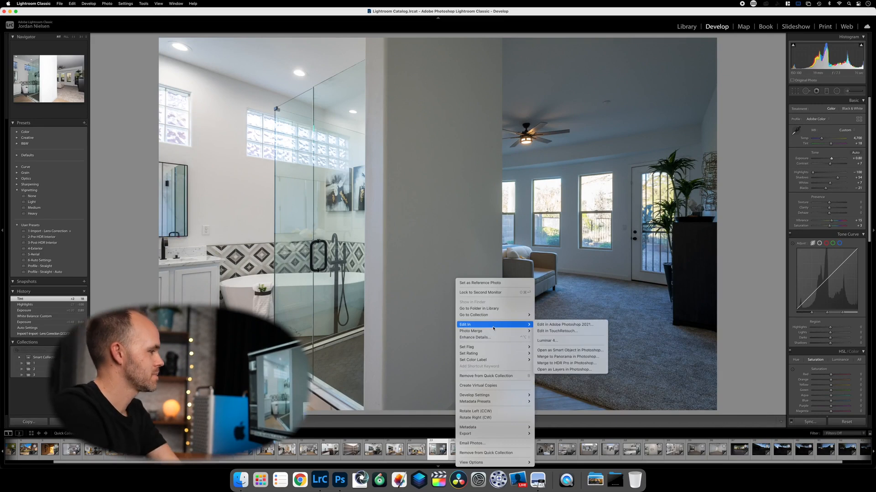
{"action": "left_click", "coordinate": [547, 369]}
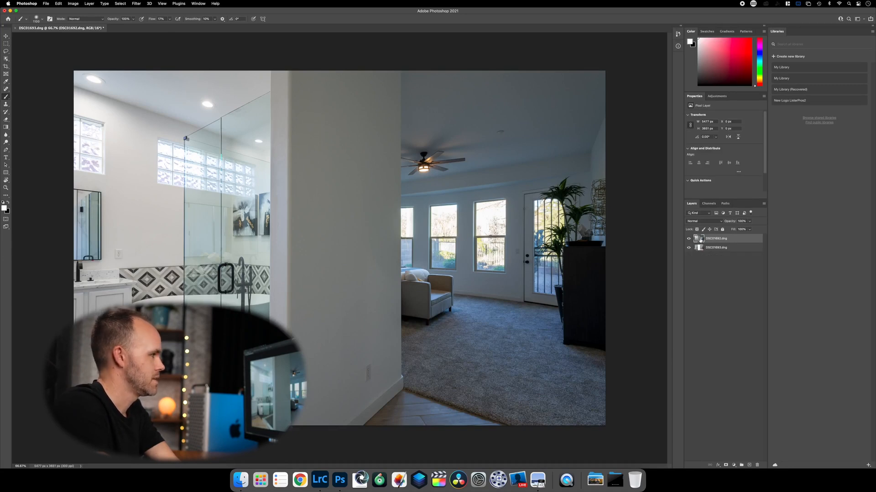
Step: Move the DSC01692.dng layer below DSC01693.dng and hide the DSC01693.dng layer with a black layer mask
{"action": "left_click_drag", "start_coordinate": [700, 239], "coordinate": [699, 245]}
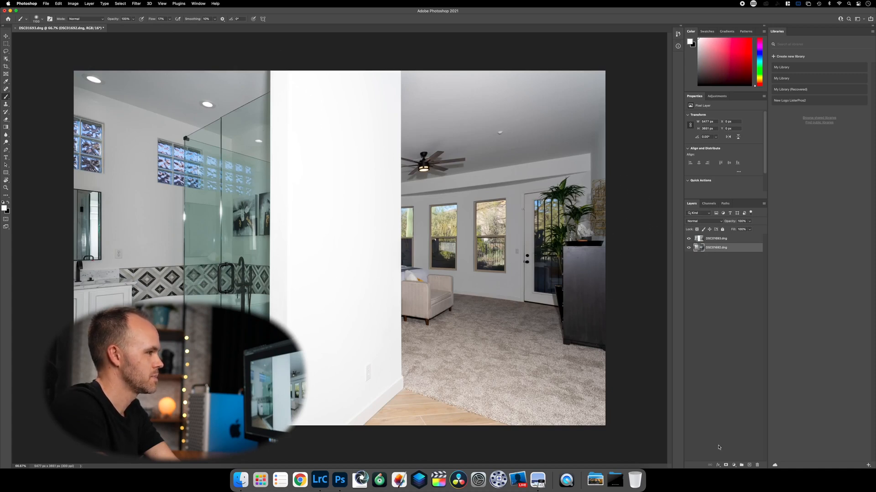
{"action": "left_click", "coordinate": [708, 240]}
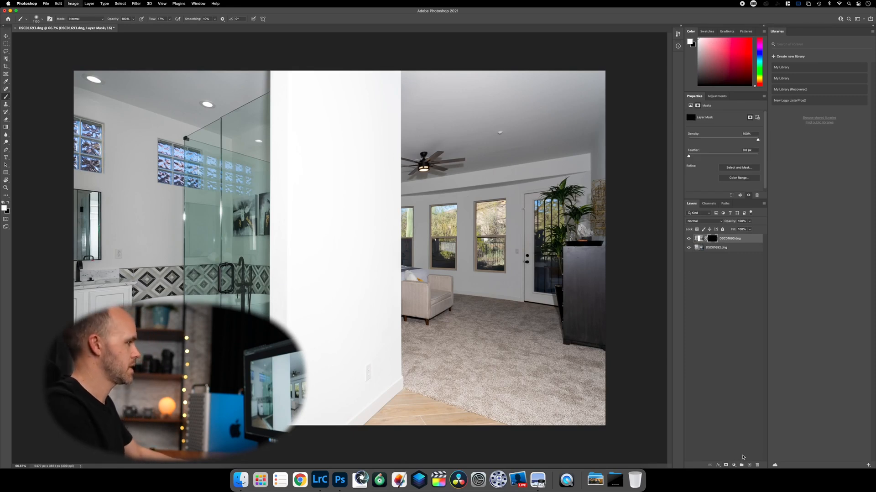
{"action": "left_click", "coordinate": [725, 464], "text": "alt"}
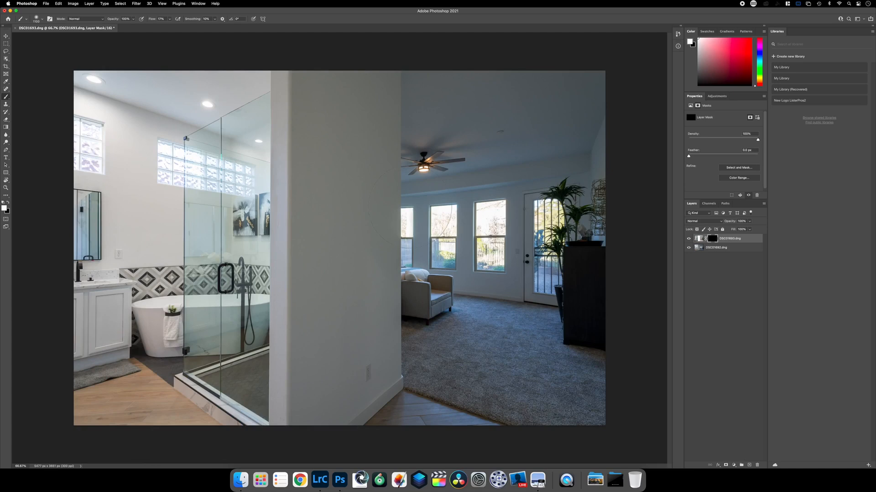
Step: Try to reveal the brighter bedroom and center wall on the layer mask with a large brush at 17% flow, and undo the strokes
{"action": "left_click", "coordinate": [410, 208], "text": "ctrl+alt"}
{"action": "left_click_drag", "start_coordinate": [429, 193], "coordinate": [544, 146]}
{"action": "mouse_move", "coordinate": [530, 444]}
{"action": "left_mouse_down"}
{"action": "mouse_move", "coordinate": [509, 257]}
{"action": "mouse_move", "coordinate": [427, 214]}
{"action": "mouse_move", "coordinate": [401, 256]}
{"action": "mouse_move", "coordinate": [343, 183]}
{"action": "left_mouse_up"}
{"action": "left_click_drag", "start_coordinate": [354, 269], "coordinate": [380, 410]}
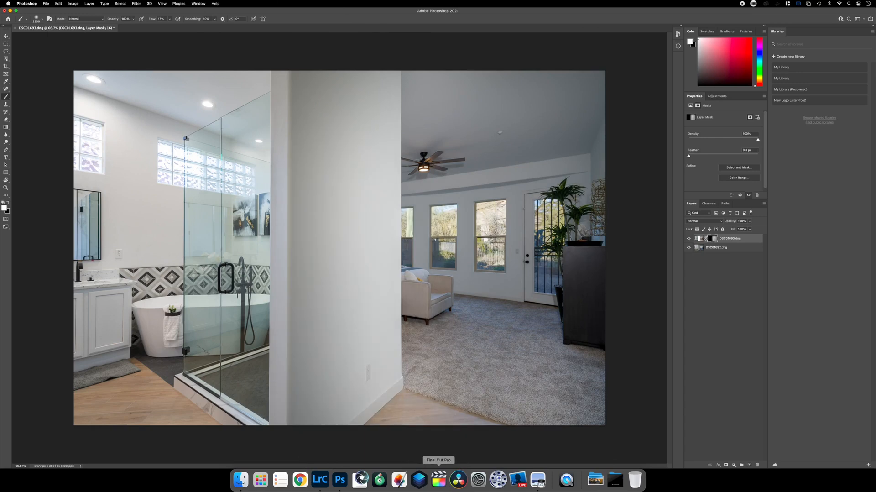
{"action": "mouse_move", "coordinate": [270, 79]}
{"action": "left_mouse_down"}
{"action": "mouse_move", "coordinate": [278, 357]}
{"action": "mouse_move", "coordinate": [260, 476]}
{"action": "left_mouse_up"}
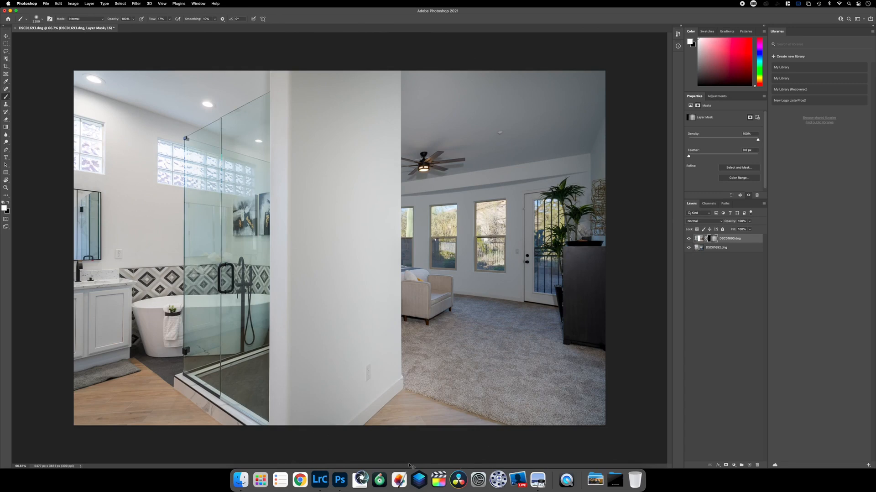
{"action": "key", "text": "super+z"}
{"action": "key", "text": "super+z"}
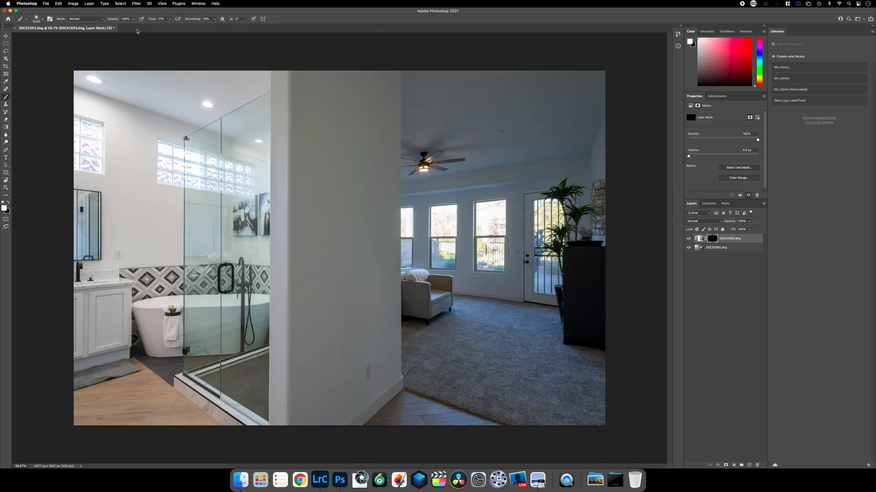
Step: Set the brush flow to 9%, paint the brighter bedroom and center wall into the mask, and restore white as the foreground color
{"action": "left_click", "coordinate": [170, 20]}
{"action": "mouse_move", "coordinate": [640, 274]}
{"action": "left_mouse_down"}
{"action": "mouse_move", "coordinate": [611, 329]}
{"action": "mouse_move", "coordinate": [469, 138]}
{"action": "mouse_move", "coordinate": [488, 132]}
{"action": "mouse_move", "coordinate": [484, 105]}
{"action": "mouse_move", "coordinate": [545, 238]}
{"action": "left_mouse_up"}
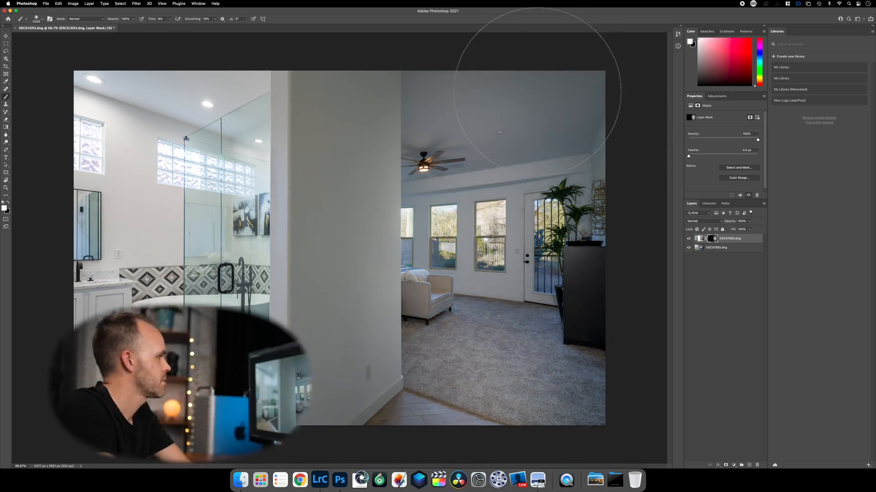
{"action": "mouse_move", "coordinate": [352, 57]}
{"action": "left_mouse_down"}
{"action": "mouse_move", "coordinate": [345, 328]}
{"action": "mouse_move", "coordinate": [324, 291]}
{"action": "mouse_move", "coordinate": [255, 403]}
{"action": "mouse_move", "coordinate": [431, 420]}
{"action": "left_mouse_up"}
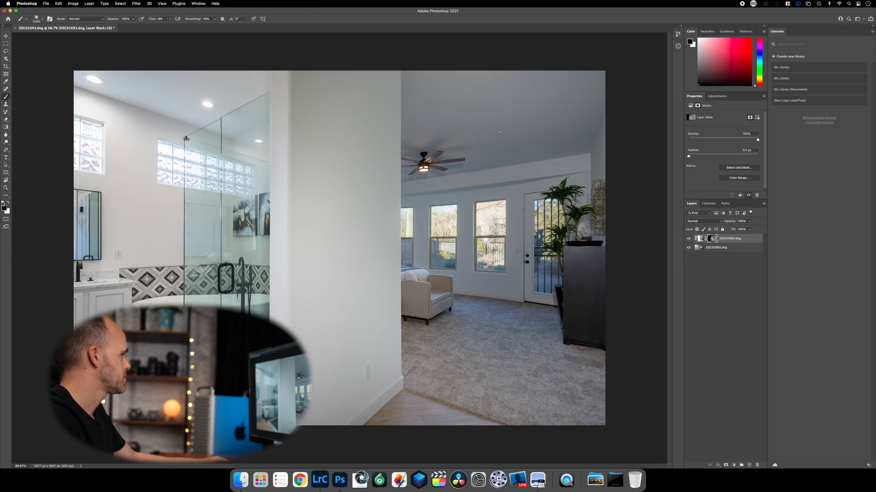
{"action": "left_click", "coordinate": [7, 202]}
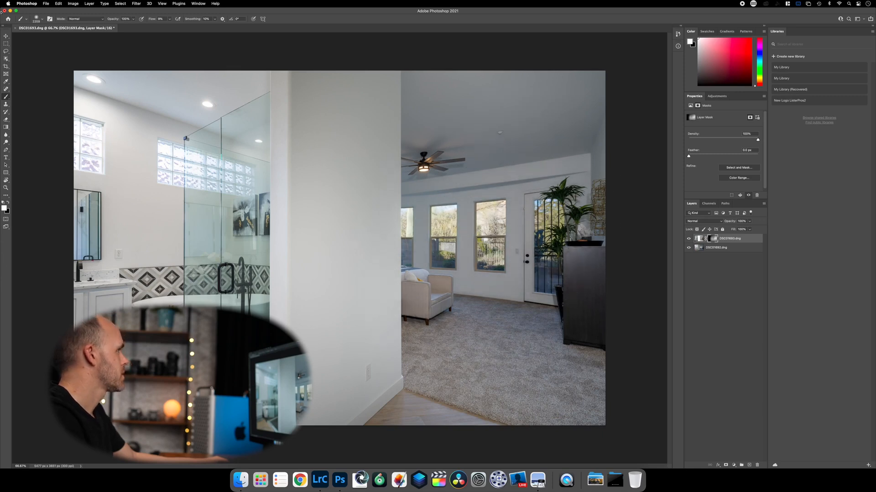
Step: Close and save the bathroom blend, and remove its original exposures from the Quick Collection in Lightroom Classic
{"action": "left_click", "coordinate": [14, 27]}
{"action": "left_click", "coordinate": [454, 154]}
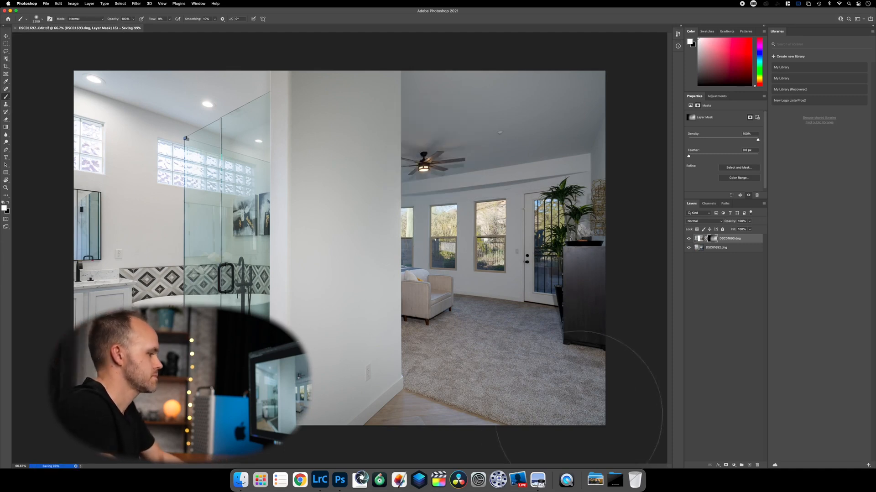
{"action": "left_click", "coordinate": [317, 479]}
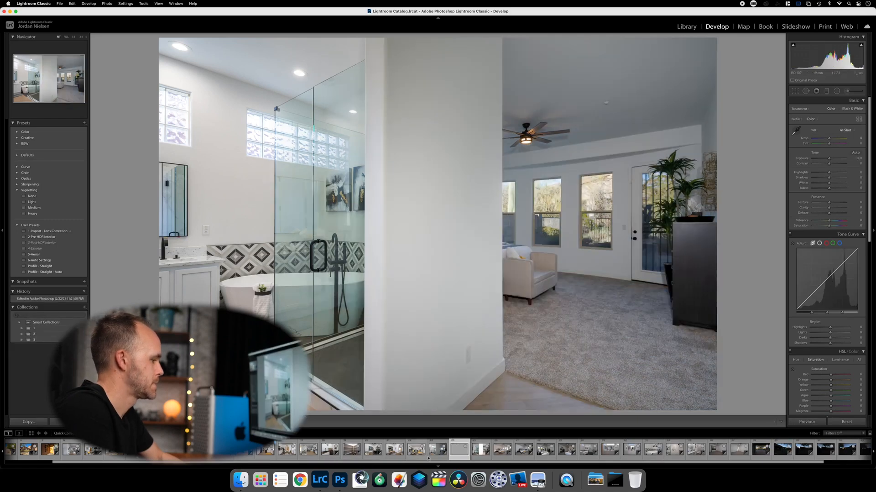
{"action": "left_click", "coordinate": [437, 451]}
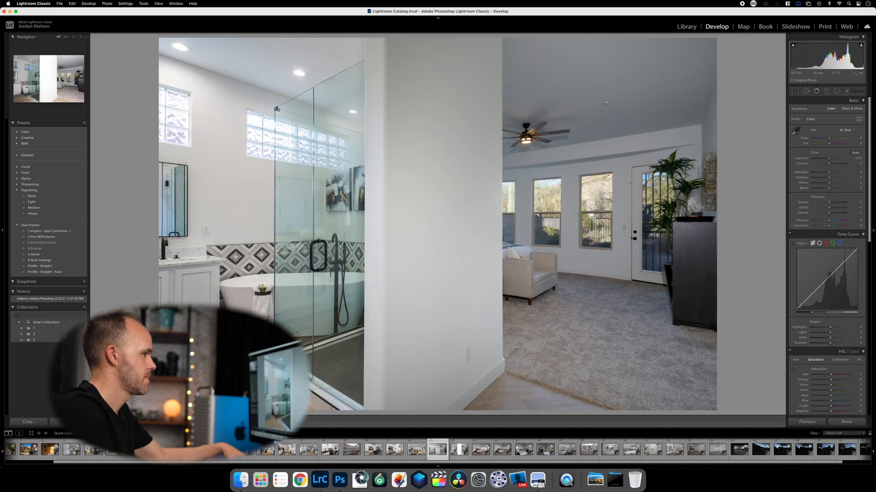
{"action": "left_click", "coordinate": [454, 451]}
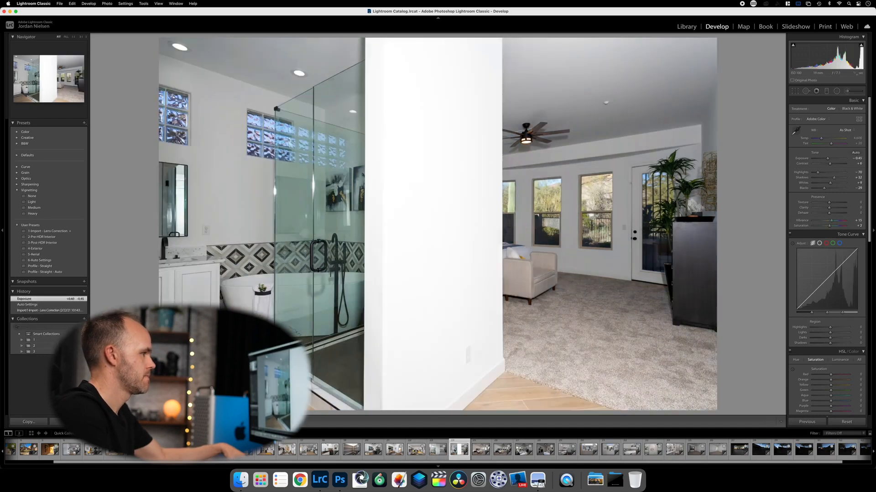
{"action": "key", "text": "b"}
Step: Apply auto tone to the cooler bedroom exposure with the clear window views, and set highlights to −100 and exposure to +0.15
{"action": "key", "text": "Right"}
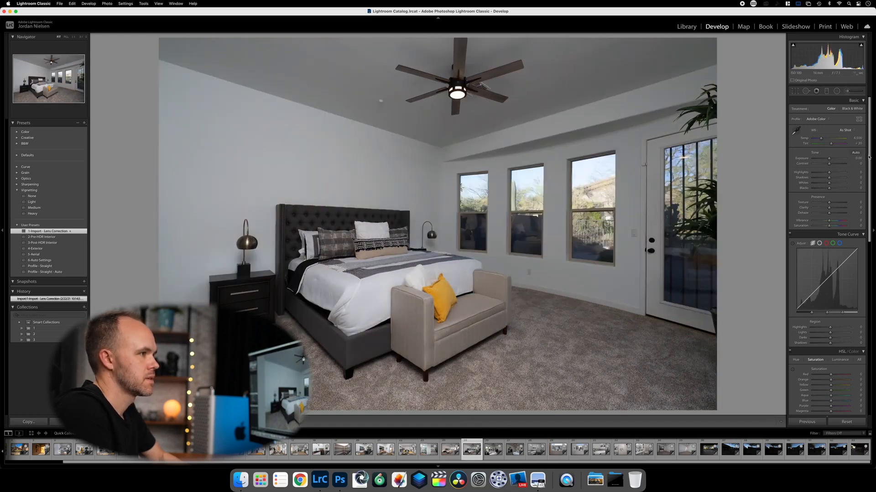
{"action": "left_click", "coordinate": [855, 153]}
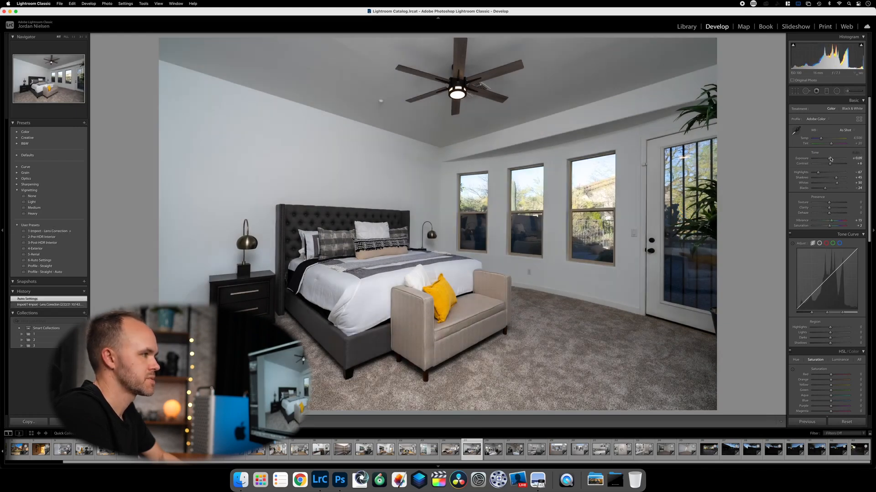
{"action": "mouse_move", "coordinate": [829, 159]}
{"action": "left_mouse_down"}
{"action": "mouse_move", "coordinate": [812, 171]}
{"action": "mouse_move", "coordinate": [830, 160]}
{"action": "left_mouse_up"}
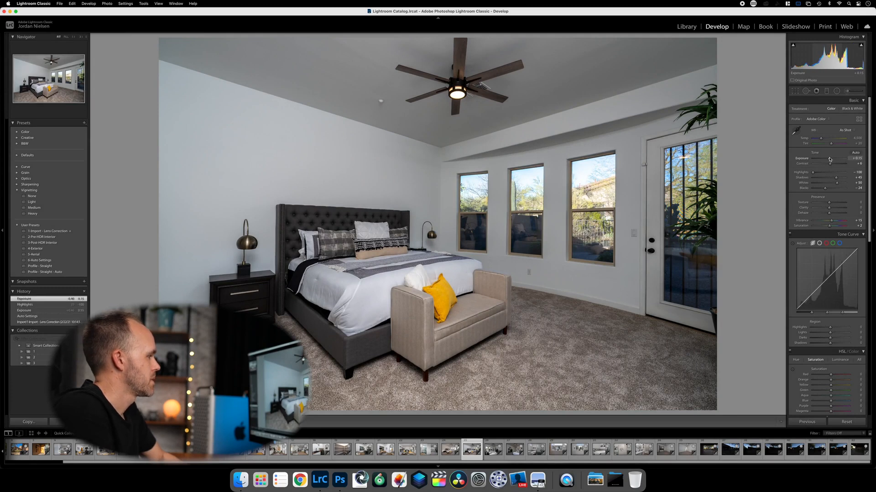
Step: Apply auto tone to the warmer bedroom exposure with the bright windows, and set its exposure to +0.20
{"action": "key", "text": "Left"}
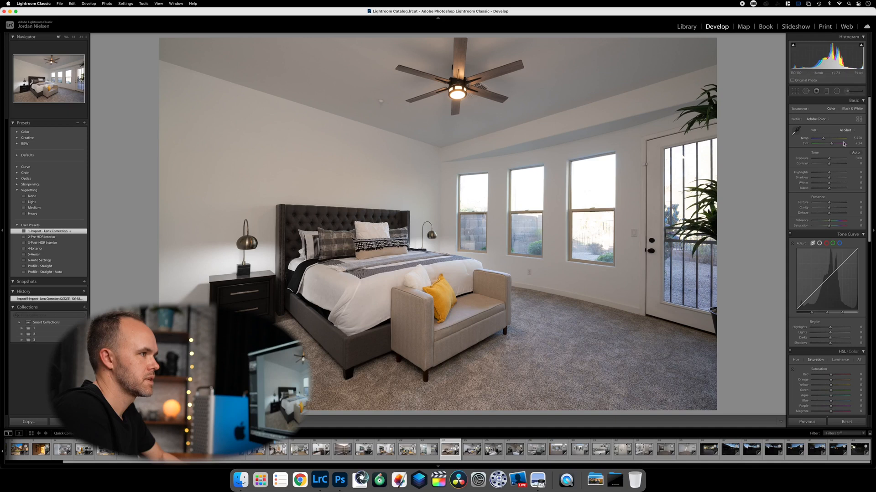
{"action": "left_click", "coordinate": [855, 153]}
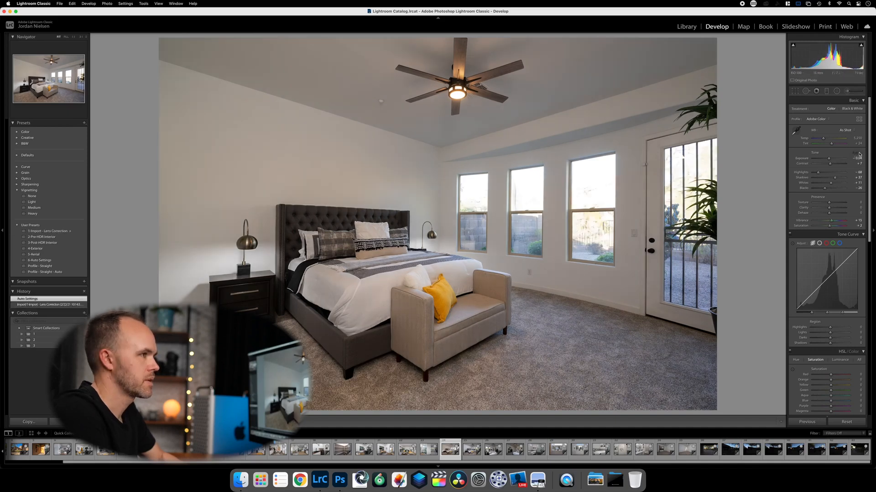
{"action": "left_click_drag", "start_coordinate": [828, 159], "coordinate": [829, 158]}
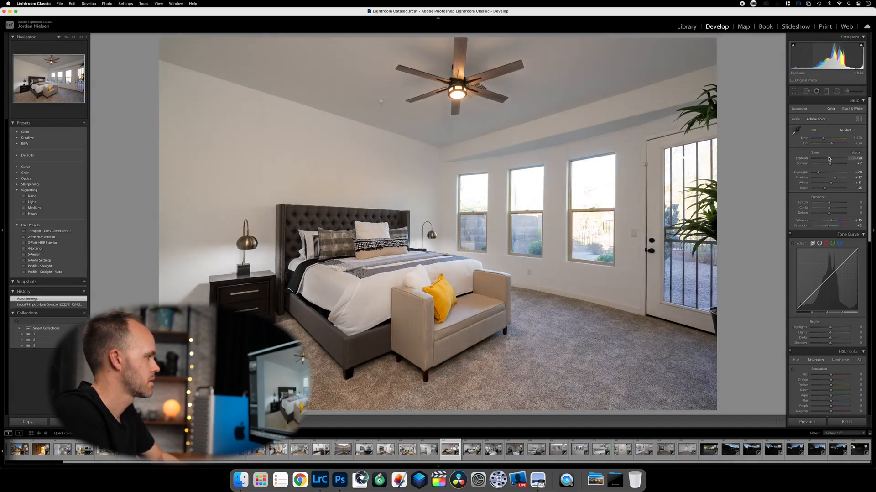
Step: Select both bedroom exposures and open them together as layers in one Photoshop document
{"action": "key", "text": "Right"}
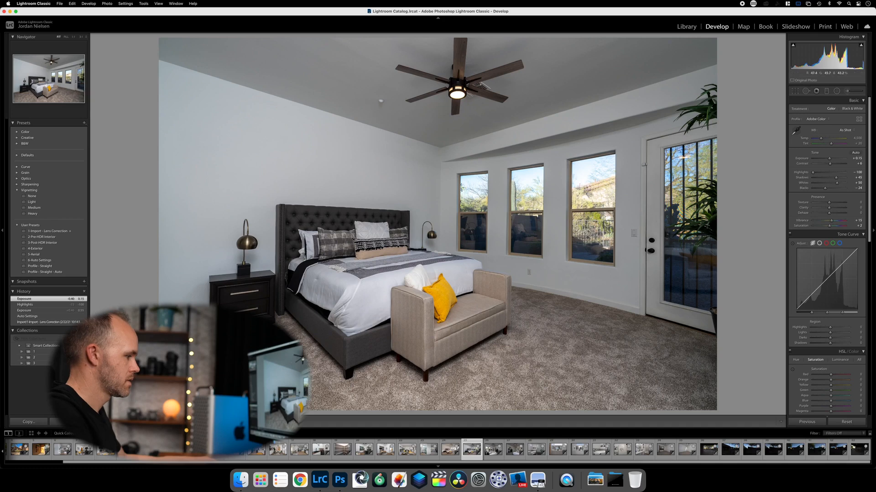
{"action": "right_click", "coordinate": [448, 451]}
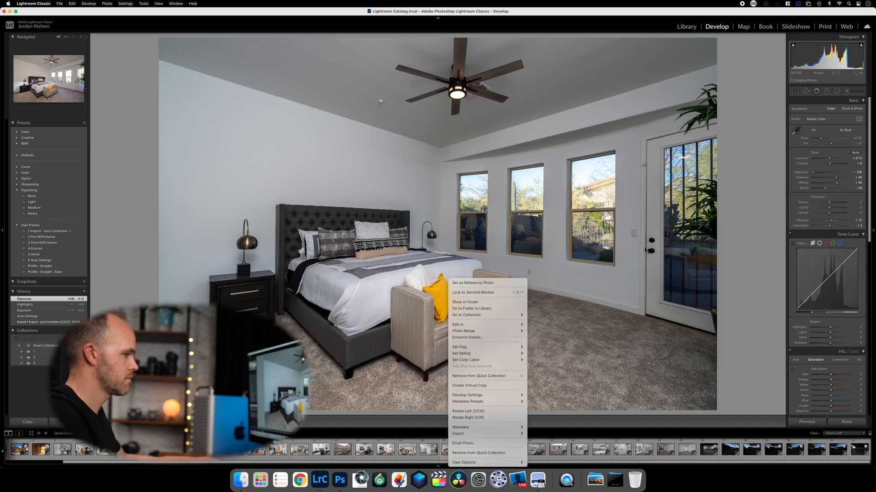
{"action": "left_click", "coordinate": [446, 449]}
{"action": "right_click", "coordinate": [446, 450]}
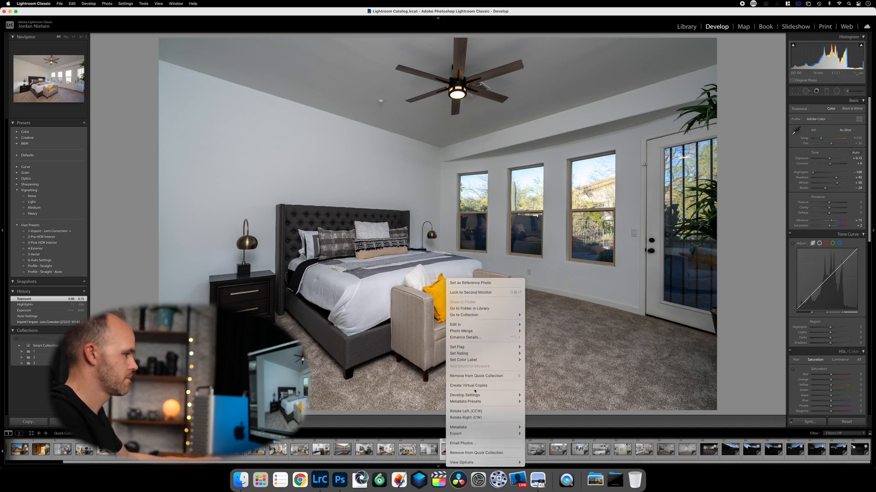
{"action": "mouse_move", "coordinate": [496, 324]}
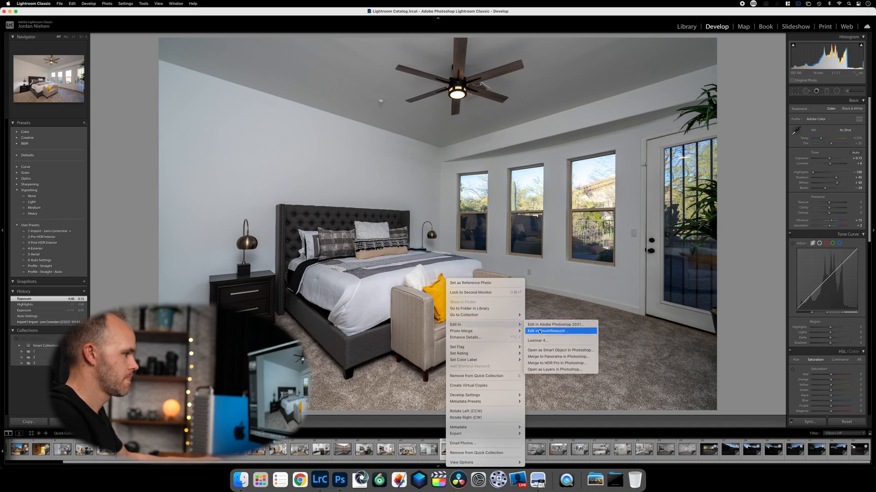
{"action": "left_click", "coordinate": [541, 369]}
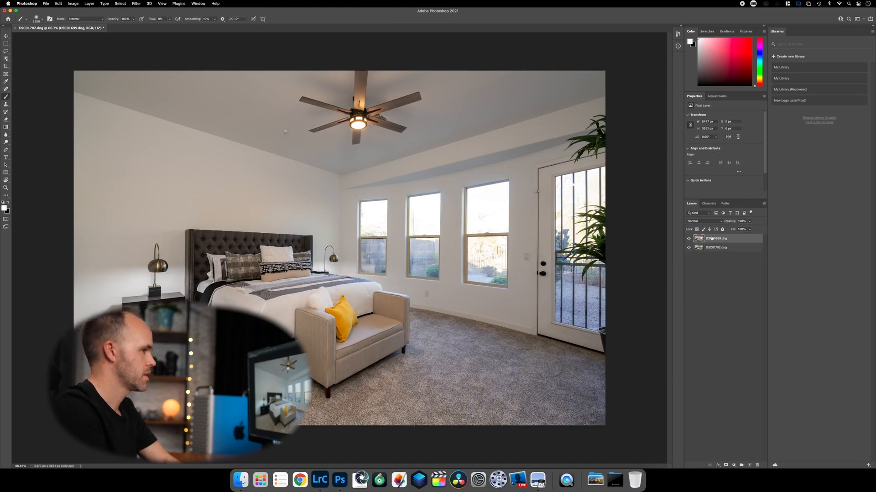
Step: Hide the DSC01699.dng layer with an inverted mask, and paint it back over the carpet, walls and door at 9% flow, undoing the last stroke
{"action": "left_click", "coordinate": [725, 464]}
{"action": "key", "text": "super+i"}
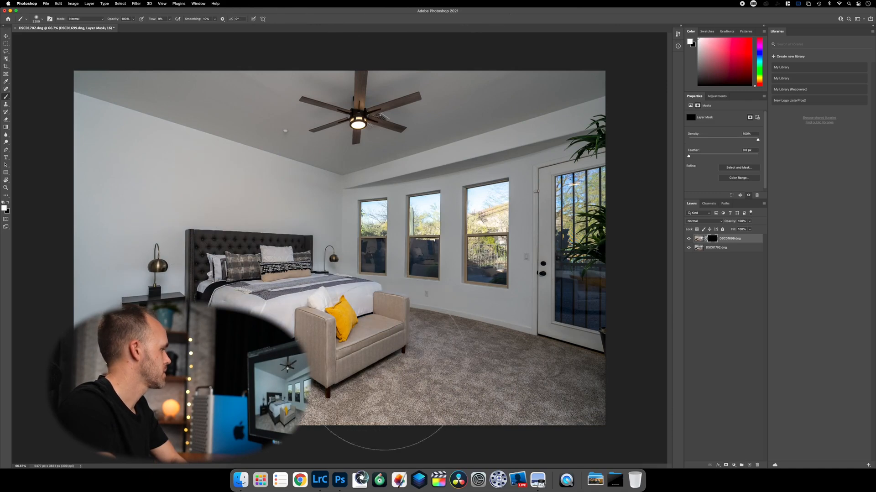
{"action": "mouse_move", "coordinate": [490, 381]}
{"action": "left_mouse_down"}
{"action": "mouse_move", "coordinate": [571, 143]}
{"action": "mouse_move", "coordinate": [300, 424]}
{"action": "left_mouse_up"}
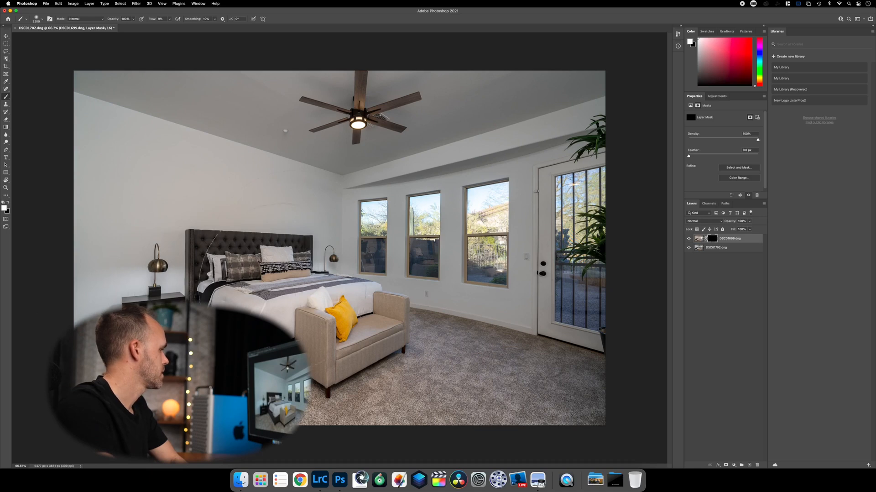
{"action": "mouse_move", "coordinate": [262, 234]}
{"action": "left_mouse_down"}
{"action": "mouse_move", "coordinate": [497, 452]}
{"action": "mouse_move", "coordinate": [483, 429]}
{"action": "left_mouse_up"}
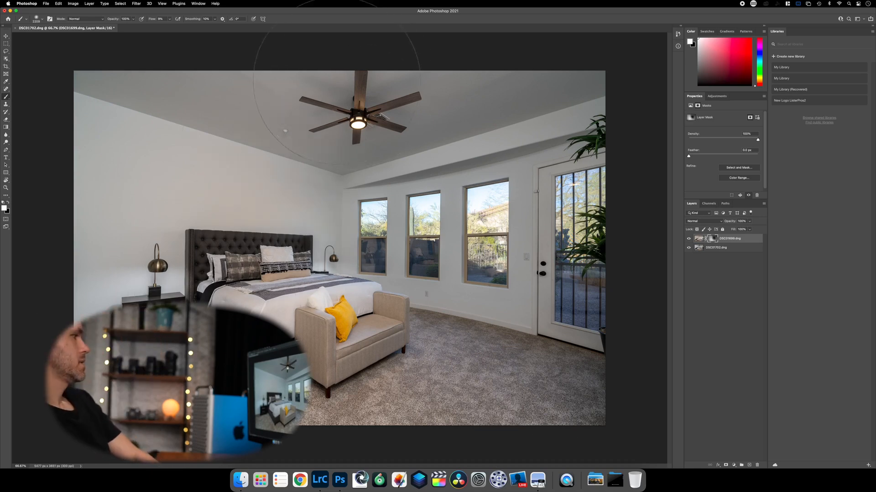
{"action": "mouse_move", "coordinate": [280, 247]}
{"action": "left_mouse_down"}
{"action": "mouse_move", "coordinate": [484, 232]}
{"action": "mouse_move", "coordinate": [579, 296]}
{"action": "left_mouse_up"}
{"action": "key", "text": "super+z"}
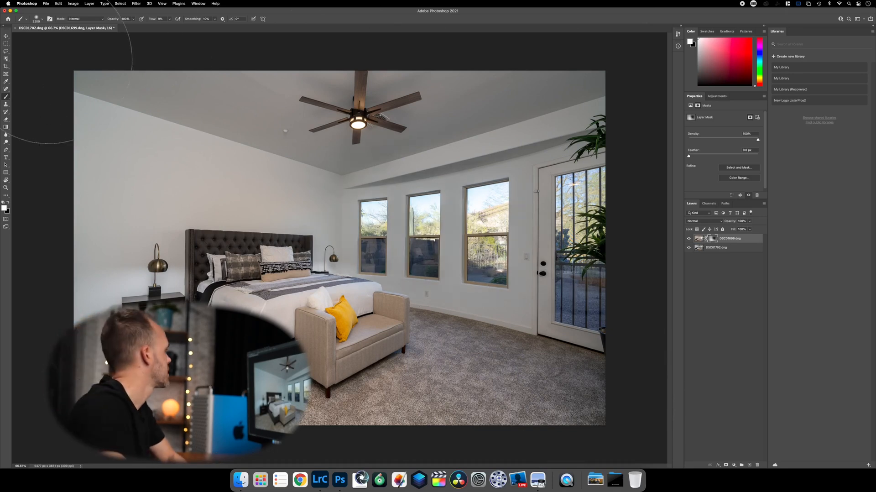
Step: Save and close the blended bedroom document, and switch to Lightroom Classic
{"action": "left_click", "coordinate": [15, 28]}
{"action": "left_click", "coordinate": [442, 156]}
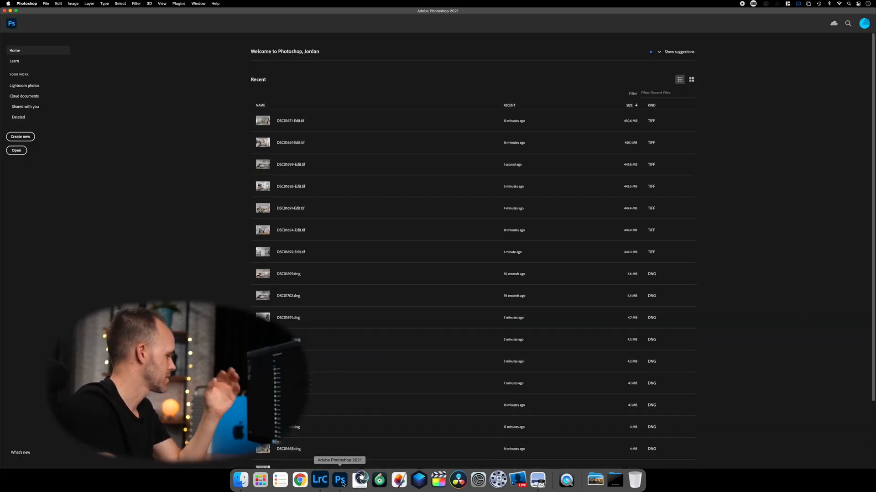
{"action": "left_click", "coordinate": [321, 479]}
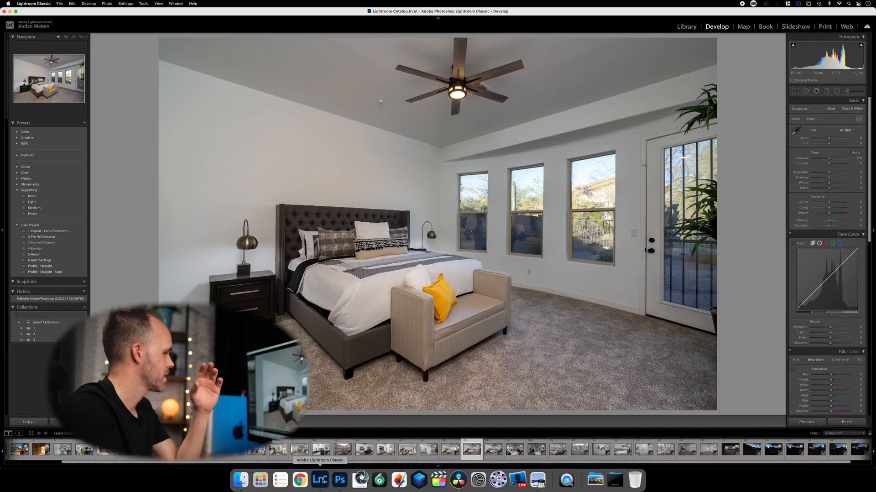
Step: Remove the source exposures of the finished bedroom photo from the Quick Collection and open the next bedroom photo
{"action": "left_click", "coordinate": [451, 450]}
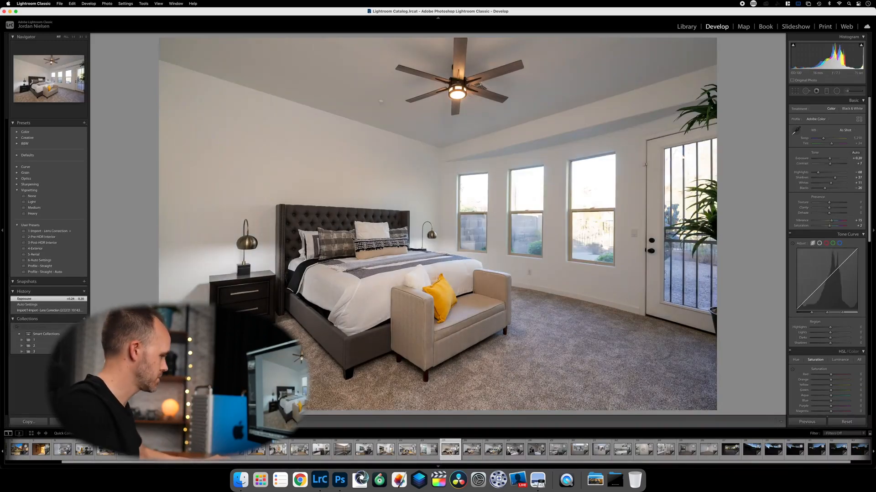
{"action": "key", "text": "b"}
{"action": "key", "text": "Right"}
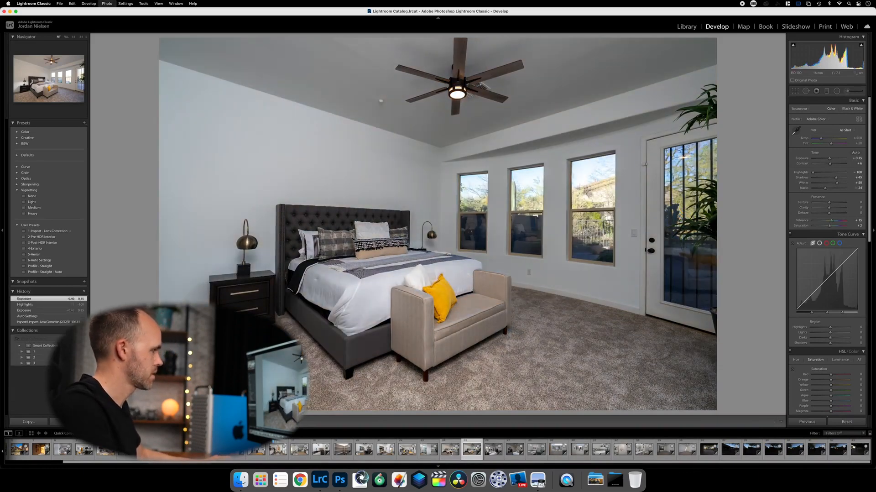
{"action": "key", "text": "Right"}
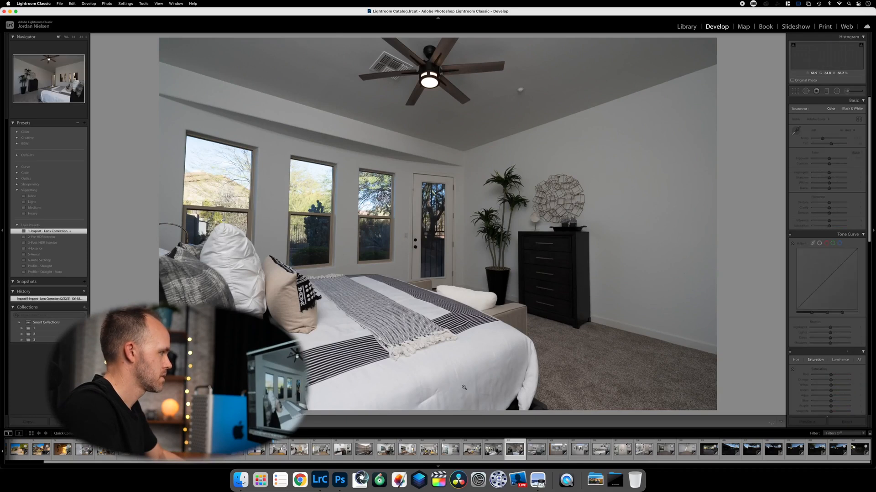
{"action": "key", "text": "Left"}
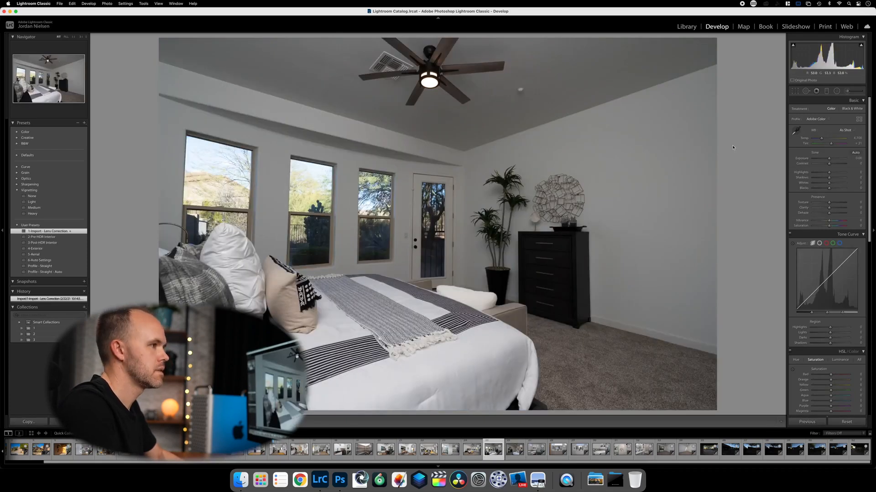
Step: Auto-tone the bedroom photo with the three windows, set Exposure to +0.50 and Highlights to -100
{"action": "left_click", "coordinate": [856, 153]}
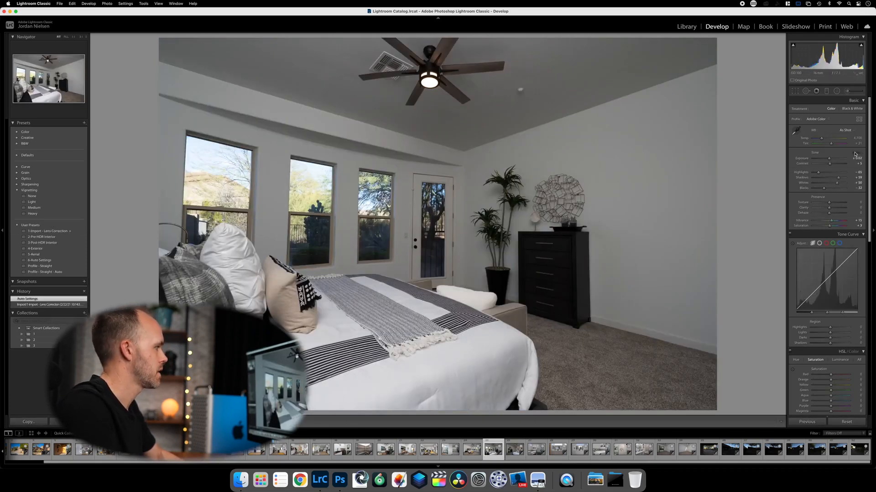
{"action": "left_click_drag", "start_coordinate": [829, 159], "coordinate": [831, 160]}
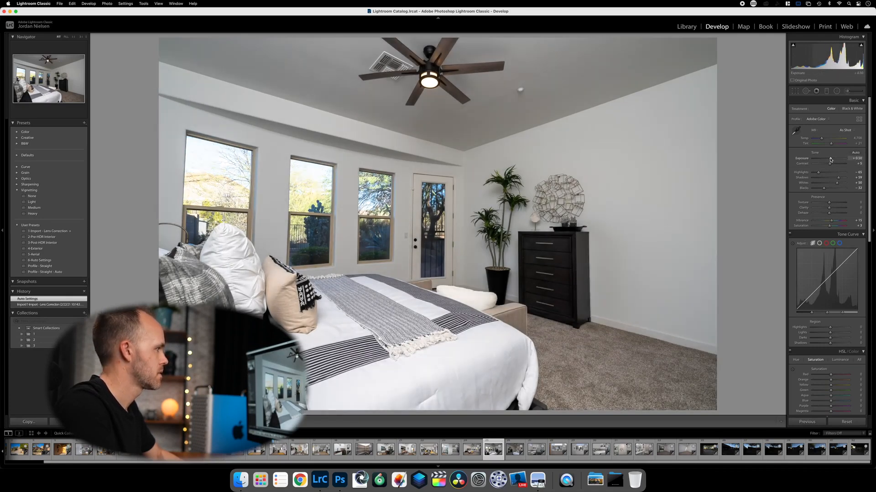
{"action": "left_click_drag", "start_coordinate": [821, 174], "coordinate": [812, 174]}
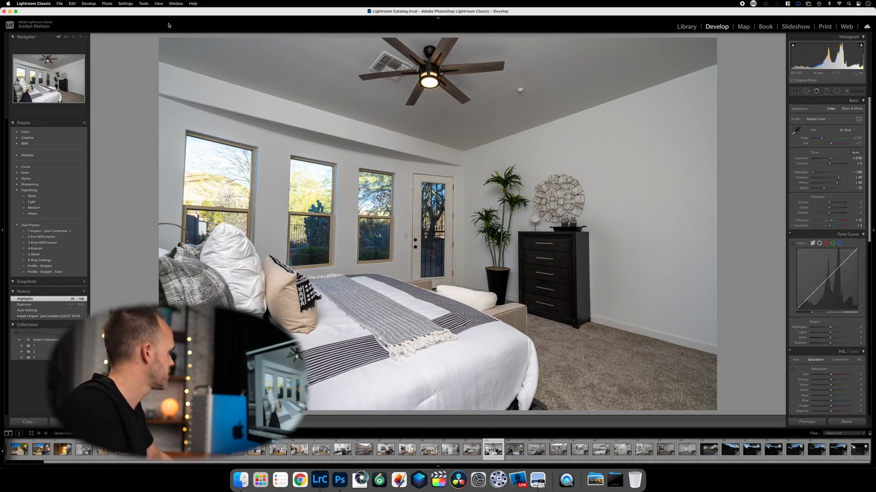
Step: Add the matching ambient exposure from Previous Import to the Quick Collection and place it right after the edited bedroom photo
{"action": "key", "text": "g"}
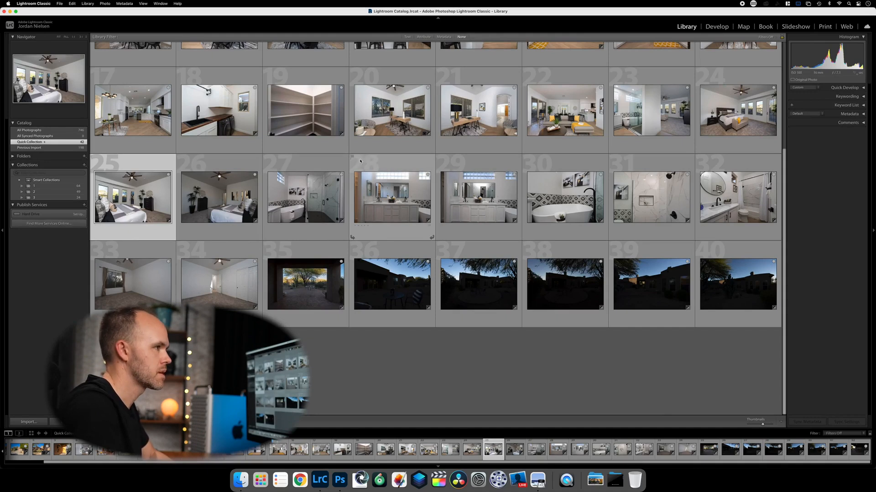
{"action": "left_click", "coordinate": [67, 146]}
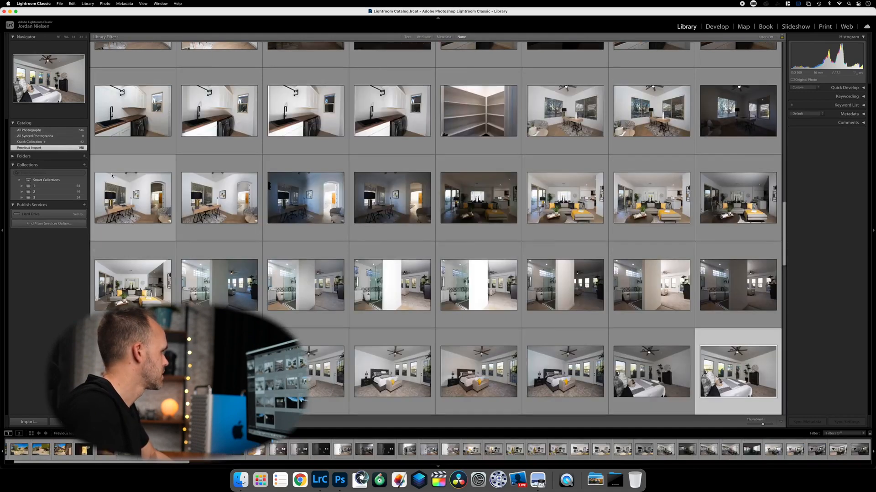
{"action": "scroll", "coordinate": [587, 320], "scroll_direction": "down", "scroll_amount": 3}
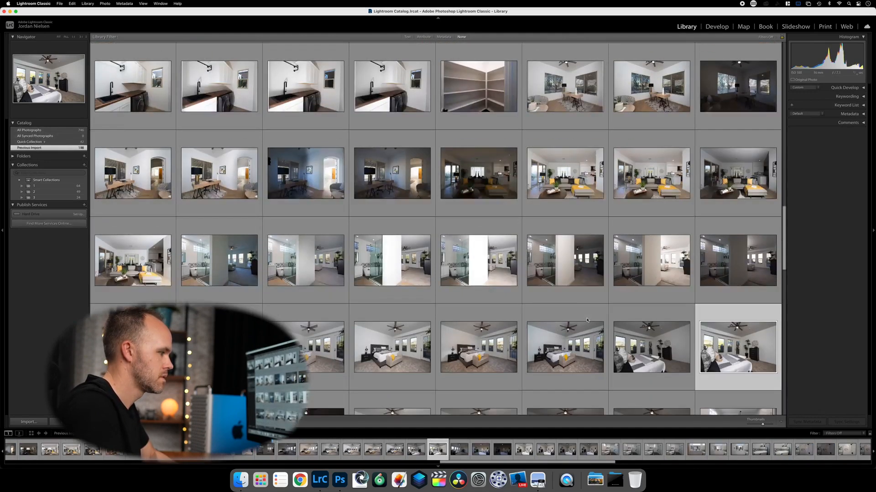
{"action": "scroll", "coordinate": [586, 320], "scroll_direction": "down", "scroll_amount": 2}
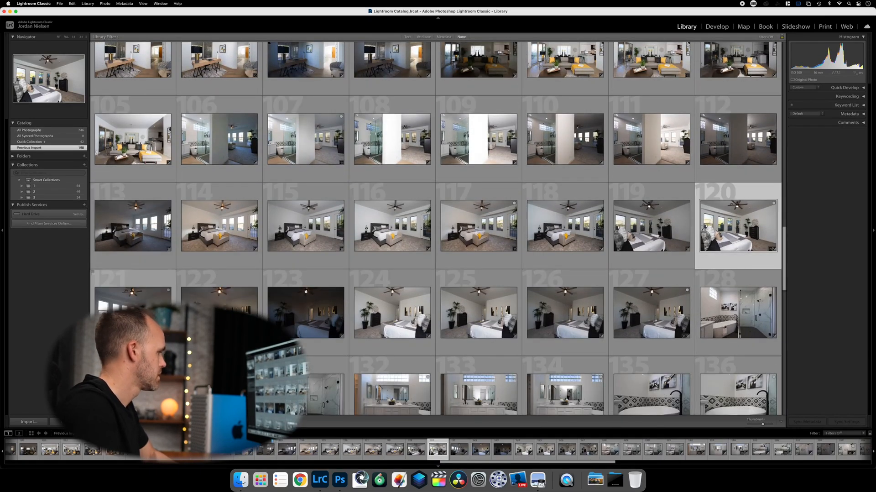
{"action": "key", "text": "Right"}
{"action": "key", "text": "b"}
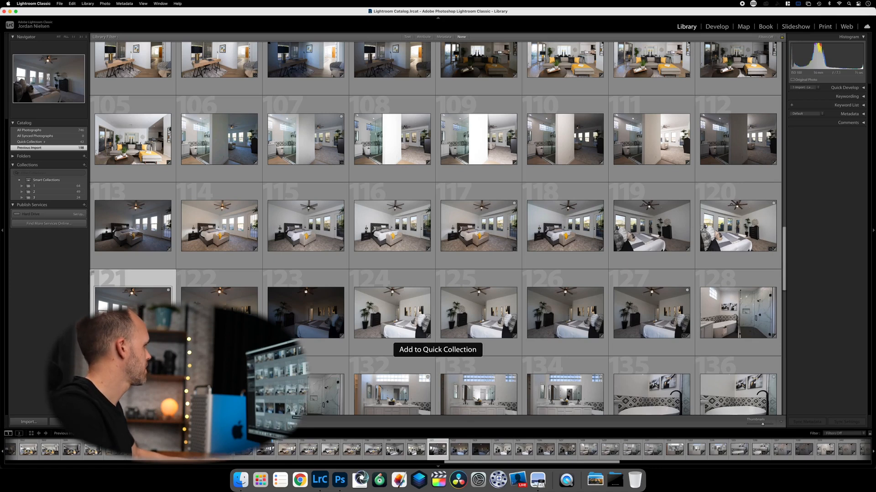
{"action": "key", "text": "super+b"}
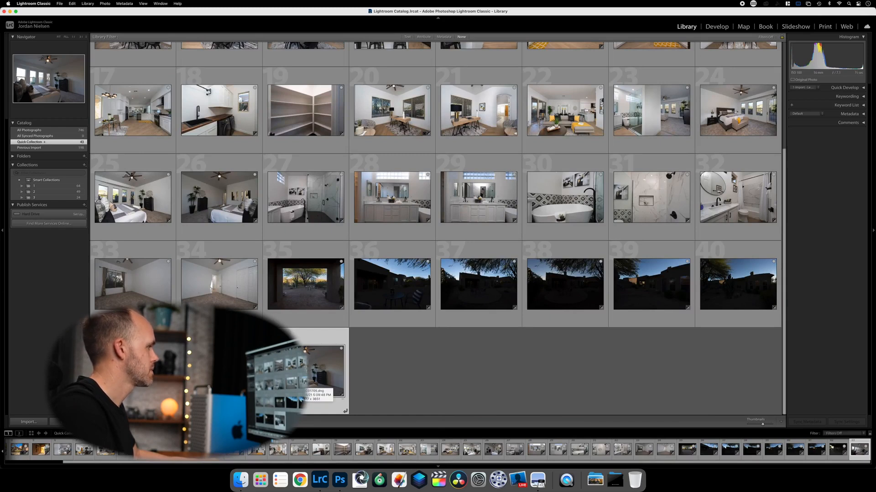
{"action": "left_click_drag", "start_coordinate": [303, 379], "coordinate": [202, 213]}
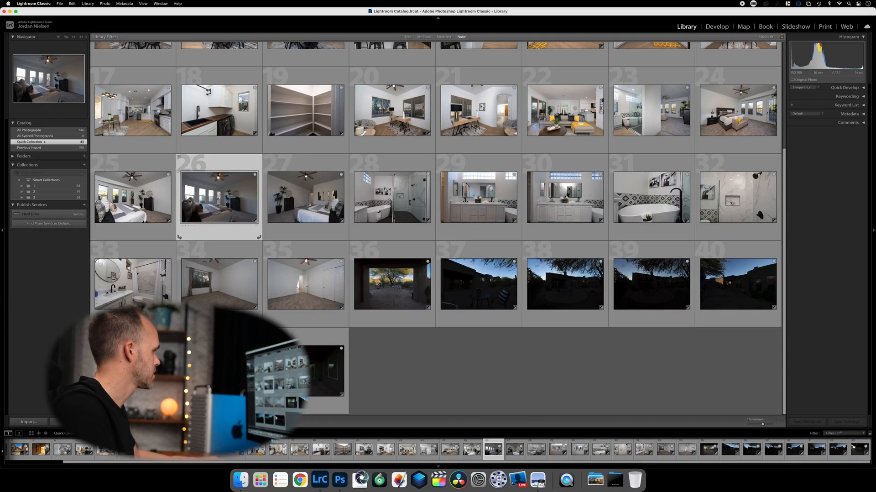
Step: Auto-tone the ambient exposure in Develop, set Exposure to +1.05 and cool its color temperature slightly
{"action": "left_click", "coordinate": [717, 26]}
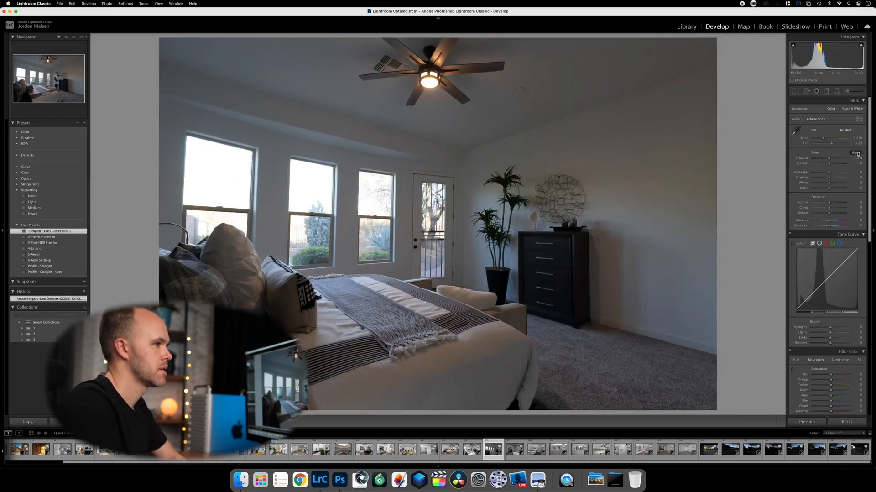
{"action": "left_click", "coordinate": [856, 153]}
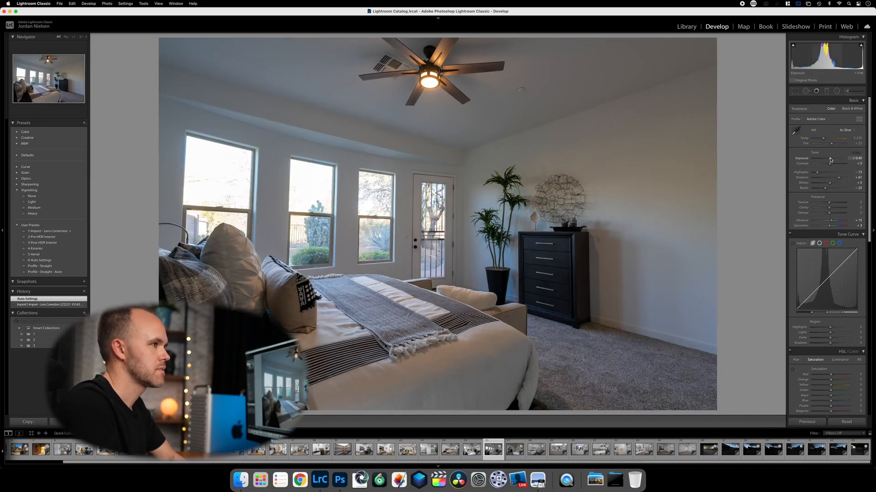
{"action": "left_click_drag", "start_coordinate": [831, 159], "coordinate": [832, 159]}
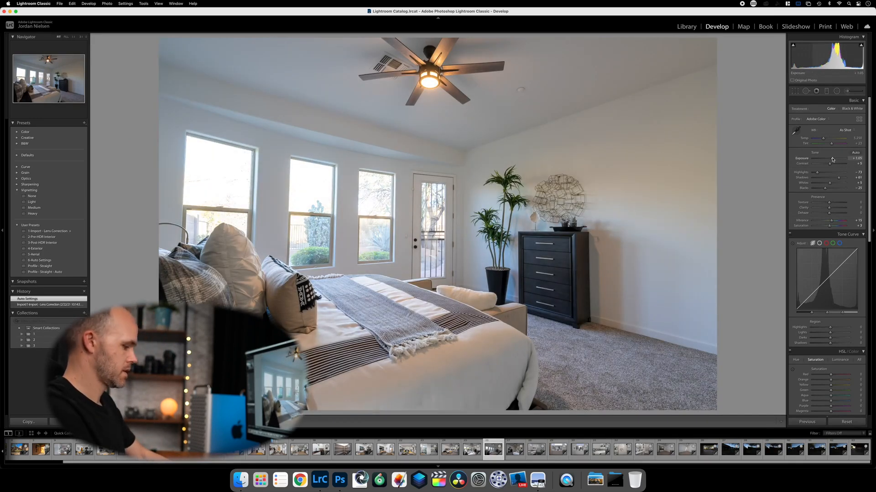
{"action": "key", "text": "Left"}
{"action": "key", "text": "Right"}
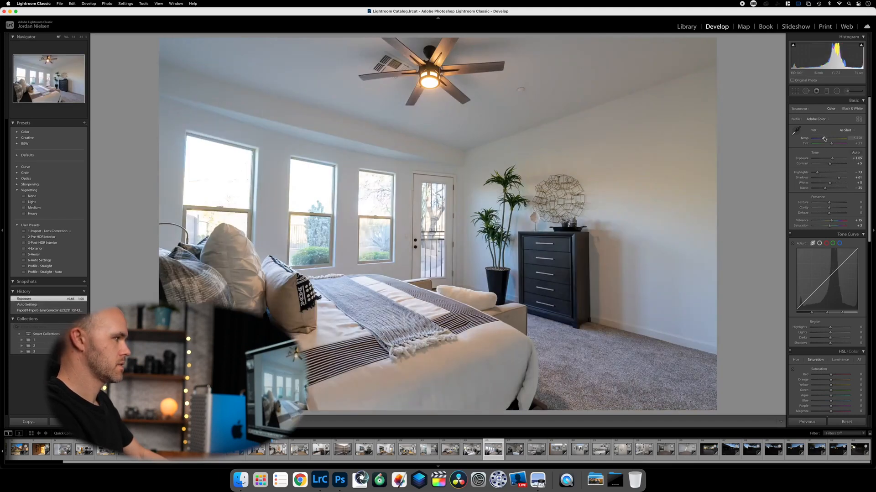
Step: Open the edited bedroom photo and its ambient exposure together as layers in Photoshop
{"action": "key", "text": "Left"}
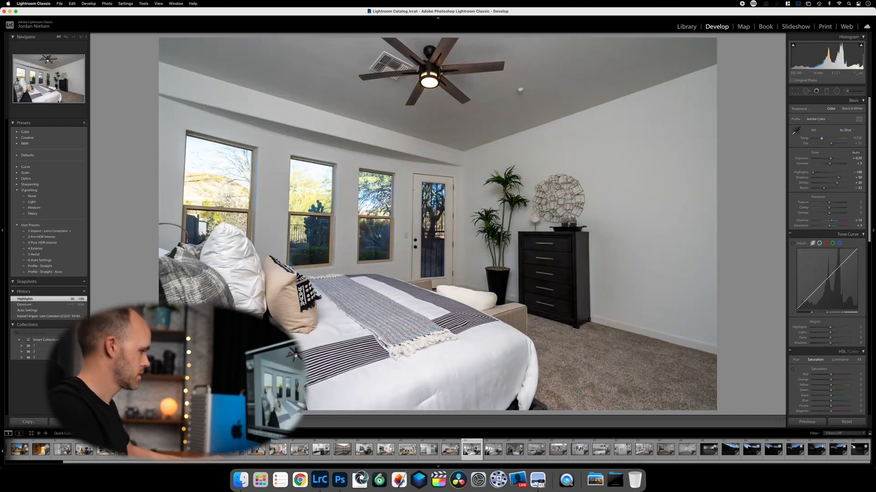
{"action": "left_click", "coordinate": [490, 449], "text": "shift"}
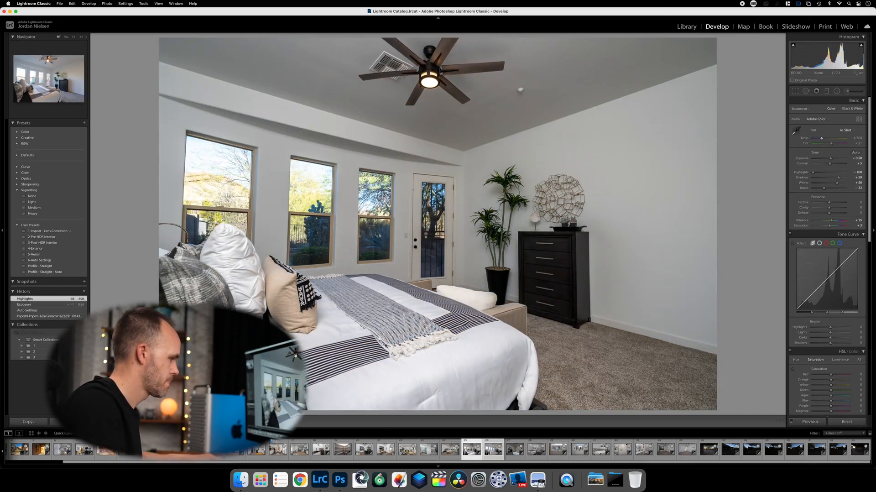
{"action": "right_click", "coordinate": [490, 449]}
{"action": "mouse_move", "coordinate": [552, 330]}
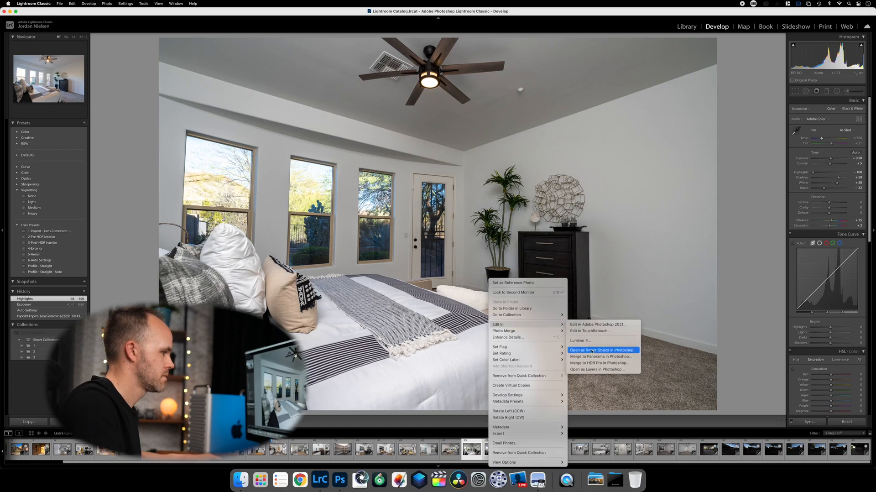
{"action": "left_click", "coordinate": [588, 368]}
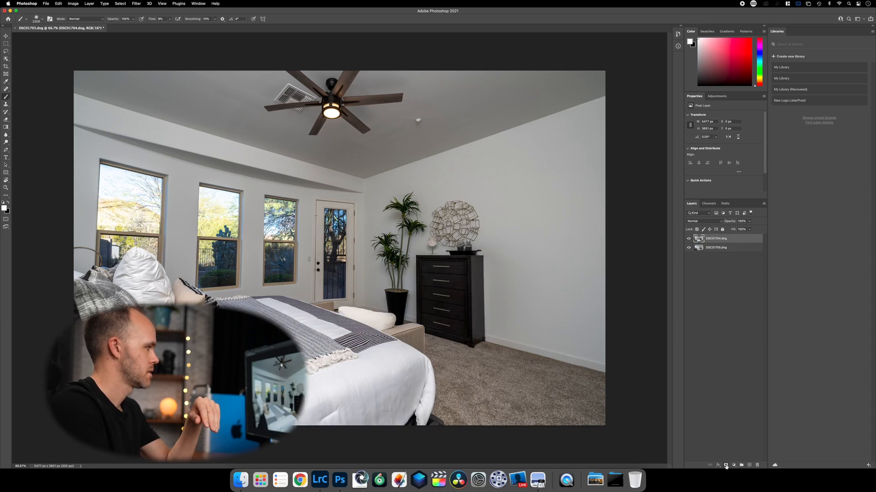
Step: Move the DSC01704.dng layer below the ambient layer and hide the ambient layer with a black mask
{"action": "left_click_drag", "start_coordinate": [715, 241], "coordinate": [714, 249]}
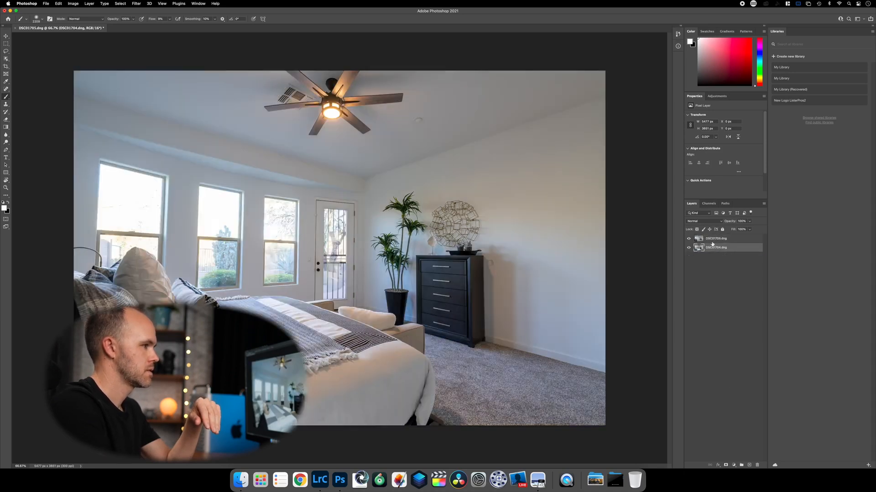
{"action": "left_click", "coordinate": [725, 463], "text": "alt"}
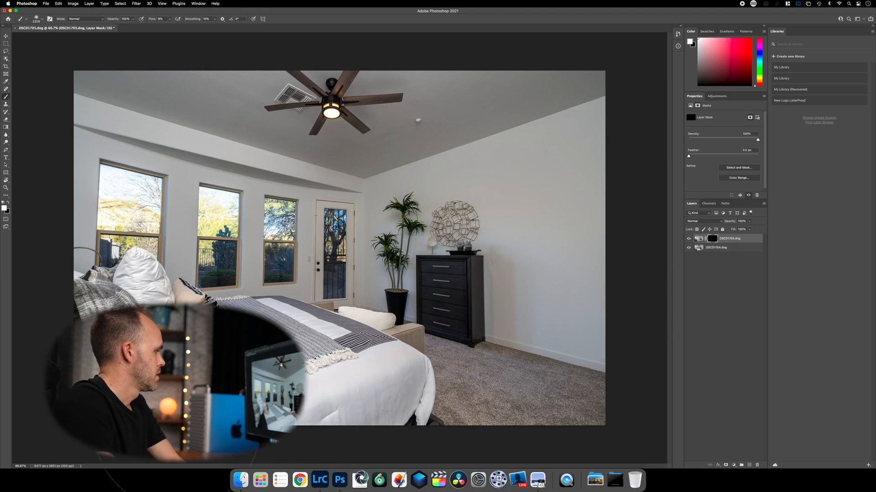
Step: Paint white on the mask over the bed, carpet, dresser wall and ceiling corner to blend in the ambient exposure
{"action": "left_click_drag", "start_coordinate": [206, 361], "coordinate": [137, 383]}
{"action": "mouse_move", "coordinate": [481, 391]}
{"action": "left_mouse_down"}
{"action": "mouse_move", "coordinate": [448, 392]}
{"action": "mouse_move", "coordinate": [555, 298]}
{"action": "mouse_move", "coordinate": [474, 141]}
{"action": "left_mouse_up"}
{"action": "left_click_drag", "start_coordinate": [119, 57], "coordinate": [132, 63]}
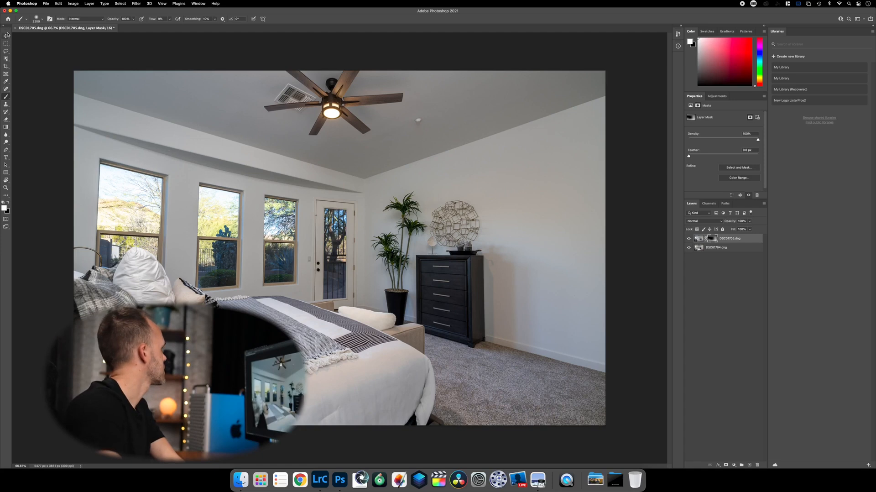
Step: Save and close the blended three-window bedroom document, and return to Lightroom Classic
{"action": "left_click", "coordinate": [15, 28]}
{"action": "left_click", "coordinate": [445, 156]}
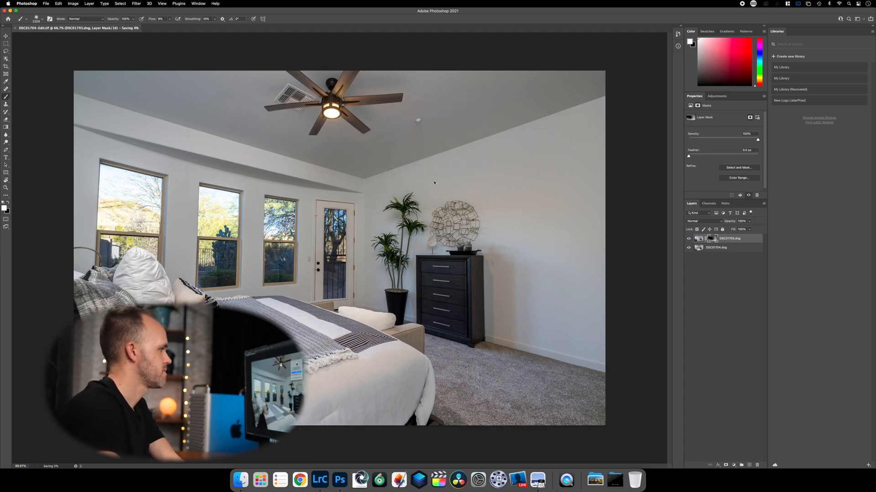
{"action": "left_click", "coordinate": [319, 479]}
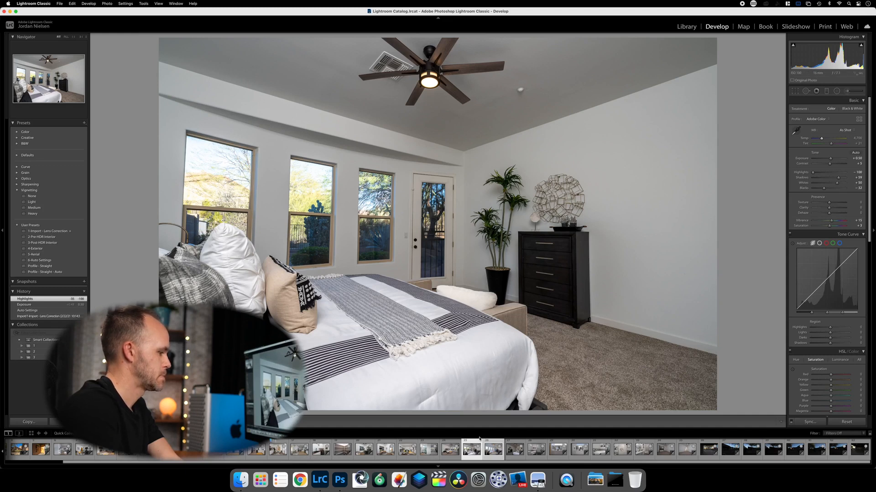
Step: Remove the blended photo's source exposures from the Quick Collection and open the bedroom photo with the two wall paintings
{"action": "left_click", "coordinate": [472, 443]}
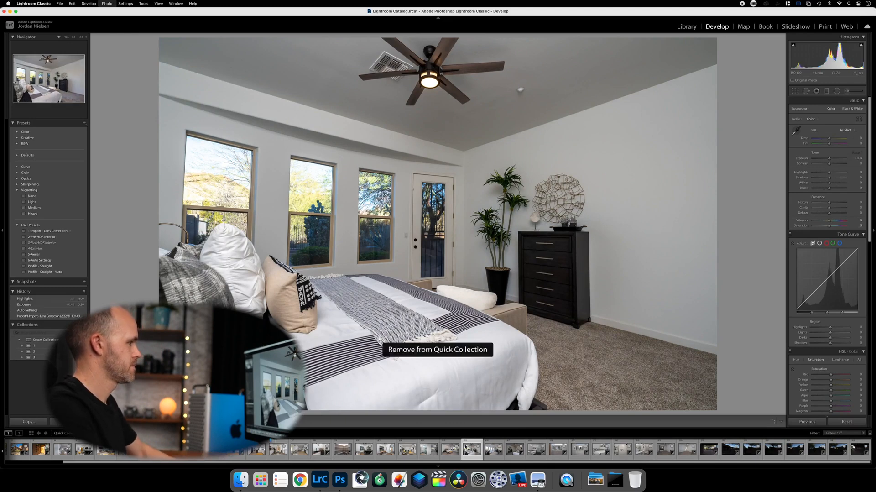
{"action": "key", "text": "Right"}
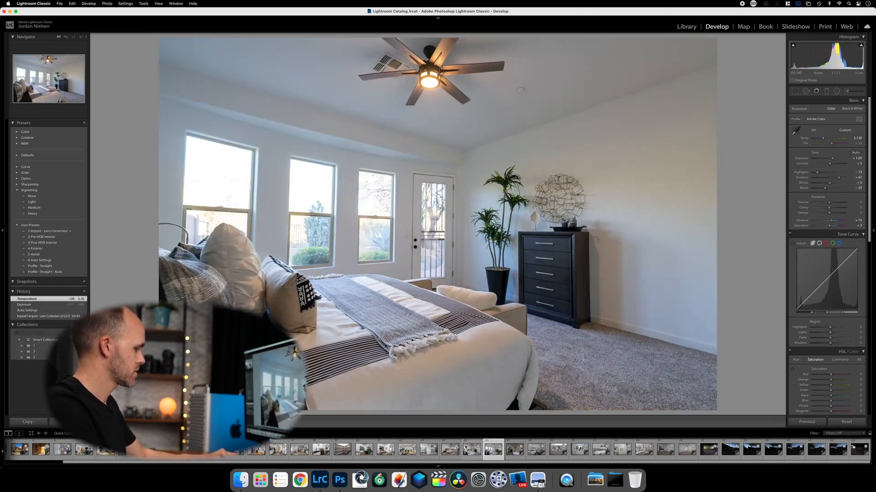
{"action": "key", "text": "Right"}
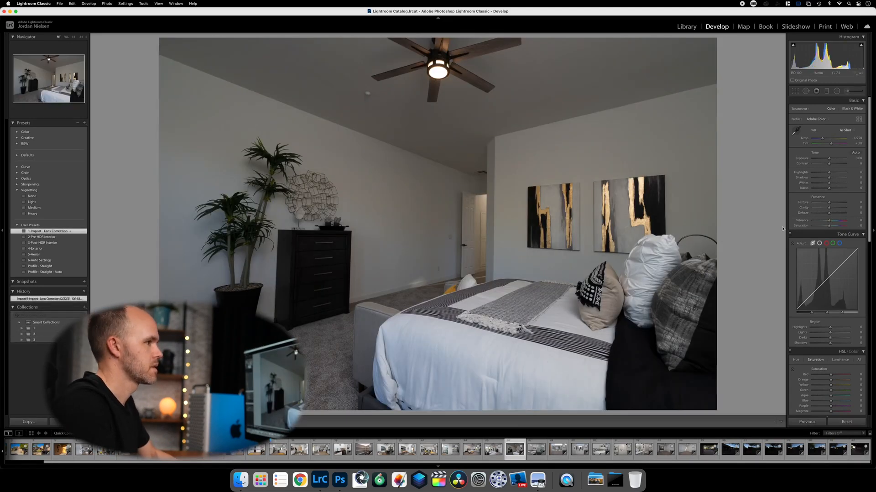
Step: Auto-tone the bedroom photo with the wall paintings and set Exposure to +0.75
{"action": "left_click", "coordinate": [855, 153]}
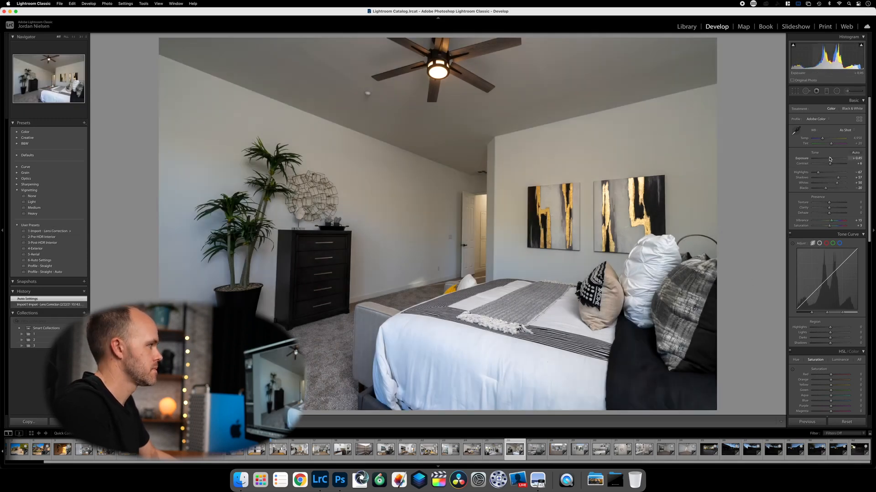
{"action": "left_click_drag", "start_coordinate": [829, 159], "coordinate": [829, 157]}
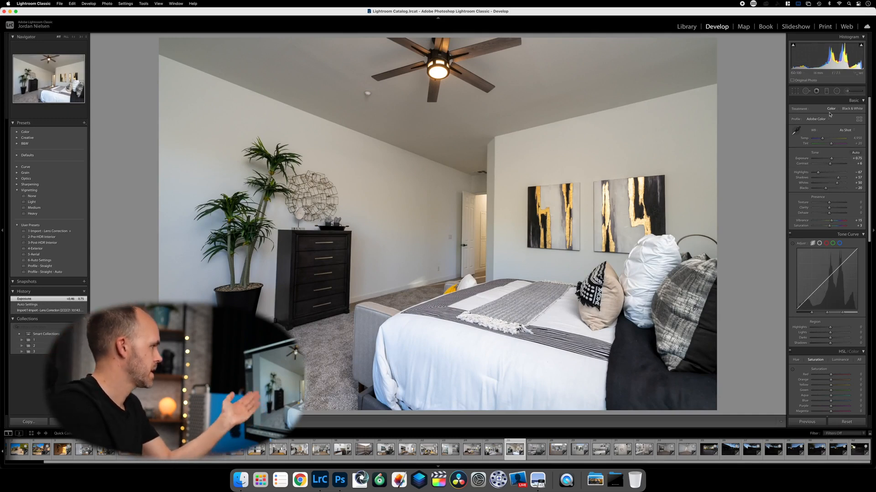
{"action": "scroll", "coordinate": [828, 264], "scroll_direction": "down", "scroll_amount": 10}
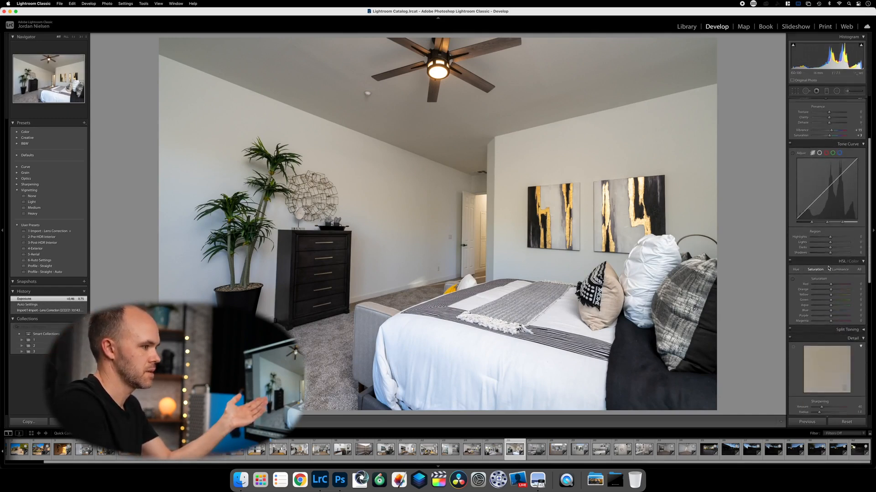
Step: Apply Auto Upright perspective correction to the bedroom photo with the wall paintings and set its Exposure to +0.95
{"action": "scroll", "coordinate": [830, 293], "scroll_direction": "down", "scroll_amount": 5}
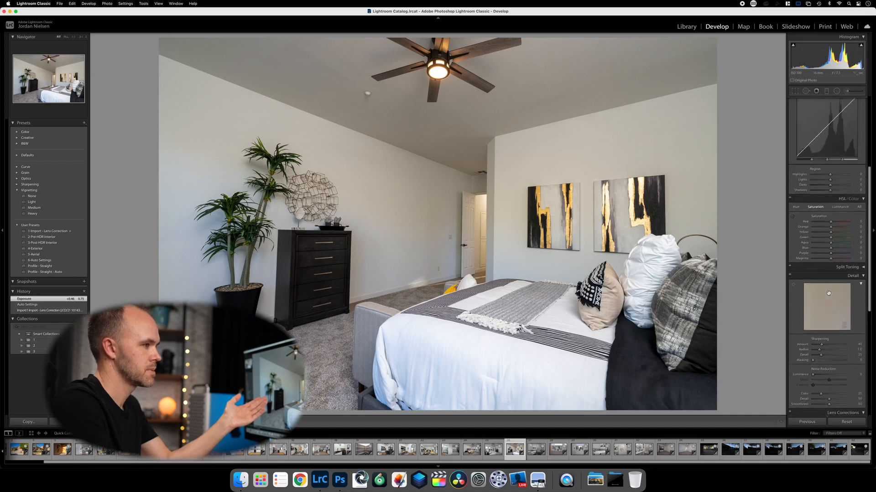
{"action": "scroll", "coordinate": [828, 292], "scroll_direction": "down", "scroll_amount": 5}
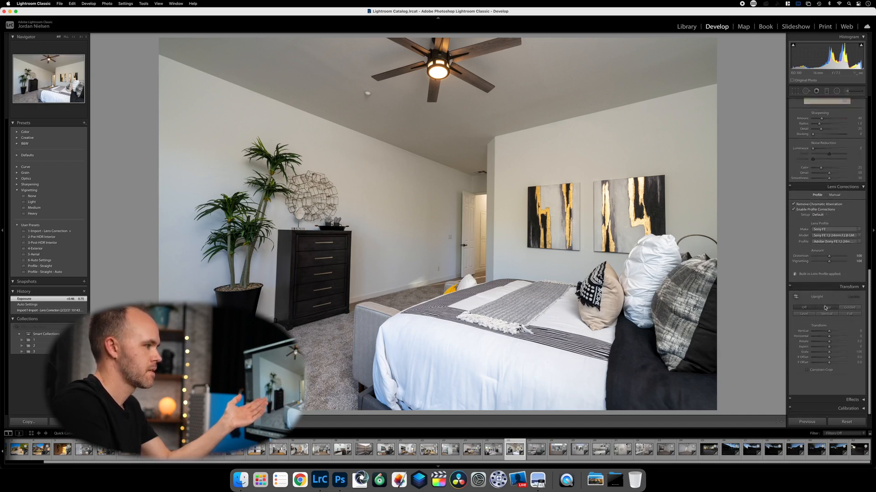
{"action": "left_click", "coordinate": [826, 307]}
{"action": "scroll", "coordinate": [829, 292], "scroll_direction": "up", "scroll_amount": 1}
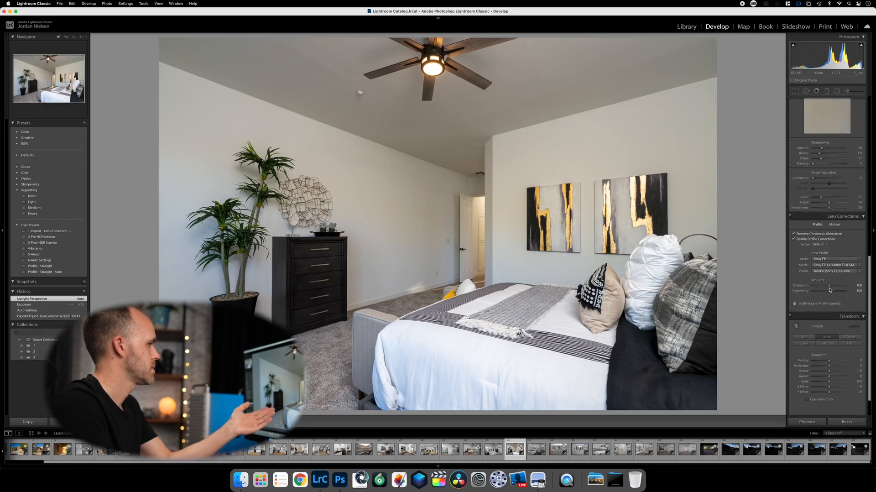
{"action": "scroll", "coordinate": [830, 289], "scroll_direction": "up", "scroll_amount": 10}
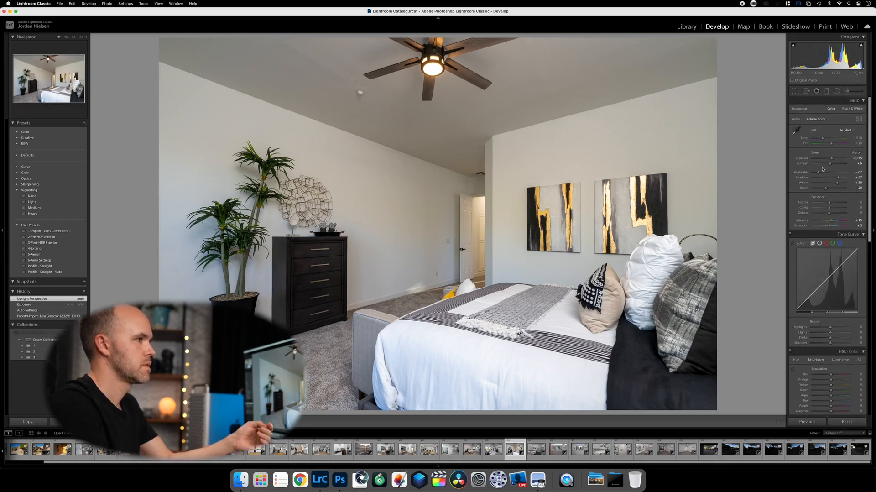
{"action": "left_click_drag", "start_coordinate": [832, 159], "coordinate": [832, 159]}
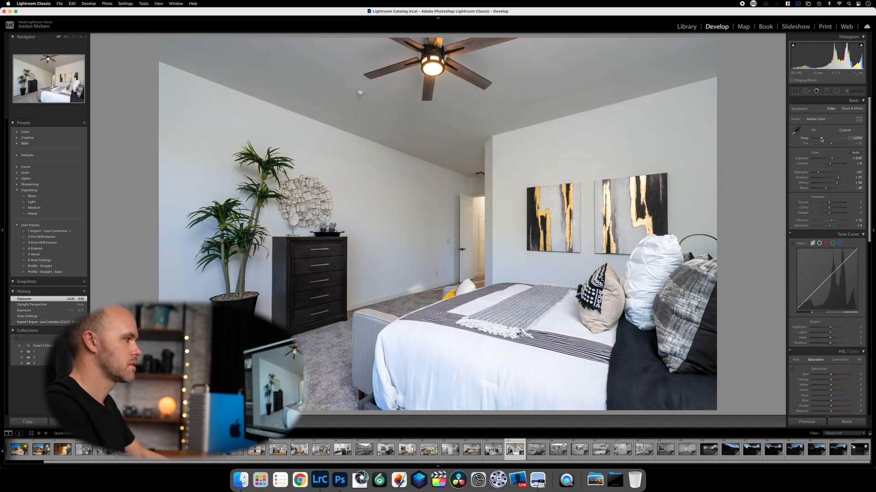
Step: Auto-tone the bathroom photo with the tub and glass shower, set Exposure to +0.75, and apply Auto Upright correction
{"action": "key", "text": "Right"}
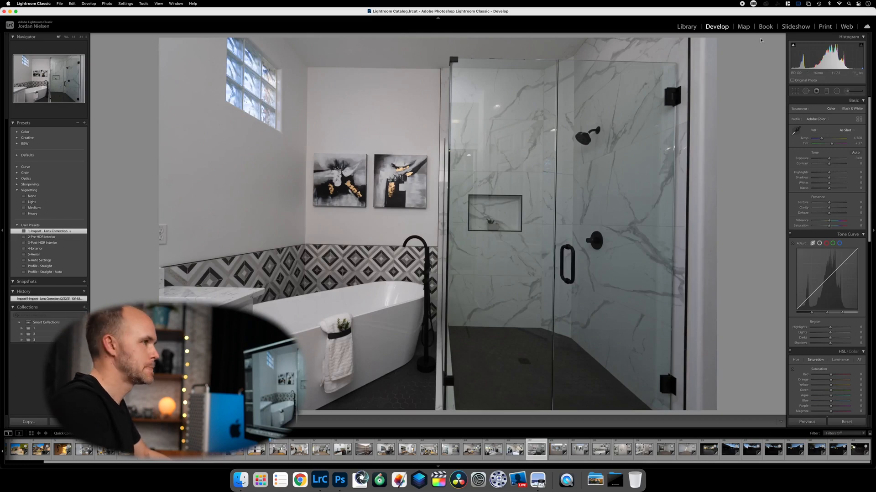
{"action": "left_click", "coordinate": [849, 153]}
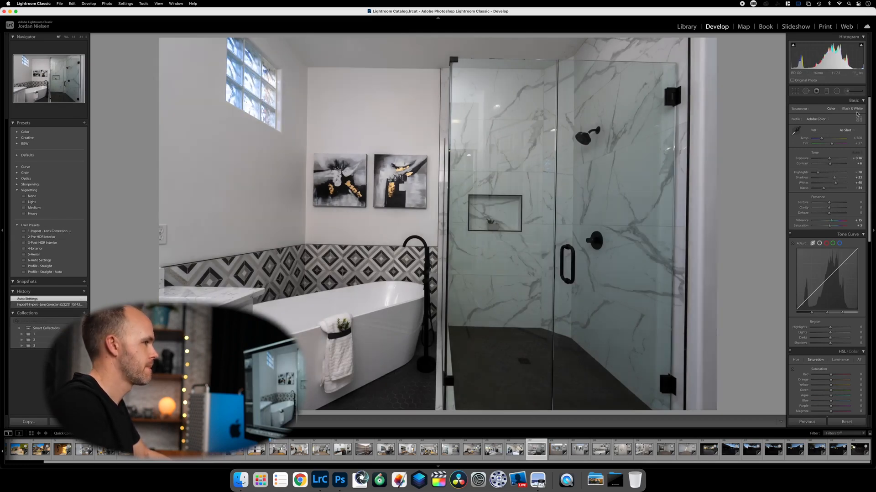
{"action": "left_click_drag", "start_coordinate": [829, 160], "coordinate": [831, 158]}
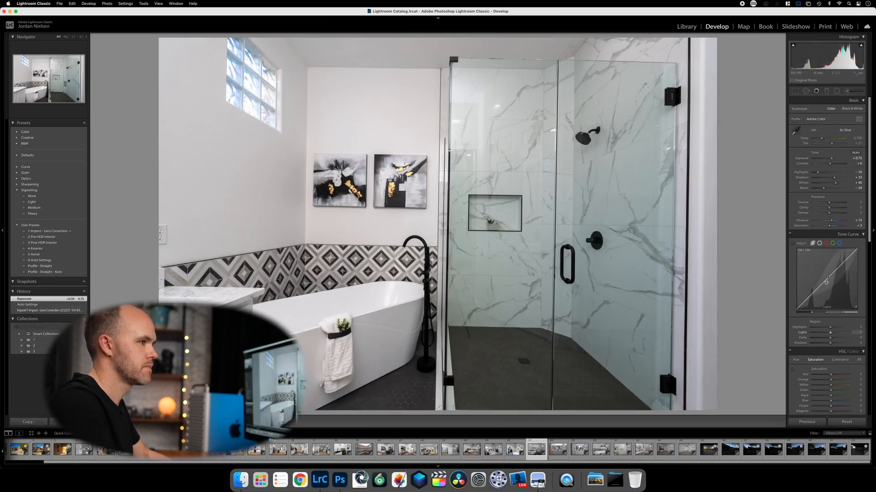
{"action": "scroll", "coordinate": [846, 296], "scroll_direction": "down", "scroll_amount": 5}
{"action": "scroll", "coordinate": [849, 331], "scroll_direction": "down", "scroll_amount": 6}
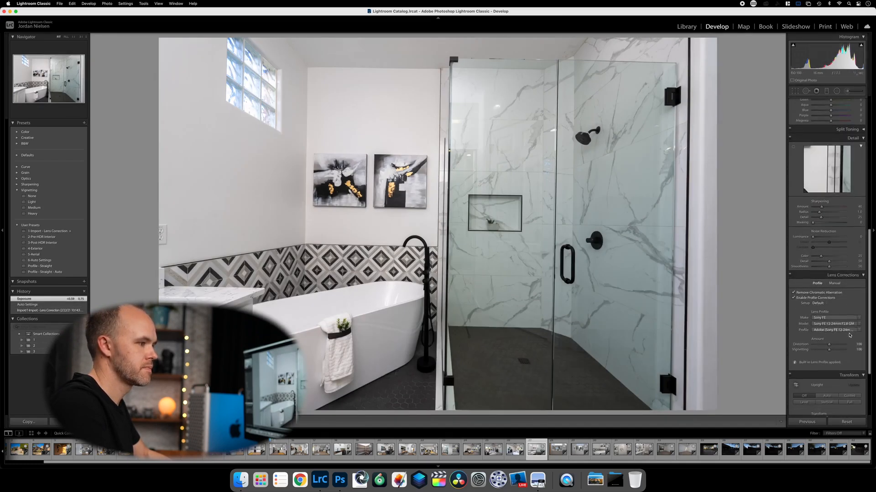
{"action": "left_click", "coordinate": [827, 349]}
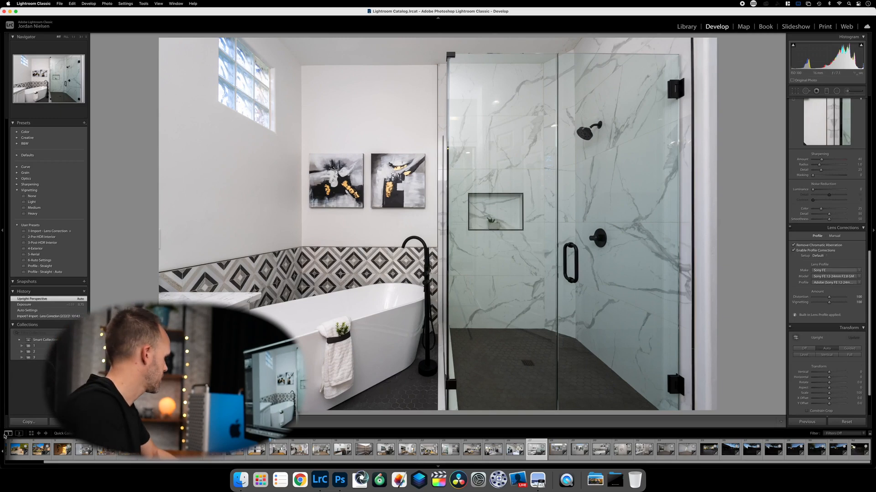
Step: Copy the tub and shower photo's develop settings onto the ambient bathroom vanity photo and turn its Upright correction off
{"action": "left_click", "coordinate": [28, 421]}
{"action": "key", "text": "Return"}
{"action": "key", "text": "Right"}
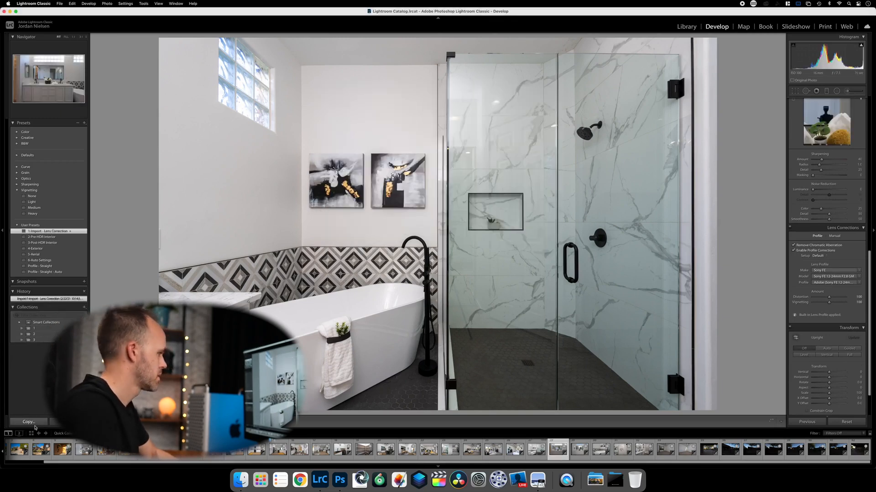
{"action": "key", "text": "super+shift+v"}
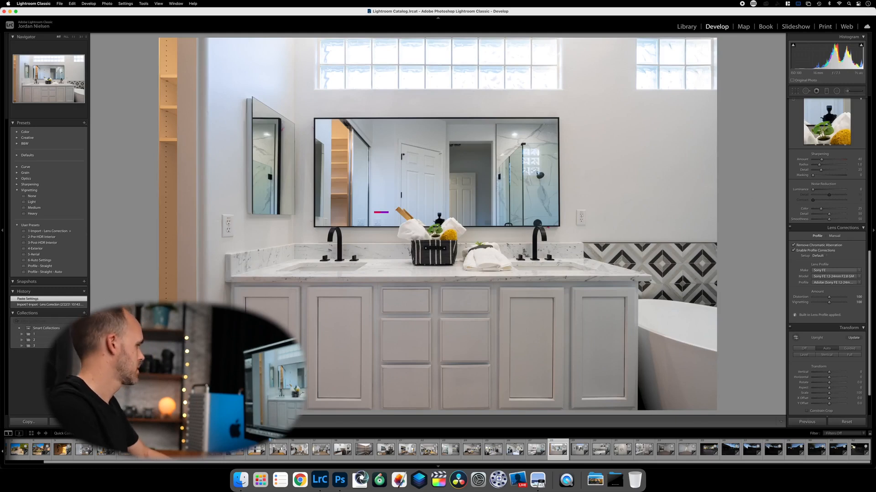
{"action": "scroll", "coordinate": [814, 341], "scroll_direction": "down", "scroll_amount": 1}
{"action": "left_click", "coordinate": [813, 340]}
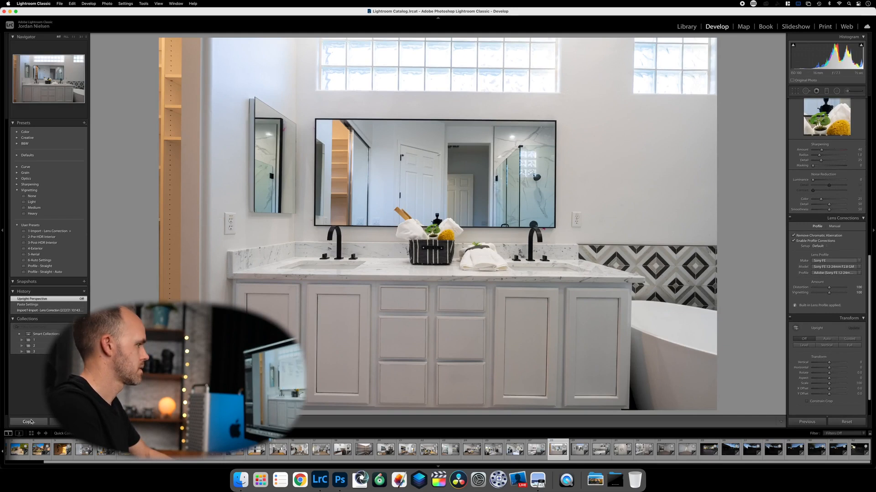
Step: Paste the ambient vanity photo's settings onto the flash vanity exposure and set its Exposure to +0.60
{"action": "key", "text": "Right"}
{"action": "left_click", "coordinate": [54, 421]}
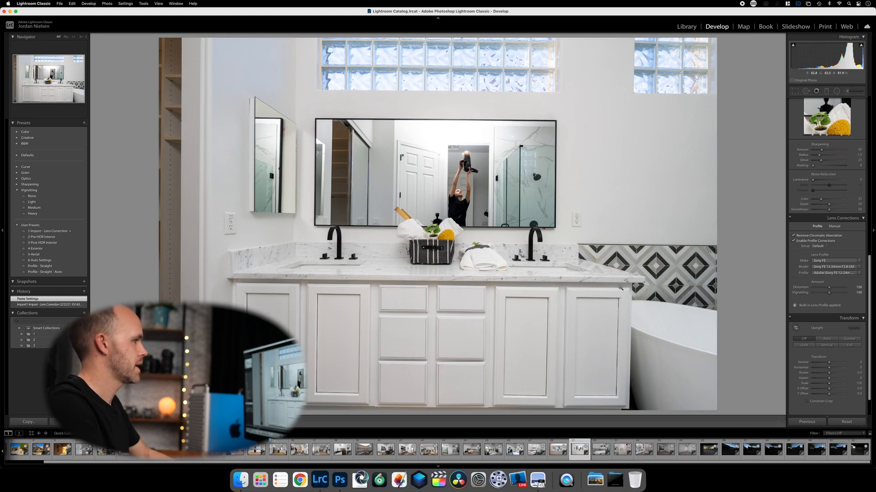
{"action": "scroll", "coordinate": [828, 198], "scroll_direction": "up", "scroll_amount": 10}
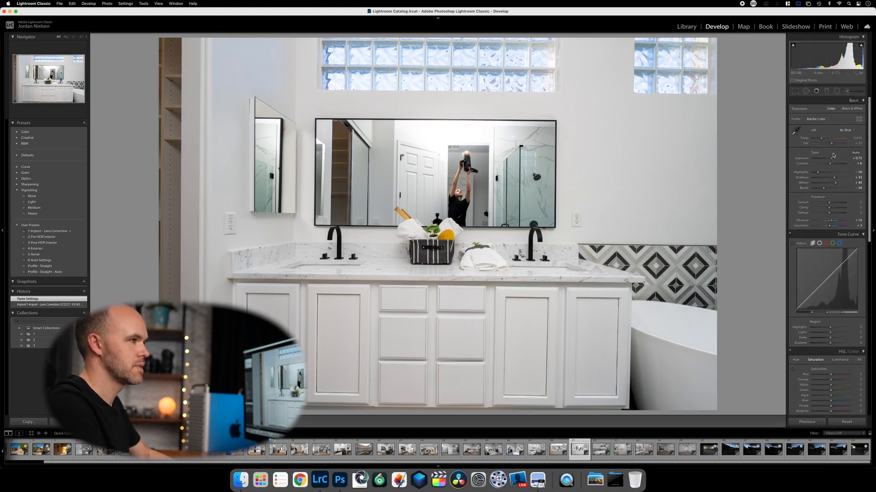
{"action": "left_click_drag", "start_coordinate": [832, 160], "coordinate": [832, 159]}
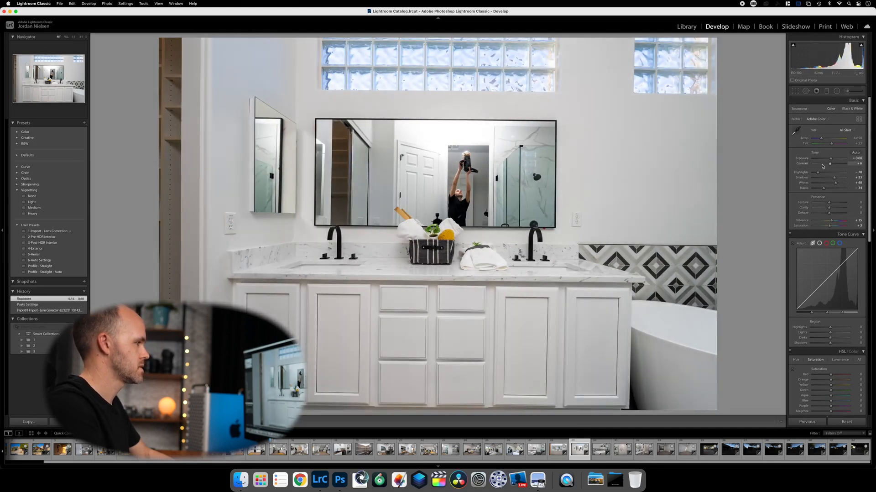
Step: Compare the ambient and flash exposures of the bathroom vanity and open both as layers in Photoshop
{"action": "key", "text": "Left"}
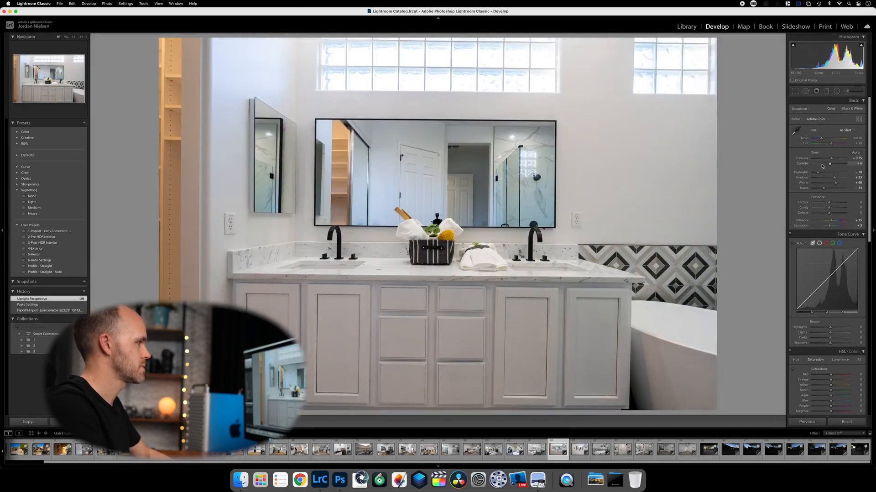
{"action": "key", "text": "Right"}
{"action": "key", "text": "Left"}
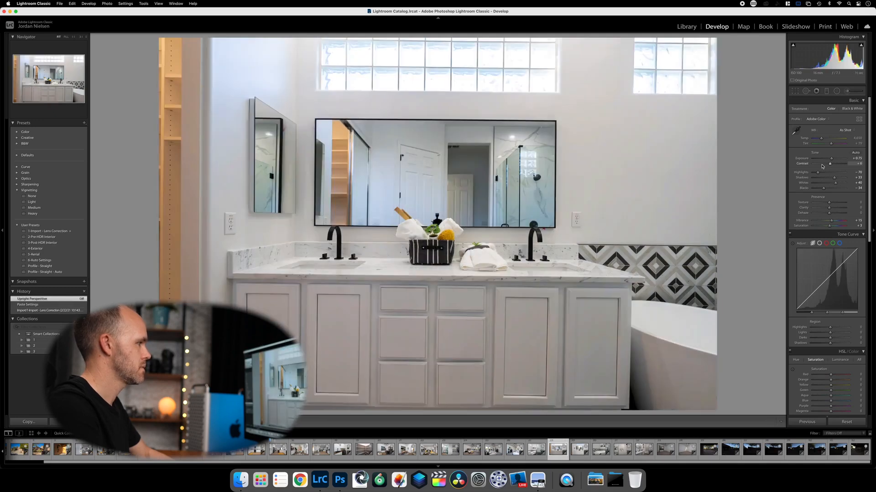
{"action": "key", "text": "Right"}
{"action": "key", "text": "Left"}
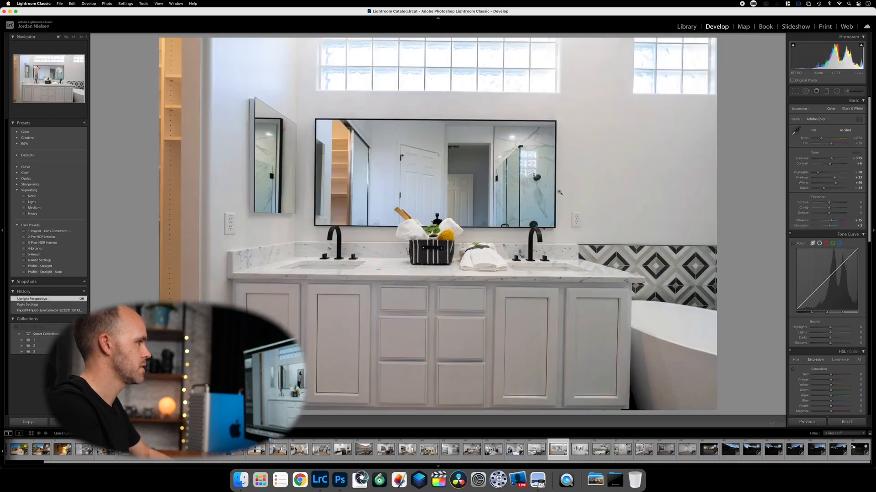
{"action": "right_click", "coordinate": [575, 450]}
{"action": "left_click", "coordinate": [573, 449]}
{"action": "right_click", "coordinate": [572, 450]}
{"action": "left_click", "coordinate": [562, 451]}
{"action": "left_click", "coordinate": [578, 448], "text": "shift"}
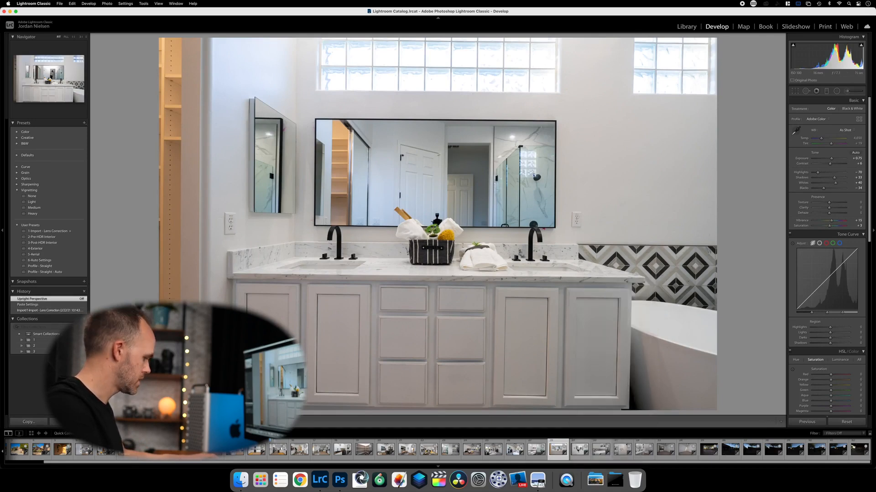
{"action": "right_click", "coordinate": [580, 450]}
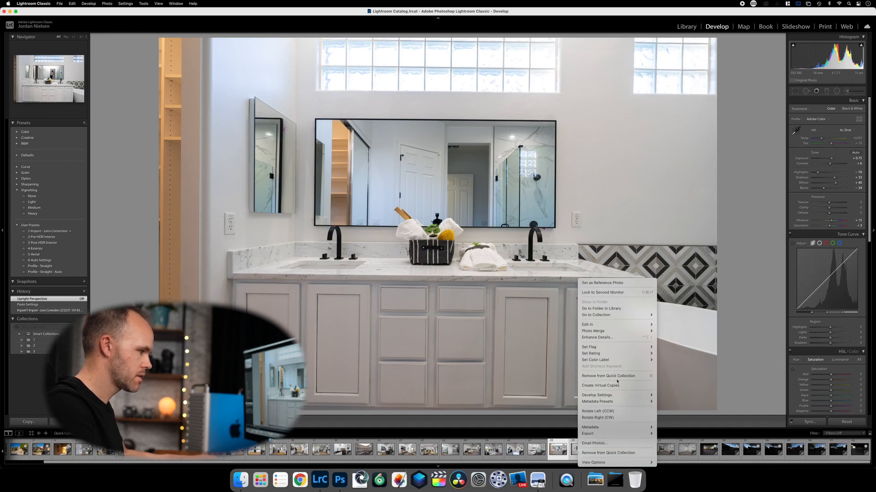
{"action": "mouse_move", "coordinate": [615, 324]}
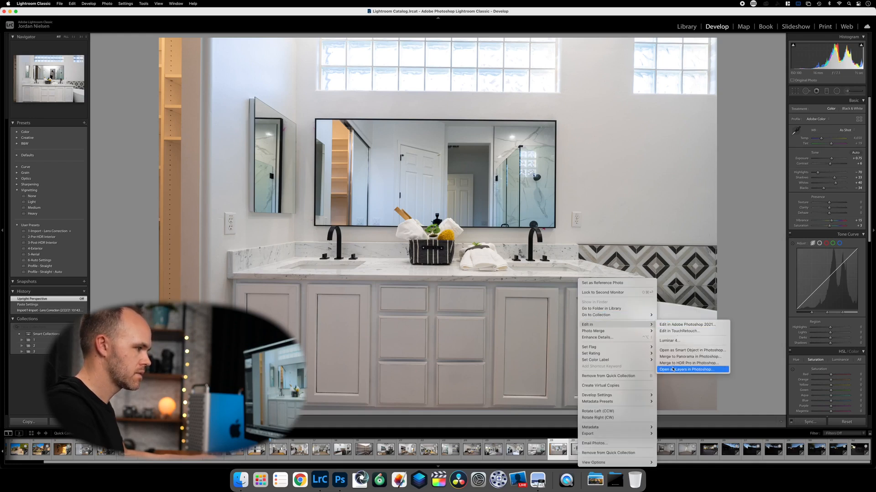
{"action": "left_click", "coordinate": [672, 368]}
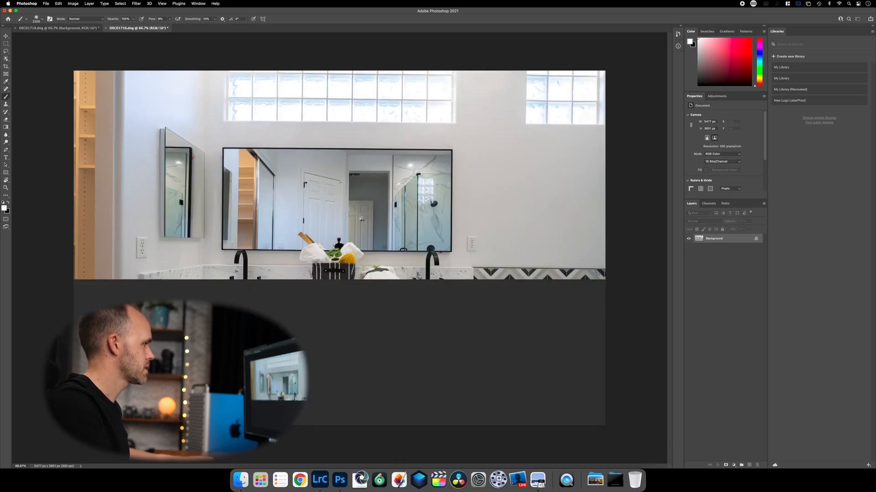
Step: Add a black mask to the top vanity layer and paint white over the photographer's reflection in the mirror
{"action": "mouse_move", "coordinate": [363, 218]}
{"action": "left_mouse_down", "text": "ctrl+alt"}
{"action": "mouse_move", "coordinate": [636, 251]}
{"action": "mouse_move", "coordinate": [446, 242]}
{"action": "mouse_move", "coordinate": [450, 236]}
{"action": "left_mouse_up", "text": "ctrl+alt"}
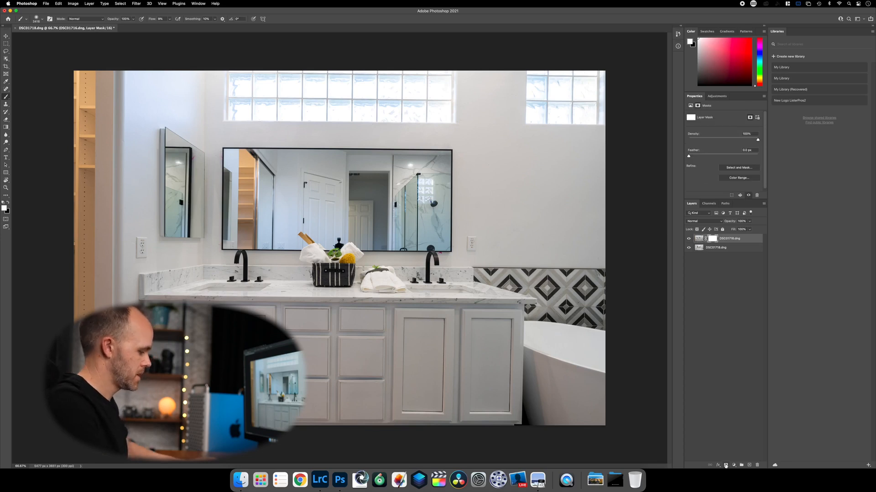
{"action": "left_click", "coordinate": [725, 464], "text": "alt"}
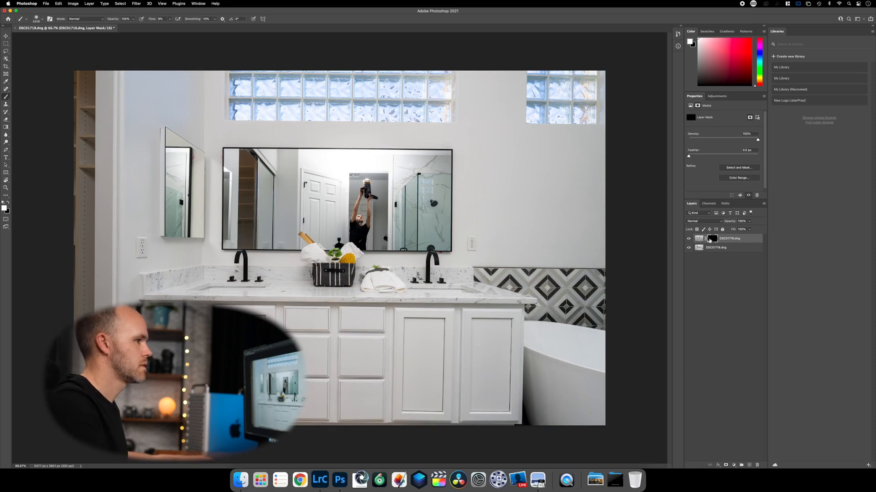
{"action": "left_click_drag", "start_coordinate": [472, 190], "coordinate": [255, 193]}
{"action": "left_click_drag", "start_coordinate": [361, 201], "coordinate": [364, 209]}
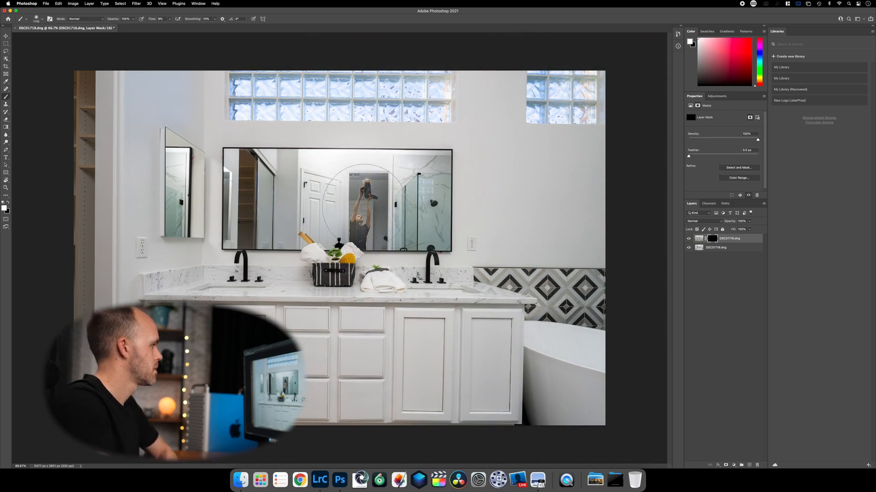
Step: Raise the brush flow and paint out the rest of the photographer's mirror reflection on the layer mask
{"action": "left_click", "coordinate": [170, 19]}
{"action": "left_click_drag", "start_coordinate": [168, 25], "coordinate": [179, 25]}
{"action": "mouse_move", "coordinate": [366, 217]}
{"action": "left_mouse_down"}
{"action": "mouse_move", "coordinate": [370, 196]}
{"action": "mouse_move", "coordinate": [363, 202]}
{"action": "left_mouse_up"}
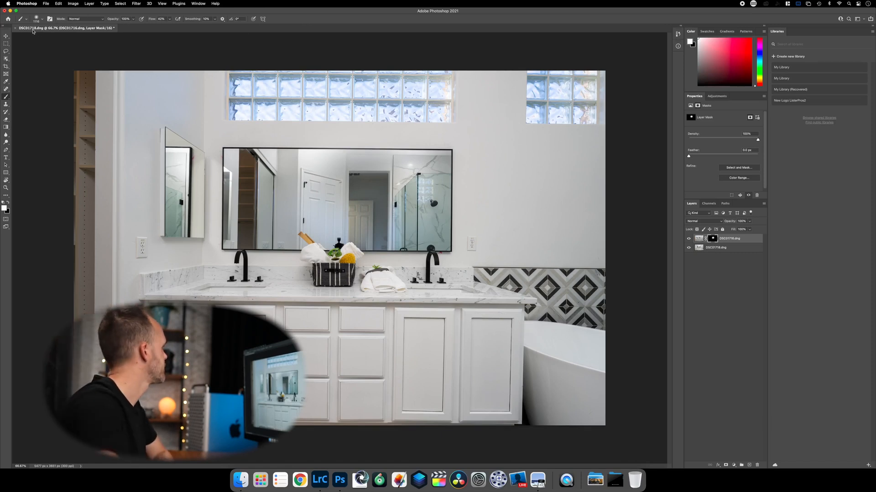
Step: Save and close the blended bathroom vanity document, and return to Lightroom Classic
{"action": "left_click", "coordinate": [15, 28]}
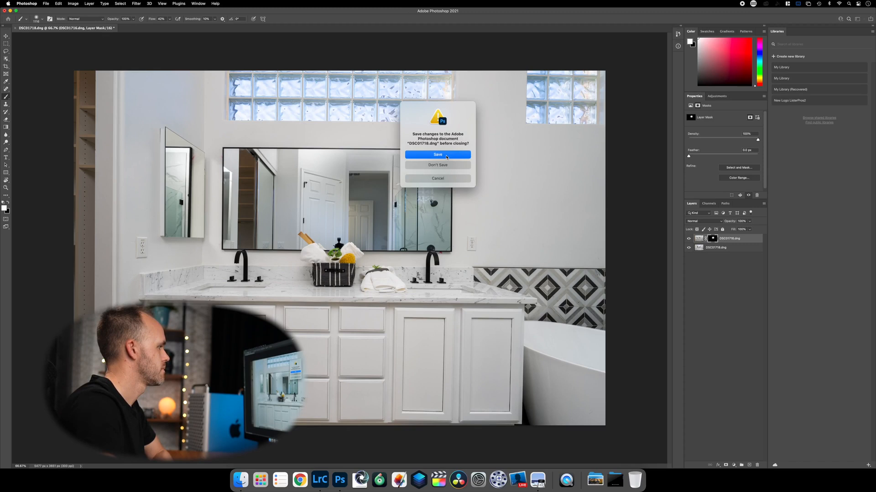
{"action": "left_click", "coordinate": [446, 154]}
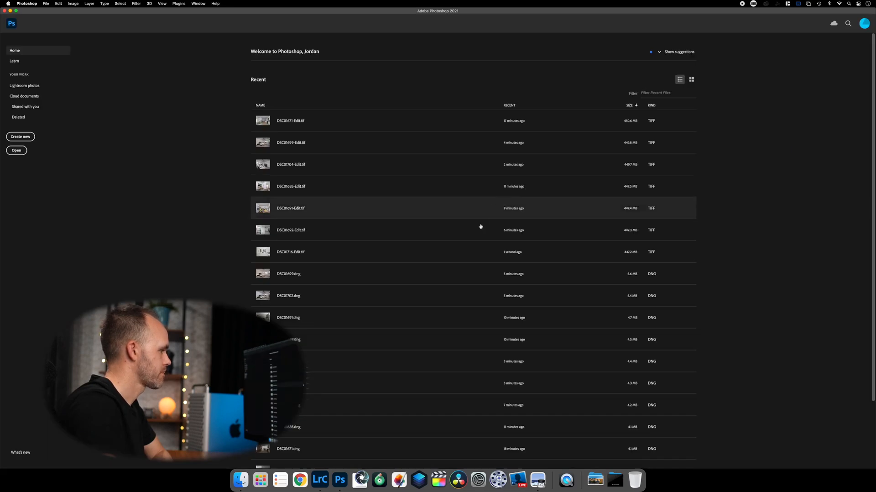
{"action": "left_click", "coordinate": [319, 479]}
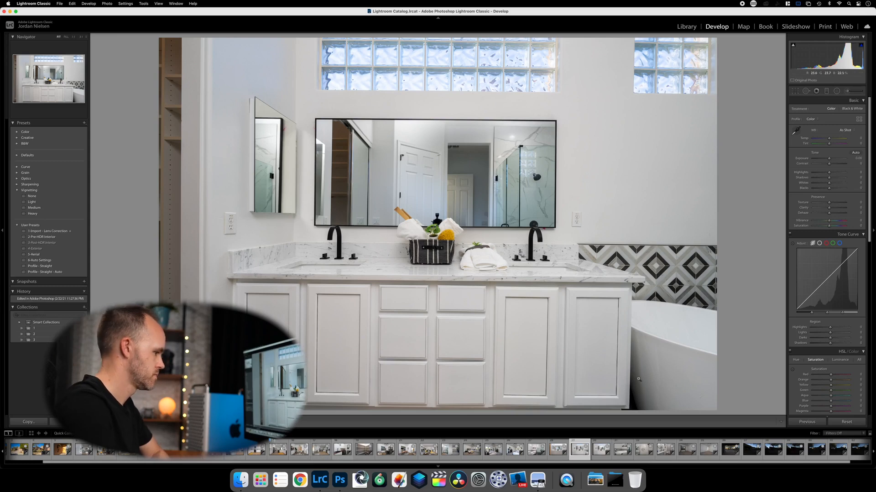
Step: Remove the ambient and flash source exposures of the bathroom vanity from the Quick Collection
{"action": "left_click", "coordinate": [558, 449]}
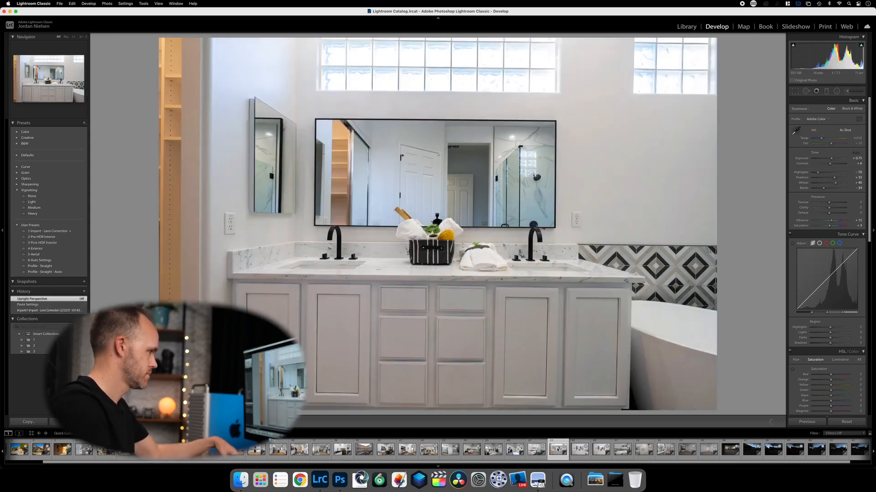
{"action": "key", "text": "b"}
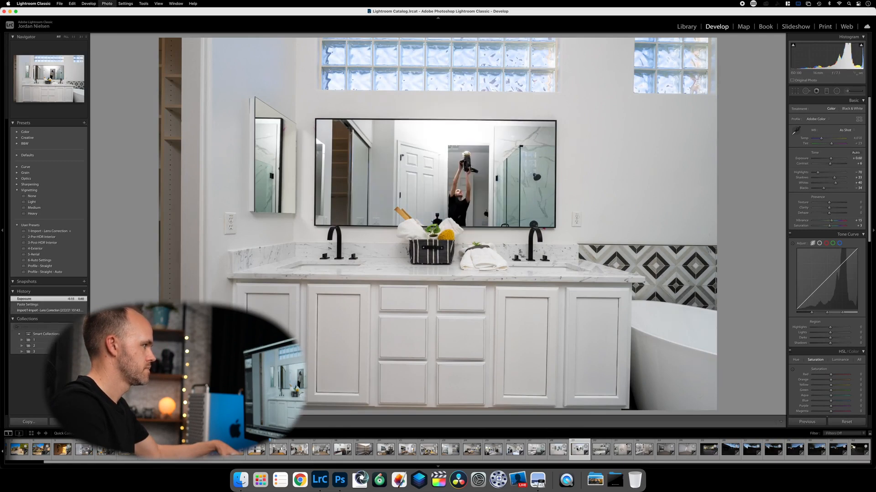
{"action": "key", "text": "b"}
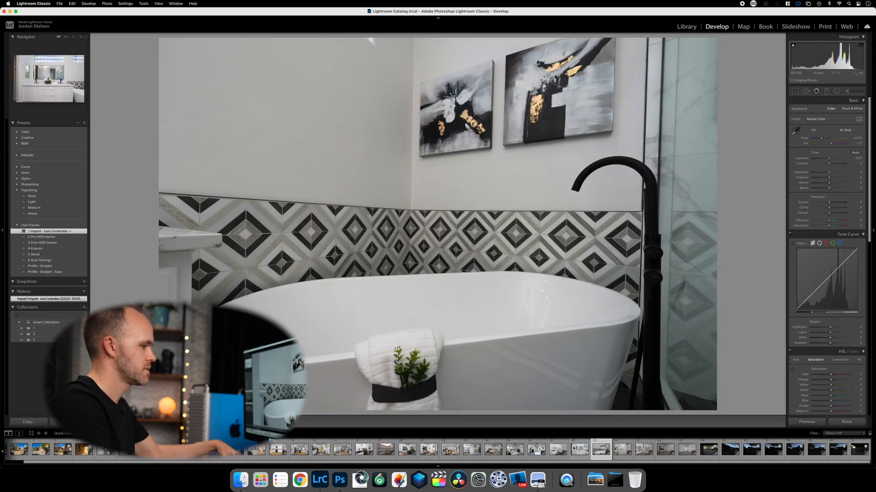
Step: Try to remove the dark reflection above the towel basket in the vanity mirror with Spot Removal in Heal and Clone modes, and undo it
{"action": "left_click", "coordinate": [577, 449]}
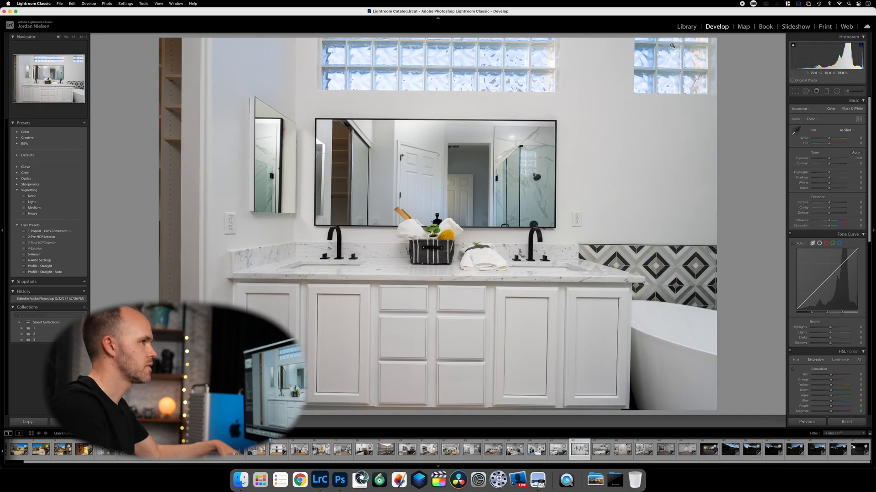
{"action": "left_click", "coordinate": [805, 91]}
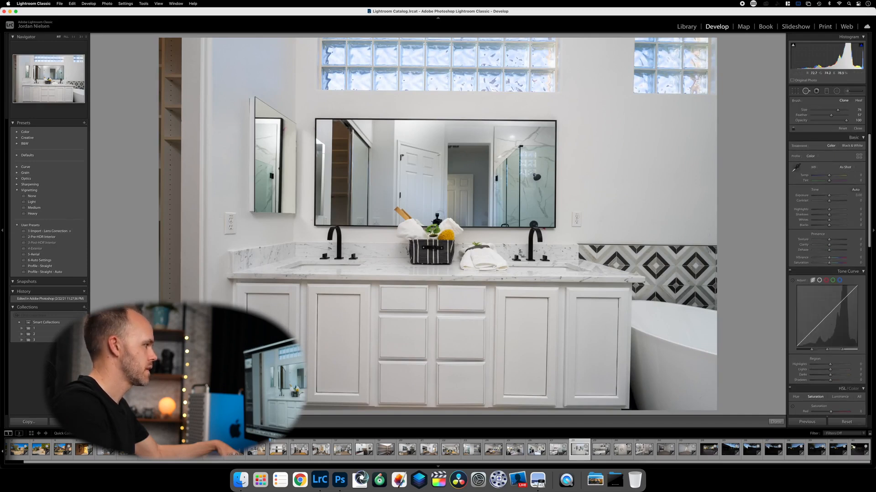
{"action": "left_click", "coordinate": [436, 217]}
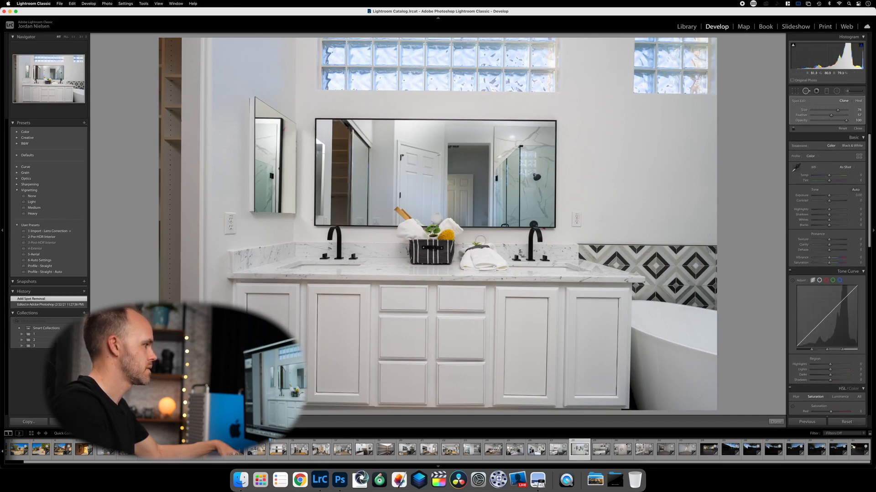
{"action": "left_click", "coordinate": [858, 101]}
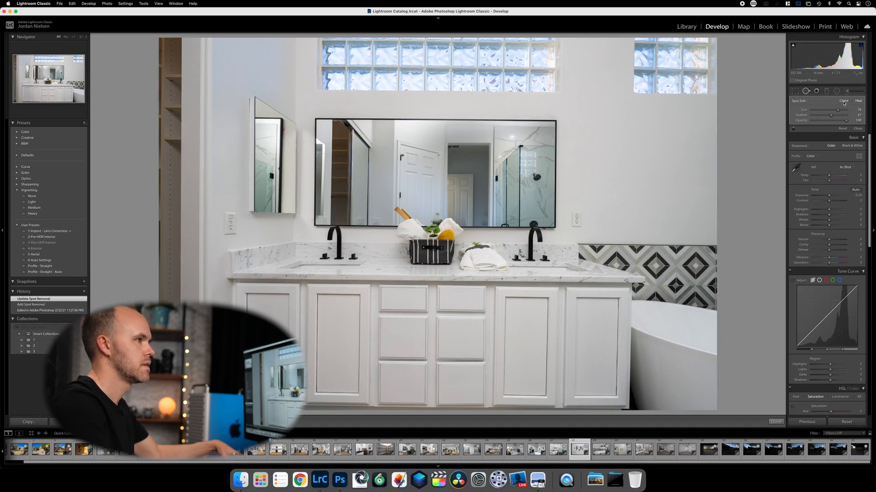
{"action": "left_click", "coordinate": [844, 102]}
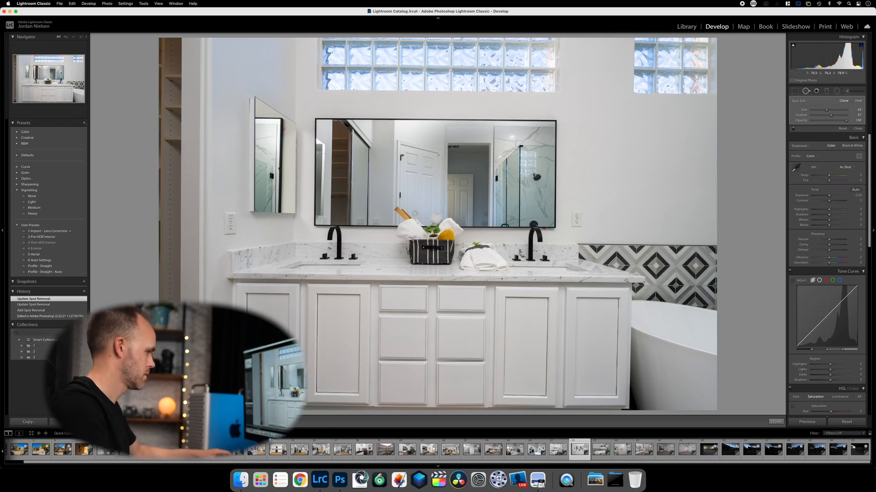
{"action": "key", "text": "super+z"}
{"action": "key", "text": "super+z"}
{"action": "key", "text": "super+z"}
{"action": "key", "text": "super+z"}
{"action": "key", "text": "super+z"}
{"action": "key", "text": "super+z"}
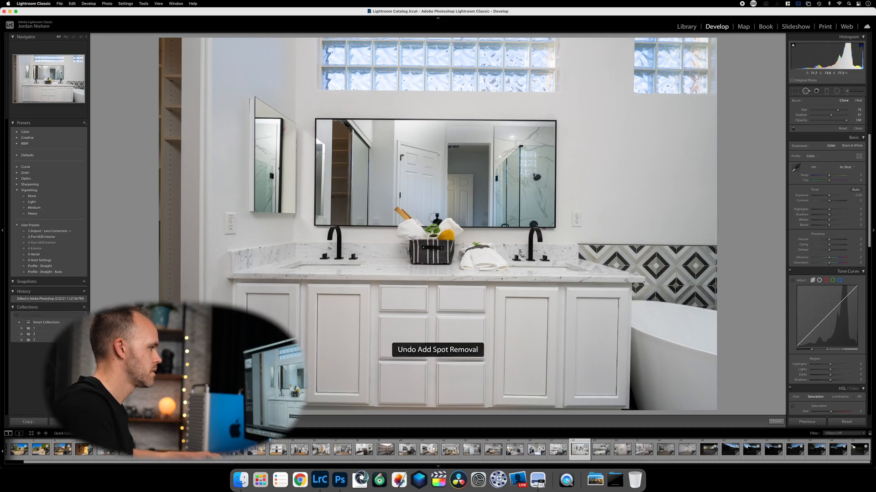
Step: Retry single Spot Removal spots over the dark mirror reflection in Clone and Heal modes, undoing each attempt
{"action": "left_click", "coordinate": [437, 219]}
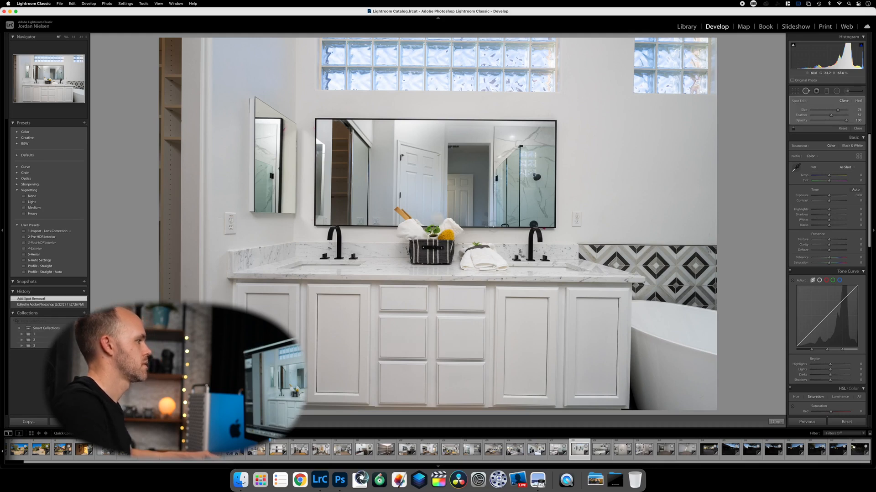
{"action": "key", "text": "super+z"}
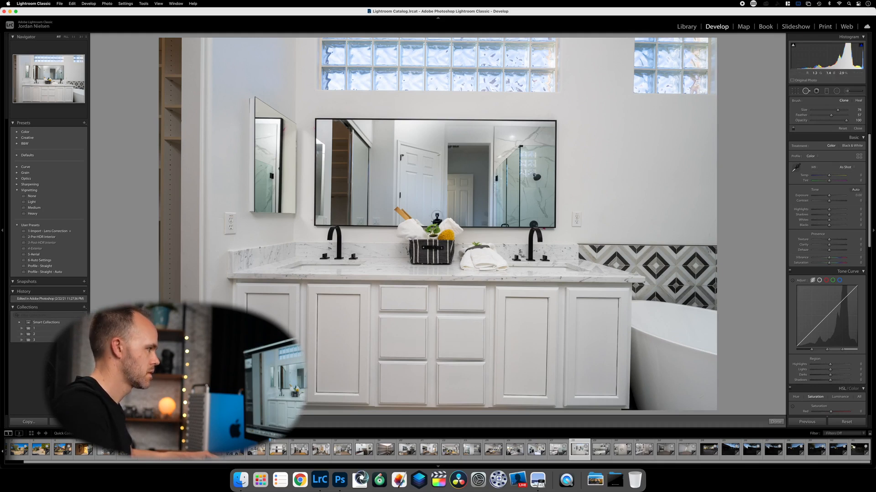
{"action": "left_click", "coordinate": [437, 216]}
{"action": "key", "text": "super+z"}
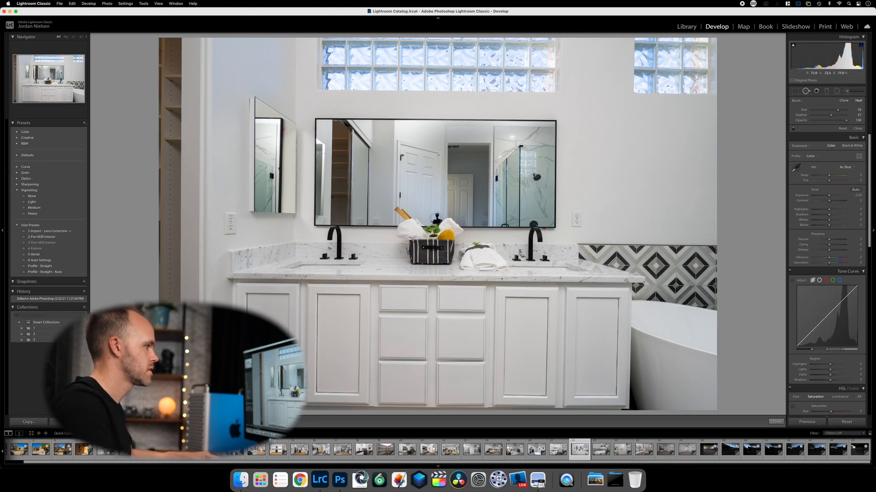
{"action": "left_click", "coordinate": [437, 217]}
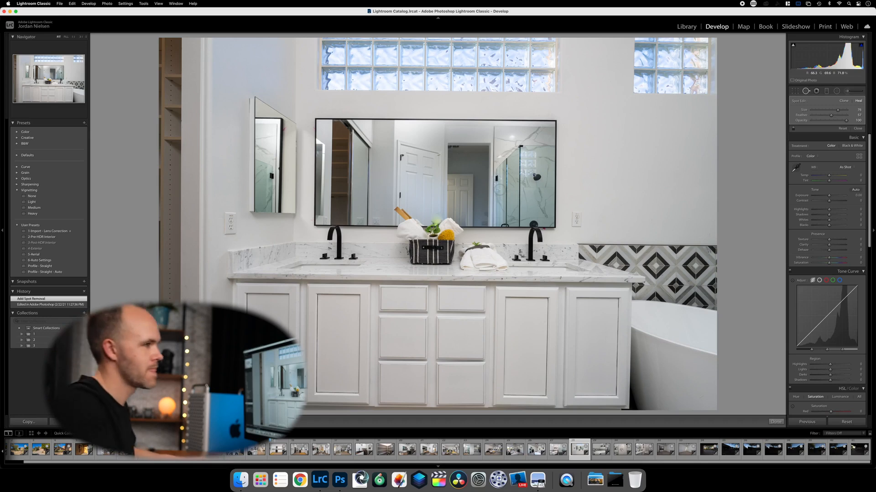
{"action": "key", "text": "super+z"}
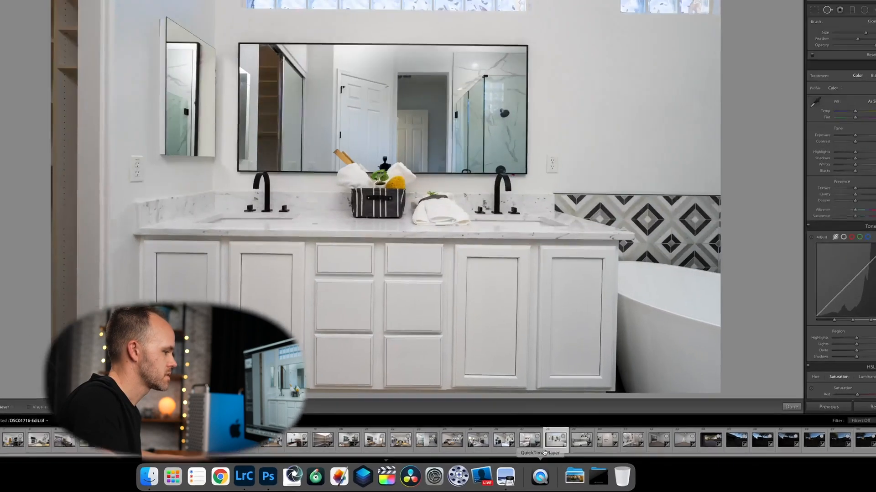
Step: Open the vanity edit in Photoshop 2021 as a copy with Lightroom adjustments and clone out the dark mirror reflection with the Clone Stamp
{"action": "right_click", "coordinate": [579, 448]}
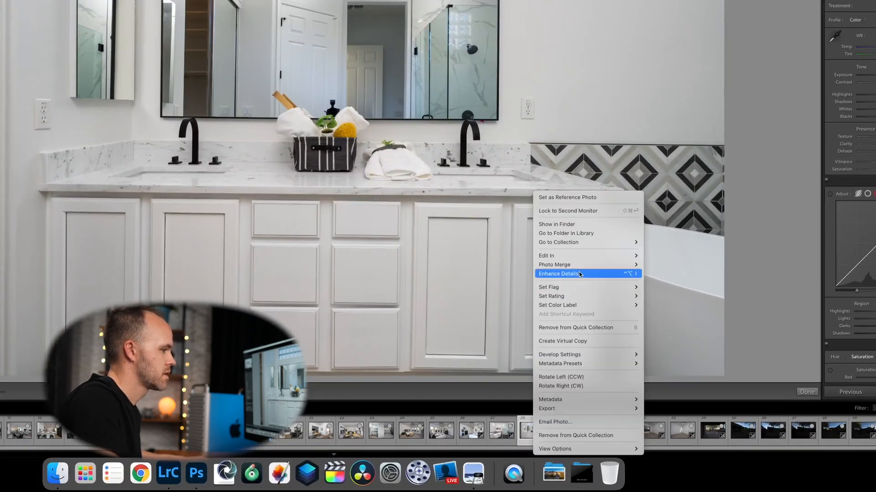
{"action": "mouse_move", "coordinate": [615, 322]}
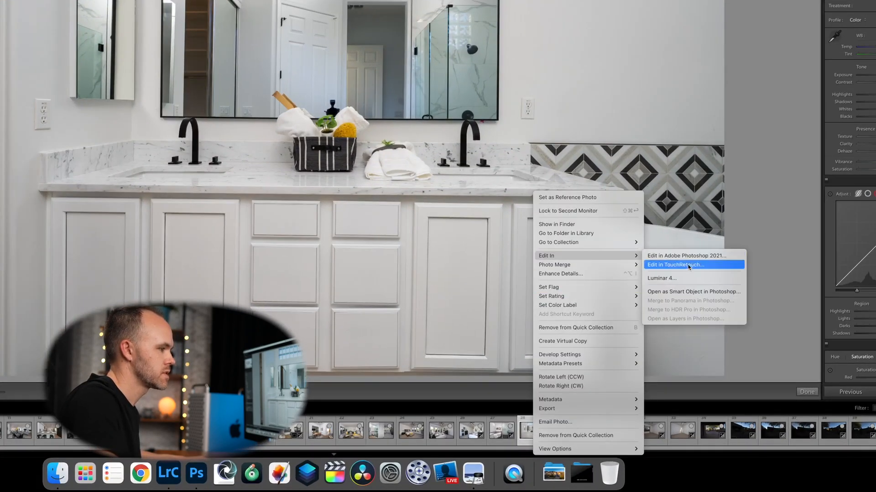
{"action": "left_click", "coordinate": [691, 256]}
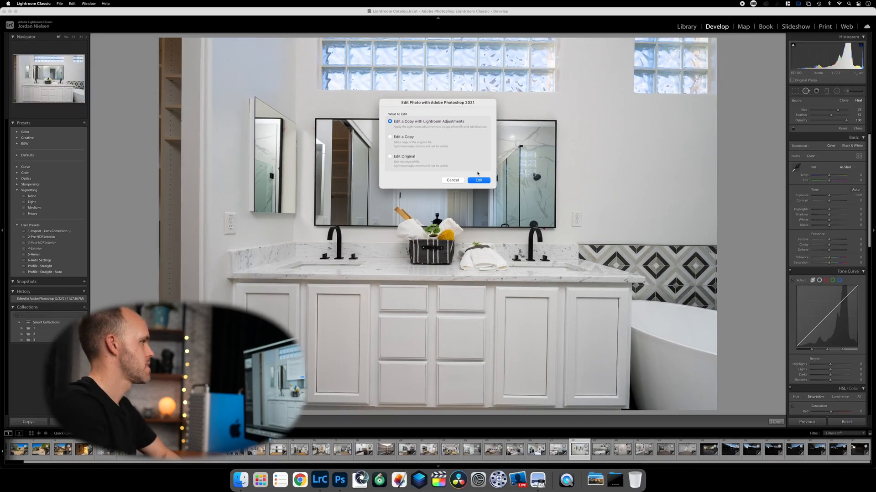
{"action": "left_click", "coordinate": [479, 180]}
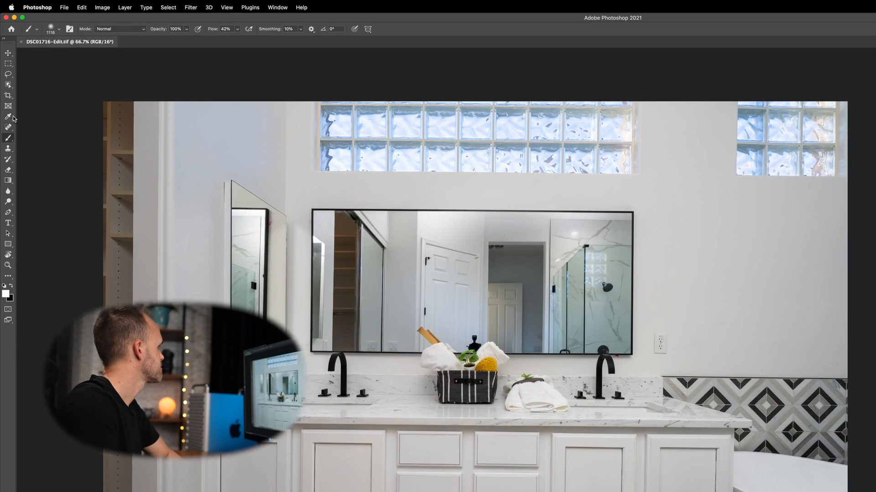
{"action": "left_click", "coordinate": [8, 149]}
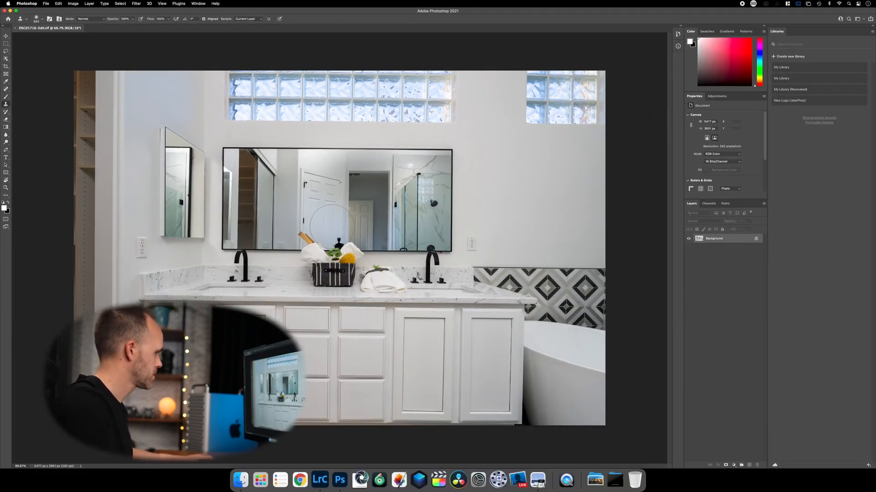
{"action": "mouse_move", "coordinate": [332, 225]}
{"action": "left_mouse_down"}
{"action": "mouse_move", "coordinate": [329, 235]}
{"action": "mouse_move", "coordinate": [285, 227]}
{"action": "left_mouse_up"}
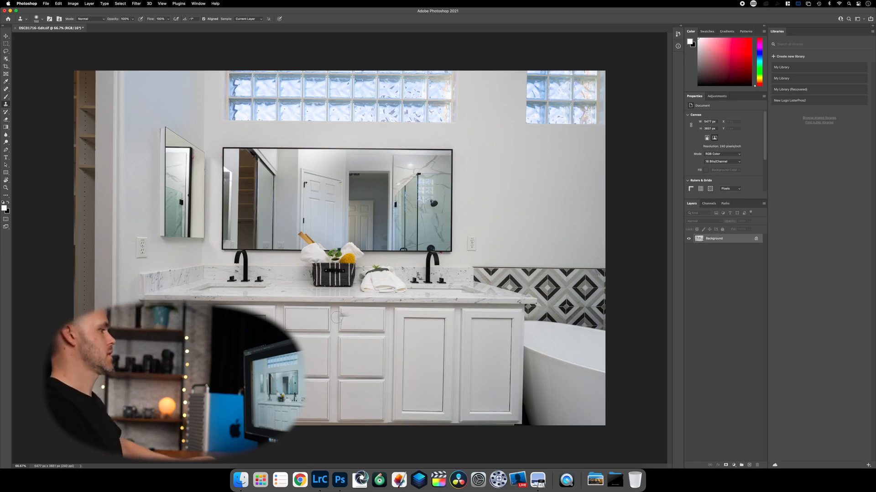
Step: Close the retouched vanity document, saving the changes, and return to Lightroom Classic
{"action": "left_click", "coordinate": [15, 28]}
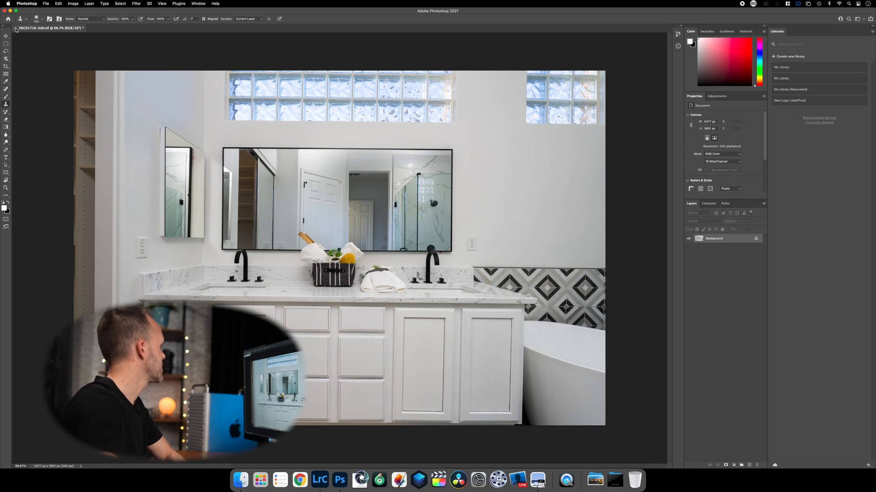
{"action": "left_click", "coordinate": [444, 158]}
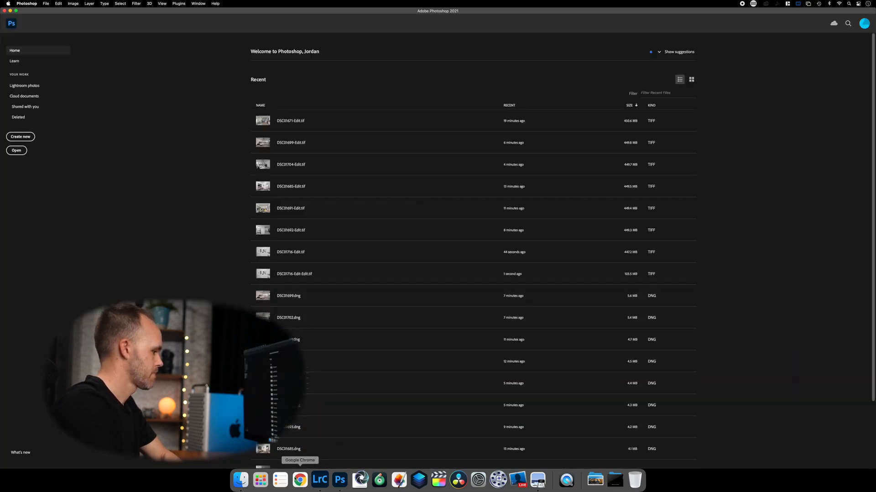
{"action": "left_click", "coordinate": [320, 479]}
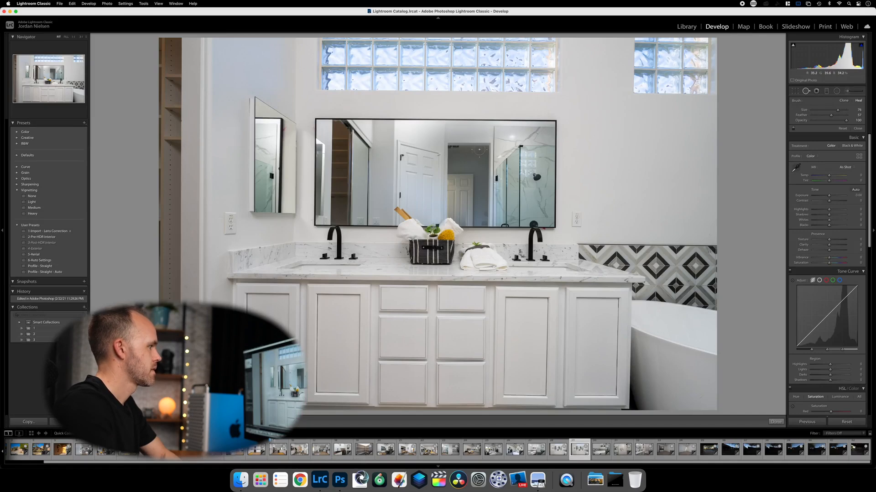
Step: Remove the earlier edited version of the vanity photo from the Quick Collection and move on to the bathtub photo
{"action": "left_click", "coordinate": [558, 448]}
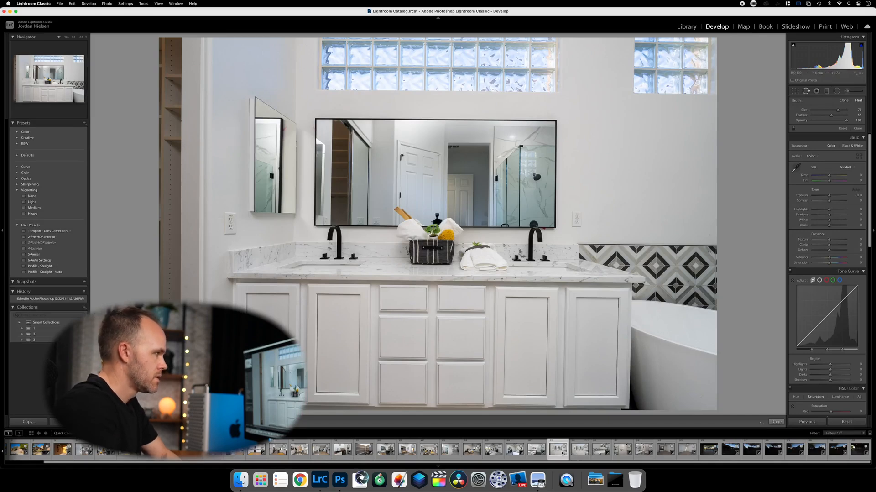
{"action": "key", "text": "Right"}
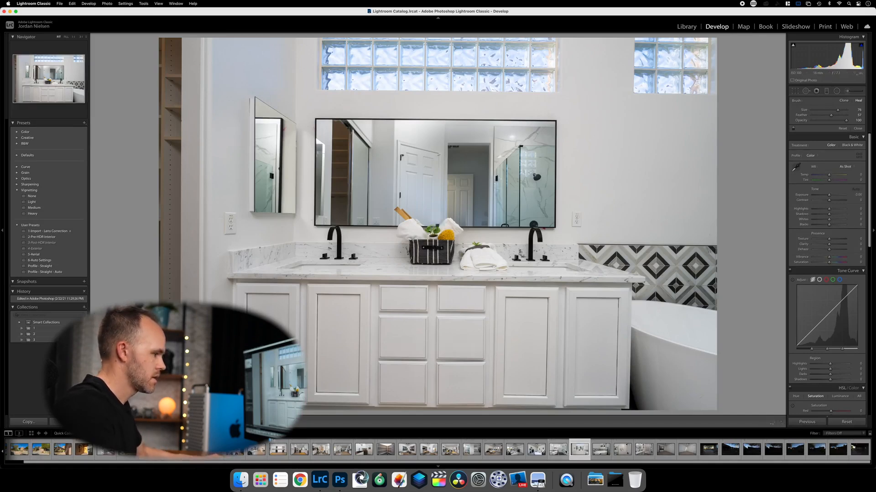
{"action": "key", "text": "Right"}
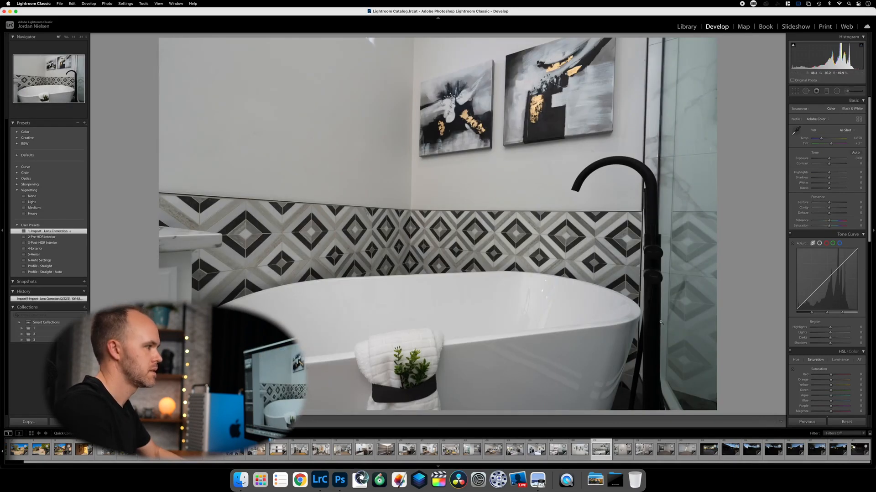
Step: Apply Auto tone and Auto Upright to the bathtub photo and raise its exposure to +0.35
{"action": "left_click", "coordinate": [856, 152]}
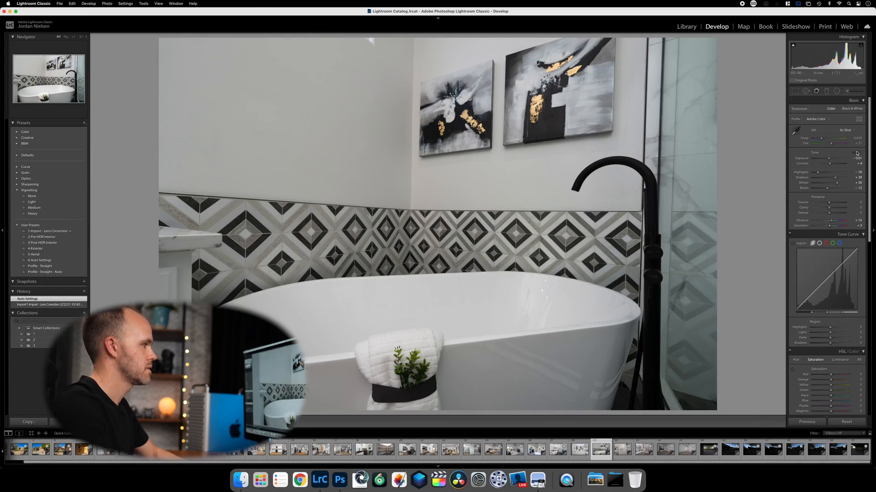
{"action": "scroll", "coordinate": [828, 264], "scroll_direction": "down", "scroll_amount": 1}
{"action": "scroll", "coordinate": [829, 264], "scroll_direction": "down", "scroll_amount": 20}
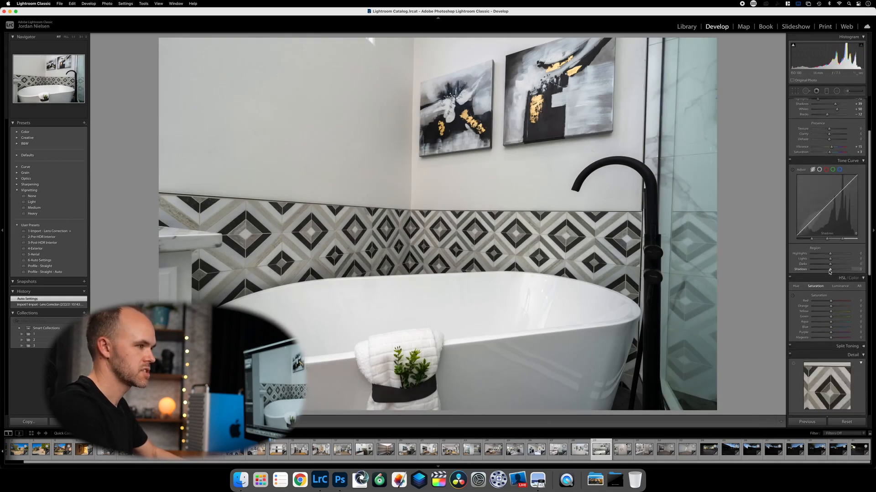
{"action": "left_click", "coordinate": [826, 401]}
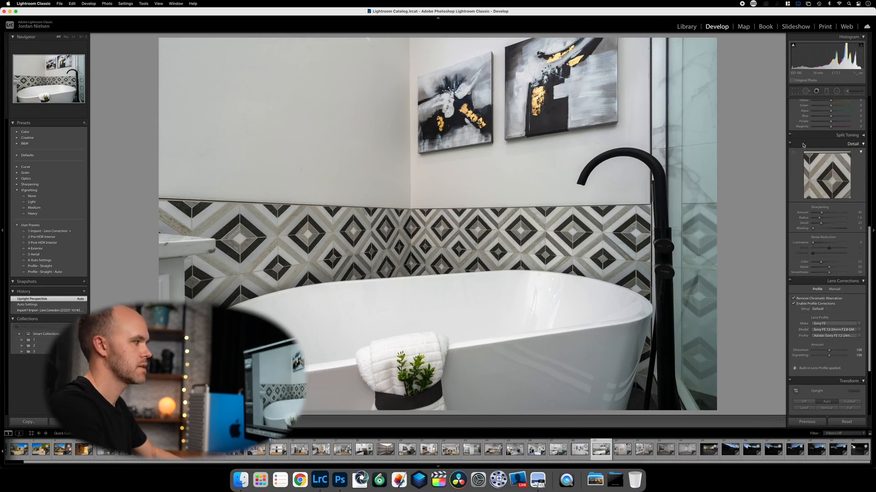
{"action": "scroll", "coordinate": [803, 143], "scroll_direction": "up", "scroll_amount": 20}
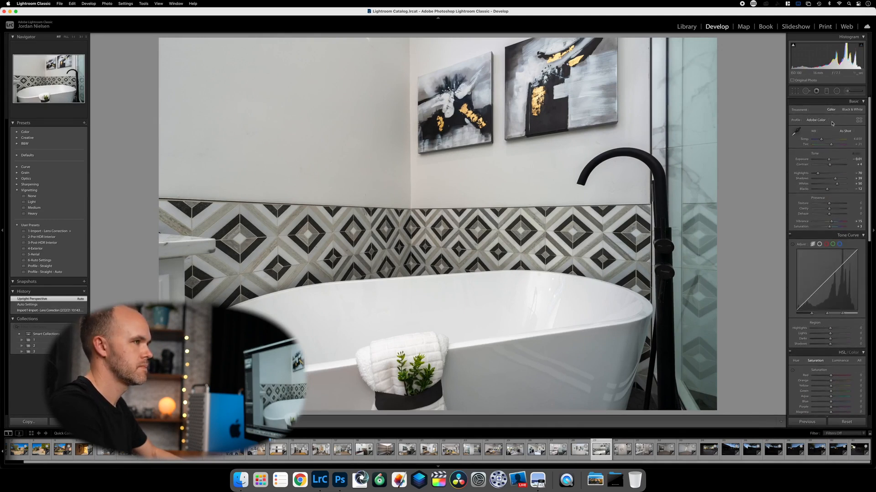
{"action": "left_click_drag", "start_coordinate": [829, 159], "coordinate": [829, 159]}
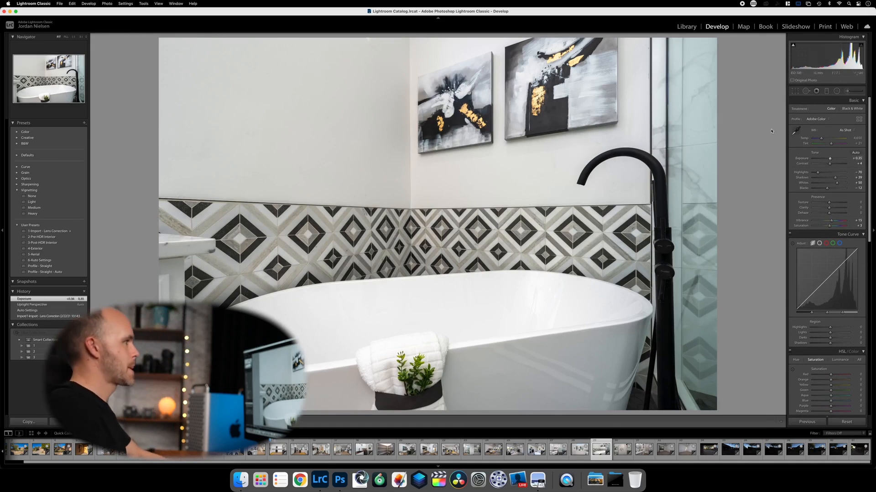
Step: Copy the bathtub photo's develop settings onto the shower niche photo and cool its white balance temperature slightly
{"action": "key", "text": "Right"}
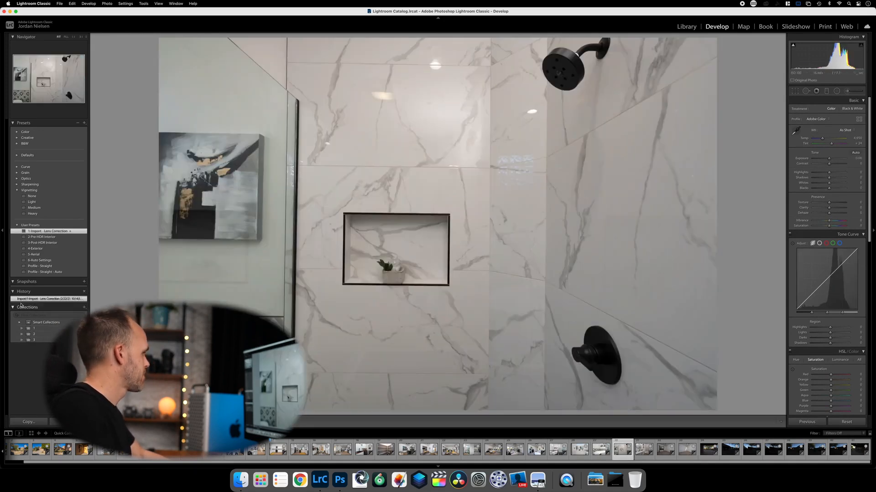
{"action": "key", "text": "Left"}
{"action": "left_click", "coordinate": [32, 422]}
{"action": "key", "text": "Return"}
{"action": "key", "text": "Right"}
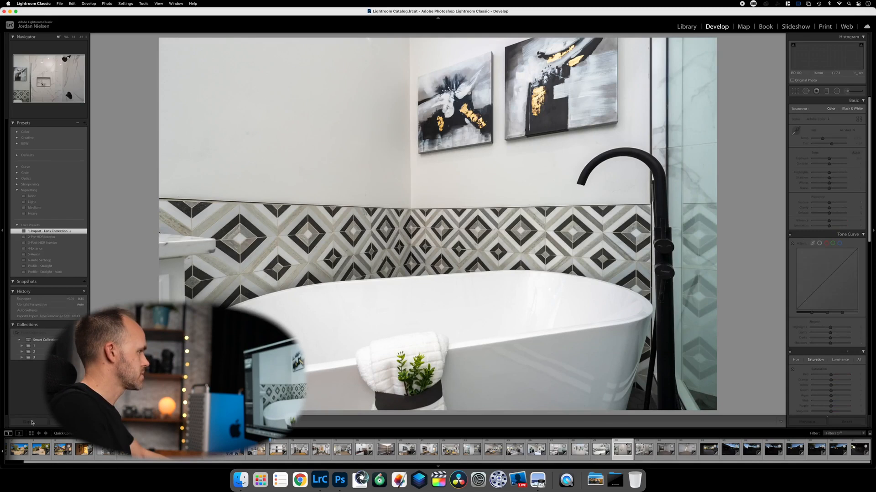
{"action": "left_click", "coordinate": [55, 421]}
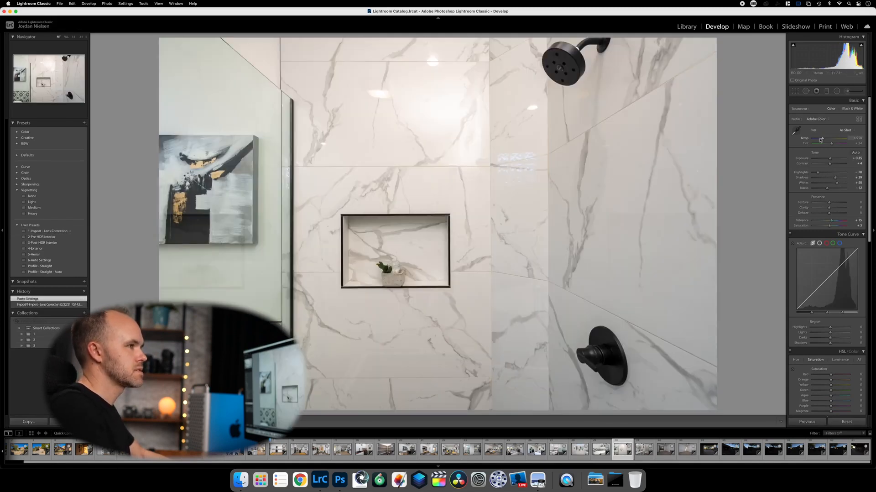
{"action": "left_click_drag", "start_coordinate": [822, 139], "coordinate": [819, 140]}
Step: Apply the Profile - Straight - Auto preset to the bathroom photo with the round mirror and turn Upright off
{"action": "key", "text": "Right"}
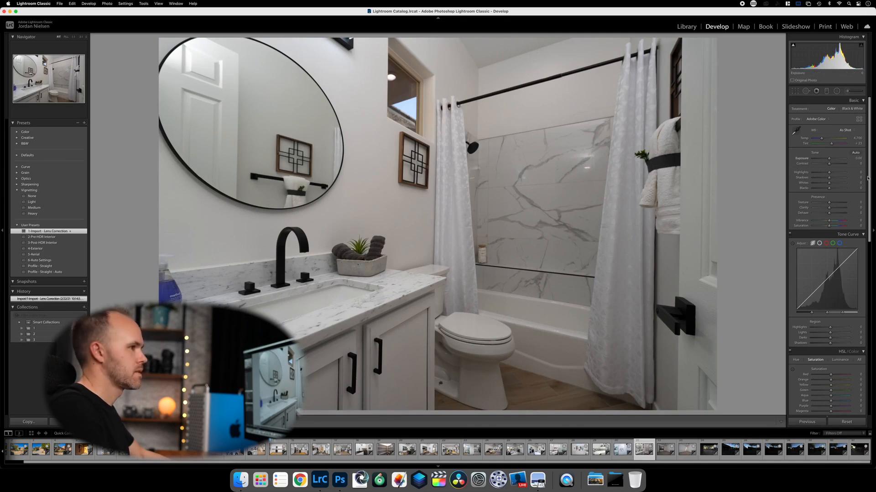
{"action": "left_click", "coordinate": [44, 271]}
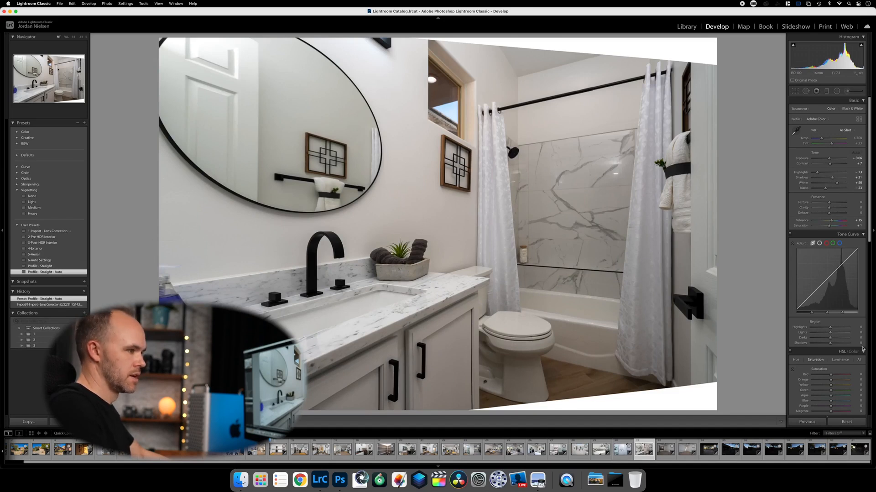
{"action": "scroll", "coordinate": [849, 361], "scroll_direction": "down", "scroll_amount": 10}
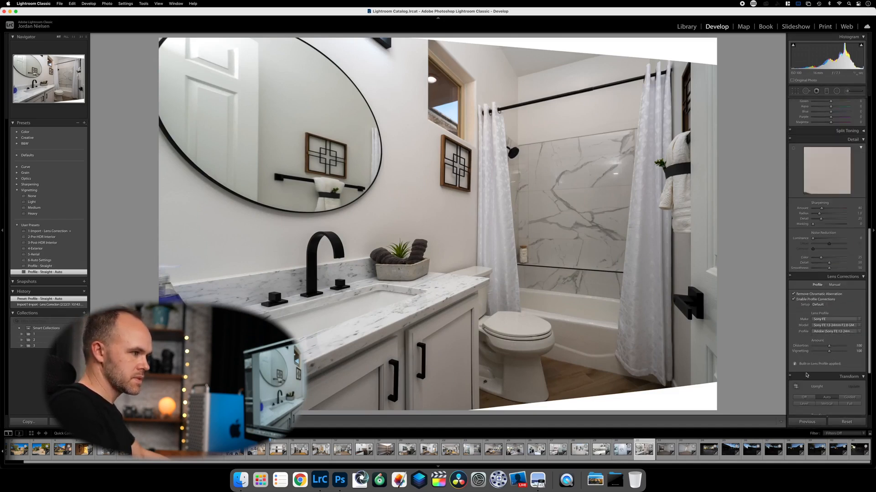
{"action": "left_click", "coordinate": [805, 397]}
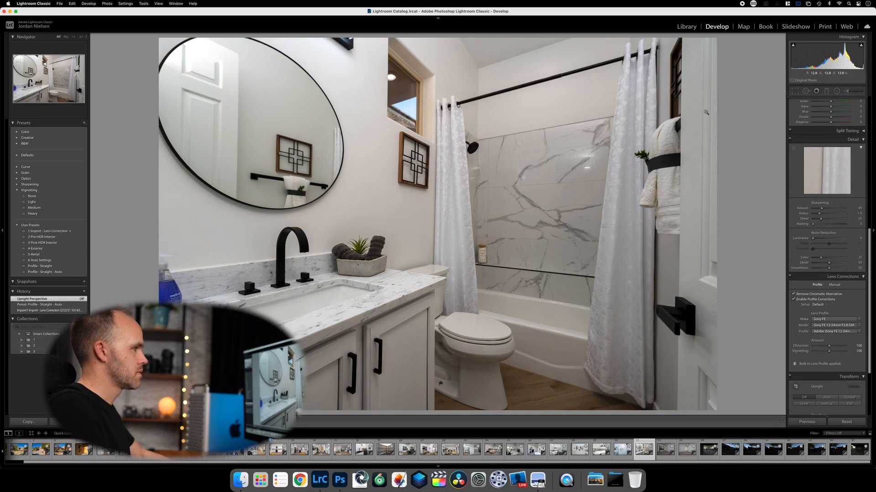
Step: Raise the round-mirror bathroom photo's exposure to +0.55 and set its white balance by sampling the white toilet lid
{"action": "scroll", "coordinate": [821, 134], "scroll_direction": "up", "scroll_amount": 10}
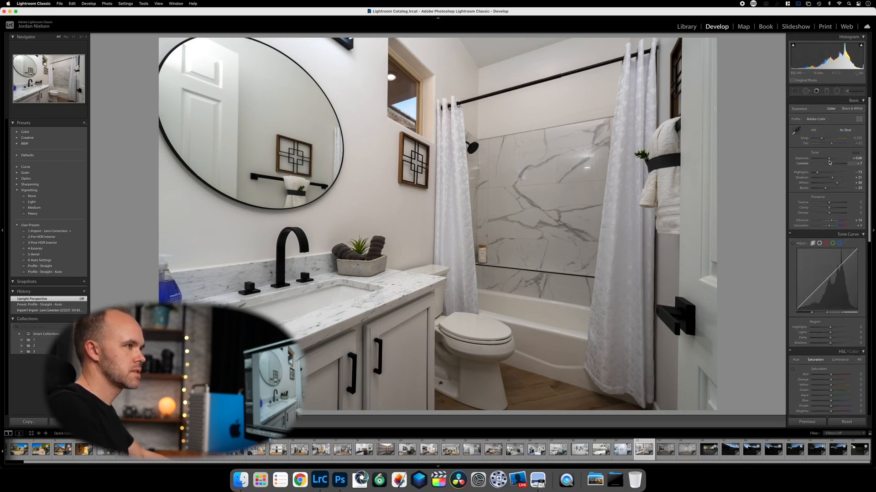
{"action": "left_click_drag", "start_coordinate": [828, 159], "coordinate": [829, 160]}
{"action": "left_click", "coordinate": [796, 130]}
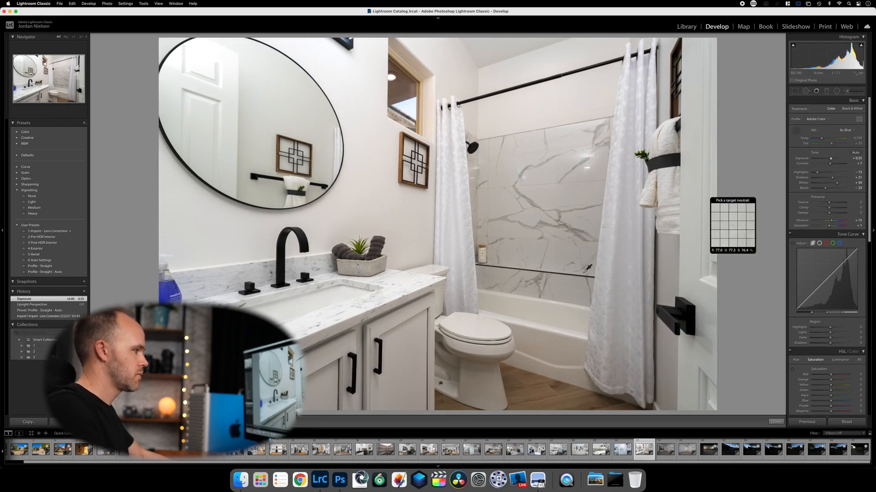
{"action": "left_click", "coordinate": [489, 333]}
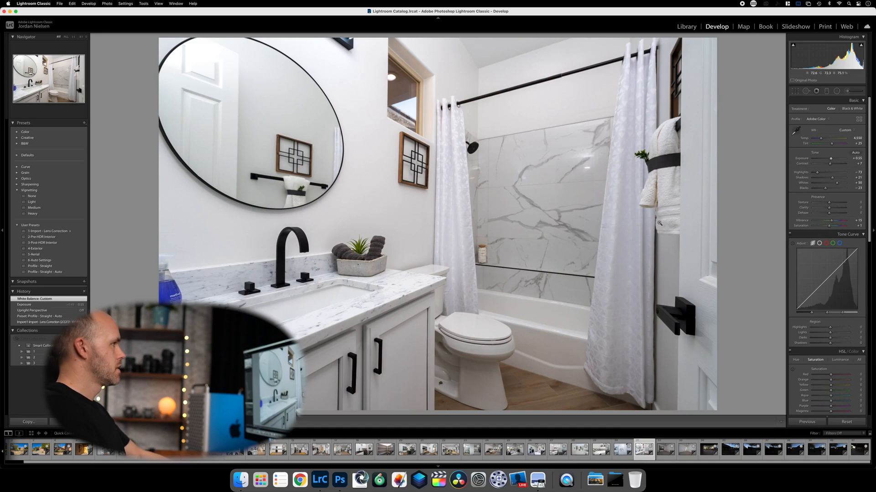
Step: Try darkening the upper part of the round mirror with an adjustment brush at -0.67 exposure, and undo the stroke
{"action": "left_click", "coordinate": [849, 91]}
{"action": "left_click", "coordinate": [826, 129]}
{"action": "scroll", "coordinate": [205, 62], "scroll_direction": "down", "scroll_amount": 5}
{"action": "mouse_move", "coordinate": [204, 54]}
{"action": "left_mouse_down"}
{"action": "mouse_move", "coordinate": [215, 51]}
{"action": "mouse_move", "coordinate": [187, 54]}
{"action": "mouse_move", "coordinate": [189, 64]}
{"action": "mouse_move", "coordinate": [211, 50]}
{"action": "left_mouse_up"}
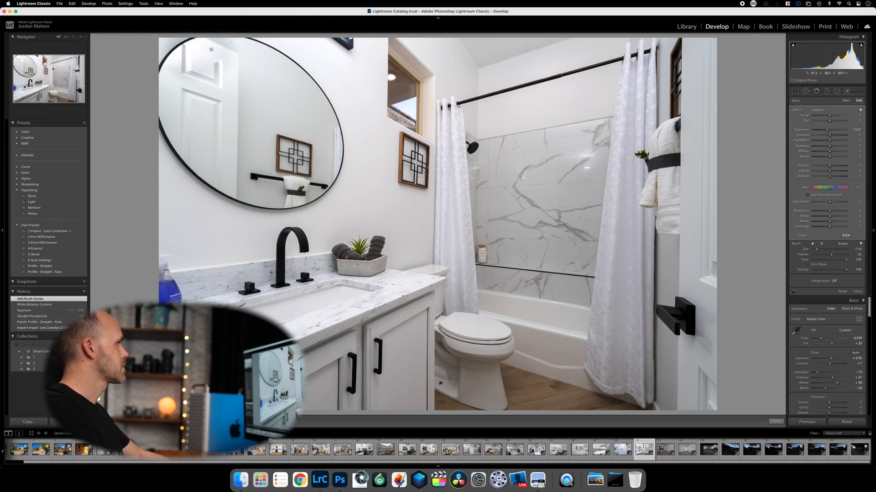
{"action": "key", "text": "super+z"}
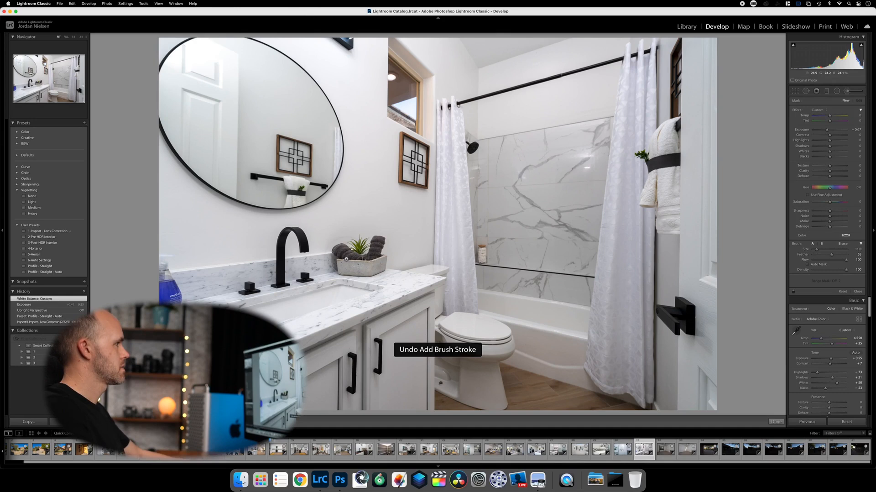
Step: Try a tighter crop of the round-mirror bathroom photo at its original aspect ratio, and undo the crop
{"action": "left_click", "coordinate": [795, 92]}
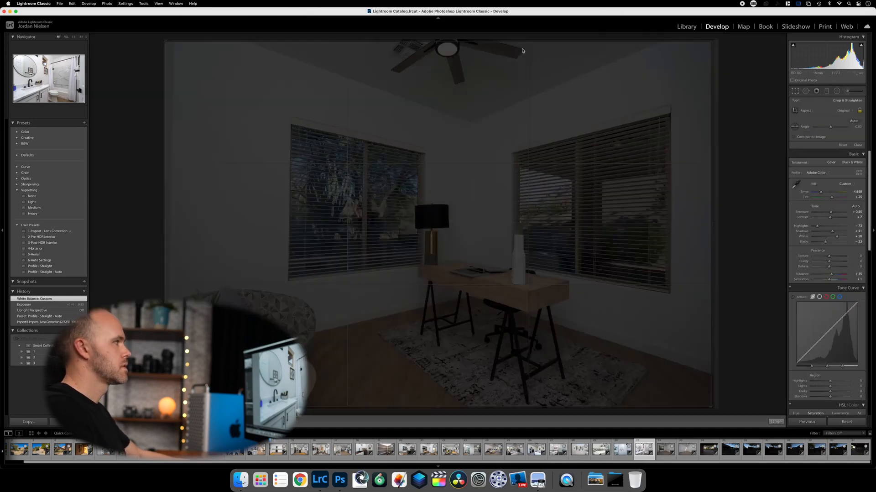
{"action": "left_click_drag", "start_coordinate": [437, 39], "coordinate": [435, 55]}
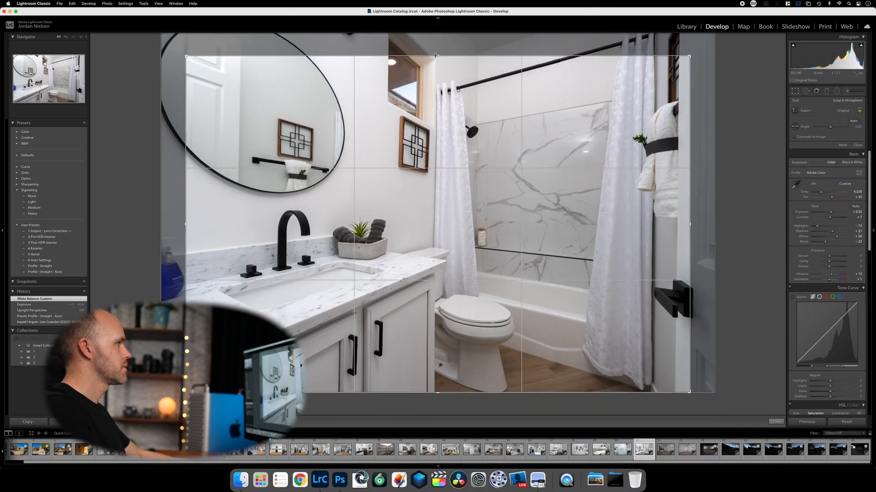
{"action": "left_click", "coordinate": [775, 421]}
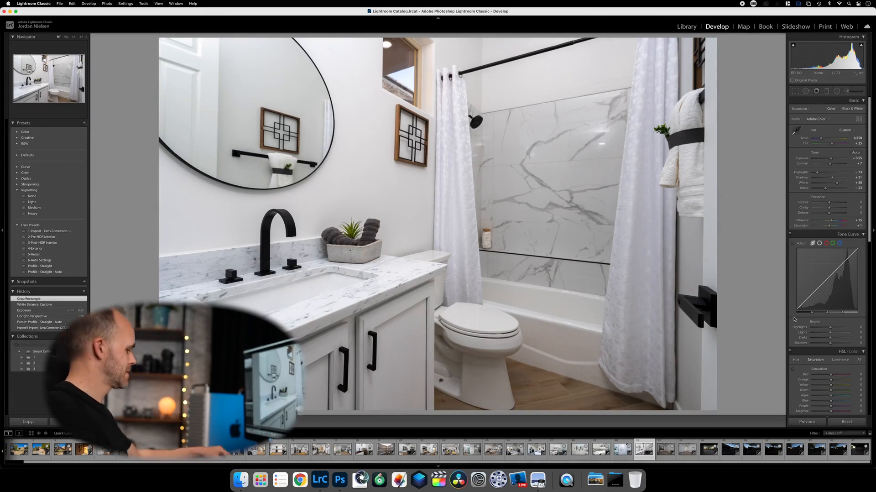
{"action": "key", "text": "super+z"}
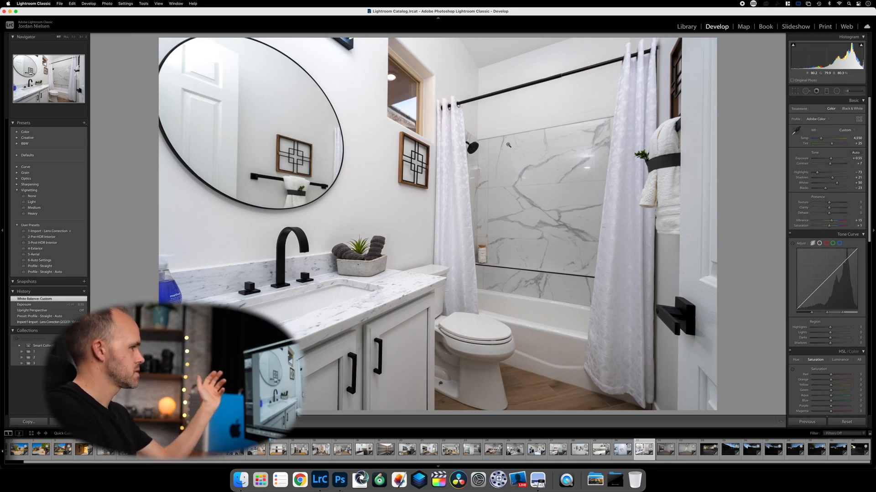
Step: Apply Auto tone to the empty bedroom photo with the curtained window and raise its exposure to +0.70
{"action": "key", "text": "Right"}
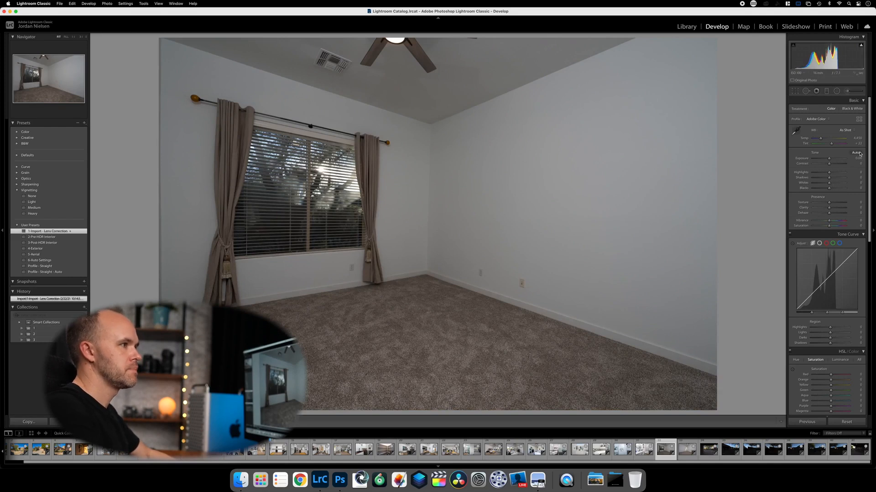
{"action": "key", "text": "super+u"}
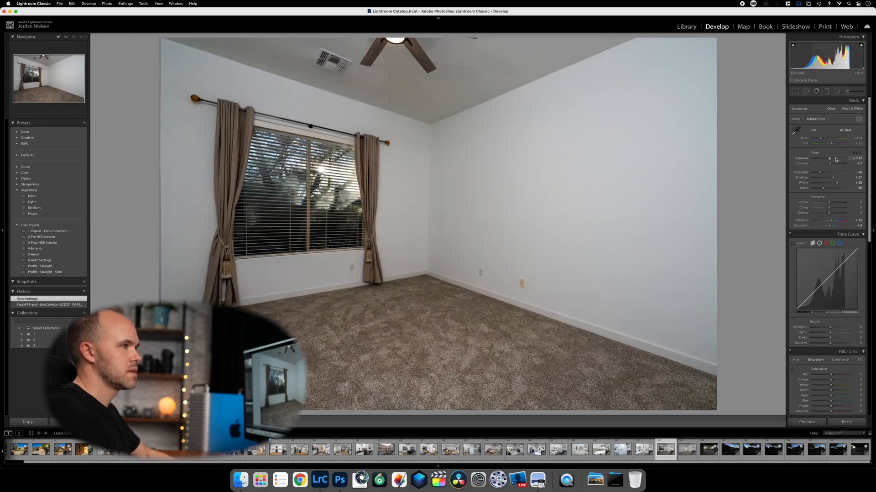
{"action": "left_click_drag", "start_coordinate": [830, 159], "coordinate": [831, 158]}
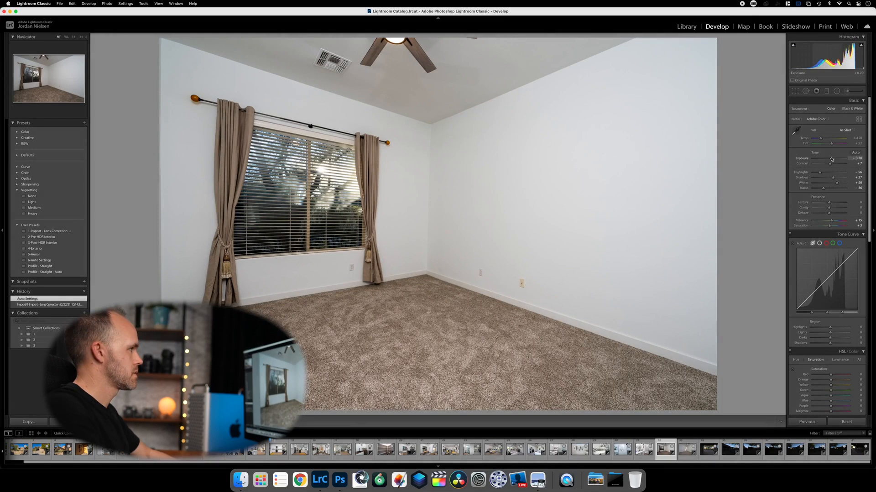
Step: Copy the curtained bedroom photo's develop settings onto the bedroom photo with the closet doors and lower its exposure to +0.40
{"action": "left_click", "coordinate": [29, 421]}
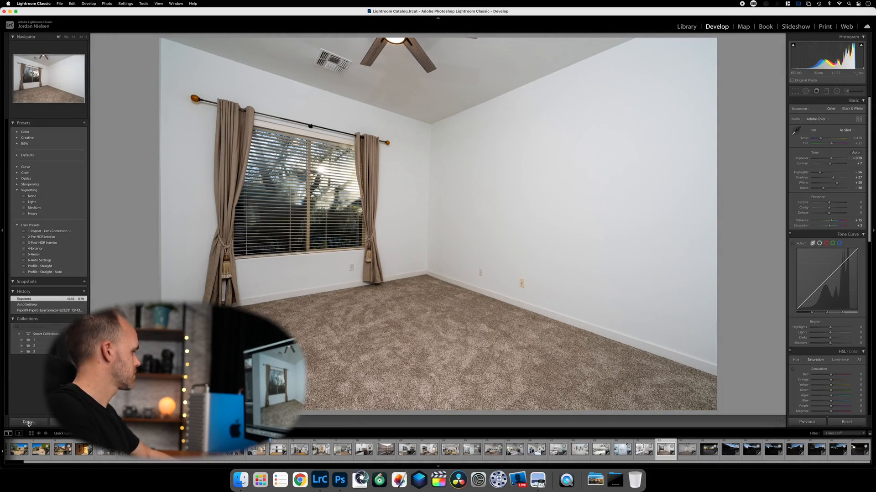
{"action": "key", "text": "Return"}
{"action": "key", "text": "Right"}
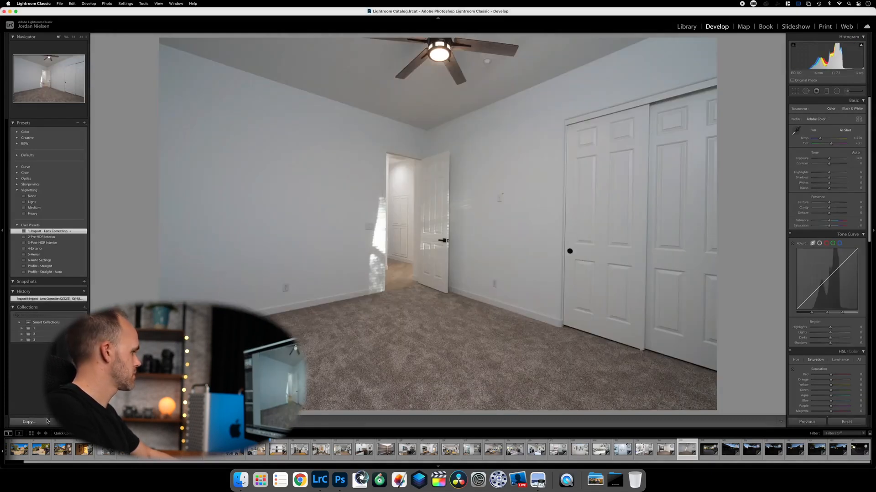
{"action": "left_click", "coordinate": [69, 422]}
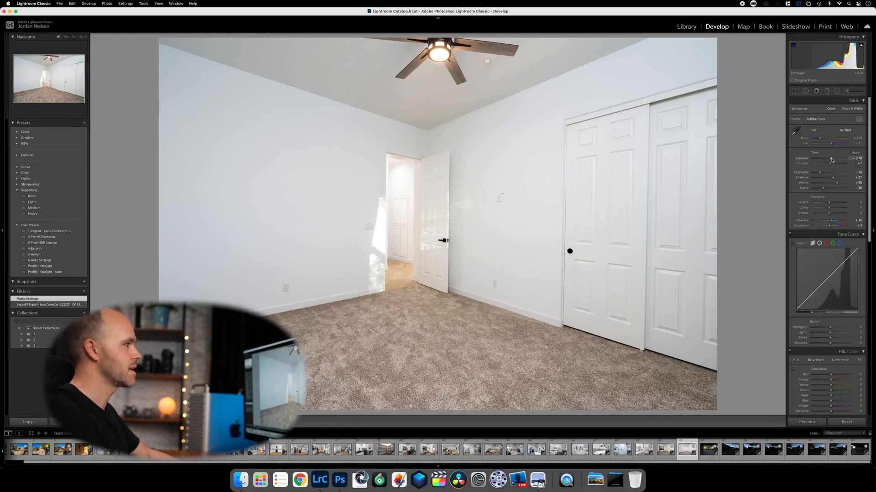
{"action": "left_click_drag", "start_coordinate": [831, 159], "coordinate": [830, 160]}
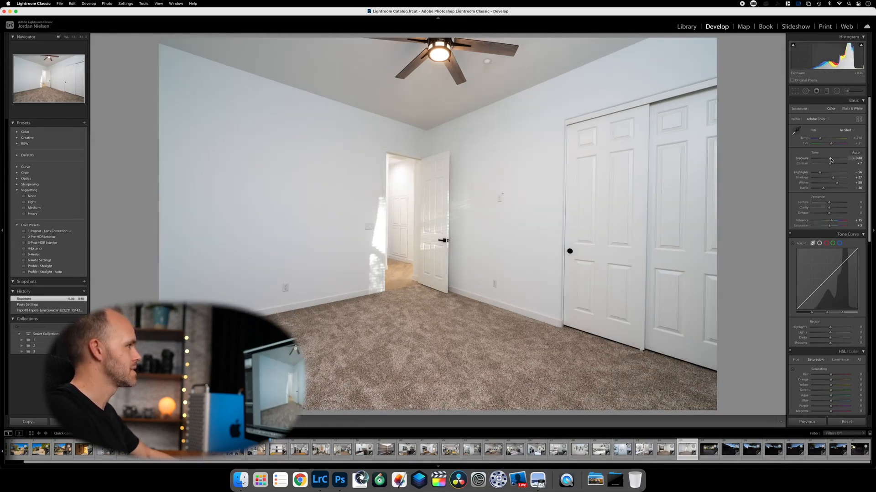
Step: Apply Auto tone to the covered patio photo, set its exposure to +0.95 and warm the temperature to about 6,550
{"action": "key", "text": "Right"}
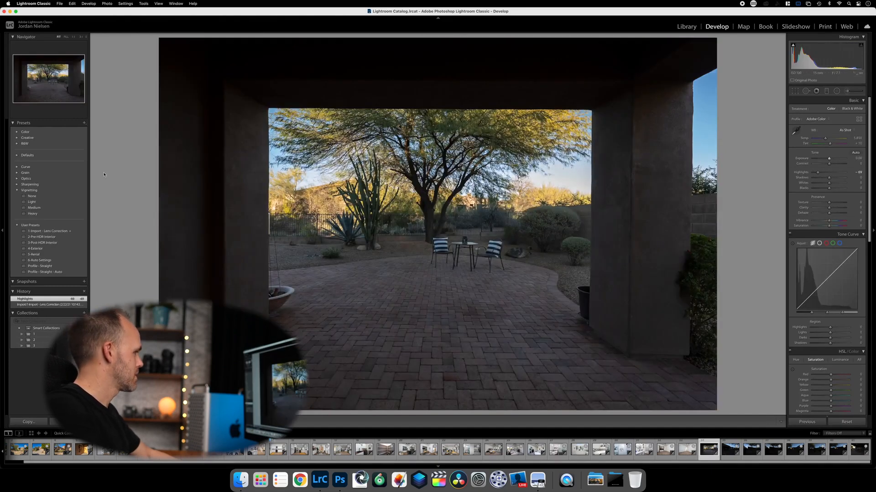
{"action": "left_click", "coordinate": [855, 153]}
{"action": "left_click_drag", "start_coordinate": [831, 160], "coordinate": [832, 158]}
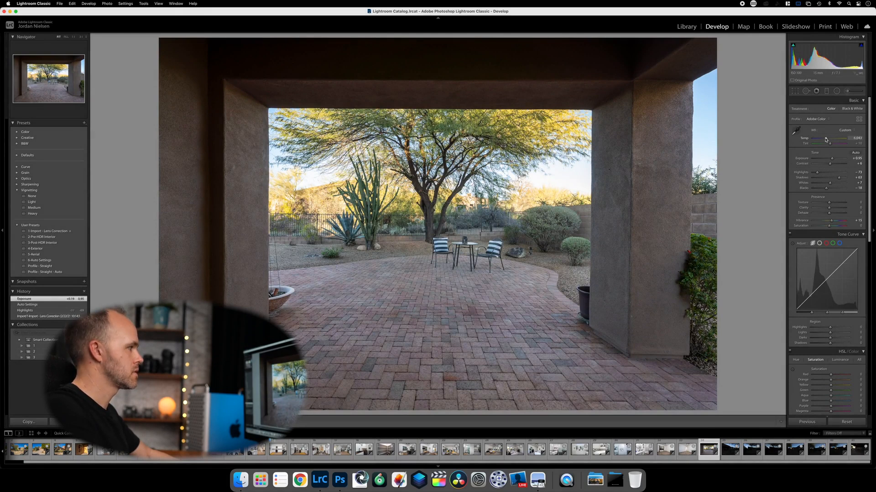
{"action": "left_click_drag", "start_coordinate": [827, 138], "coordinate": [827, 139]}
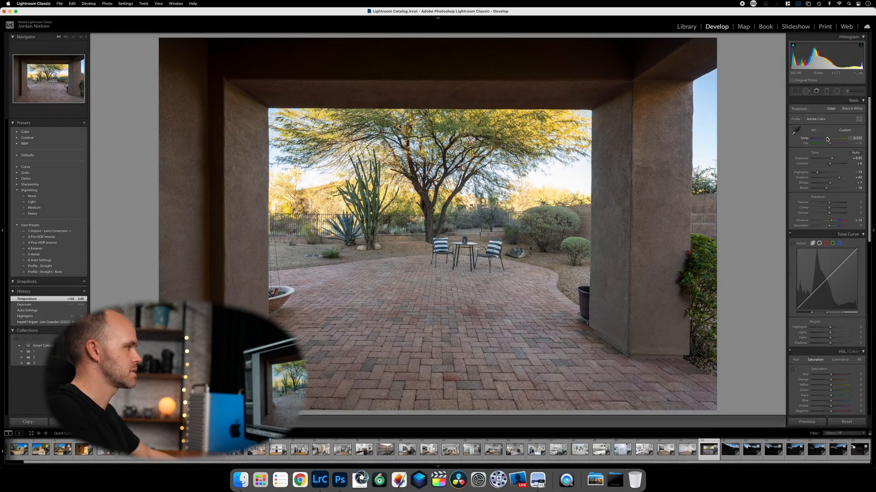
Step: Boost the covered patio photo's color and contrast with blue saturation +29 sampled from the sky, vibrance +45, dehaze +17 and contrast +31
{"action": "left_click", "coordinate": [792, 369]}
{"action": "left_click_drag", "start_coordinate": [706, 100], "coordinate": [703, 123]}
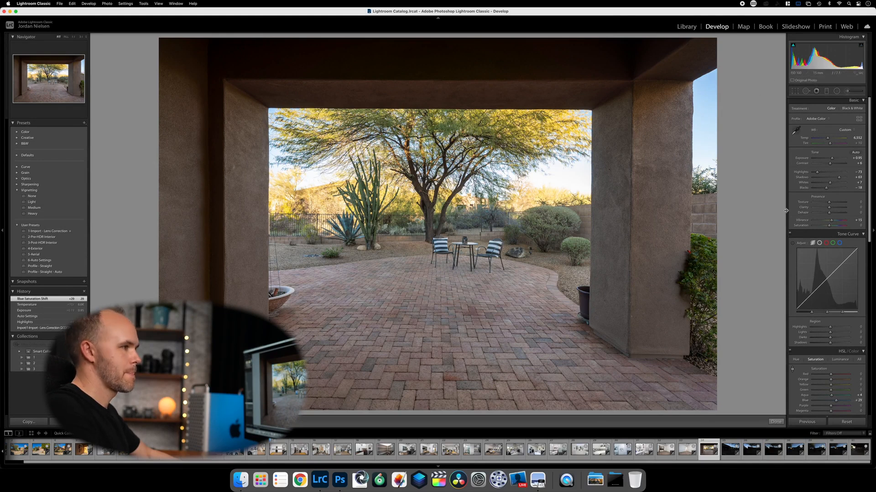
{"action": "left_click_drag", "start_coordinate": [831, 221], "coordinate": [834, 220]}
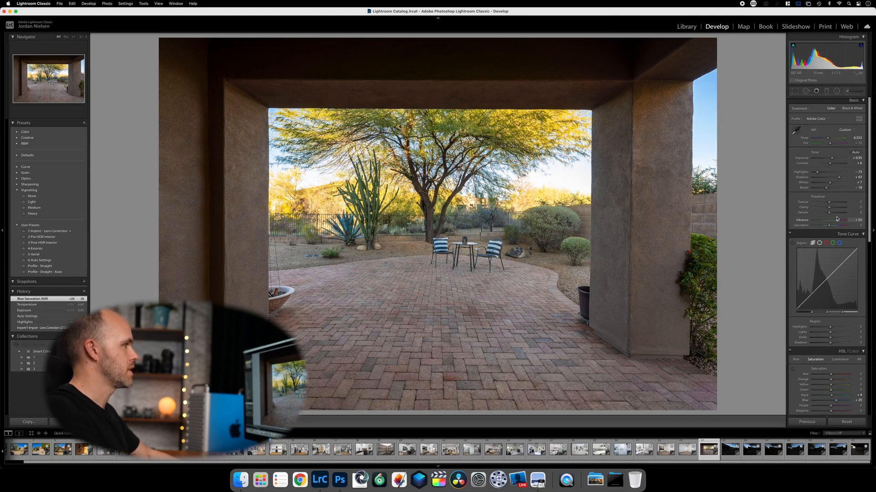
{"action": "left_click_drag", "start_coordinate": [837, 219], "coordinate": [835, 219]}
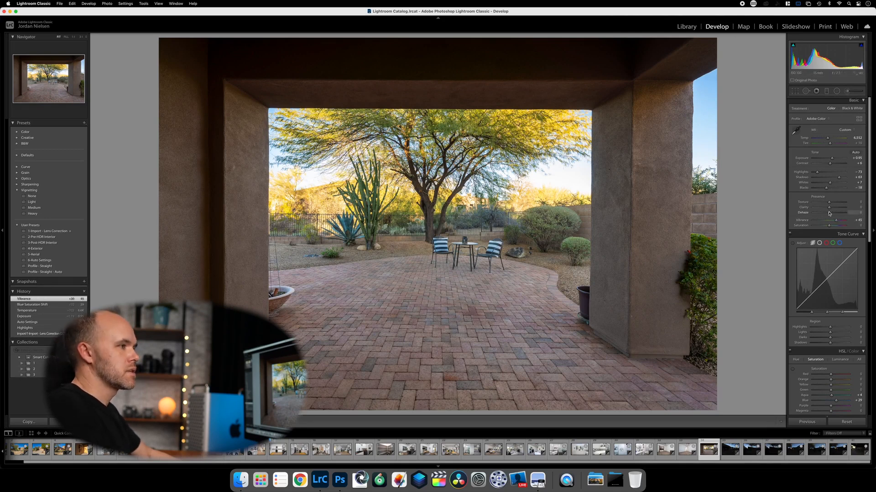
{"action": "left_click_drag", "start_coordinate": [829, 213], "coordinate": [832, 212]}
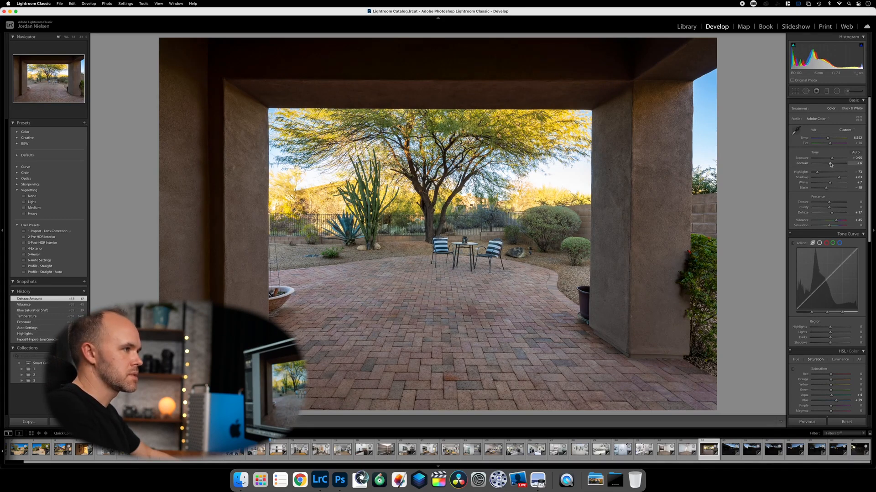
{"action": "left_click_drag", "start_coordinate": [830, 165], "coordinate": [834, 163]}
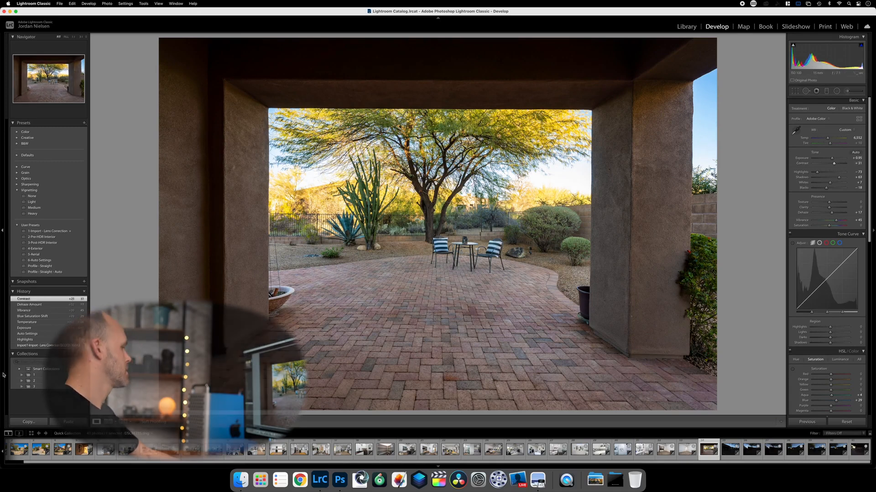
Step: Copy the covered patio photo's develop settings onto the backyard photo with the round table
{"action": "left_click", "coordinate": [28, 420]}
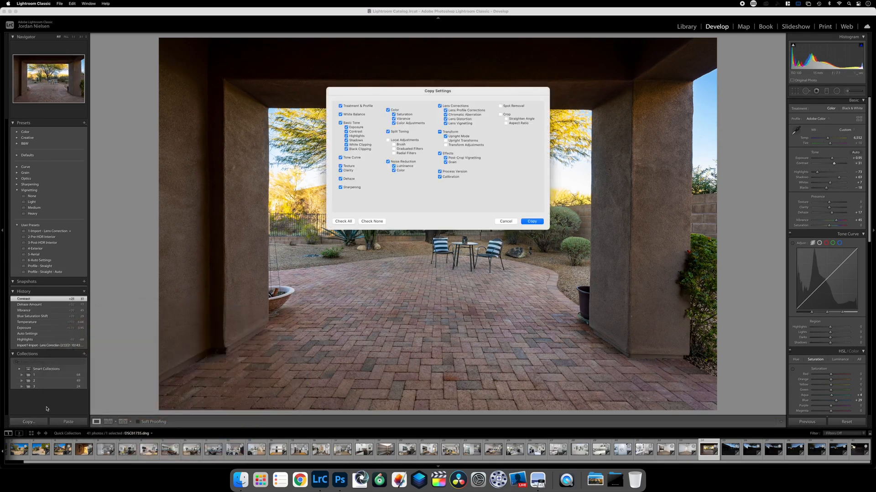
{"action": "key", "text": "Return"}
{"action": "key", "text": "Right"}
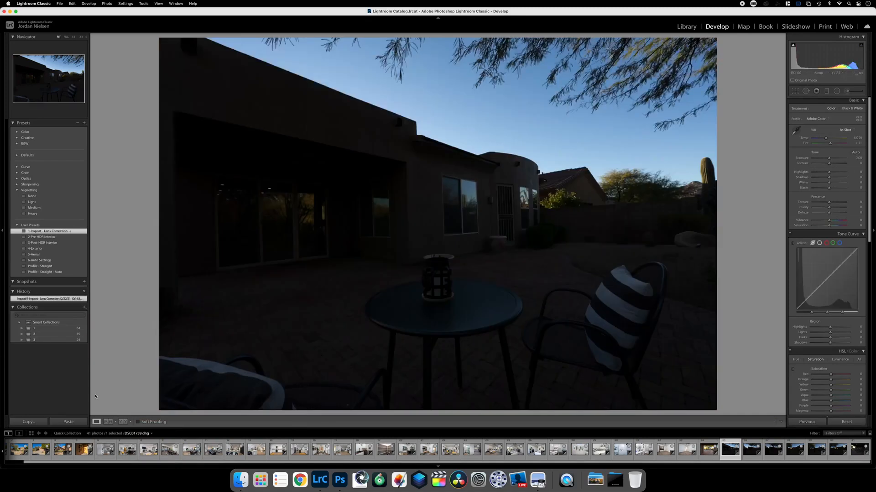
{"action": "left_click", "coordinate": [59, 423]}
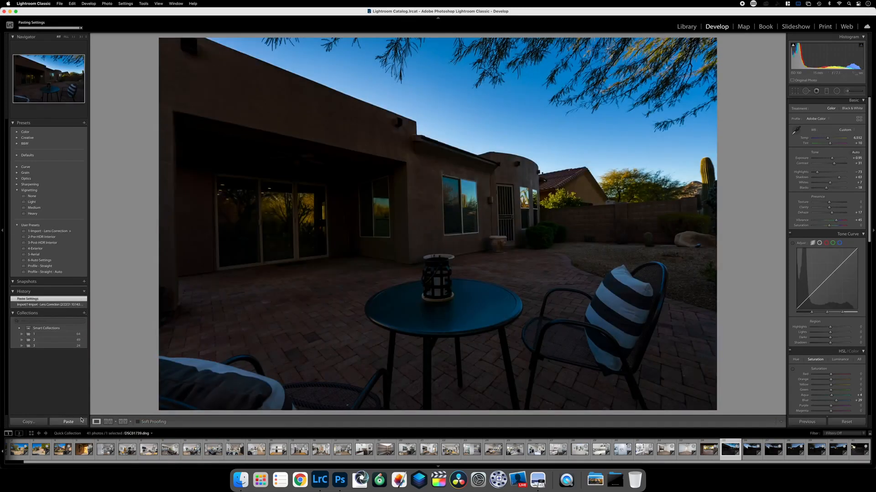
Step: Try Auto Upright and +1.85 exposure on the backyard table photo, and reset all its develop settings
{"action": "scroll", "coordinate": [828, 323], "scroll_direction": "down", "scroll_amount": 10}
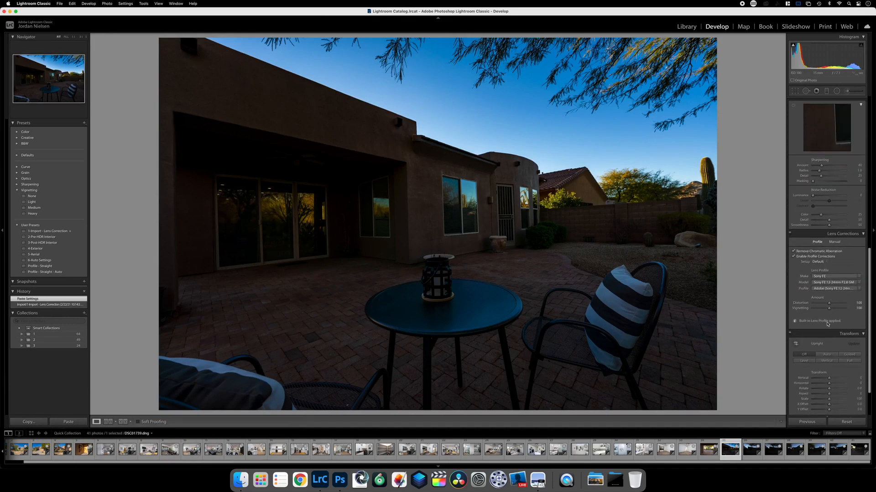
{"action": "left_click", "coordinate": [826, 354]}
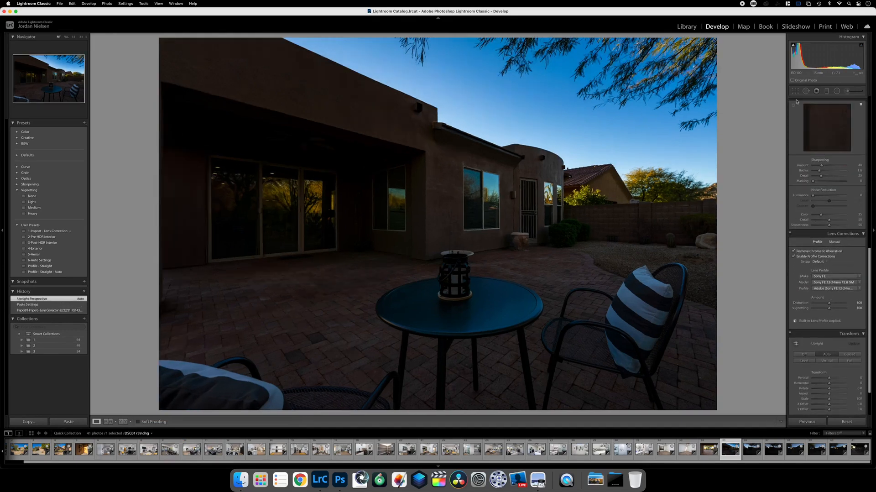
{"action": "scroll", "coordinate": [828, 160], "scroll_direction": "up", "scroll_amount": 10}
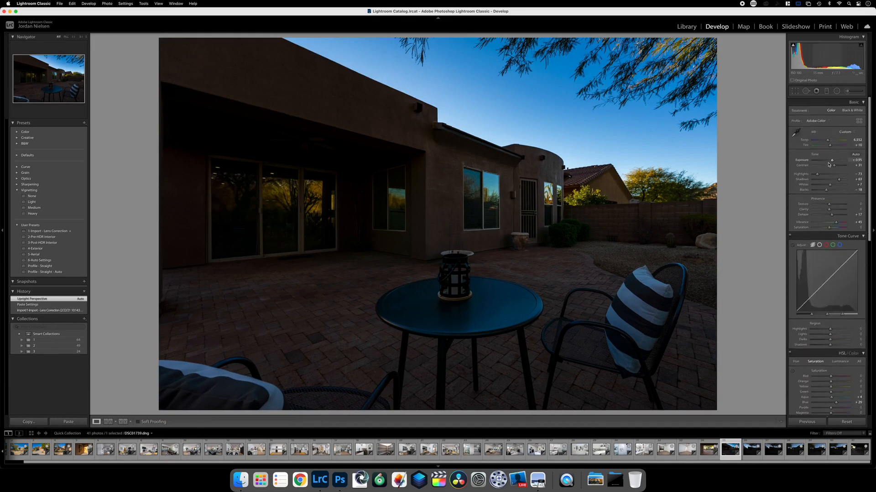
{"action": "left_click_drag", "start_coordinate": [833, 160], "coordinate": [834, 158]}
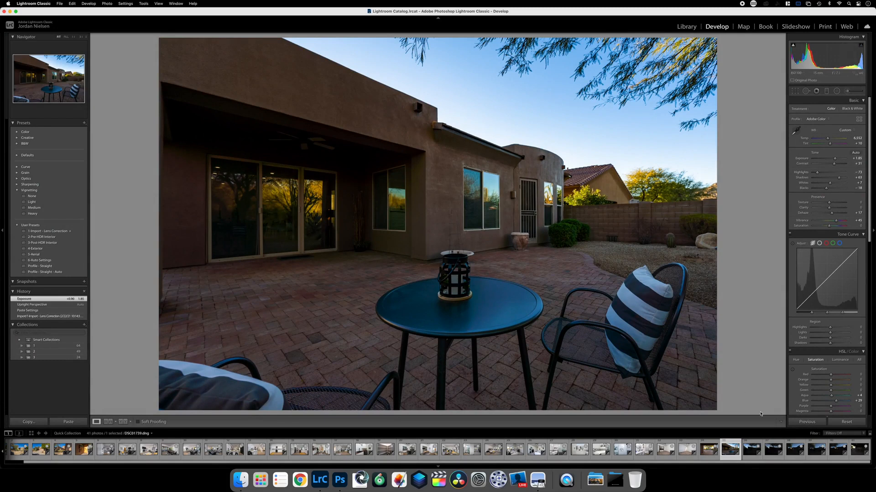
{"action": "left_click", "coordinate": [837, 421]}
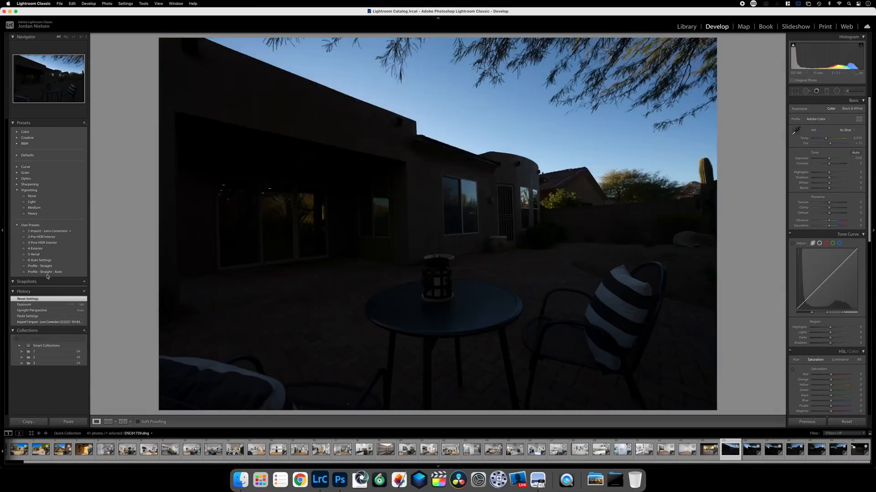
Step: Apply the Profile - Straight - Auto preset to the backyard table photo, with exposure +2.20 and the temperature warmed to about 7,820
{"action": "left_click", "coordinate": [45, 271]}
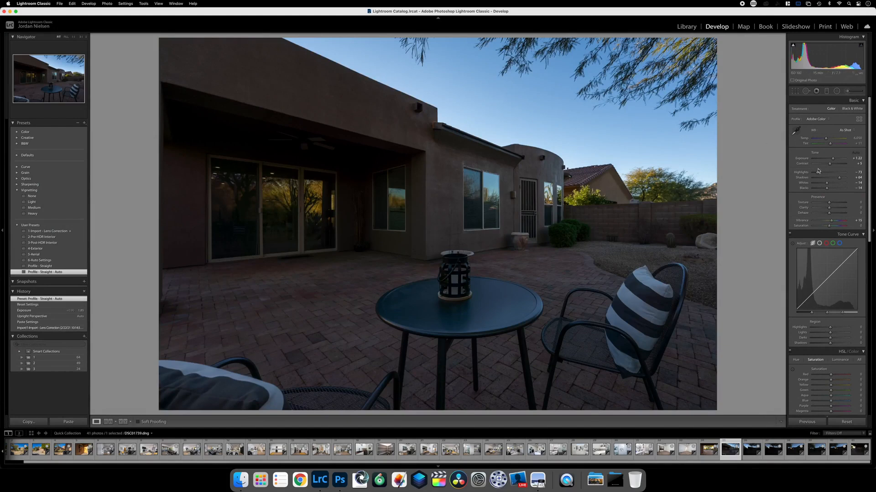
{"action": "left_click_drag", "start_coordinate": [833, 159], "coordinate": [829, 139]}
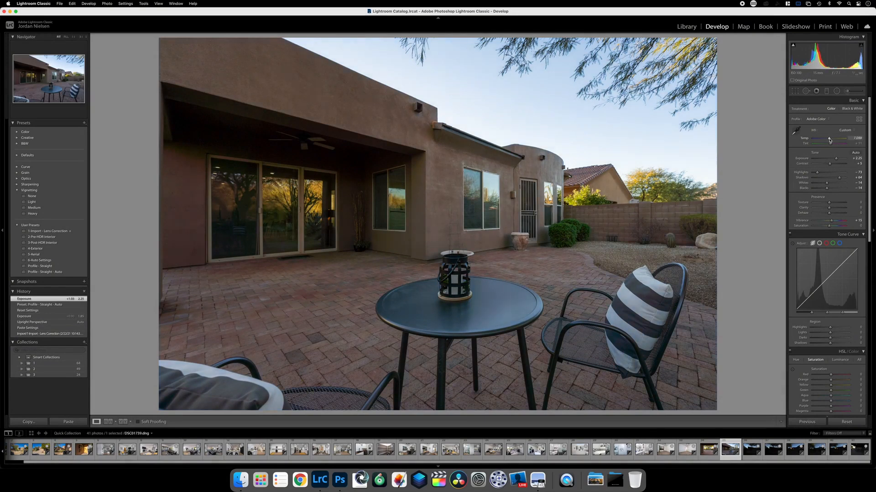
{"action": "left_click_drag", "start_coordinate": [832, 140], "coordinate": [836, 158]}
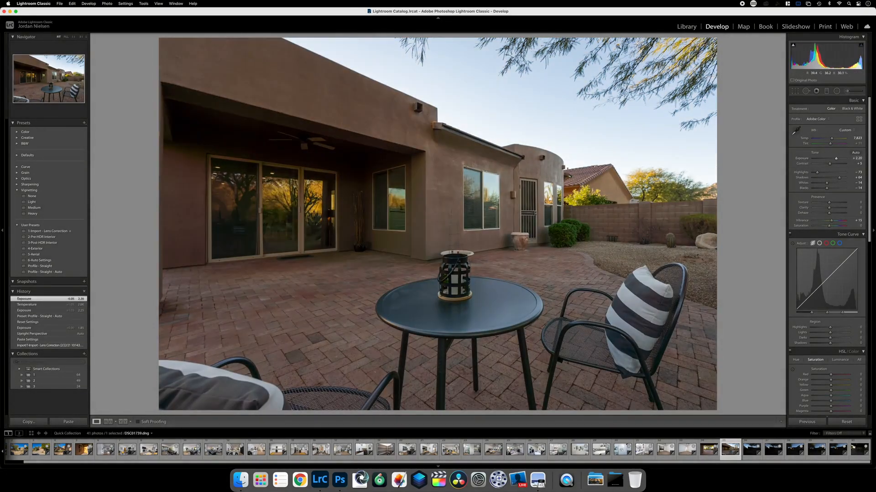
Step: Examine the bracketed backyard and patio exposures among the previously imported photos
{"action": "left_click", "coordinate": [688, 28]}
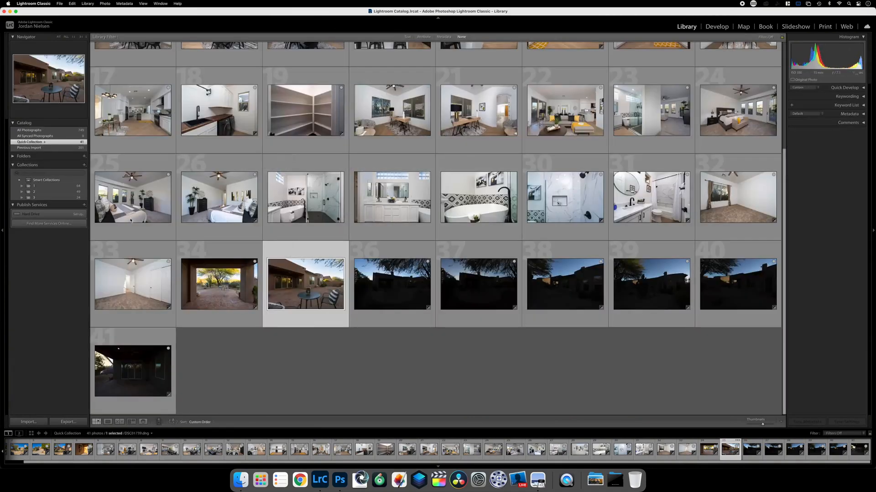
{"action": "left_click", "coordinate": [59, 147]}
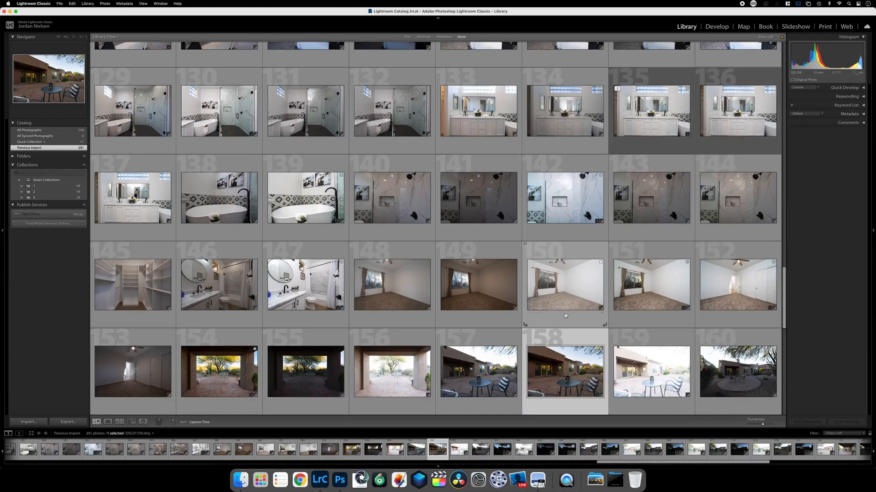
{"action": "scroll", "coordinate": [567, 314], "scroll_direction": "down", "scroll_amount": 3}
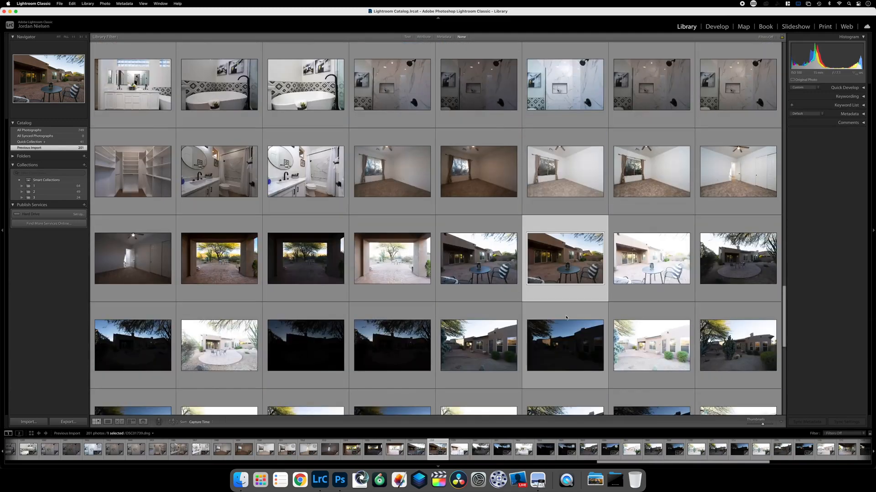
{"action": "scroll", "coordinate": [566, 317], "scroll_direction": "down", "scroll_amount": 2}
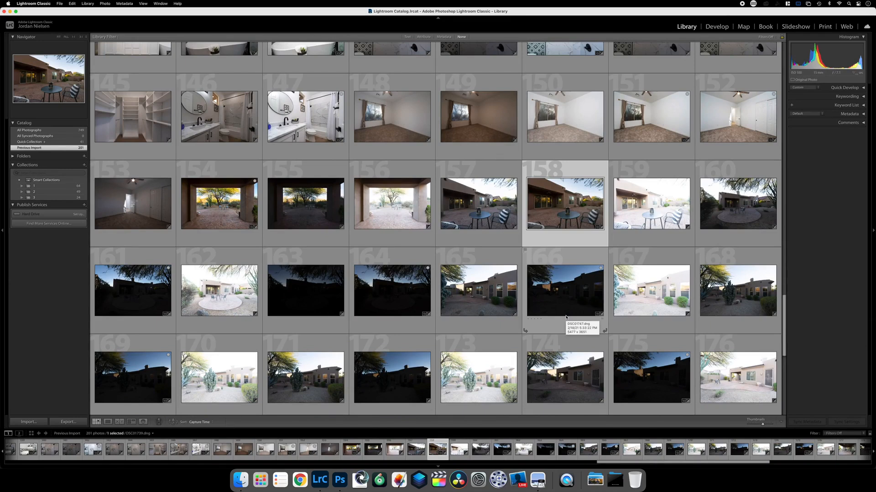
{"action": "scroll", "coordinate": [566, 317], "scroll_direction": "down", "scroll_amount": 3}
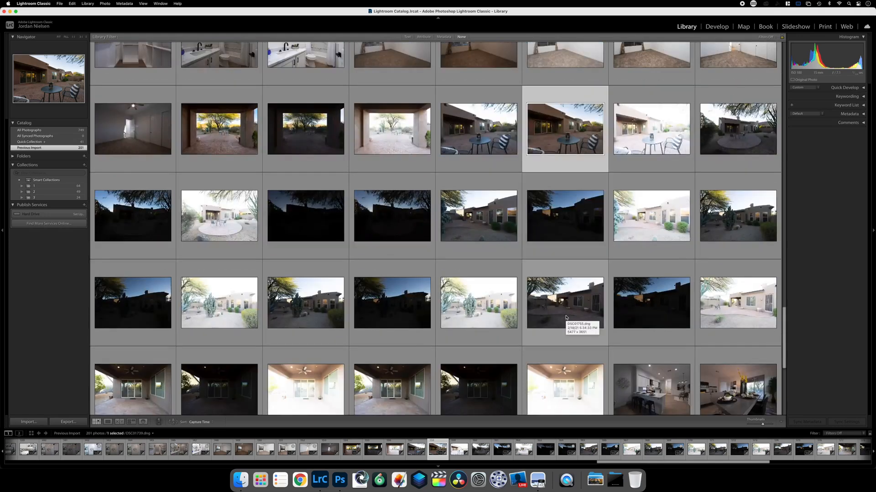
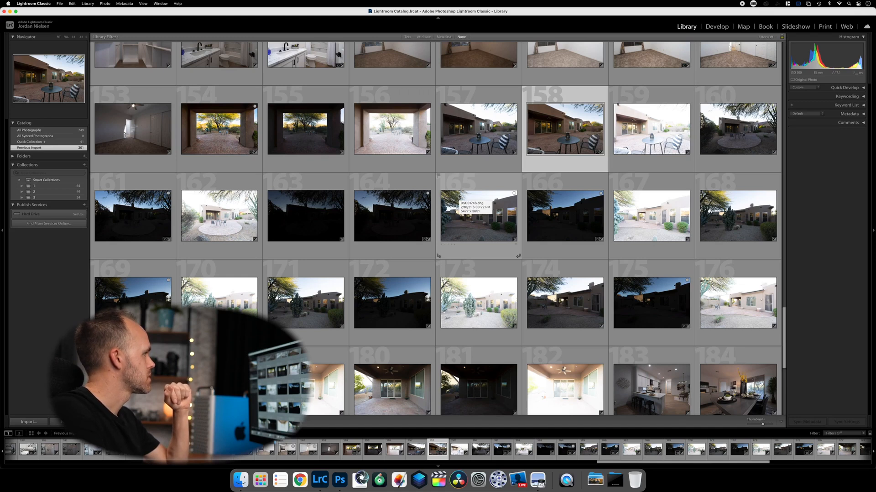
{"action": "left_click", "coordinate": [224, 99]}
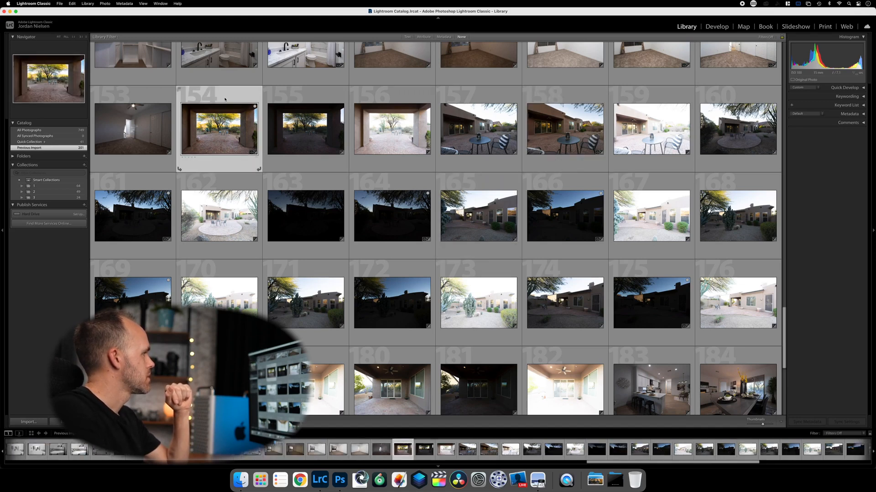
{"action": "scroll", "coordinate": [764, 290], "scroll_direction": "down", "scroll_amount": 3}
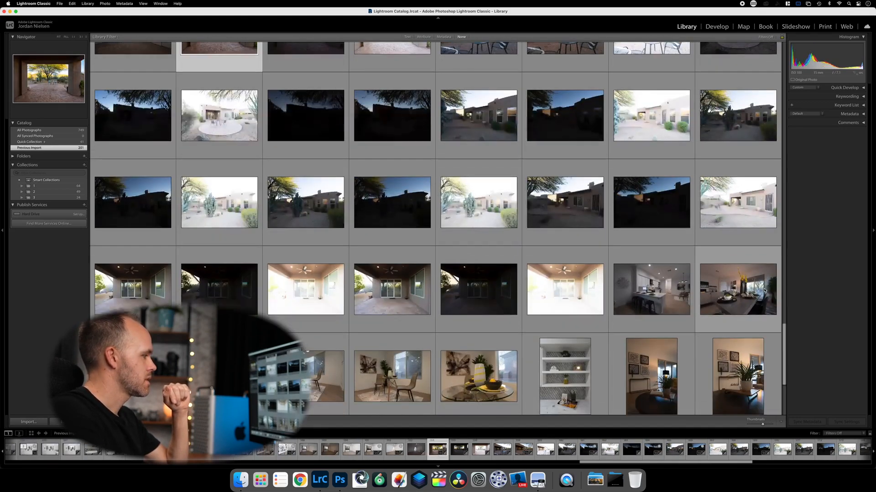
{"action": "scroll", "coordinate": [713, 290], "scroll_direction": "up", "scroll_amount": 1}
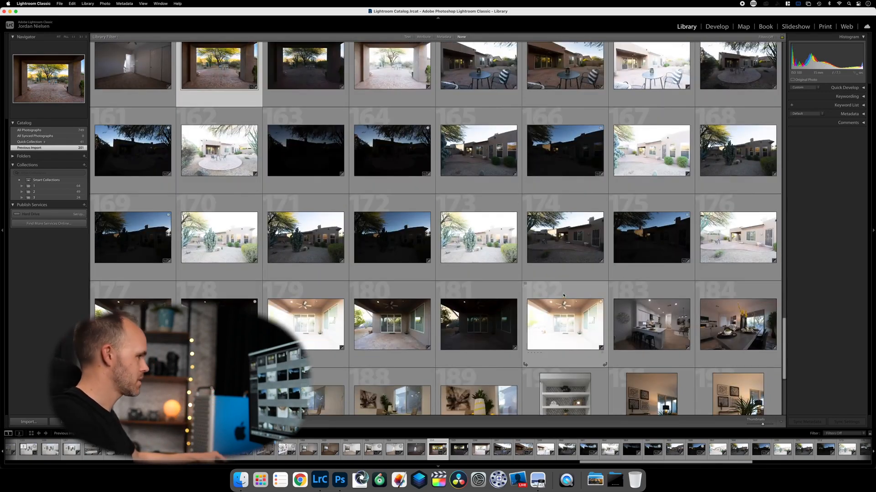
{"action": "scroll", "coordinate": [319, 147], "scroll_direction": "up", "scroll_amount": 2}
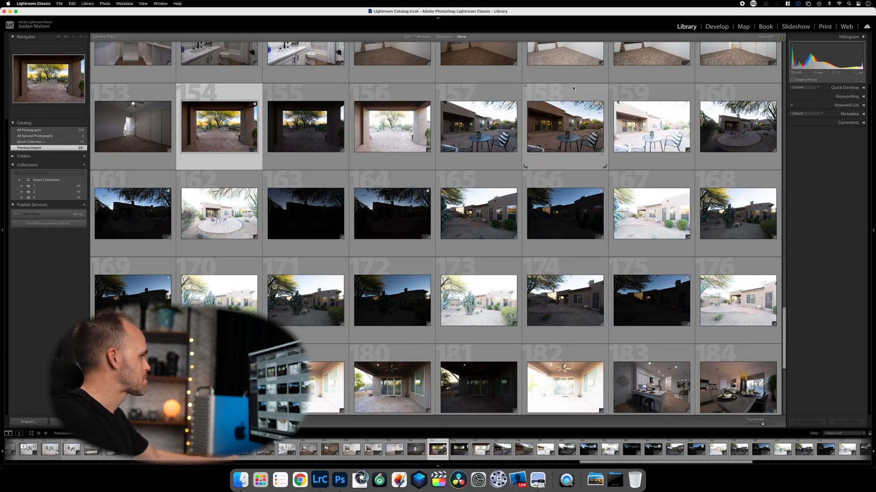
Step: Copy the backyard table photo's develop settings onto the next four backyard photos in the Quick Collection, through the large cactus view
{"action": "left_click", "coordinate": [69, 142]}
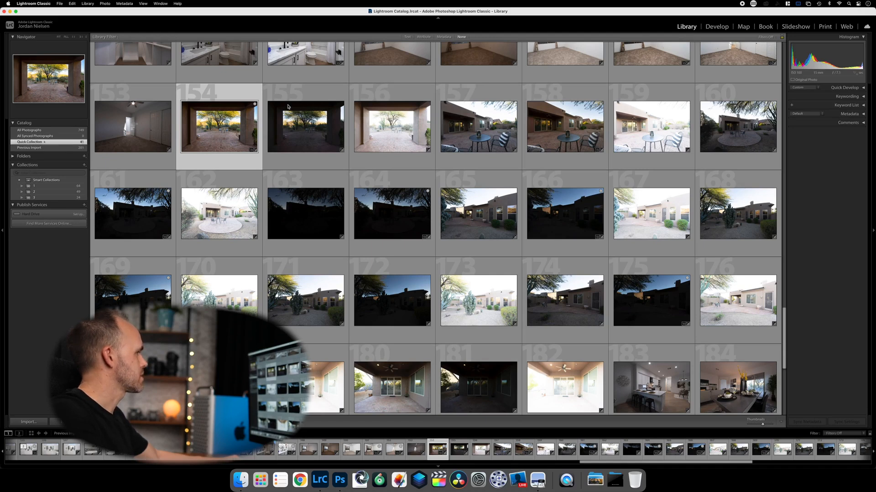
{"action": "key", "text": "d"}
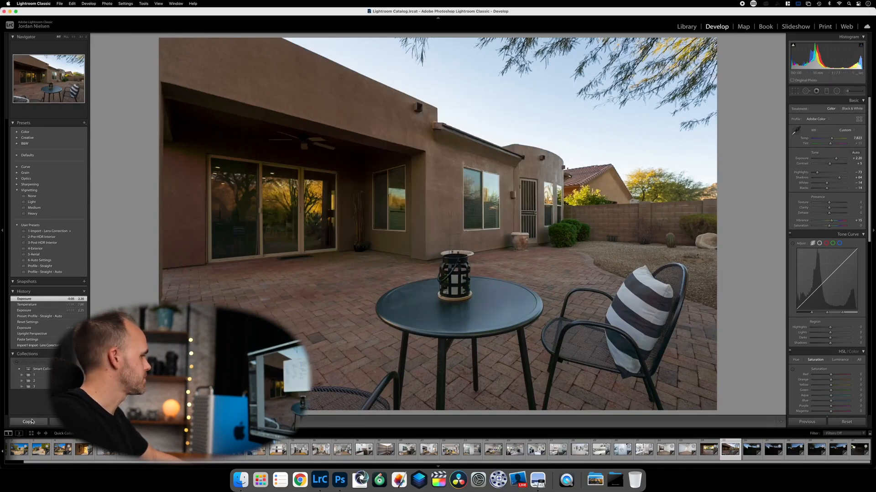
{"action": "key", "text": "Right"}
{"action": "key", "text": "super+shift+v"}
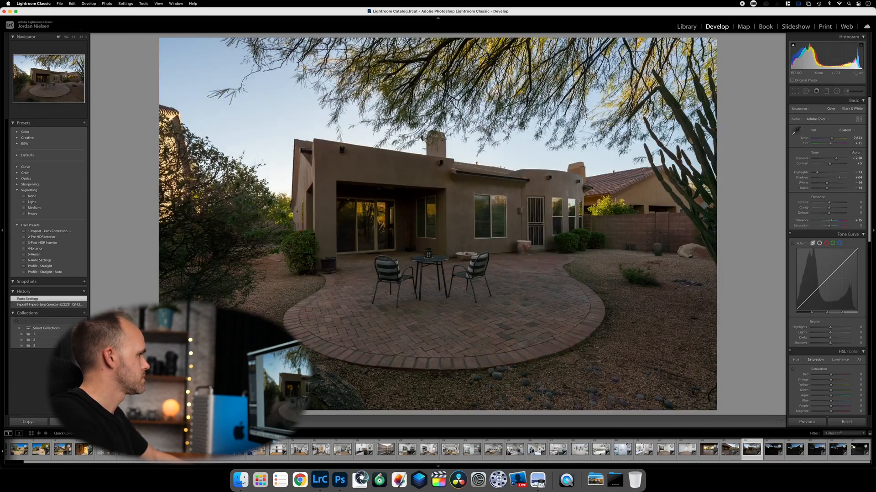
{"action": "key", "text": "Right"}
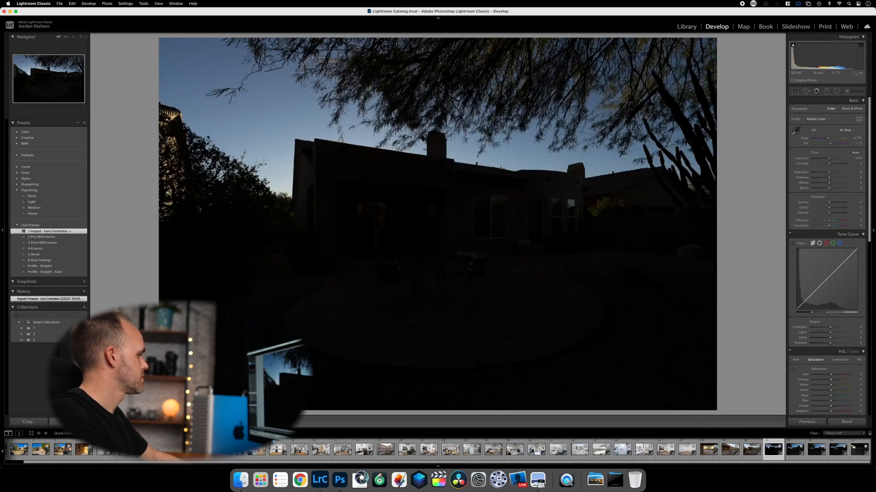
{"action": "key", "text": "super+shift+v"}
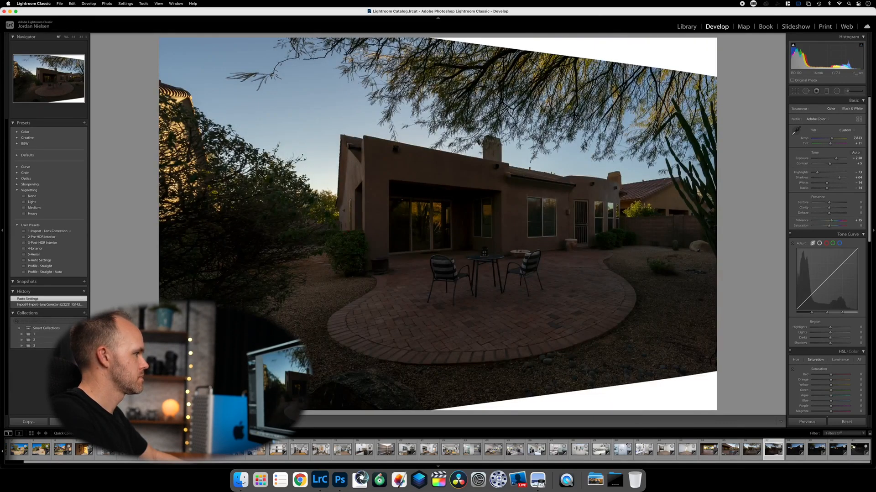
{"action": "key", "text": "Right"}
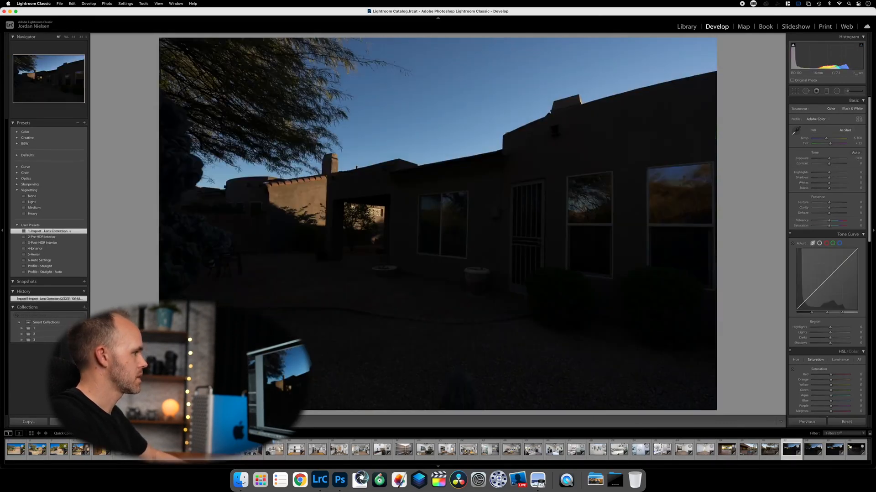
{"action": "key", "text": "super+shift+v"}
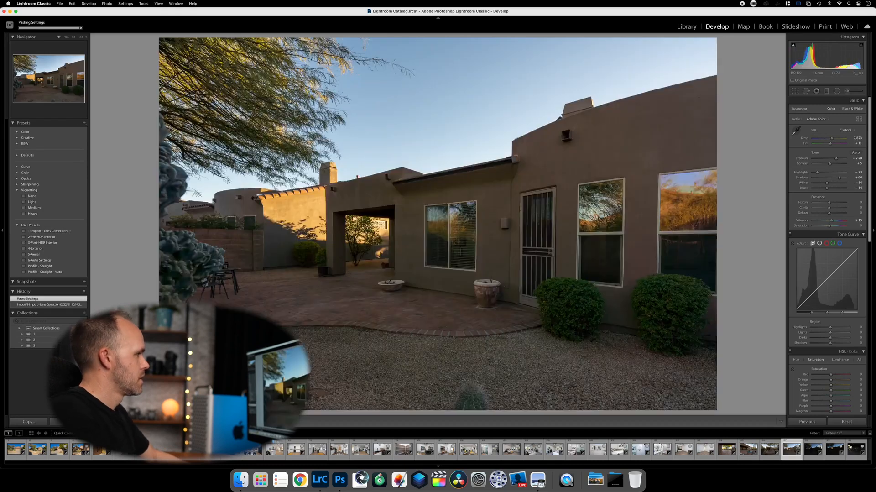
{"action": "key", "text": "Right"}
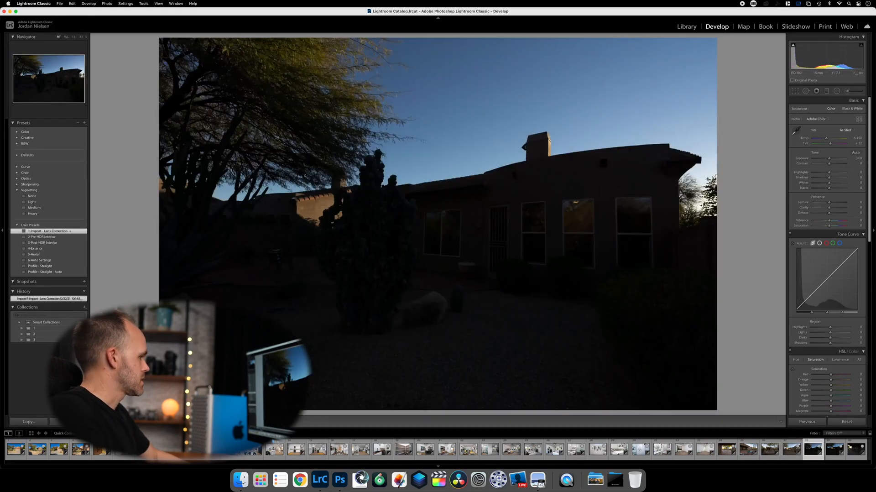
{"action": "key", "text": "super+shift+v"}
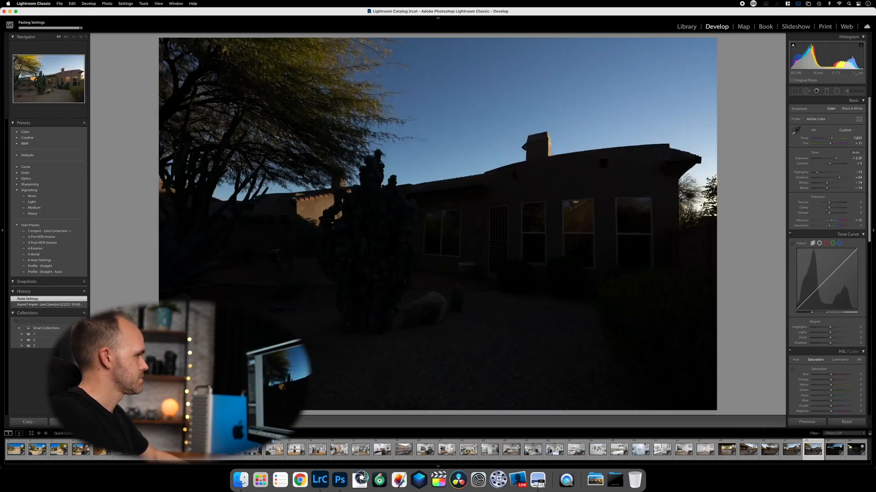
Step: Paste the settings onto the security-door patio photo, and remove it and the photo with two round shrubs from the Quick Collection
{"action": "key", "text": "Left"}
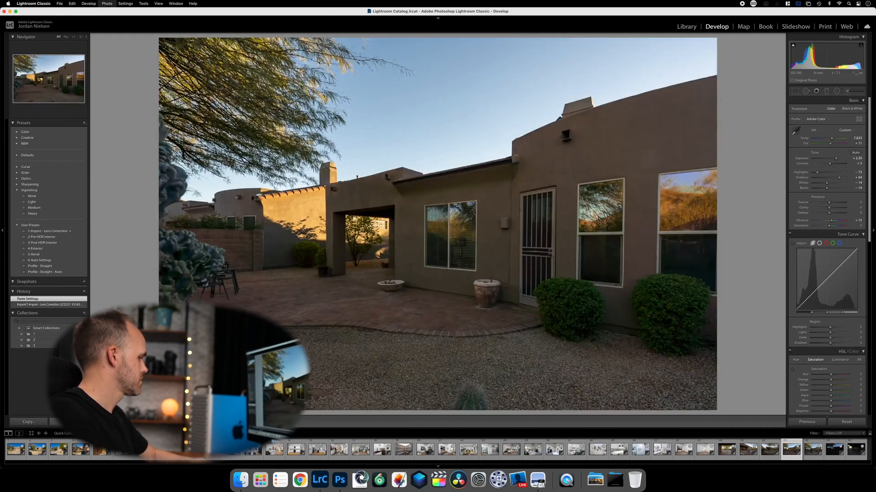
{"action": "key", "text": "alt+Delete"}
{"action": "key", "text": "Right"}
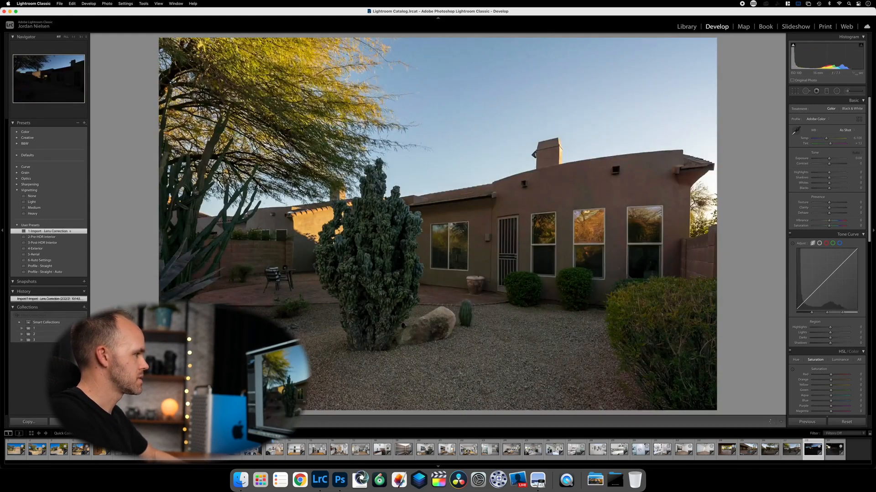
{"action": "key", "text": "super+shift+v"}
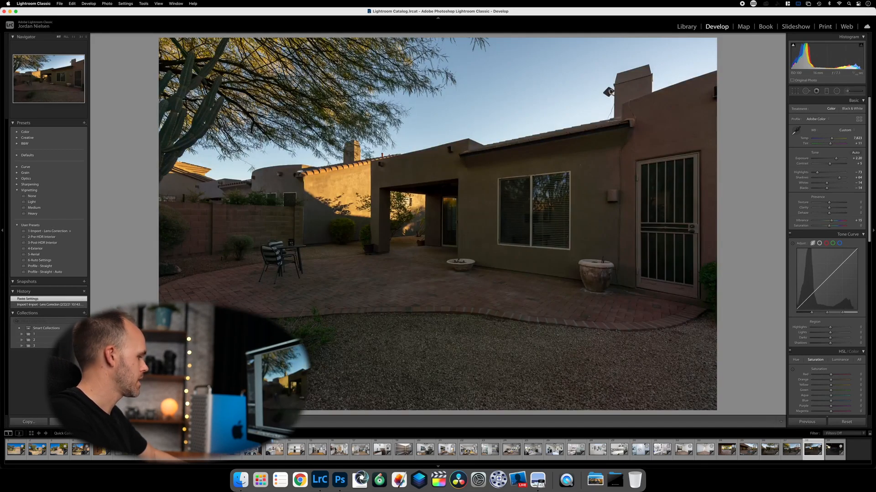
{"action": "key", "text": "b"}
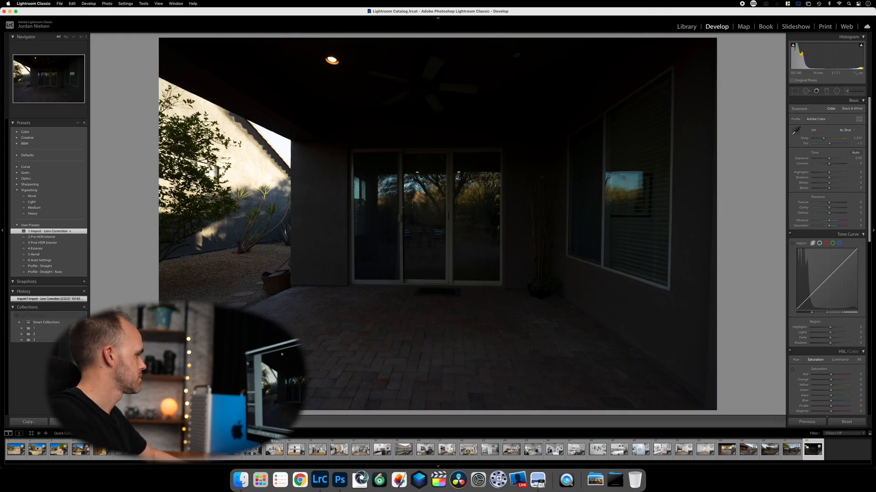
Step: Paste the copied settings onto the patio photo with the sliding glass doors and cool its temperature to about 6,400
{"action": "key", "text": "super+shift+v"}
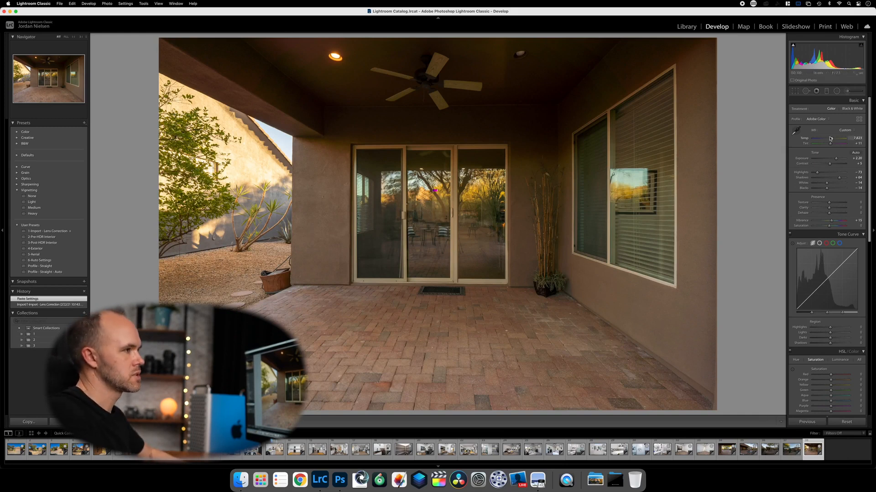
{"action": "left_click_drag", "start_coordinate": [831, 139], "coordinate": [826, 139]}
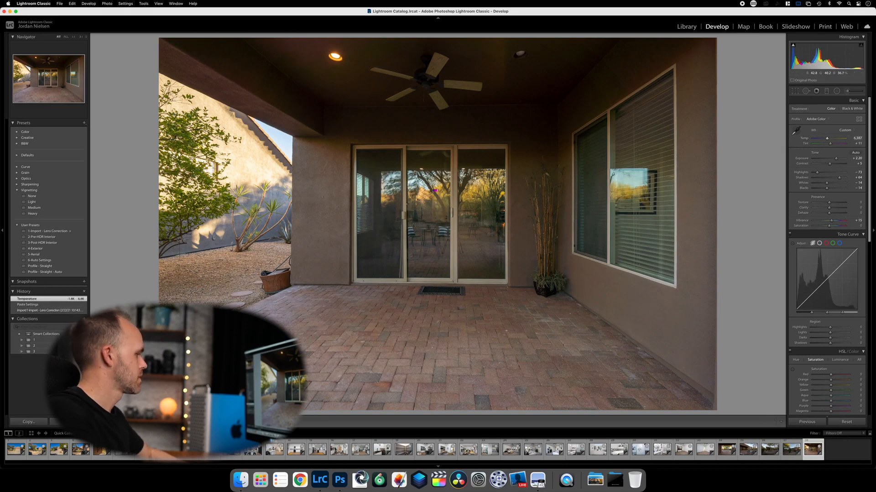
Step: Remove the sliding-door patio photo and the remaining backyard house photos from the Quick Collection, keeping the view out from the covered patio
{"action": "key", "text": "Left"}
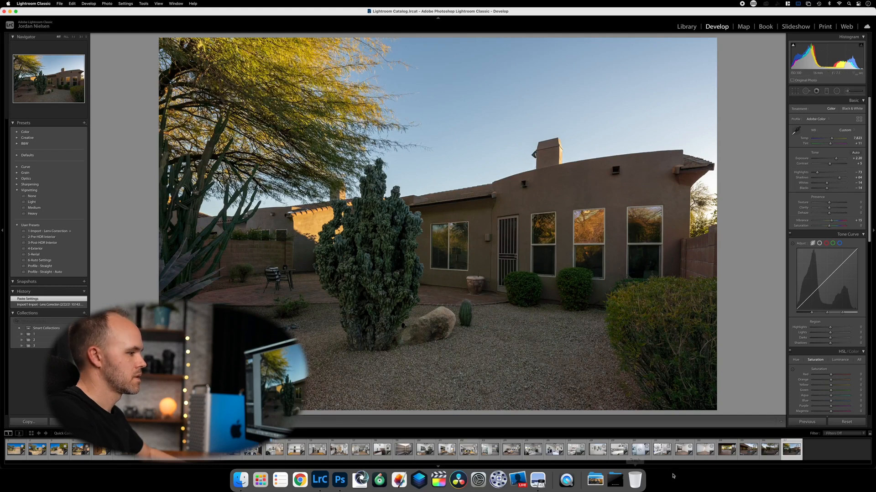
{"action": "left_click", "coordinate": [730, 450]}
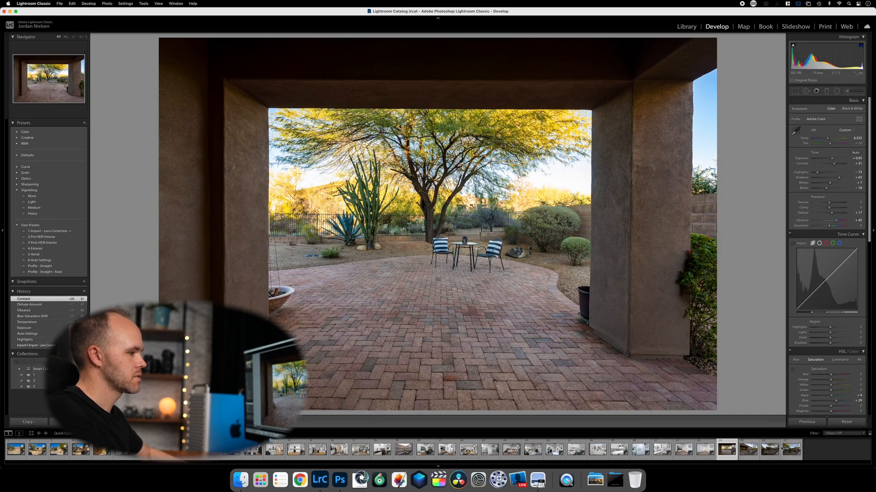
{"action": "left_click", "coordinate": [749, 451]}
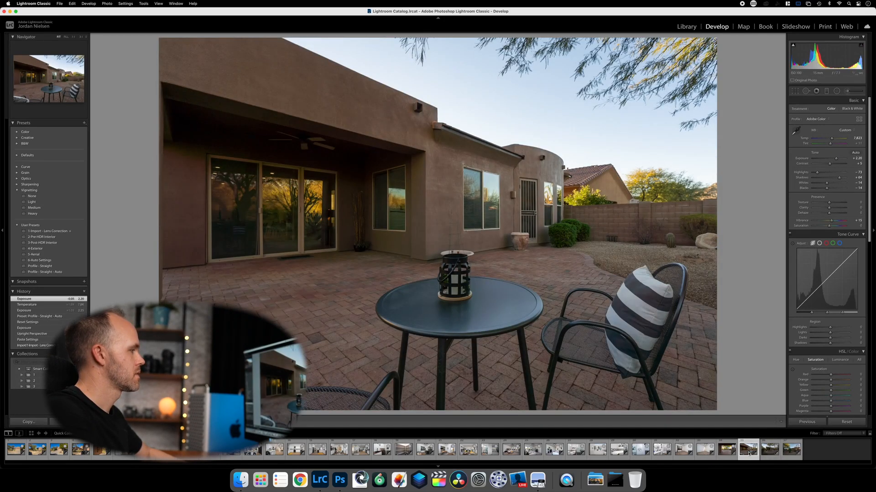
{"action": "key", "text": "b"}
{"action": "key", "text": "b"}
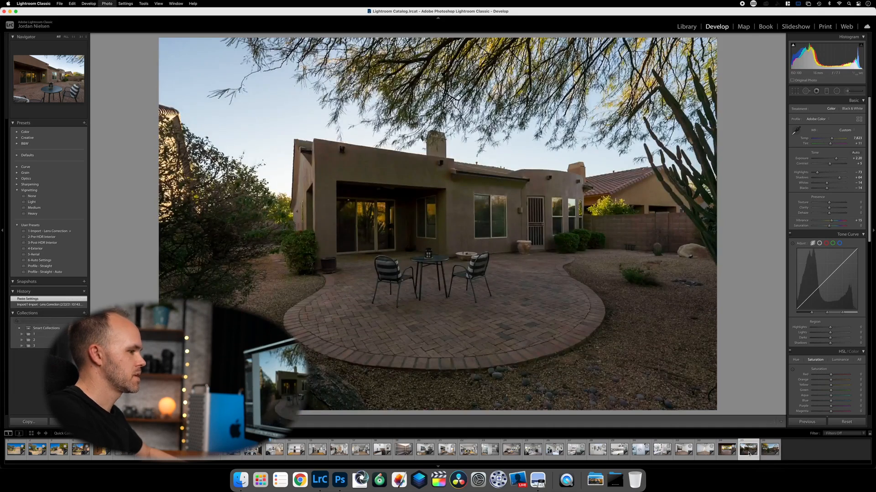
{"action": "key", "text": "b"}
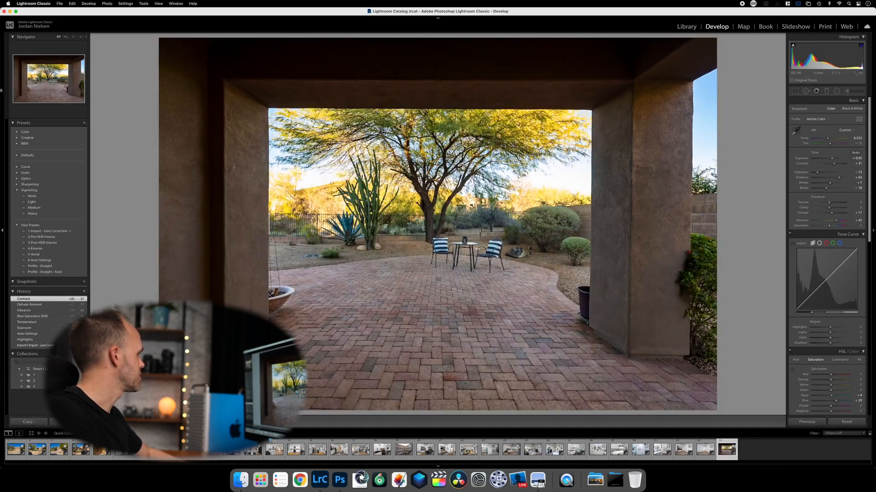
Step: From the previous import, add the first exposure of the patio table with striped chair cushions to the Quick Collection
{"action": "left_click", "coordinate": [687, 26]}
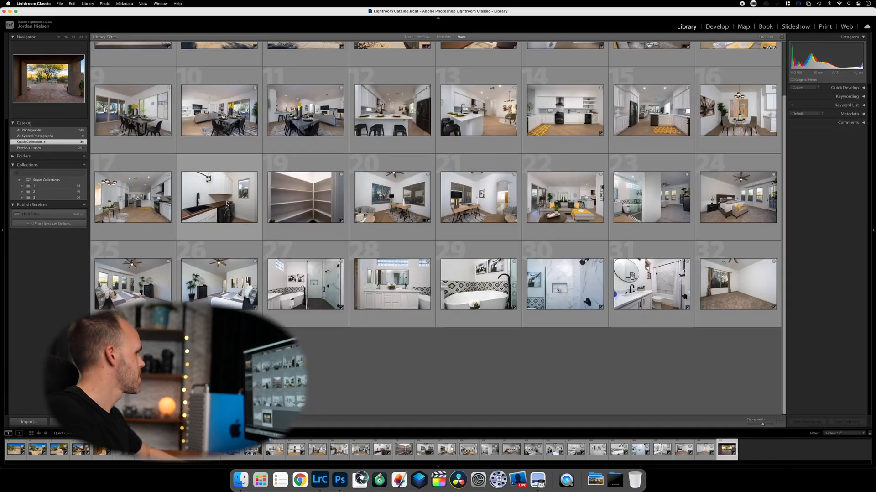
{"action": "left_click", "coordinate": [62, 148]}
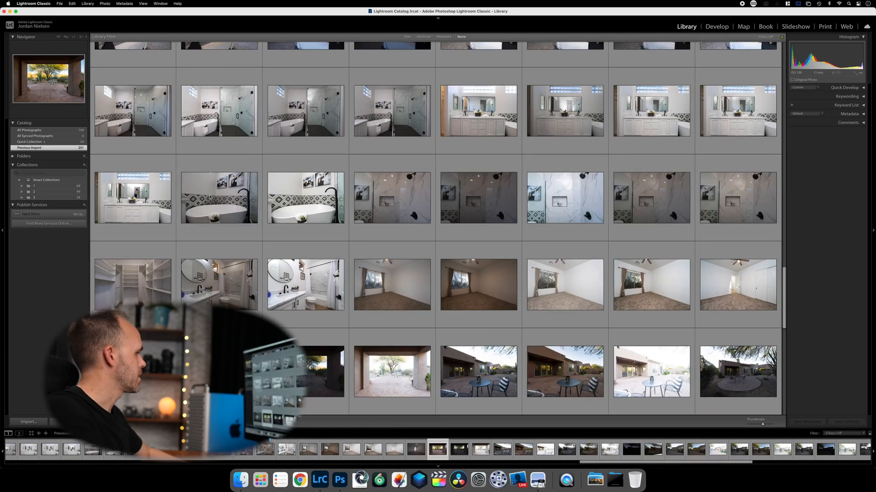
{"action": "scroll", "coordinate": [509, 328], "scroll_direction": "down", "scroll_amount": 2}
{"action": "scroll", "coordinate": [508, 328], "scroll_direction": "down", "scroll_amount": 1}
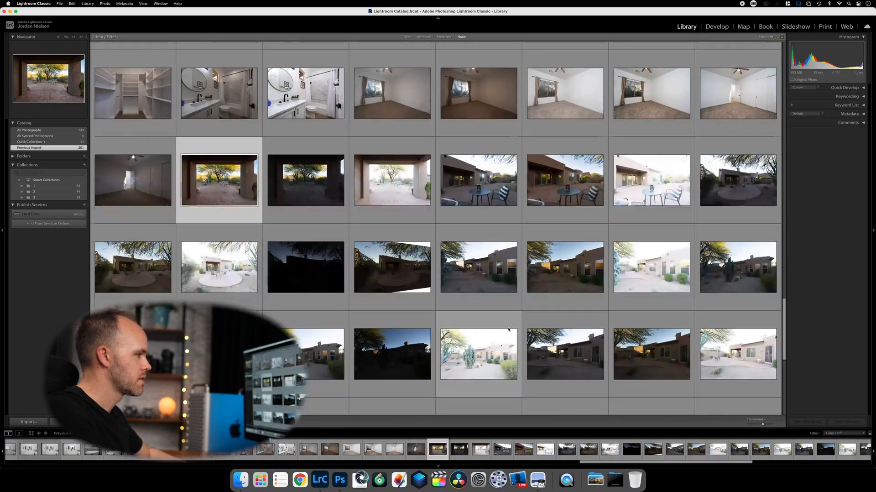
{"action": "scroll", "coordinate": [509, 328], "scroll_direction": "down", "scroll_amount": 1}
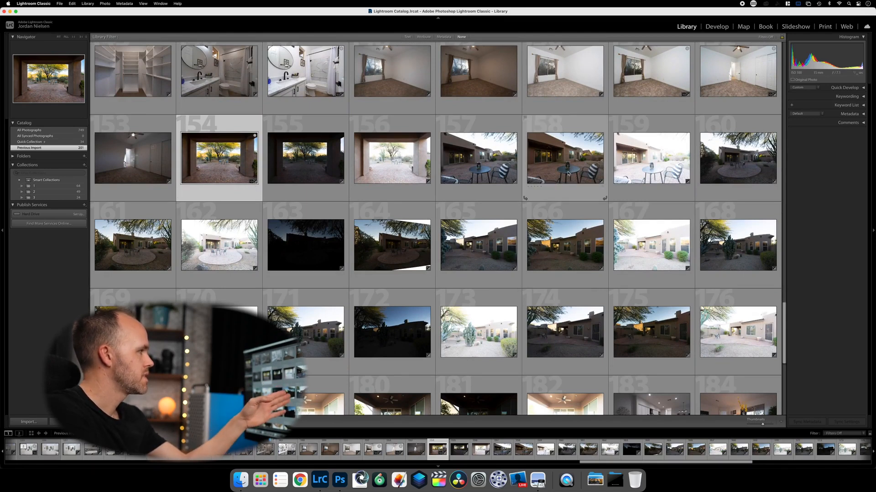
{"action": "left_click", "coordinate": [484, 184]}
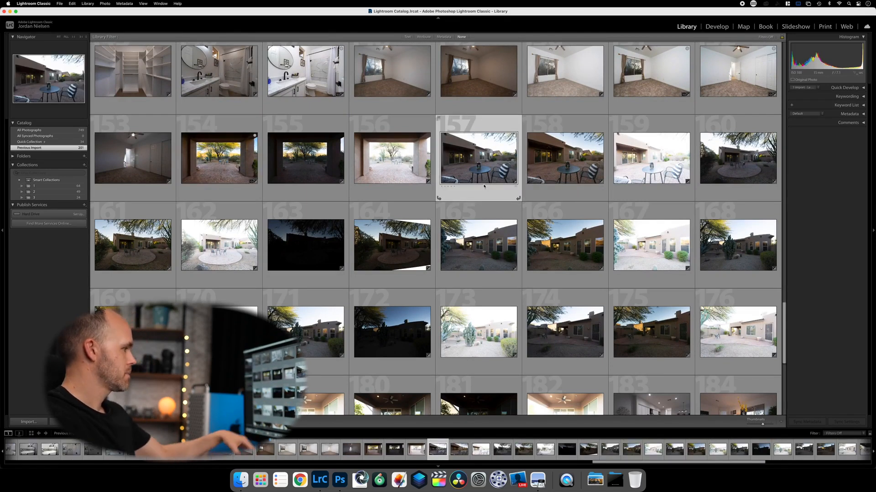
{"action": "key", "text": "b"}
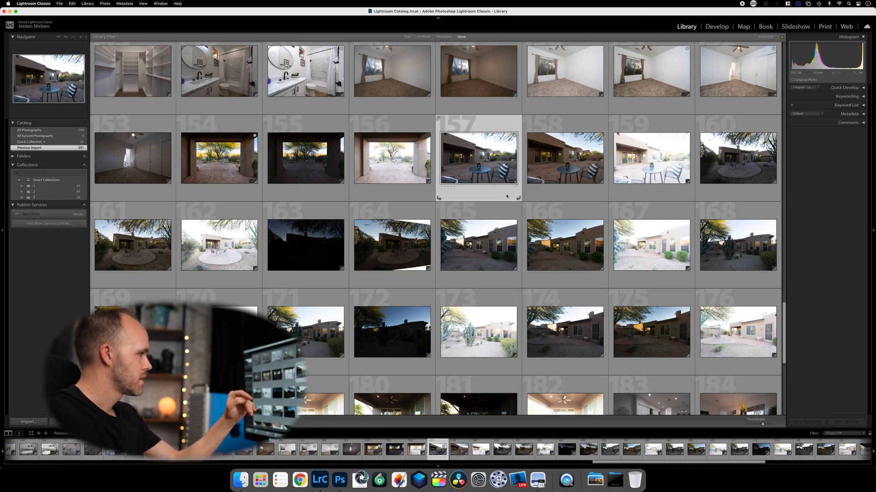
Step: Add the first exposure of the backyard view with the large cactus to the Quick Collection
{"action": "scroll", "coordinate": [506, 196], "scroll_direction": "down", "scroll_amount": 1}
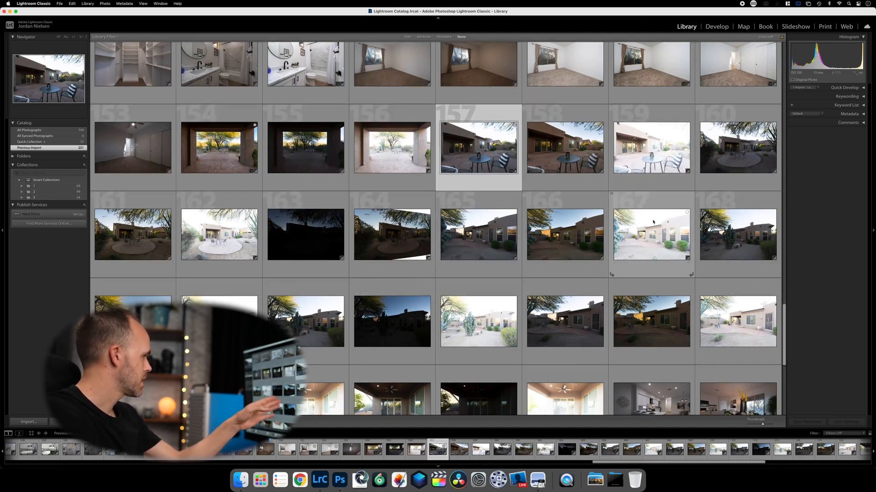
{"action": "scroll", "coordinate": [653, 222], "scroll_direction": "down", "scroll_amount": 2}
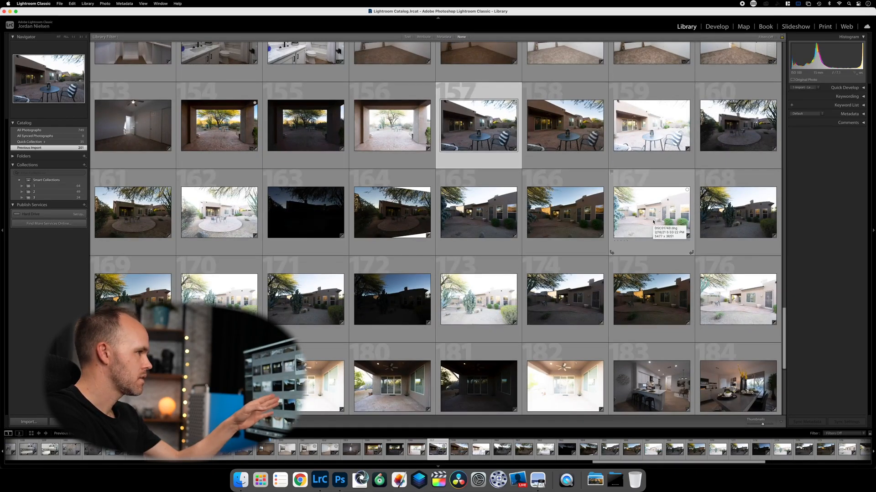
{"action": "left_click", "coordinate": [758, 221]}
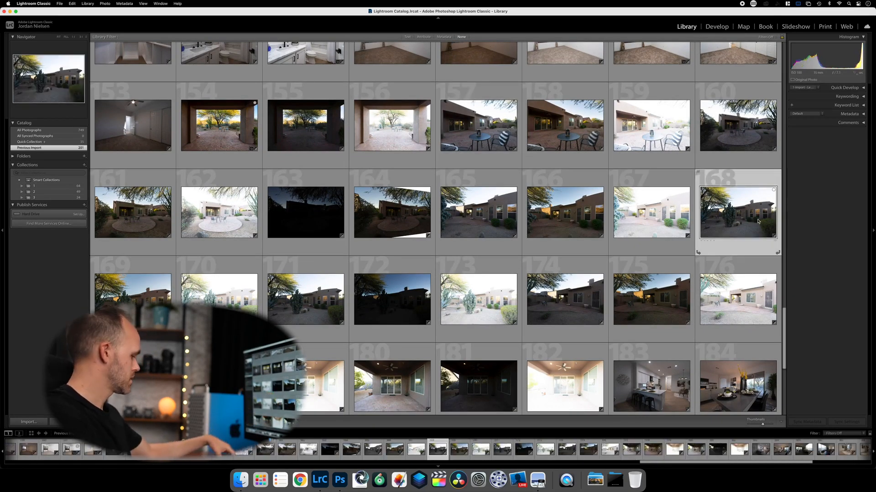
{"action": "key", "text": "b"}
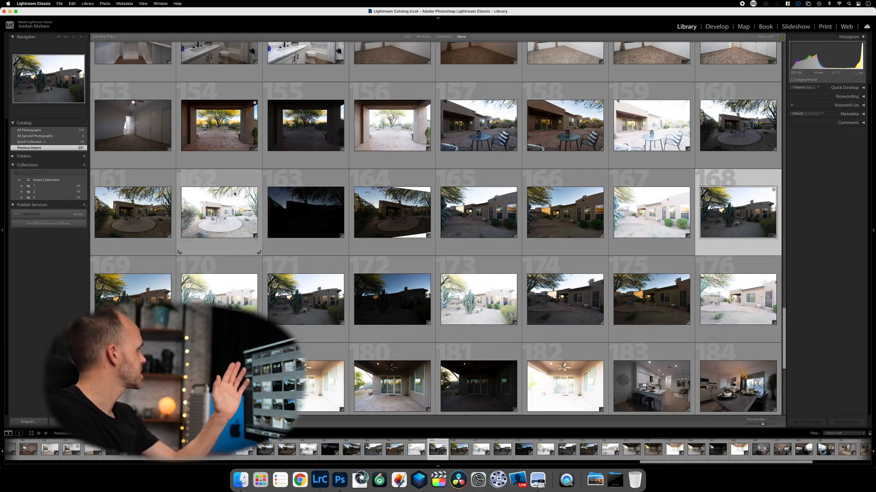
Step: Develop the patio table photo from the Quick Collection with auto tone, a warmer temperature and automatic Upright correction
{"action": "left_click", "coordinate": [71, 142]}
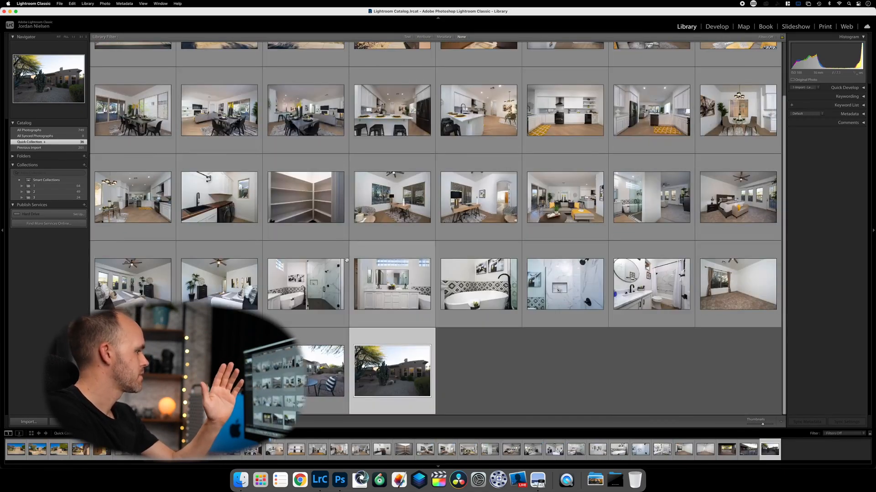
{"action": "left_click", "coordinate": [219, 370]}
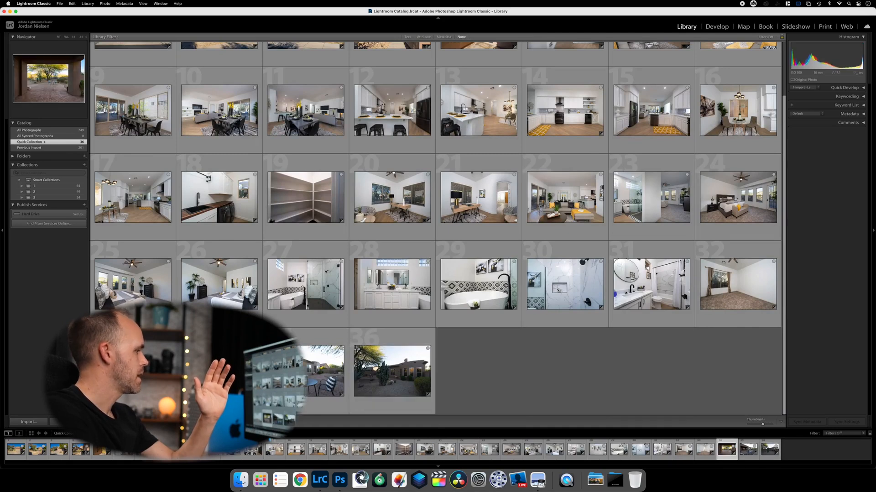
{"action": "left_click", "coordinate": [717, 26]}
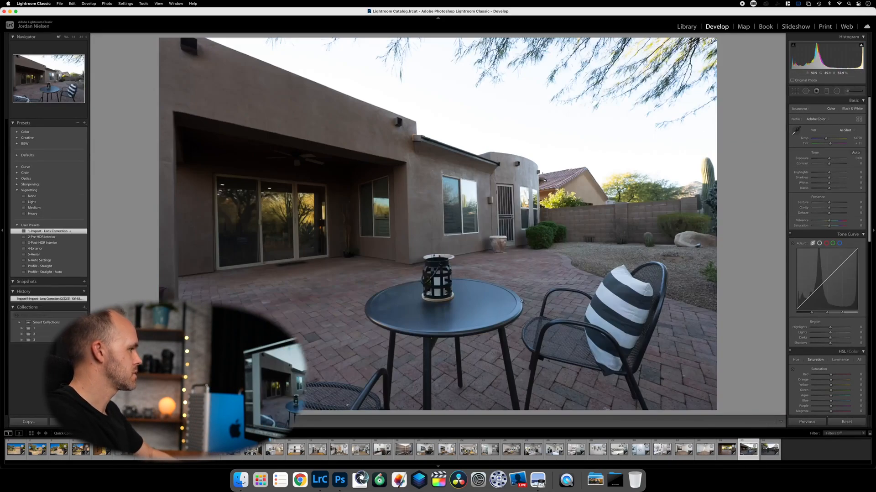
{"action": "left_click", "coordinate": [855, 152]}
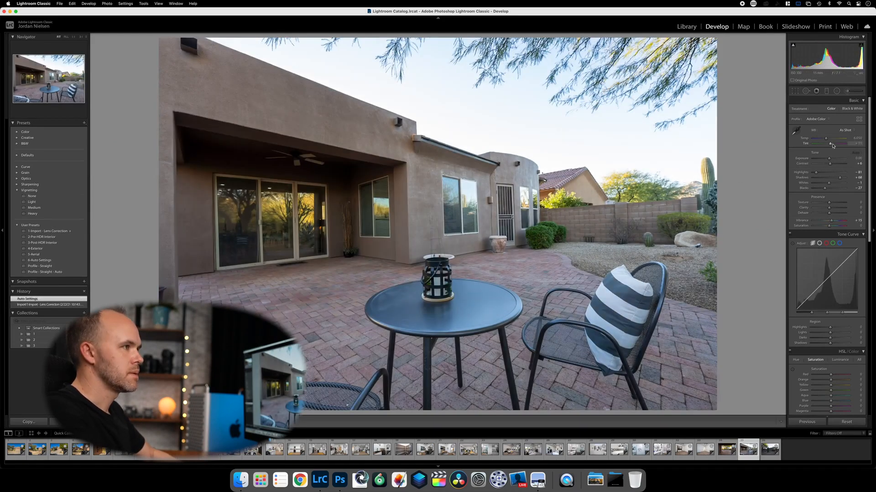
{"action": "left_click_drag", "start_coordinate": [825, 139], "coordinate": [827, 139]}
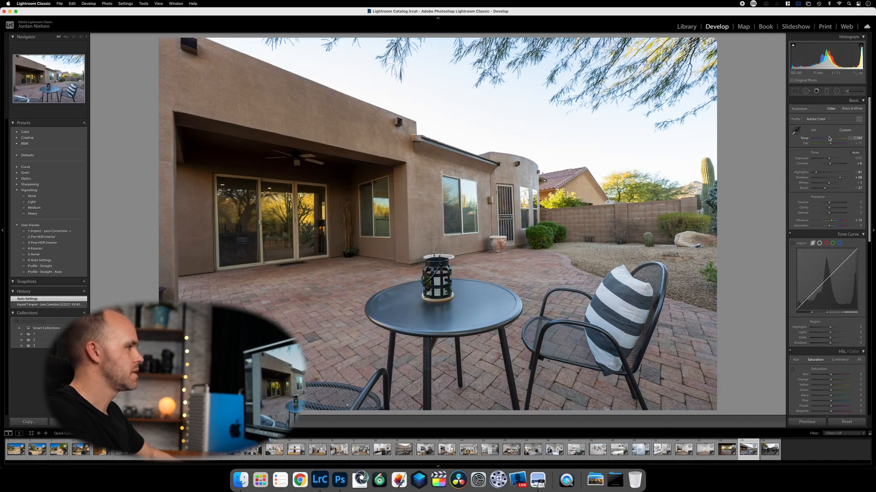
{"action": "scroll", "coordinate": [824, 278], "scroll_direction": "down", "scroll_amount": 10}
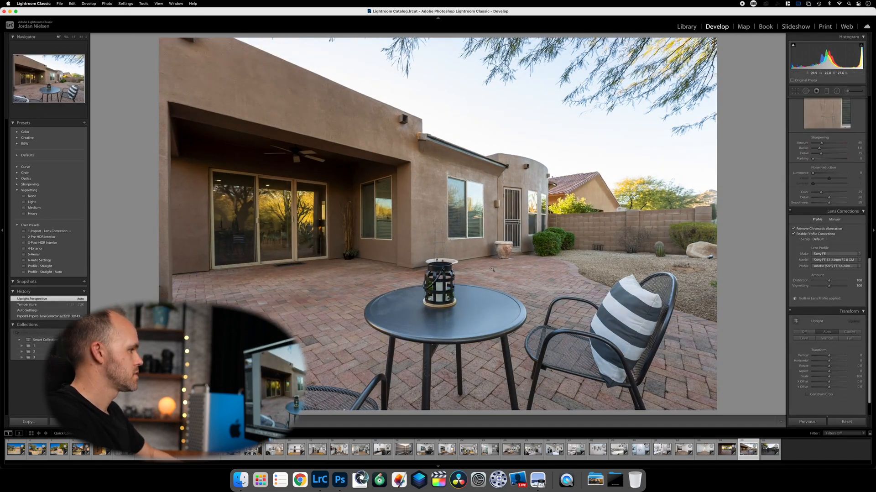
{"action": "scroll", "coordinate": [829, 155], "scroll_direction": "up", "scroll_amount": 10}
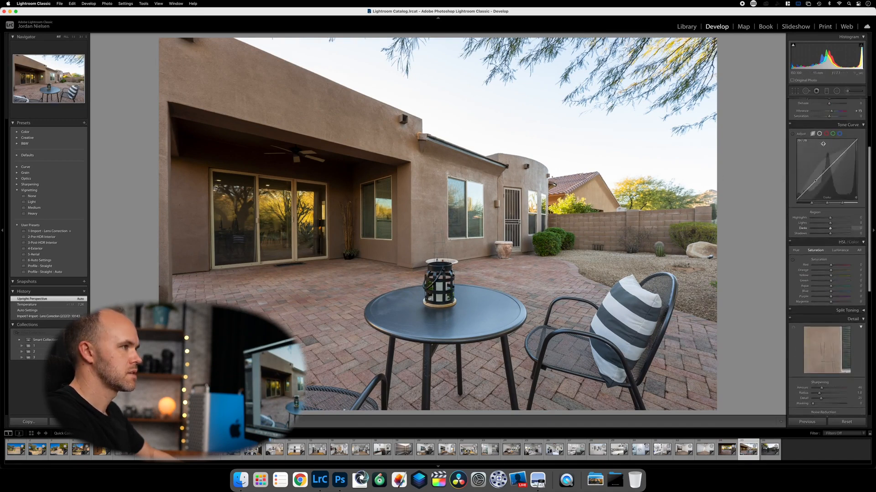
Step: Set the patio table photo's temperature to 7,907, highlights to −89, dehaze to +9 and texture to +19
{"action": "left_click_drag", "start_coordinate": [830, 139], "coordinate": [832, 139]}
{"action": "left_click_drag", "start_coordinate": [815, 171], "coordinate": [814, 172]}
{"action": "left_click_drag", "start_coordinate": [829, 214], "coordinate": [830, 213]}
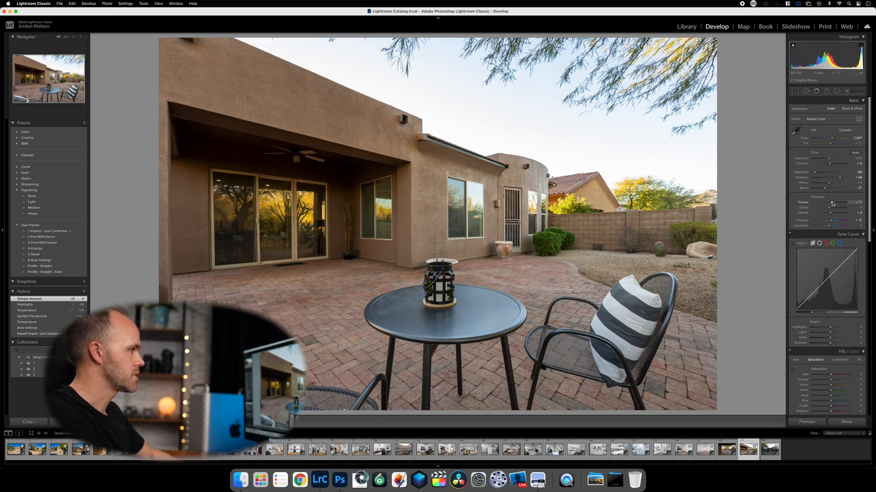
{"action": "left_click_drag", "start_coordinate": [832, 202], "coordinate": [832, 202]}
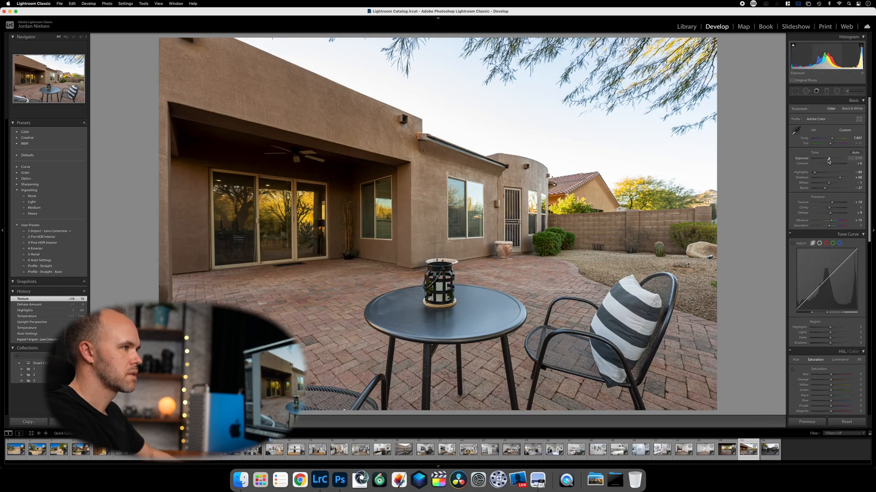
Step: Set the patio table photo's exposure to −0.20, vibrance to +34 and shadows to +58
{"action": "left_click_drag", "start_coordinate": [829, 160], "coordinate": [828, 160]}
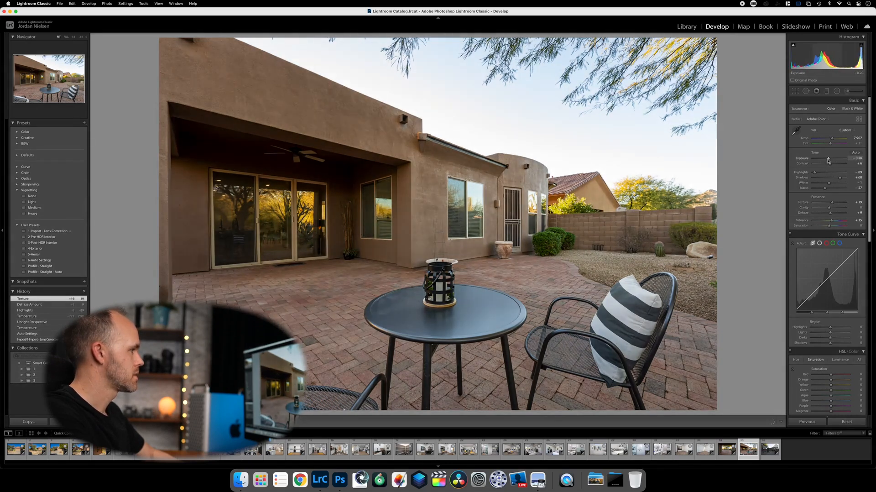
{"action": "left_click_drag", "start_coordinate": [828, 160], "coordinate": [828, 160]}
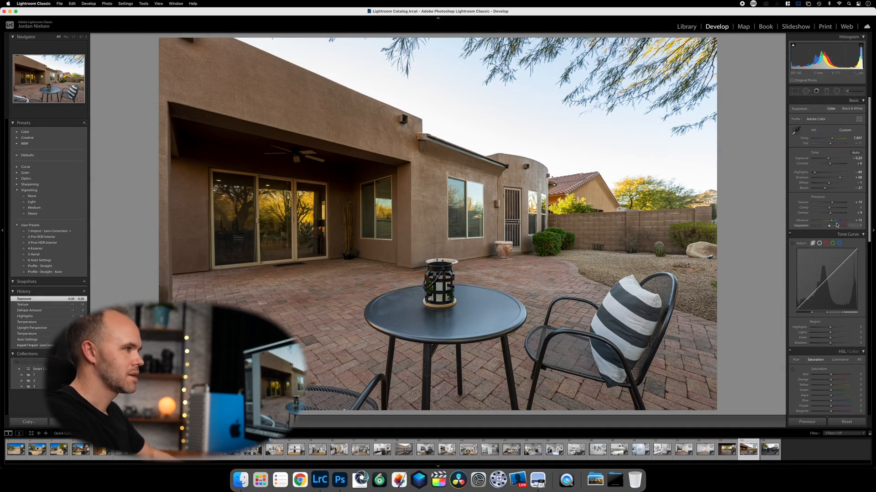
{"action": "left_click_drag", "start_coordinate": [836, 222], "coordinate": [835, 221]}
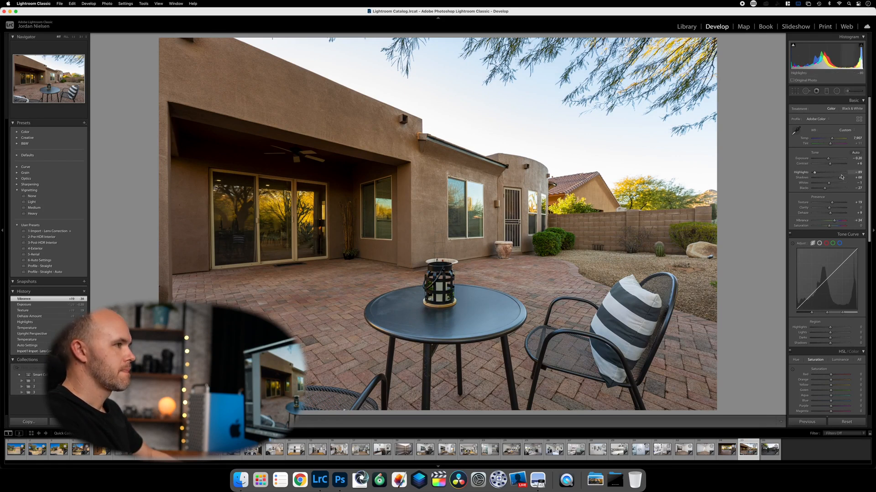
{"action": "mouse_move", "coordinate": [839, 177]}
{"action": "left_mouse_down"}
{"action": "mouse_move", "coordinate": [850, 177]}
{"action": "mouse_move", "coordinate": [838, 178]}
{"action": "left_mouse_up"}
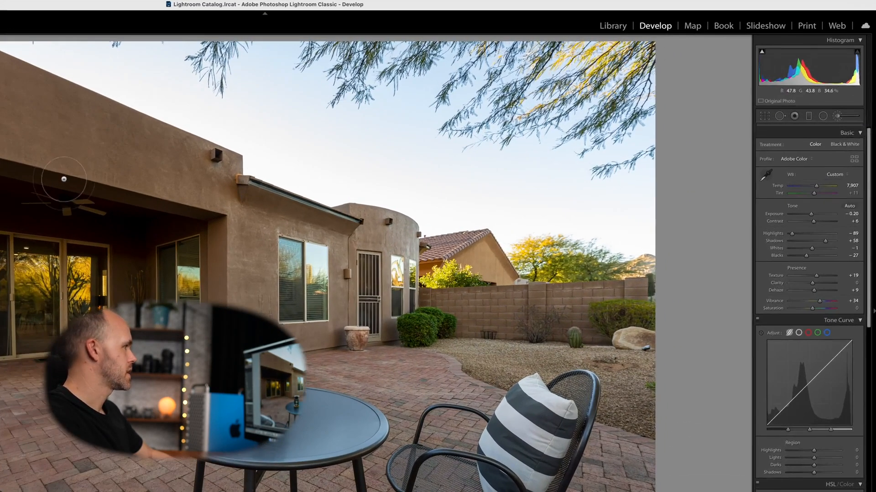
Step: Brush a Shadows adjustment of 22 over the dark covered patio area and cool the brushed area's temperature slightly
{"action": "key", "text": "k"}
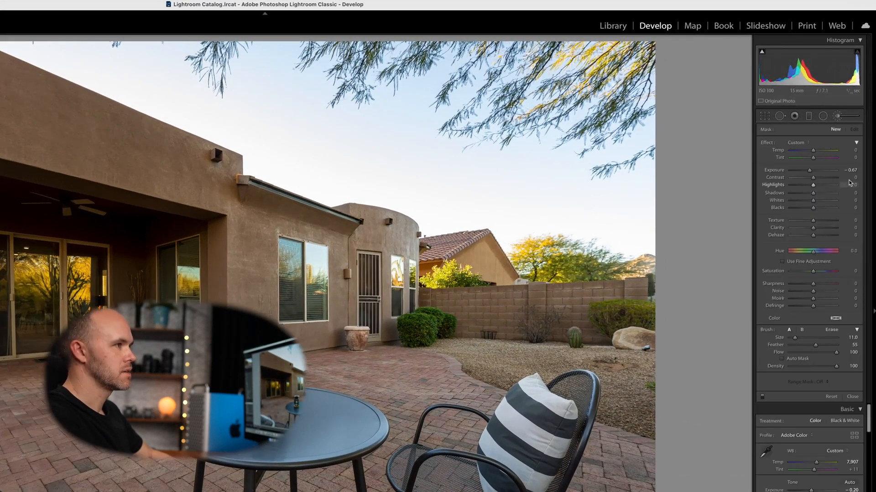
{"action": "left_click", "coordinate": [800, 143]}
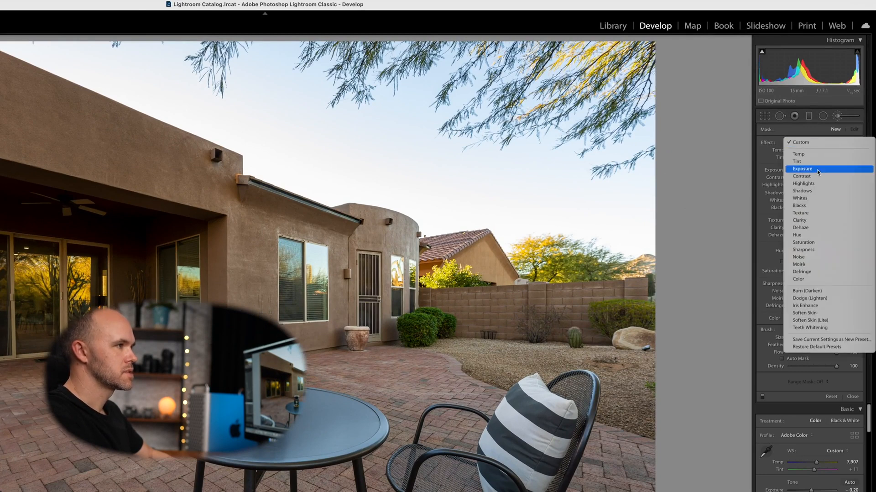
{"action": "left_click", "coordinate": [801, 190]}
{"action": "scroll", "coordinate": [153, 228], "scroll_direction": "up", "scroll_amount": 5}
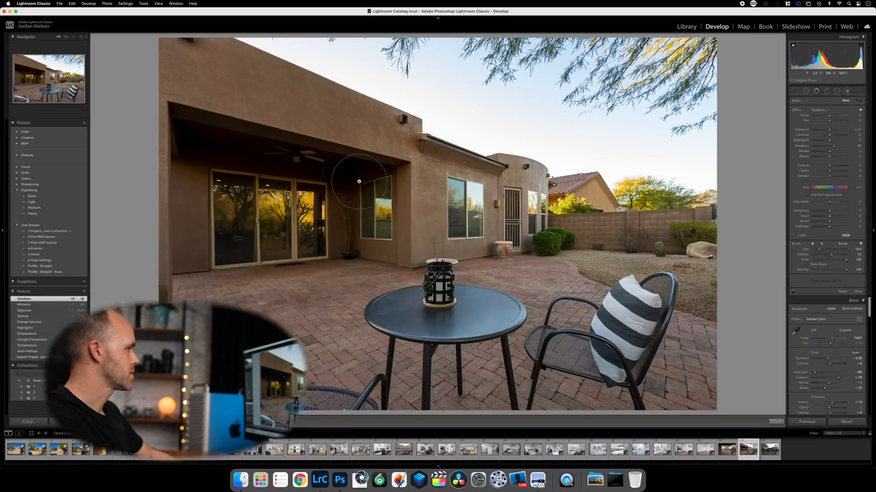
{"action": "mouse_move", "coordinate": [376, 182]}
{"action": "left_mouse_down"}
{"action": "mouse_move", "coordinate": [197, 140]}
{"action": "mouse_move", "coordinate": [189, 214]}
{"action": "mouse_move", "coordinate": [202, 152]}
{"action": "mouse_move", "coordinate": [333, 166]}
{"action": "mouse_move", "coordinate": [335, 240]}
{"action": "mouse_move", "coordinate": [244, 240]}
{"action": "mouse_move", "coordinate": [233, 230]}
{"action": "mouse_move", "coordinate": [355, 195]}
{"action": "mouse_move", "coordinate": [325, 226]}
{"action": "mouse_move", "coordinate": [362, 196]}
{"action": "mouse_move", "coordinate": [229, 166]}
{"action": "mouse_move", "coordinate": [181, 126]}
{"action": "left_mouse_up"}
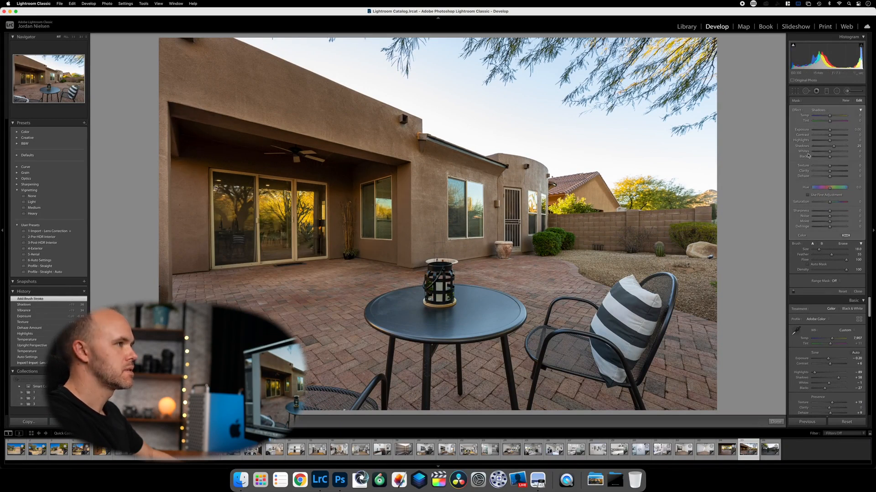
{"action": "left_click_drag", "start_coordinate": [833, 146], "coordinate": [832, 147]}
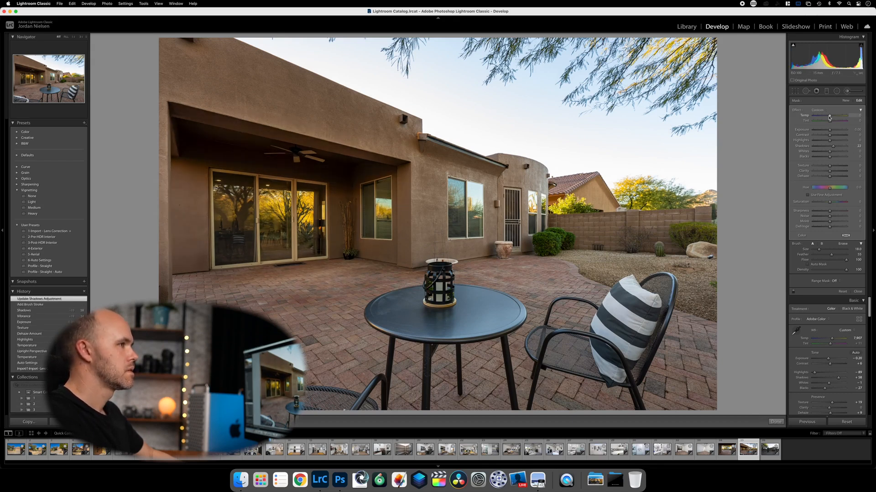
{"action": "left_click_drag", "start_coordinate": [828, 117], "coordinate": [826, 116]}
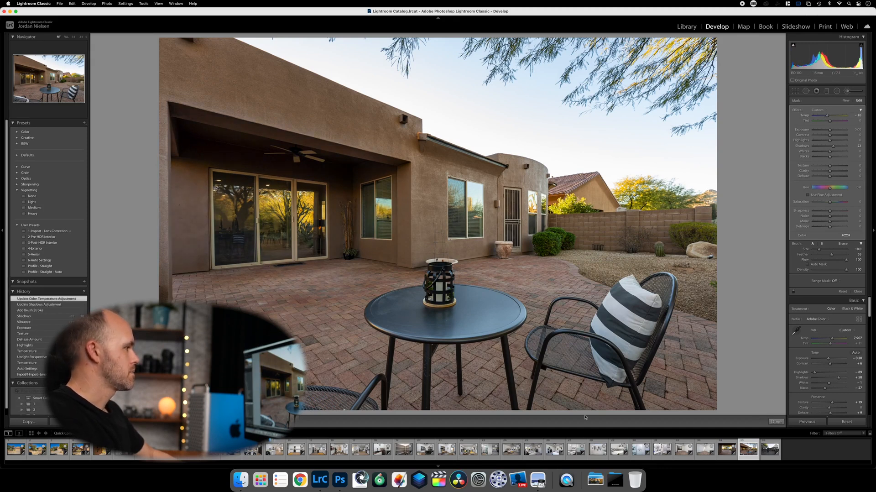
Step: Copy the patio table photo's develop settings onto the large cactus photo
{"action": "left_click", "coordinate": [37, 421]}
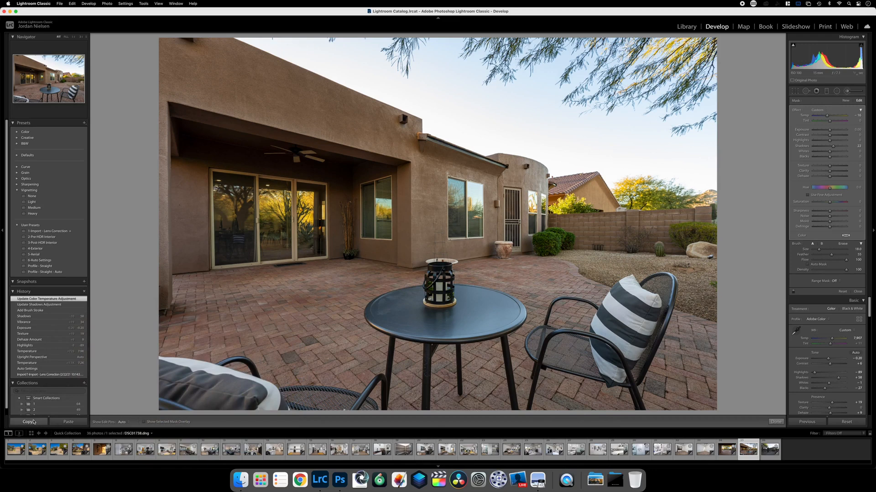
{"action": "key", "text": "Return"}
{"action": "key", "text": "Right"}
{"action": "left_click", "coordinate": [72, 422]}
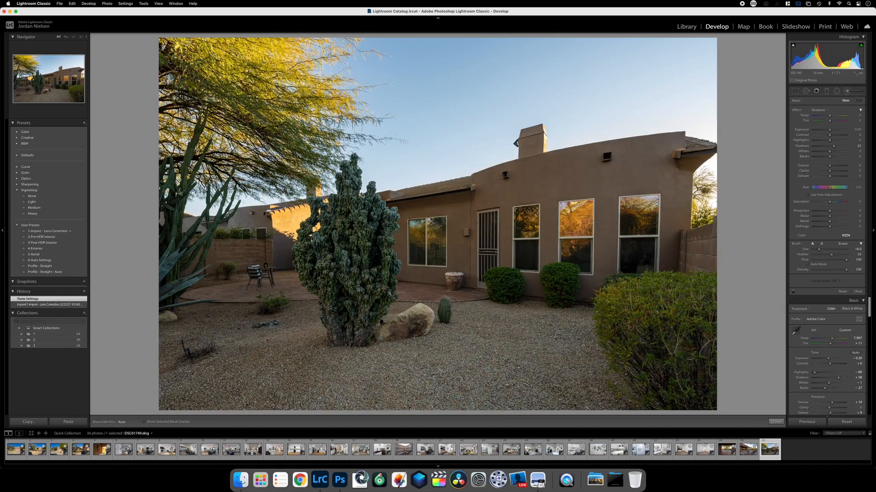
Step: Shift the large cactus photo's tint toward magenta and compare its color with the patio table photo
{"action": "left_click", "coordinate": [847, 91]}
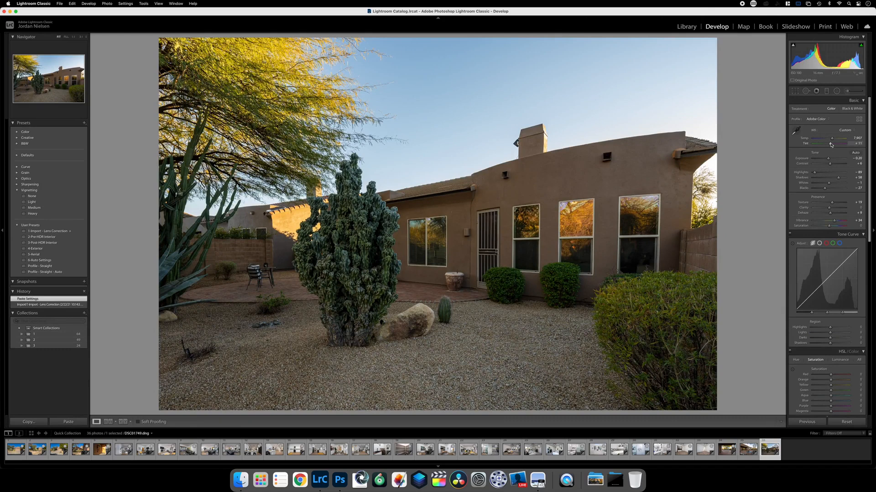
{"action": "left_click_drag", "start_coordinate": [830, 144], "coordinate": [833, 144]}
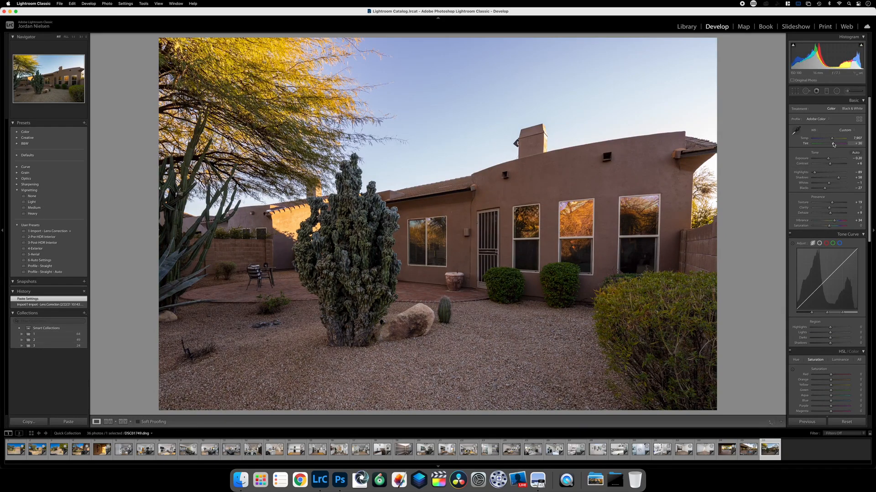
{"action": "key", "text": "Left"}
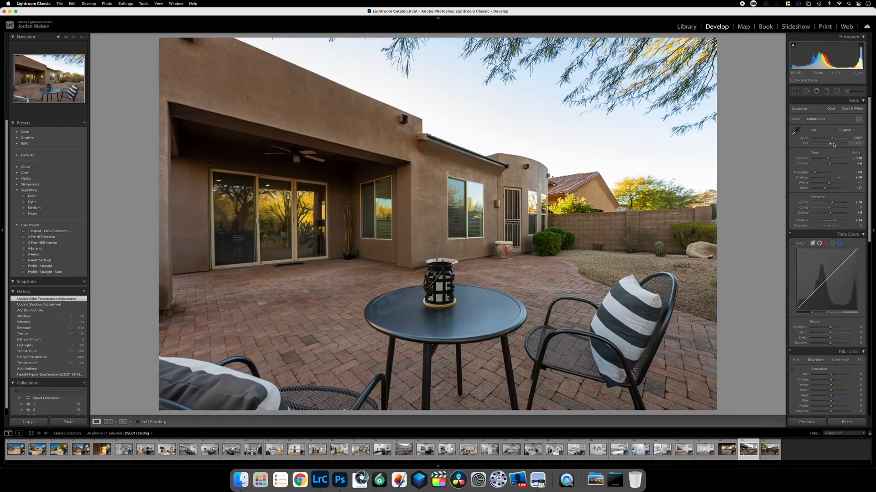
{"action": "key", "text": "Right"}
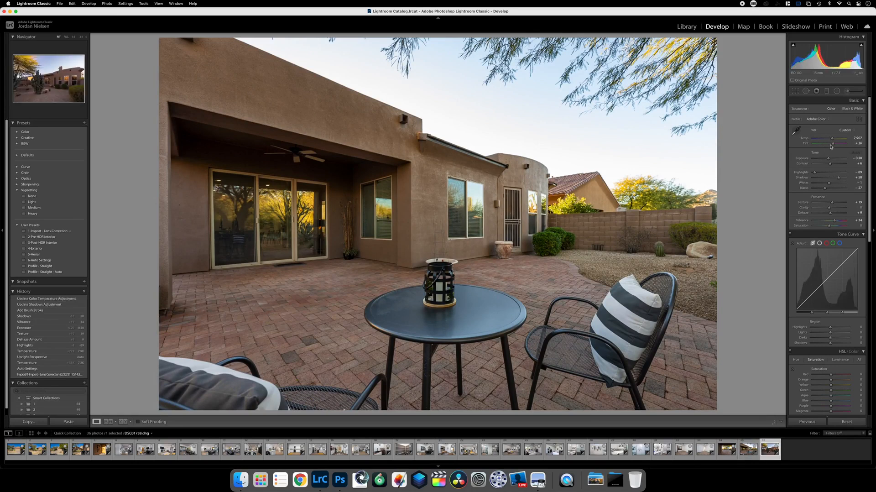
Step: Set the patio table photo's tint to +26 and compare its color with the neighboring backyard photos
{"action": "key", "text": "Left"}
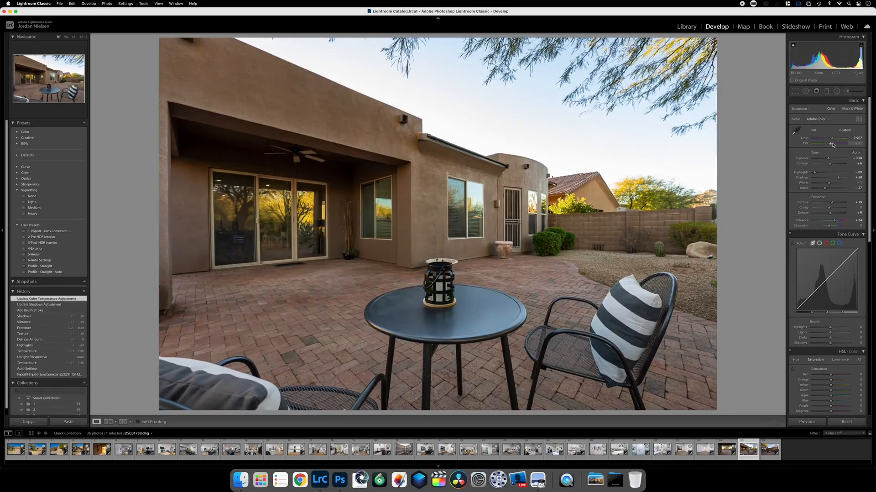
{"action": "left_click_drag", "start_coordinate": [831, 145], "coordinate": [832, 145]}
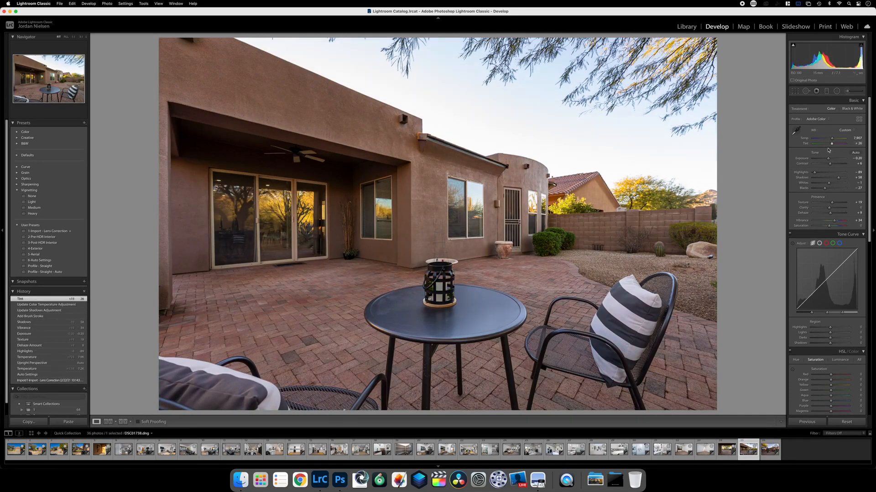
{"action": "key", "text": "Right"}
{"action": "key", "text": "Left"}
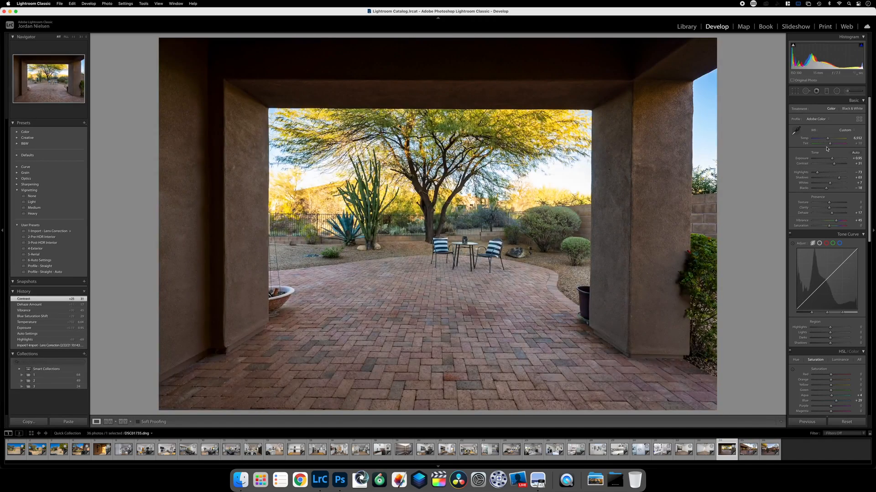
Step: Fine-tune the tint of the photo looking out from the covered patio, then return to the patio table photo
{"action": "left_click_drag", "start_coordinate": [829, 144], "coordinate": [832, 145]}
{"action": "left_click_drag", "start_coordinate": [832, 146], "coordinate": [830, 145]}
{"action": "key", "text": "Right"}
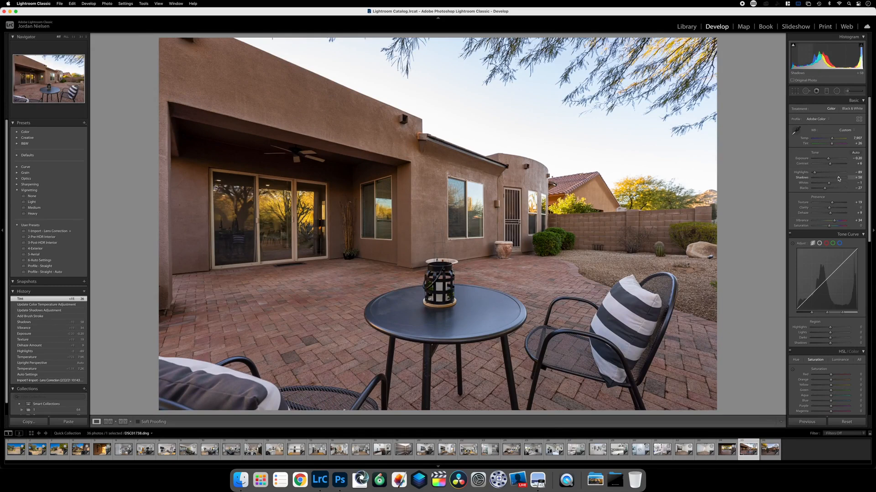
Step: Set the patio table photo's shadows to +61 and compare it with the large cactus photo
{"action": "left_click_drag", "start_coordinate": [838, 178], "coordinate": [838, 177]}
{"action": "key", "text": "Right"}
{"action": "key", "text": "Left"}
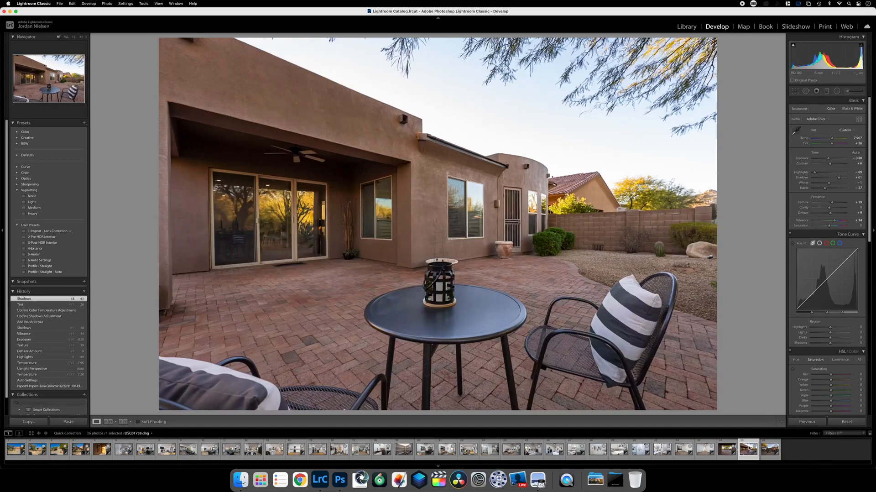
Step: Open the patio table photo in Adobe Photoshop 2021 and start Sky Replacement
{"action": "right_click", "coordinate": [749, 449]}
{"action": "mouse_move", "coordinate": [821, 325]}
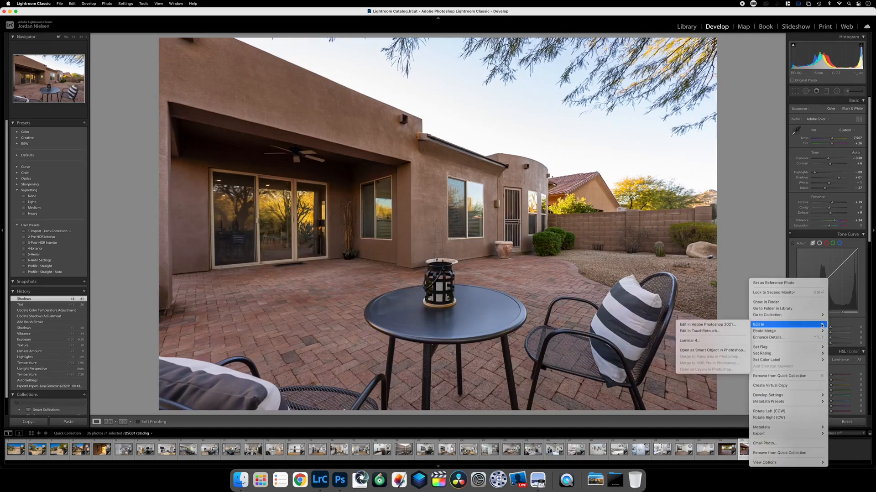
{"action": "left_click", "coordinate": [720, 324]}
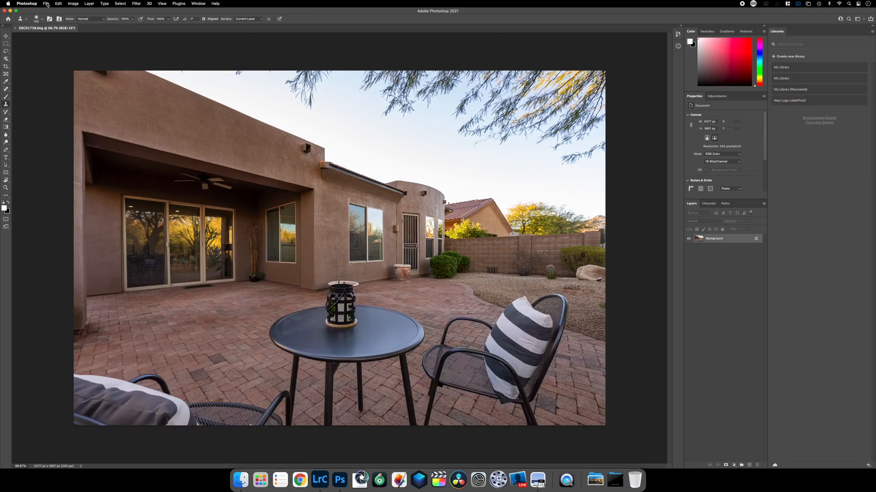
{"action": "left_click", "coordinate": [46, 4]}
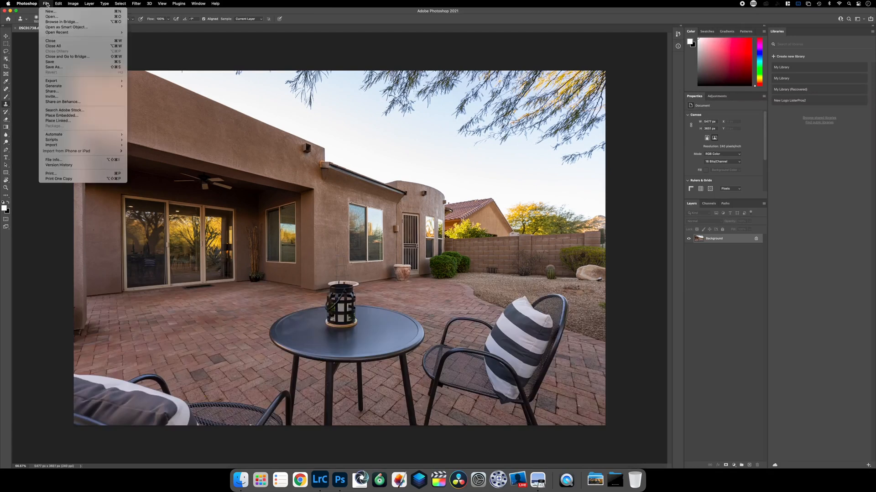
{"action": "mouse_move", "coordinate": [58, 4]}
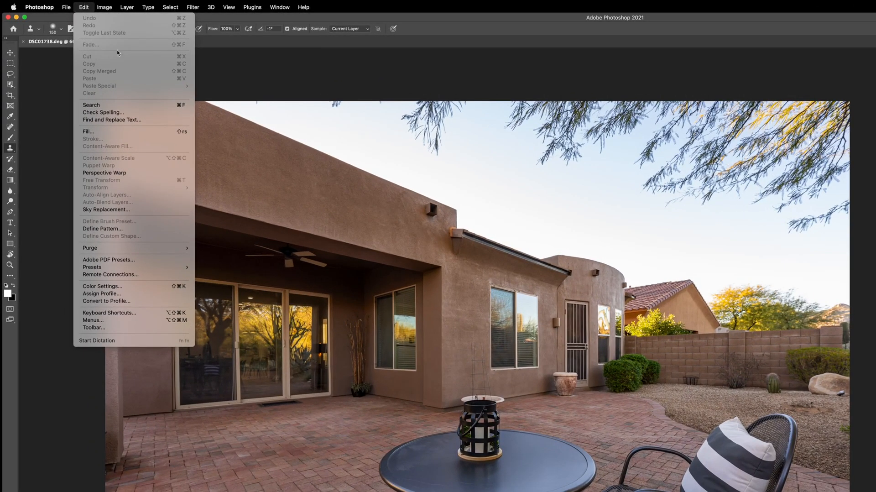
{"action": "left_click", "coordinate": [91, 210]}
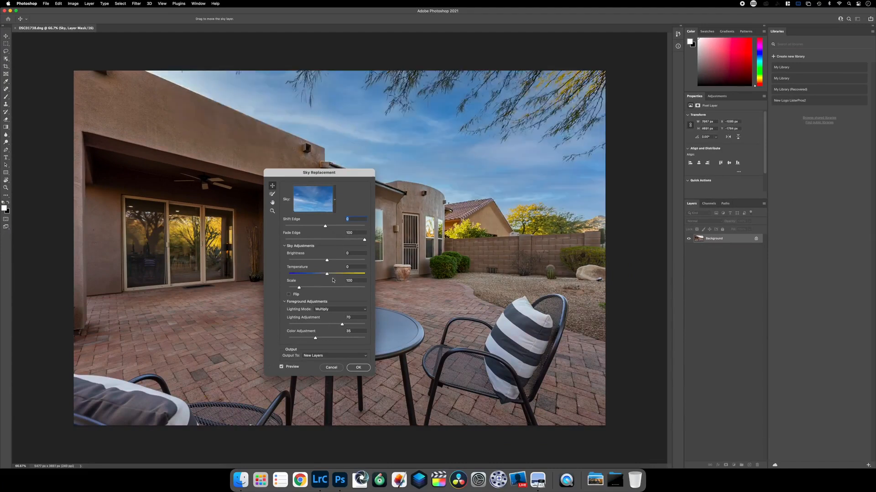
Step: Try lighting and color adjustments of 0, then preview clear blue, red sunset and cloudy blue skies on the patio photo
{"action": "left_click_drag", "start_coordinate": [342, 324], "coordinate": [281, 337]}
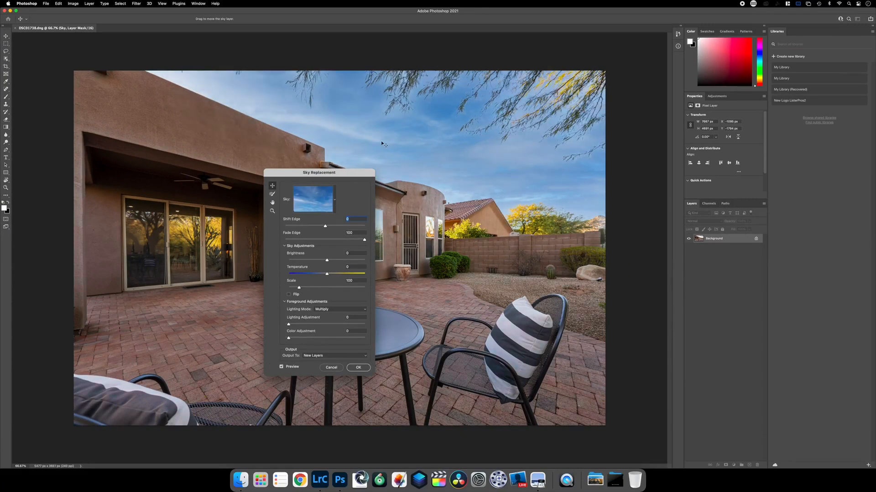
{"action": "left_click", "coordinate": [335, 200]}
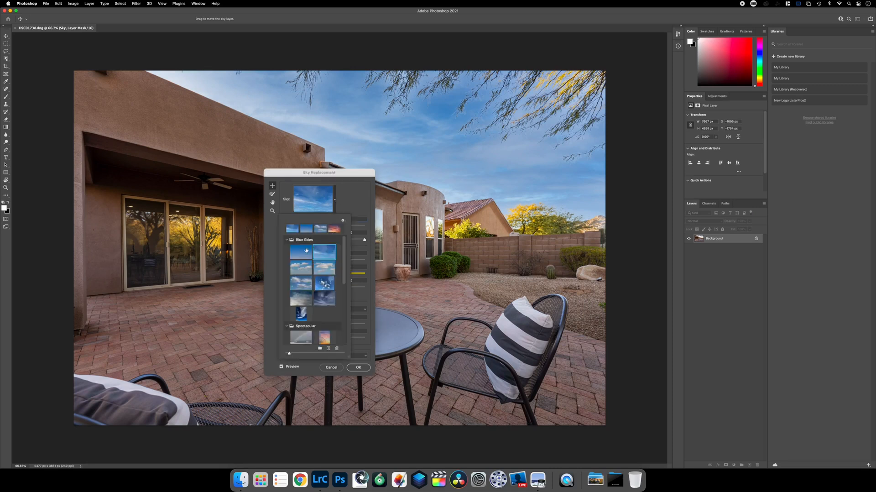
{"action": "key", "text": "Left"}
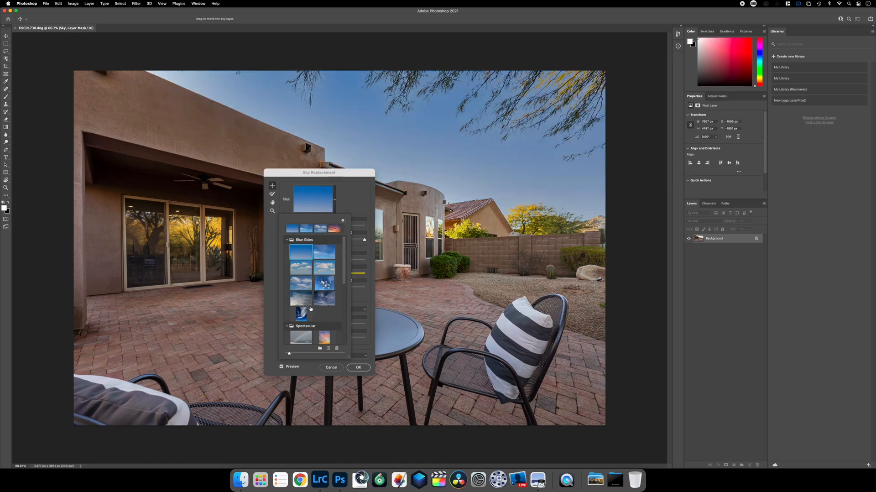
{"action": "left_click", "coordinate": [332, 231]}
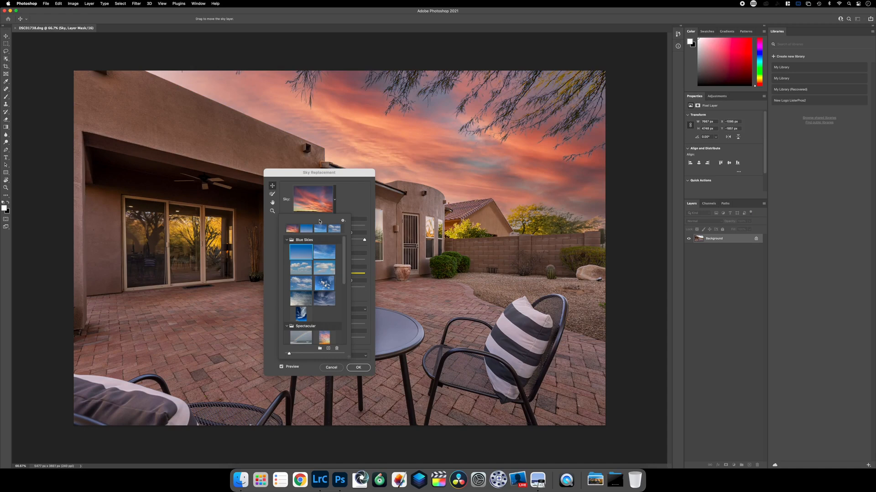
{"action": "left_click", "coordinate": [334, 228]}
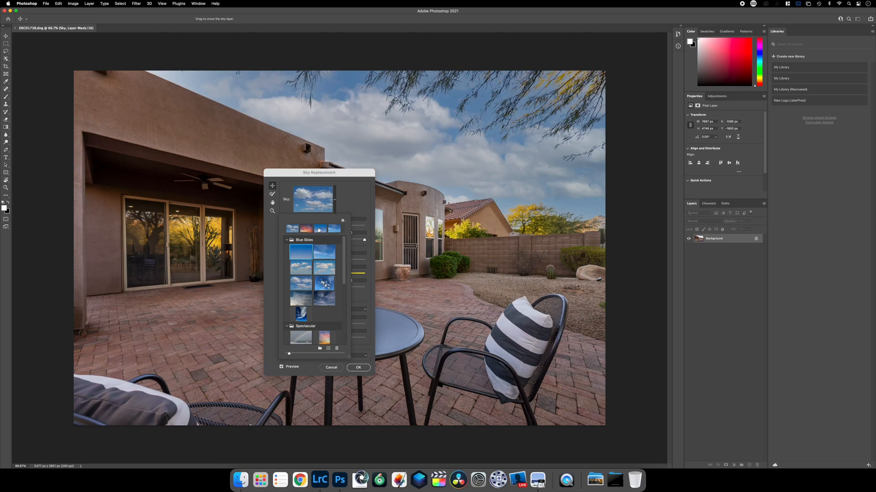
{"action": "left_click", "coordinate": [319, 266]}
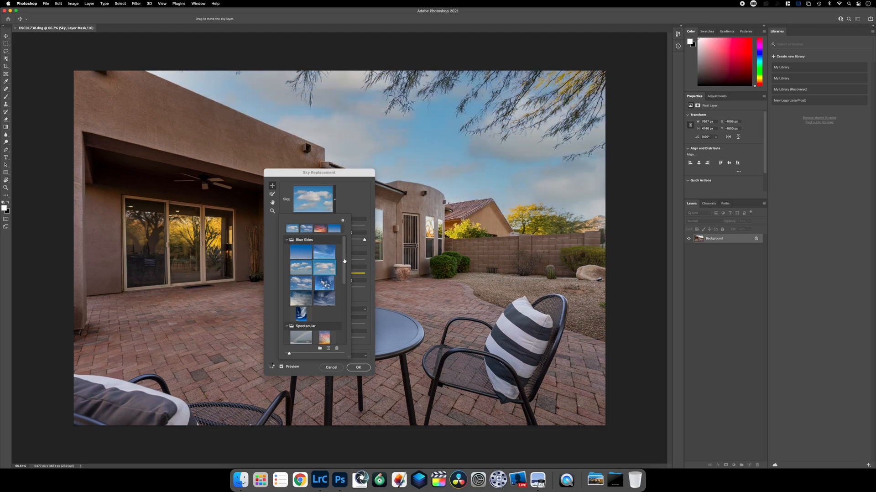
Step: Preview the cloudless blue-to-orange Sunsets sky and a red sunset sky on the patio photo
{"action": "scroll", "coordinate": [340, 296], "scroll_direction": "down", "scroll_amount": 1}
{"action": "scroll", "coordinate": [340, 296], "scroll_direction": "down", "scroll_amount": 10}
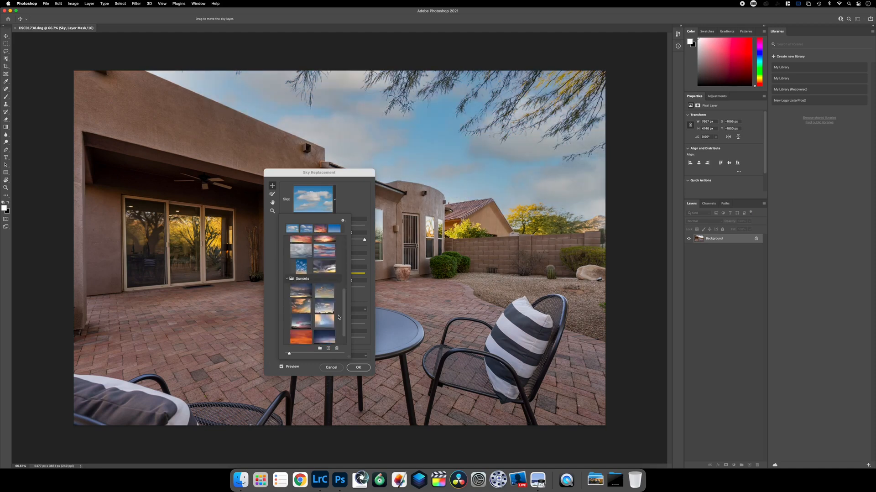
{"action": "scroll", "coordinate": [338, 335], "scroll_direction": "down", "scroll_amount": 1}
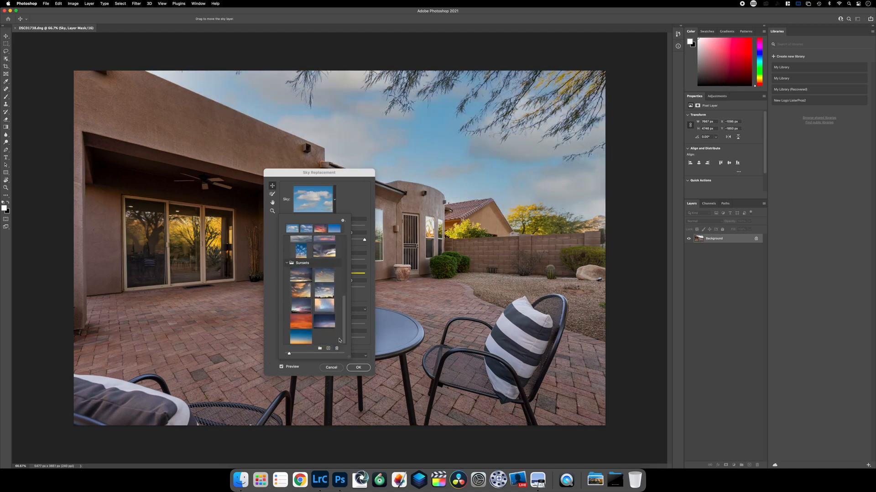
{"action": "left_click", "coordinate": [297, 340]}
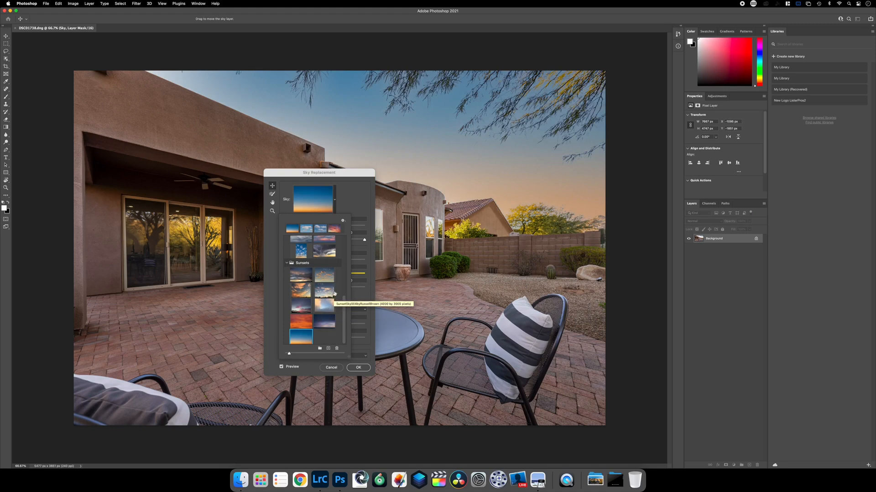
{"action": "scroll", "coordinate": [344, 302], "scroll_direction": "up", "scroll_amount": 1}
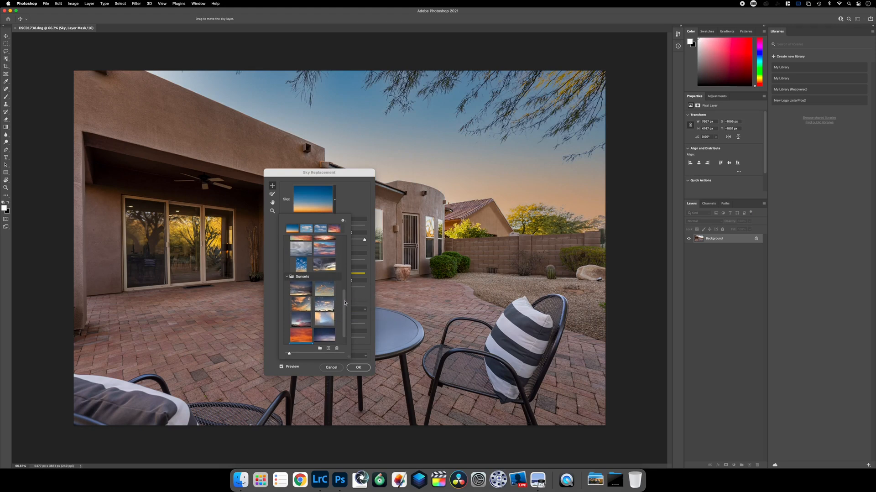
{"action": "scroll", "coordinate": [345, 301], "scroll_direction": "up", "scroll_amount": 1}
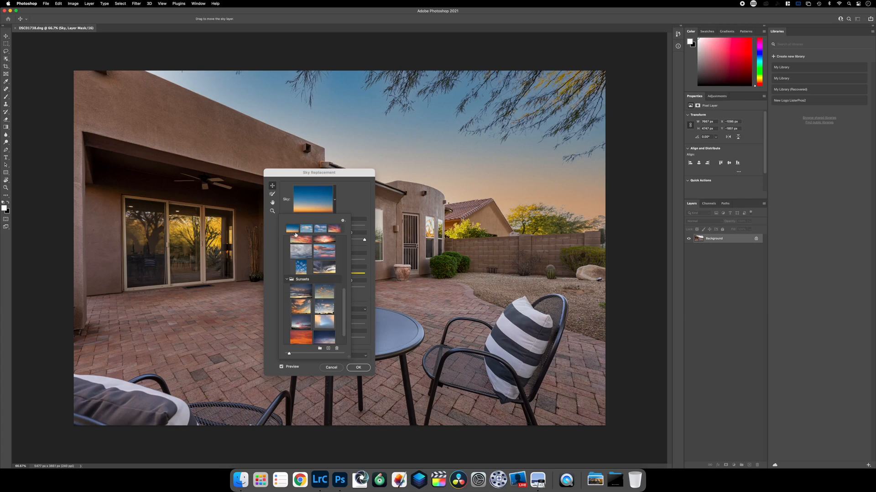
{"action": "left_click", "coordinate": [305, 243]}
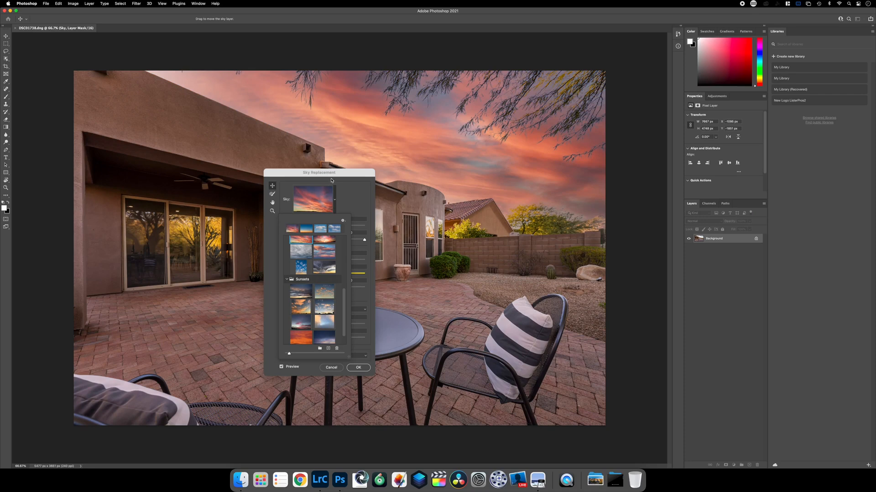
{"action": "mouse_move", "coordinate": [343, 177]}
{"action": "left_mouse_down"}
{"action": "mouse_move", "coordinate": [266, 189]}
{"action": "mouse_move", "coordinate": [146, 239]}
{"action": "mouse_move", "coordinate": [144, 274]}
{"action": "mouse_move", "coordinate": [221, 202]}
{"action": "mouse_move", "coordinate": [196, 203]}
{"action": "mouse_move", "coordinate": [138, 259]}
{"action": "mouse_move", "coordinate": [108, 350]}
{"action": "mouse_move", "coordinate": [308, 151]}
{"action": "mouse_move", "coordinate": [333, 168]}
{"action": "mouse_move", "coordinate": [358, 169]}
{"action": "left_mouse_up"}
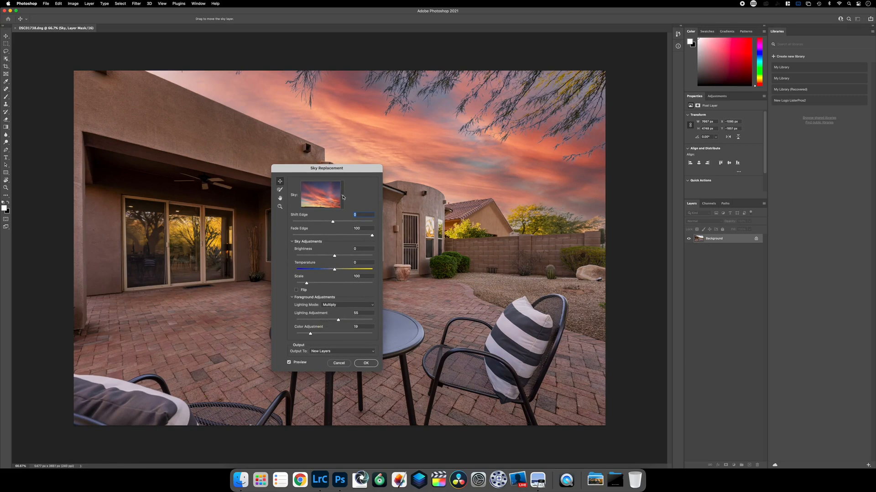
Step: Replace the patio photo's sky with the cloudless blue-to-orange gradient from the Sunsets group, output to new layers
{"action": "left_click", "coordinate": [343, 196]}
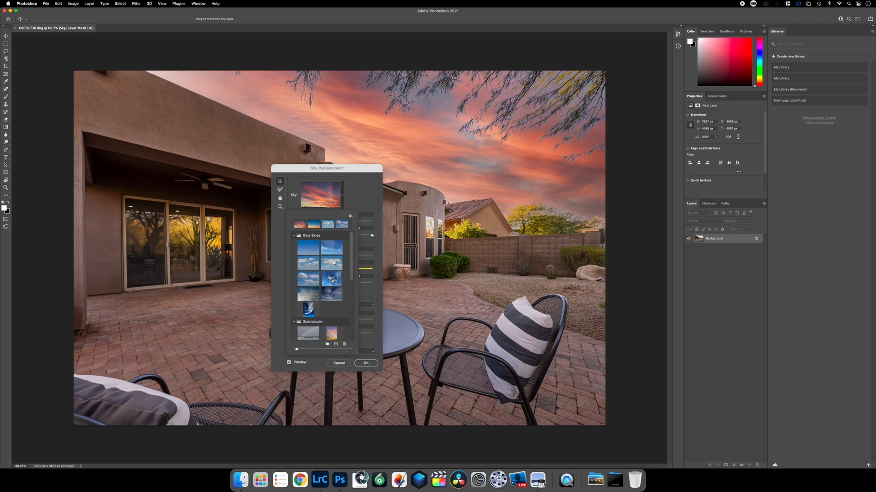
{"action": "scroll", "coordinate": [319, 313], "scroll_direction": "down", "scroll_amount": 10}
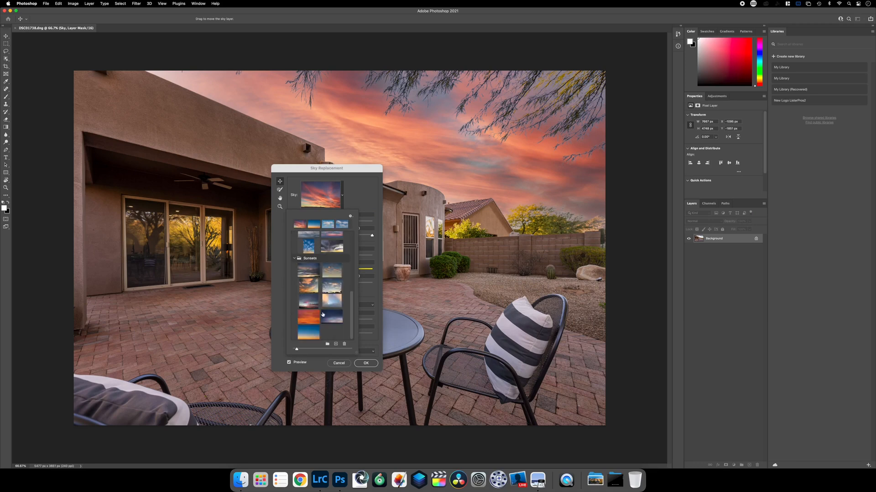
{"action": "left_click", "coordinate": [309, 332]}
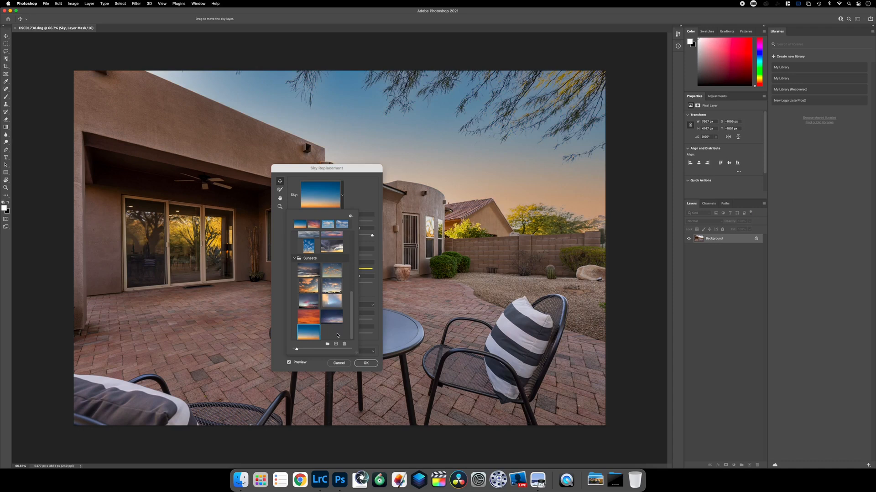
{"action": "left_click", "coordinate": [368, 365]}
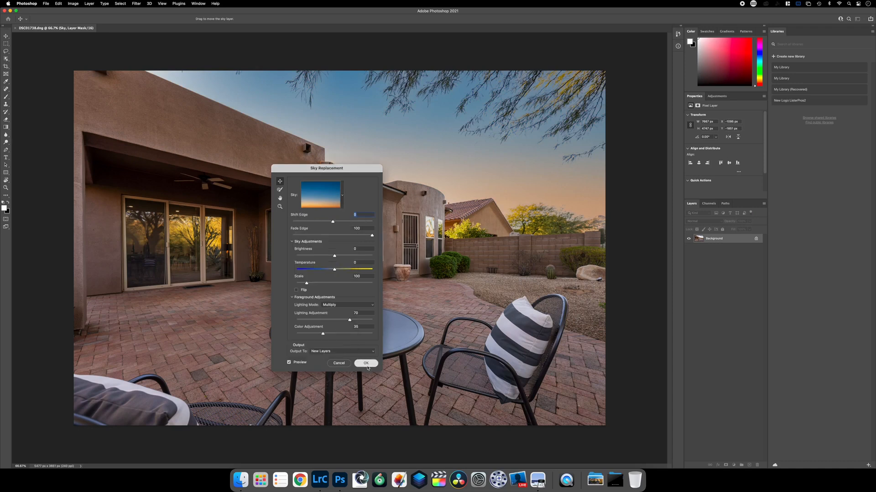
{"action": "key", "text": "s"}
{"action": "left_click", "coordinate": [405, 343]}
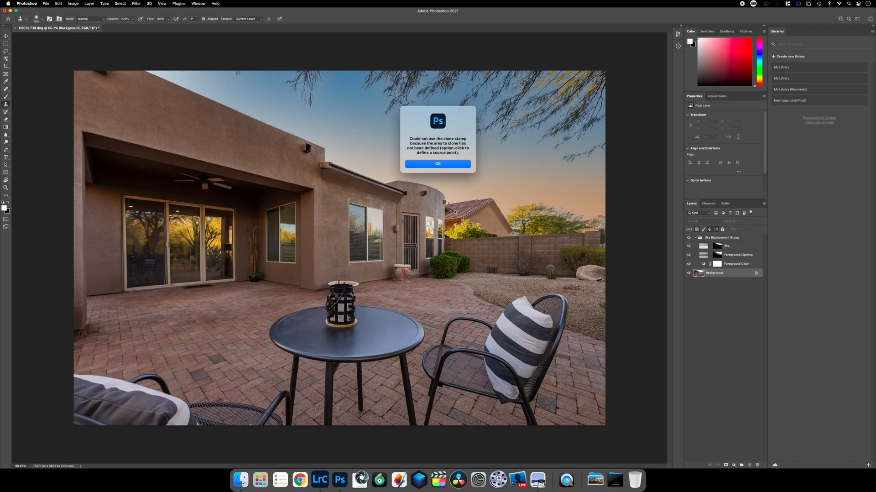
{"action": "left_click", "coordinate": [449, 165]}
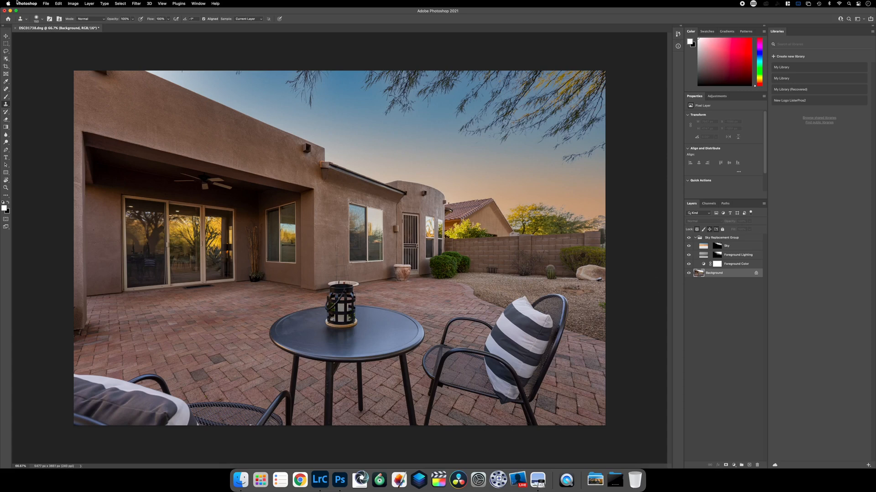
Step: Save and close the patio table photo and switch back to Lightroom Classic
{"action": "left_click", "coordinate": [15, 28]}
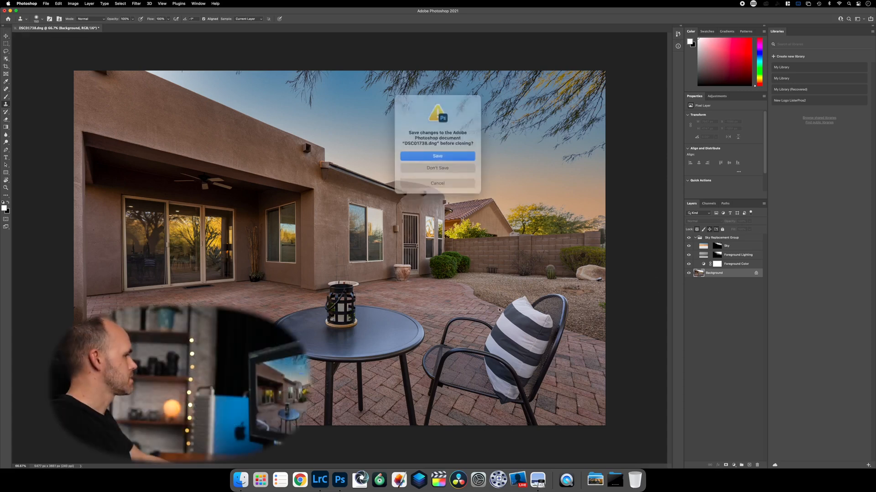
{"action": "left_click", "coordinate": [451, 154]}
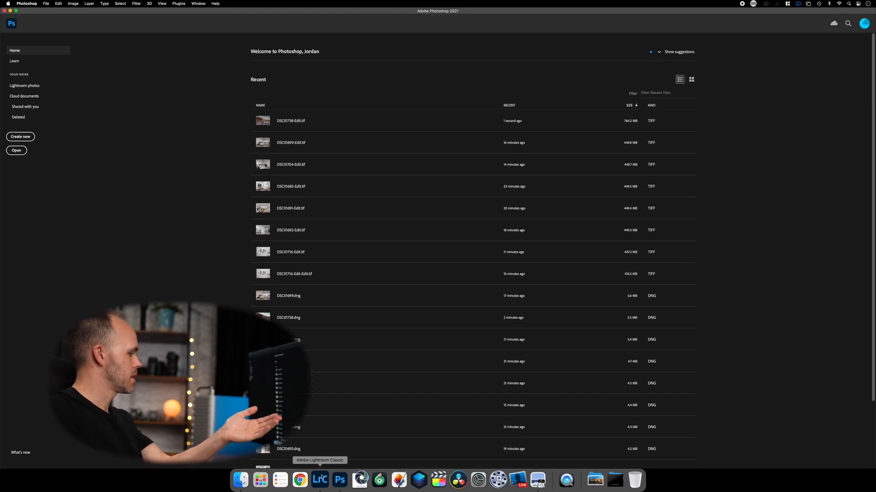
{"action": "left_click", "coordinate": [322, 477]}
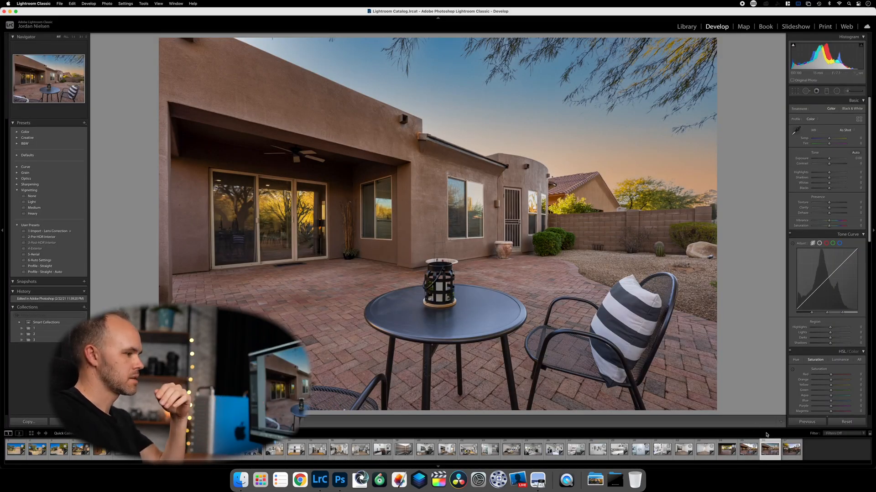
Step: Open the last backyard photo, with the large cactus and gravel yard, for editing in Photoshop
{"action": "left_click", "coordinate": [791, 449]}
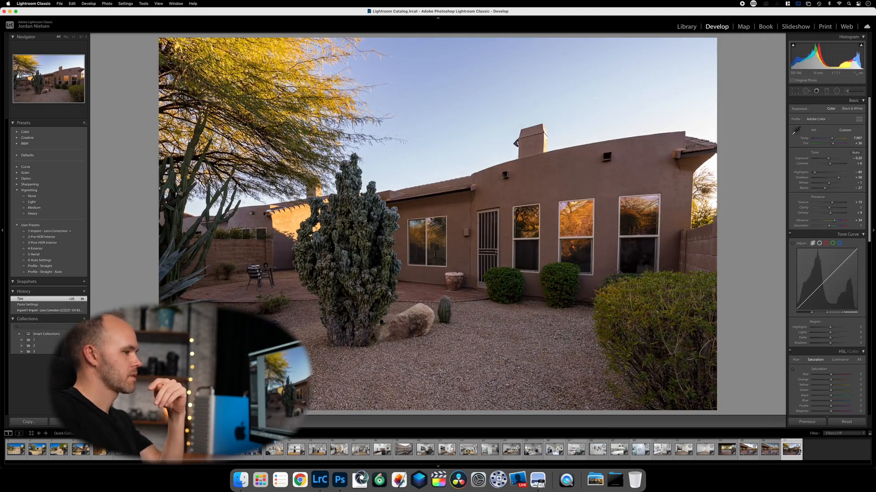
{"action": "right_click", "coordinate": [801, 448]}
{"action": "mouse_move", "coordinate": [816, 324]}
{"action": "left_click", "coordinate": [773, 325]}
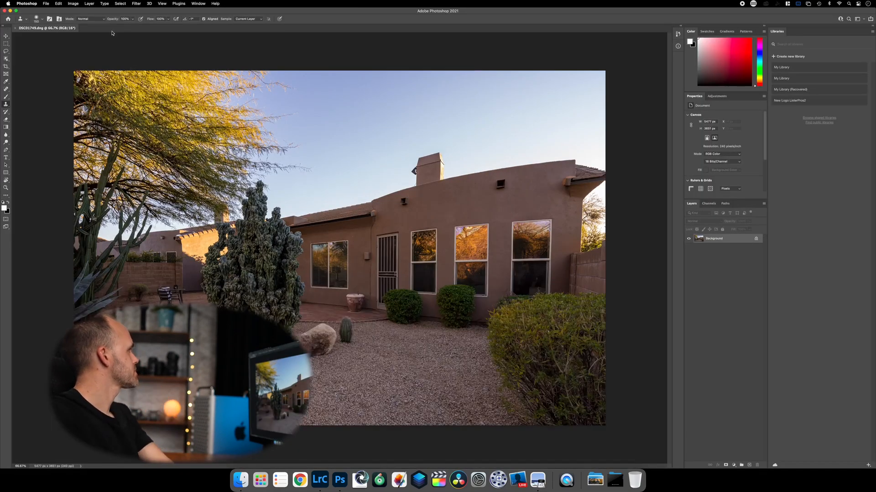
Step: Replace the cactus yard photo's sky with the cloudless blue-to-orange sunset gradient, output to new layers
{"action": "left_click", "coordinate": [59, 4]}
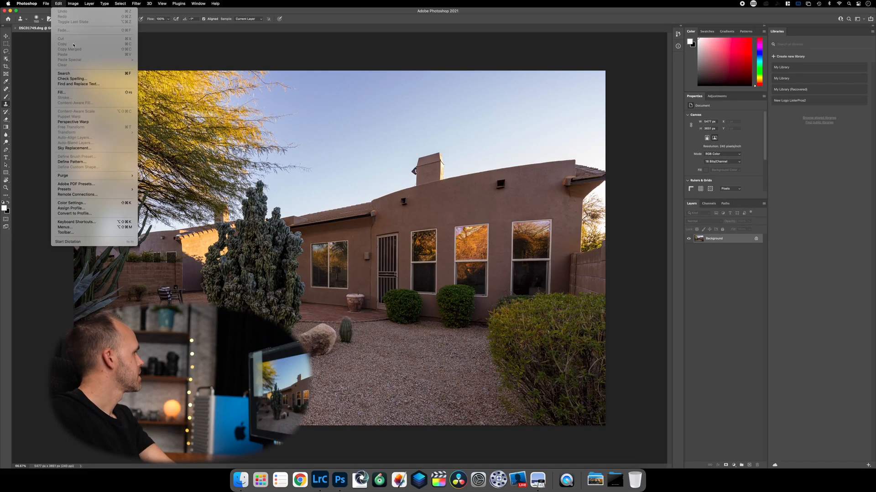
{"action": "left_click", "coordinate": [76, 147]}
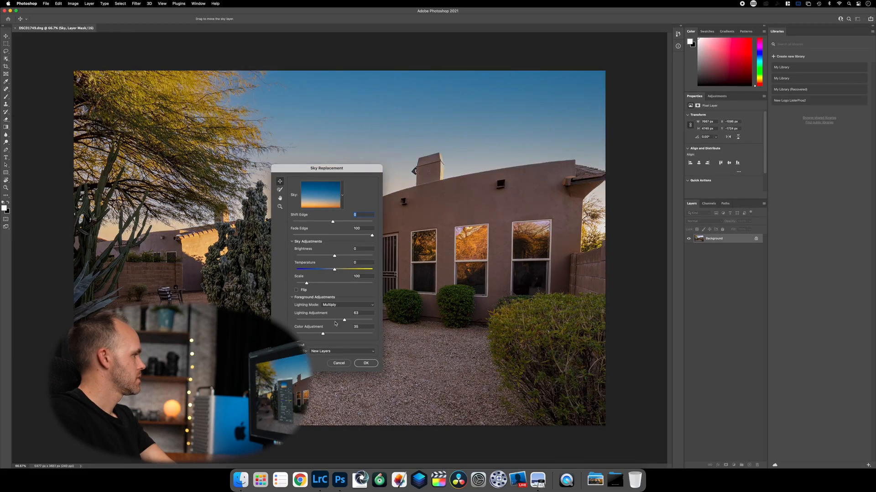
{"action": "key", "text": "Return"}
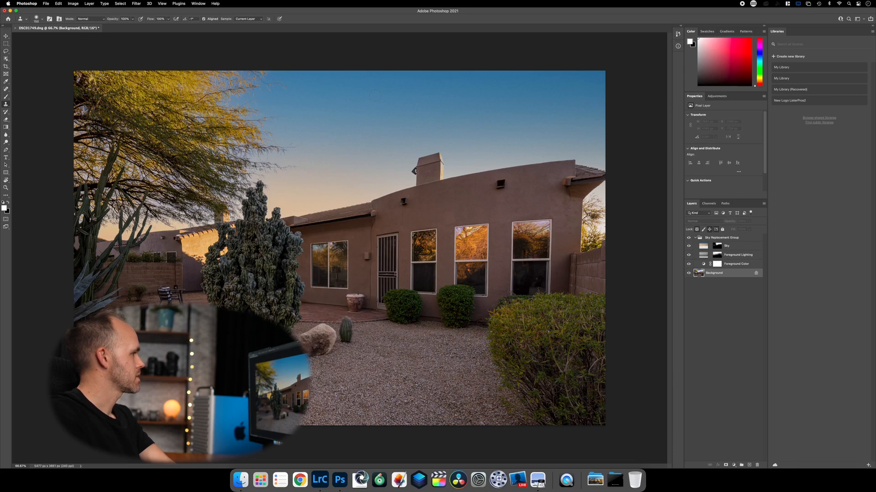
Step: Save and close the cactus yard photo and switch back to Lightroom Classic
{"action": "left_click", "coordinate": [16, 28]}
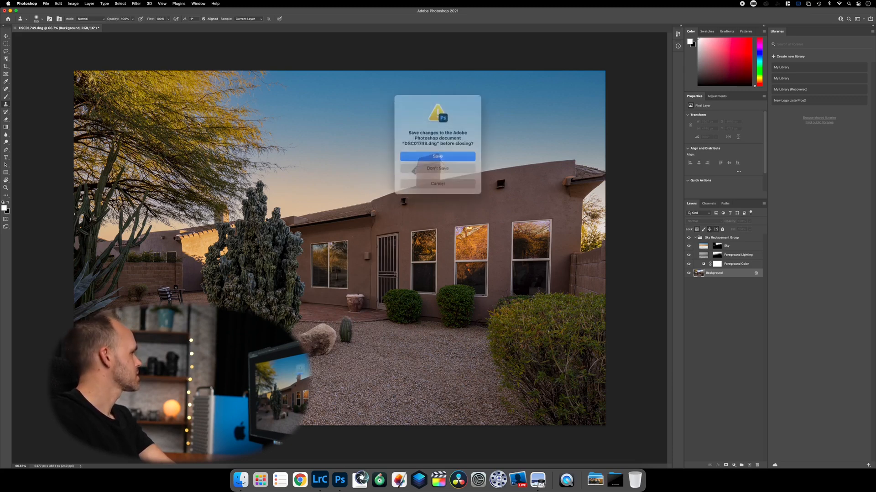
{"action": "left_click", "coordinate": [450, 153]}
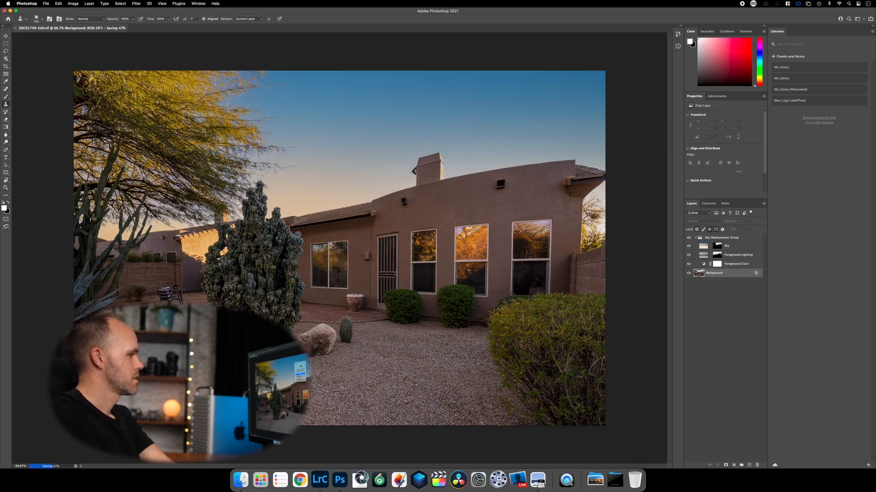
{"action": "left_click", "coordinate": [318, 479]}
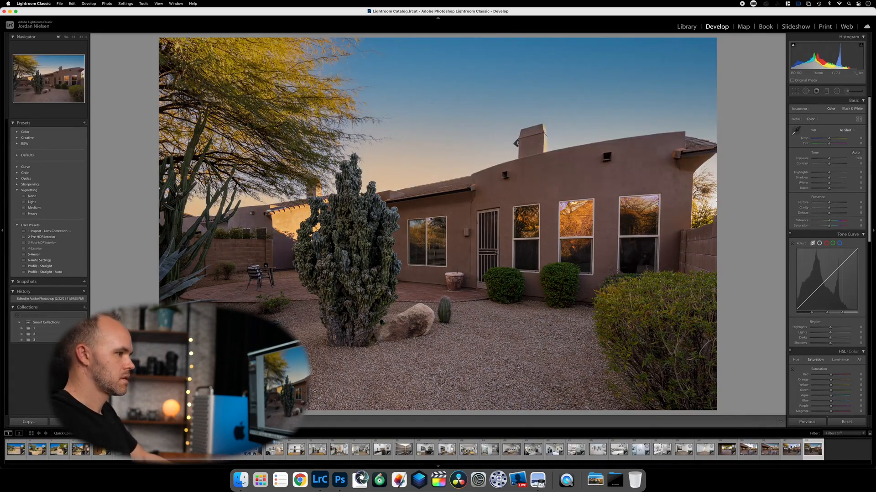
Step: Compare the patio table photo's original version with its sky-replaced edit
{"action": "left_click", "coordinate": [748, 449]}
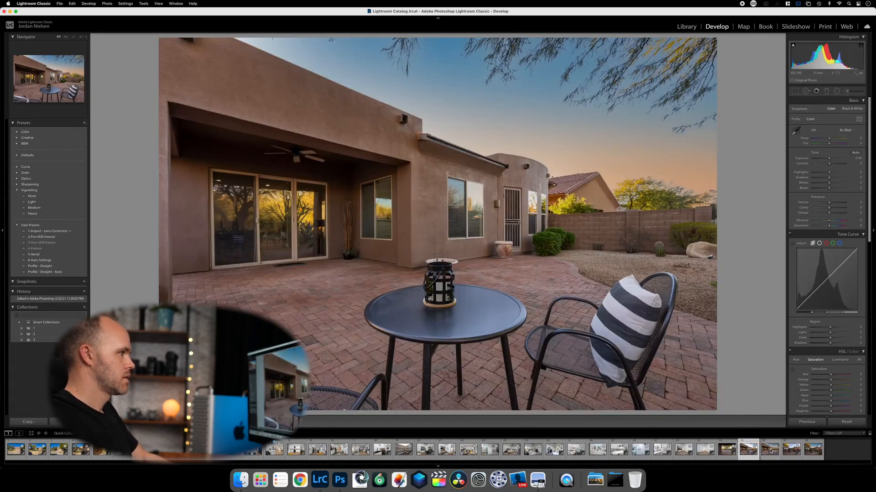
{"action": "left_click", "coordinate": [771, 449]}
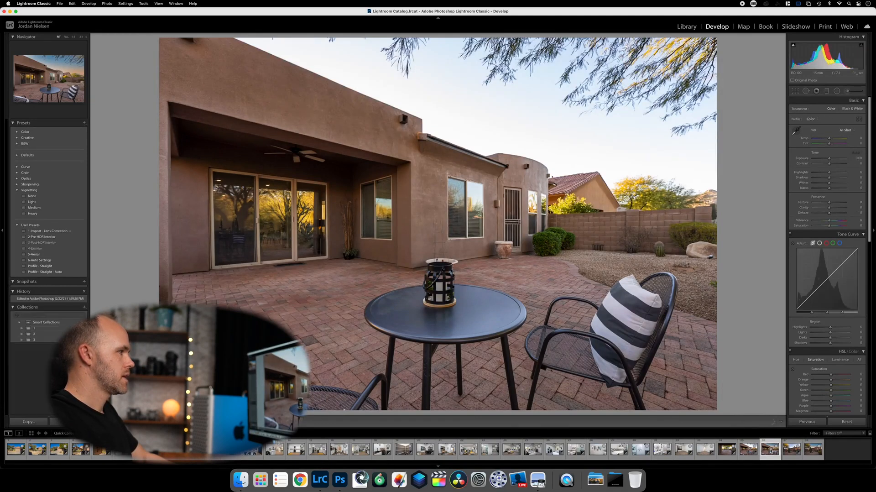
{"action": "key", "text": "Left"}
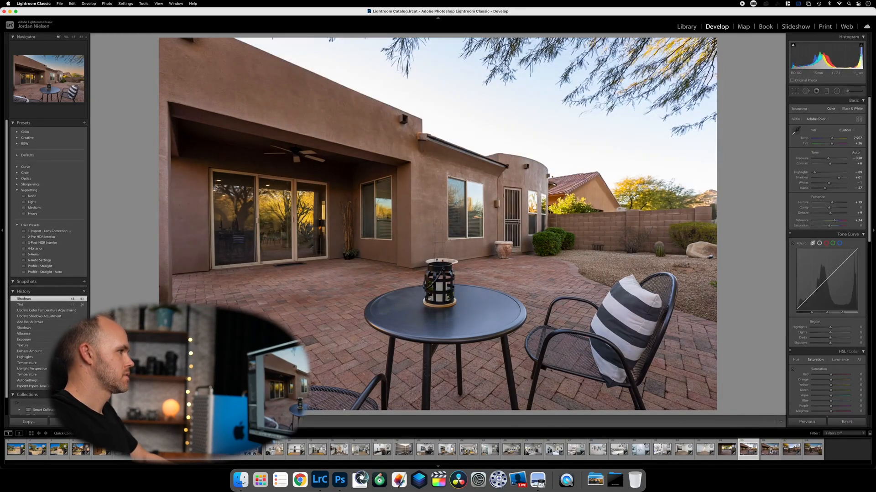
{"action": "left_click", "coordinate": [771, 449]}
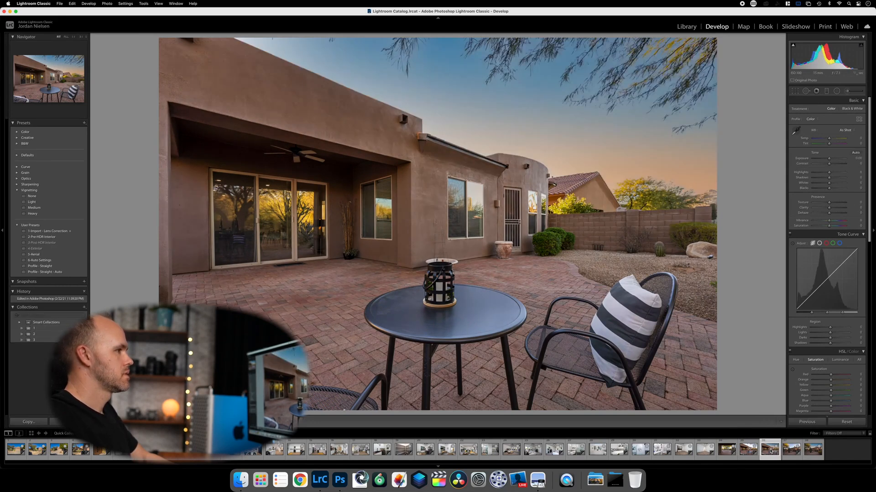
{"action": "key", "text": "Left"}
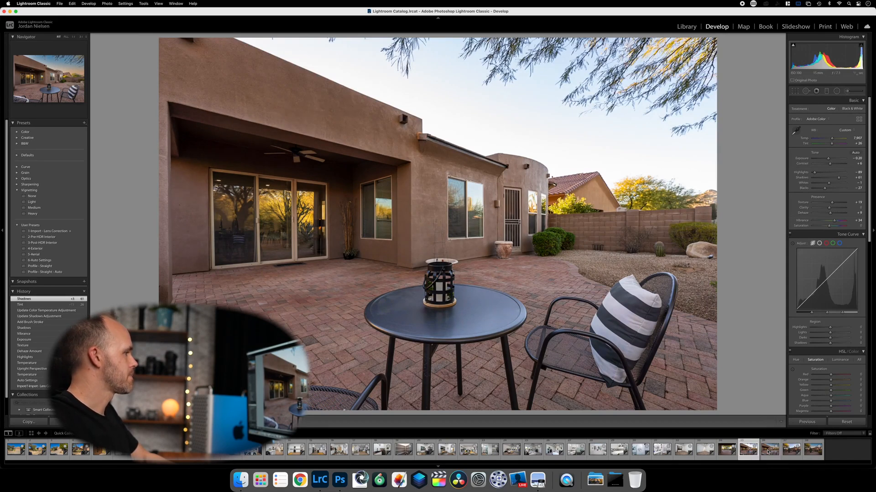
{"action": "left_click", "coordinate": [769, 450]}
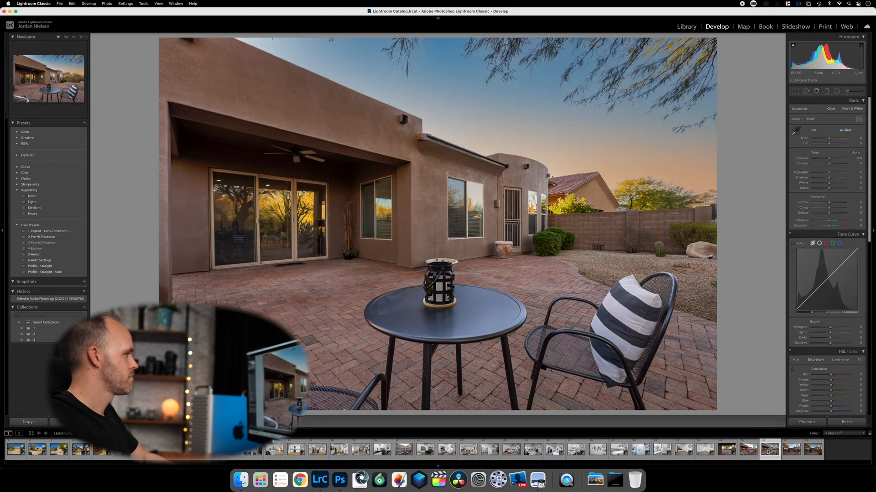
Step: Remove the original patio table and cactus yard photos from the Quick Collection, keeping only their sky-replaced edits
{"action": "key", "text": "Left"}
{"action": "key", "text": "Delete"}
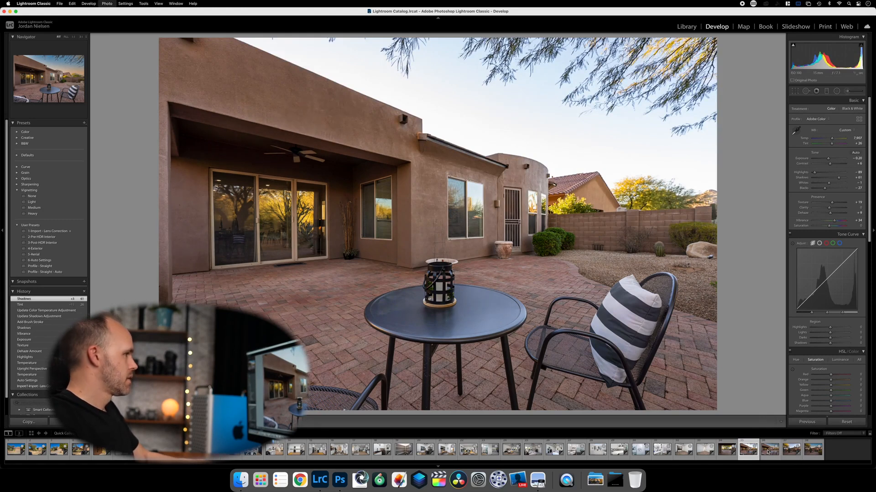
{"action": "key", "text": "Right"}
{"action": "key", "text": "Right"}
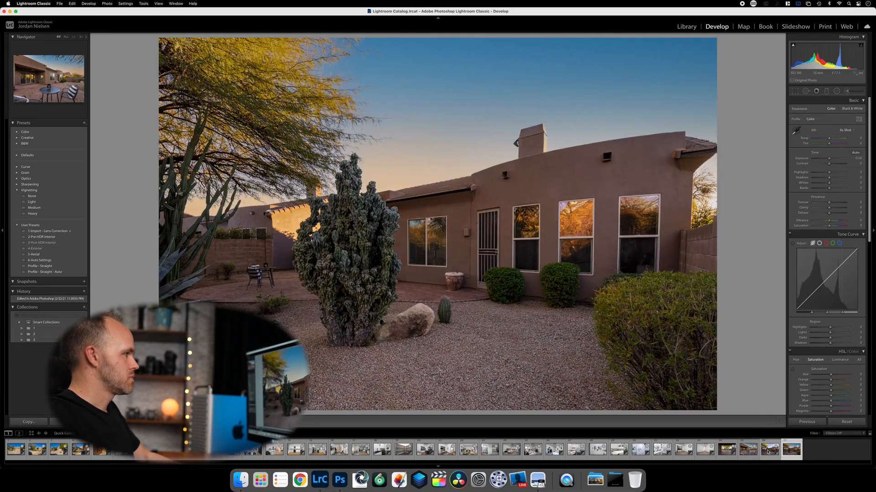
{"action": "key", "text": "Left"}
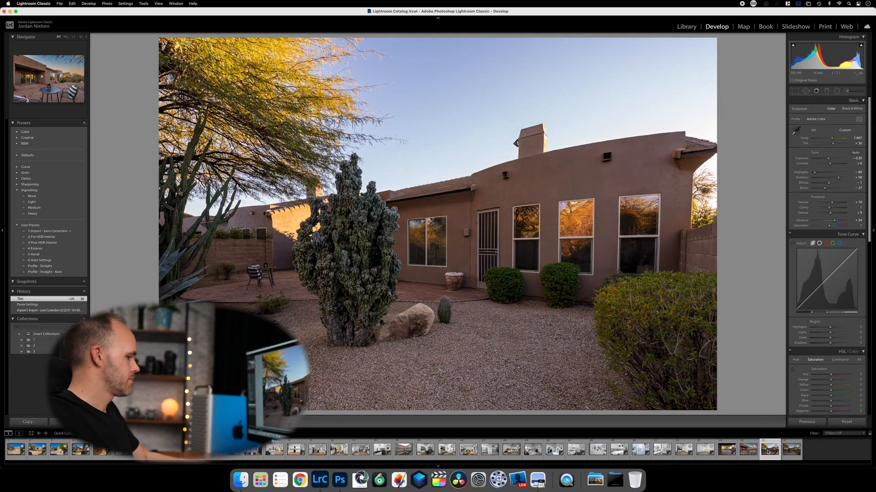
{"action": "key", "text": "Left"}
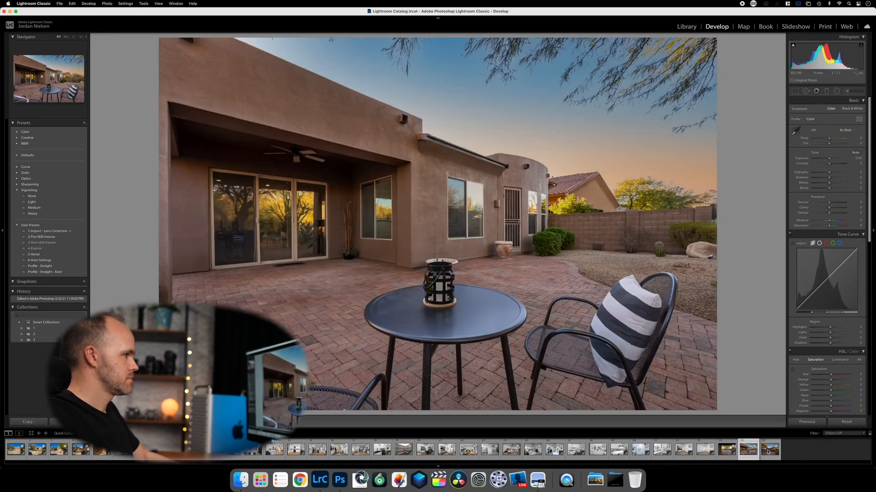
{"action": "key", "text": "Left"}
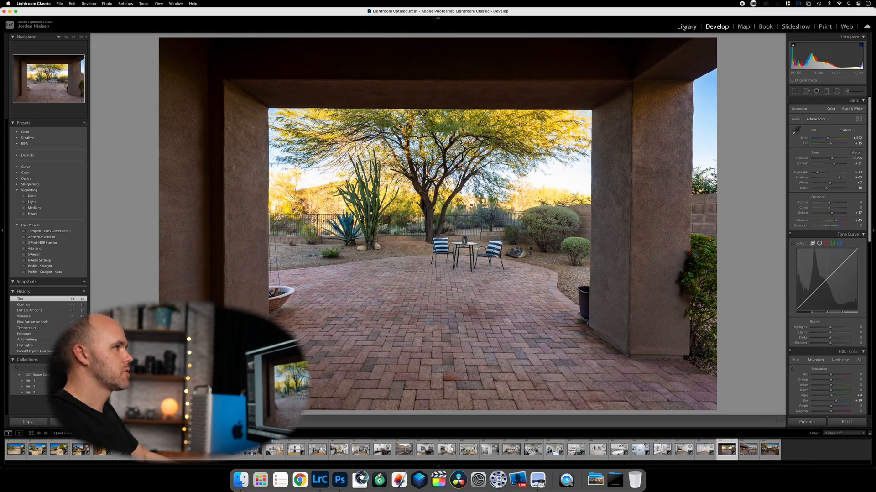
Step: Show the Quick Collection as a grid with seven thumbnails per row and review the edited set for color consistency
{"action": "key", "text": "g"}
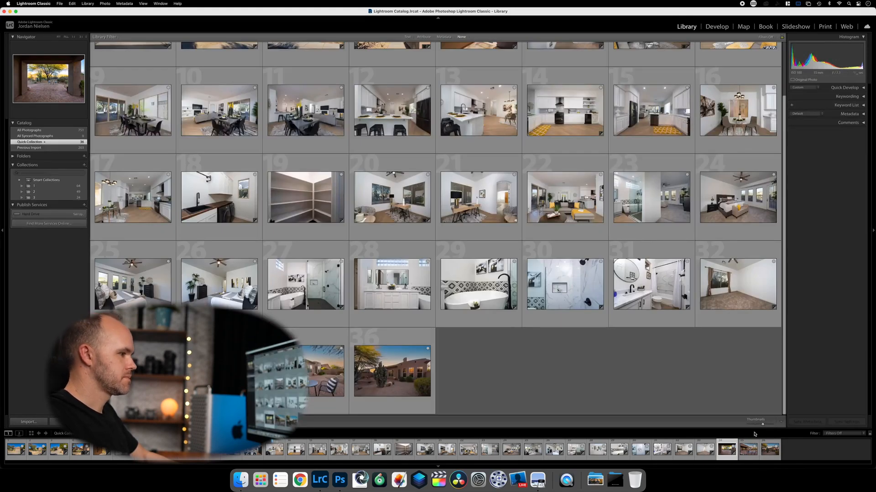
{"action": "left_click_drag", "start_coordinate": [760, 423], "coordinate": [756, 424]}
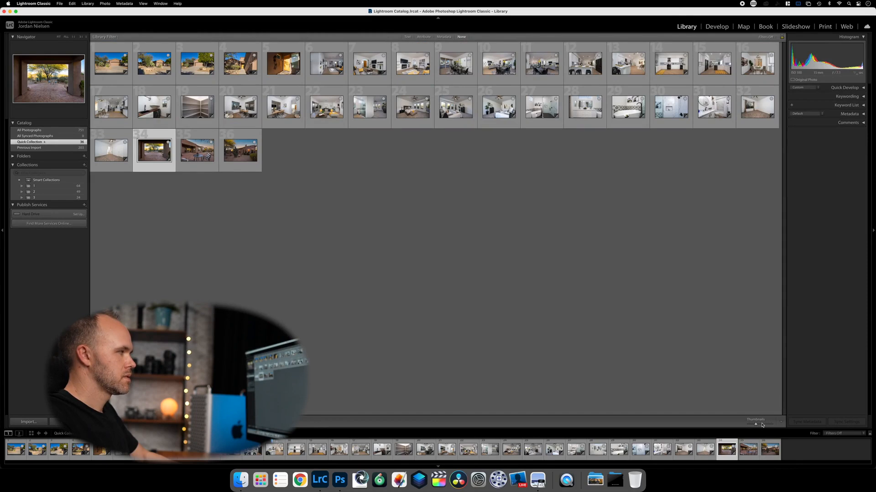
{"action": "left_click", "coordinate": [761, 425]}
{"action": "left_click_drag", "start_coordinate": [762, 424], "coordinate": [762, 424]}
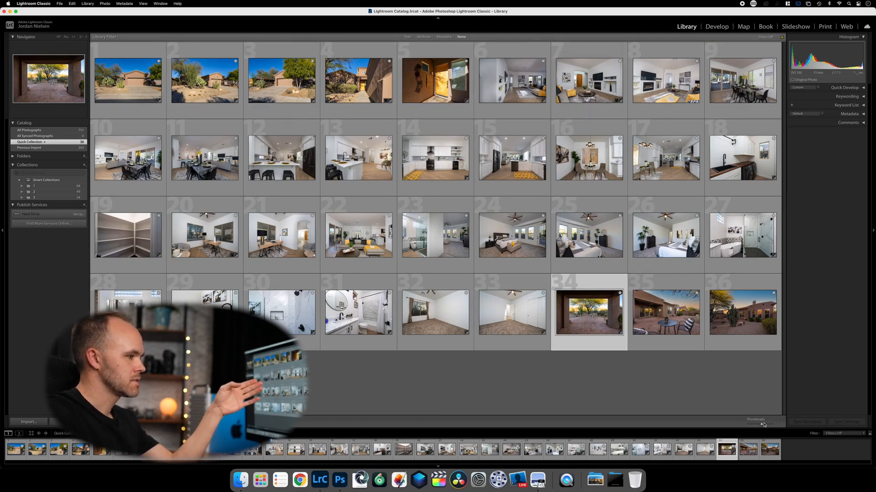
{"action": "left_click_drag", "start_coordinate": [763, 424], "coordinate": [765, 425]}
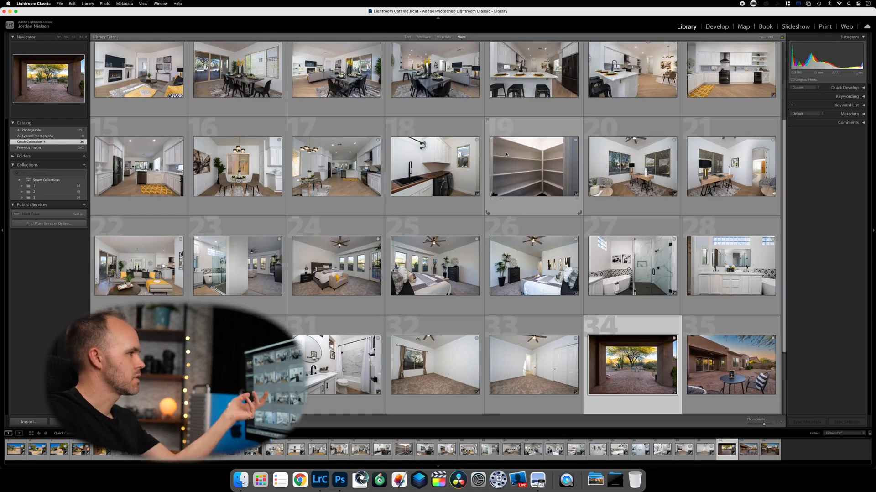
{"action": "scroll", "coordinate": [564, 204], "scroll_direction": "down", "scroll_amount": 3}
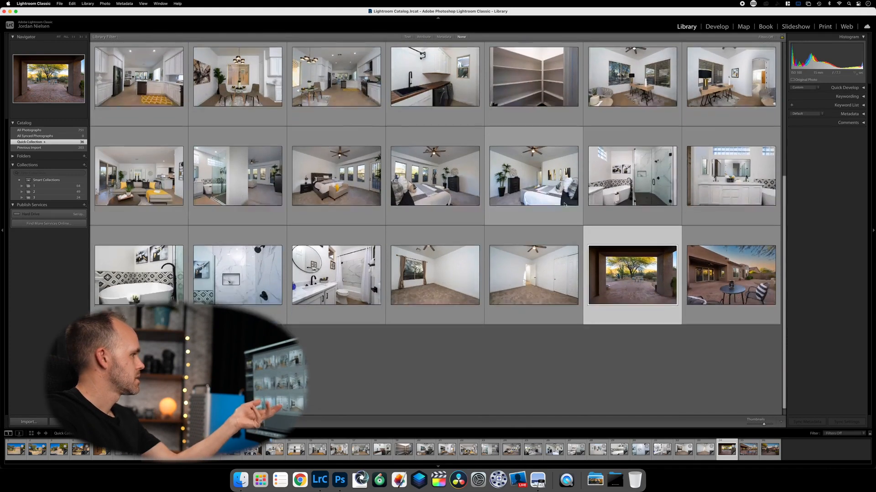
{"action": "scroll", "coordinate": [564, 205], "scroll_direction": "up", "scroll_amount": 2}
{"action": "scroll", "coordinate": [564, 204], "scroll_direction": "up", "scroll_amount": 1}
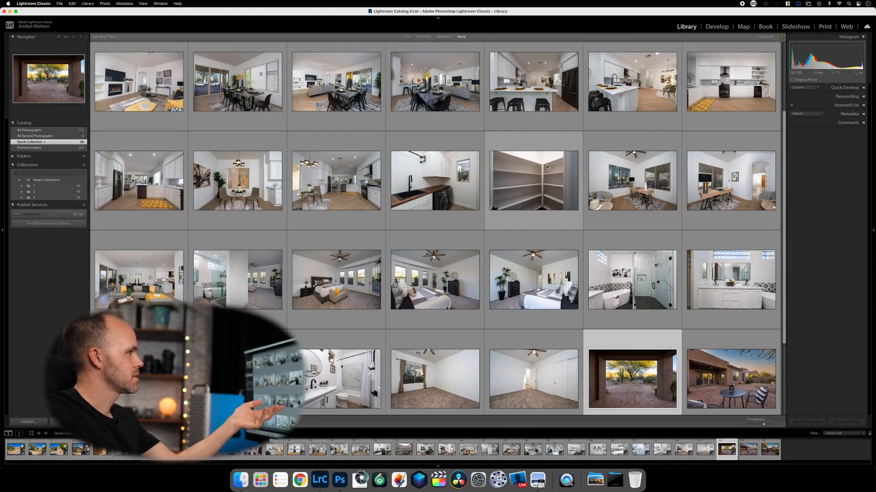
Step: Shift the pantry shelves photo's tint toward green in Develop and return to the Library grid
{"action": "left_click", "coordinate": [564, 204]}
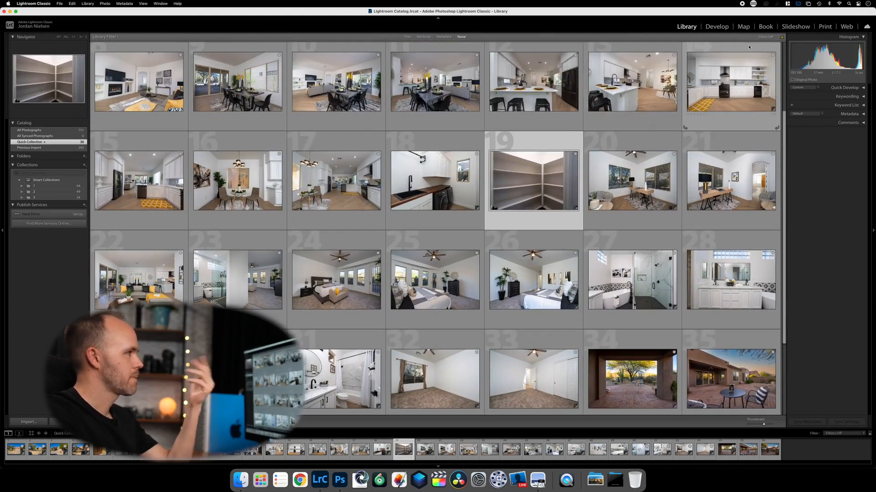
{"action": "left_click", "coordinate": [716, 28]}
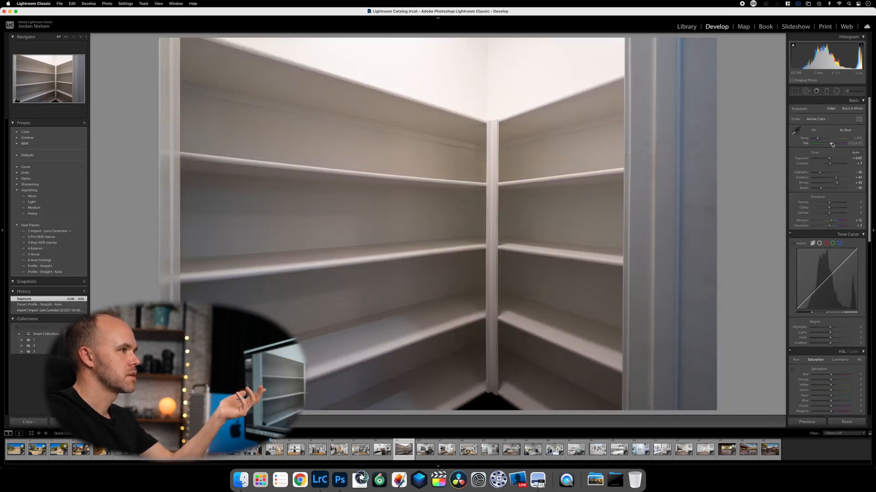
{"action": "left_click_drag", "start_coordinate": [831, 144], "coordinate": [829, 145]}
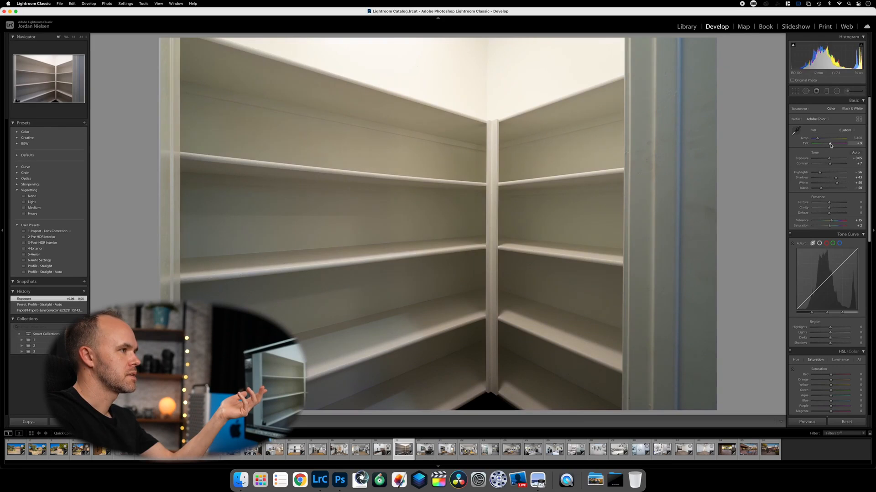
{"action": "left_click", "coordinate": [686, 27]}
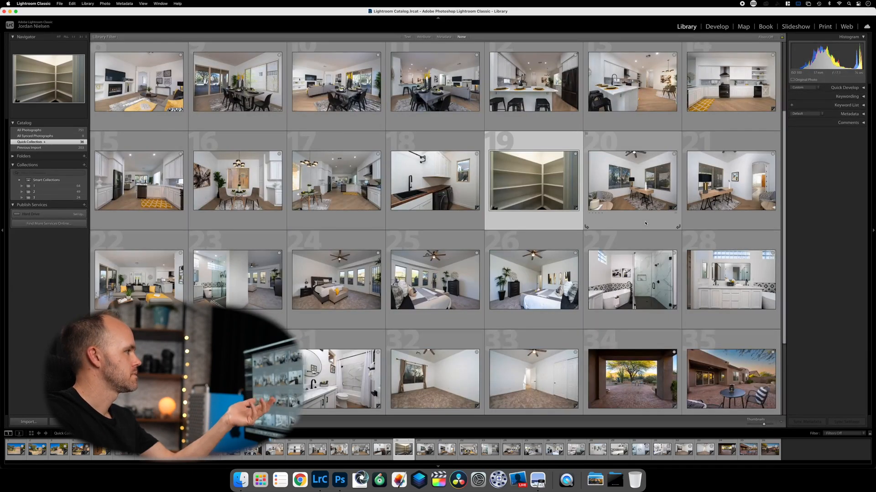
Step: Look through the full grid to check that color and brightness match across the edited photos
{"action": "scroll", "coordinate": [654, 218], "scroll_direction": "up", "scroll_amount": 1}
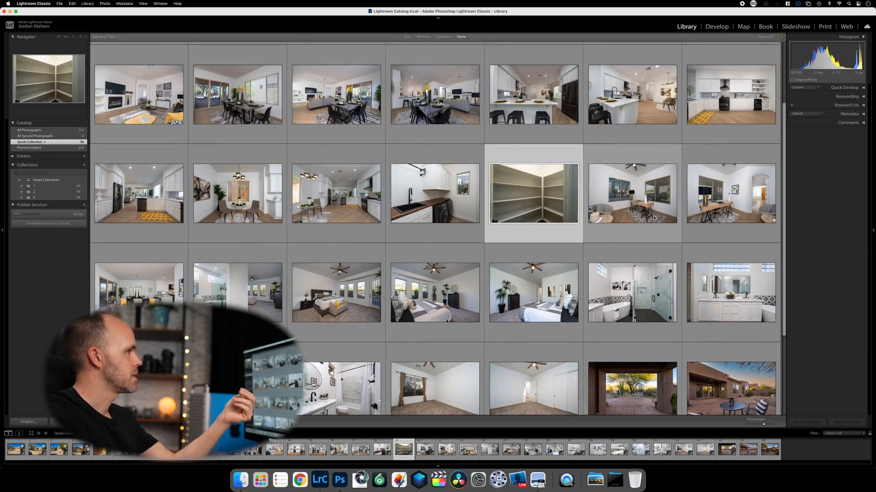
{"action": "scroll", "coordinate": [653, 218], "scroll_direction": "up", "scroll_amount": 3}
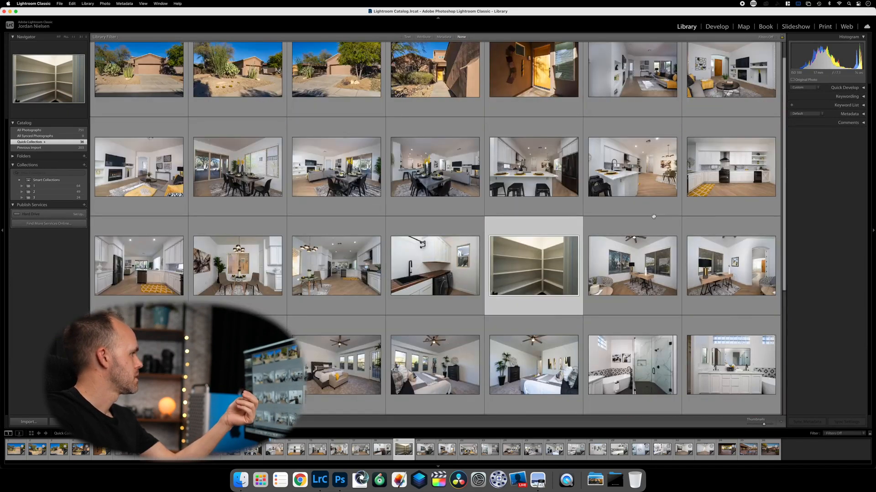
{"action": "scroll", "coordinate": [653, 216], "scroll_direction": "down", "scroll_amount": 4}
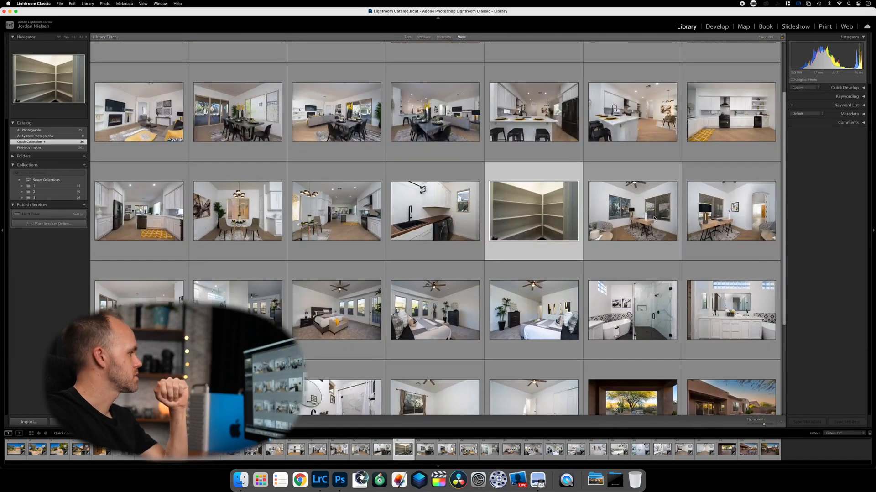
{"action": "scroll", "coordinate": [654, 218], "scroll_direction": "down", "scroll_amount": 7}
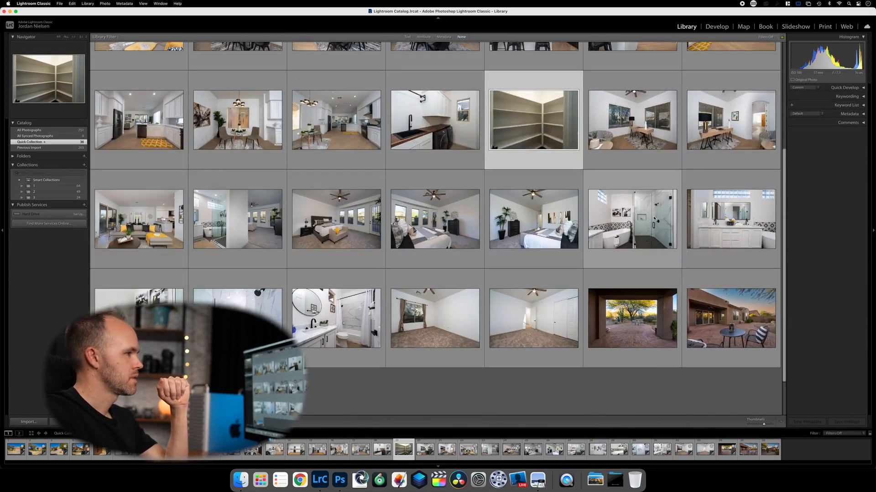
{"action": "scroll", "coordinate": [654, 218], "scroll_direction": "down", "scroll_amount": 4}
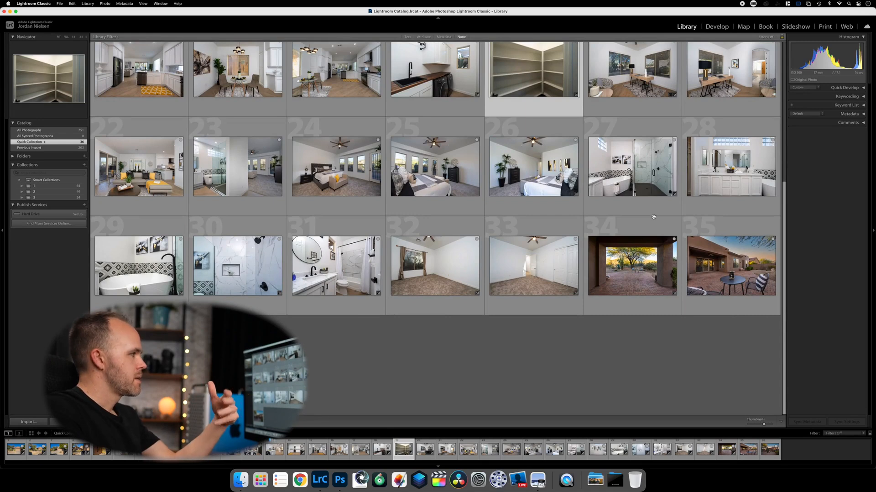
{"action": "scroll", "coordinate": [653, 216], "scroll_direction": "up", "scroll_amount": 3}
{"action": "scroll", "coordinate": [653, 218], "scroll_direction": "up", "scroll_amount": 3}
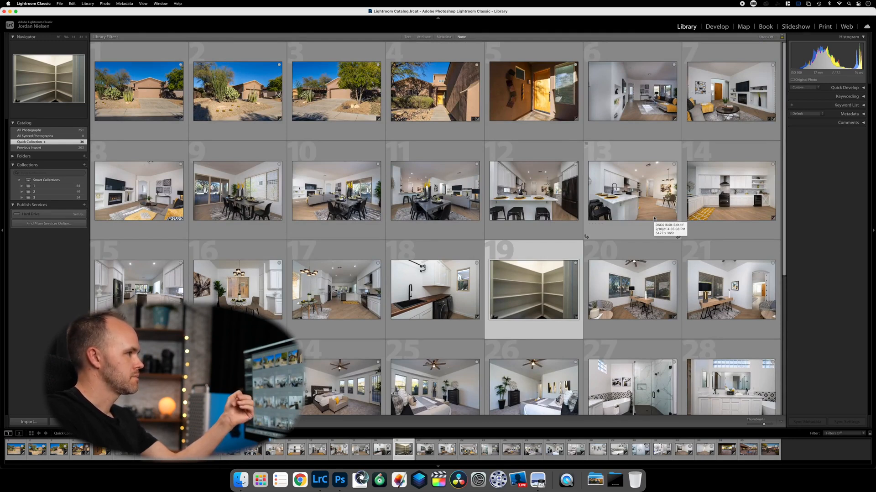
Step: Compare the kitchen stove wall photo with Upright set to Off and Auto in Develop, keep Auto, and return to the Library grid
{"action": "left_click", "coordinate": [711, 192]}
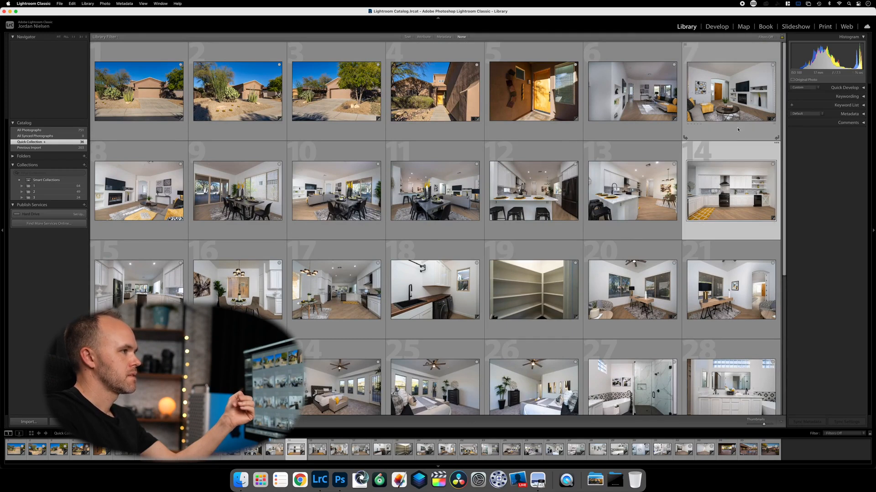
{"action": "left_click", "coordinate": [717, 26]}
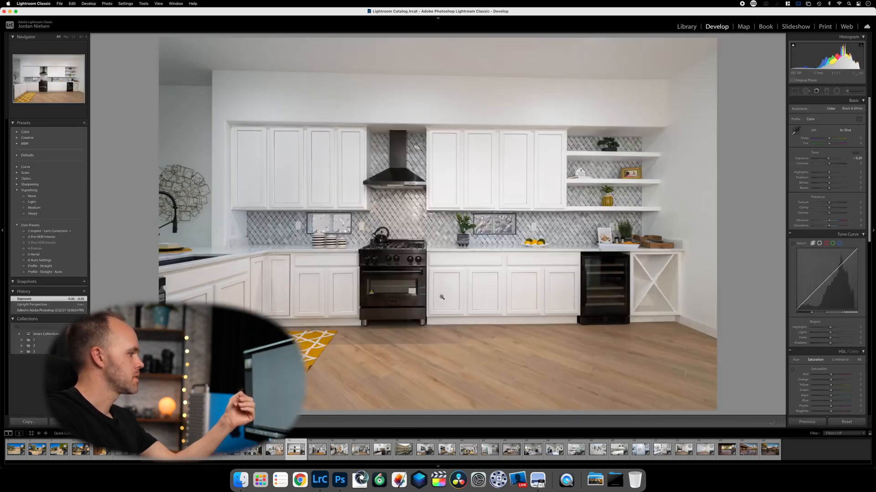
{"action": "scroll", "coordinate": [846, 361], "scroll_direction": "down", "scroll_amount": 15}
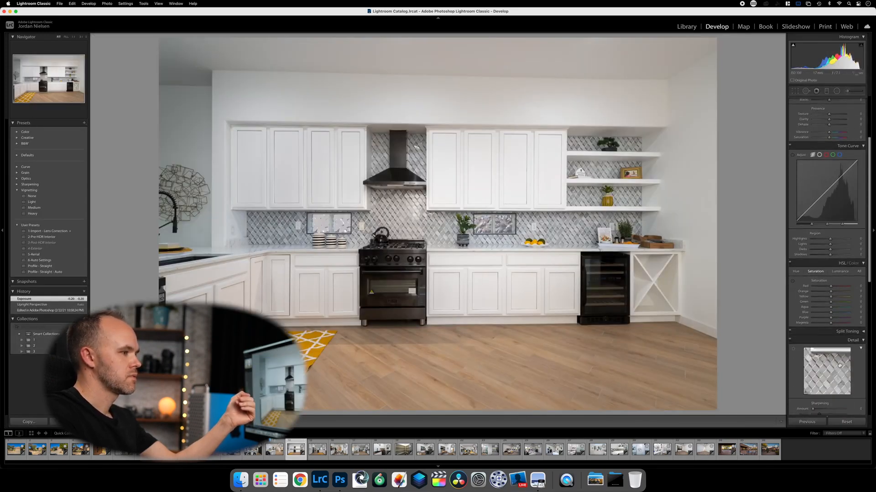
{"action": "scroll", "coordinate": [840, 366], "scroll_direction": "down", "scroll_amount": 2}
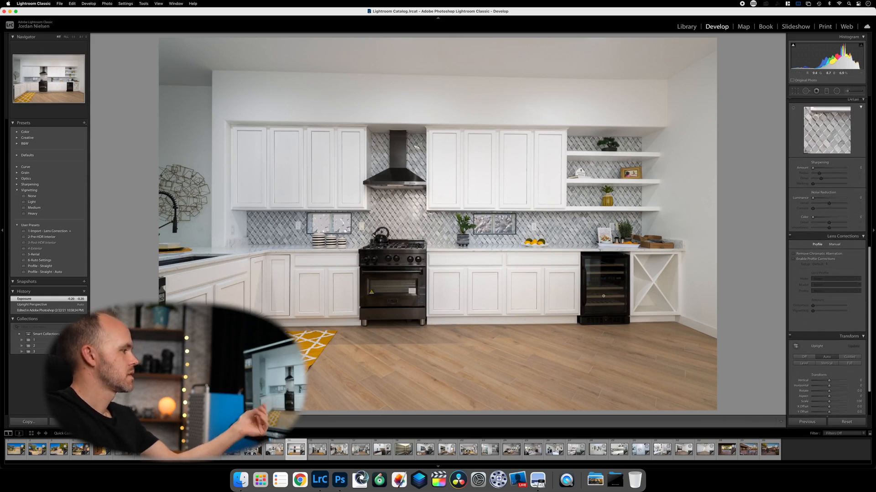
{"action": "left_click", "coordinate": [805, 357]}
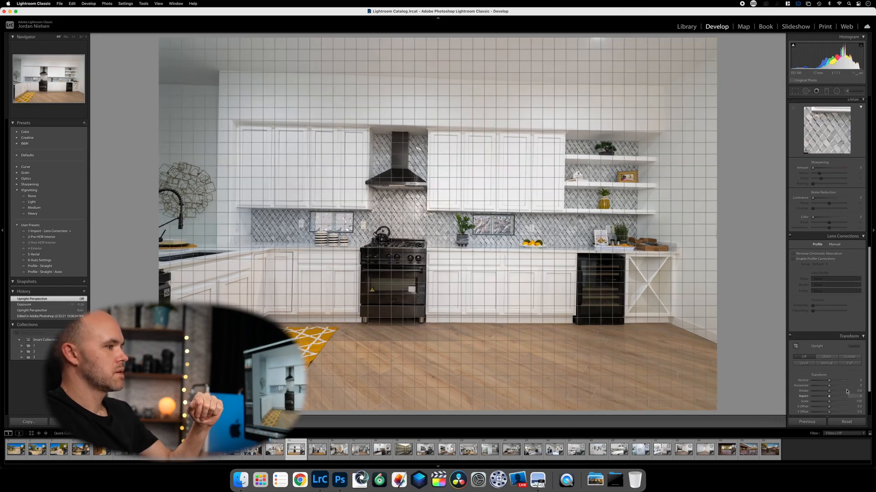
{"action": "left_click", "coordinate": [827, 357]}
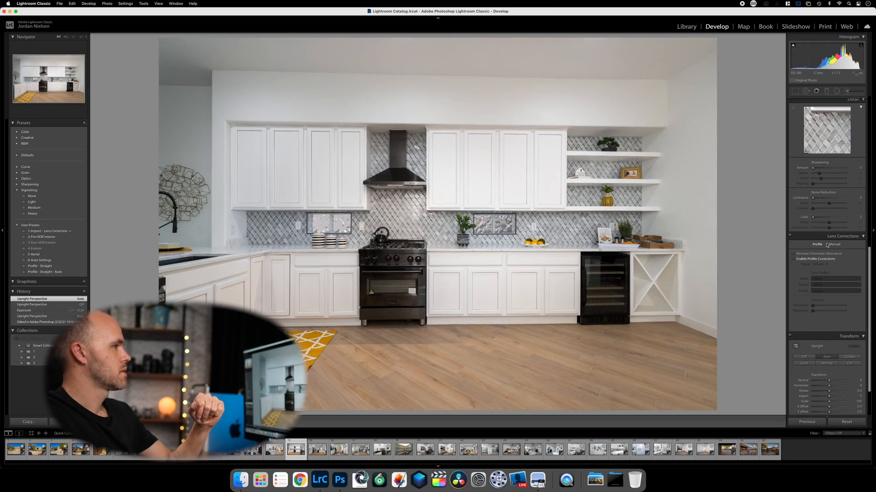
{"action": "left_click", "coordinate": [686, 27]}
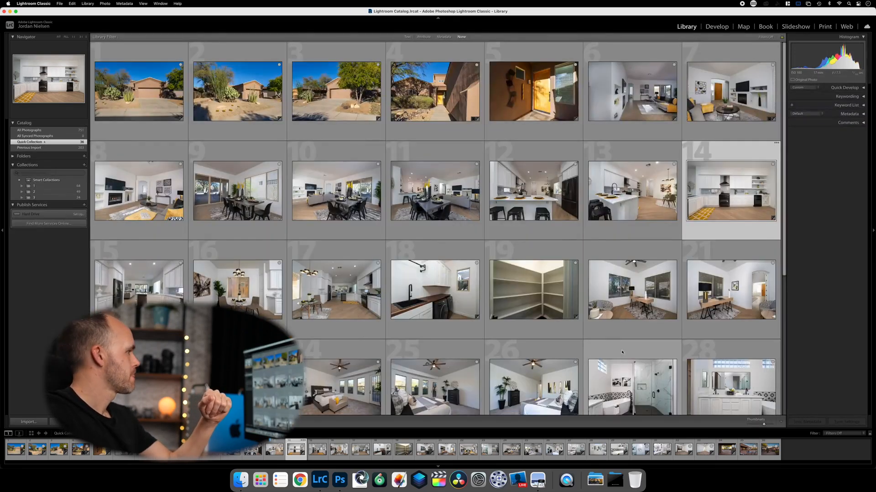
Step: Move the laundry room photo with the black sink to just before the covered patio photo in the Quick Collection
{"action": "scroll", "coordinate": [441, 241], "scroll_direction": "down", "scroll_amount": 3}
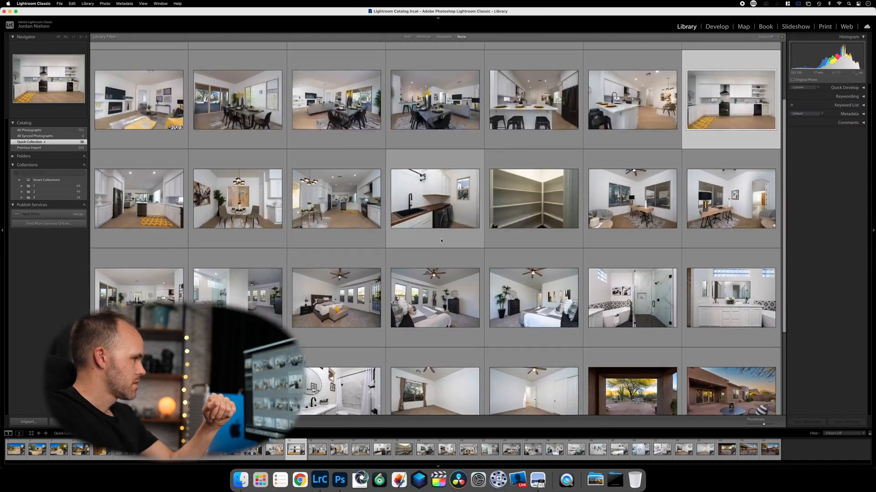
{"action": "scroll", "coordinate": [441, 240], "scroll_direction": "down", "scroll_amount": 3}
{"action": "left_click_drag", "start_coordinate": [441, 240], "coordinate": [557, 301]}
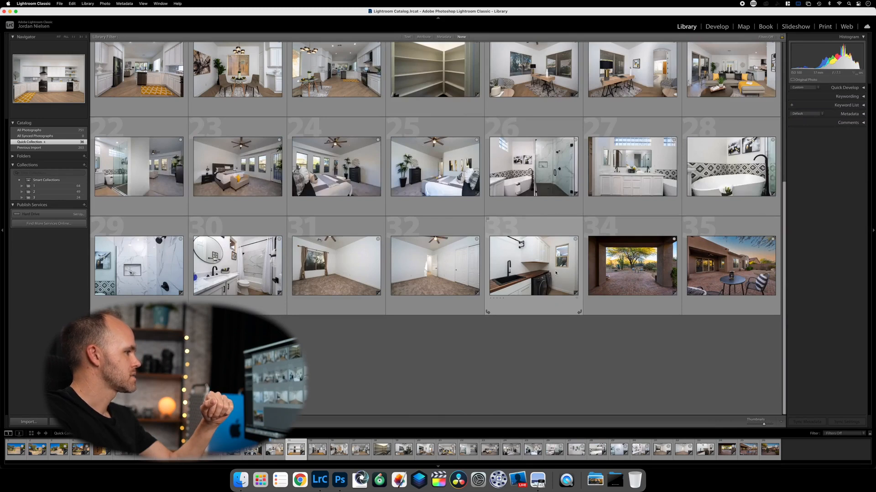
{"action": "scroll", "coordinate": [555, 269], "scroll_direction": "up", "scroll_amount": 5}
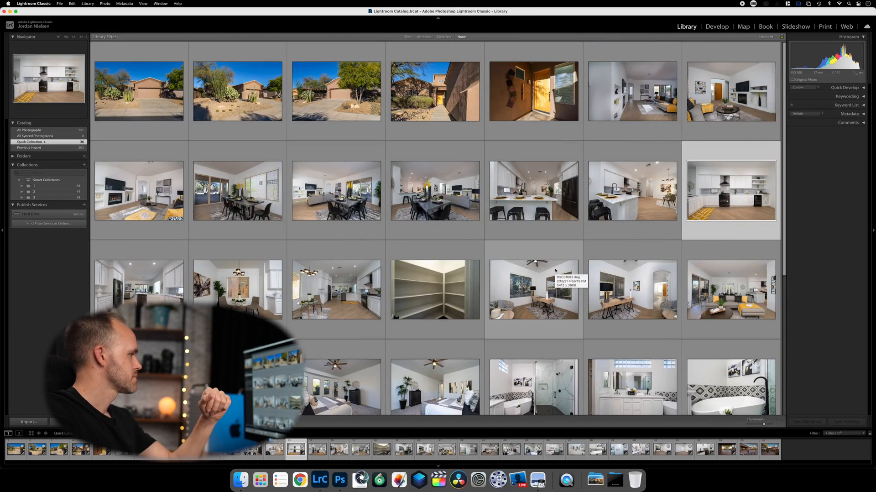
Step: Select all photos in the Quick Collection and show the grid with eight thumbnails per row to review the final set
{"action": "left_click", "coordinate": [555, 269]}
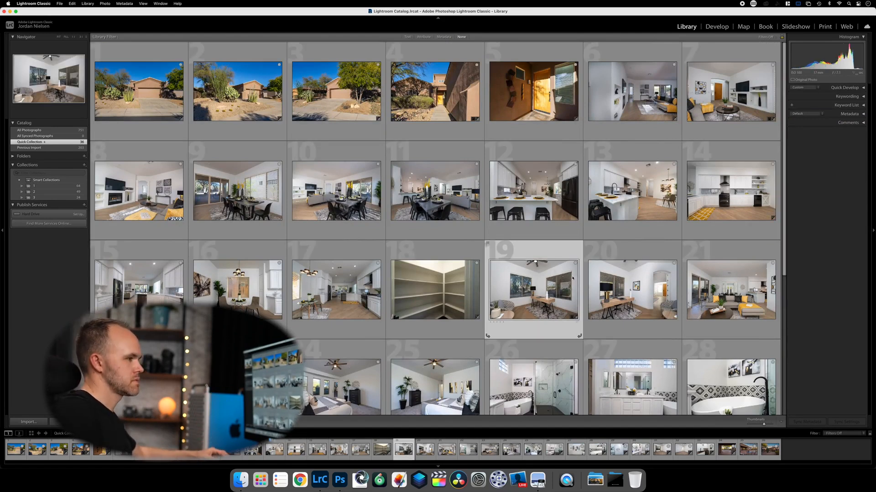
{"action": "key", "text": "super+a"}
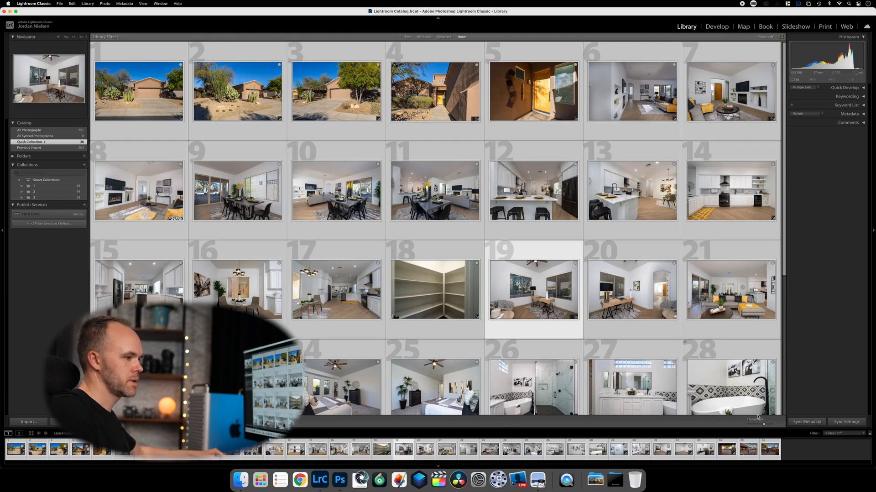
{"action": "left_click", "coordinate": [774, 423]}
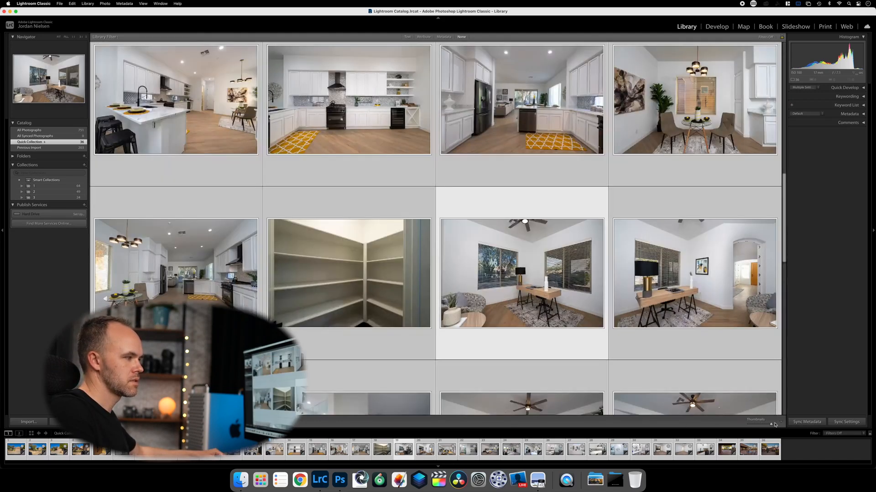
{"action": "left_click_drag", "start_coordinate": [767, 425], "coordinate": [766, 425]}
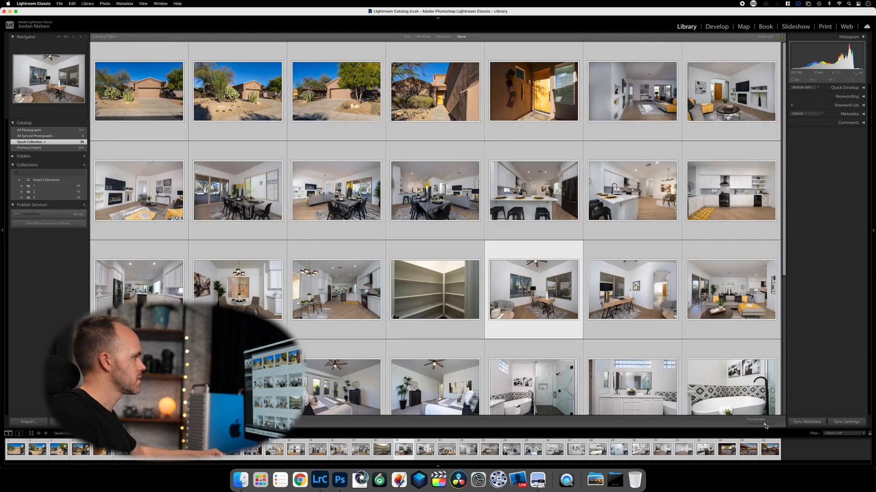
{"action": "left_click_drag", "start_coordinate": [766, 426], "coordinate": [762, 426]}
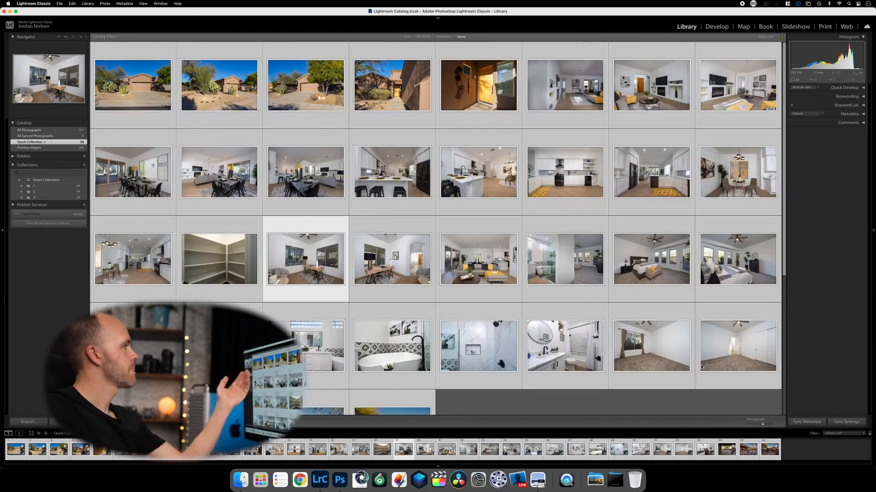
{"action": "left_click", "coordinate": [543, 86]}
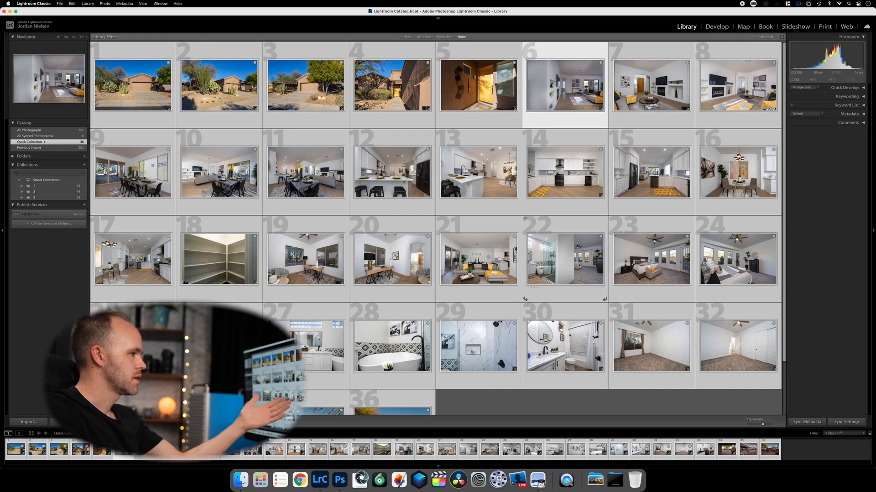
{"action": "scroll", "coordinate": [522, 296], "scroll_direction": "down", "scroll_amount": 3}
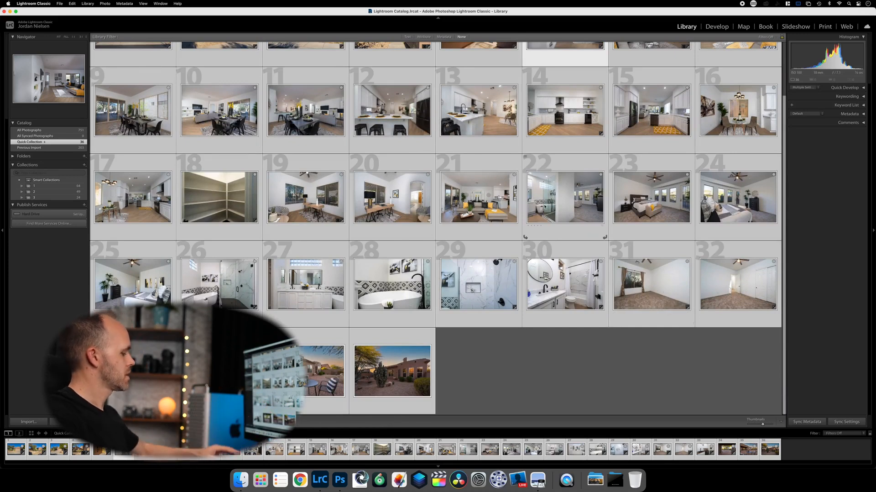
{"action": "left_click", "coordinate": [573, 230]}
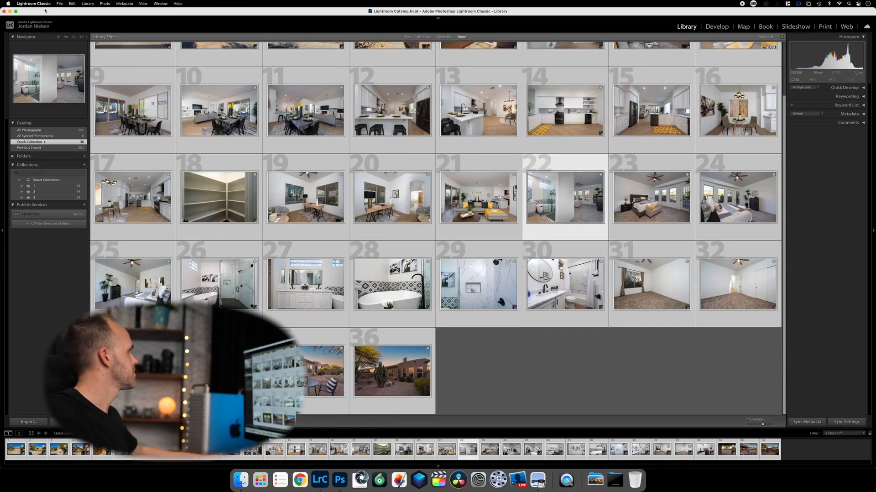
Step: Start exporting the selected photos and set the destination to a new folder named Finished inside folder 4 on the Desktop
{"action": "left_click", "coordinate": [60, 4]}
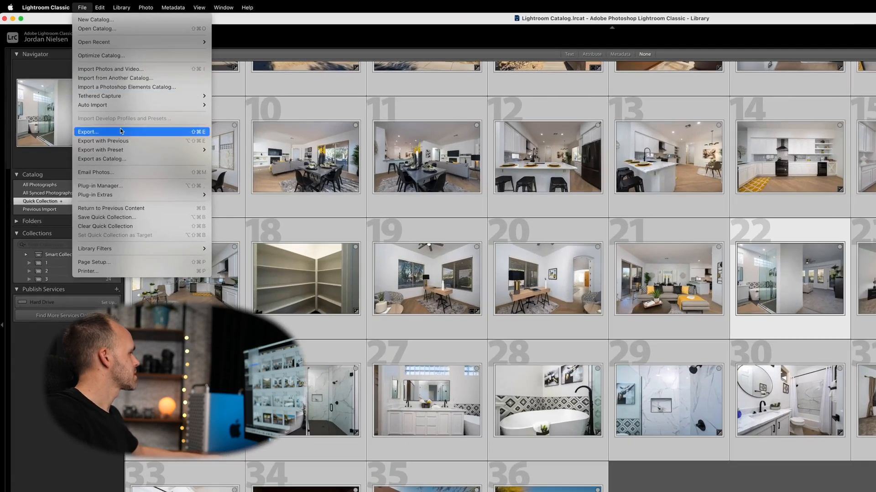
{"action": "left_click", "coordinate": [123, 131]}
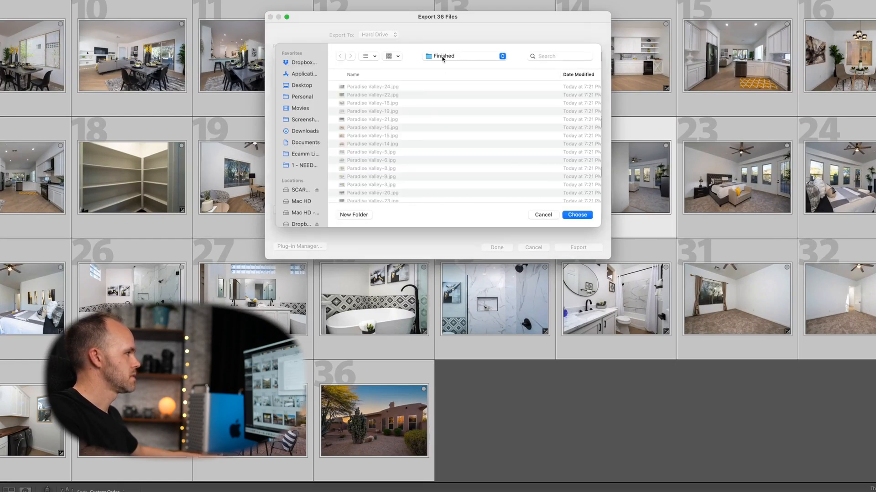
{"action": "left_click", "coordinate": [443, 59]}
{"action": "left_click", "coordinate": [454, 76]}
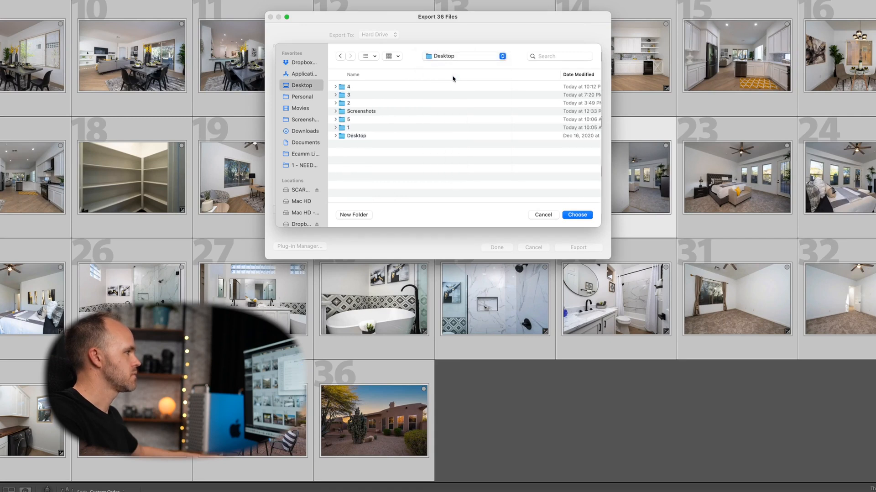
{"action": "double_click", "coordinate": [360, 89]}
{"action": "left_click", "coordinate": [349, 214]}
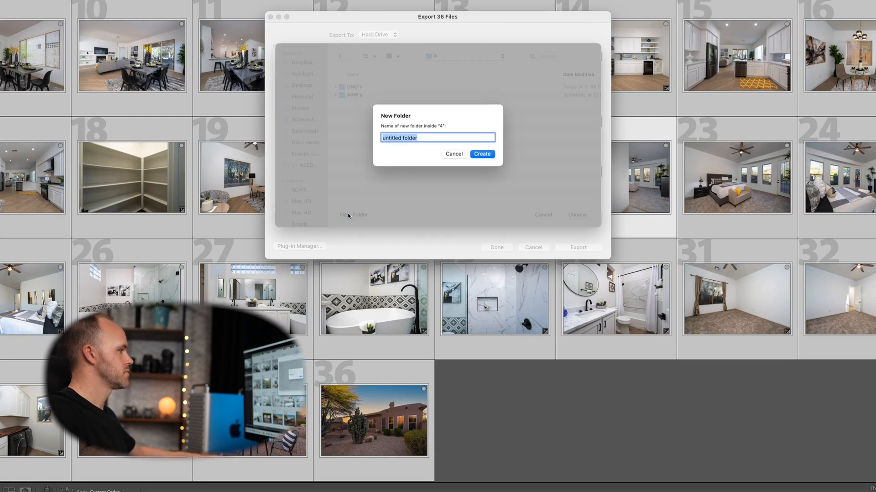
{"action": "type", "text": "Finished"}
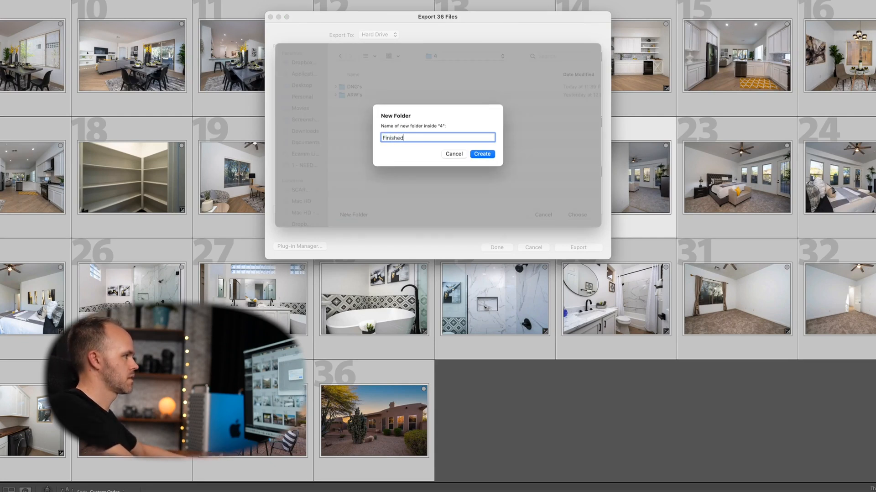
{"action": "key", "text": "Return"}
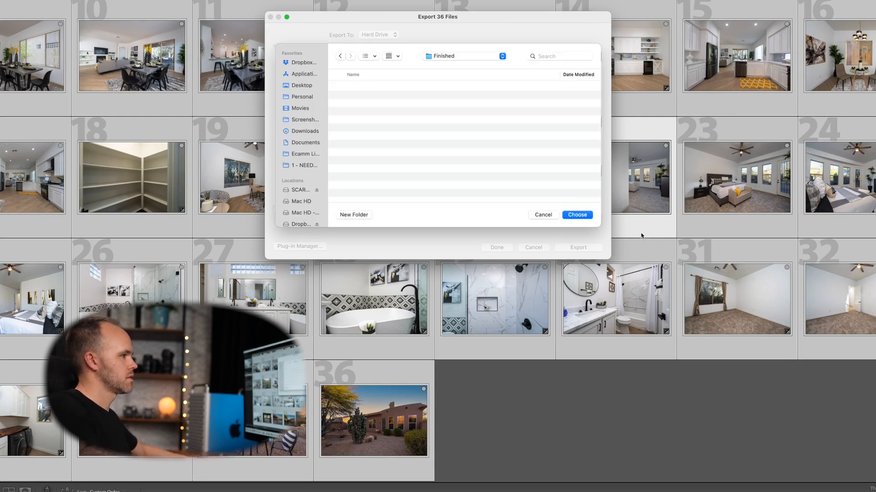
{"action": "left_click", "coordinate": [578, 214]}
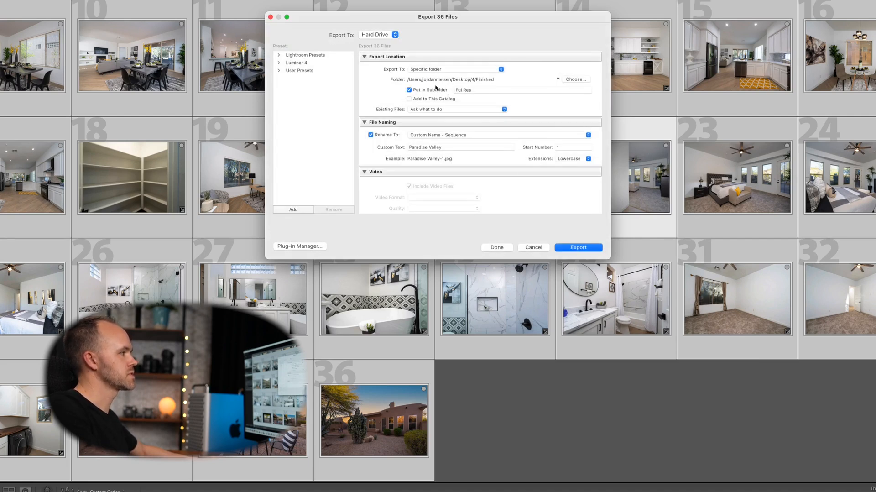
Step: Set the file naming custom text to Scottsdale and export the photos with the long edge resized to 2,048 pixels
{"action": "scroll", "coordinate": [469, 102], "scroll_direction": "down", "scroll_amount": 5}
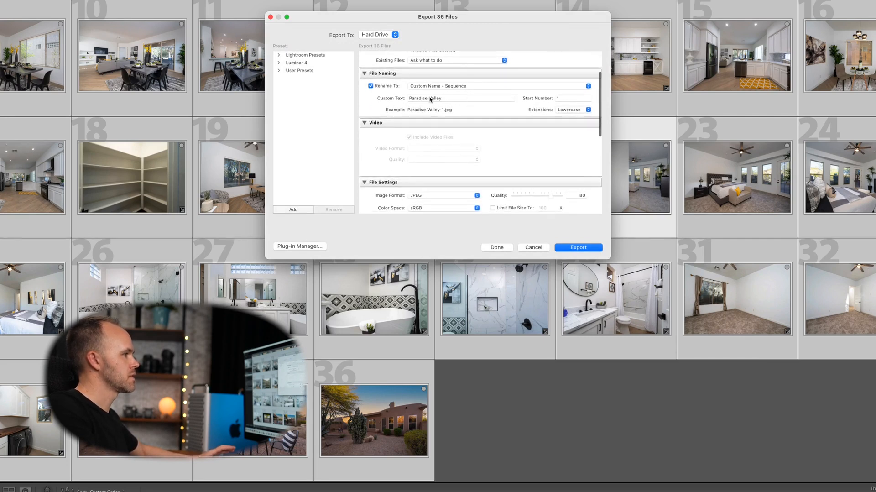
{"action": "triple_click", "coordinate": [446, 100]}
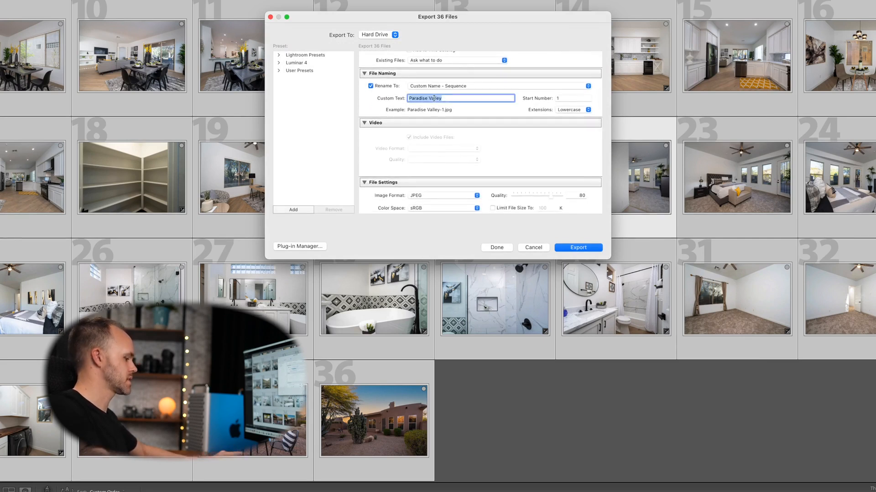
{"action": "type", "text": "Scottsdale"}
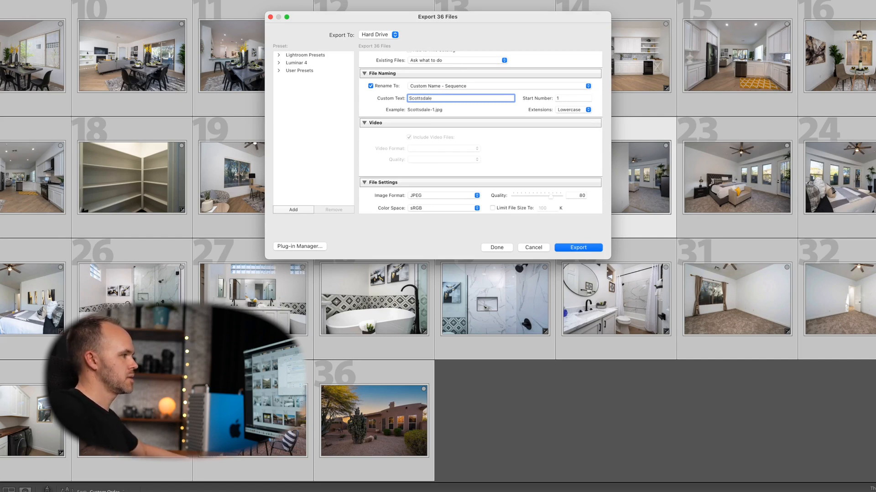
{"action": "scroll", "coordinate": [513, 166], "scroll_direction": "down", "scroll_amount": 10}
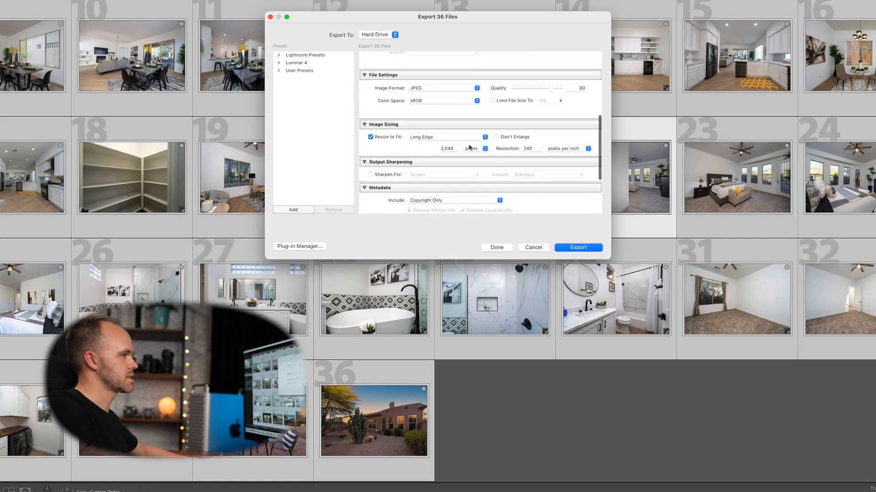
{"action": "scroll", "coordinate": [501, 161], "scroll_direction": "down", "scroll_amount": 6}
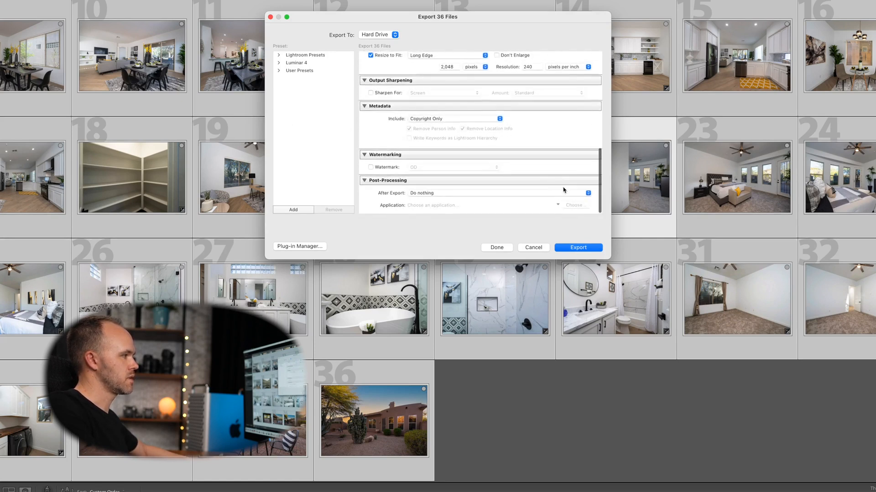
{"action": "left_click", "coordinate": [578, 247]}
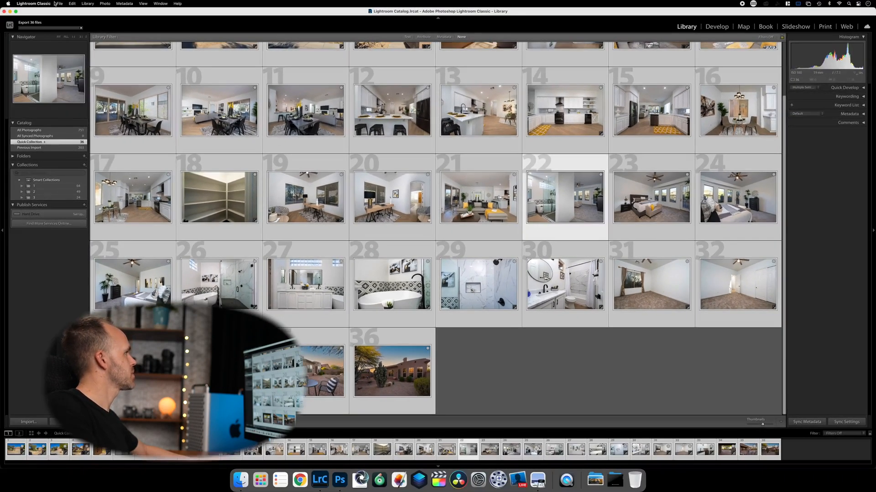
Step: Export the same selected photos a second time at full resolution, with Resize to Fit turned off
{"action": "left_click", "coordinate": [56, 4]}
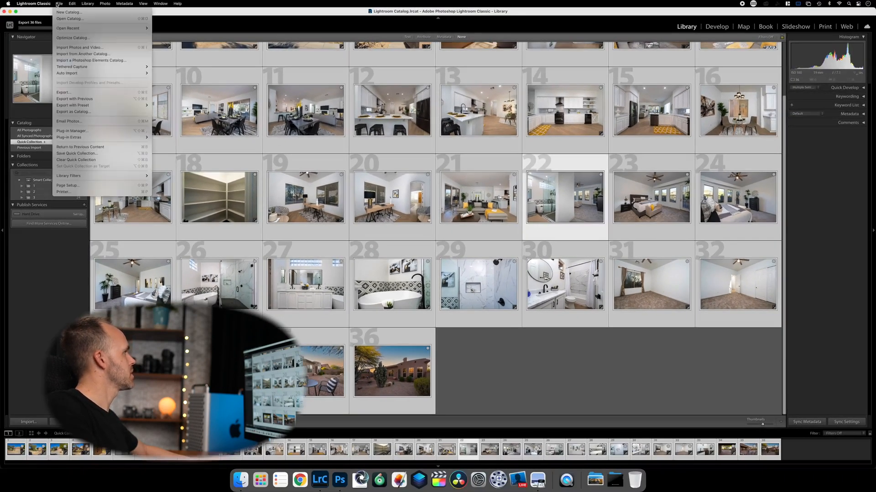
{"action": "left_click", "coordinate": [77, 94]}
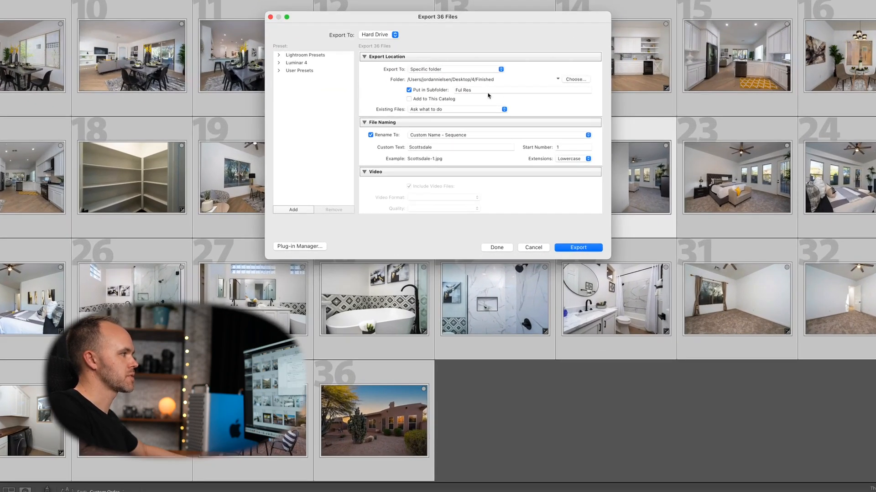
{"action": "scroll", "coordinate": [488, 95], "scroll_direction": "down", "scroll_amount": 10}
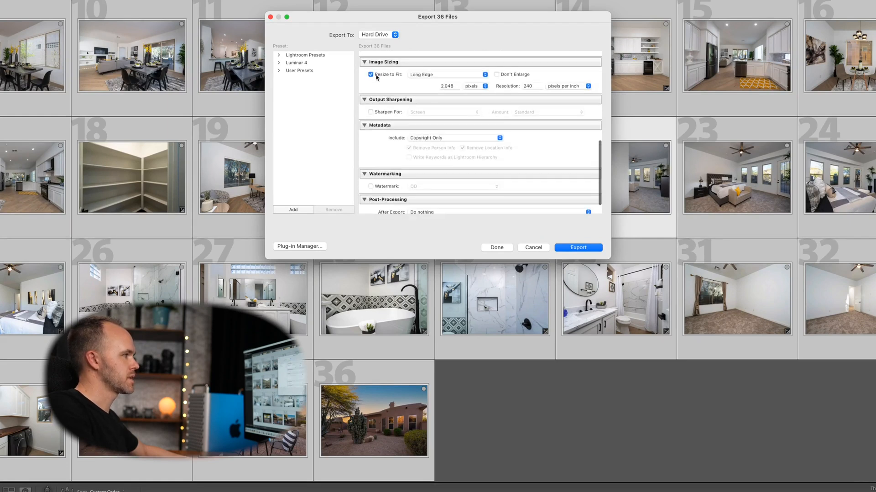
{"action": "left_click", "coordinate": [369, 74]}
{"action": "scroll", "coordinate": [556, 84], "scroll_direction": "up", "scroll_amount": 3}
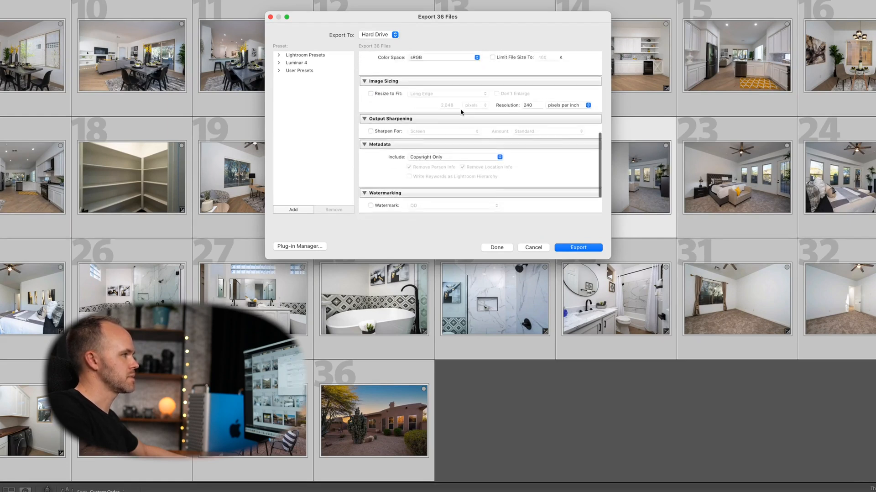
{"action": "scroll", "coordinate": [525, 98], "scroll_direction": "up", "scroll_amount": 3}
{"action": "scroll", "coordinate": [523, 106], "scroll_direction": "down", "scroll_amount": 6}
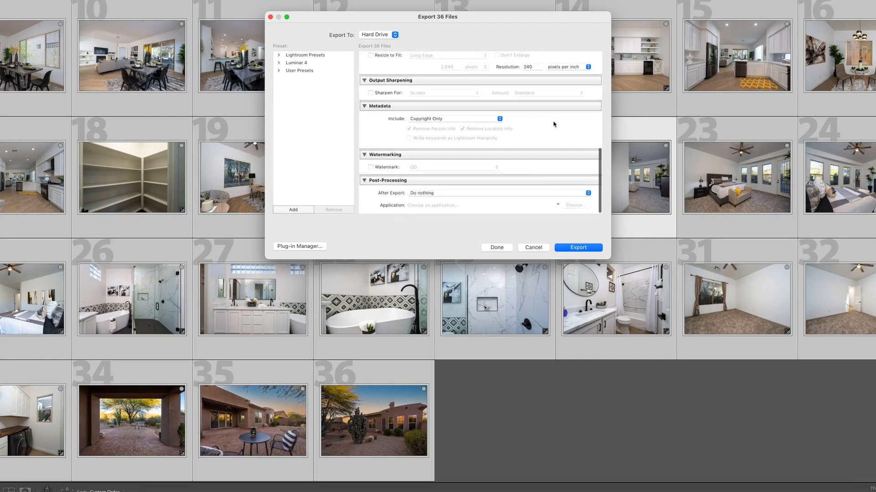
{"action": "left_click", "coordinate": [578, 247]}
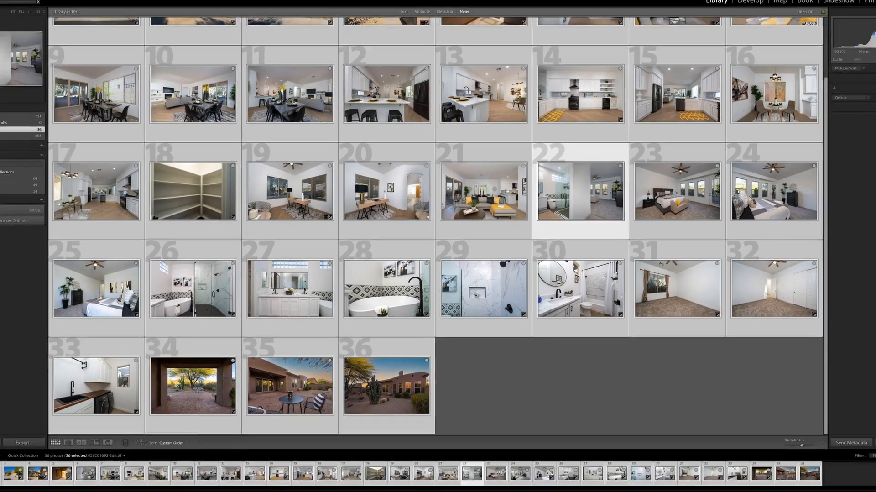